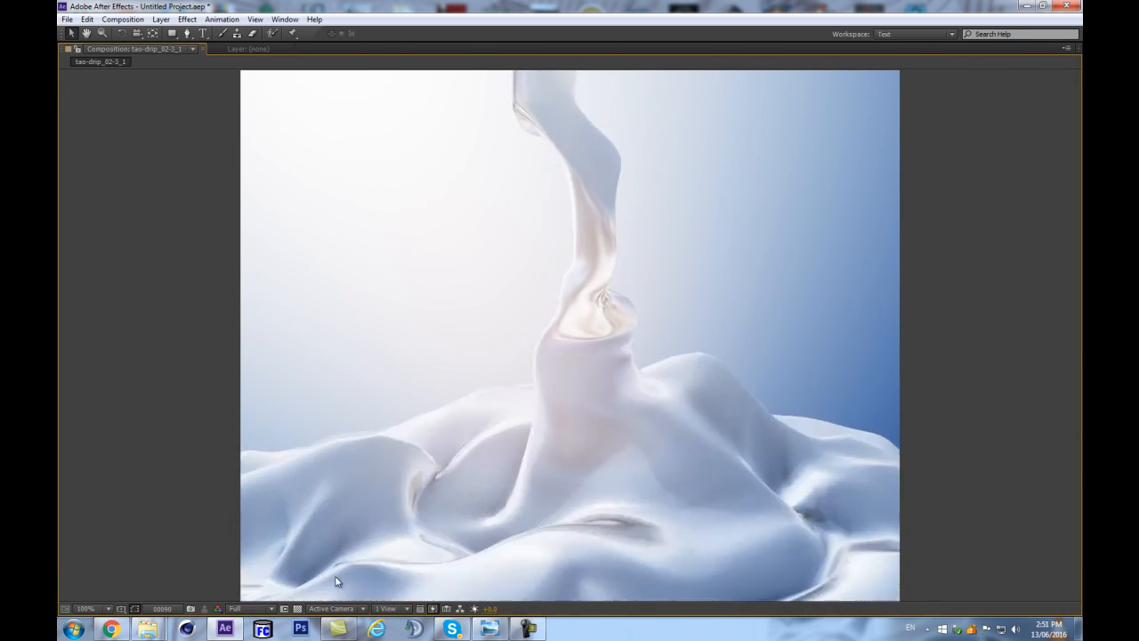
Restore the full panel layout and delete the tao-drip_02-3_1 composition and its MP4 footage from the project.
{"action": "left_click", "coordinate": [478, 74]}
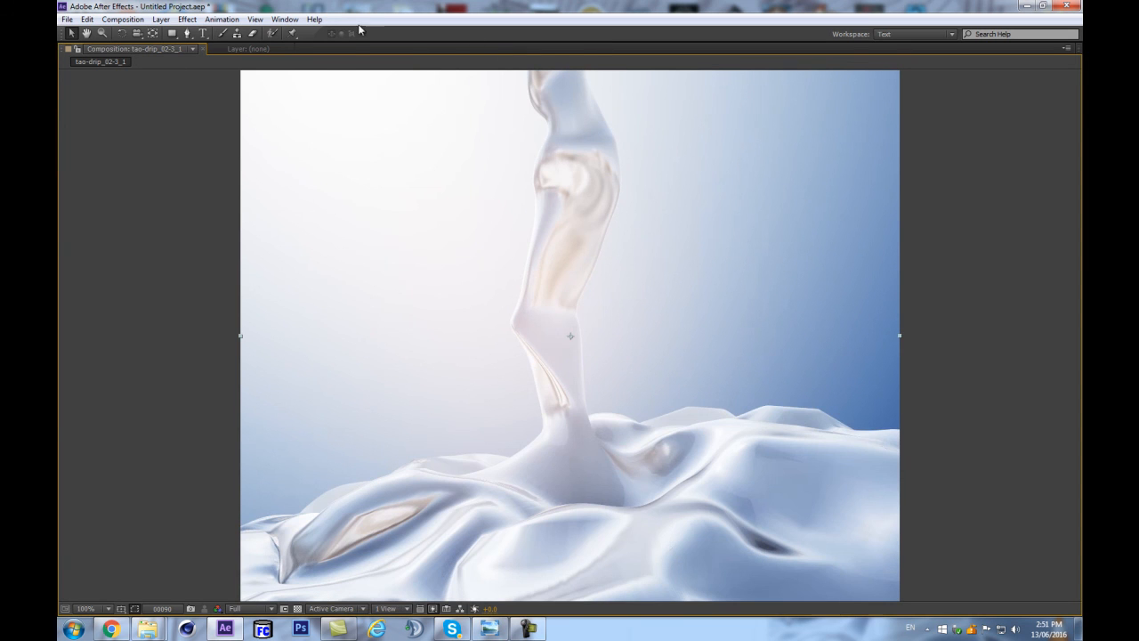
{"action": "key", "text": "grave"}
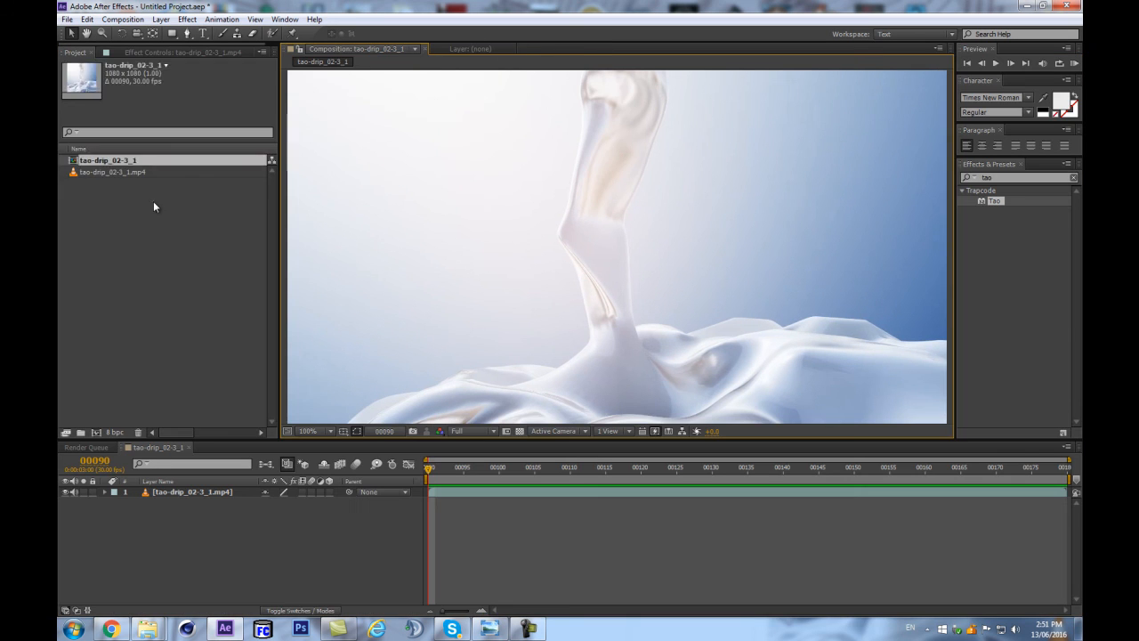
{"action": "left_click", "coordinate": [99, 170]}
{"action": "left_click", "coordinate": [102, 160]}
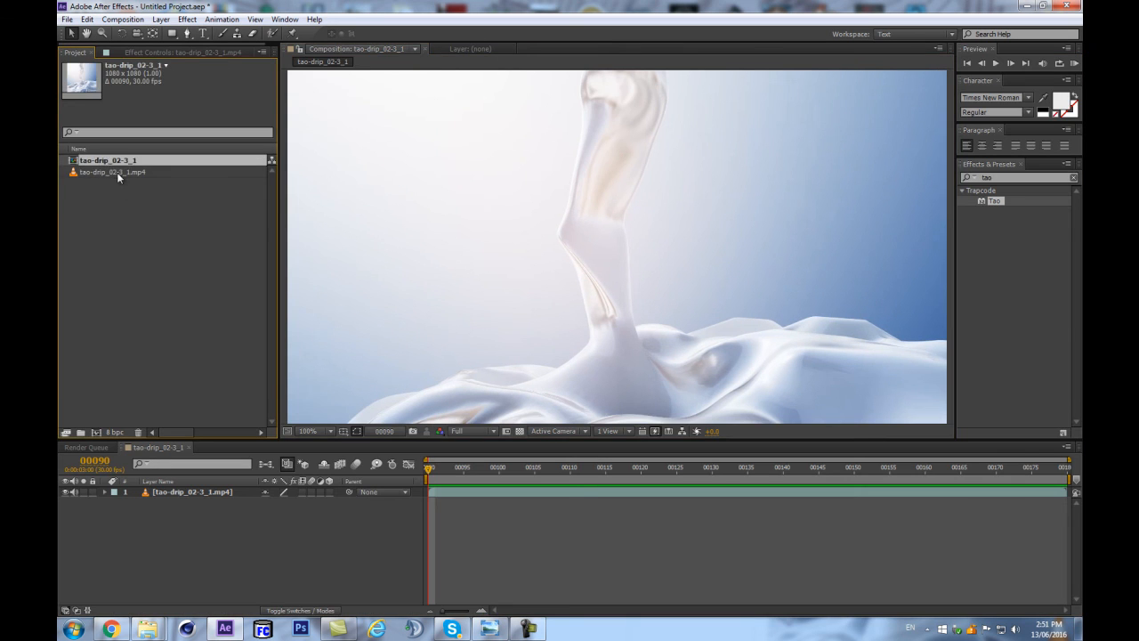
{"action": "left_click", "coordinate": [117, 172], "text": "shift"}
{"action": "key", "text": "Delete"}
{"action": "left_click", "coordinate": [632, 329]}
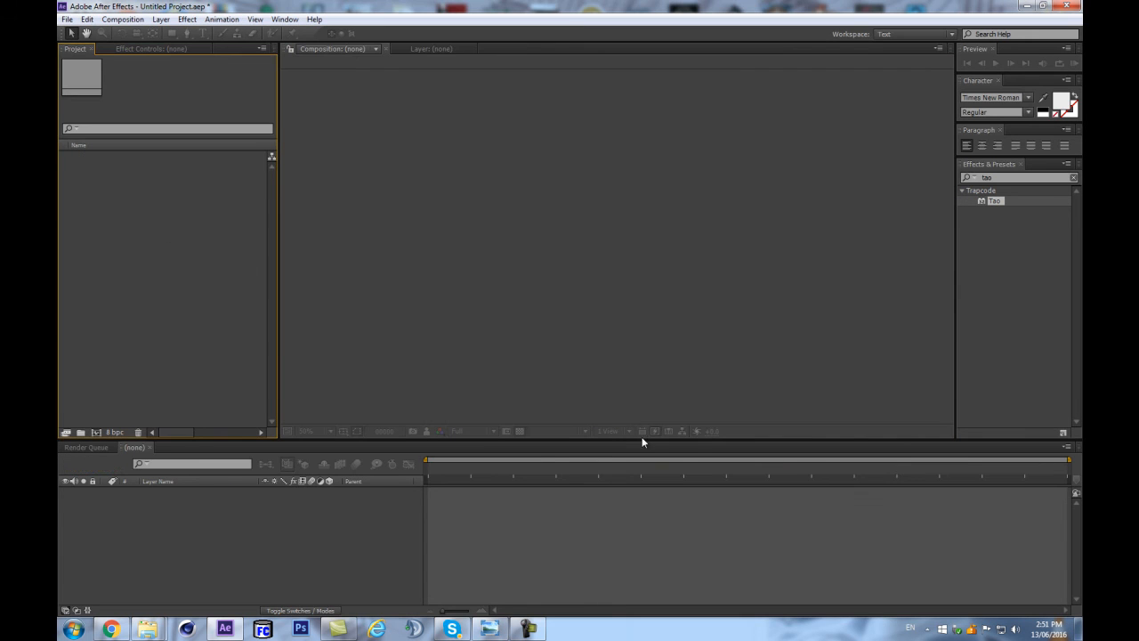
Create a new composition named Tao-Dripple, giving the viewer area a little more height.
{"action": "left_click_drag", "start_coordinate": [641, 439], "coordinate": [634, 469]}
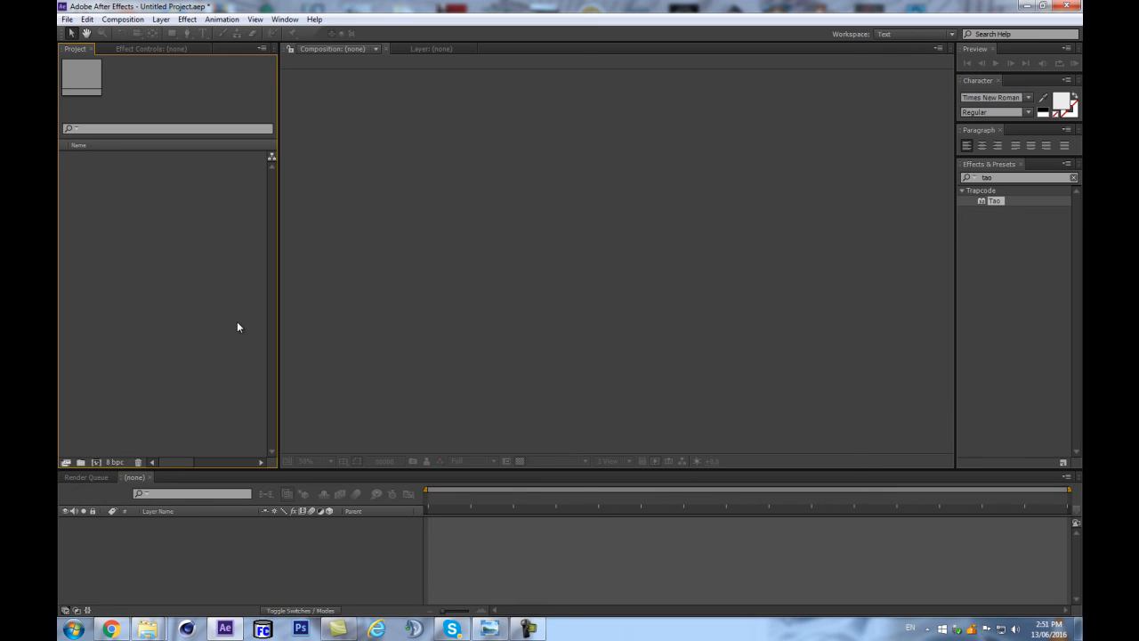
{"action": "key", "text": "ctrl+n"}
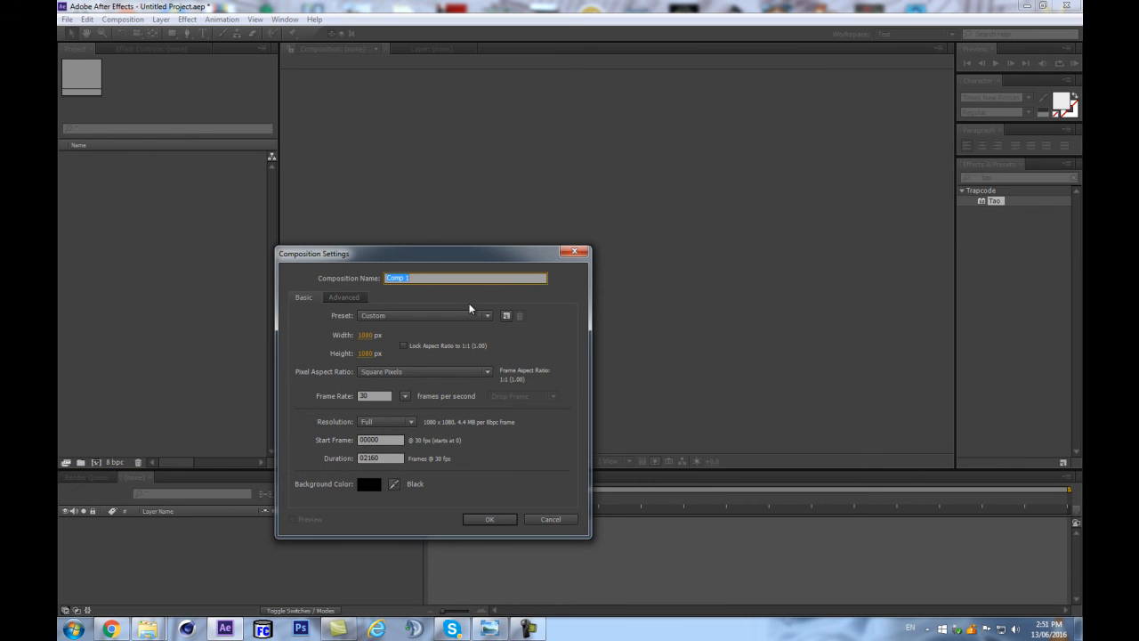
{"action": "type", "text": "Tao-Dripple"}
{"action": "key", "text": "Return"}
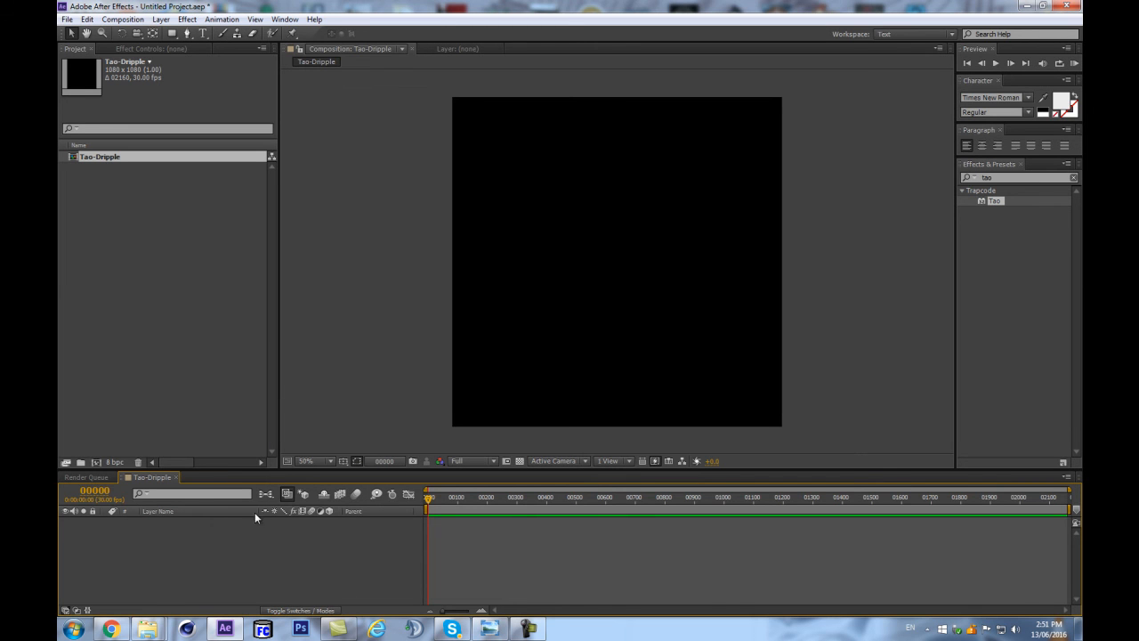
Add a solid layer named TAO and apply the Trapcode Tao effect to it.
{"action": "key", "text": "ctrl+y"}
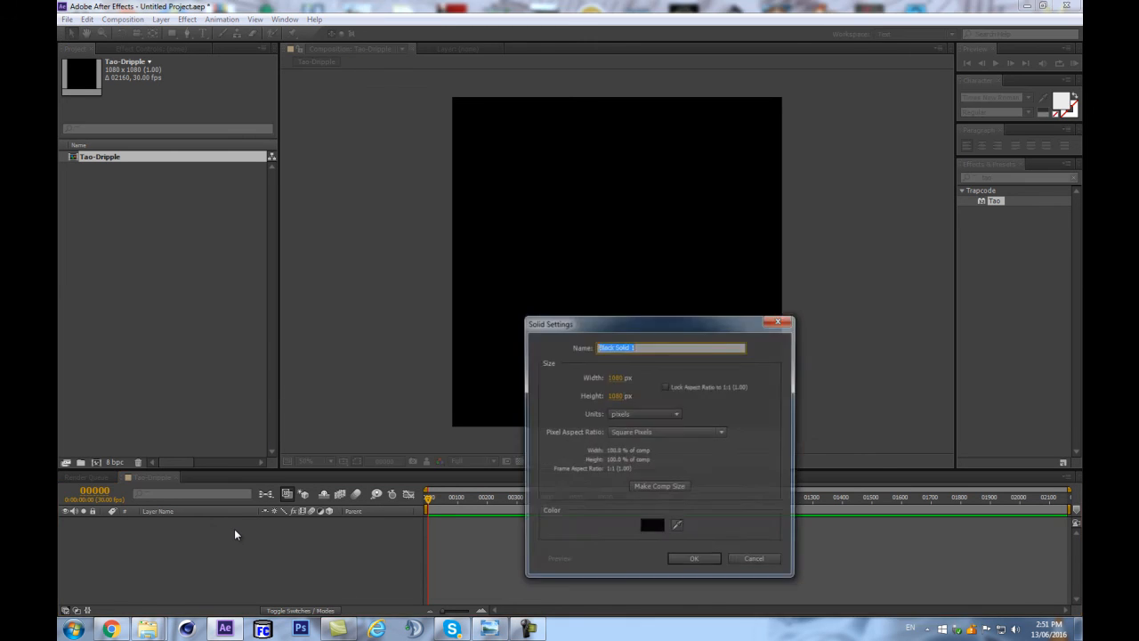
{"action": "type", "text": "TAO"}
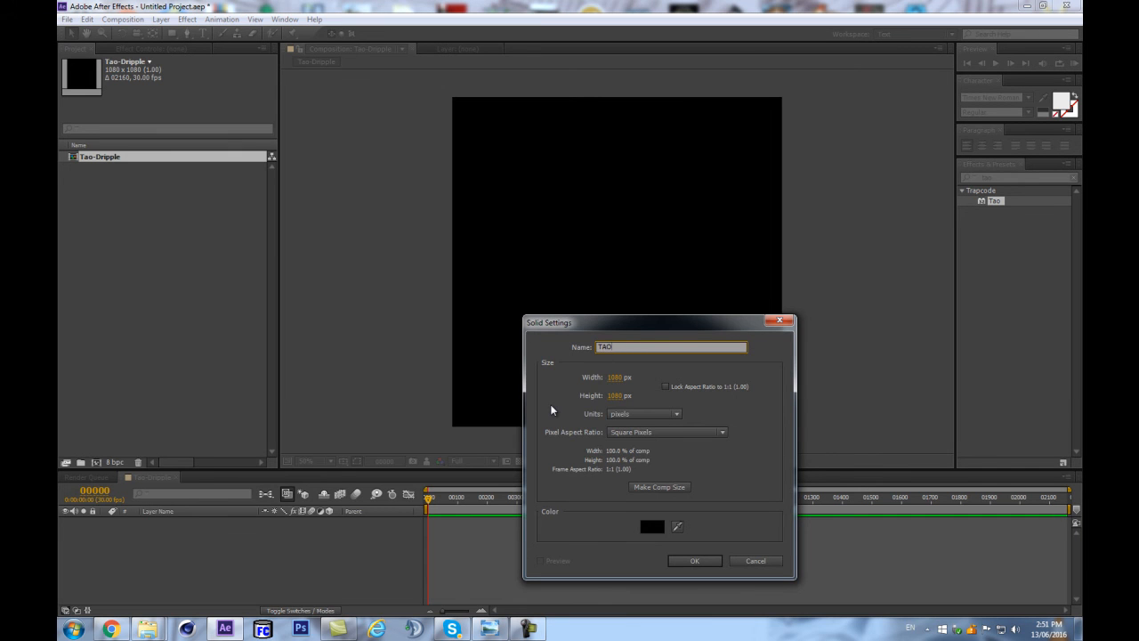
{"action": "key", "text": "Return"}
{"action": "left_click_drag", "start_coordinate": [996, 201], "coordinate": [184, 521]}
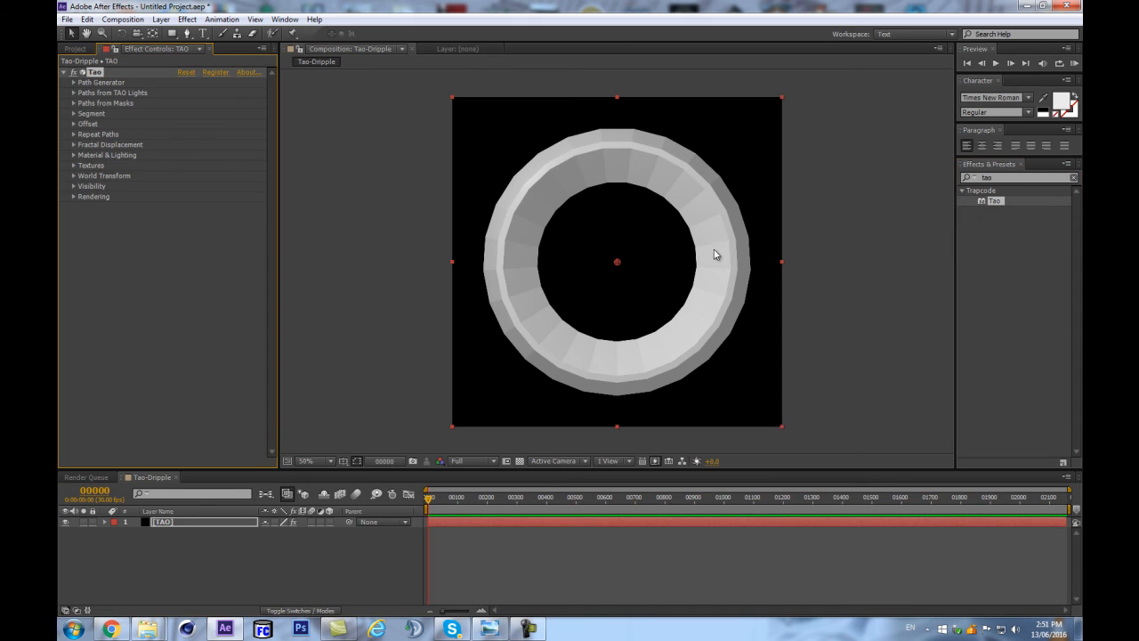
Turn off Generate Path in the Tao effect's Path Generator settings.
{"action": "left_click", "coordinate": [74, 82]}
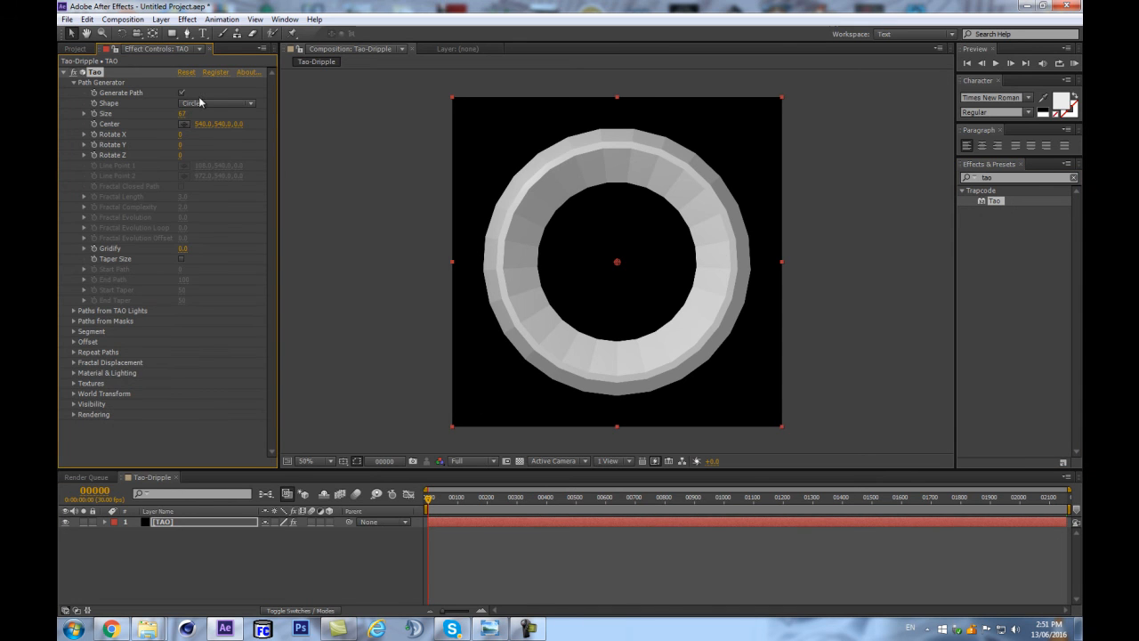
{"action": "left_click", "coordinate": [182, 92]}
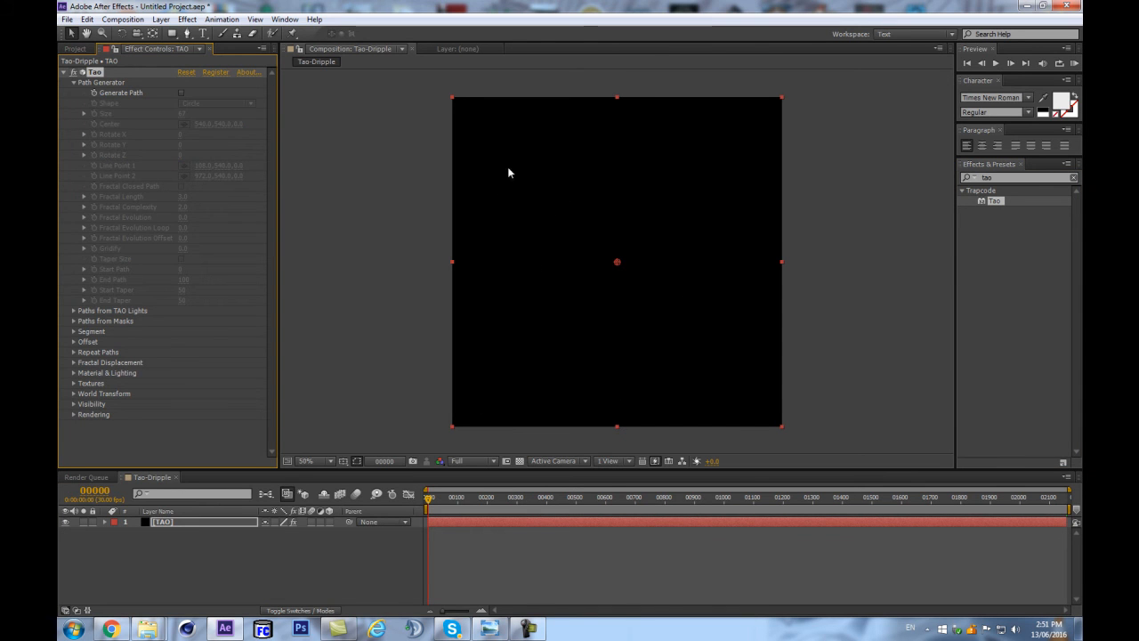
{"action": "left_click", "coordinate": [74, 82]}
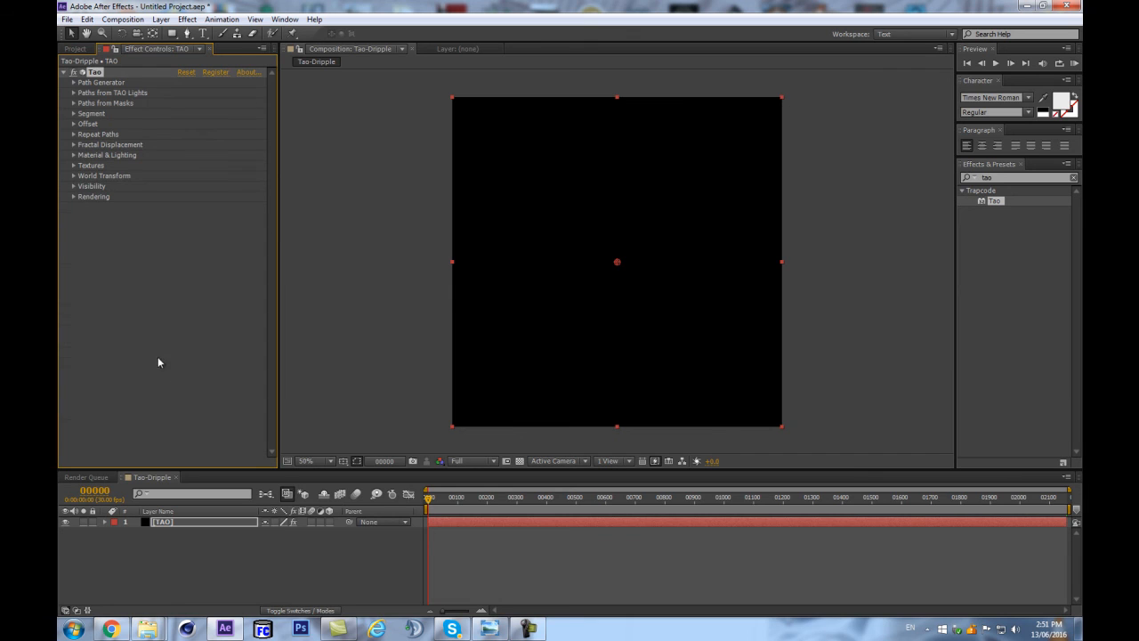
Add a spot light named TAO with smooth falloff and a radius of 100.
{"action": "left_click", "coordinate": [187, 572]}
{"action": "left_click", "coordinate": [194, 524]}
{"action": "left_click", "coordinate": [215, 563]}
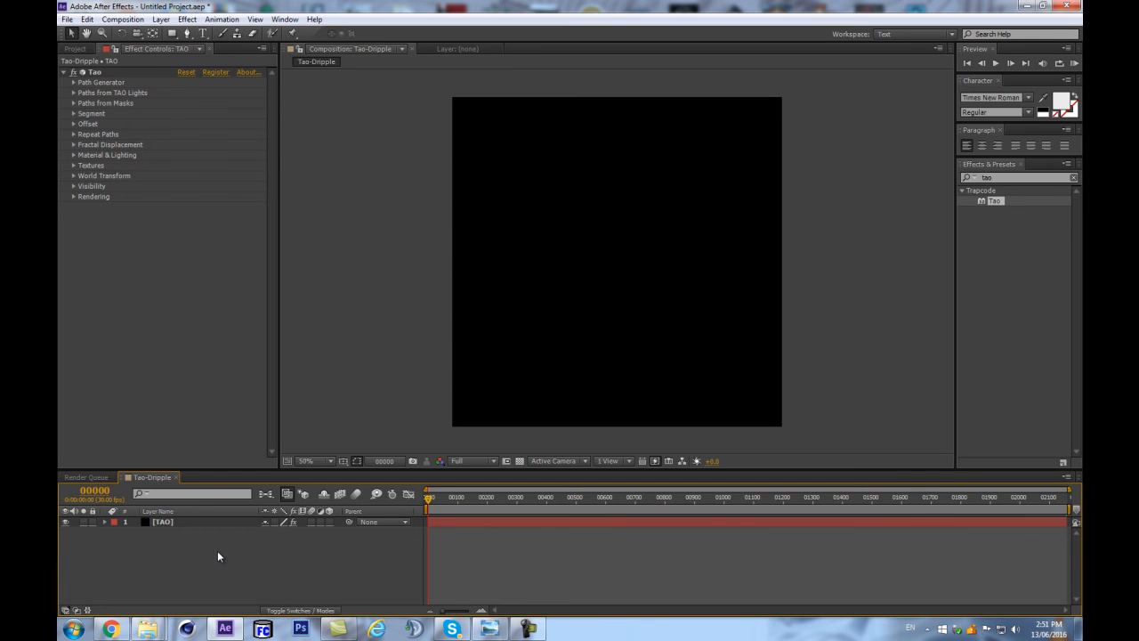
{"action": "key", "text": "ctrl+alt+shift+l"}
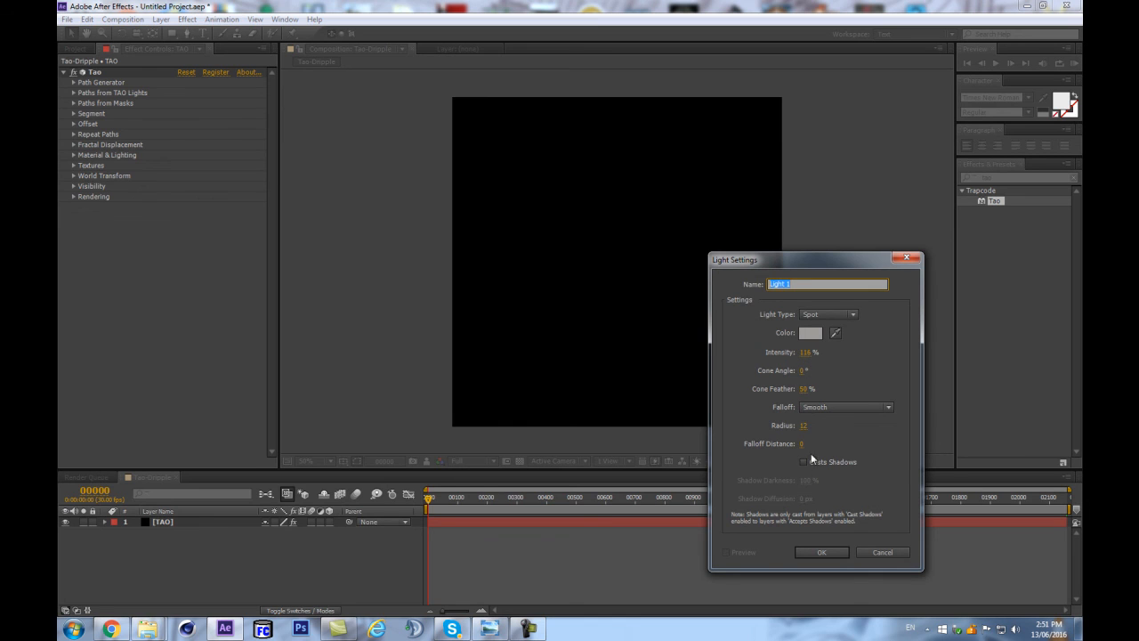
{"action": "left_click", "coordinate": [806, 426]}
{"action": "type", "text": "100"}
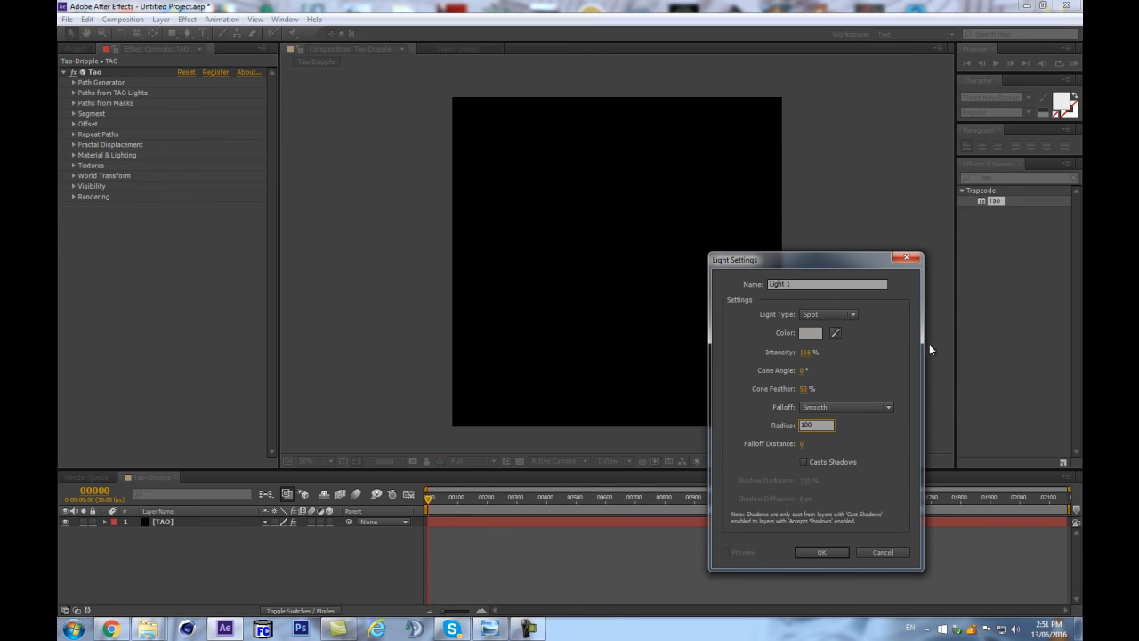
{"action": "key", "text": "Return"}
{"action": "left_click", "coordinate": [789, 283]}
{"action": "type", "text": "TAO"}
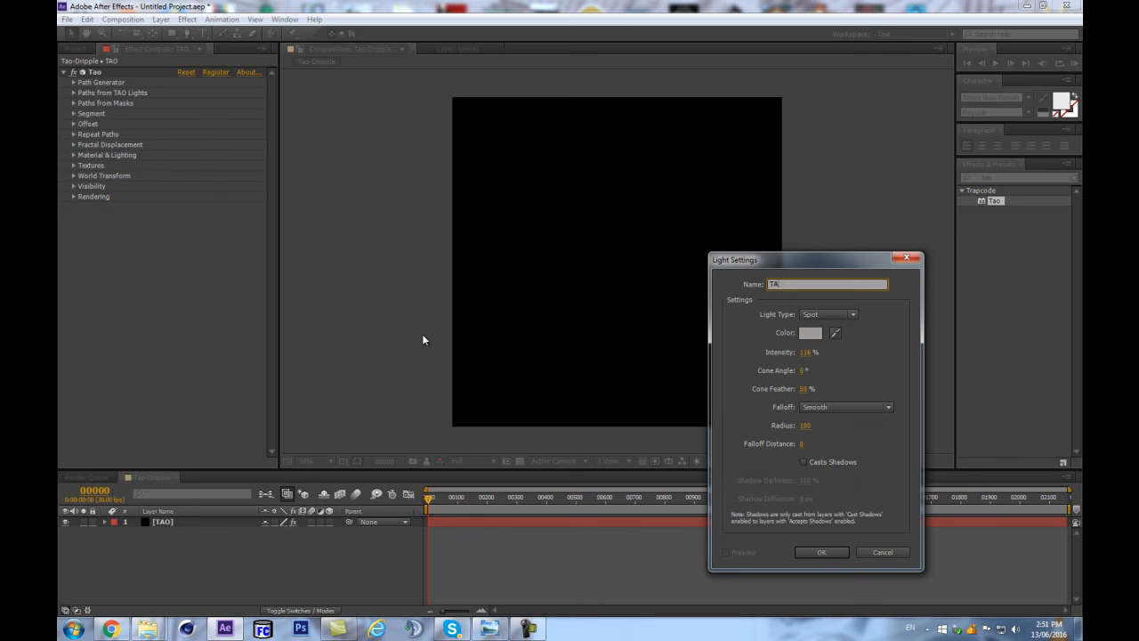
{"action": "left_click", "coordinate": [832, 553]}
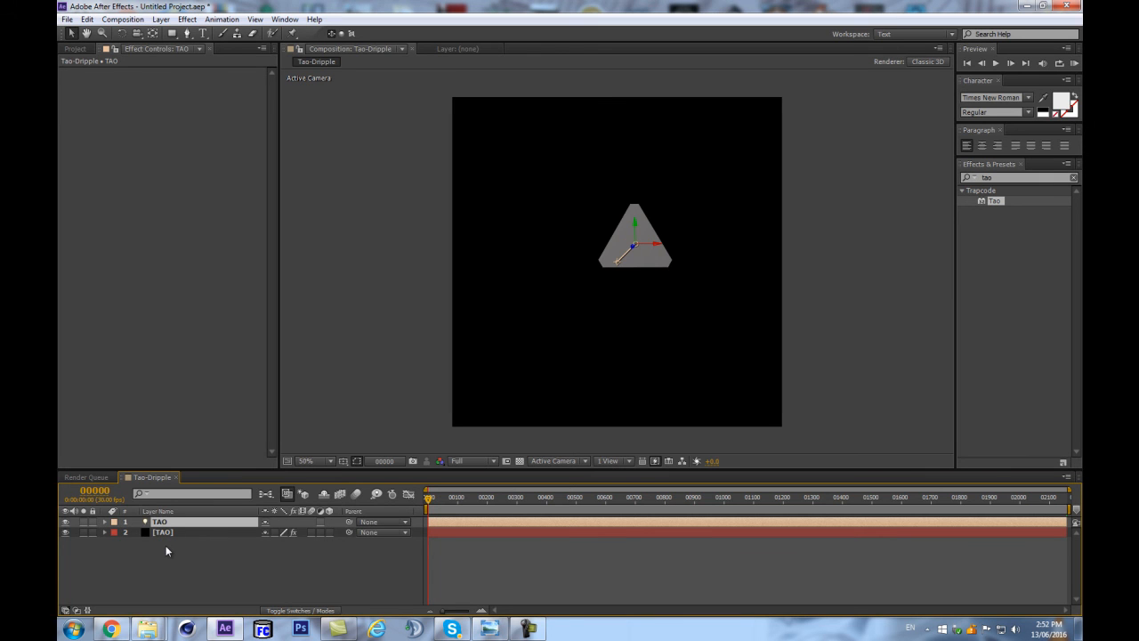
Add a null object, make it a 3D layer and reveal its Position property.
{"action": "key", "text": "ctrl+alt+shift+y"}
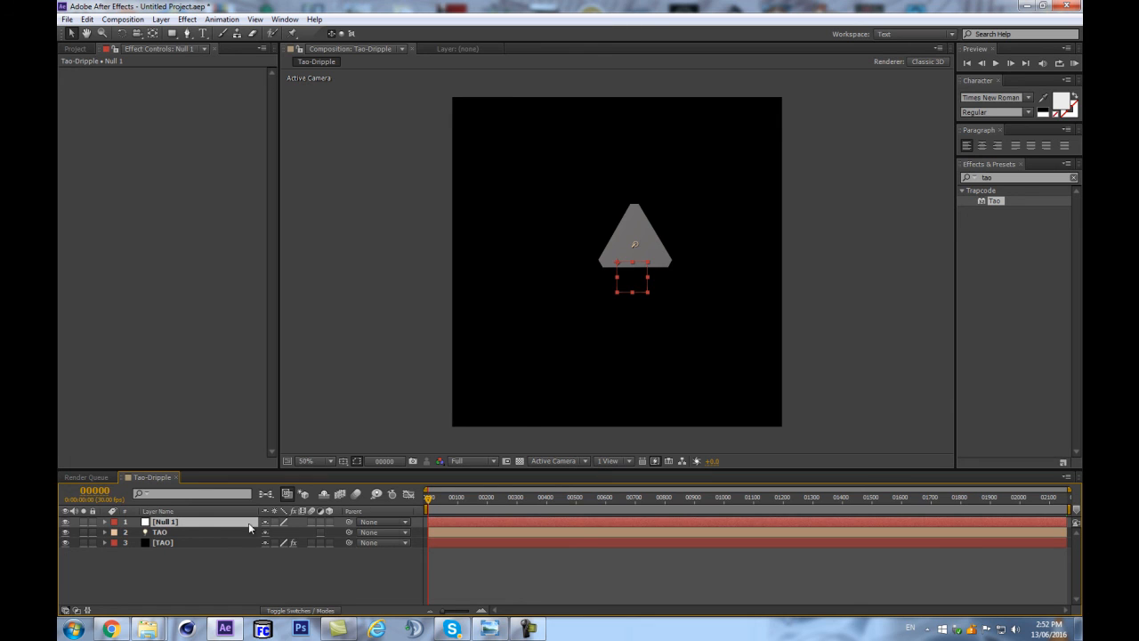
{"action": "left_click", "coordinate": [327, 520]}
{"action": "key", "text": "p"}
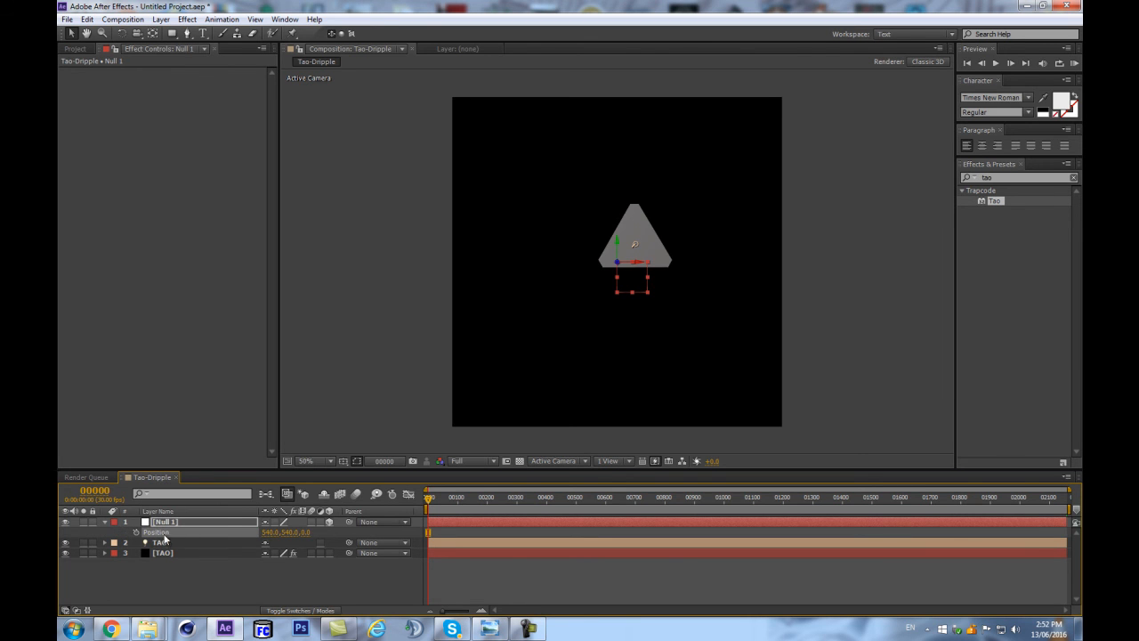
Match the TAO light's position to the null's position at 540, 540, 0.
{"action": "left_click", "coordinate": [165, 545]}
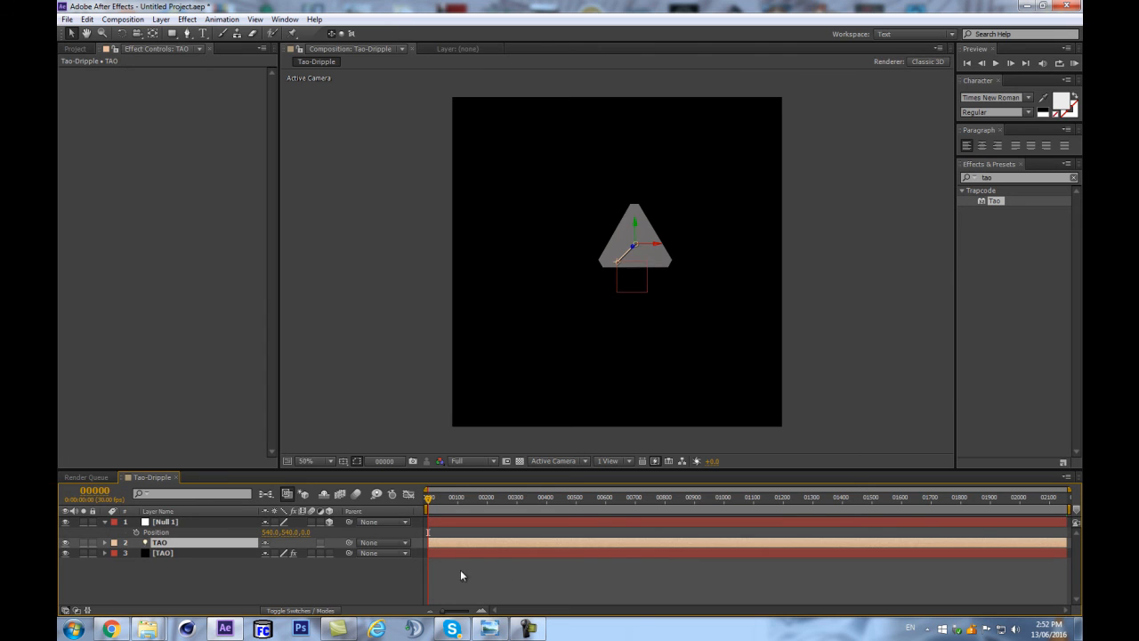
{"action": "key", "text": "p"}
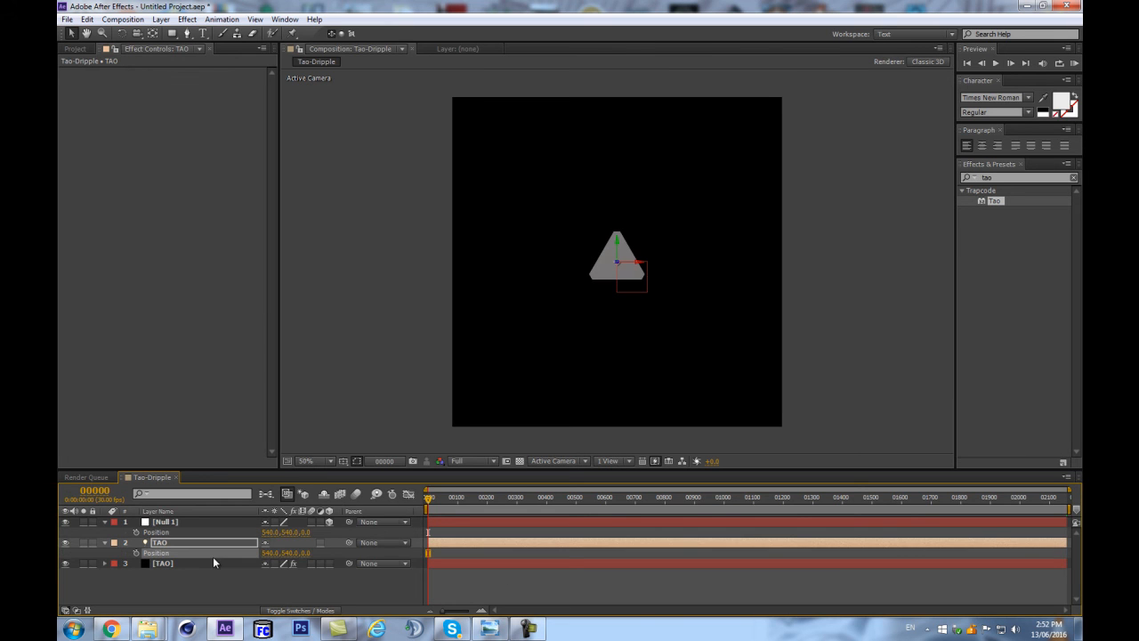
{"action": "key", "text": "ctrl+z"}
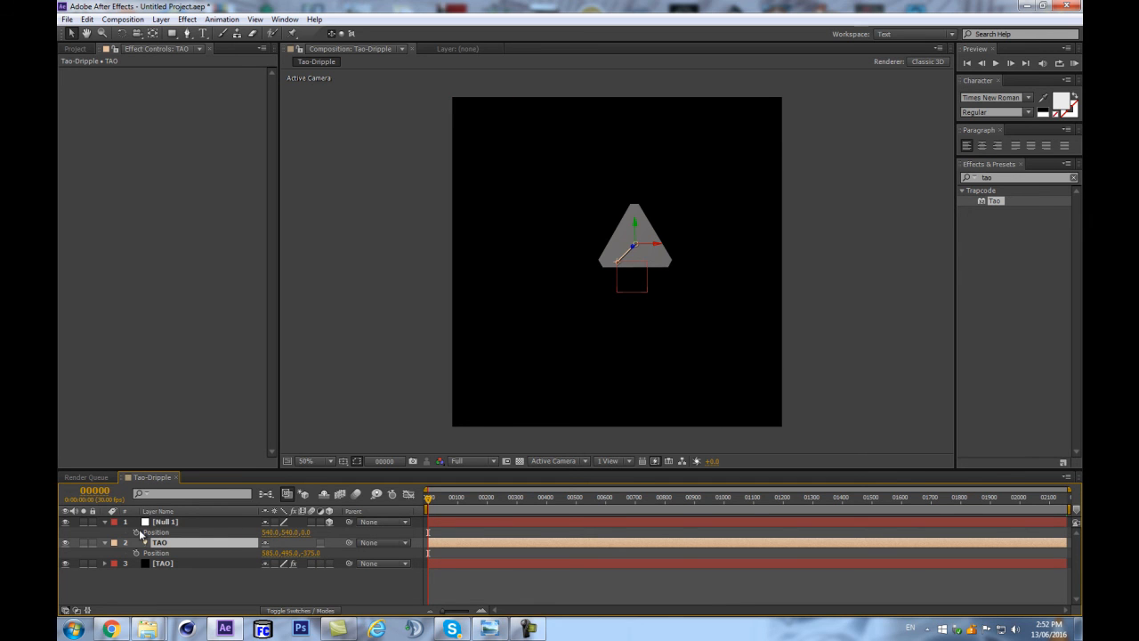
{"action": "key", "text": "ctrl+shift+z"}
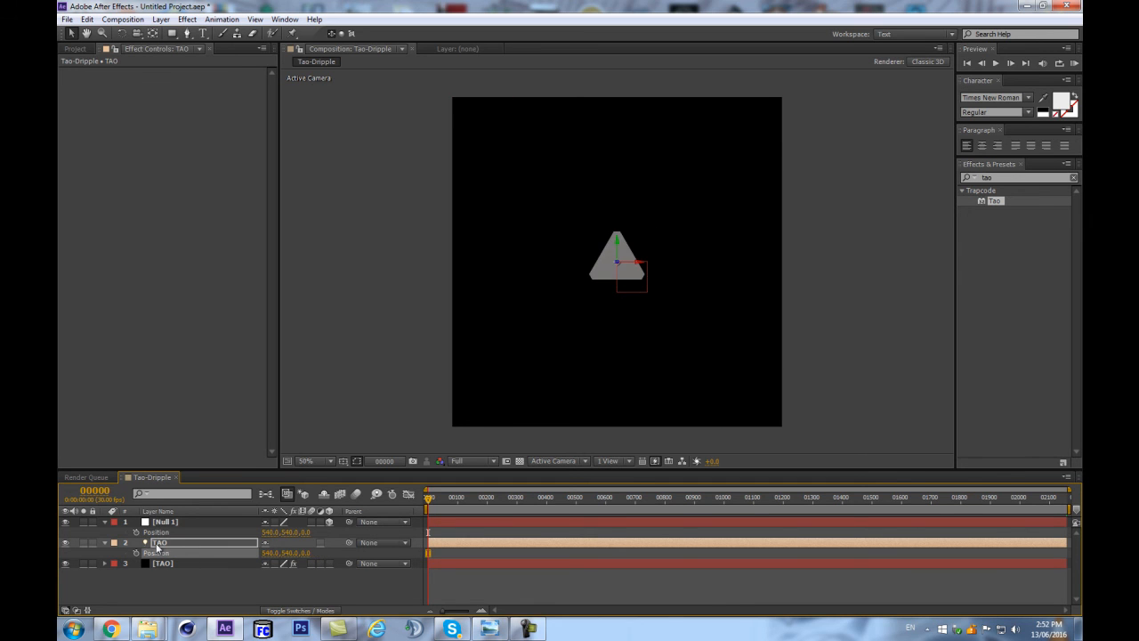
Parent the TAO light to the null object and rename the null as settings.
{"action": "key", "text": "Return"}
{"action": "left_click_drag", "start_coordinate": [352, 539], "coordinate": [167, 525]}
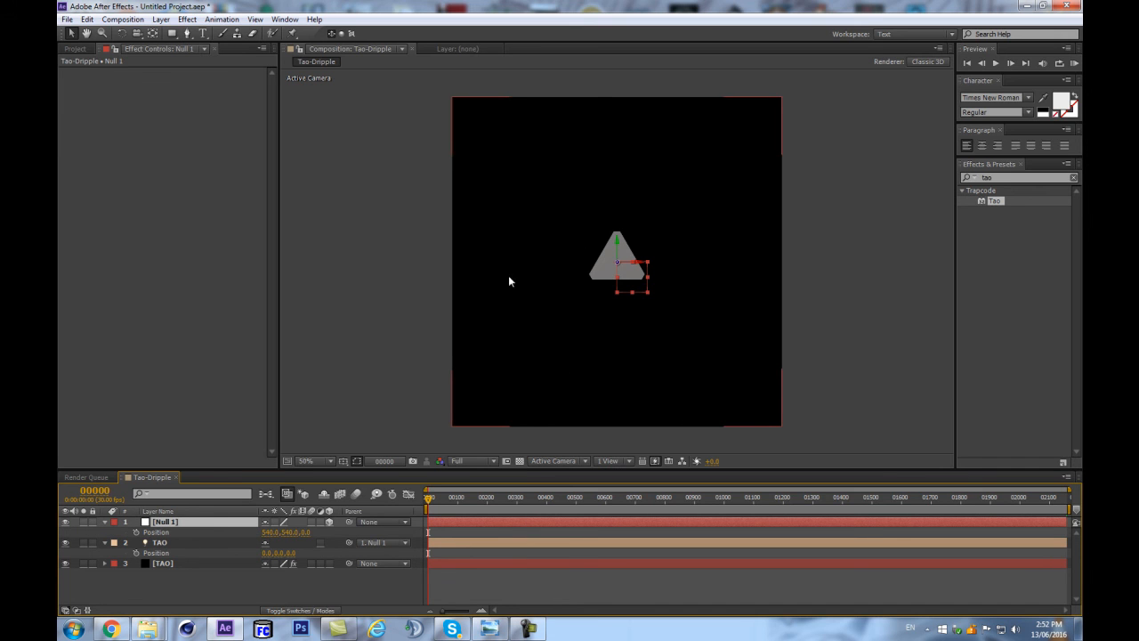
{"action": "key", "text": "Return"}
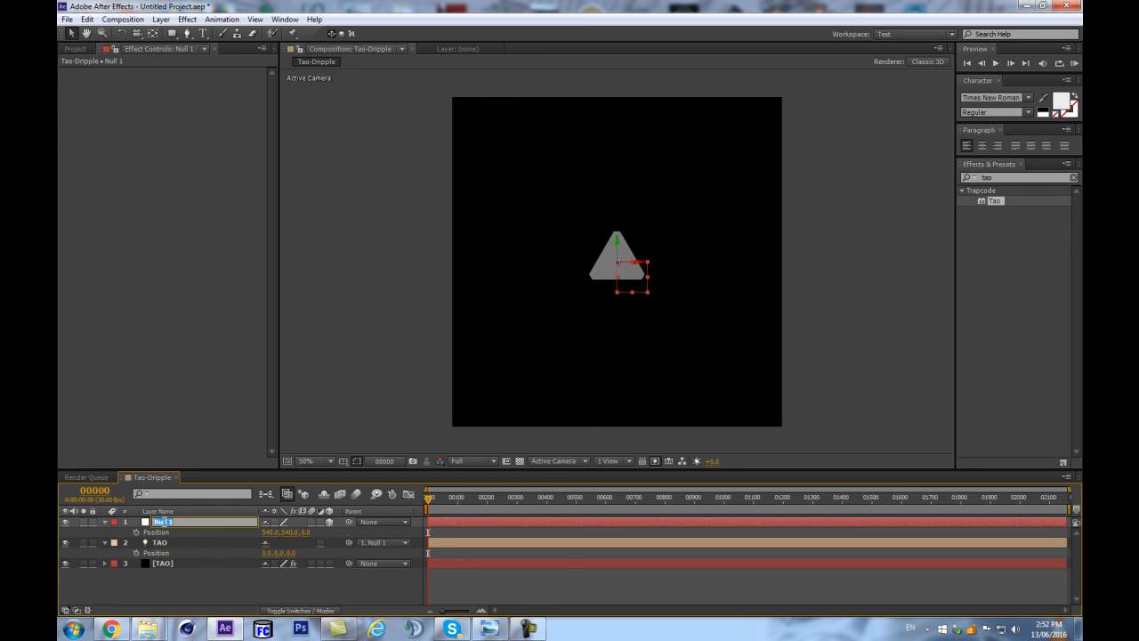
{"action": "type", "text": "settings"}
{"action": "key", "text": "Return"}
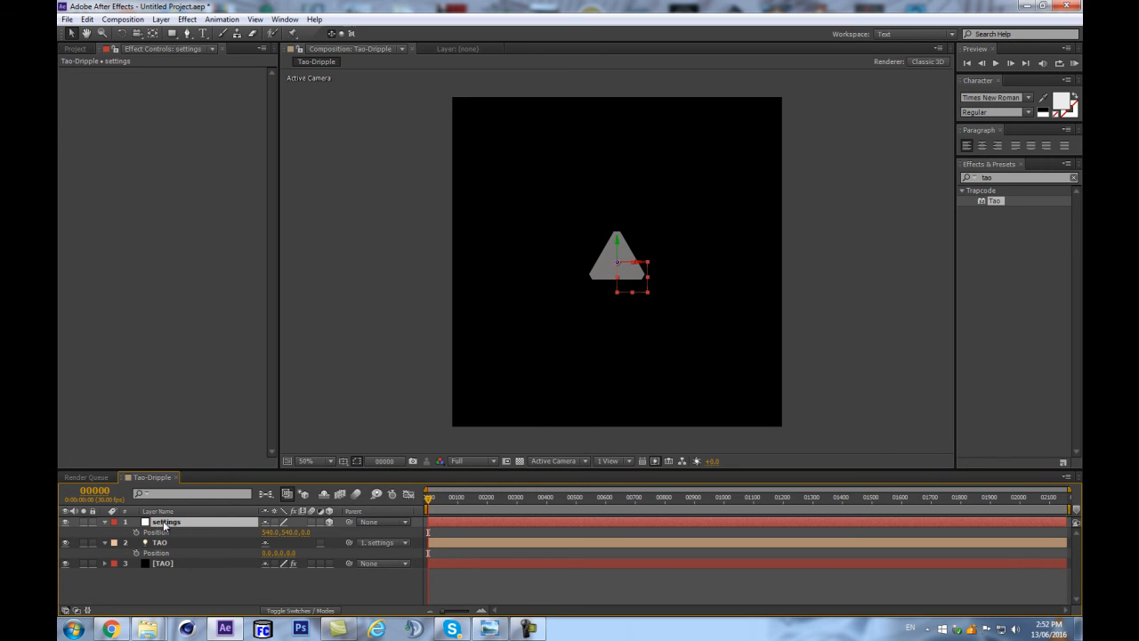
Give the settings null and the TAO light the Purple label, collapse their properties and select the TAO solid.
{"action": "left_click", "coordinate": [194, 545]}
{"action": "left_click", "coordinate": [113, 547]}
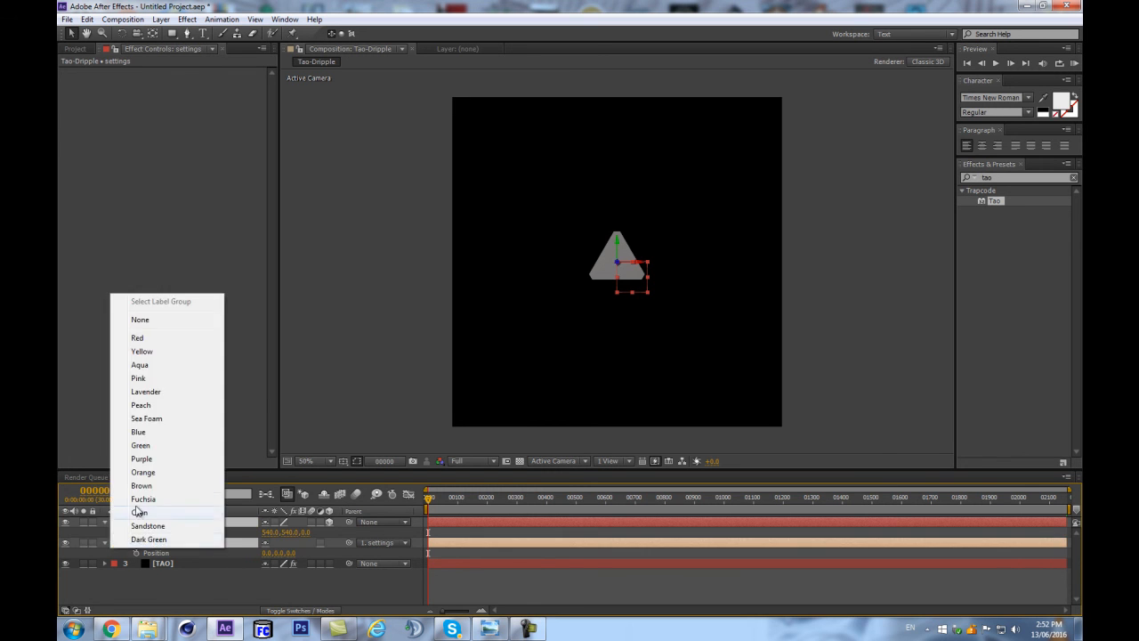
{"action": "left_click", "coordinate": [148, 465]}
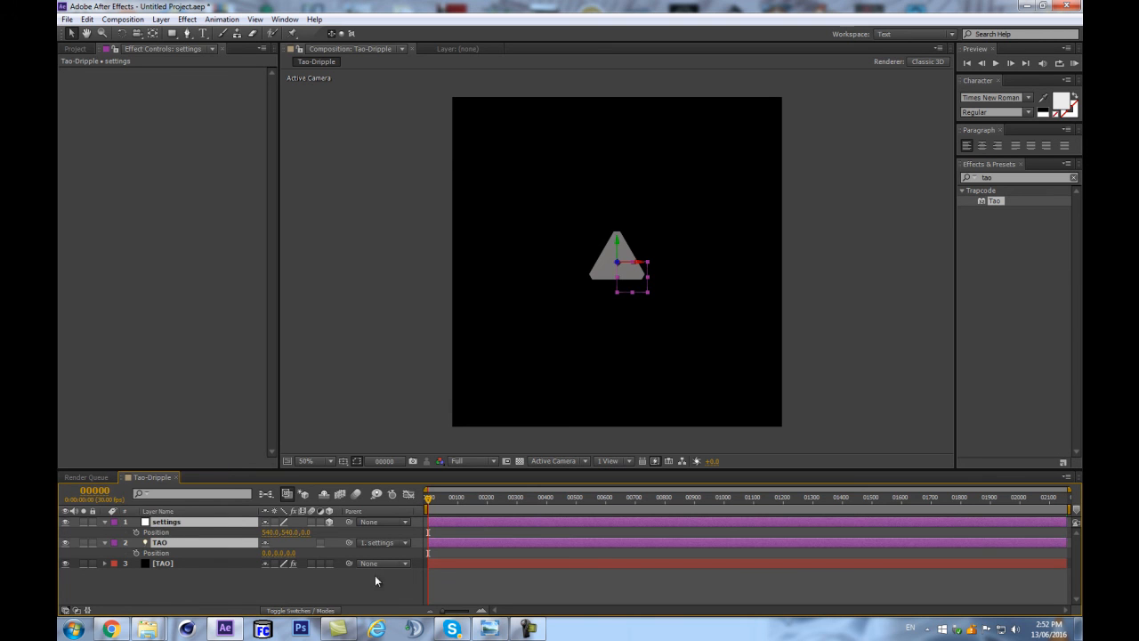
{"action": "left_click", "coordinate": [398, 583]}
{"action": "left_click", "coordinate": [104, 521]}
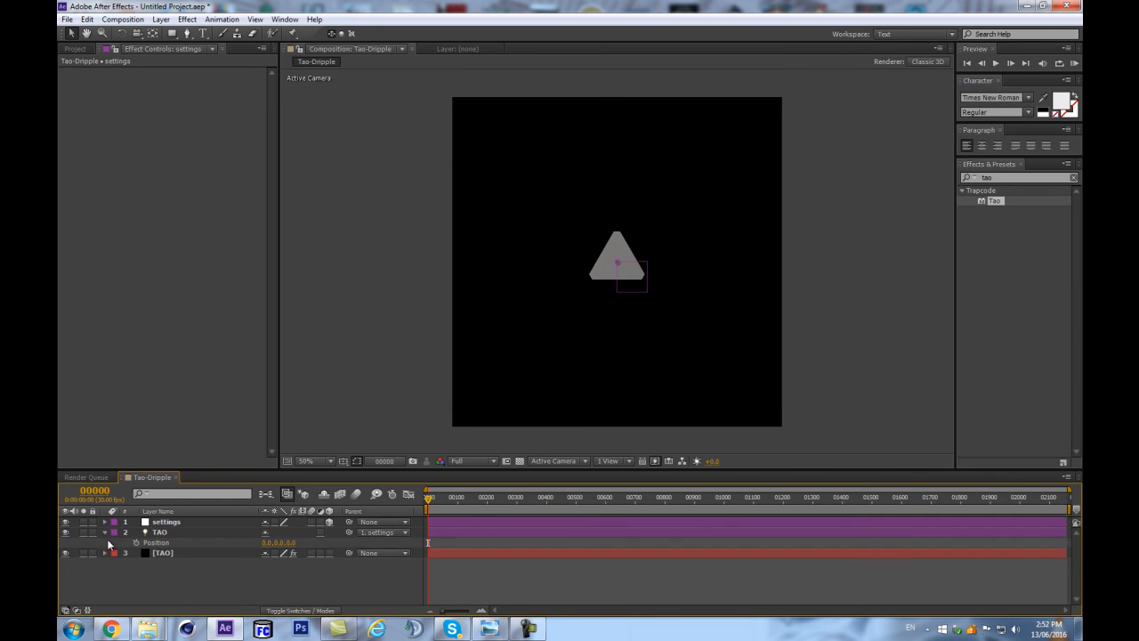
{"action": "left_click", "coordinate": [105, 532]}
{"action": "left_click", "coordinate": [181, 532]}
{"action": "left_click", "coordinate": [178, 541]}
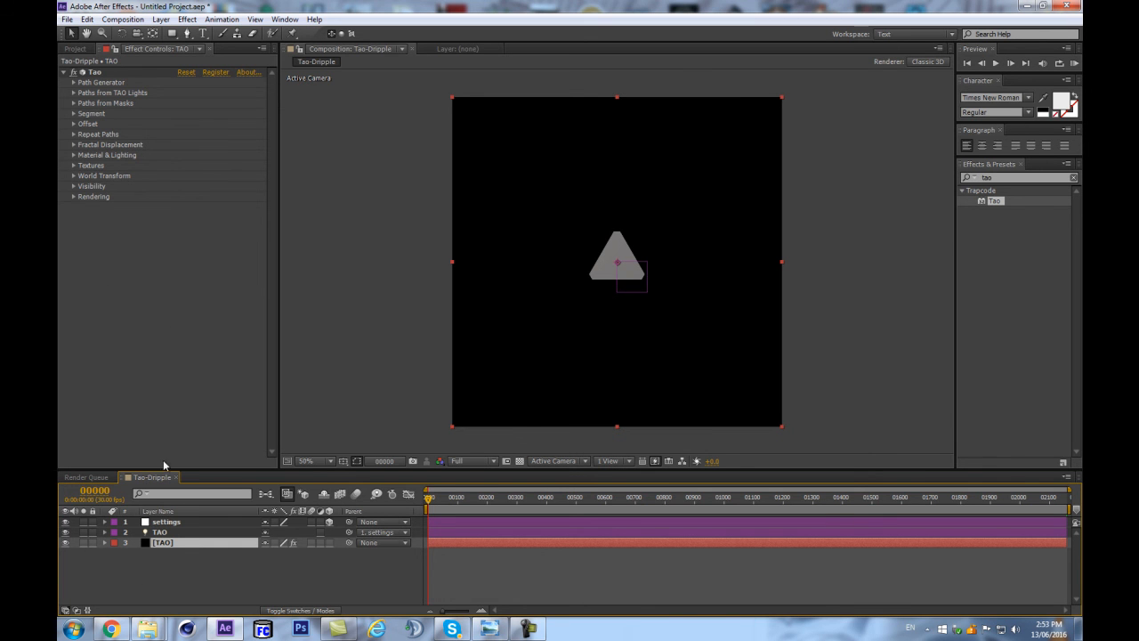
Switch to Chrome, examine the MotionScript.com looping wiggle page and its analysis section, and select the full copy-and-paste expression code.
{"action": "left_click", "coordinate": [110, 629]}
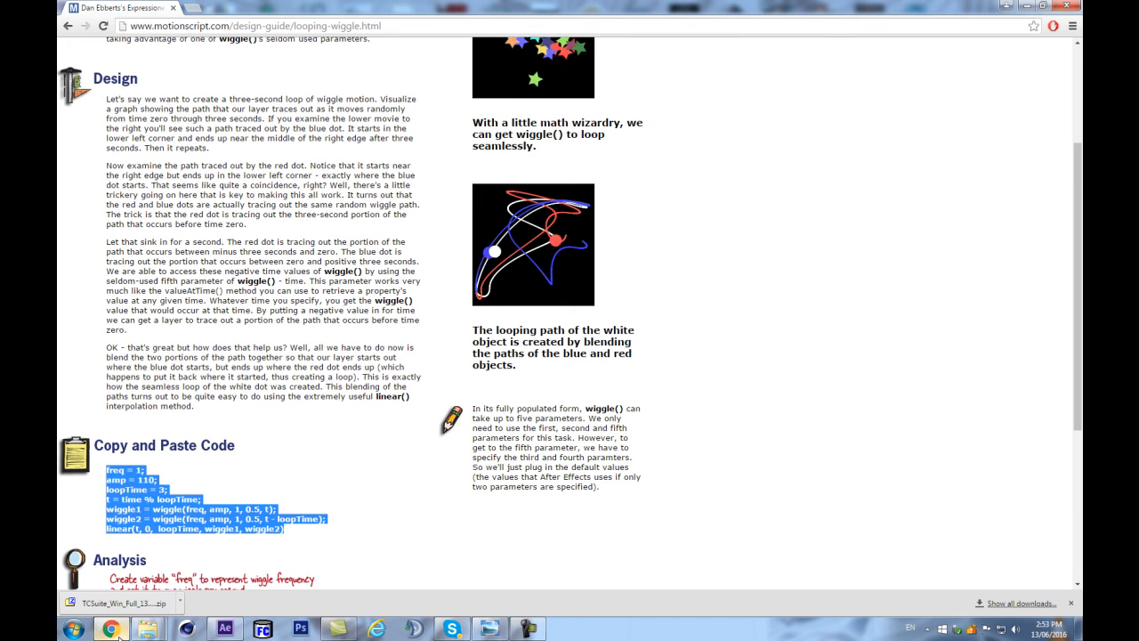
{"action": "scroll", "coordinate": [294, 134], "scroll_direction": "up", "scroll_amount": 2}
{"action": "scroll", "coordinate": [285, 121], "scroll_direction": "down", "scroll_amount": 3}
{"action": "scroll", "coordinate": [292, 131], "scroll_direction": "up", "scroll_amount": 2}
{"action": "scroll", "coordinate": [291, 131], "scroll_direction": "up", "scroll_amount": 2}
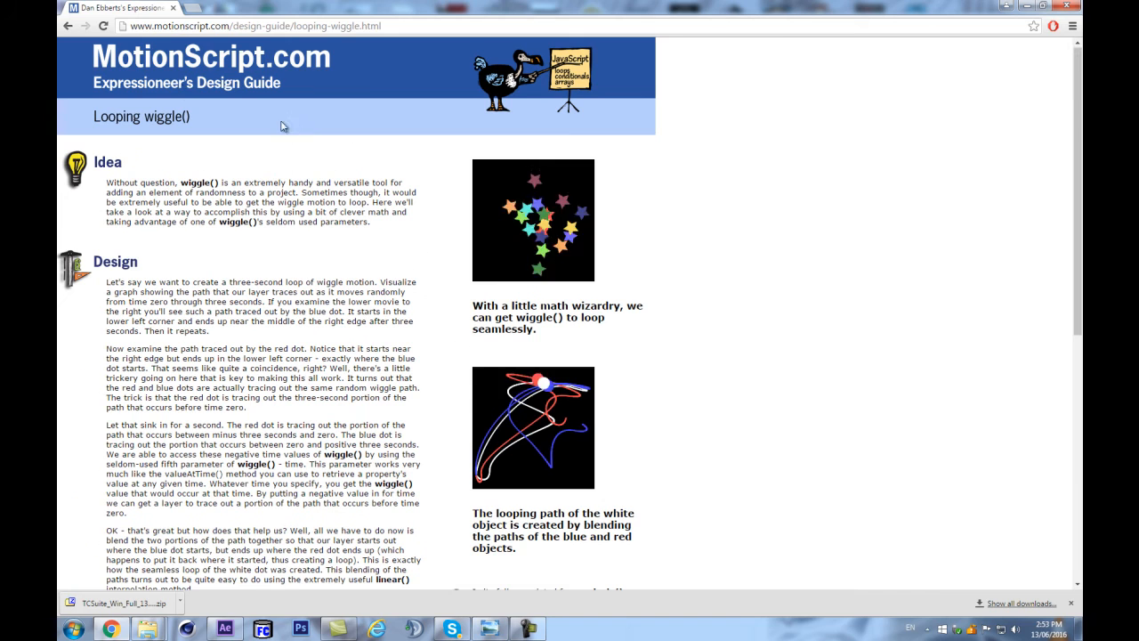
{"action": "scroll", "coordinate": [241, 216], "scroll_direction": "down", "scroll_amount": 2}
{"action": "scroll", "coordinate": [241, 217], "scroll_direction": "down", "scroll_amount": 3}
{"action": "left_click", "coordinate": [282, 406]}
{"action": "left_click_drag", "start_coordinate": [281, 406], "coordinate": [105, 347]}
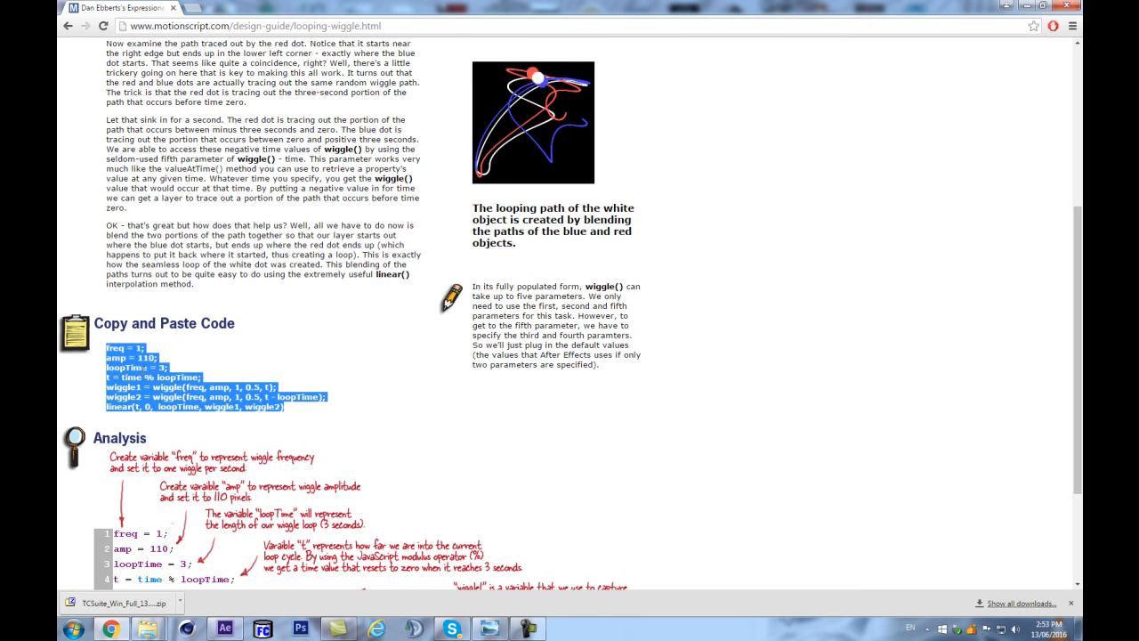
{"action": "scroll", "coordinate": [174, 204], "scroll_direction": "down", "scroll_amount": 3}
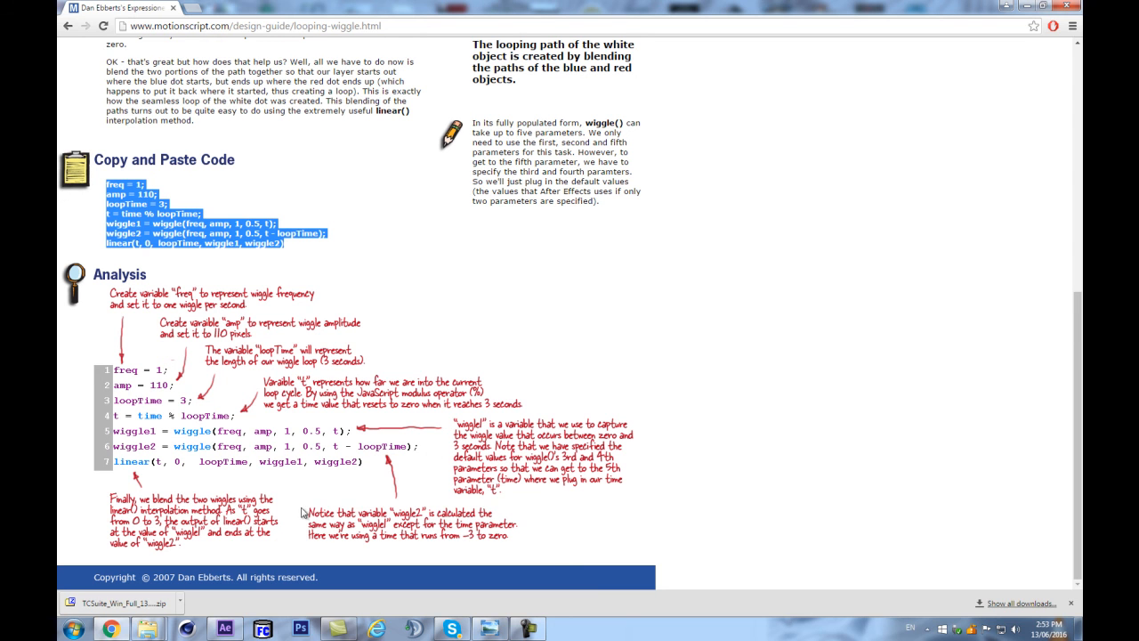
Switch to After Effects, reveal the TAO light's Position property and add an expression to it.
{"action": "left_click", "coordinate": [217, 634]}
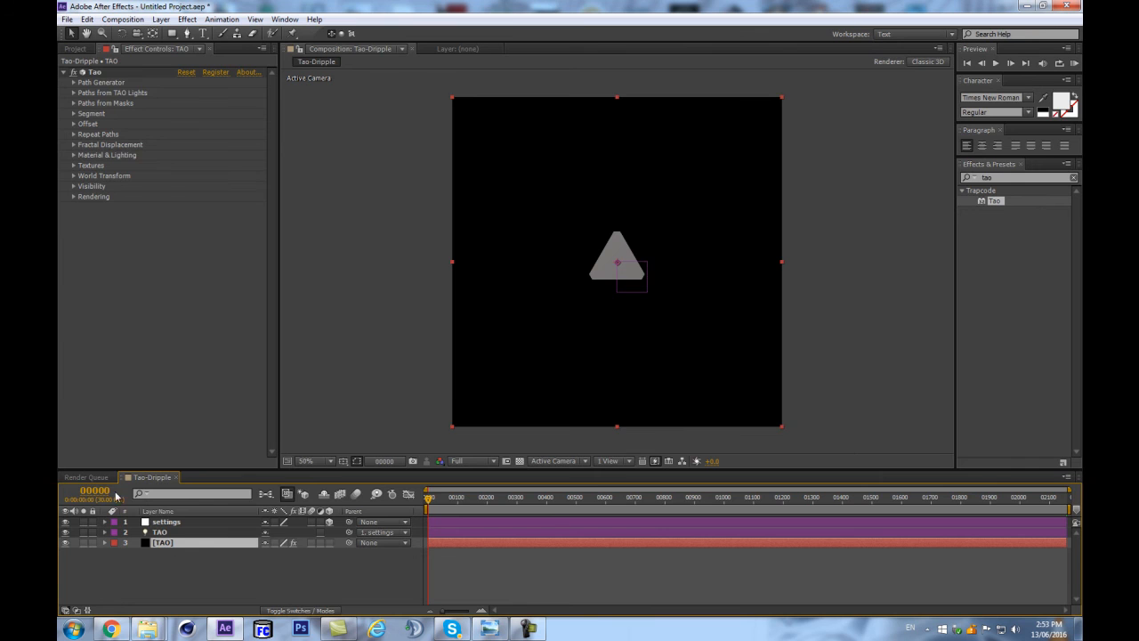
{"action": "left_click", "coordinate": [173, 532]}
{"action": "key", "text": "p"}
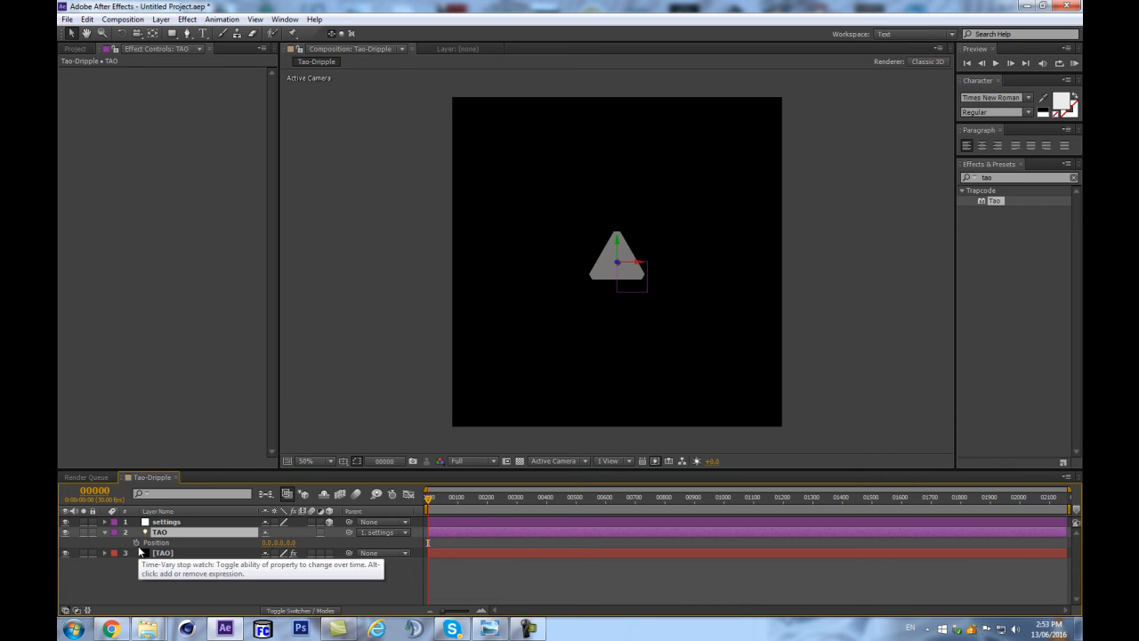
{"action": "left_click", "coordinate": [136, 542], "text": "alt"}
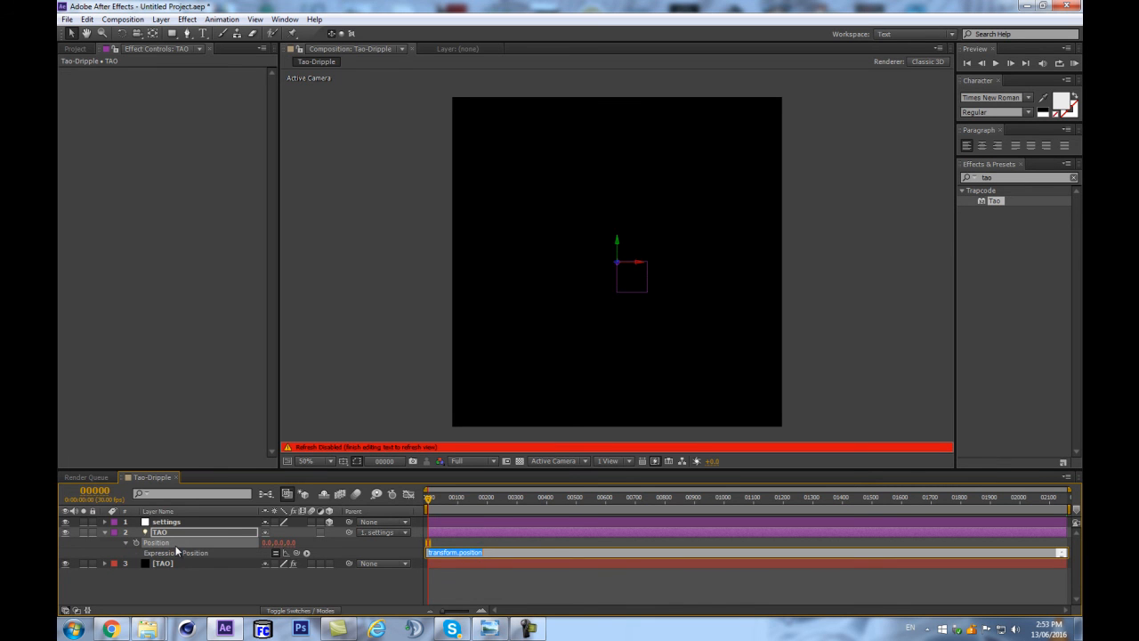
Try to paste the clipboard contents as the TAO light's Position expression and dismiss the error.
{"action": "type", "text": "Adobe After Effects 8.0 Keyframe Data"}
{"action": "left_click", "coordinate": [473, 569]}
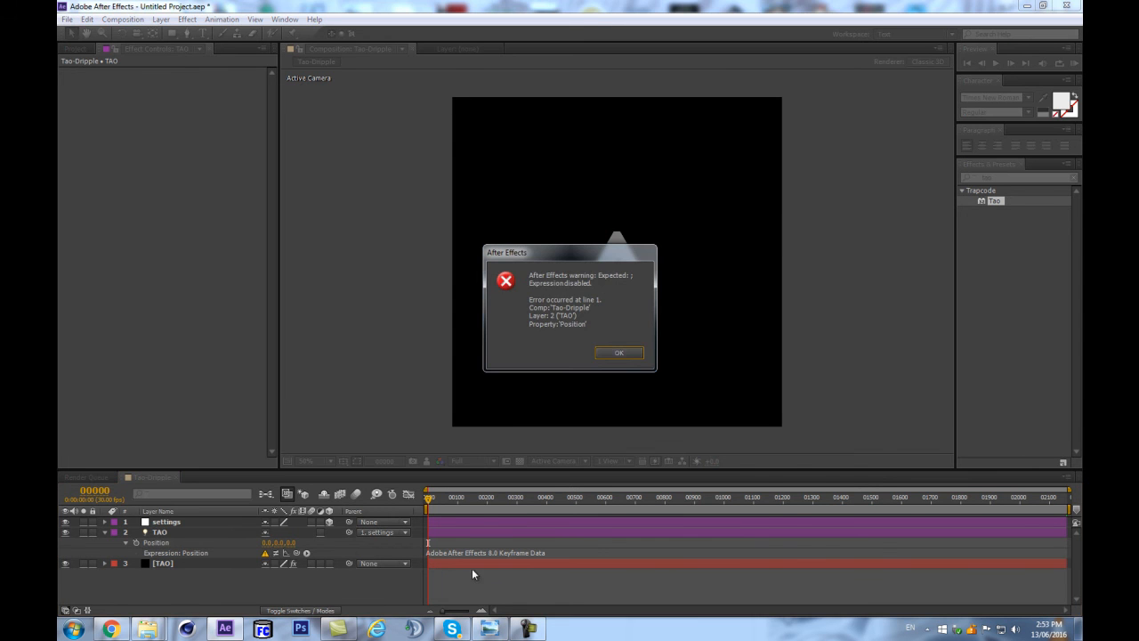
{"action": "left_click", "coordinate": [616, 352]}
Copy the full looping wiggle code again in Chrome and paste it as the TAO light's Position expression in After Effects.
{"action": "left_click", "coordinate": [112, 630]}
{"action": "left_click", "coordinate": [246, 256]}
{"action": "left_click_drag", "start_coordinate": [275, 245], "coordinate": [100, 187]}
{"action": "key", "text": "ctrl+c"}
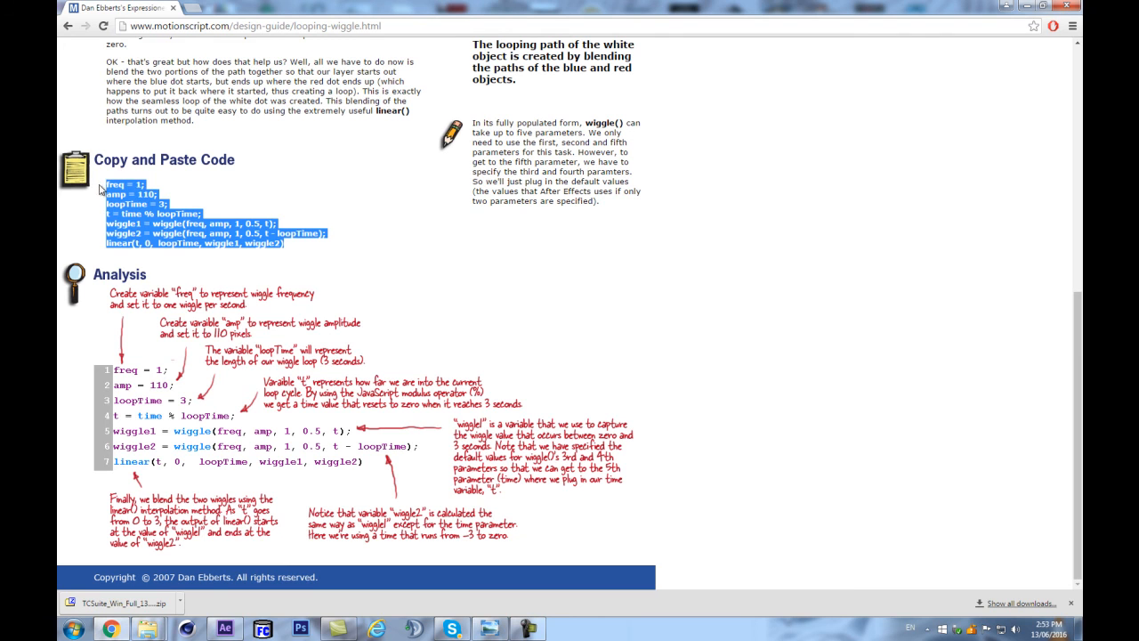
{"action": "left_click", "coordinate": [225, 629]}
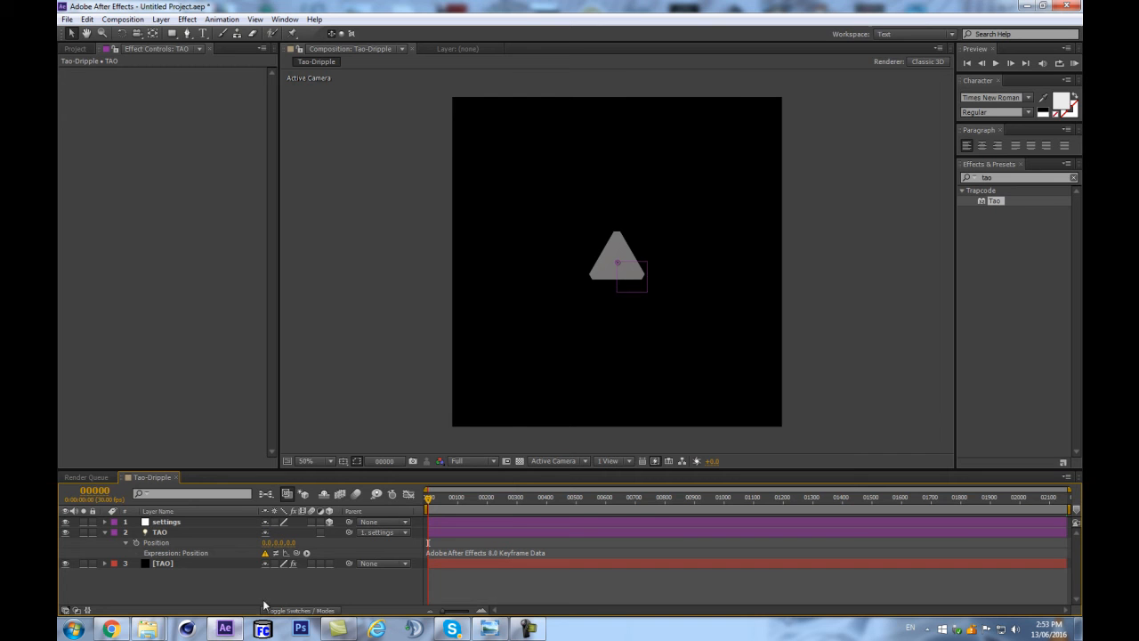
{"action": "left_click", "coordinate": [497, 541]}
{"action": "key", "text": "ctrl+v"}
{"action": "left_click", "coordinate": [330, 579]}
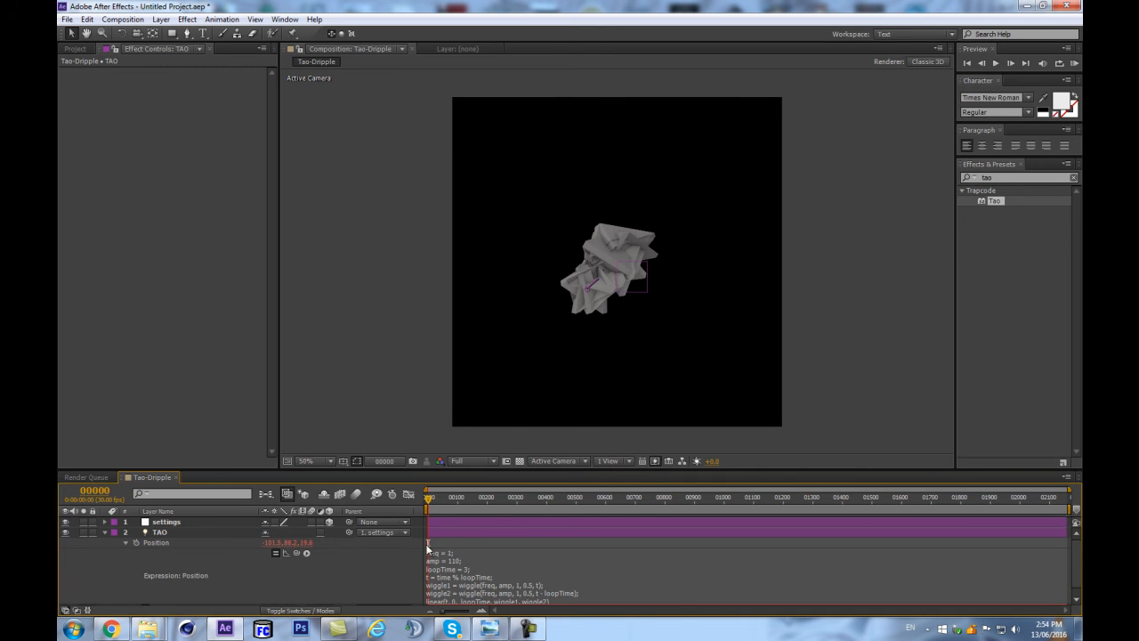
Enlarge the timeline area and the Position expression field to fit the whole looping wiggle code.
{"action": "left_click_drag", "start_coordinate": [558, 470], "coordinate": [558, 376]}
{"action": "left_click_drag", "start_coordinate": [523, 507], "coordinate": [528, 559]}
{"action": "mouse_move", "coordinate": [432, 403]}
{"action": "left_mouse_down"}
{"action": "mouse_move", "coordinate": [487, 407]}
{"action": "mouse_move", "coordinate": [429, 406]}
{"action": "left_mouse_up"}
{"action": "scroll", "coordinate": [816, 241], "scroll_direction": "up", "scroll_amount": 1}
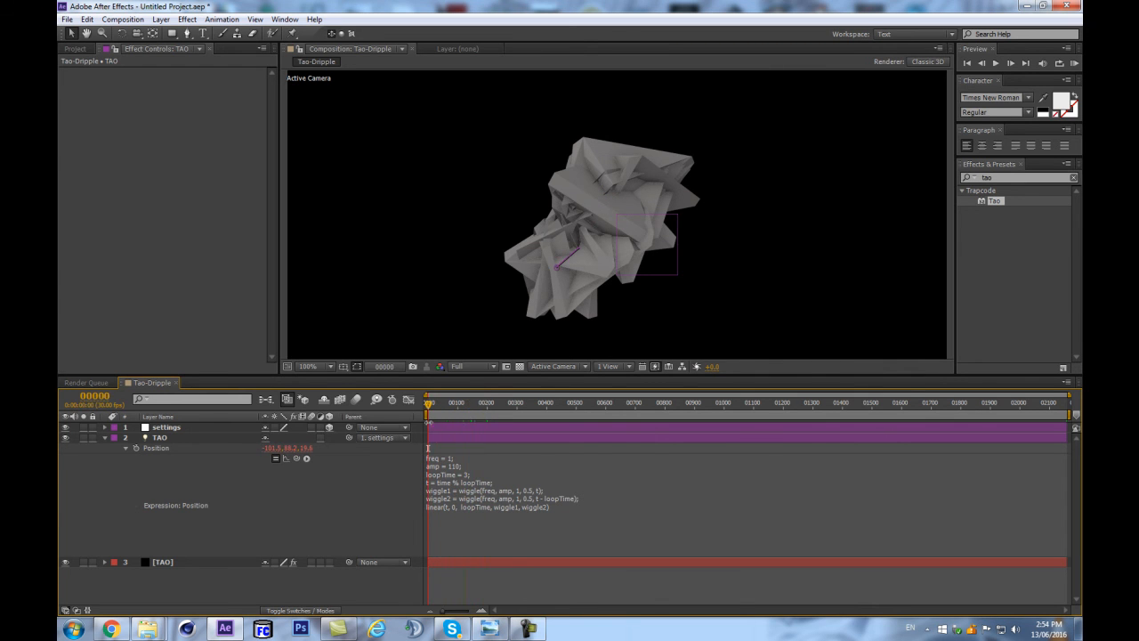
{"action": "scroll", "coordinate": [701, 209], "scroll_direction": "down", "scroll_amount": 3}
{"action": "scroll", "coordinate": [697, 209], "scroll_direction": "up", "scroll_amount": 5}
{"action": "scroll", "coordinate": [698, 209], "scroll_direction": "down", "scroll_amount": 2}
Set the TAO light's Auto-Orientation to Off.
{"action": "left_click", "coordinate": [161, 439]}
{"action": "right_click", "coordinate": [162, 442]}
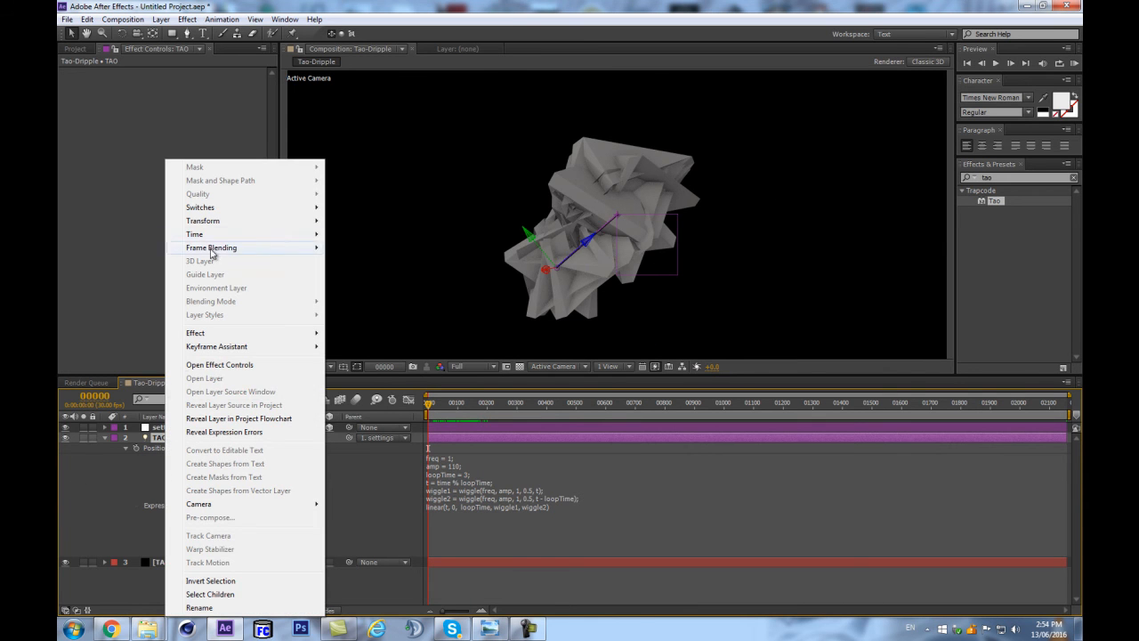
{"action": "mouse_move", "coordinate": [302, 222]}
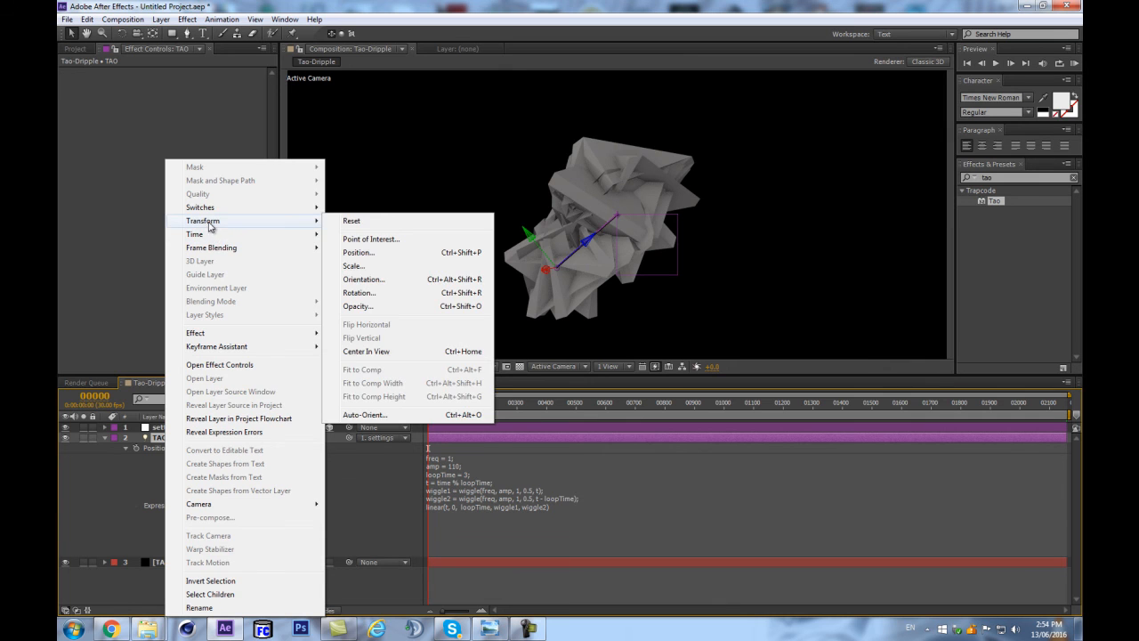
{"action": "left_click", "coordinate": [378, 414]}
{"action": "left_click", "coordinate": [318, 242]}
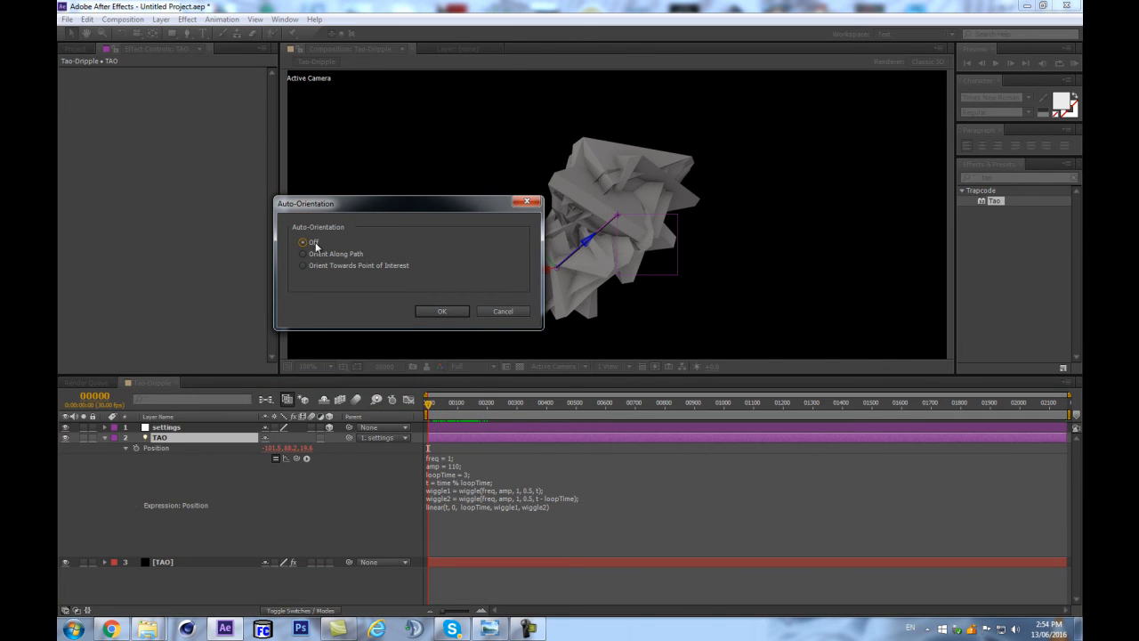
{"action": "left_click", "coordinate": [440, 311]}
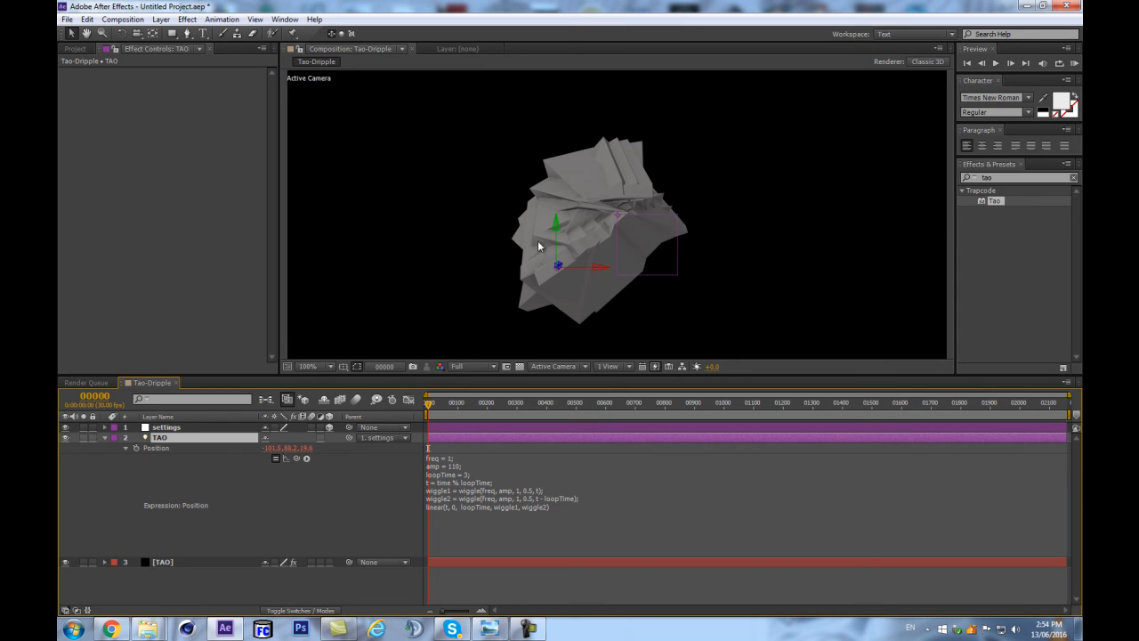
Examine the TAO light's rotation properties and light options, and collapse the layer.
{"action": "key", "text": "r"}
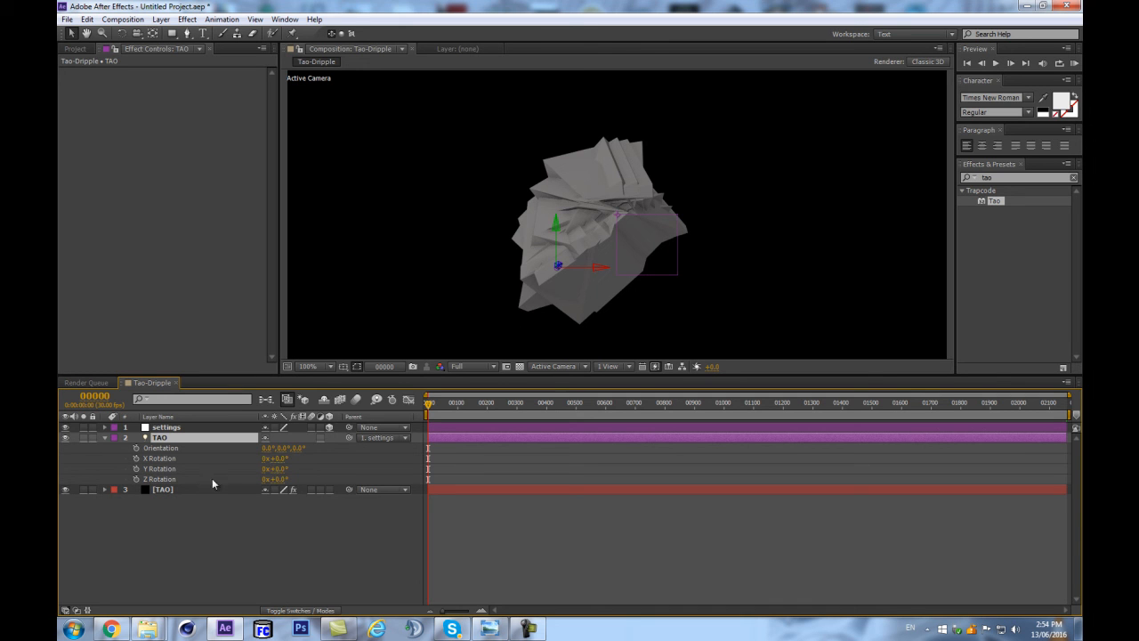
{"action": "key", "text": "a"}
{"action": "key", "text": "a"}
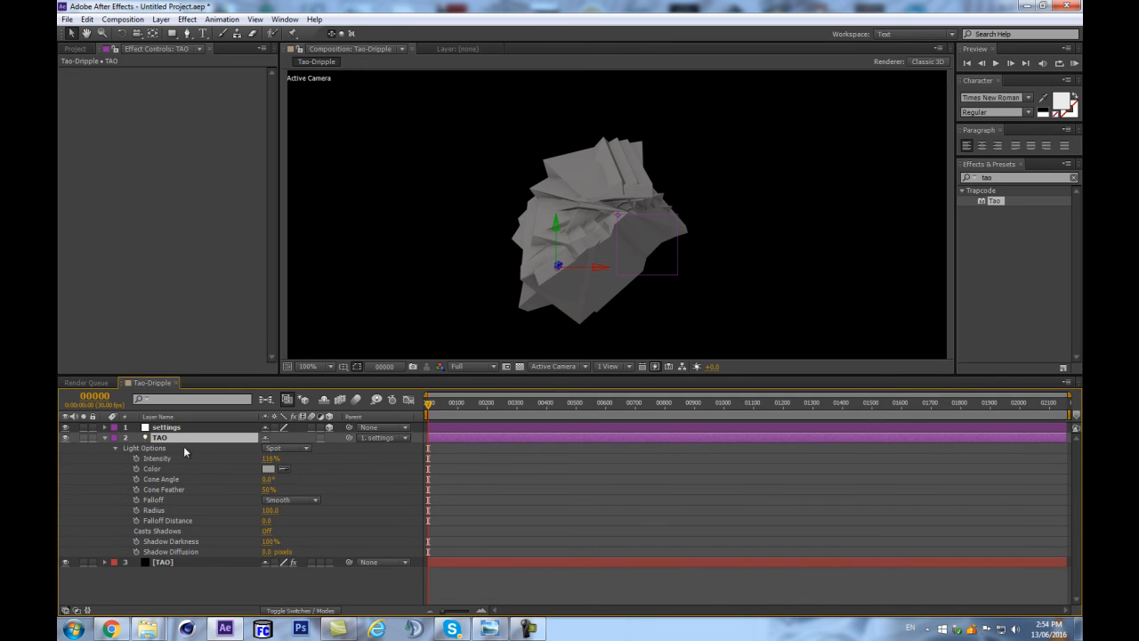
{"action": "key", "text": "comma"}
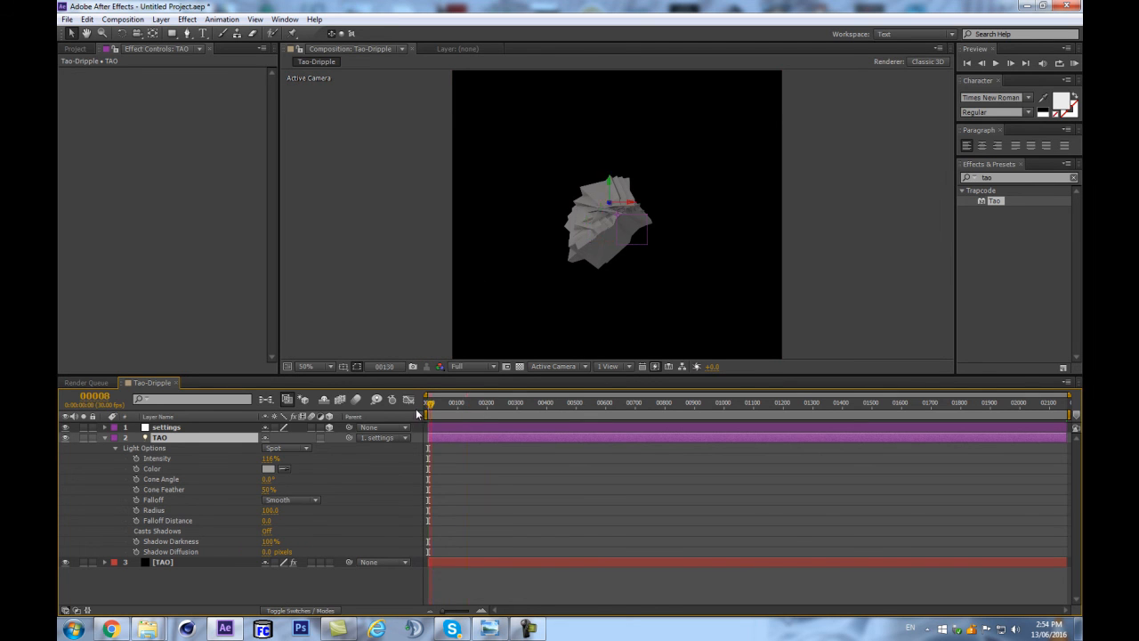
{"action": "key", "text": "period"}
{"action": "left_click", "coordinate": [106, 438]}
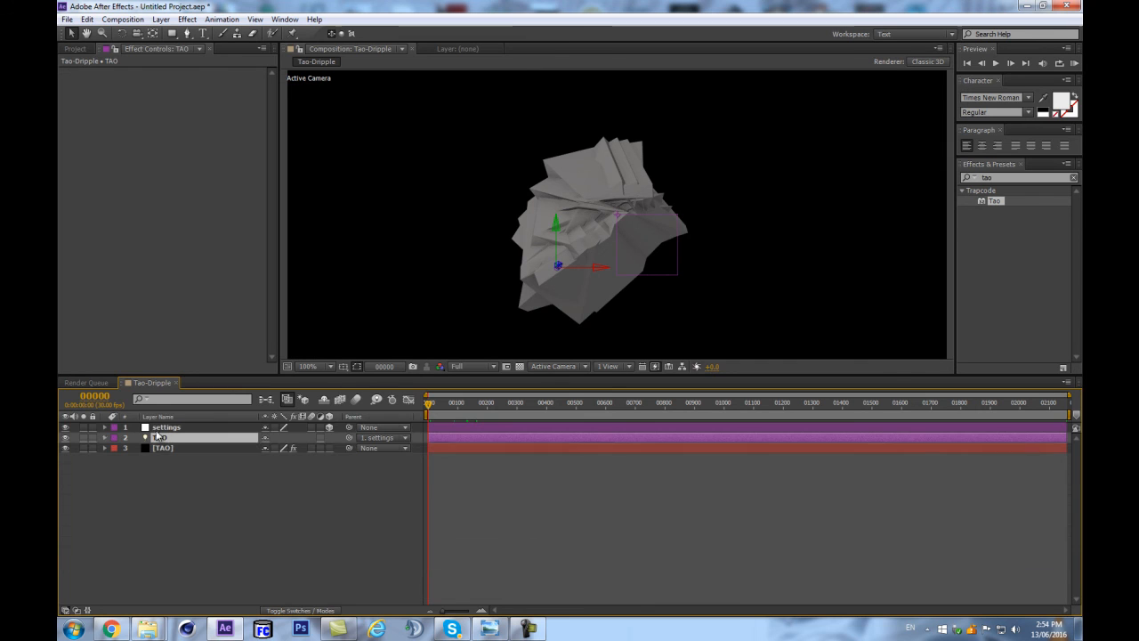
Add a Slider Control expression control to the settings null and rename it freq.
{"action": "left_click", "coordinate": [167, 427]}
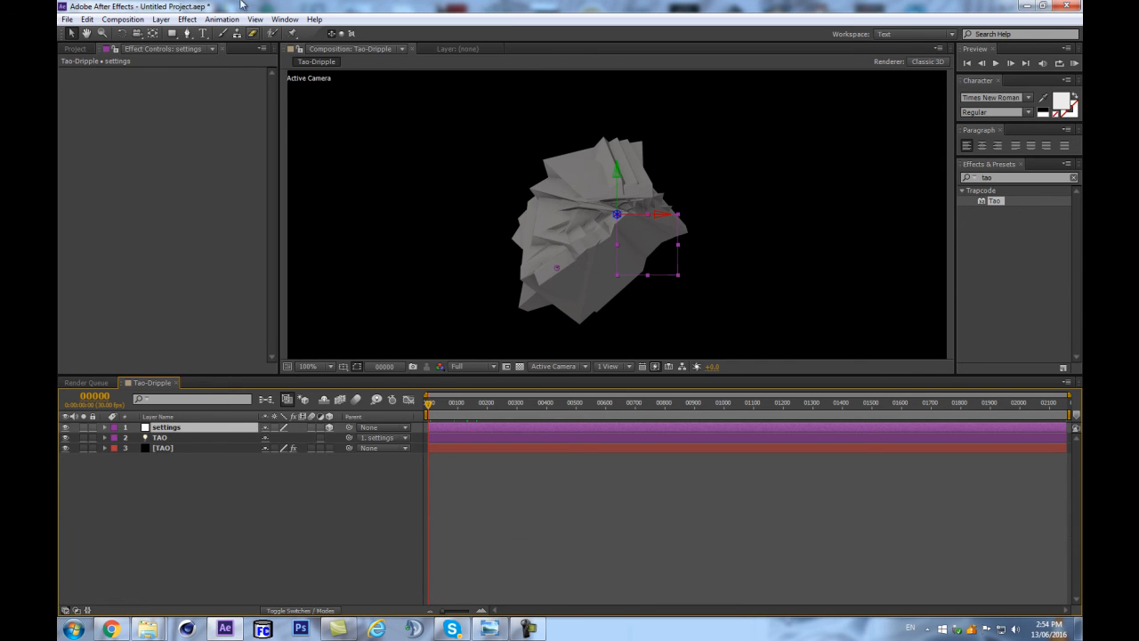
{"action": "left_click", "coordinate": [186, 18]}
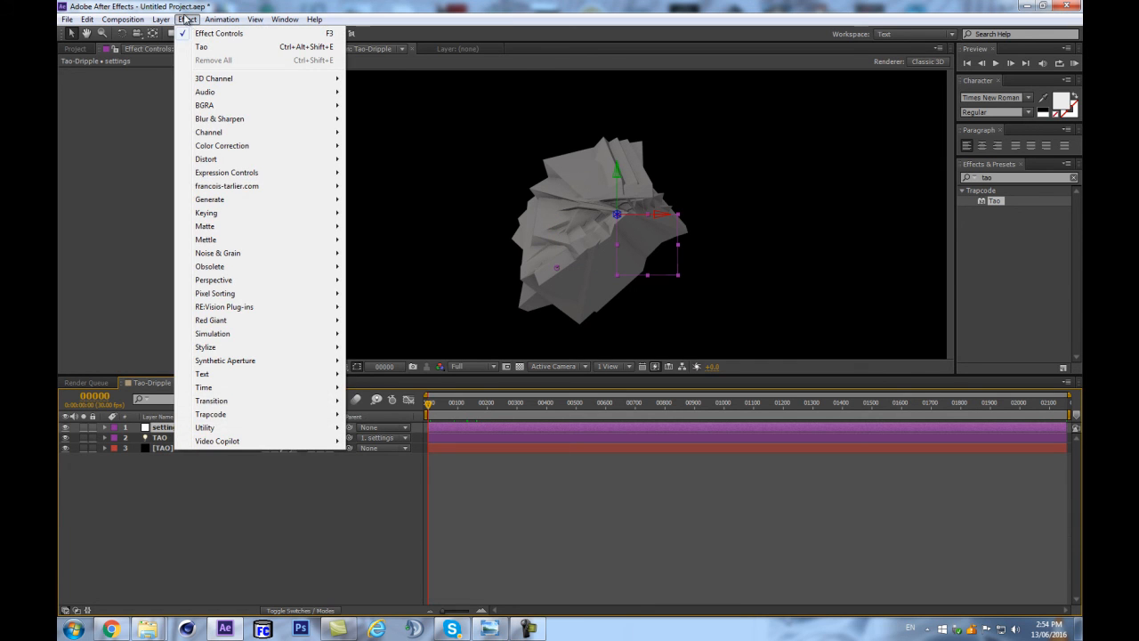
{"action": "mouse_move", "coordinate": [229, 175]}
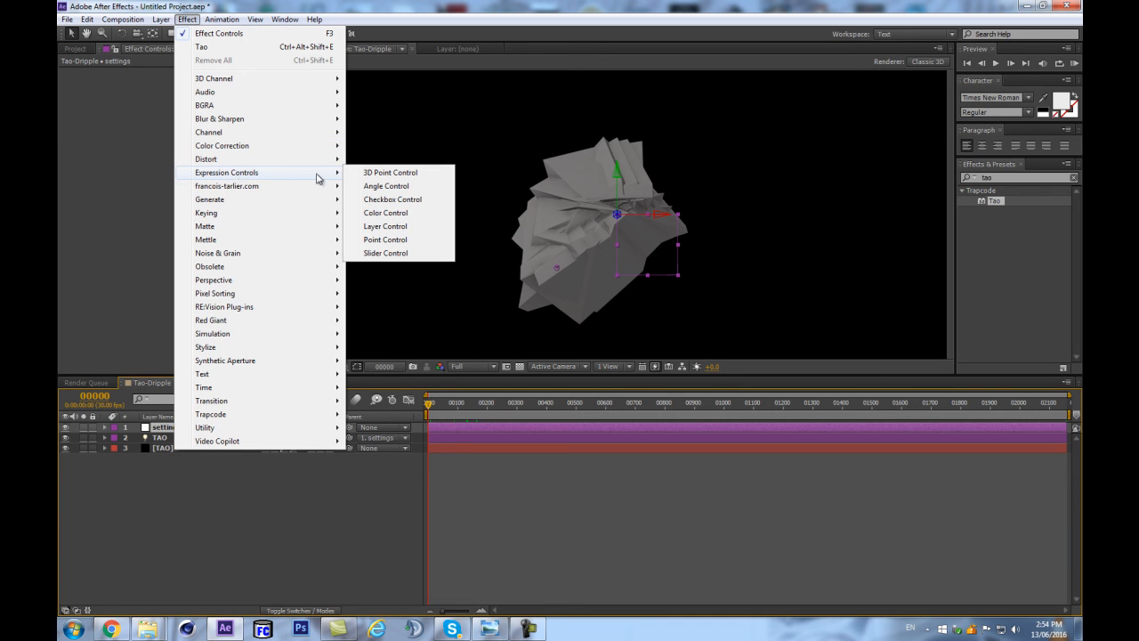
{"action": "left_click", "coordinate": [395, 253]}
{"action": "key", "text": "Return"}
{"action": "type", "text": "freq"}
{"action": "key", "text": "Return"}
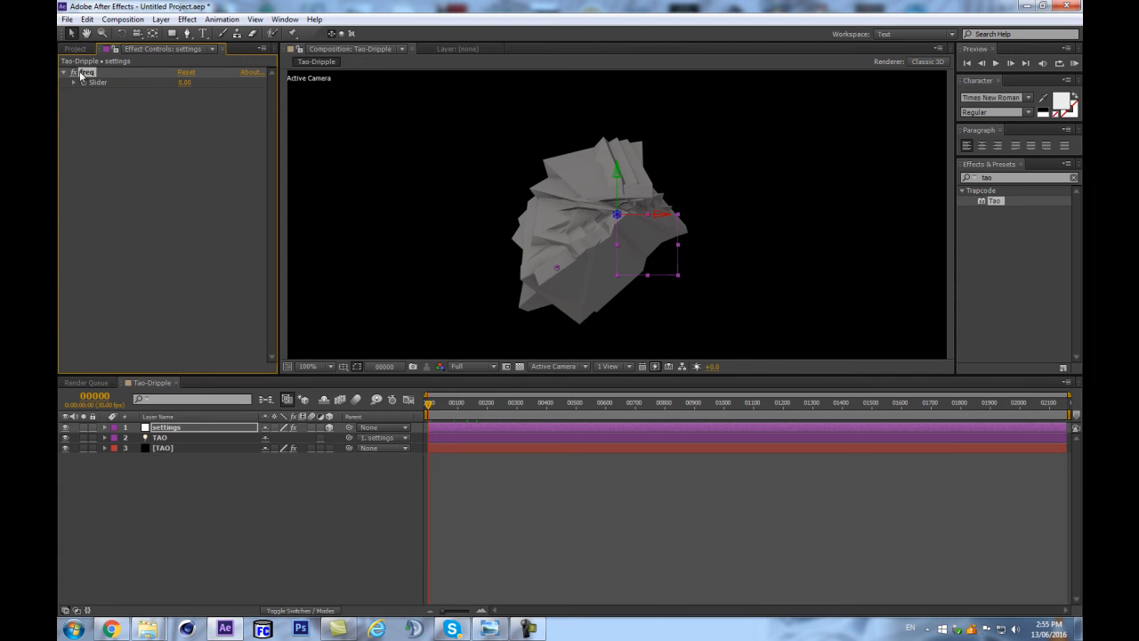
Duplicate the freq slider control and rename the copy amp.
{"action": "key", "text": "ctrl+d"}
{"action": "key", "text": "Return"}
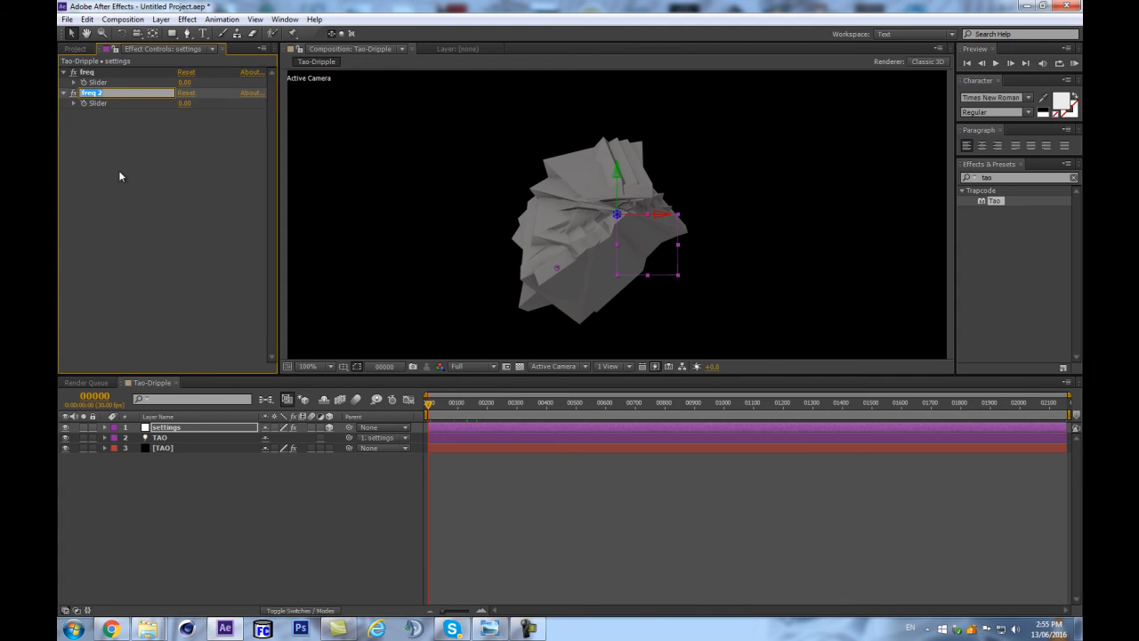
{"action": "type", "text": "amp"}
{"action": "key", "text": "Return"}
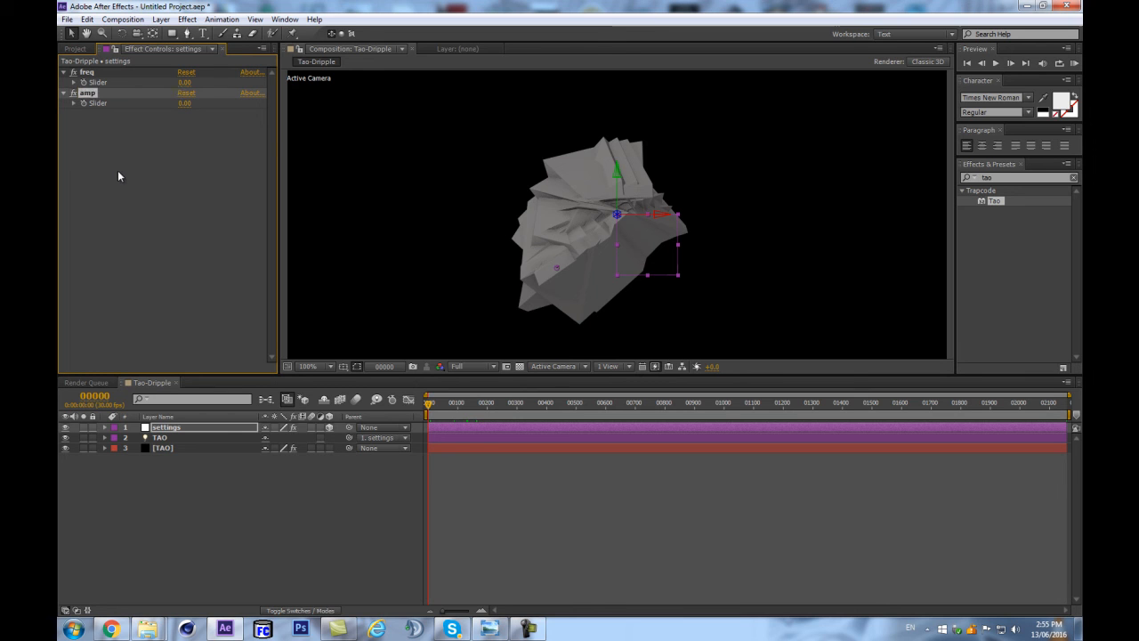
Widen the effect controls area, duplicate the amp slider control and rename the copy seedRandom.
{"action": "left_click_drag", "start_coordinate": [278, 131], "coordinate": [329, 131]}
{"action": "key", "text": "ctrl+d"}
{"action": "key", "text": "Return"}
{"action": "type", "text": "seedRA"}
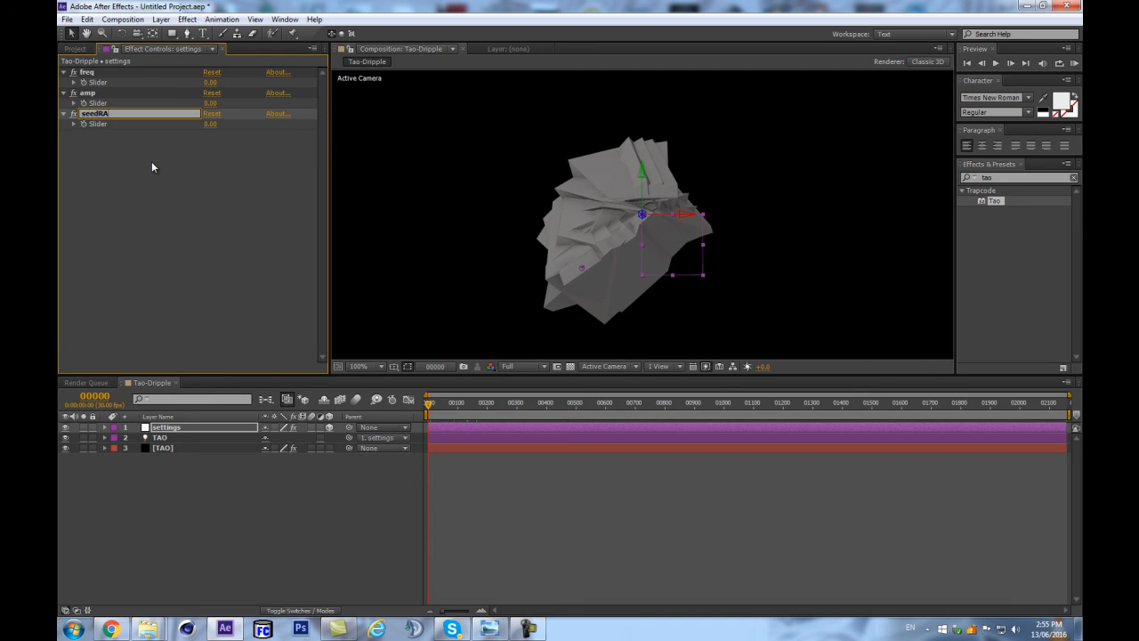
{"action": "type", "text": "dom"}
{"action": "key", "text": "BackSpace"}
{"action": "key", "text": "BackSpace"}
{"action": "key", "text": "BackSpace"}
{"action": "type", "text": "ndom"}
{"action": "key", "text": "Return"}
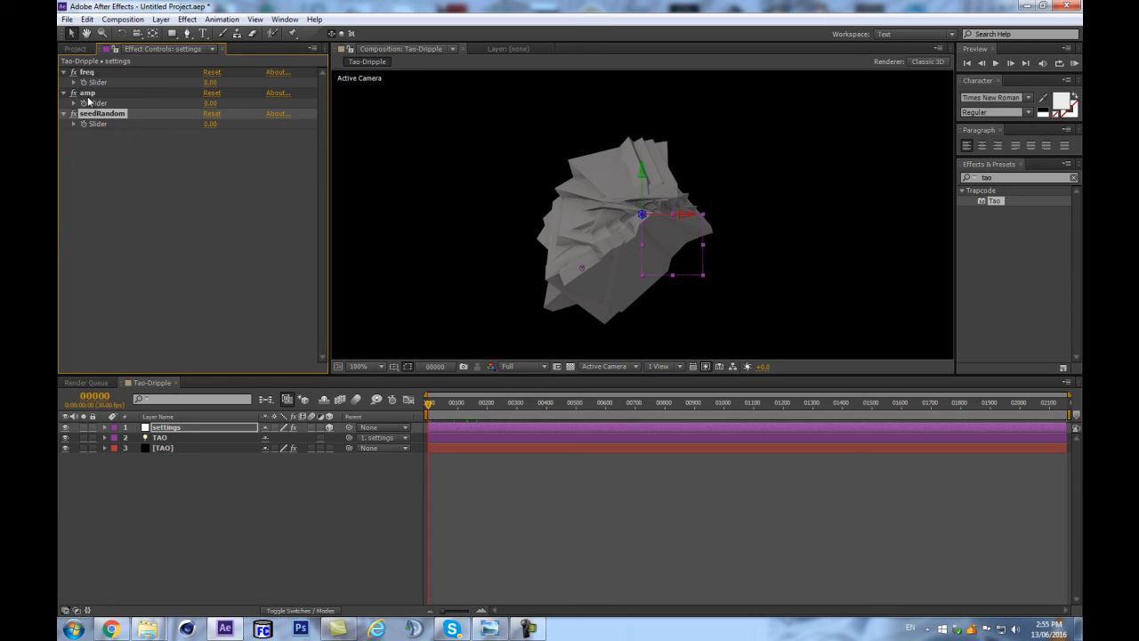
Show source names in the layer list and reveal the TAO light's Position expression.
{"action": "left_click", "coordinate": [212, 473]}
{"action": "left_click", "coordinate": [178, 415]}
{"action": "left_click", "coordinate": [178, 437]}
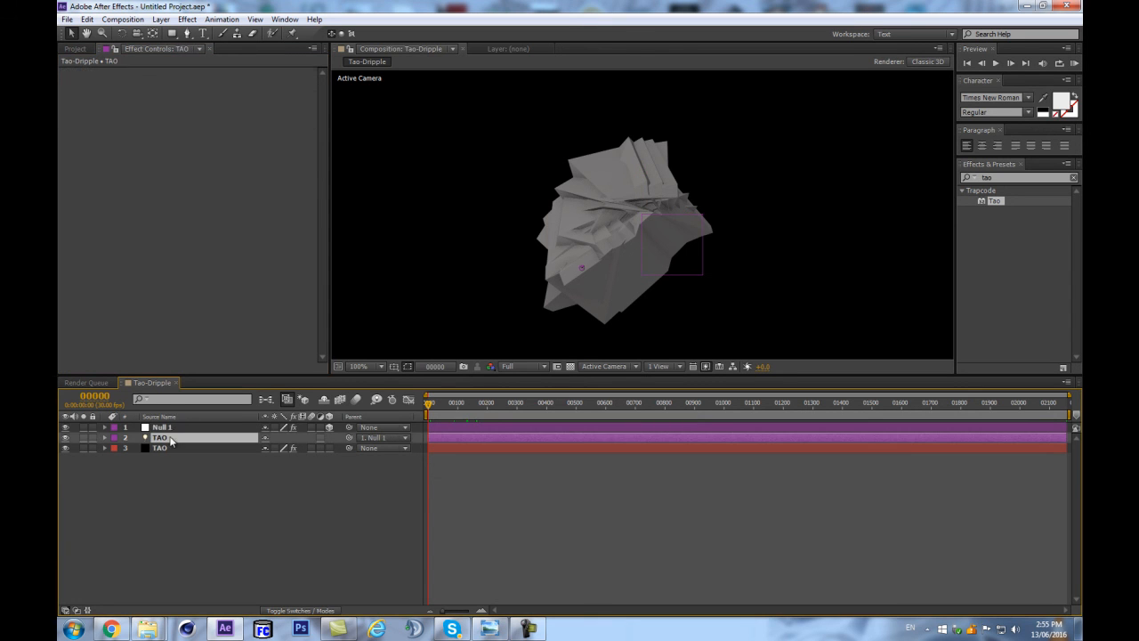
{"action": "key", "text": "e"}
{"action": "key", "text": "e"}
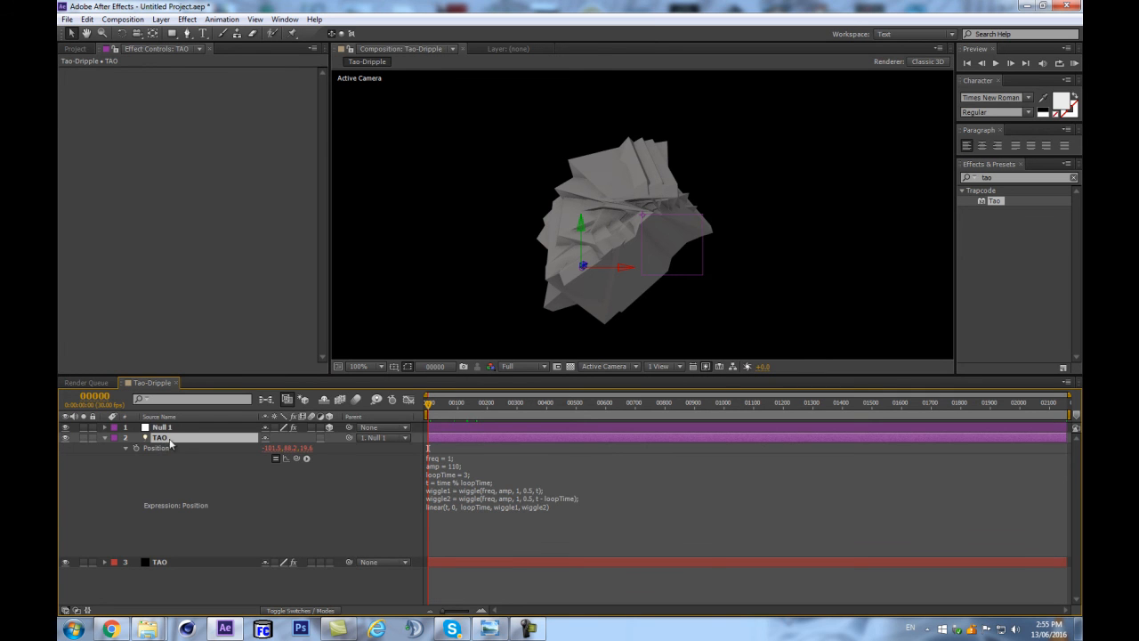
Lock the effect controls display to the settings null with its three sliders.
{"action": "left_click", "coordinate": [162, 427]}
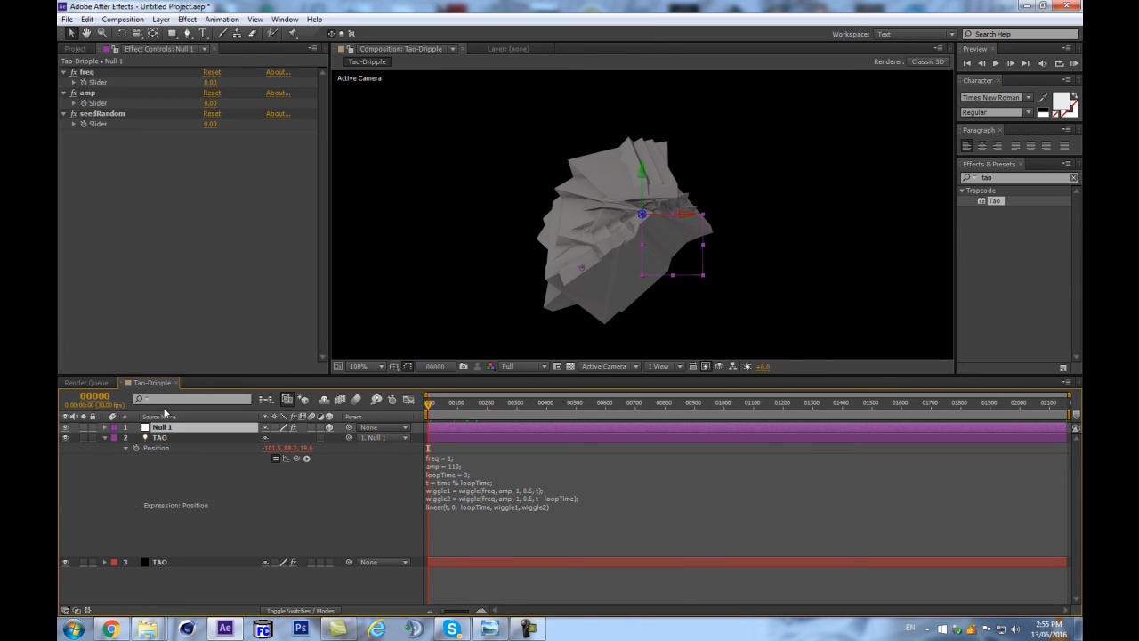
{"action": "left_click", "coordinate": [116, 55]}
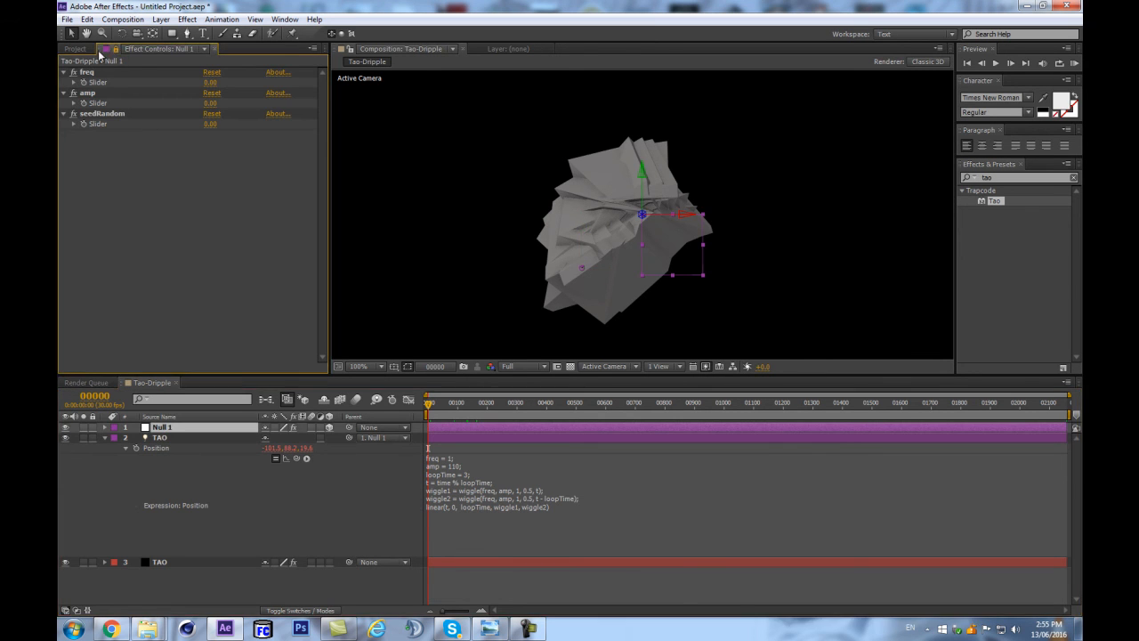
{"action": "left_click", "coordinate": [192, 440]}
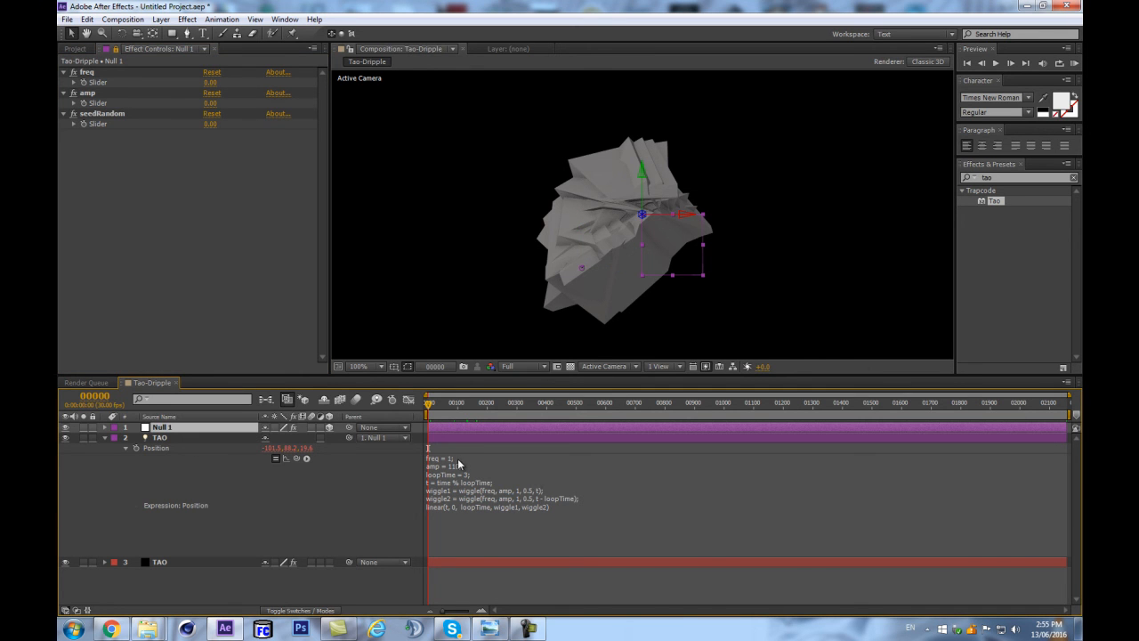
Set the freq slider to 1 and the amp slider to 110.
{"action": "type", "text": "1;"}
{"action": "left_click", "coordinate": [210, 82]}
{"action": "type", "text": "1"}
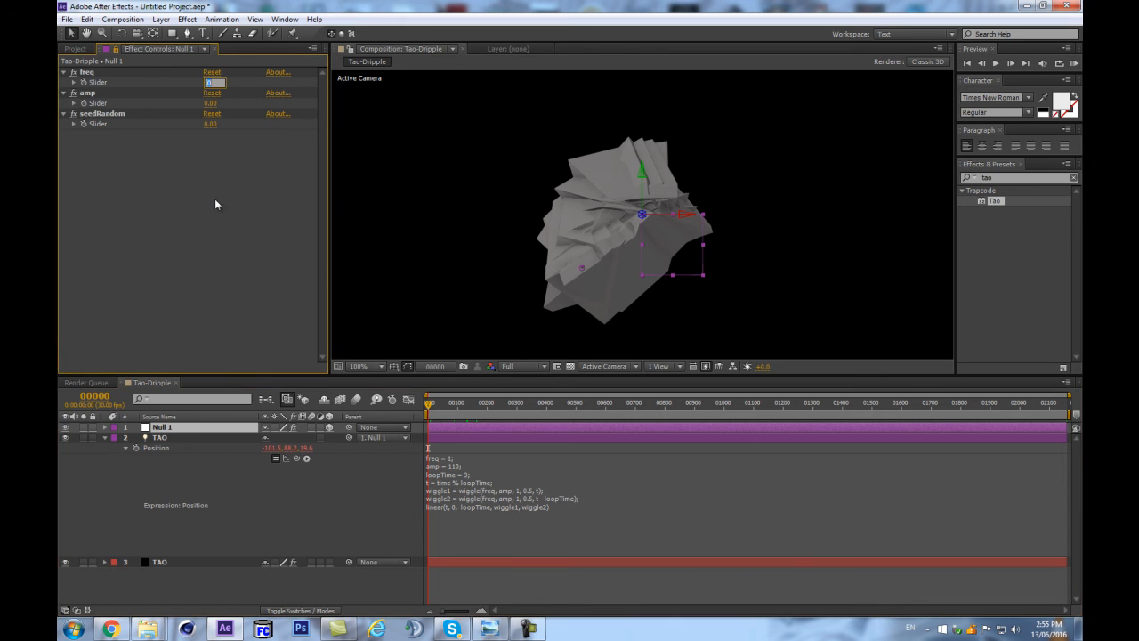
{"action": "key", "text": "Return"}
{"action": "left_click", "coordinate": [211, 103]}
{"action": "type", "text": "110"}
{"action": "key", "text": "Return"}
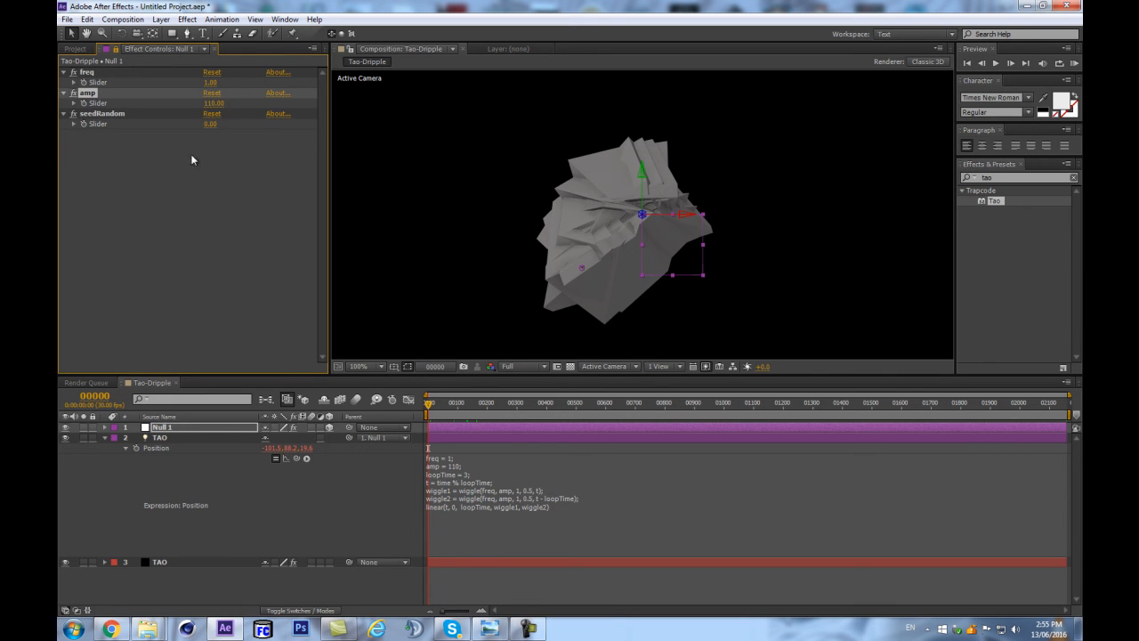
Replace the freq value in the TAO light's Position expression with a pick-whip link to the freq slider.
{"action": "left_click", "coordinate": [442, 467]}
{"action": "left_click", "coordinate": [505, 497]}
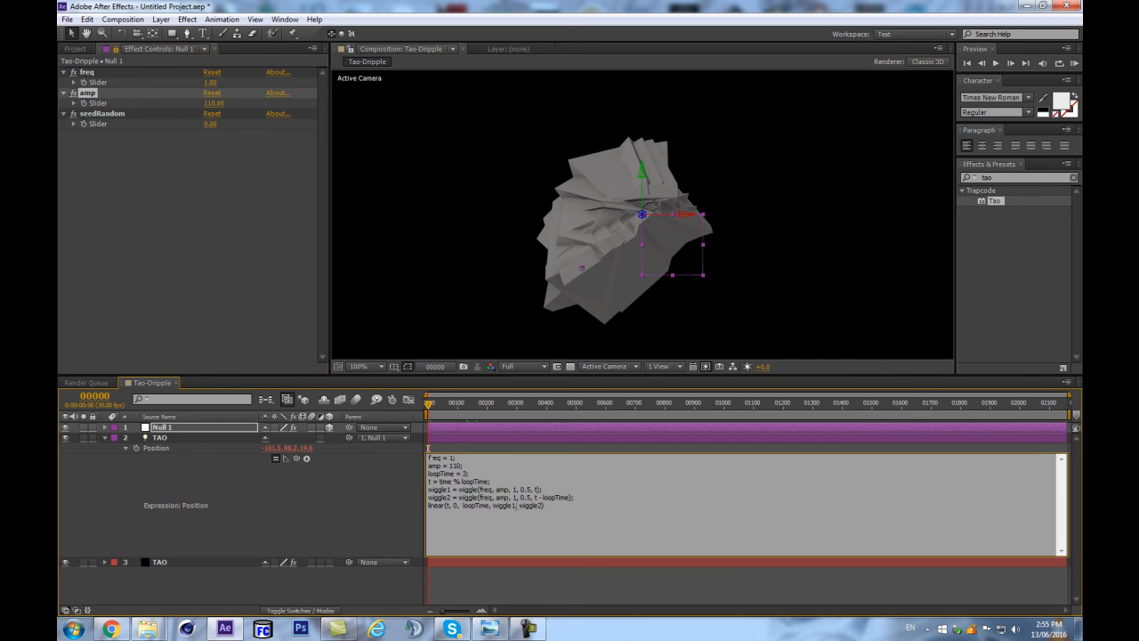
{"action": "left_click", "coordinate": [408, 489]}
{"action": "left_click", "coordinate": [442, 466]}
{"action": "left_click", "coordinate": [483, 473]}
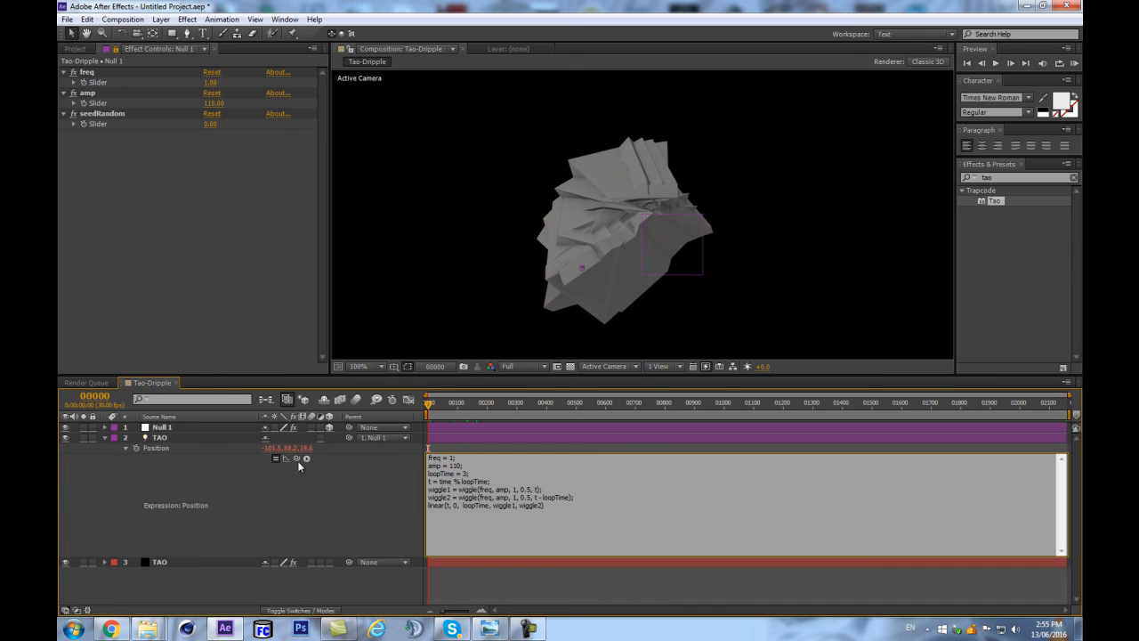
{"action": "double_click", "coordinate": [451, 458]}
{"action": "left_click_drag", "start_coordinate": [296, 458], "coordinate": [160, 86]}
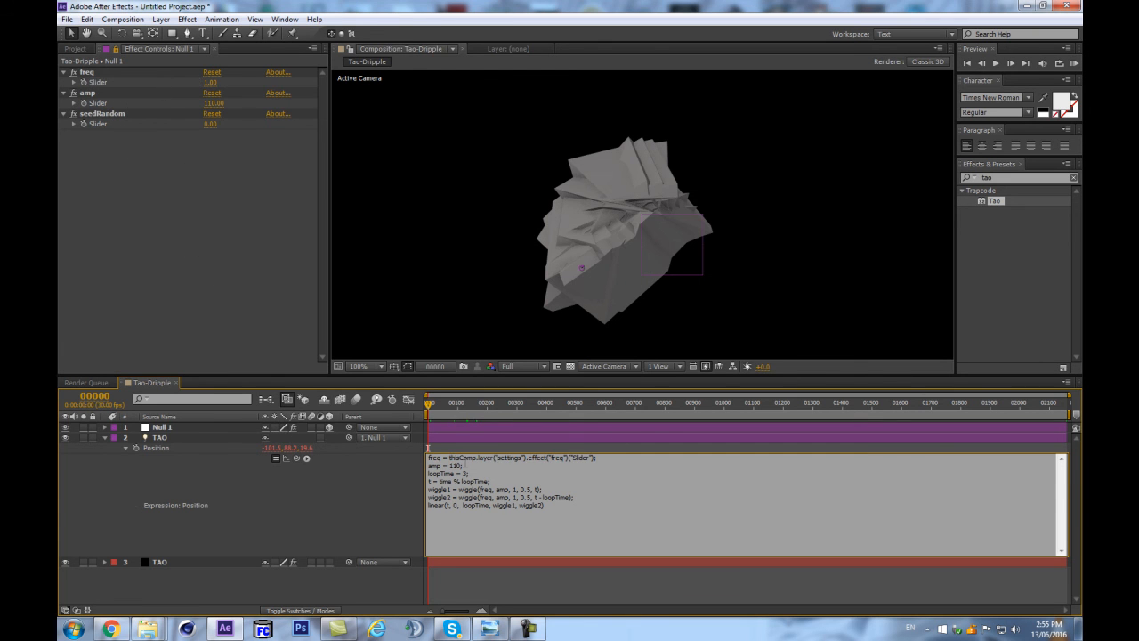
Replace the amp value in the Position expression with a pick-whip link to the amp slider and apply the expression.
{"action": "double_click", "coordinate": [455, 467]}
{"action": "left_click_drag", "start_coordinate": [296, 458], "coordinate": [114, 104]}
{"action": "left_click", "coordinate": [174, 199]}
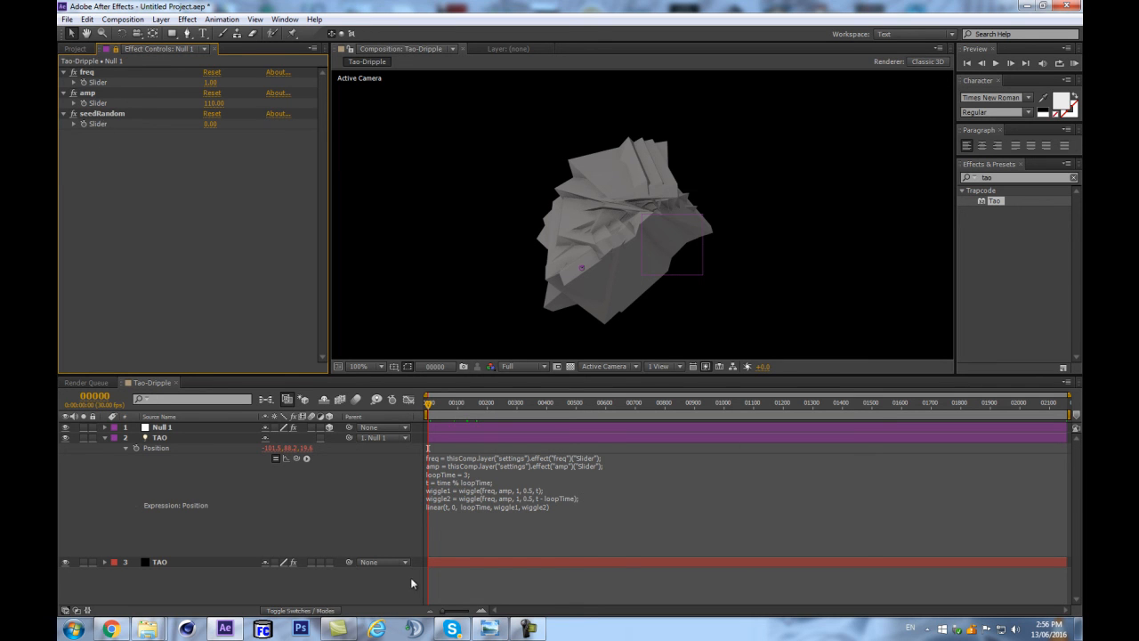
{"action": "left_click", "coordinate": [447, 461]}
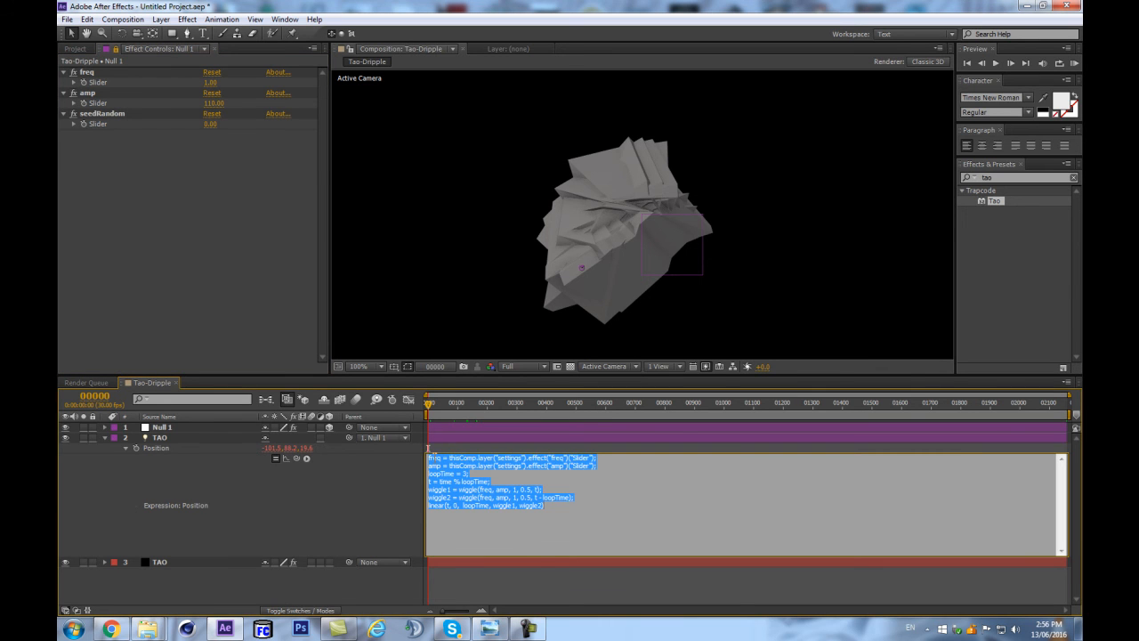
{"action": "left_click", "coordinate": [399, 495]}
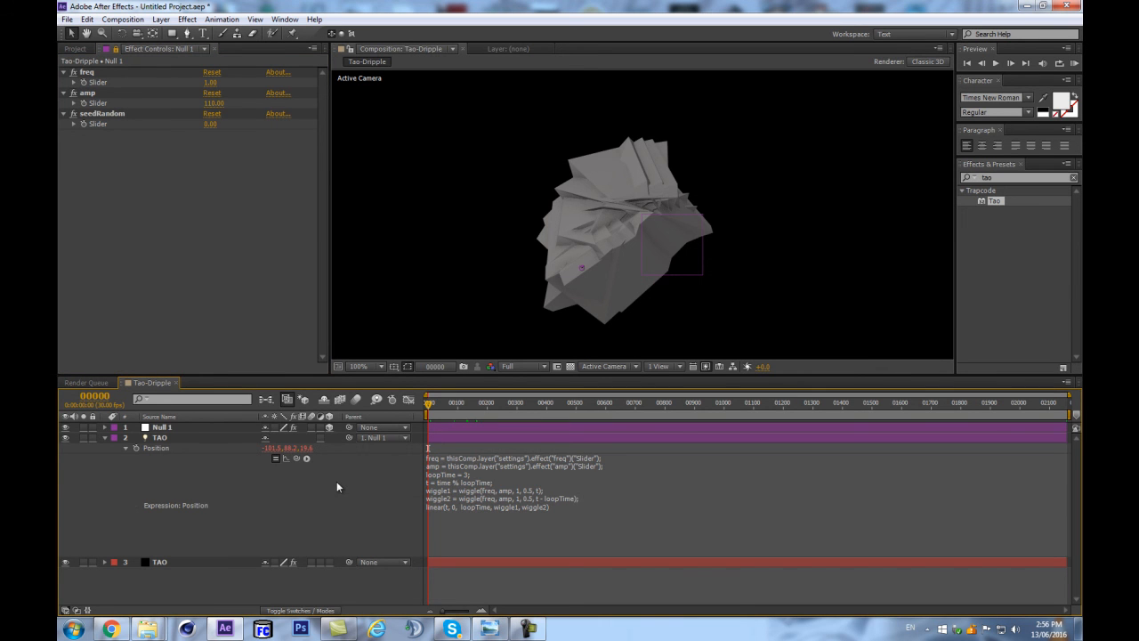
{"action": "left_click", "coordinate": [186, 428]}
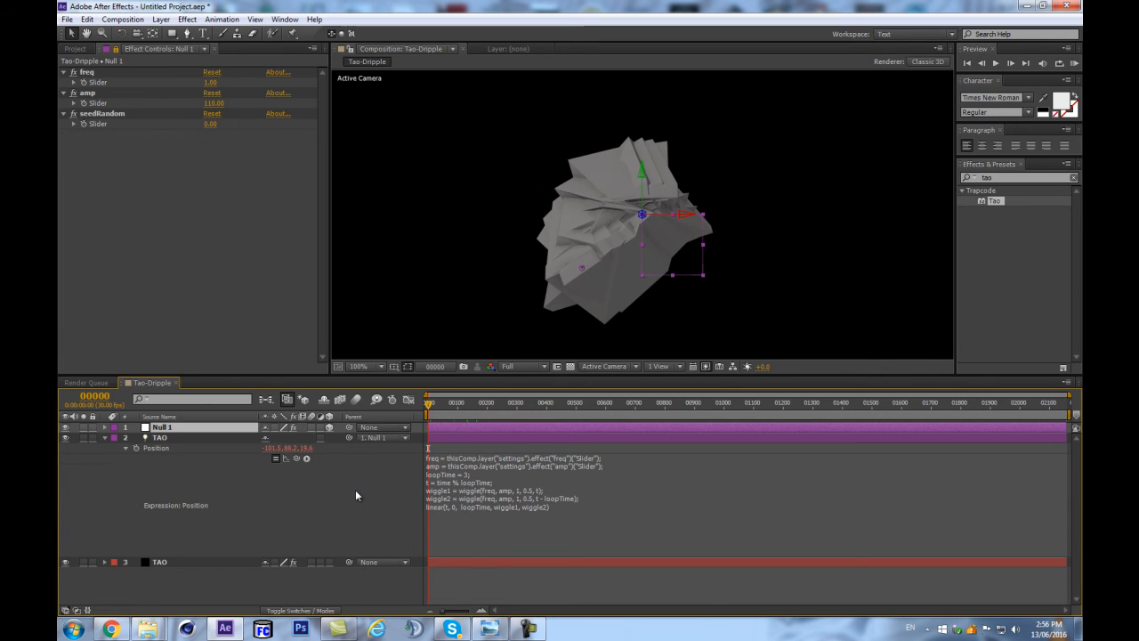
{"action": "key", "text": "ctrl+alt+shift+y"}
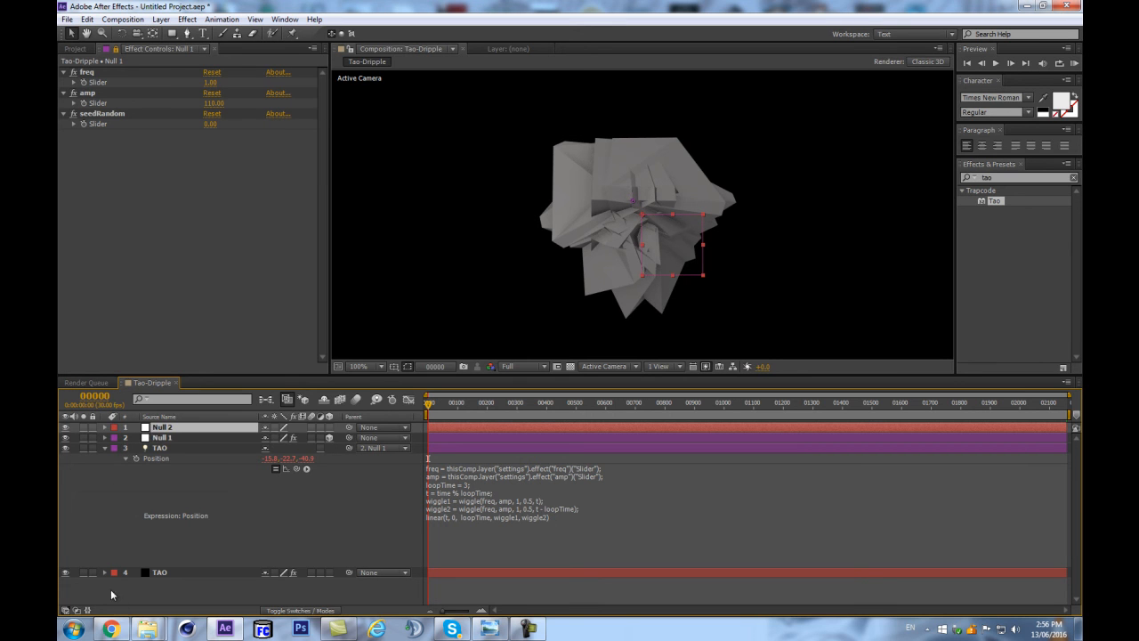
{"action": "left_click", "coordinate": [159, 448]}
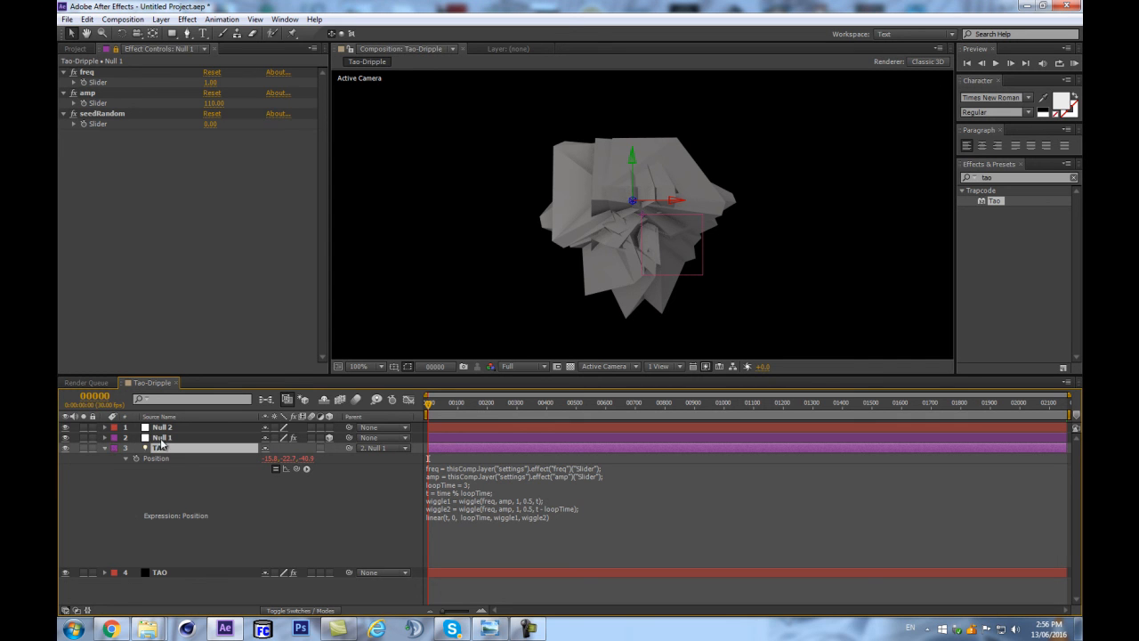
{"action": "left_click", "coordinate": [199, 426]}
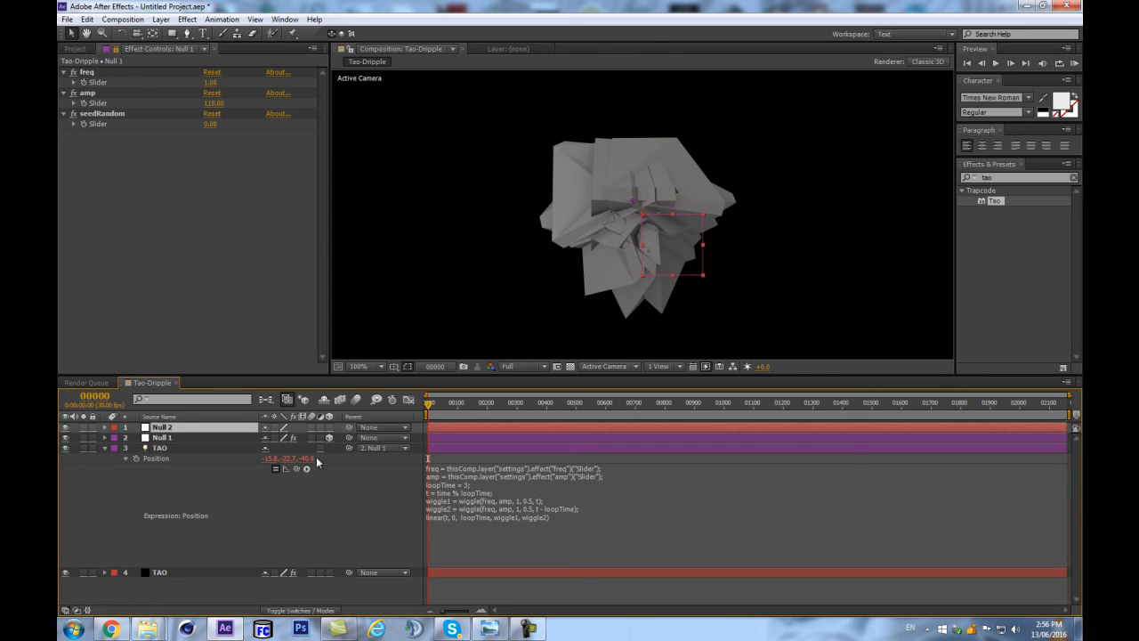
{"action": "key", "text": "Delete"}
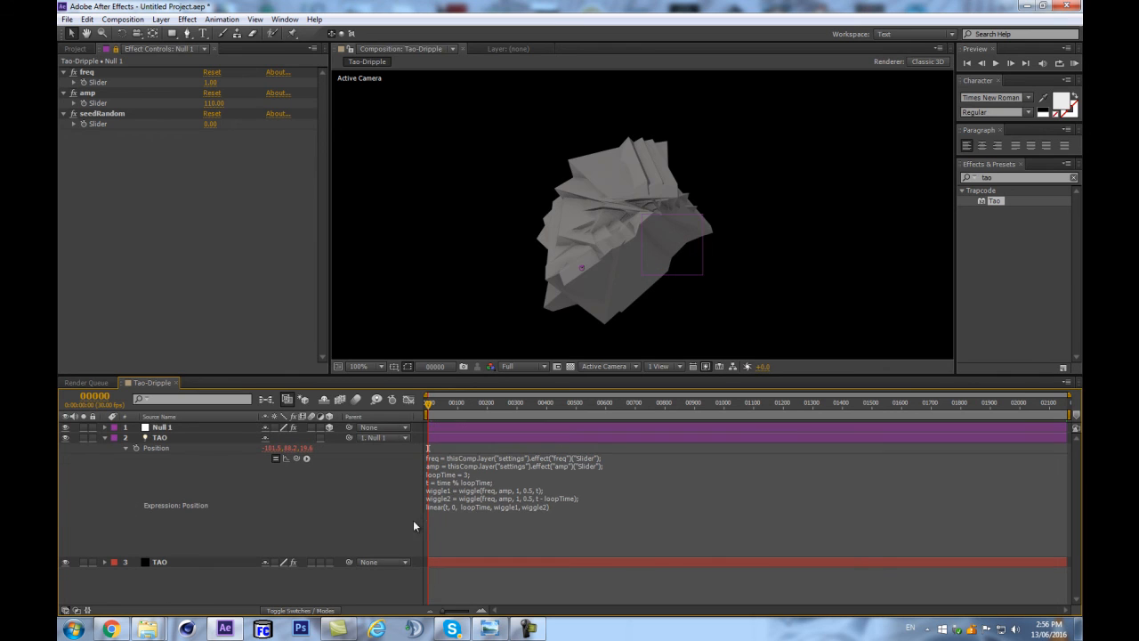
Add a first line to the TAO light's Position expression that calls seedRandom with a pick-whip link to the seedRandom slider.
{"action": "left_click", "coordinate": [461, 475]}
{"action": "left_click", "coordinate": [482, 528]}
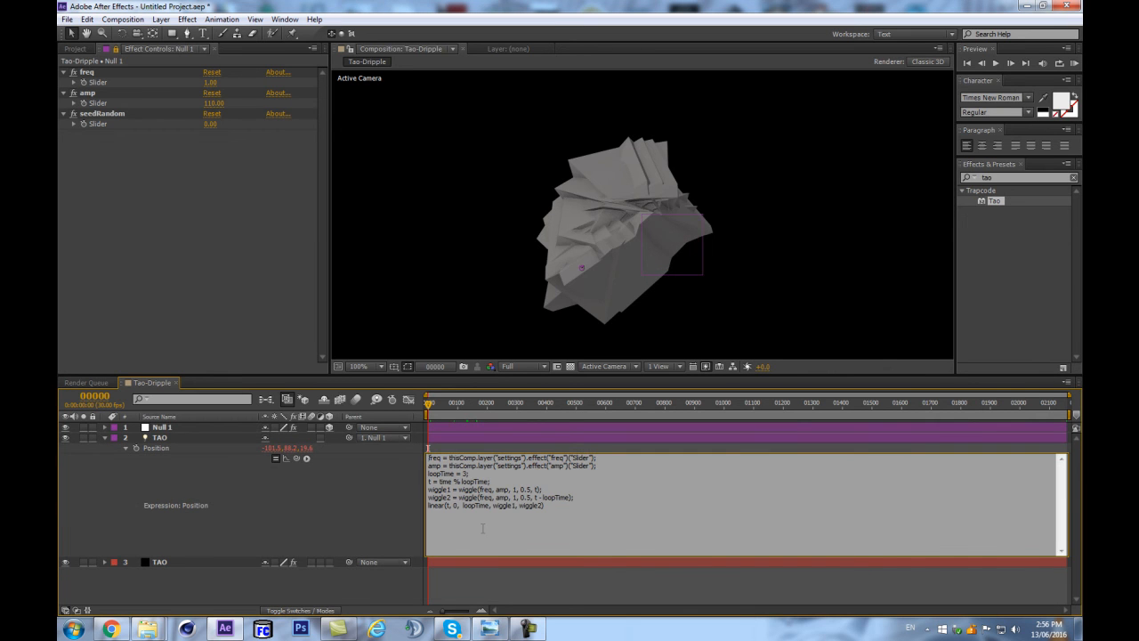
{"action": "key", "text": "Return"}
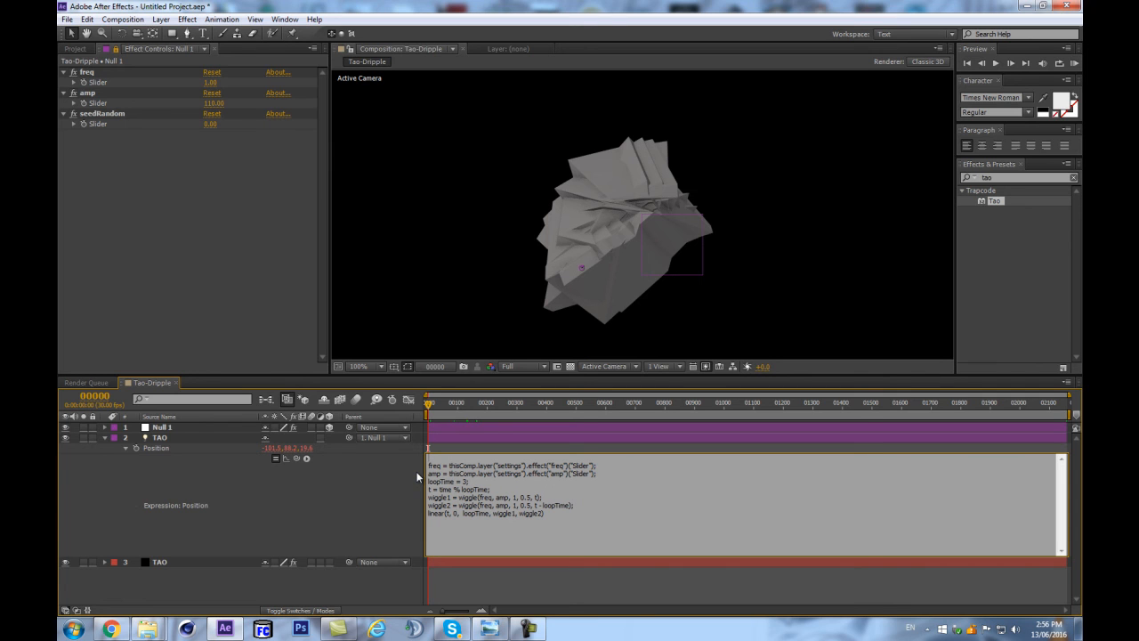
{"action": "type", "text": "seedRandom("}
{"action": "left_click_drag", "start_coordinate": [297, 458], "coordinate": [117, 120]}
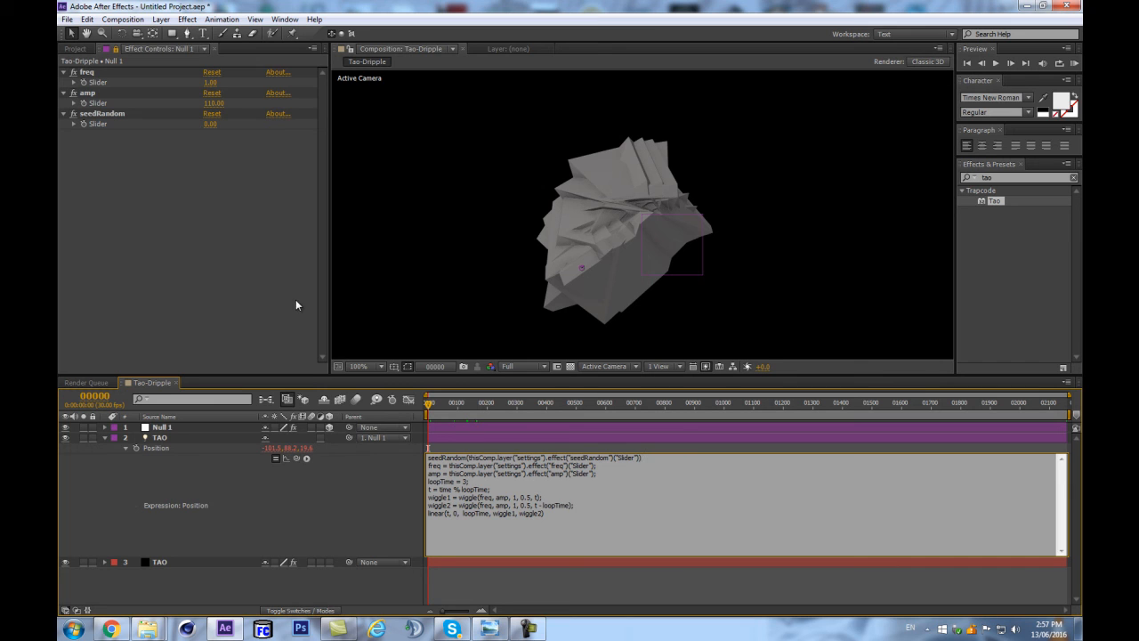
{"action": "left_click", "coordinate": [354, 483]}
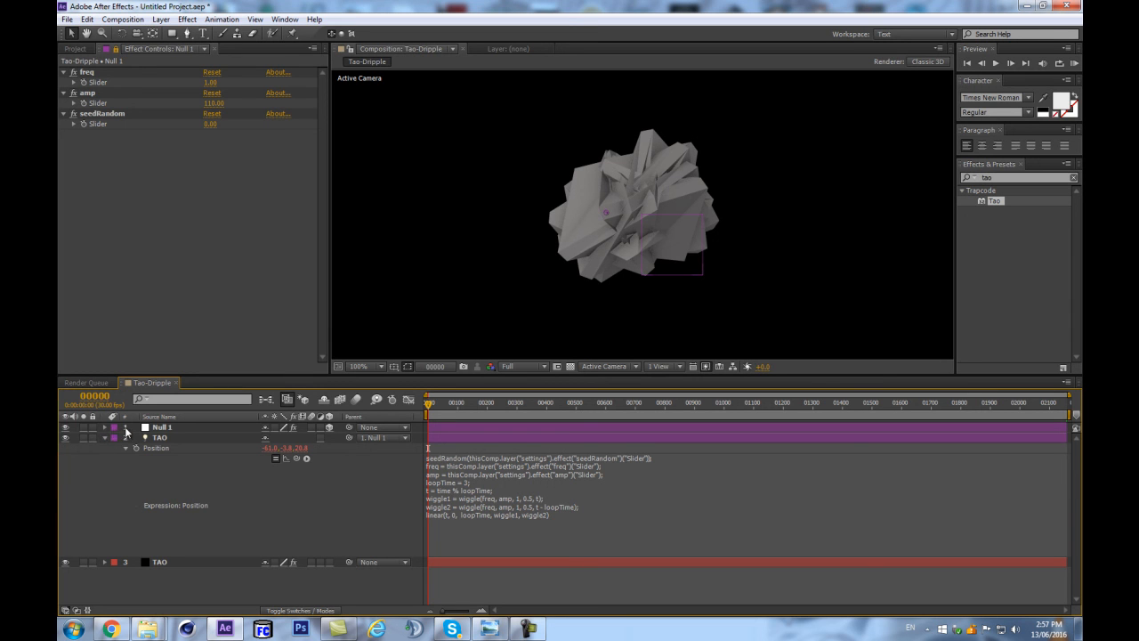
Set the seedRandom slider to 1.
{"action": "left_click", "coordinate": [160, 439]}
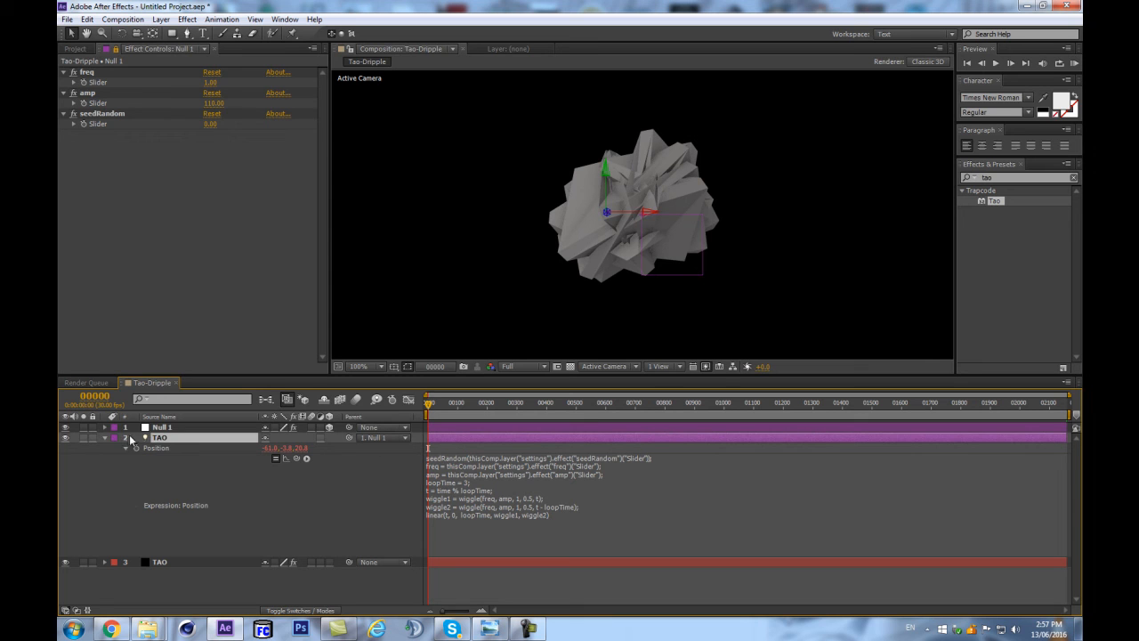
{"action": "left_click", "coordinate": [212, 124]}
{"action": "type", "text": "1"}
{"action": "key", "text": "Return"}
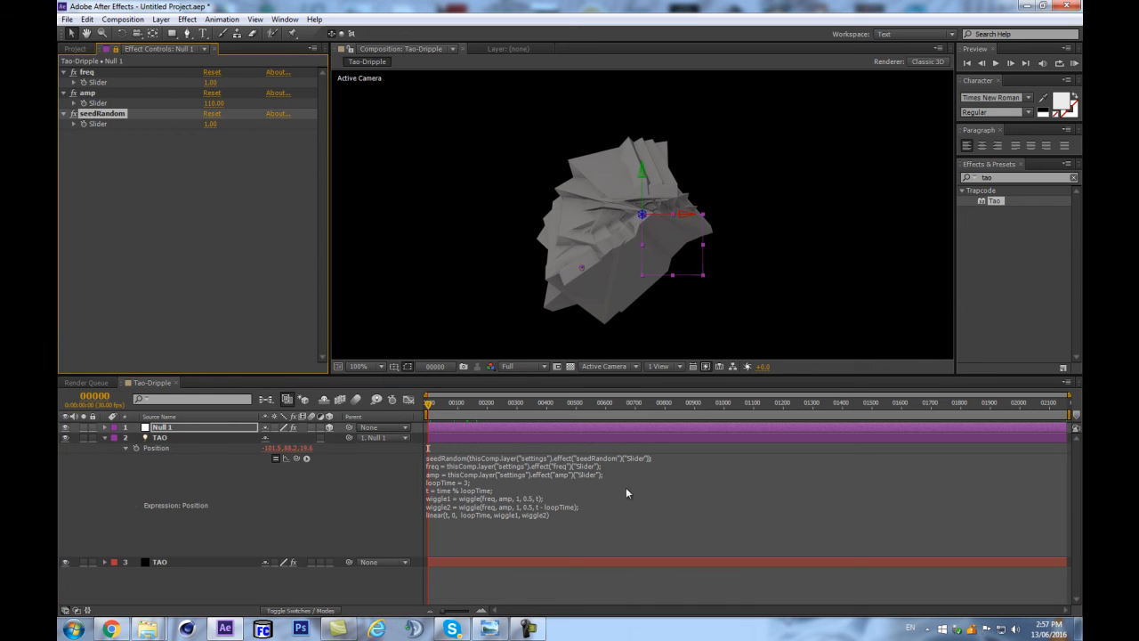
Remove the seedRandom line from the TAO light's Position expression for comparison, and undo the removal.
{"action": "left_click", "coordinate": [667, 461]}
{"action": "left_click_drag", "start_coordinate": [666, 460], "coordinate": [428, 456]}
{"action": "key", "text": "Delete"}
{"action": "key", "text": "Delete"}
{"action": "left_click", "coordinate": [325, 492]}
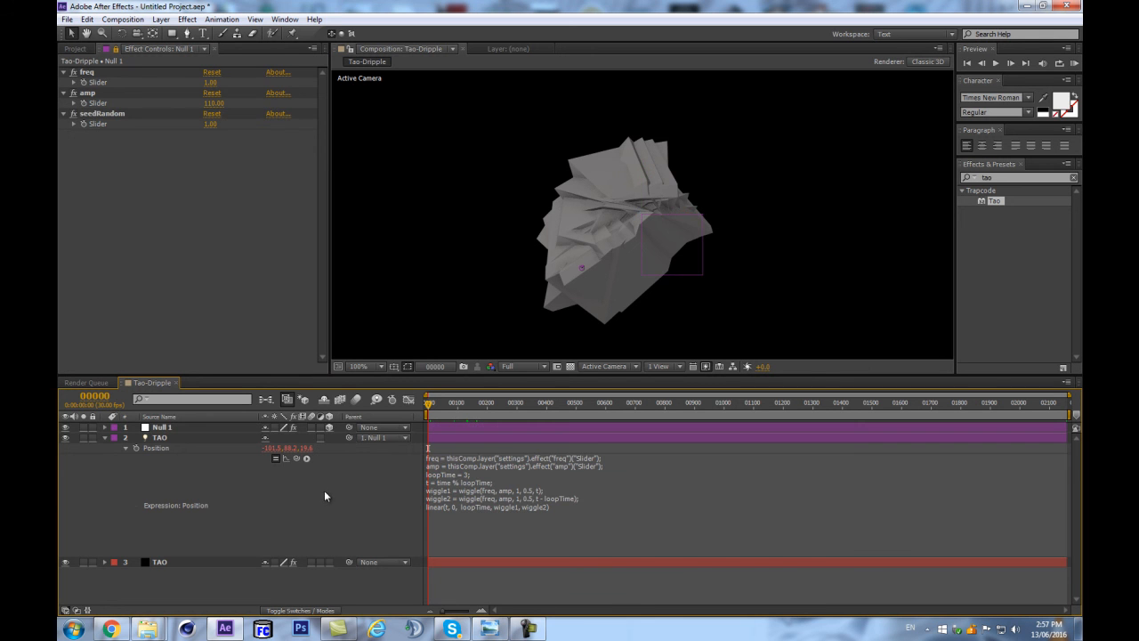
{"action": "key", "text": "ctrl+z"}
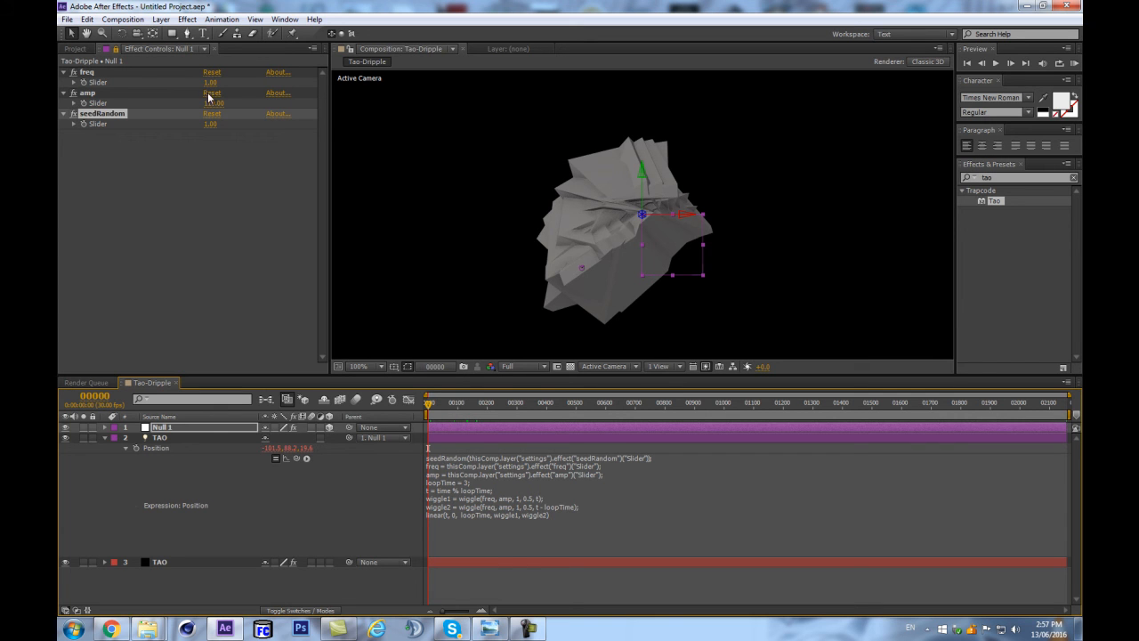
Try seedRandom slider values of 108 and 158 to vary the Tao shape, and settle on 71.
{"action": "left_click", "coordinate": [232, 127]}
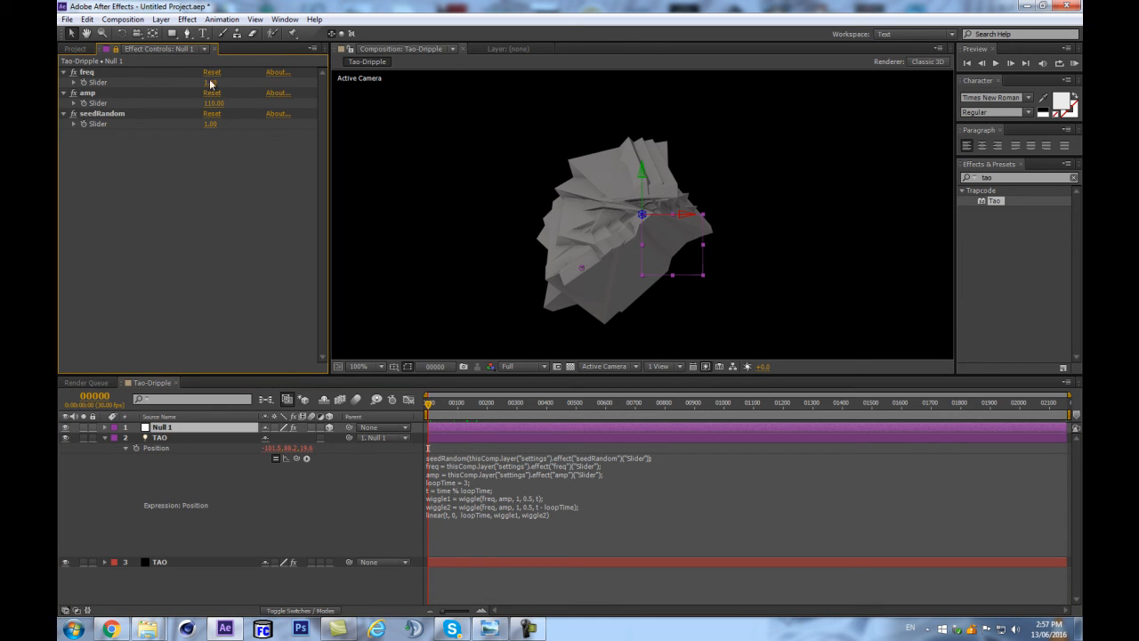
{"action": "left_click_drag", "start_coordinate": [212, 124], "coordinate": [266, 109]}
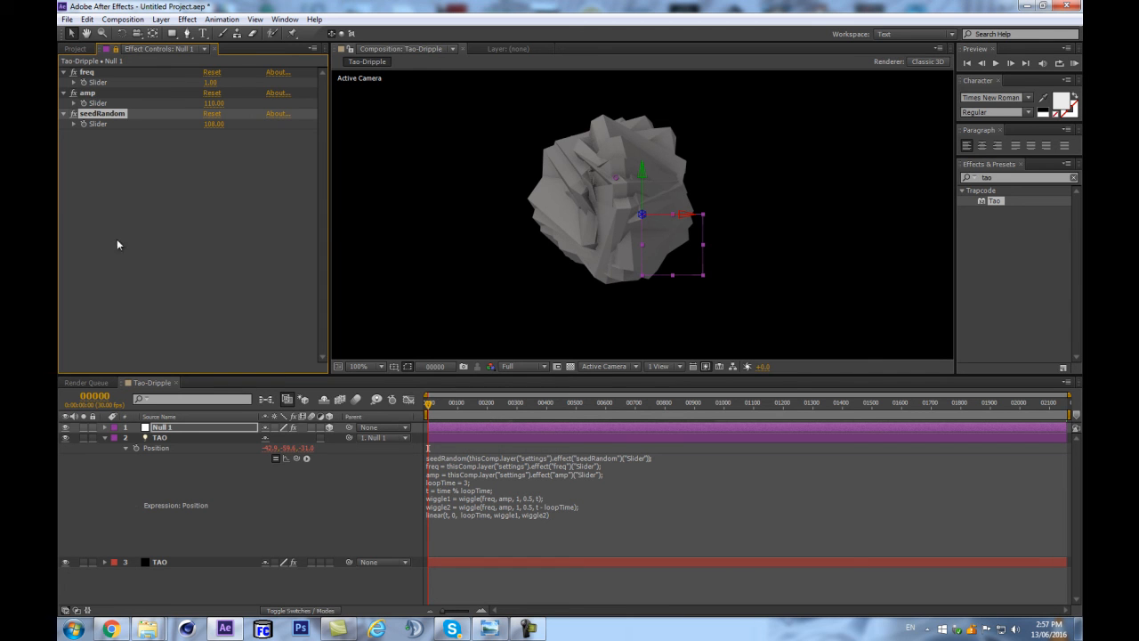
{"action": "left_click_drag", "start_coordinate": [216, 127], "coordinate": [243, 117]}
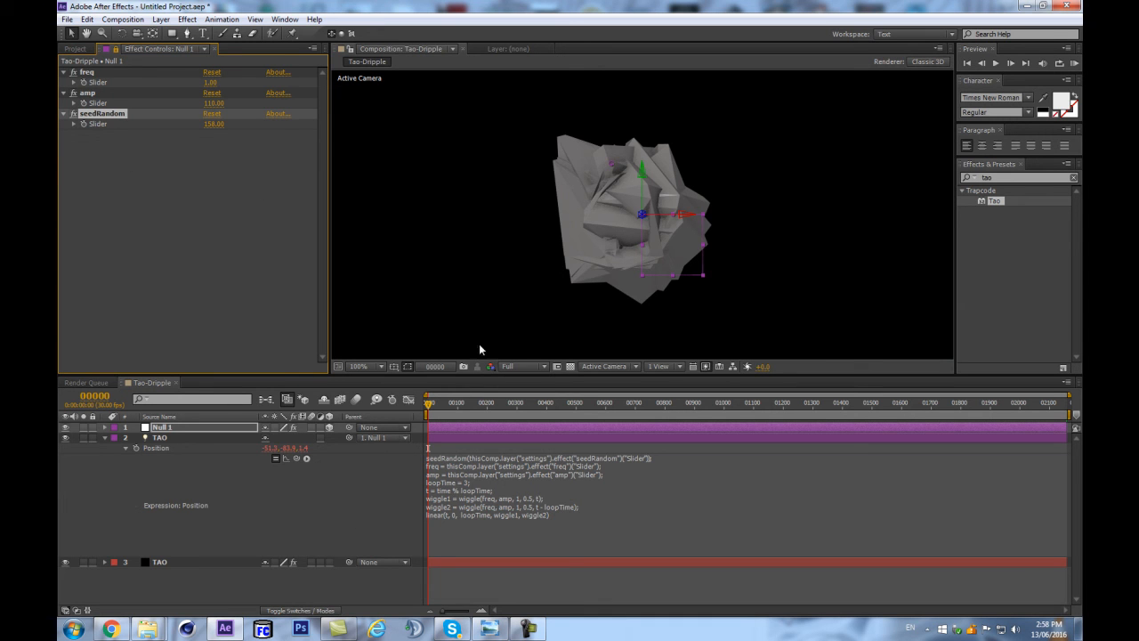
{"action": "left_click_drag", "start_coordinate": [213, 125], "coordinate": [167, 130]}
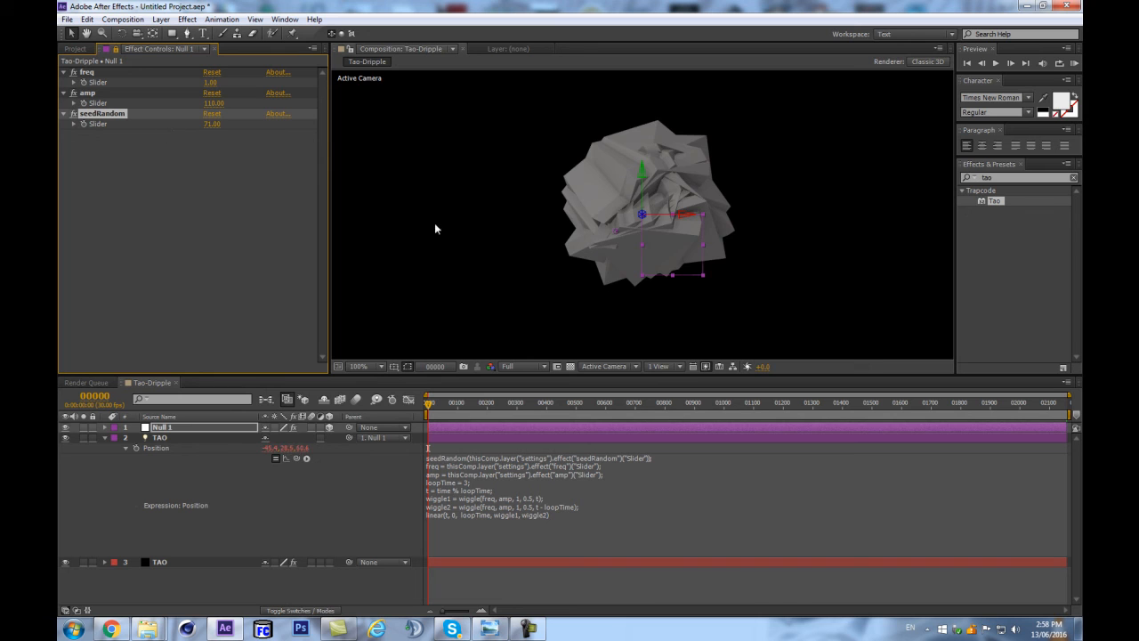
{"action": "scroll", "coordinate": [534, 224], "scroll_direction": "down", "scroll_amount": 2}
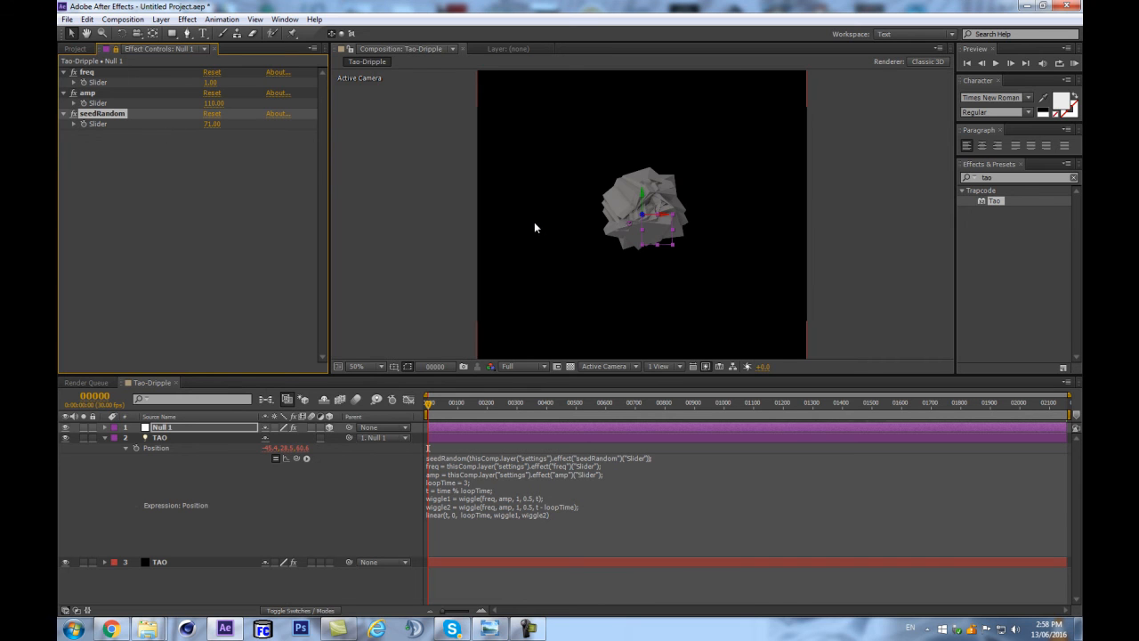
{"action": "scroll", "coordinate": [534, 227], "scroll_direction": "up", "scroll_amount": 2}
{"action": "left_click", "coordinate": [245, 488]}
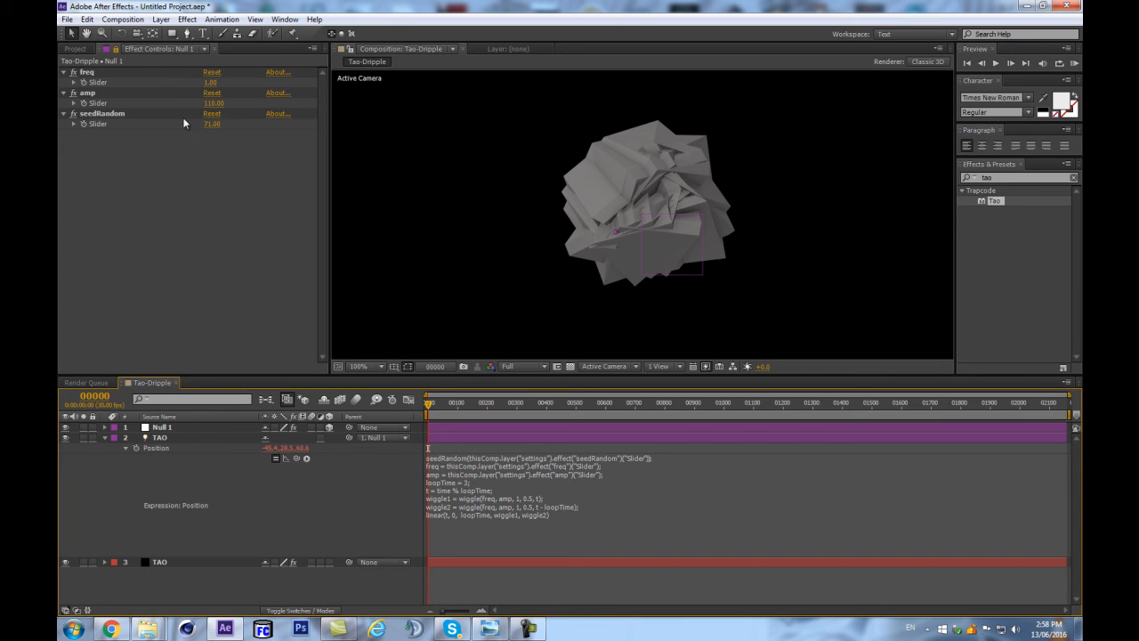
Try an amp slider value of 336 and a different freq value, and undo both changes.
{"action": "left_click_drag", "start_coordinate": [212, 108], "coordinate": [412, 107]}
{"action": "mouse_move", "coordinate": [310, 79]}
{"action": "left_mouse_down"}
{"action": "mouse_move", "coordinate": [253, 77]}
{"action": "mouse_move", "coordinate": [311, 74]}
{"action": "left_mouse_up"}
{"action": "scroll", "coordinate": [511, 130], "scroll_direction": "down", "scroll_amount": 1}
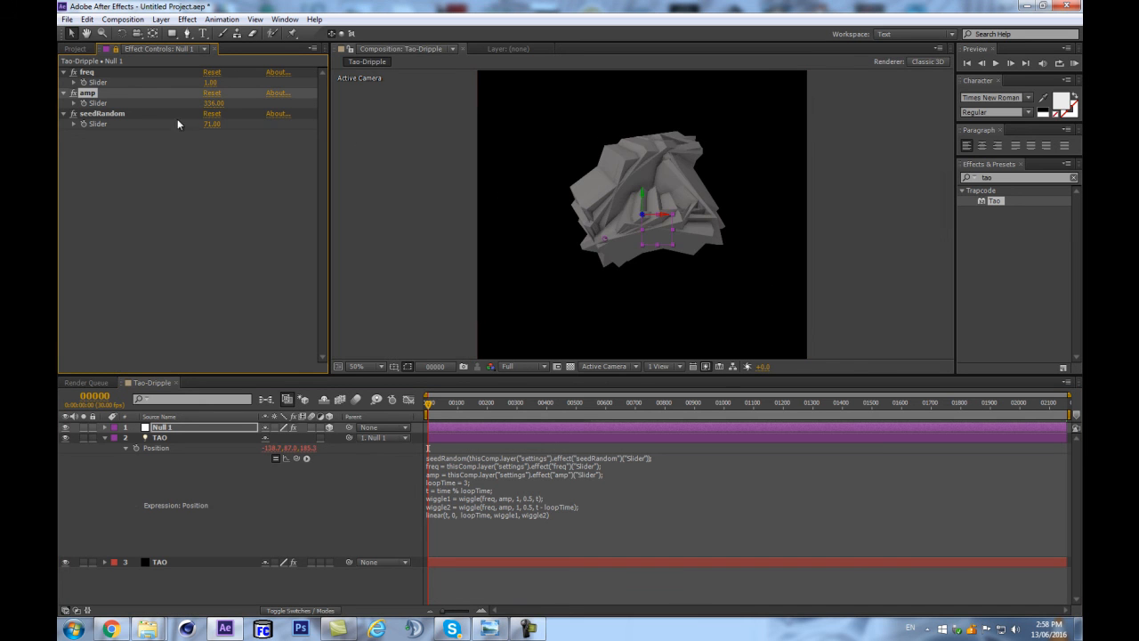
{"action": "left_click_drag", "start_coordinate": [212, 84], "coordinate": [224, 84]}
{"action": "key", "text": "ctrl+z"}
{"action": "key", "text": "ctrl+z"}
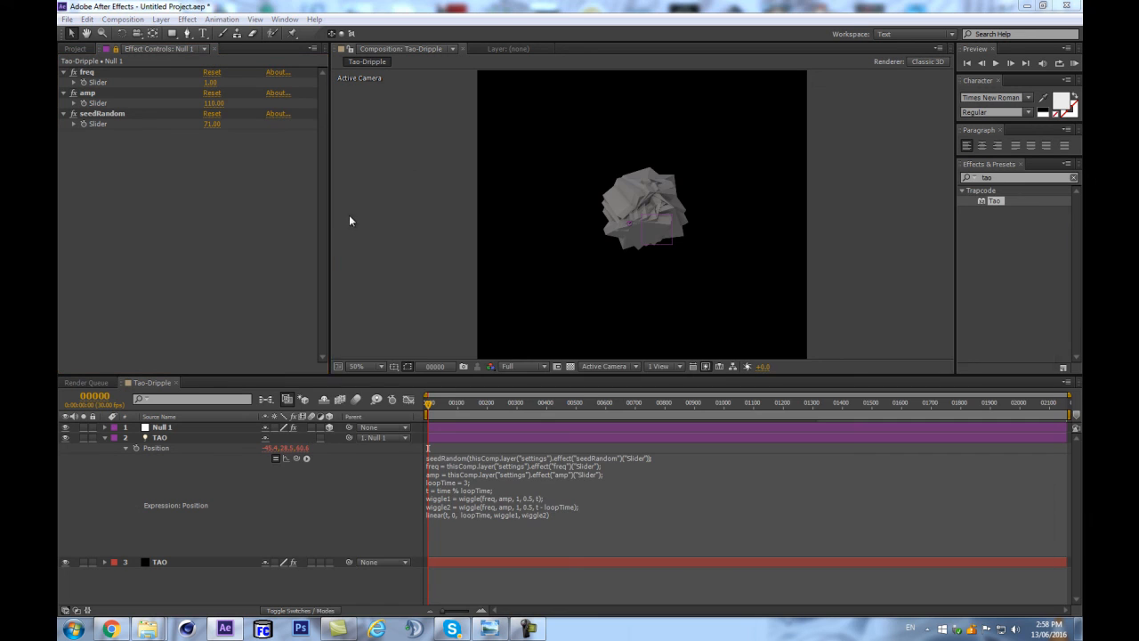
Save the project as taoDripple in the tao-drip_02 folder.
{"action": "key", "text": "ctrl+s"}
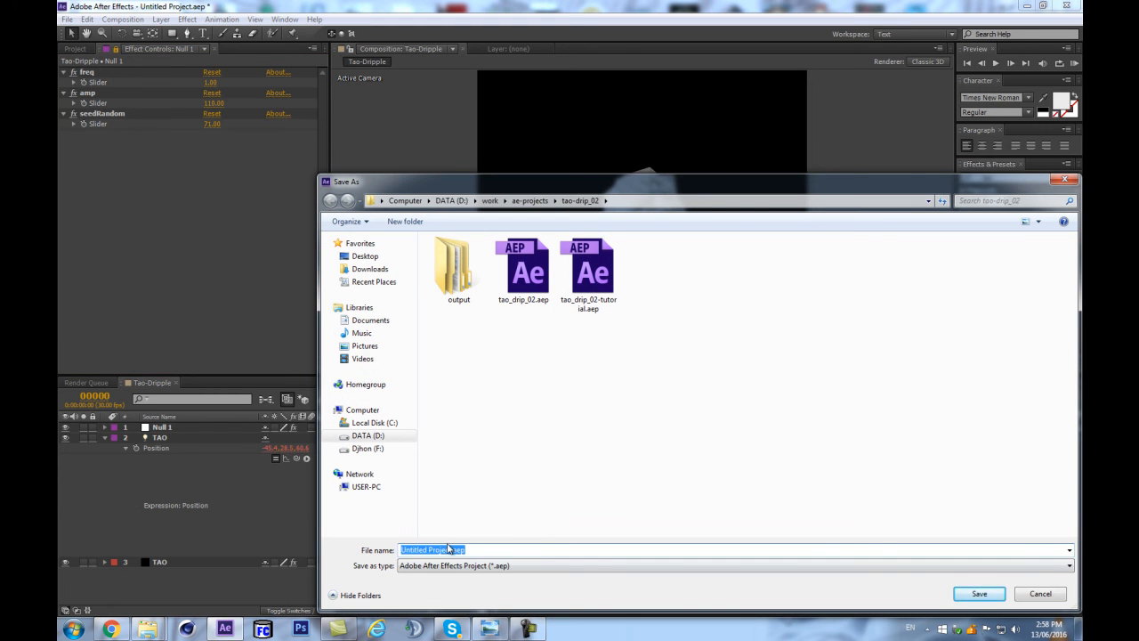
{"action": "type", "text": "taoDripple"}
{"action": "key", "text": "Return"}
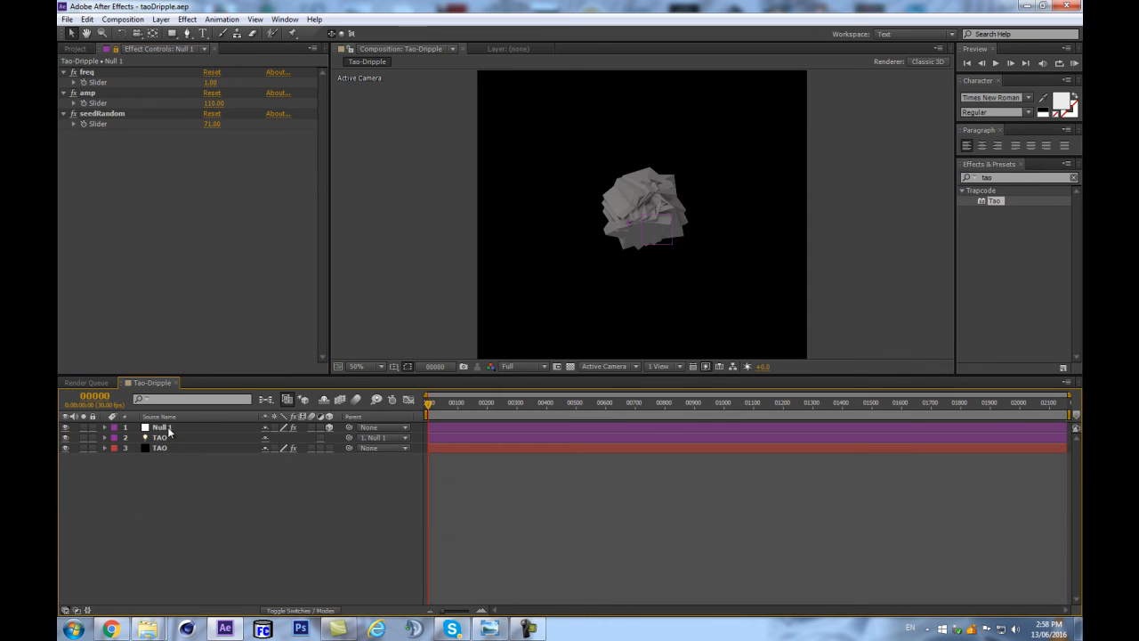
Show layer names instead of source names in the timeline, with the null layer named settings.
{"action": "key", "text": "Return"}
{"action": "type", "text": "settings"}
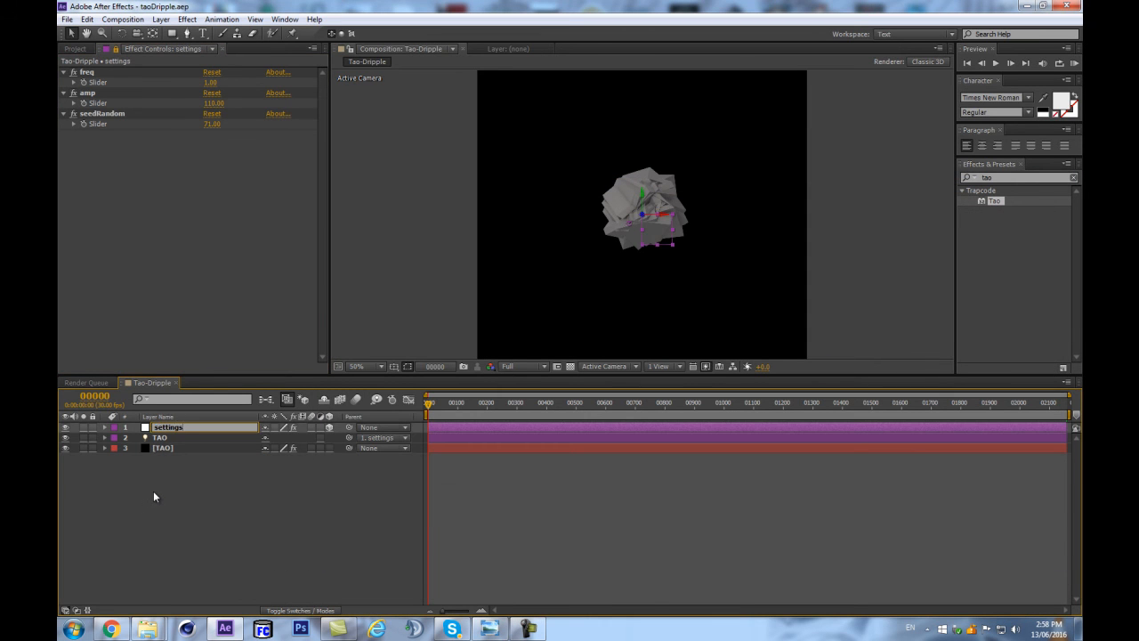
{"action": "key", "text": "Return"}
{"action": "left_click", "coordinate": [223, 503]}
{"action": "key", "text": "u"}
{"action": "key", "text": "u"}
Open the effect controls of the TAO solid alongside the locked controls of the settings null.
{"action": "left_click", "coordinate": [188, 448]}
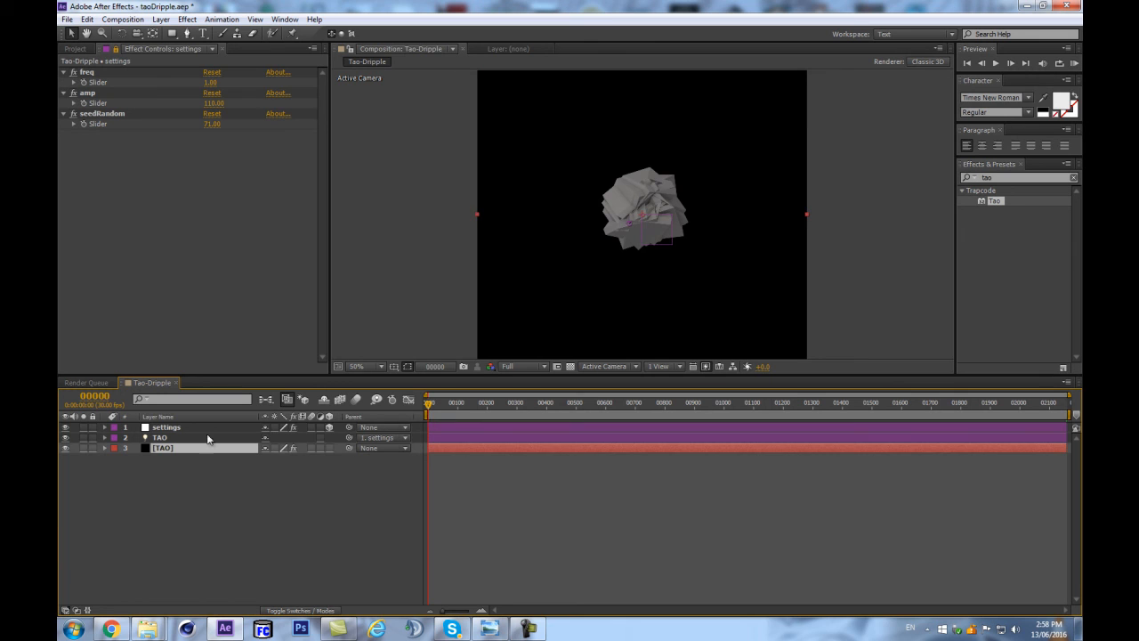
{"action": "left_click", "coordinate": [166, 427]}
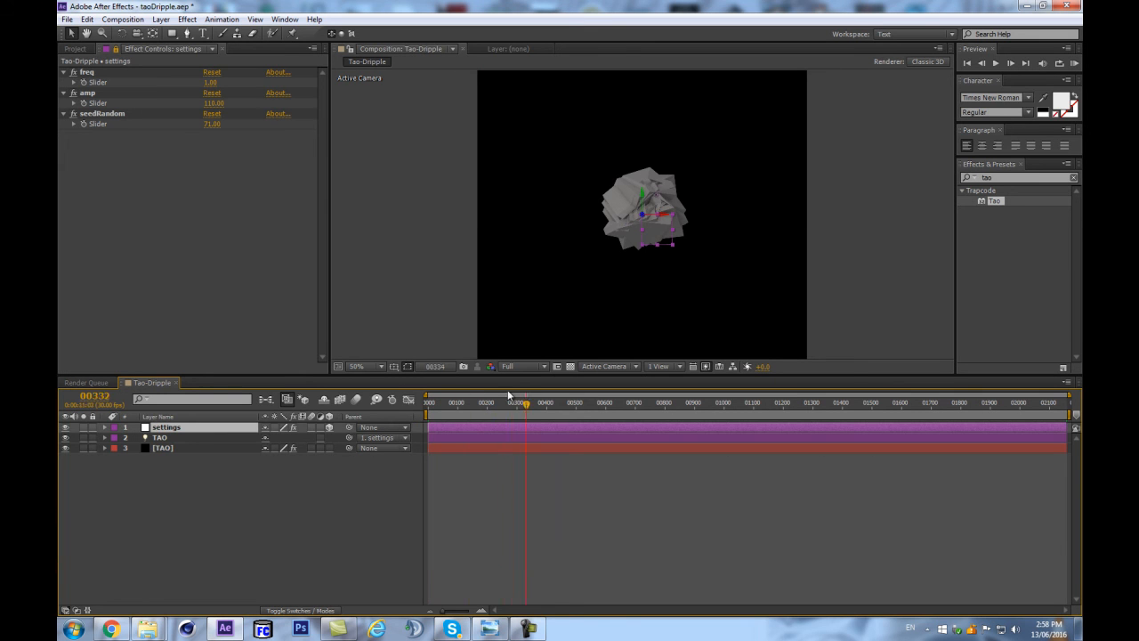
{"action": "left_click", "coordinate": [161, 438]}
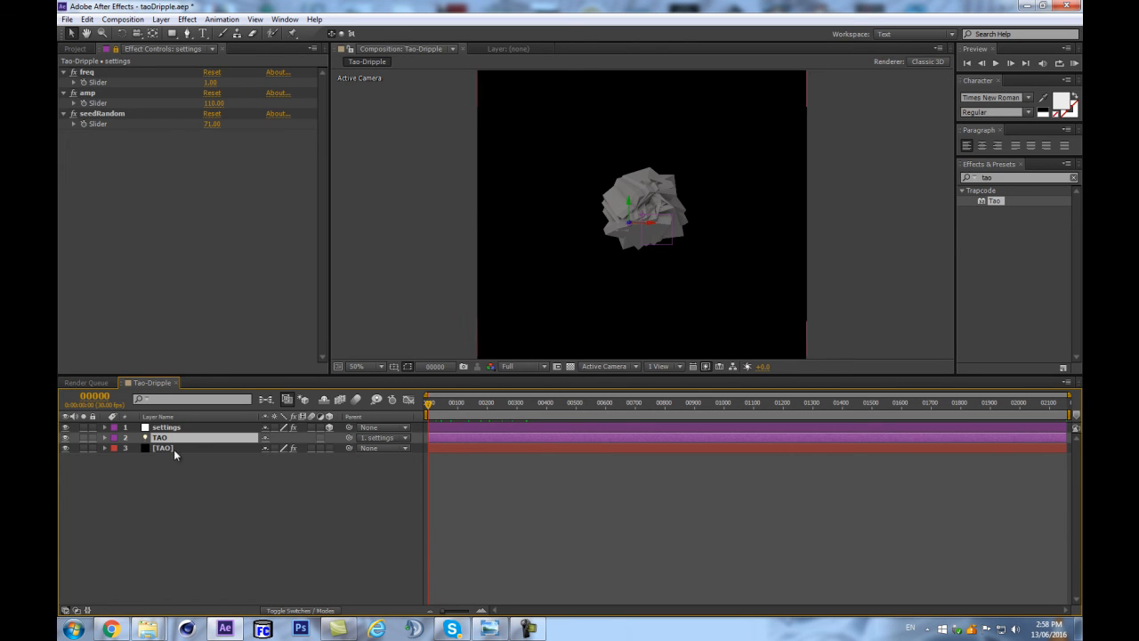
{"action": "left_click", "coordinate": [156, 448]}
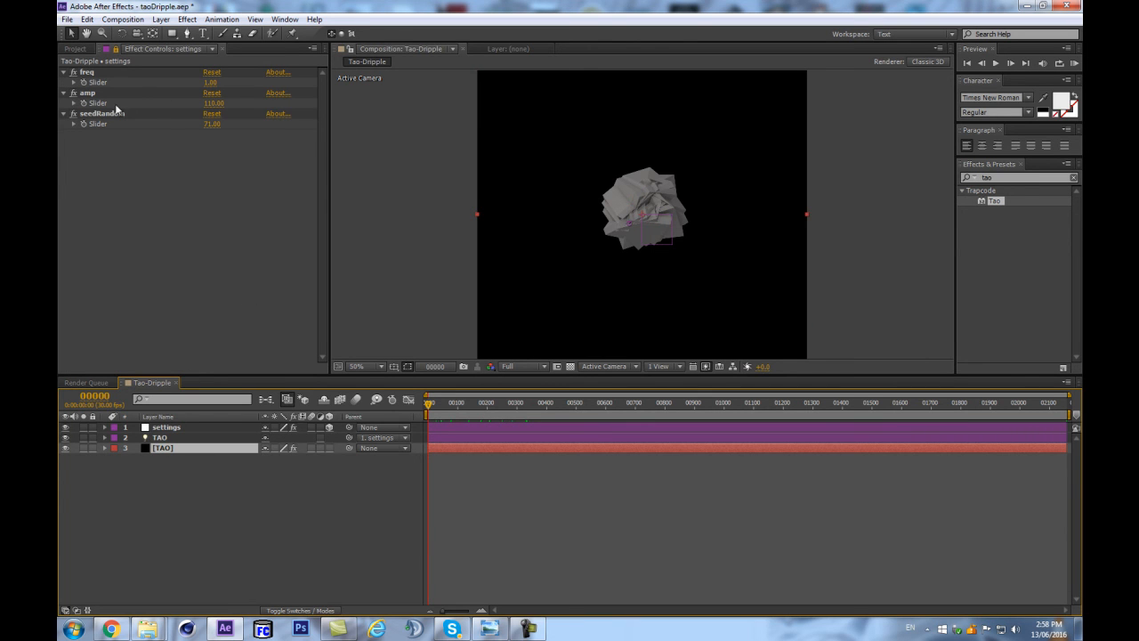
{"action": "left_click", "coordinate": [115, 48]}
{"action": "key", "text": "F3"}
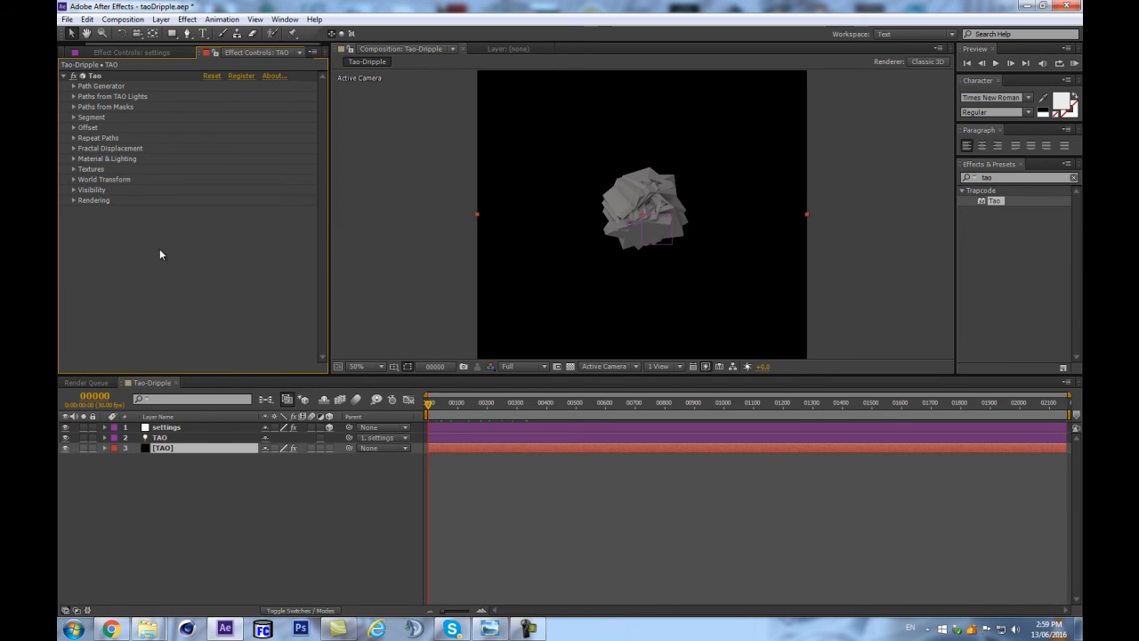
Dock the TAO solid's effect controls beneath the settings null's sliders and enlarge their area.
{"action": "left_click_drag", "start_coordinate": [199, 52], "coordinate": [174, 354]}
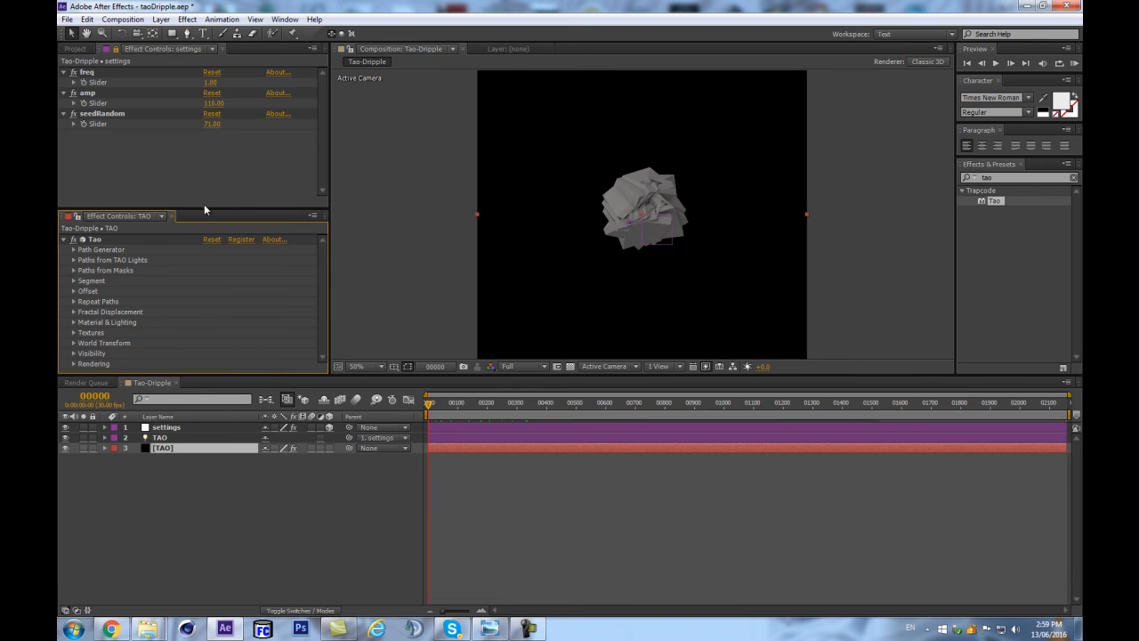
{"action": "left_click_drag", "start_coordinate": [287, 372], "coordinate": [286, 439]}
{"action": "left_click_drag", "start_coordinate": [216, 210], "coordinate": [223, 185]}
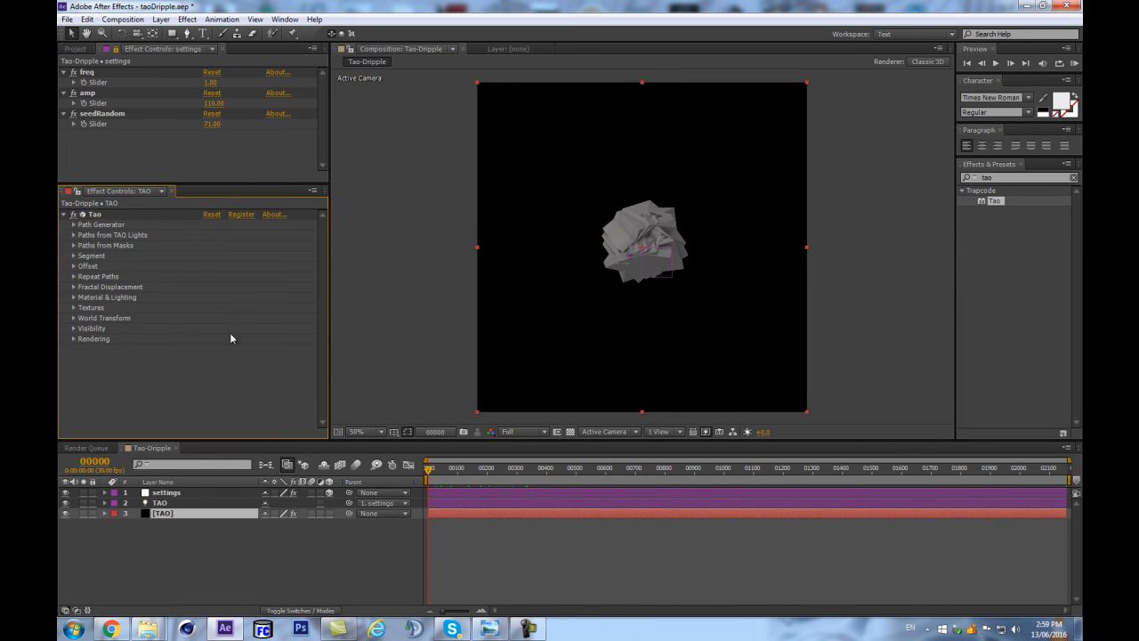
Enable Size from Radius in the Tao effect's Paths from TAO Lights settings.
{"action": "left_click", "coordinate": [74, 266]}
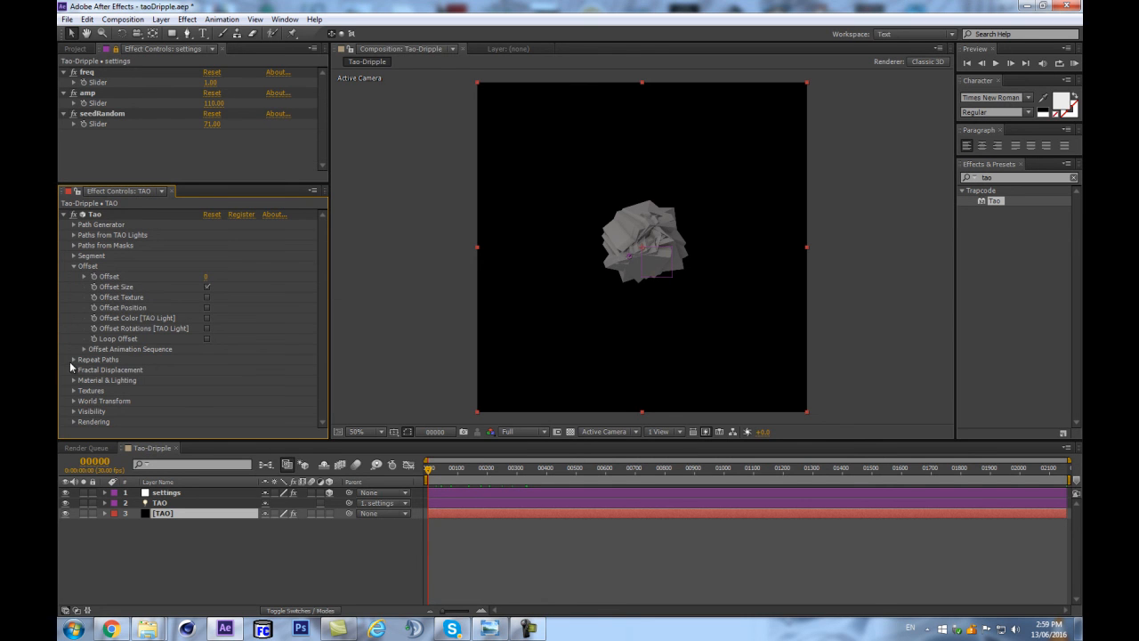
{"action": "left_click", "coordinate": [73, 234]}
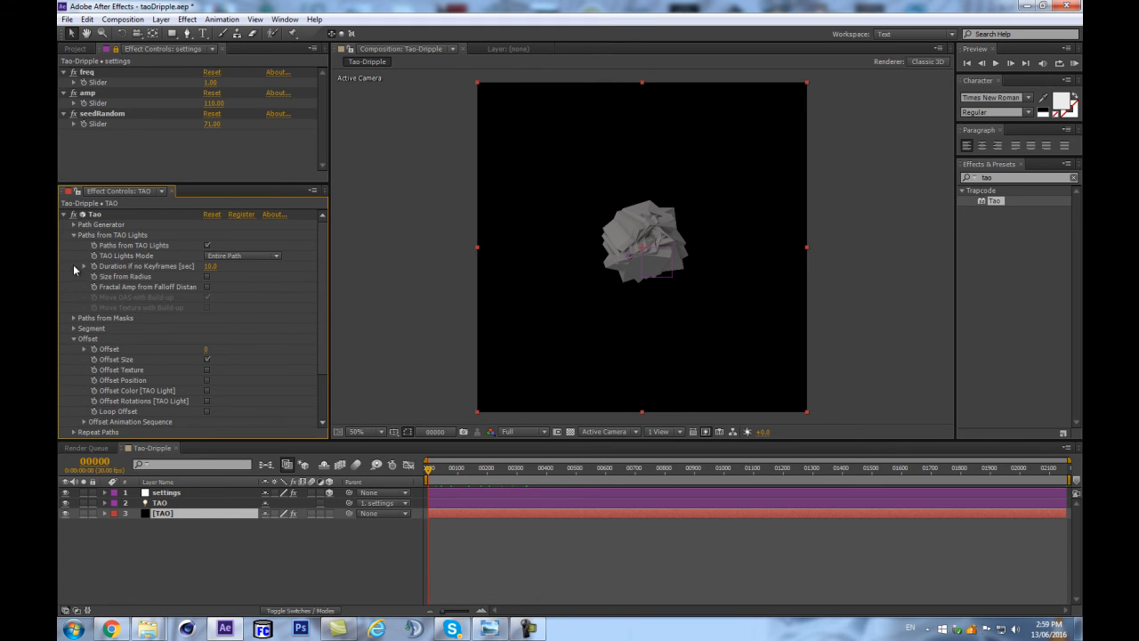
{"action": "left_click", "coordinate": [208, 277]}
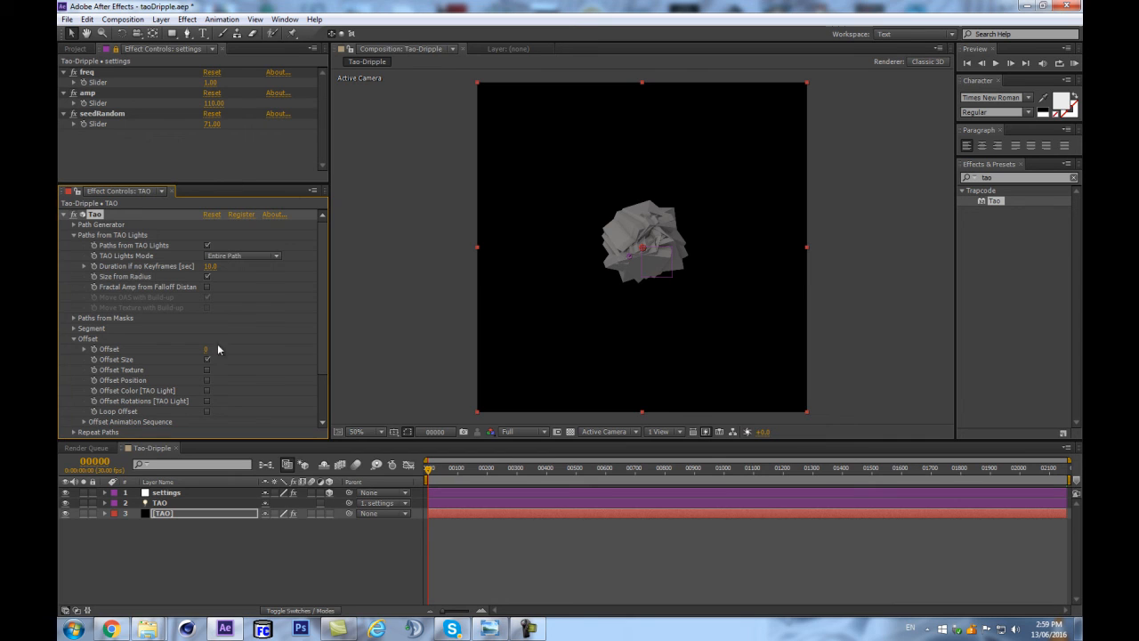
Reveal the TAO light's Position expression to check its loopTime value, and reselect the TAO solid.
{"action": "left_click", "coordinate": [254, 525]}
{"action": "left_click", "coordinate": [223, 509]}
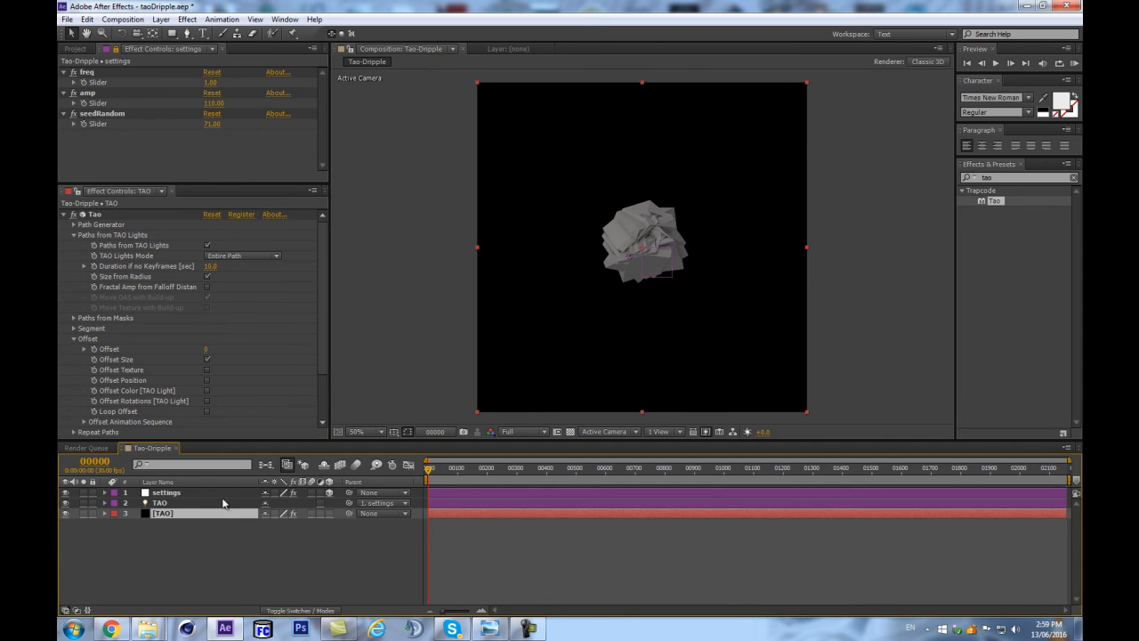
{"action": "left_click", "coordinate": [223, 494]}
{"action": "left_click", "coordinate": [204, 501]}
{"action": "key", "text": "e"}
{"action": "key", "text": "e"}
{"action": "scroll", "coordinate": [455, 514], "scroll_direction": "down", "scroll_amount": 1}
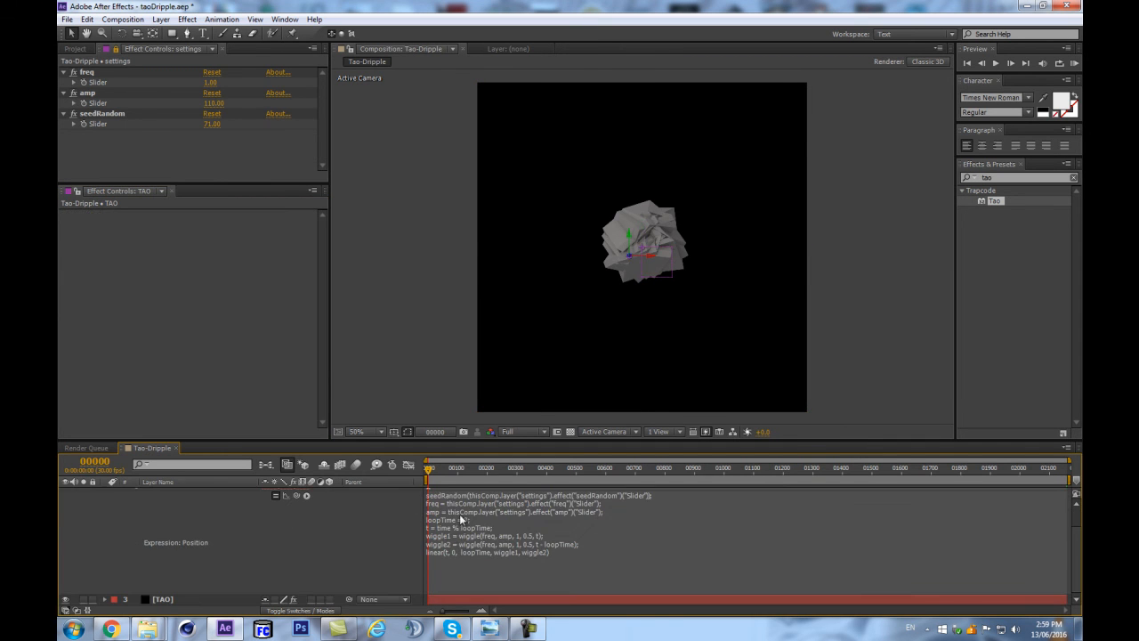
{"action": "left_click", "coordinate": [161, 602]}
{"action": "left_click", "coordinate": [161, 602]}
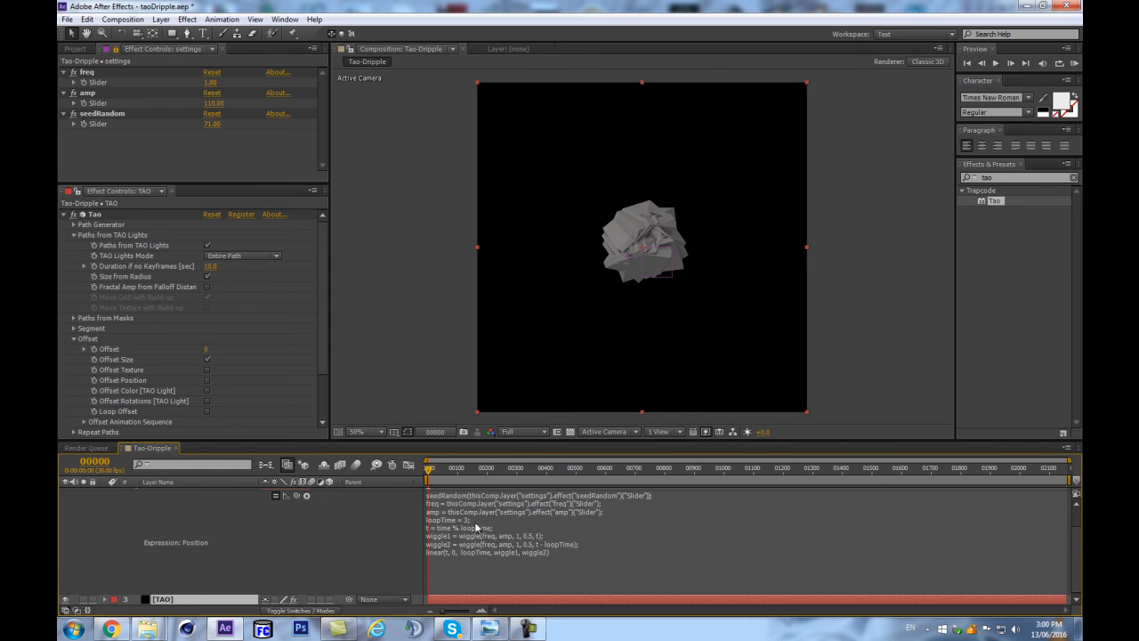
Set Duration if no Keyframes to 6 seconds and the TAO Lights Mode to Build-up.
{"action": "left_click", "coordinate": [210, 266]}
{"action": "type", "text": "6"}
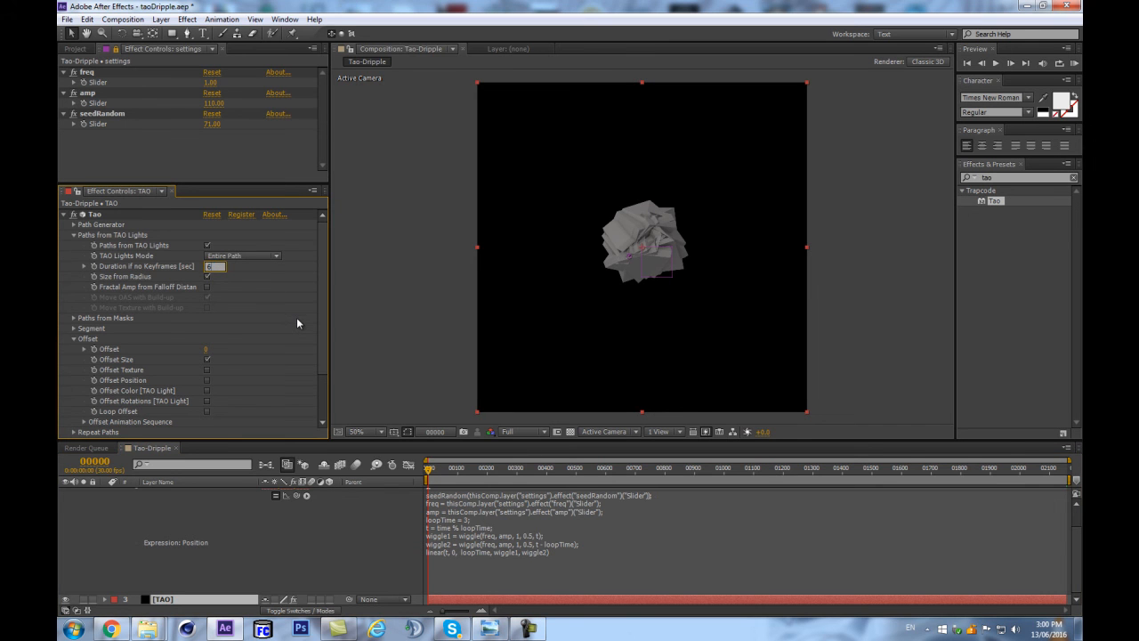
{"action": "key", "text": "Return"}
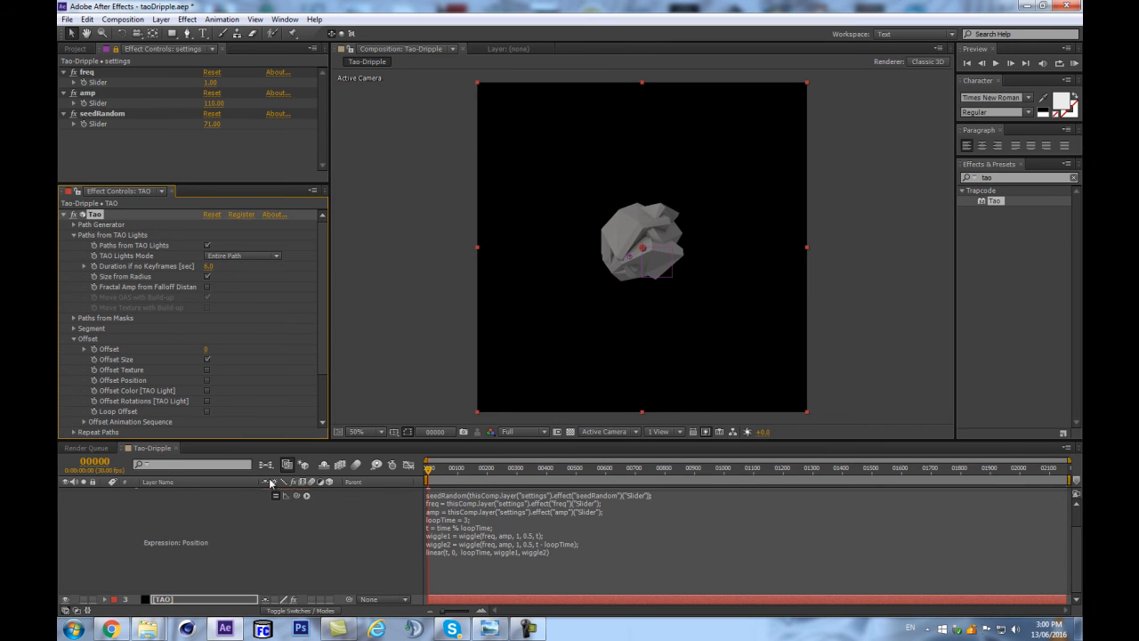
{"action": "left_click", "coordinate": [222, 258]}
{"action": "left_click", "coordinate": [228, 283]}
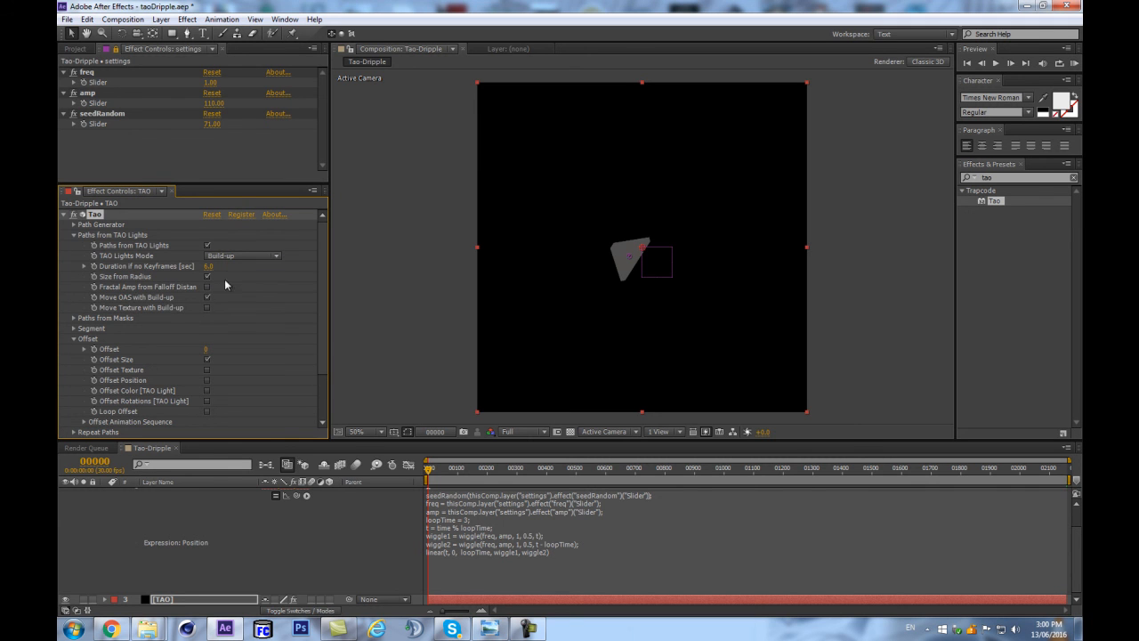
Limit the work area to frames 90 through 179 and place composition markers 1 and 3 at frames 90 and 180.
{"action": "left_click_drag", "start_coordinate": [431, 471], "coordinate": [459, 501]}
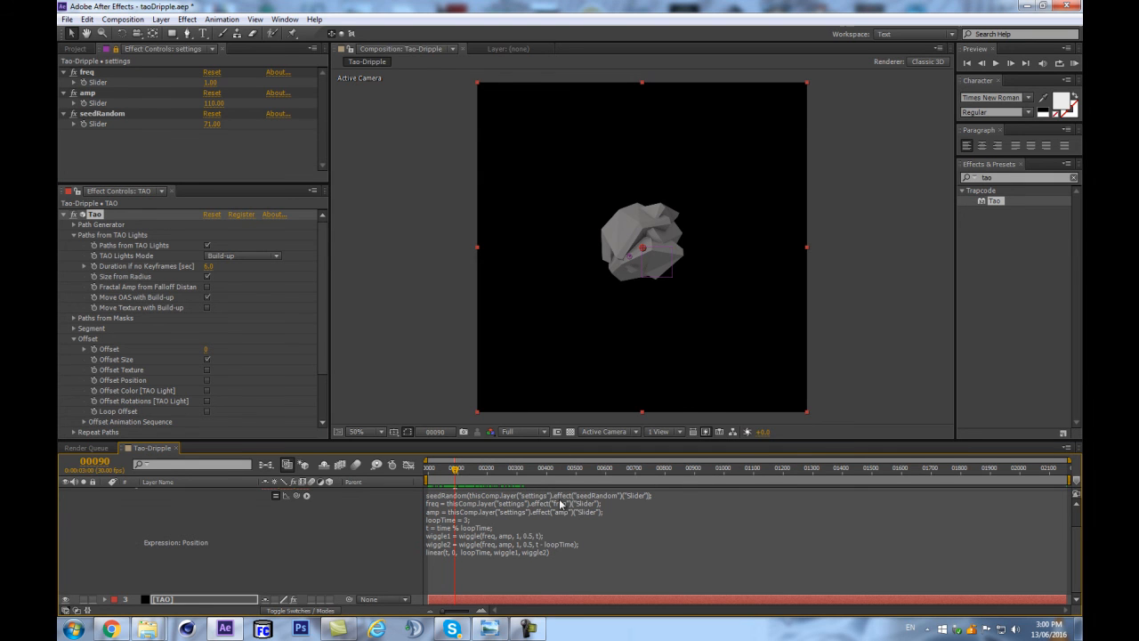
{"action": "scroll", "coordinate": [746, 255], "scroll_direction": "up", "scroll_amount": 1}
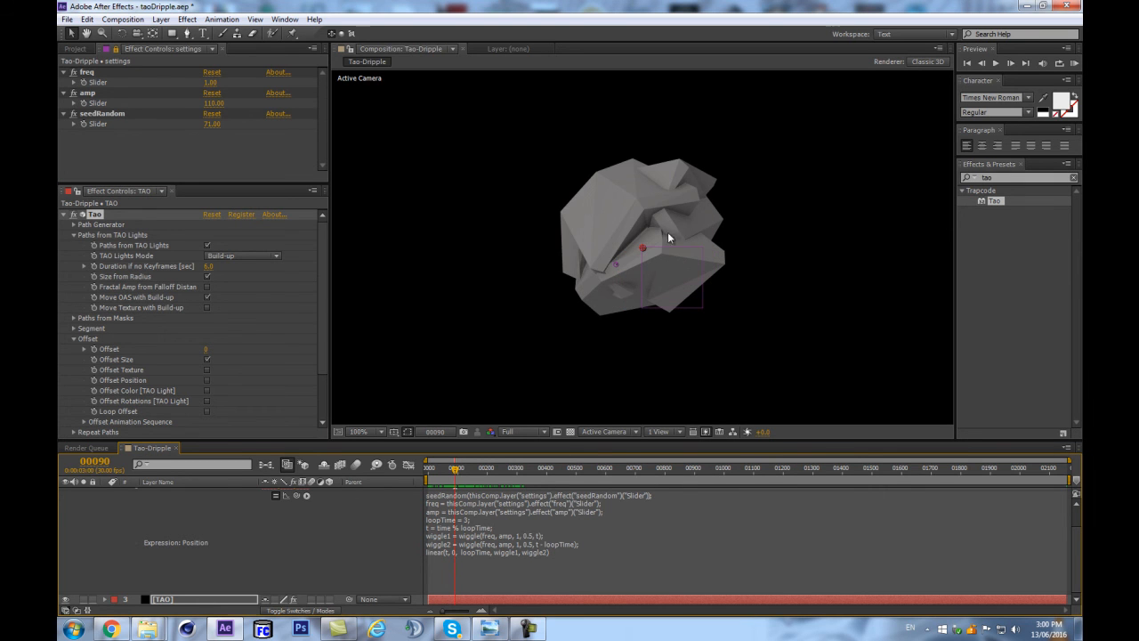
{"action": "scroll", "coordinate": [679, 266], "scroll_direction": "down", "scroll_amount": 1}
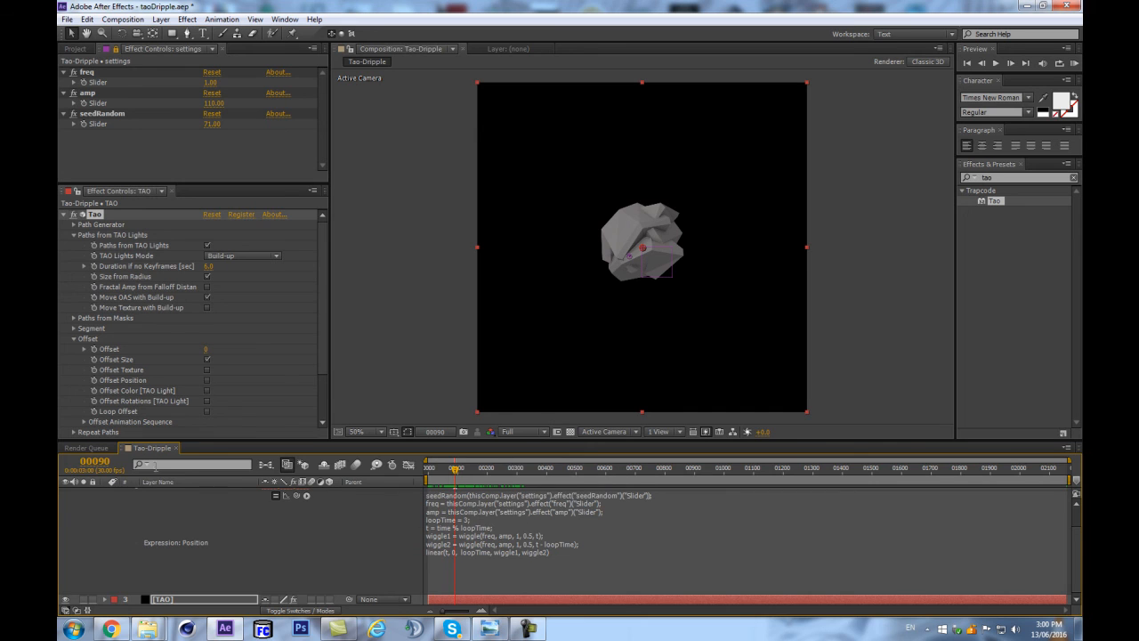
{"action": "left_click", "coordinate": [87, 463]}
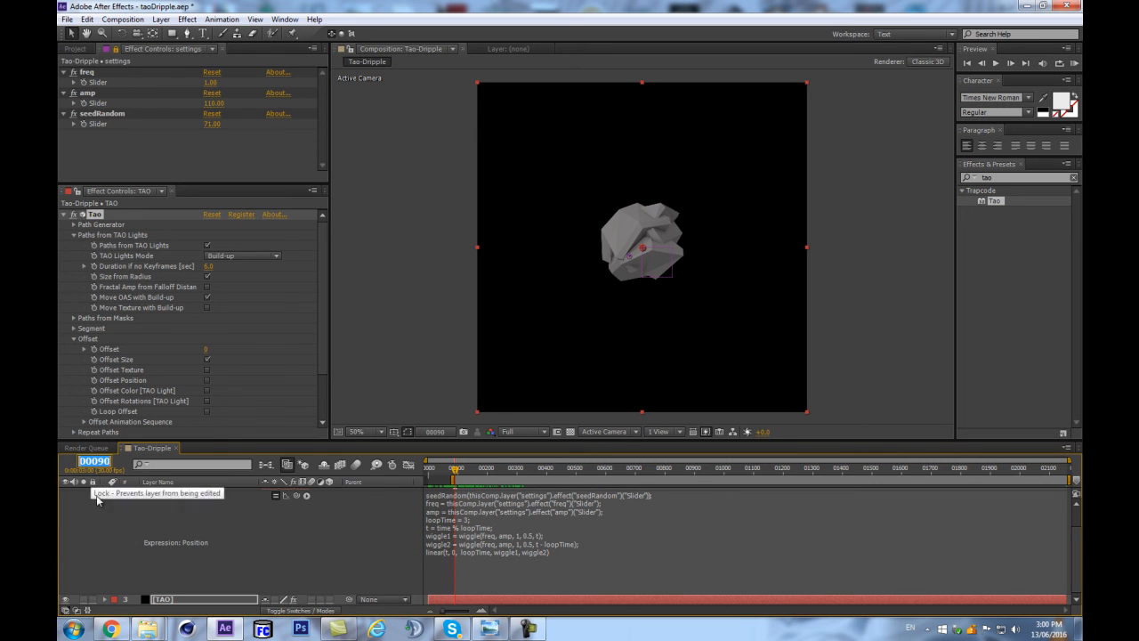
{"action": "type", "text": "179"}
{"action": "key", "text": "Return"}
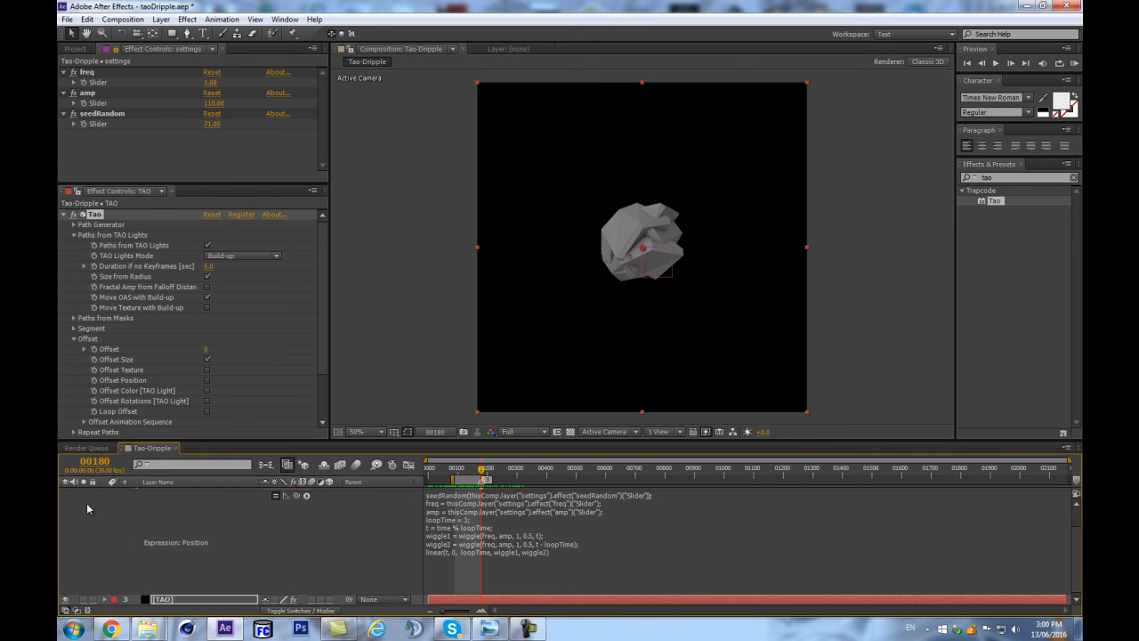
{"action": "left_click", "coordinate": [94, 461]}
{"action": "type", "text": "90"}
{"action": "key", "text": "Return"}
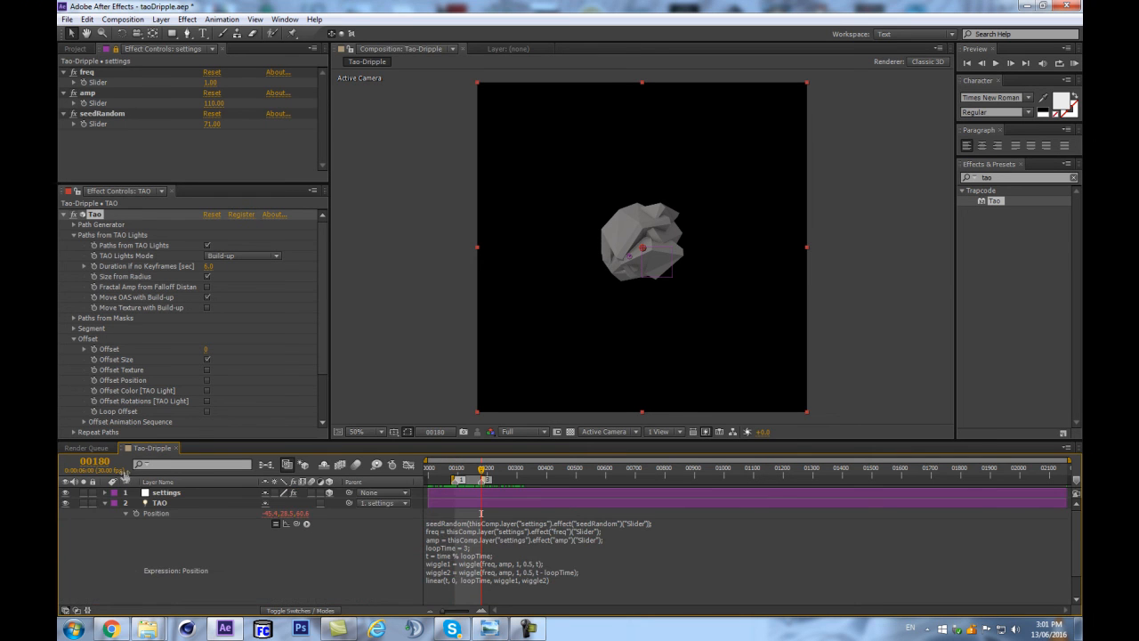
{"action": "key", "text": "Page_Up"}
Compare the Tao geometry at markers 1 and 3 to check how well the loop's start and end match.
{"action": "key", "text": "equal"}
{"action": "key", "text": "equal"}
{"action": "key", "text": "equal"}
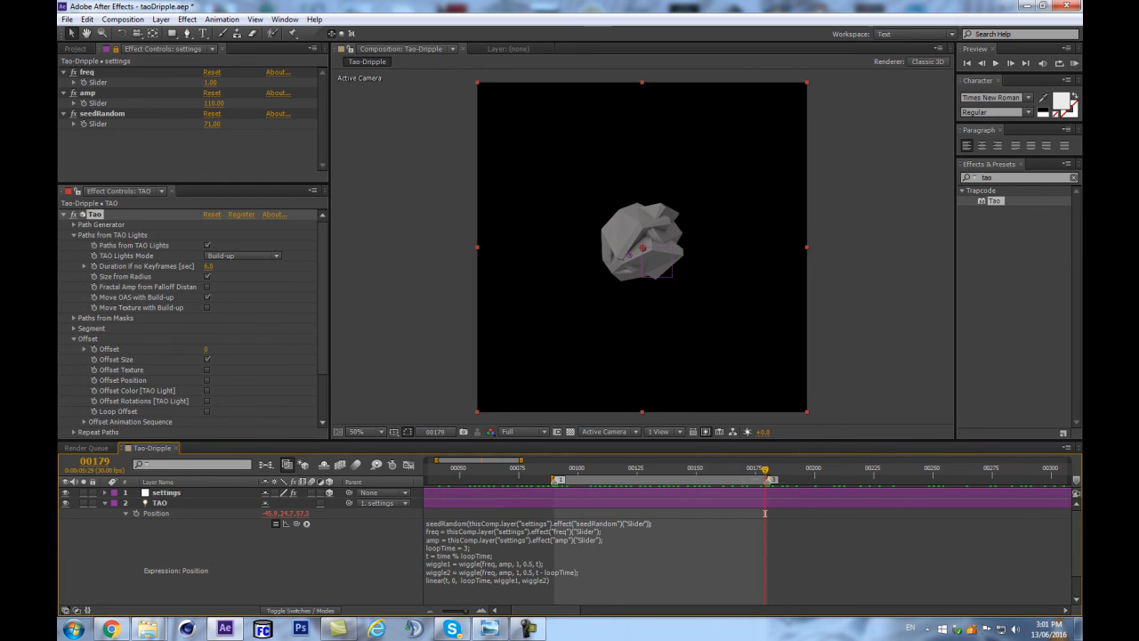
{"action": "key", "text": "minus"}
{"action": "key", "text": "minus"}
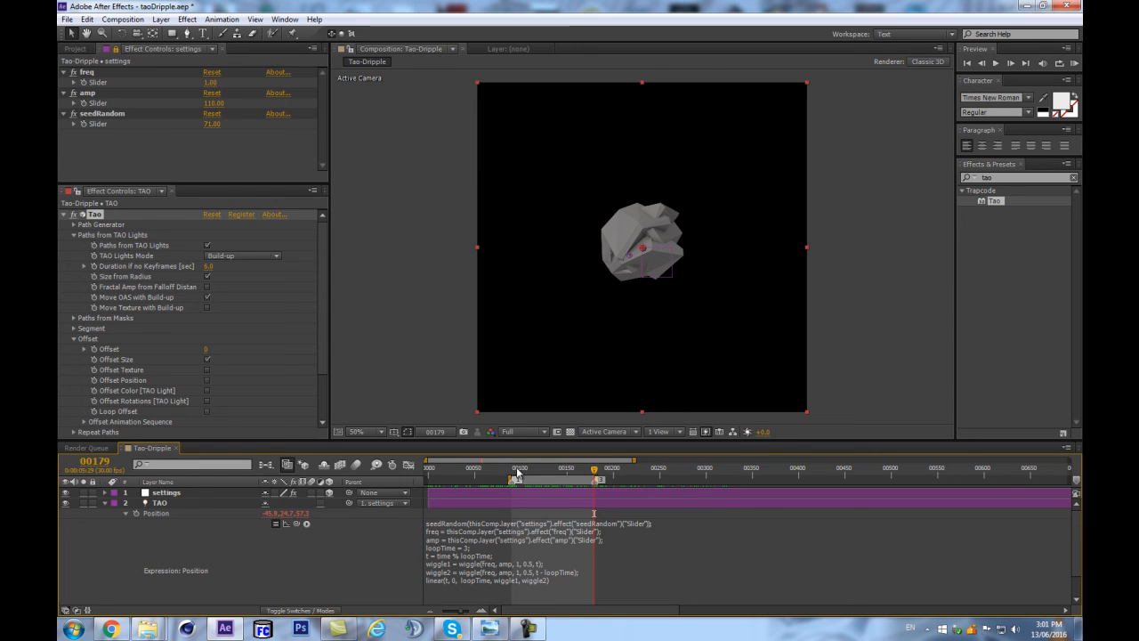
{"action": "mouse_move", "coordinate": [586, 474]}
{"action": "left_mouse_down"}
{"action": "mouse_move", "coordinate": [594, 468]}
{"action": "mouse_move", "coordinate": [526, 466]}
{"action": "left_mouse_up"}
{"action": "key", "text": "1"}
{"action": "key", "text": "3"}
{"action": "key", "text": "1"}
{"action": "key", "text": "3"}
{"action": "scroll", "coordinate": [575, 286], "scroll_direction": "up", "scroll_amount": 1}
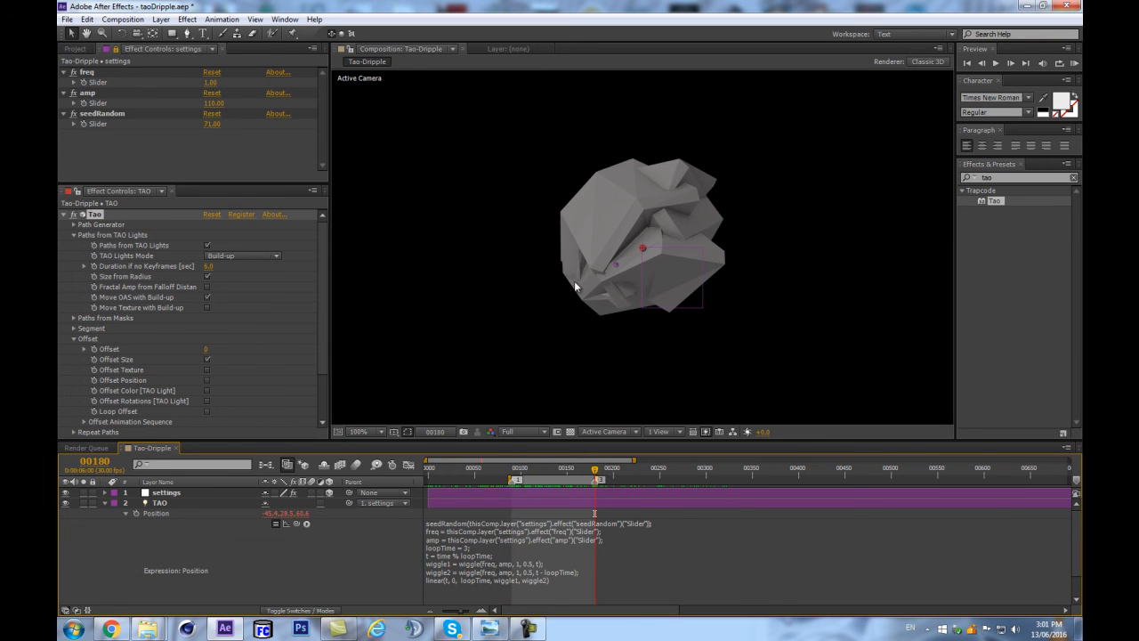
{"action": "scroll", "coordinate": [572, 257], "scroll_direction": "down", "scroll_amount": 1}
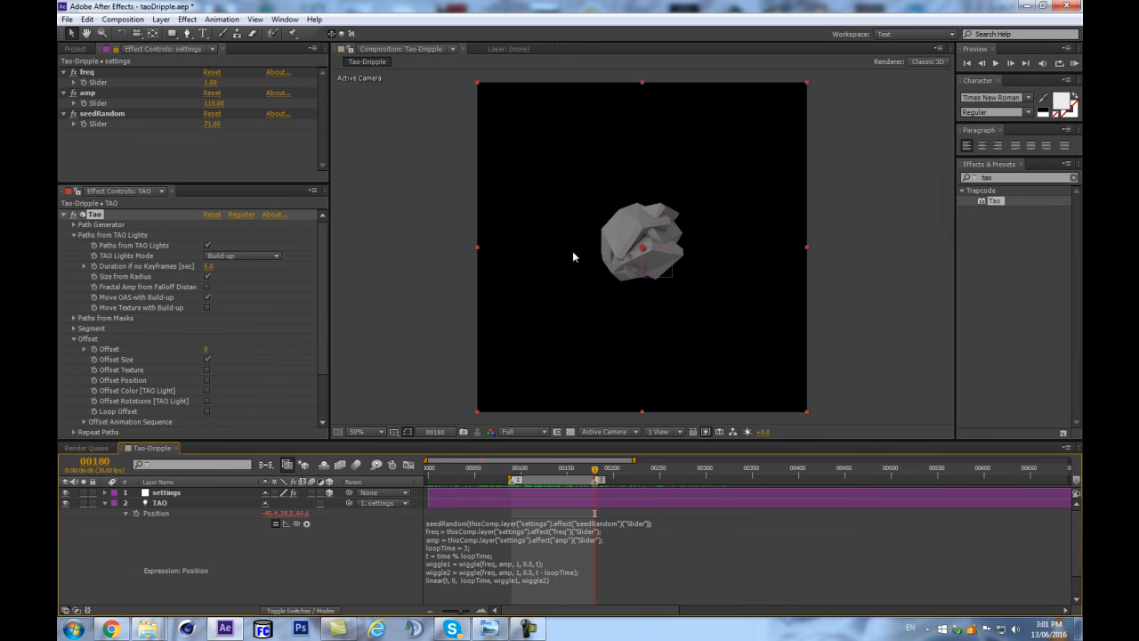
Enable Fractal Amp from Falloff Distance for the TAO light paths and save the project.
{"action": "left_click", "coordinate": [207, 287]}
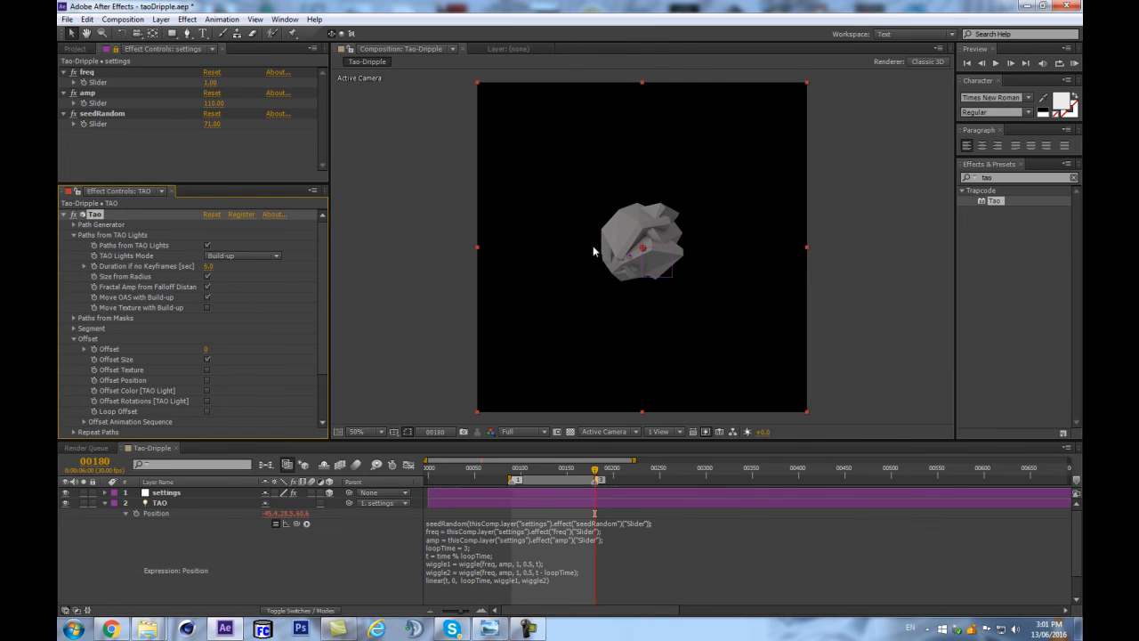
{"action": "key", "text": "ctrl+s"}
Activate the Offset Animation Sequence within the Tao effect's Offset settings.
{"action": "scroll", "coordinate": [81, 348], "scroll_direction": "down", "scroll_amount": 3}
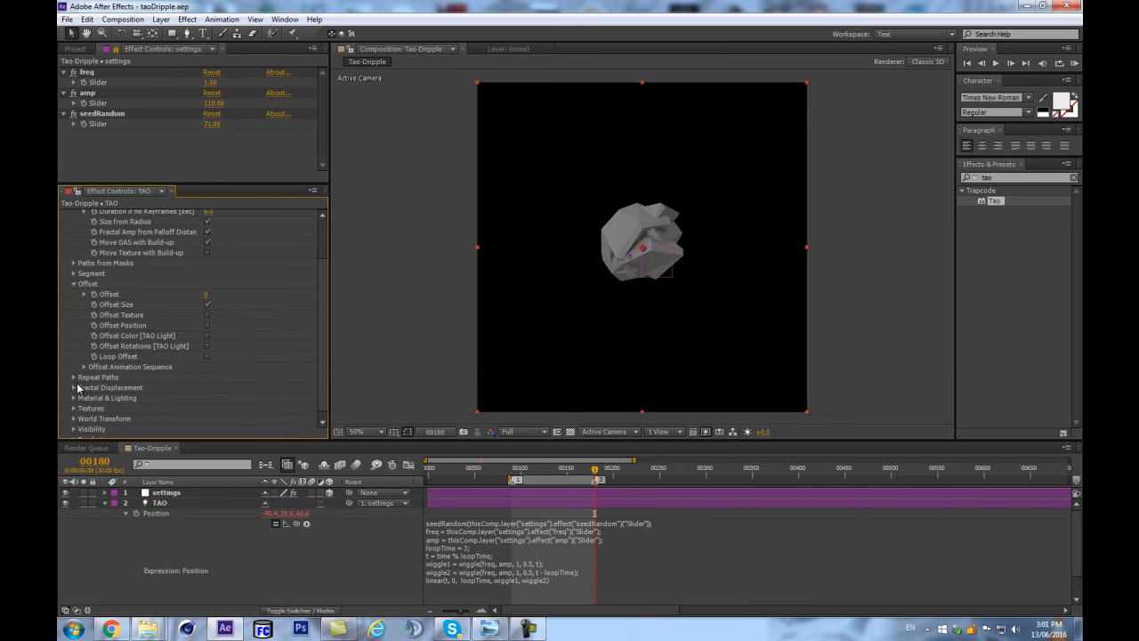
{"action": "scroll", "coordinate": [75, 402], "scroll_direction": "down", "scroll_amount": 1}
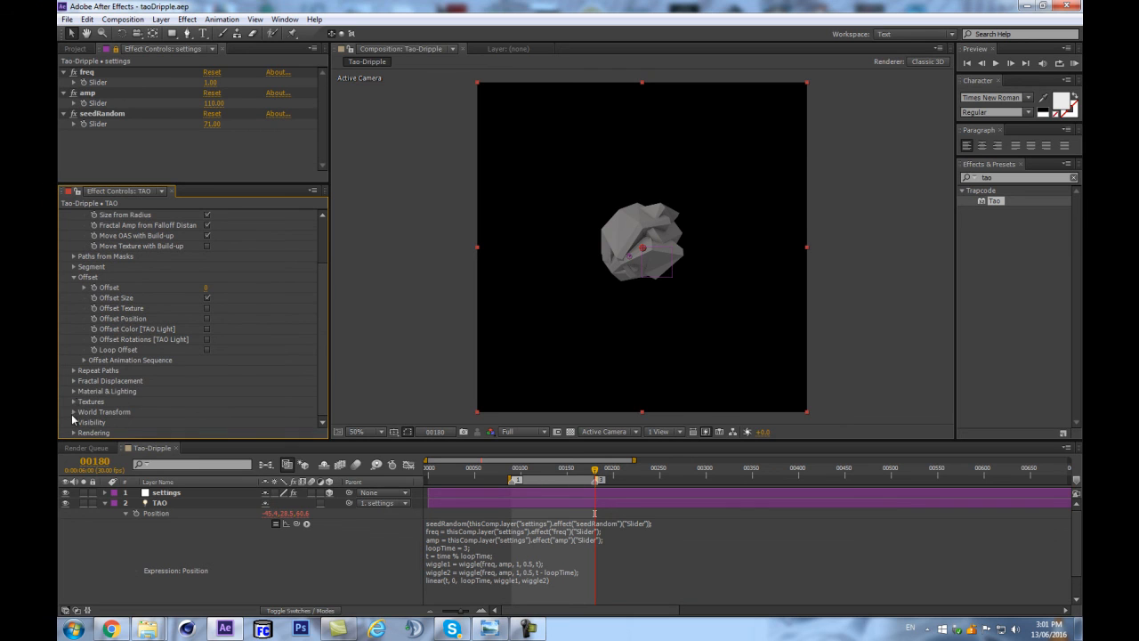
{"action": "left_click", "coordinate": [84, 359]}
{"action": "left_click", "coordinate": [208, 245]}
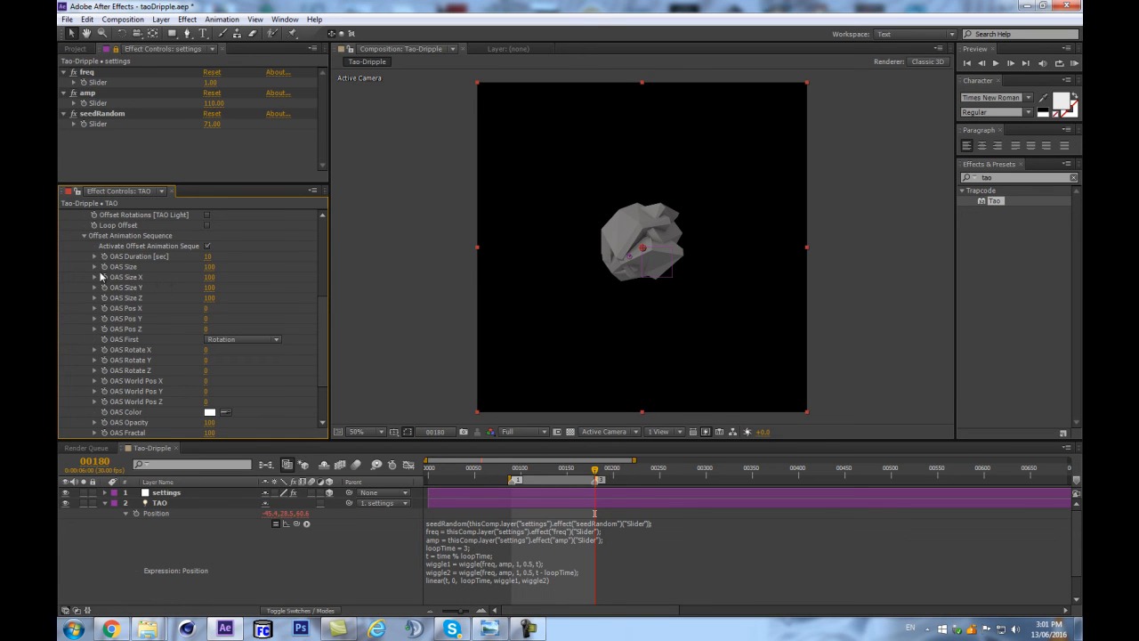
Keyframe OAS World Pos Y from 0 at frame 0 to 1080 at frame 90.
{"action": "scroll", "coordinate": [79, 266], "scroll_direction": "down", "scroll_amount": 2}
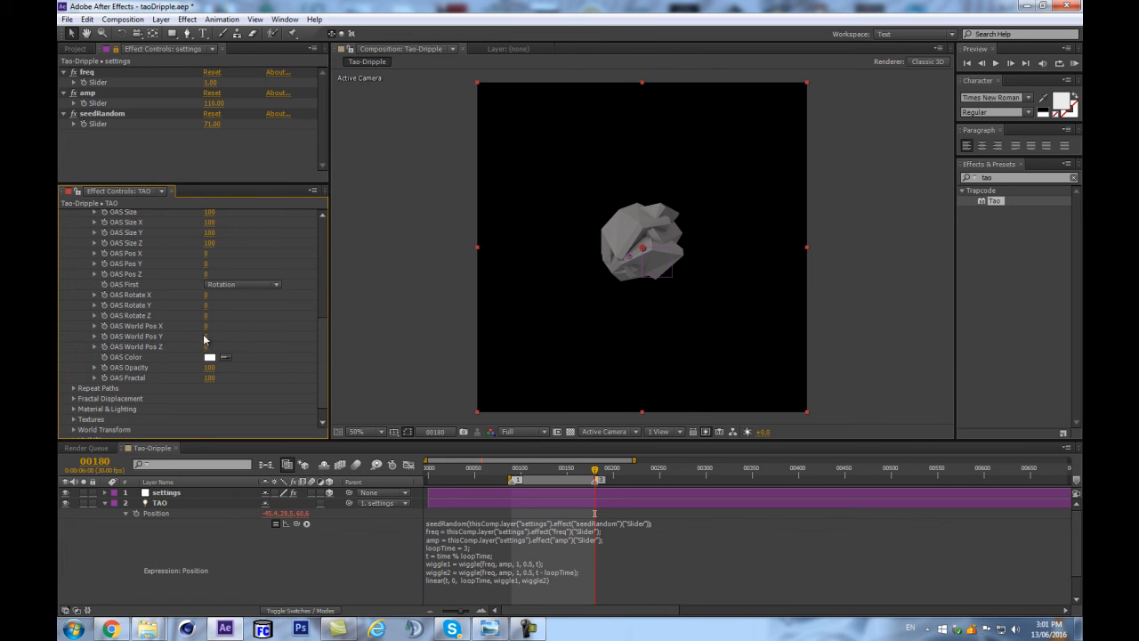
{"action": "left_click_drag", "start_coordinate": [599, 470], "coordinate": [339, 486]}
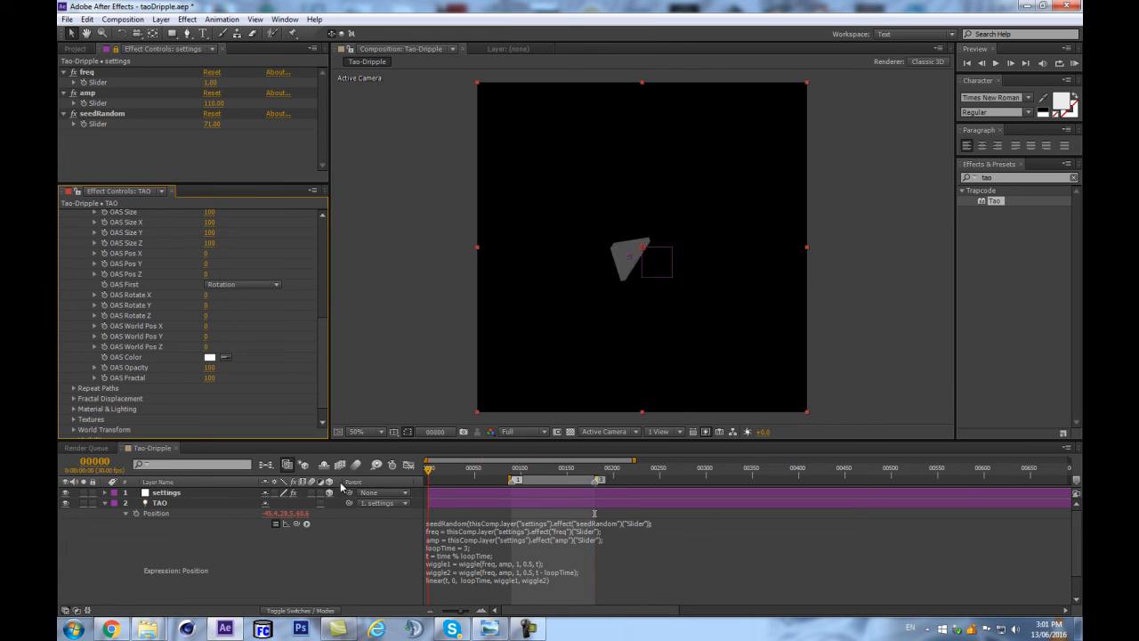
{"action": "left_click", "coordinate": [104, 337]}
{"action": "left_click", "coordinate": [95, 460]}
{"action": "type", "text": "90"}
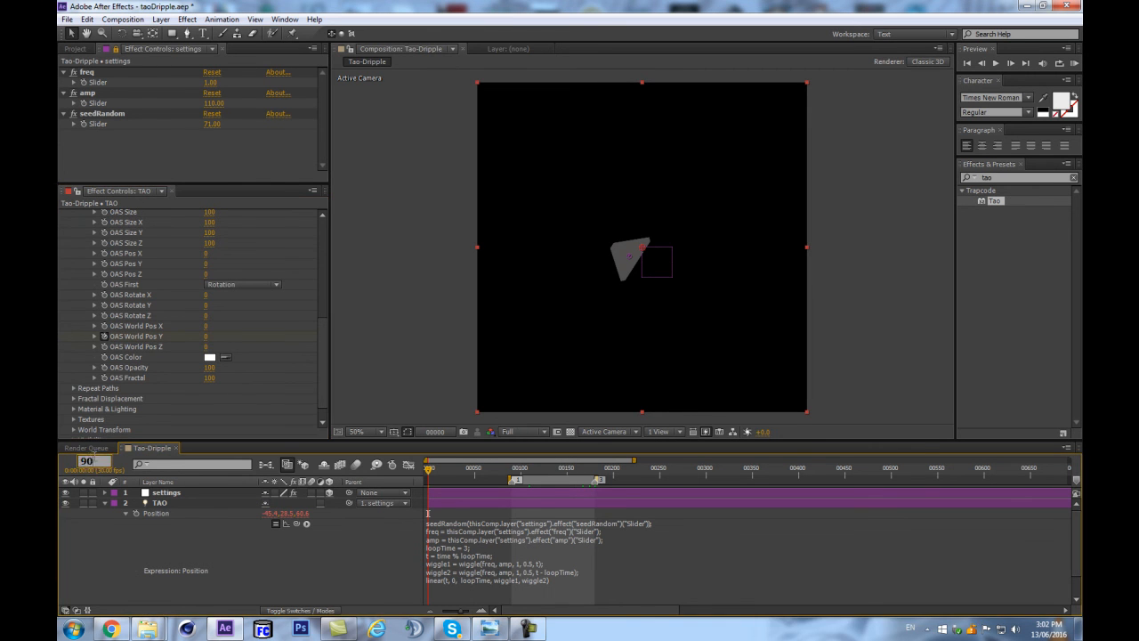
{"action": "key", "text": "Return"}
{"action": "left_click_drag", "start_coordinate": [205, 337], "coordinate": [257, 321]}
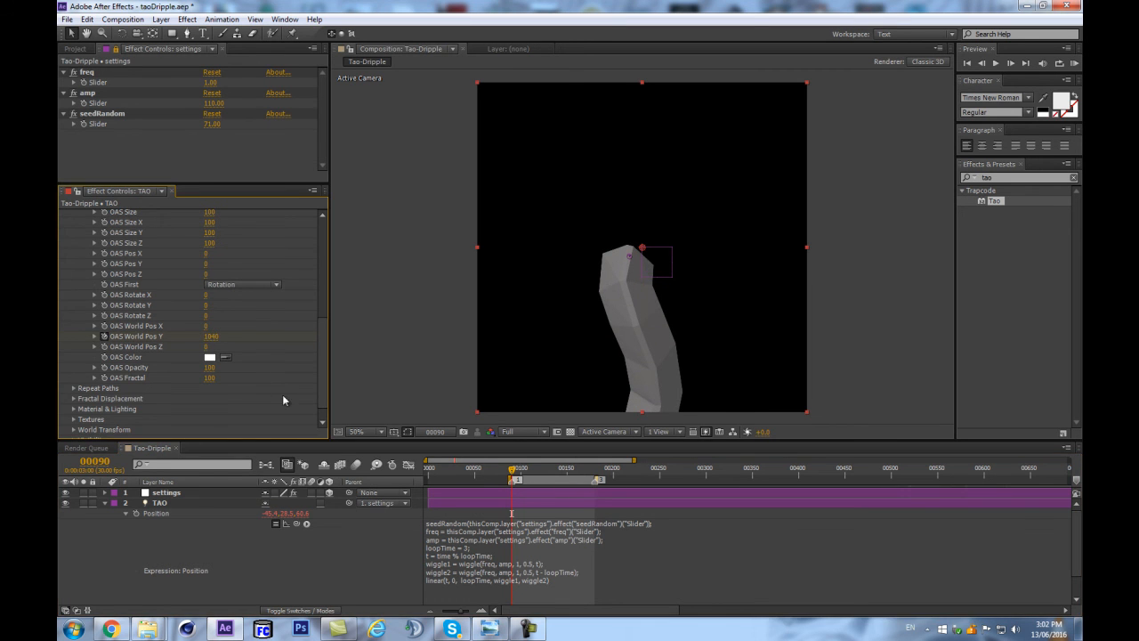
{"action": "left_click", "coordinate": [211, 336]}
{"action": "key", "text": "Return"}
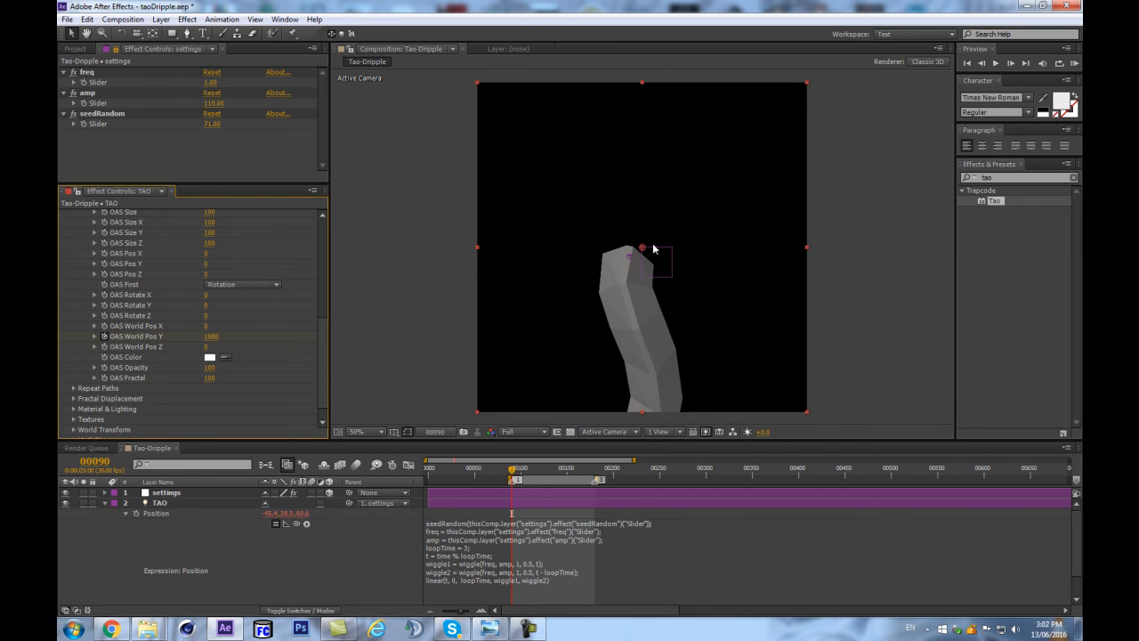
Move the settings null straight up until it sits just above the composition's upper edge.
{"action": "left_click", "coordinate": [209, 492]}
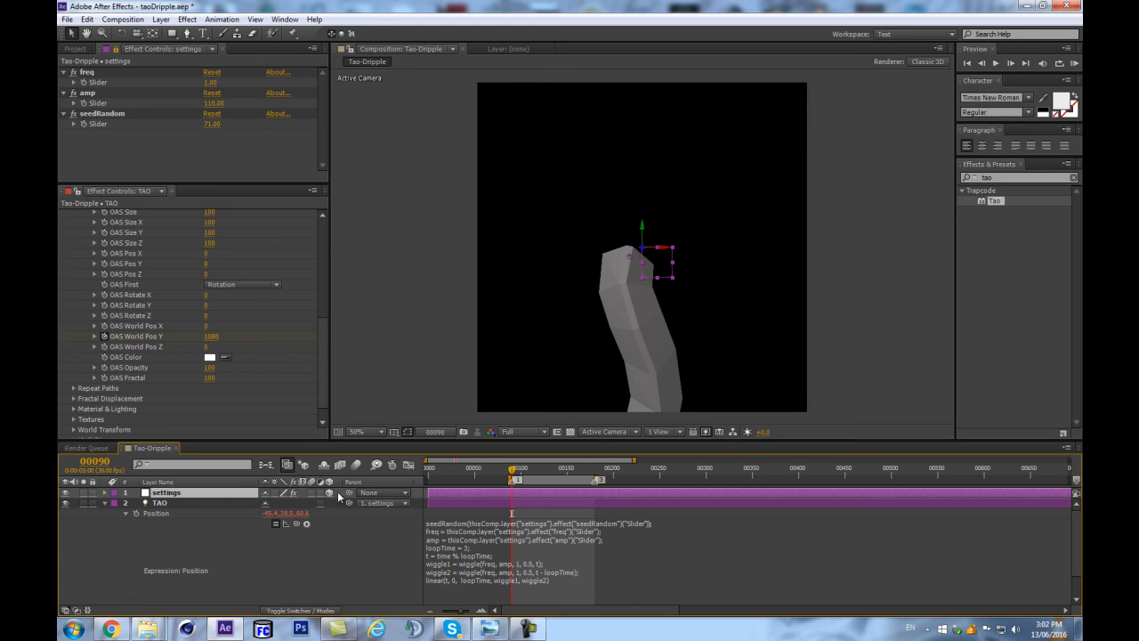
{"action": "left_click_drag", "start_coordinate": [647, 229], "coordinate": [673, 46]}
{"action": "left_click_drag", "start_coordinate": [513, 468], "coordinate": [465, 483]}
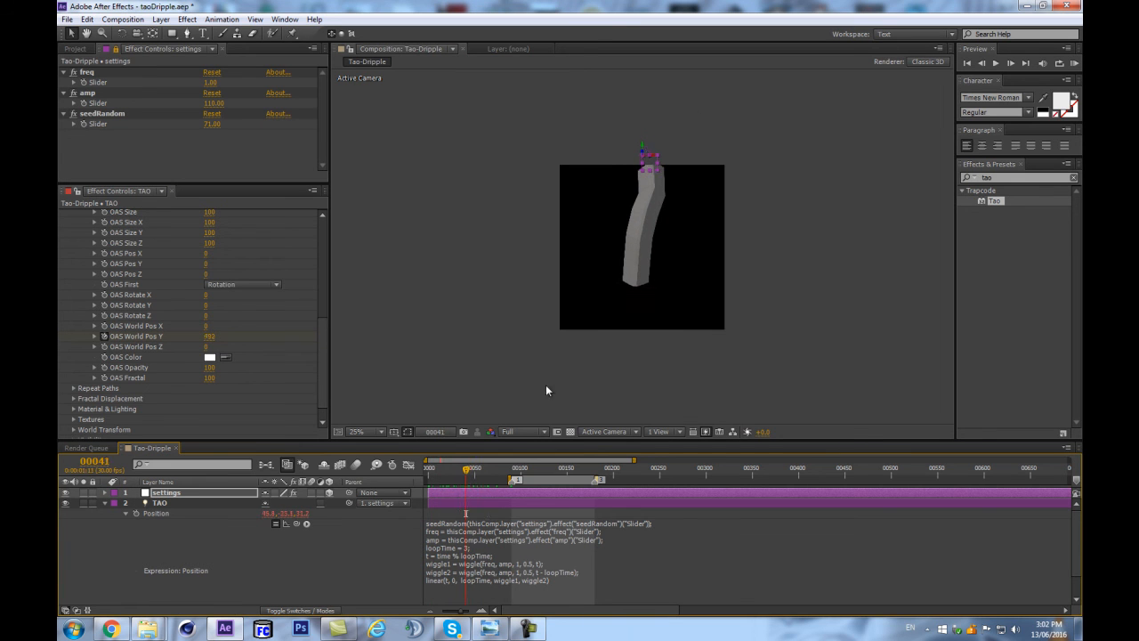
{"action": "left_click_drag", "start_coordinate": [643, 143], "coordinate": [644, 133]}
Play and scrub the animation around frames 134 to 180 to examine the falling stream's motion.
{"action": "left_click_drag", "start_coordinate": [469, 481], "coordinate": [594, 466]}
{"action": "key", "text": "space"}
{"action": "scroll", "coordinate": [626, 402], "scroll_direction": "up", "scroll_amount": 2}
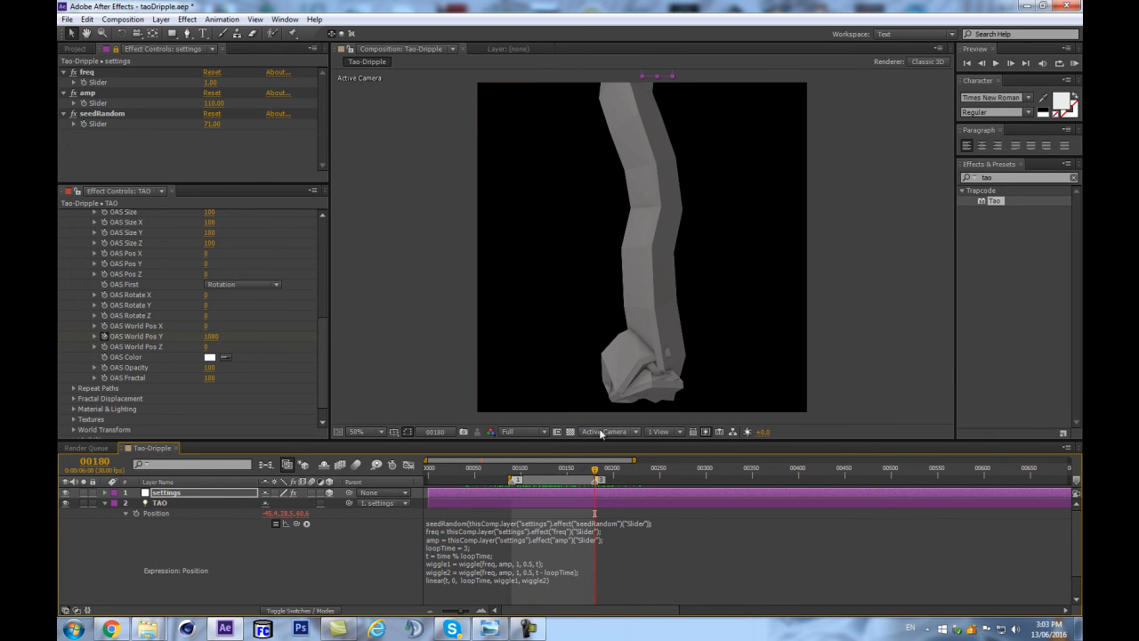
{"action": "left_click_drag", "start_coordinate": [593, 469], "coordinate": [570, 395]}
Add a loopOut expression of type "cycle" to OAS World Pos Y on the TAO solid layer.
{"action": "scroll", "coordinate": [547, 505], "scroll_direction": "down", "scroll_amount": 1}
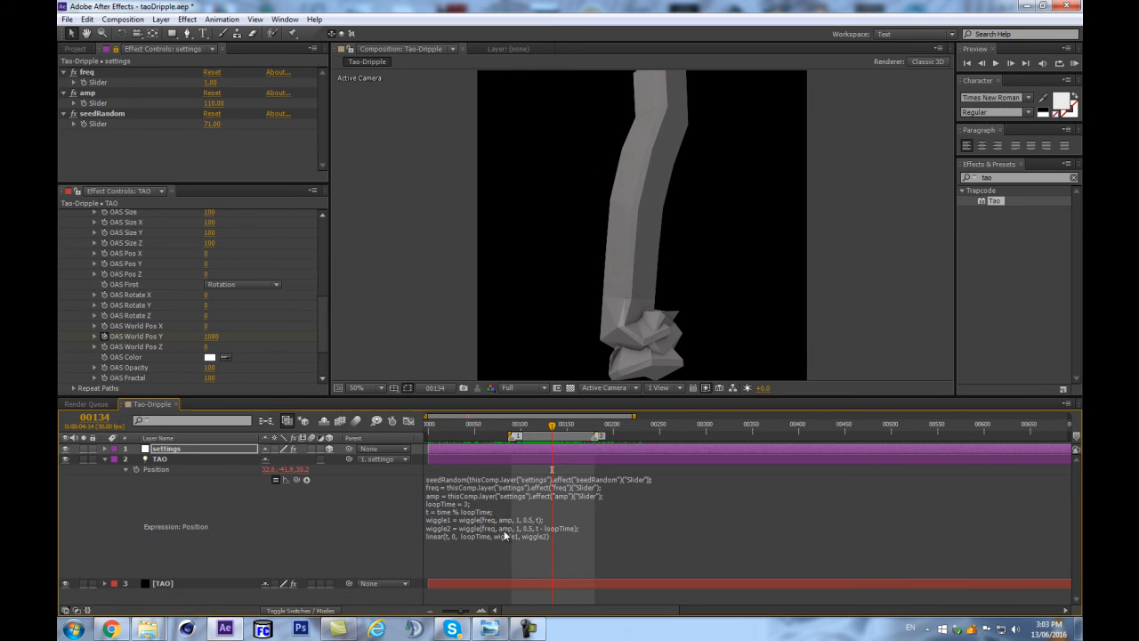
{"action": "left_click", "coordinate": [236, 582]}
{"action": "key", "text": "u"}
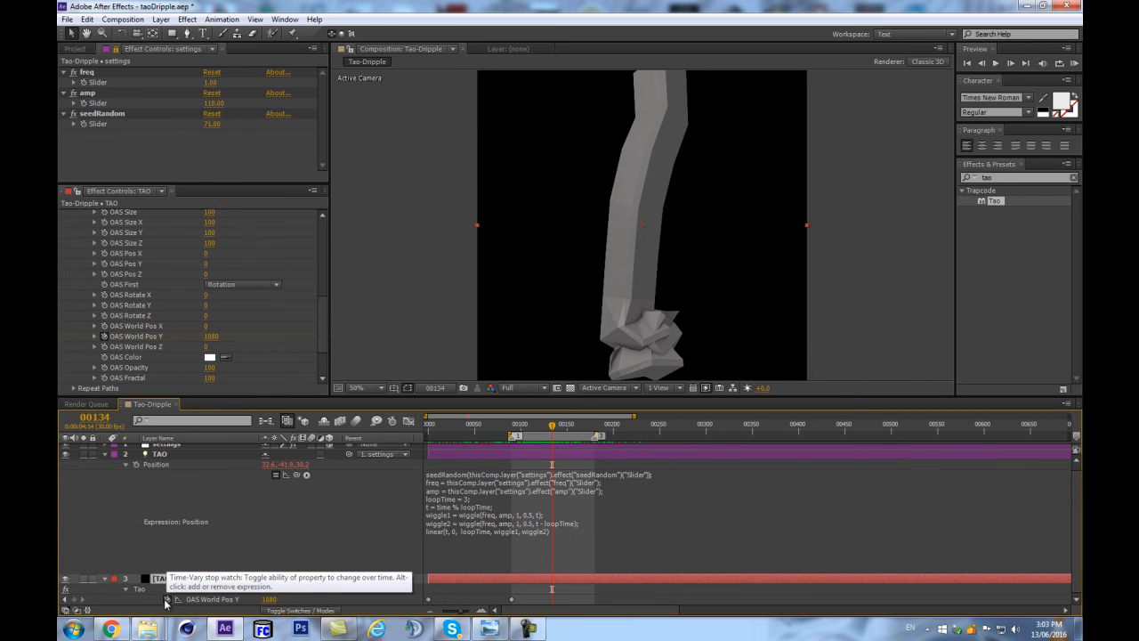
{"action": "left_click", "coordinate": [169, 603], "text": "alt"}
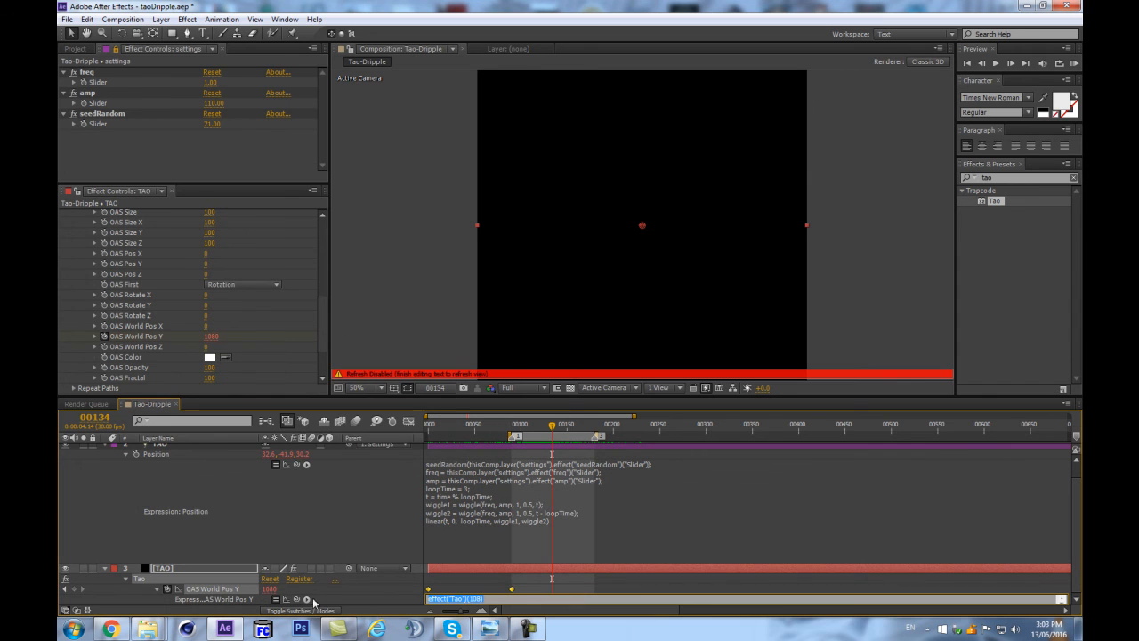
{"action": "left_click", "coordinate": [306, 599]}
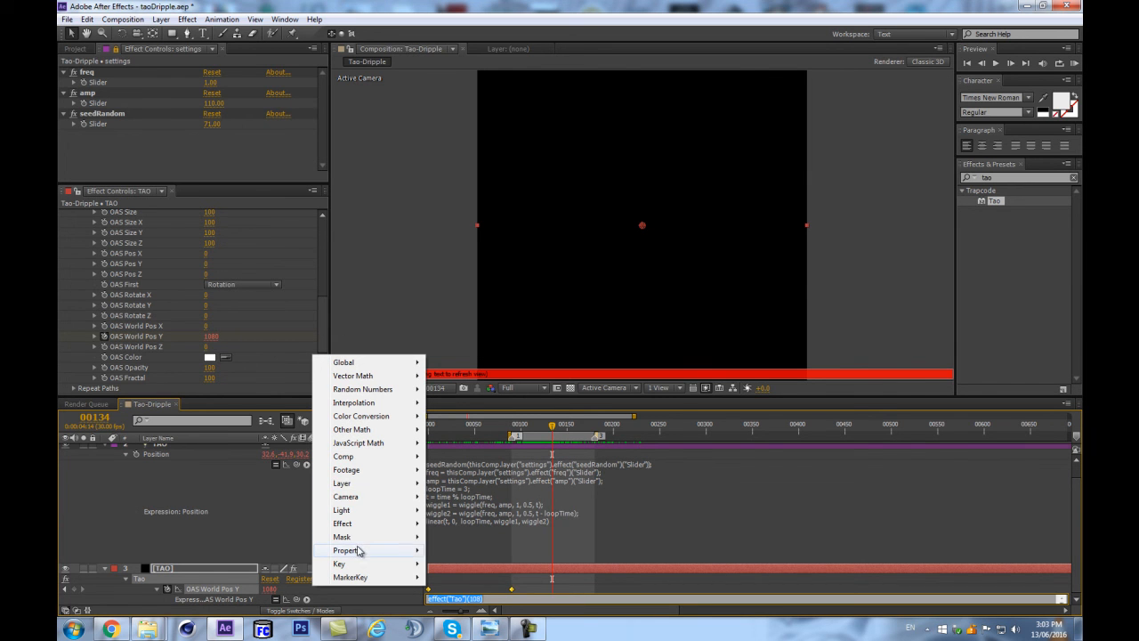
{"action": "mouse_move", "coordinate": [356, 550]}
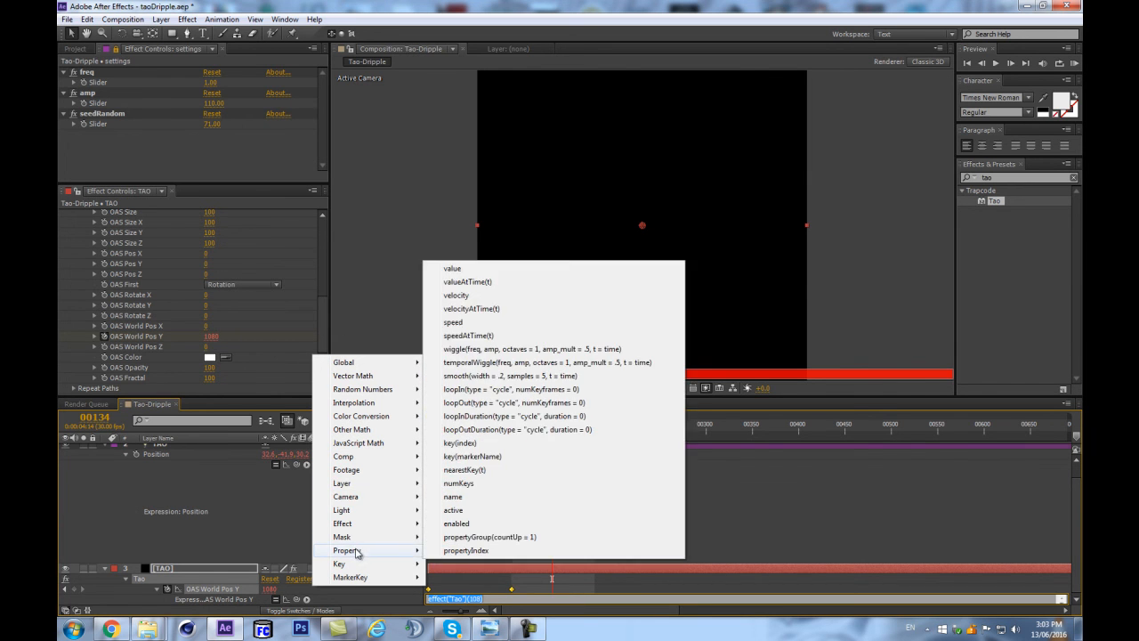
{"action": "left_click", "coordinate": [485, 403]}
{"action": "left_click", "coordinate": [337, 499]}
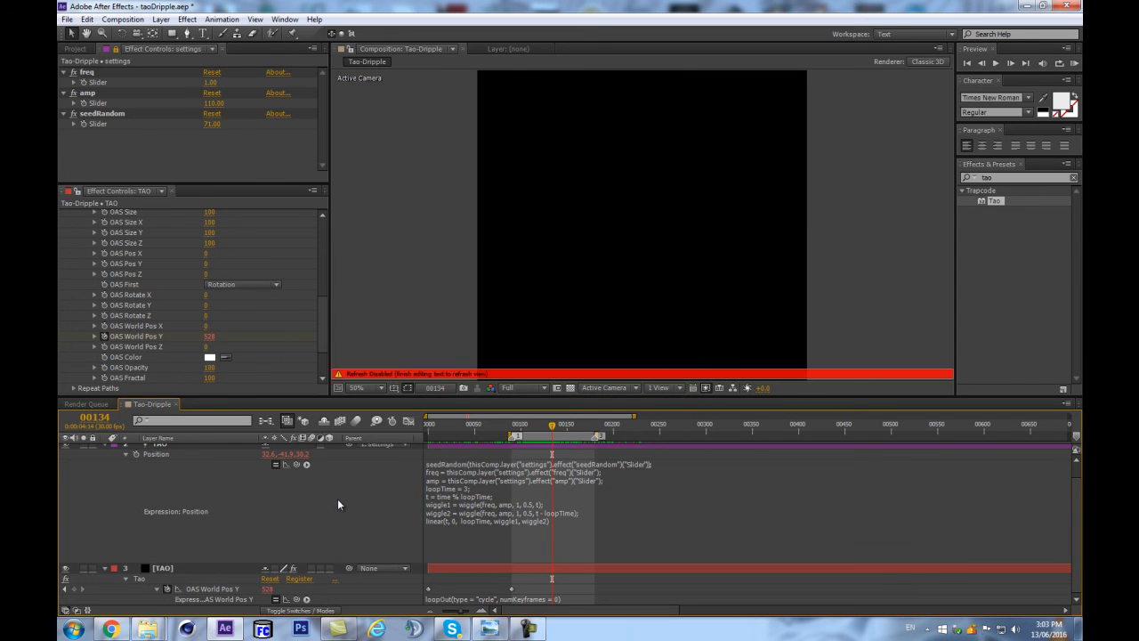
Scrub between the markers at frames 90 and 180 to compare the stream's shape at the loop's start and end.
{"action": "mouse_move", "coordinate": [524, 430]}
{"action": "left_mouse_down"}
{"action": "mouse_move", "coordinate": [511, 432]}
{"action": "mouse_move", "coordinate": [595, 427]}
{"action": "left_mouse_up"}
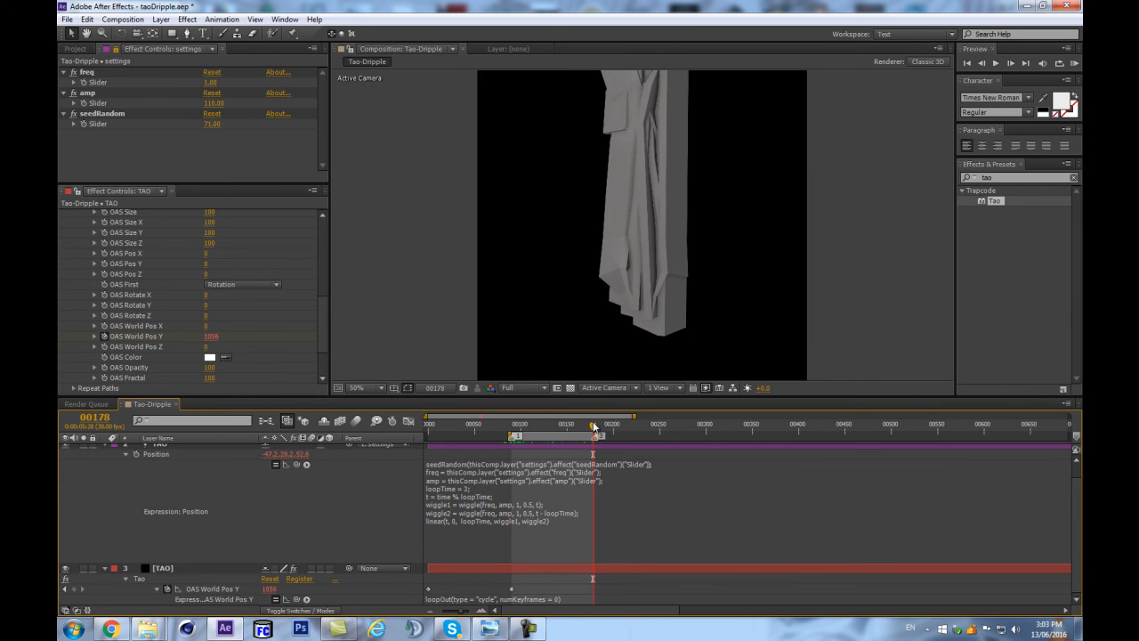
{"action": "key", "text": "1"}
{"action": "left_click", "coordinate": [594, 426]}
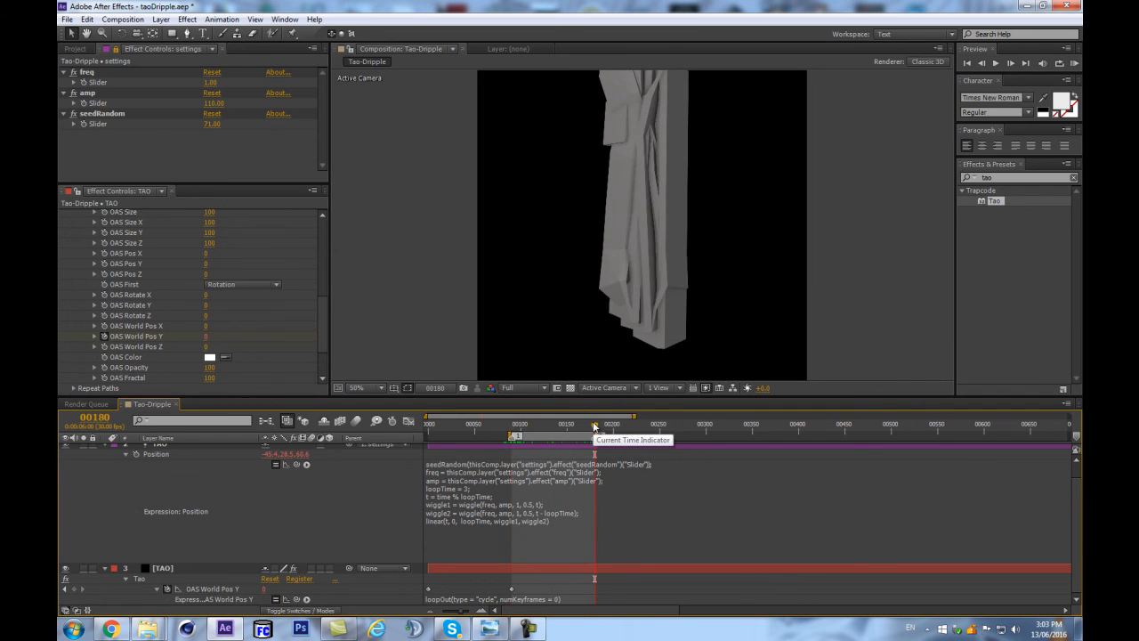
{"action": "key", "text": "1"}
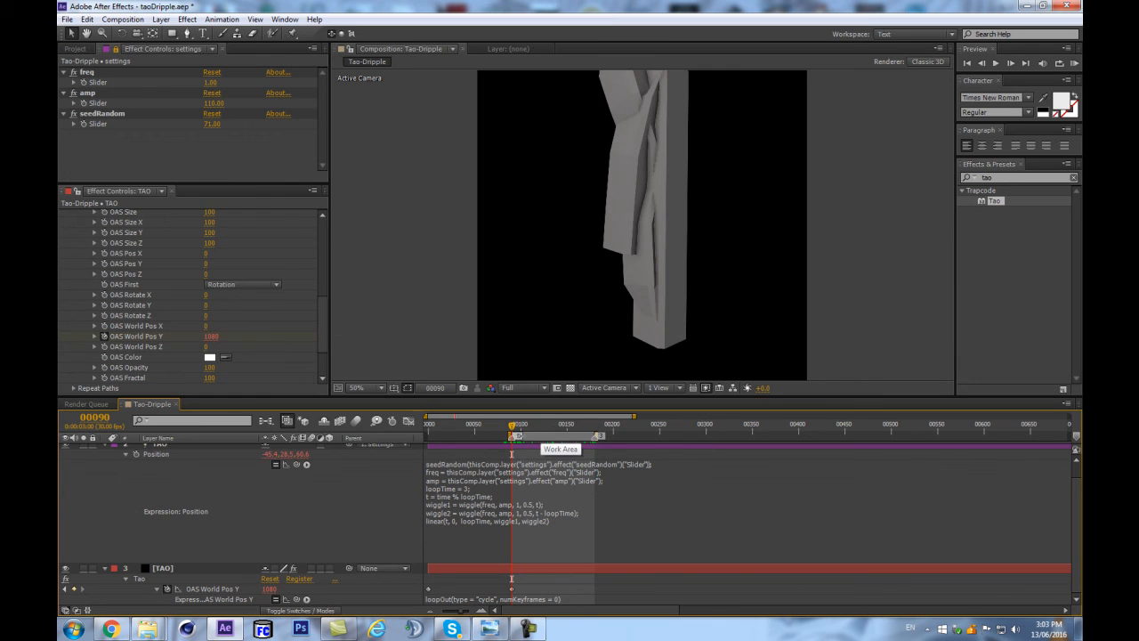
{"action": "left_click", "coordinate": [548, 426]}
{"action": "left_click_drag", "start_coordinate": [559, 424], "coordinate": [587, 414]}
{"action": "key", "text": "2"}
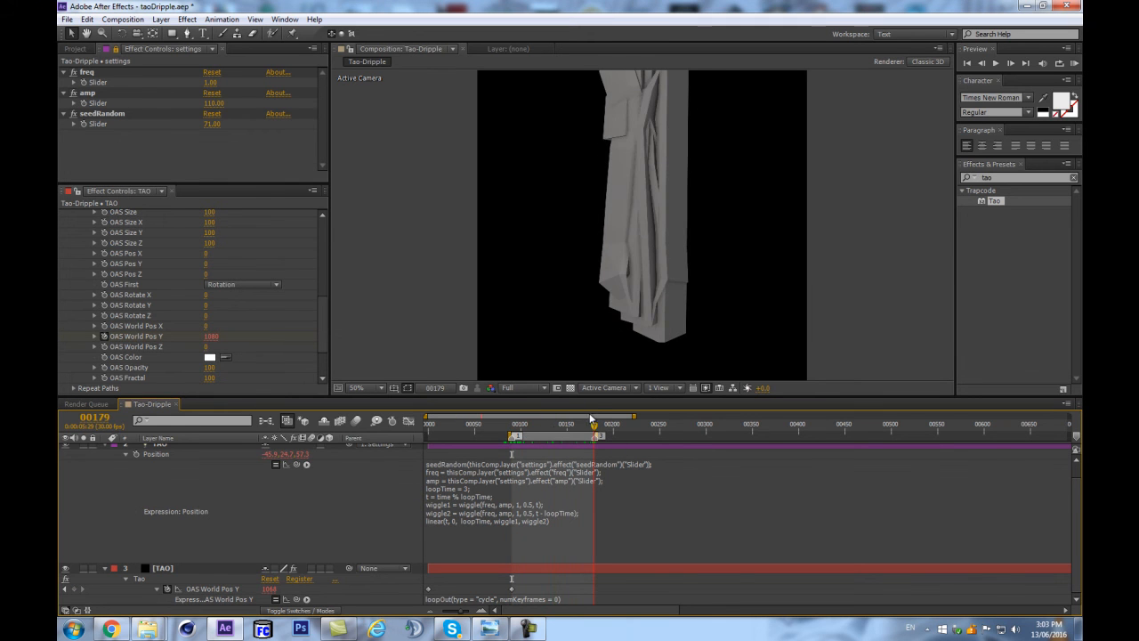
{"action": "key", "text": "1"}
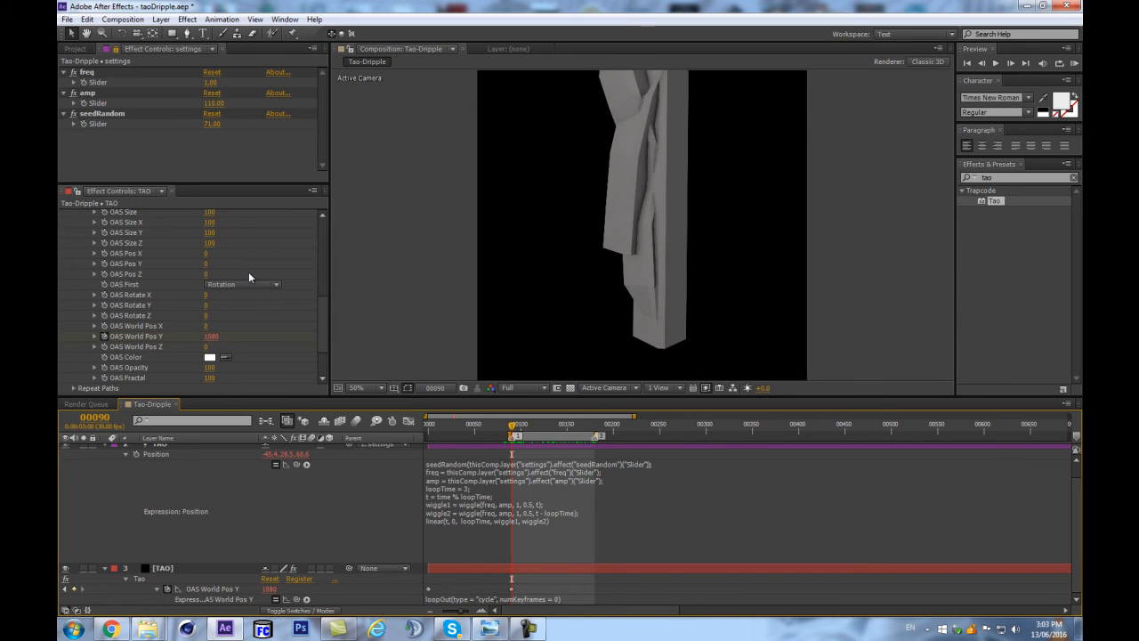
Raise the Tao effect's Segments value to 248 in its Segment settings.
{"action": "scroll", "coordinate": [249, 273], "scroll_direction": "up", "scroll_amount": 3}
{"action": "scroll", "coordinate": [237, 287], "scroll_direction": "up", "scroll_amount": 3}
{"action": "scroll", "coordinate": [223, 271], "scroll_direction": "up", "scroll_amount": 5}
{"action": "scroll", "coordinate": [192, 292], "scroll_direction": "up", "scroll_amount": 1}
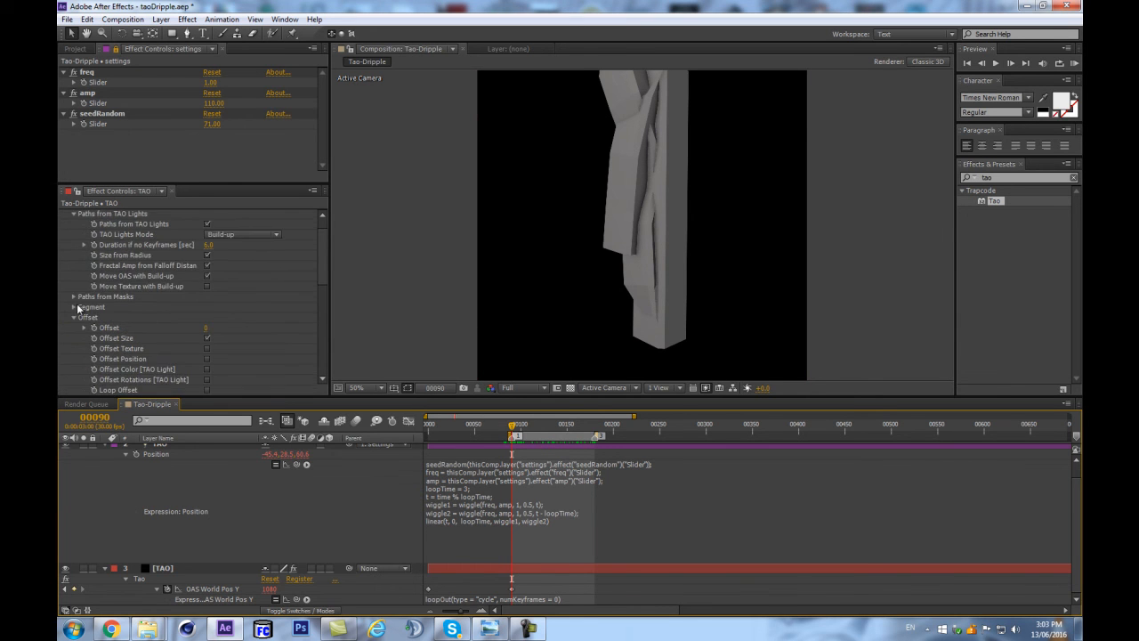
{"action": "left_click", "coordinate": [75, 309]}
{"action": "left_click_drag", "start_coordinate": [207, 235], "coordinate": [334, 225]}
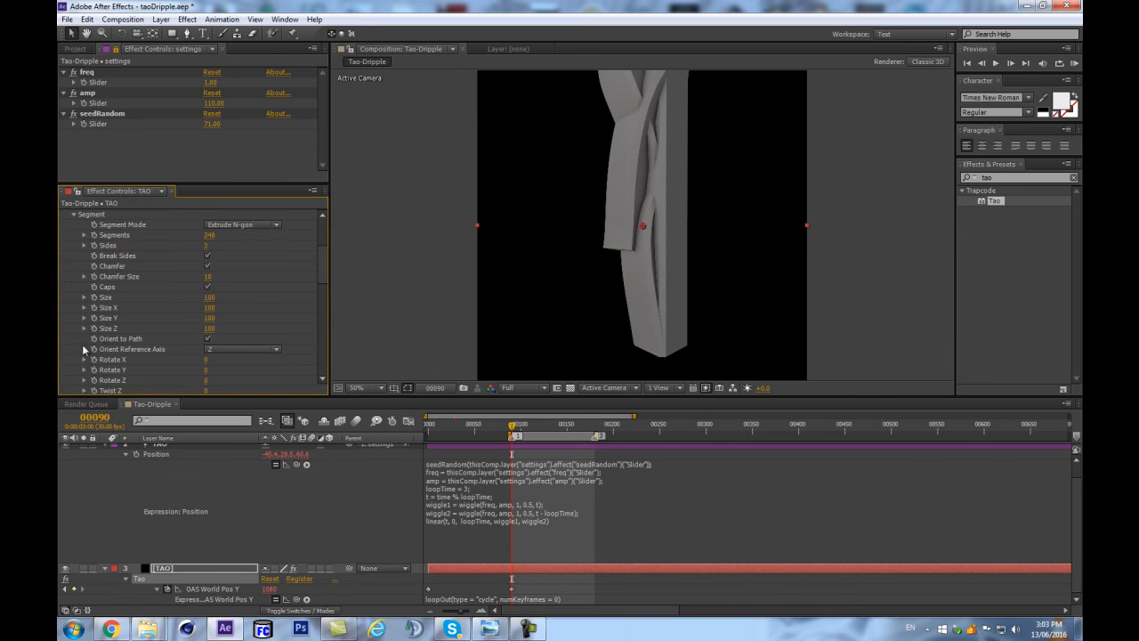
Keyframe OAS Size from 100 at about frame 76 to 0 at frame 84.
{"action": "scroll", "coordinate": [112, 280], "scroll_direction": "down", "scroll_amount": 5}
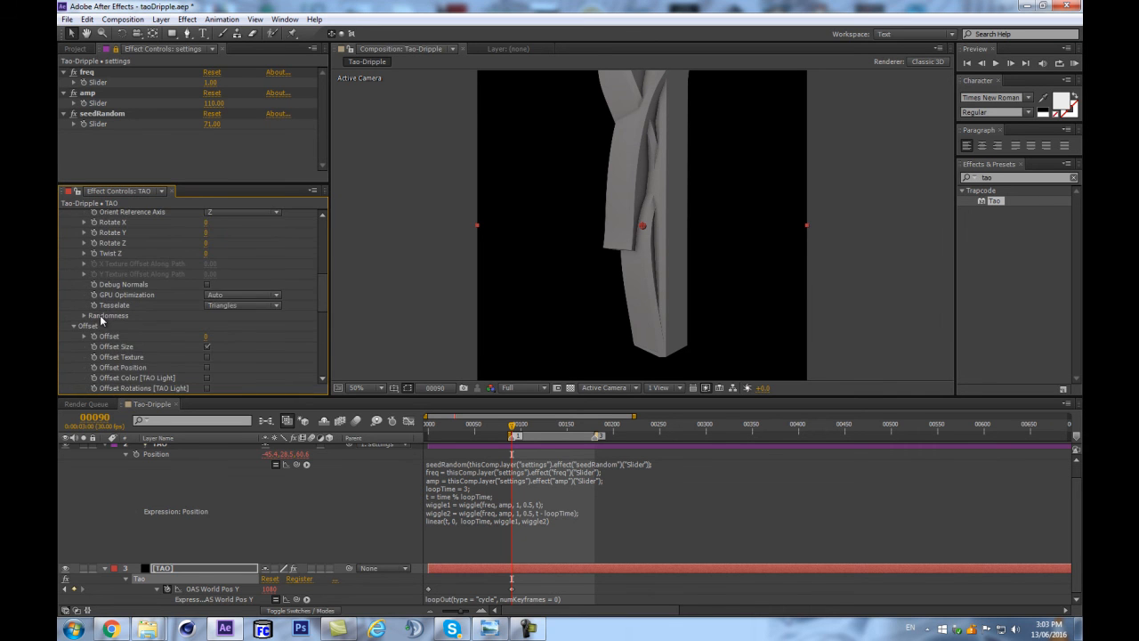
{"action": "left_click", "coordinate": [104, 302]}
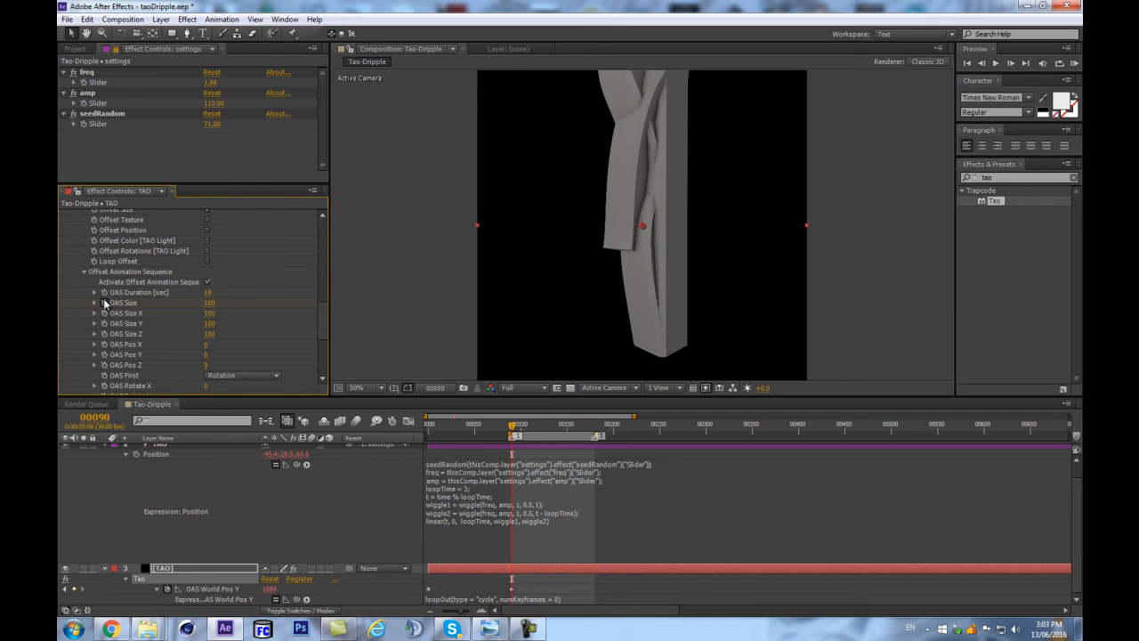
{"action": "left_click", "coordinate": [104, 303]}
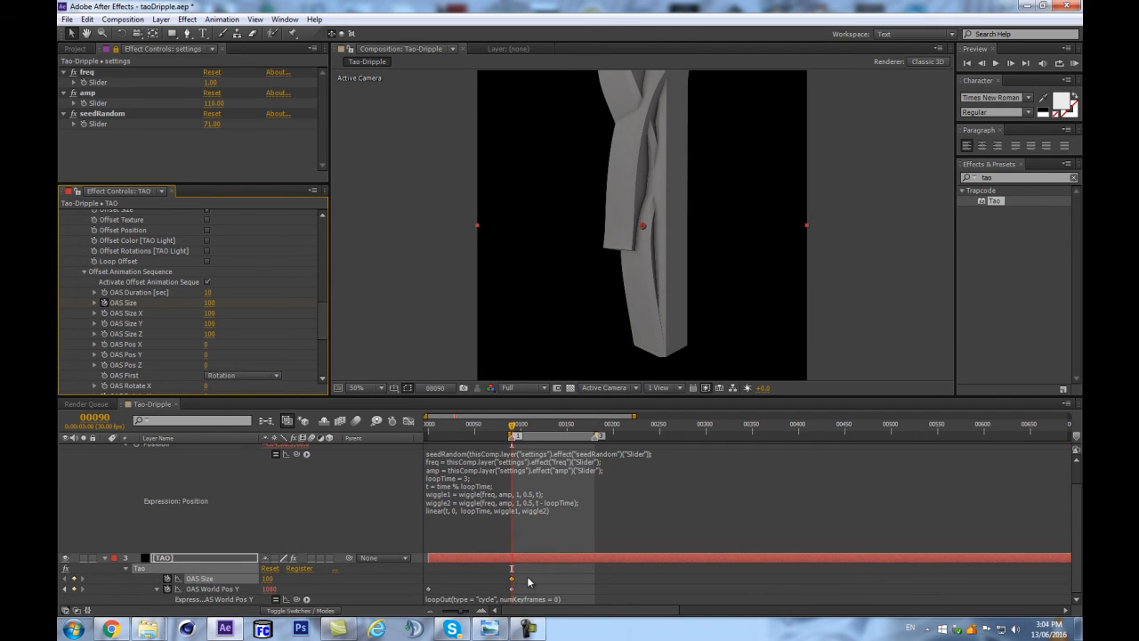
{"action": "left_click_drag", "start_coordinate": [507, 583], "coordinate": [498, 582]}
{"action": "left_click_drag", "start_coordinate": [510, 432], "coordinate": [506, 432]}
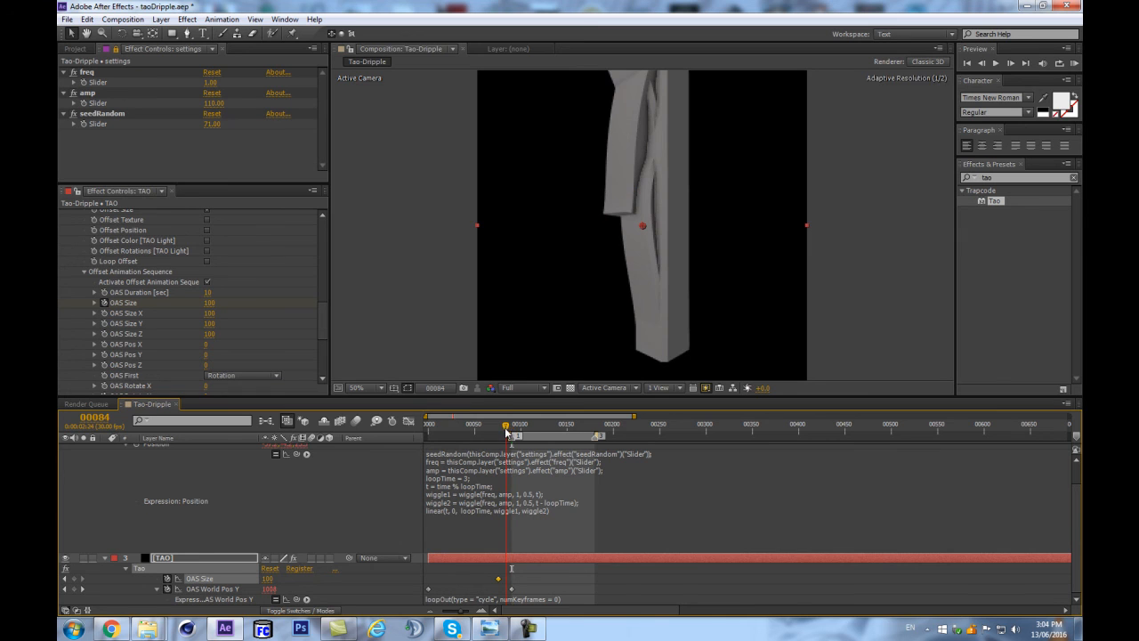
{"action": "left_click", "coordinate": [210, 303]}
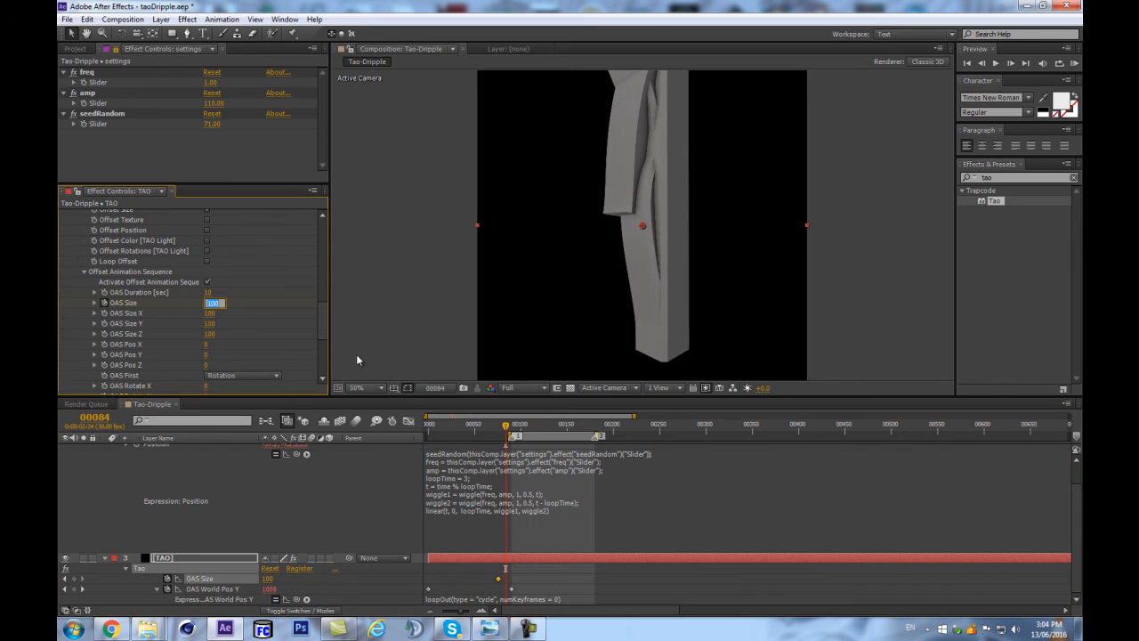
{"action": "type", "text": "0"}
{"action": "key", "text": "Return"}
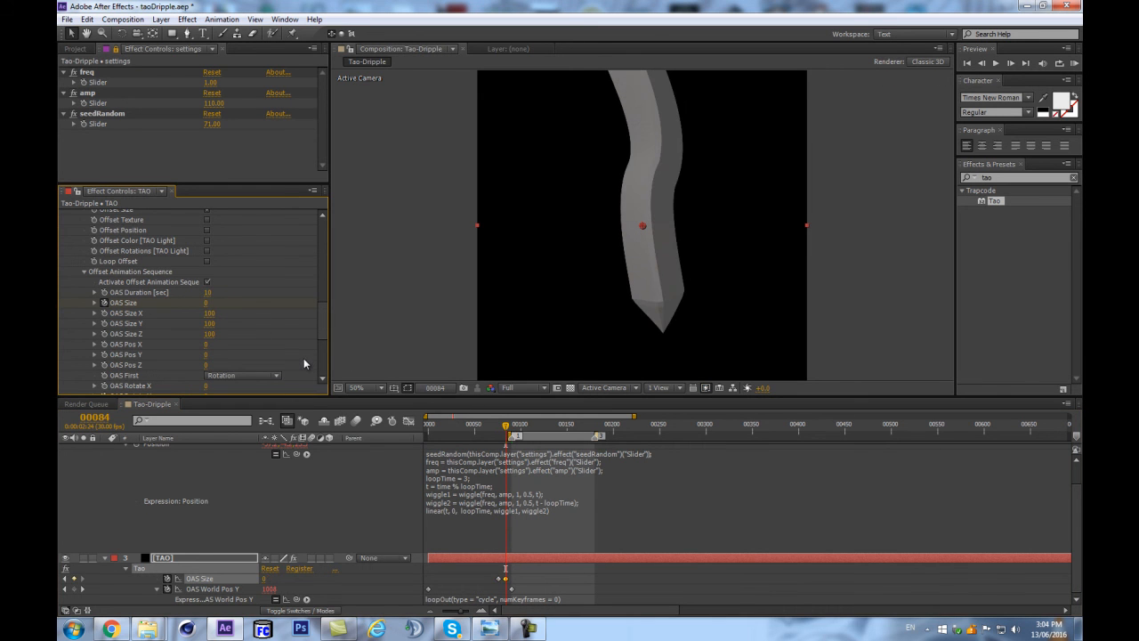
Add OAS Size keyframes of 0 at frame 90 and 100 at frame 0.
{"action": "key", "text": "equal"}
{"action": "key", "text": "equal"}
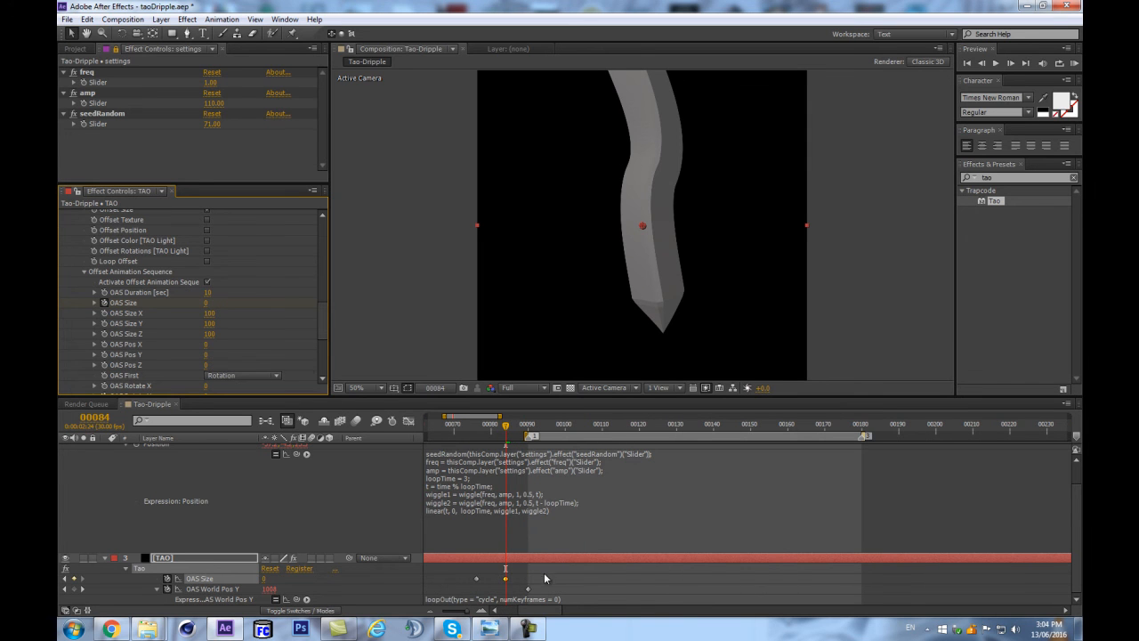
{"action": "left_click_drag", "start_coordinate": [533, 579], "coordinate": [470, 593]}
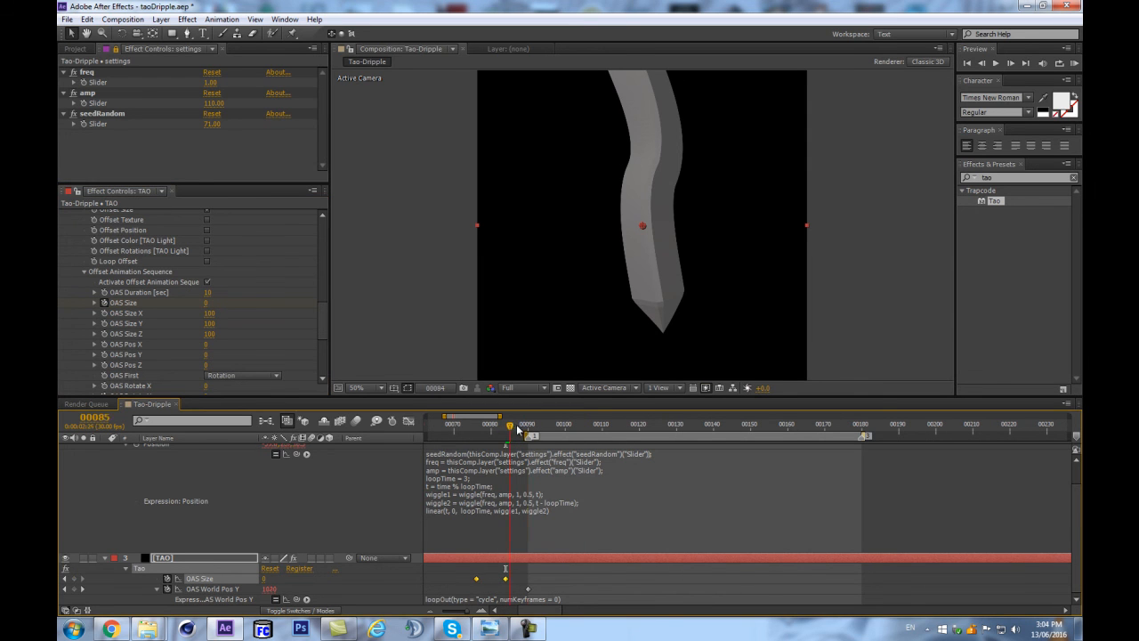
{"action": "left_click_drag", "start_coordinate": [513, 430], "coordinate": [528, 430]}
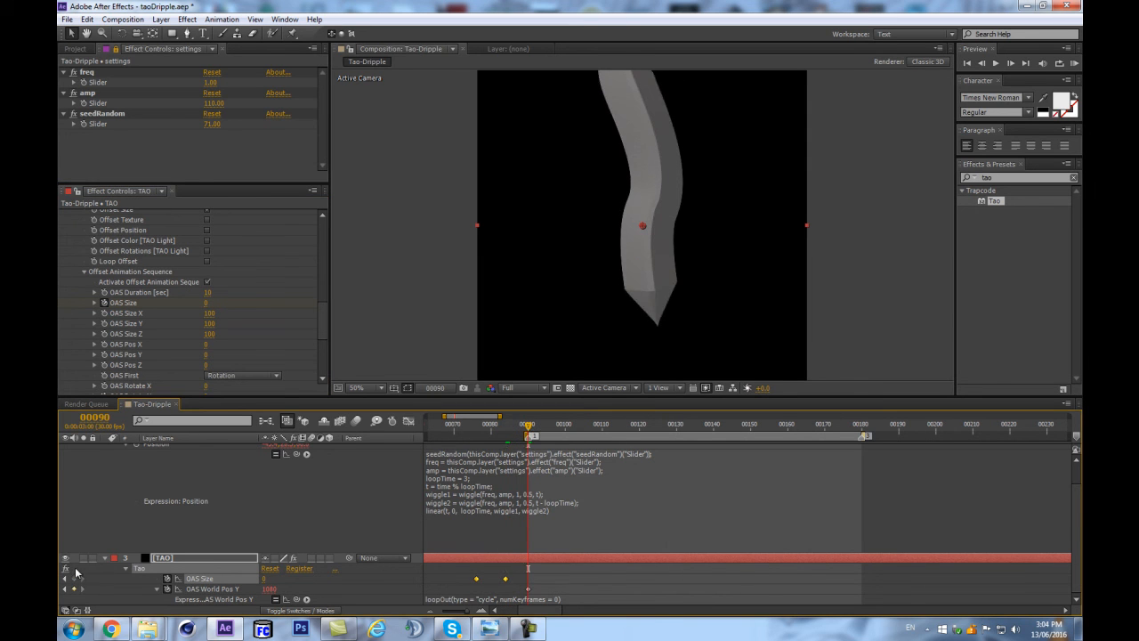
{"action": "key", "text": "minus"}
{"action": "key", "text": "minus"}
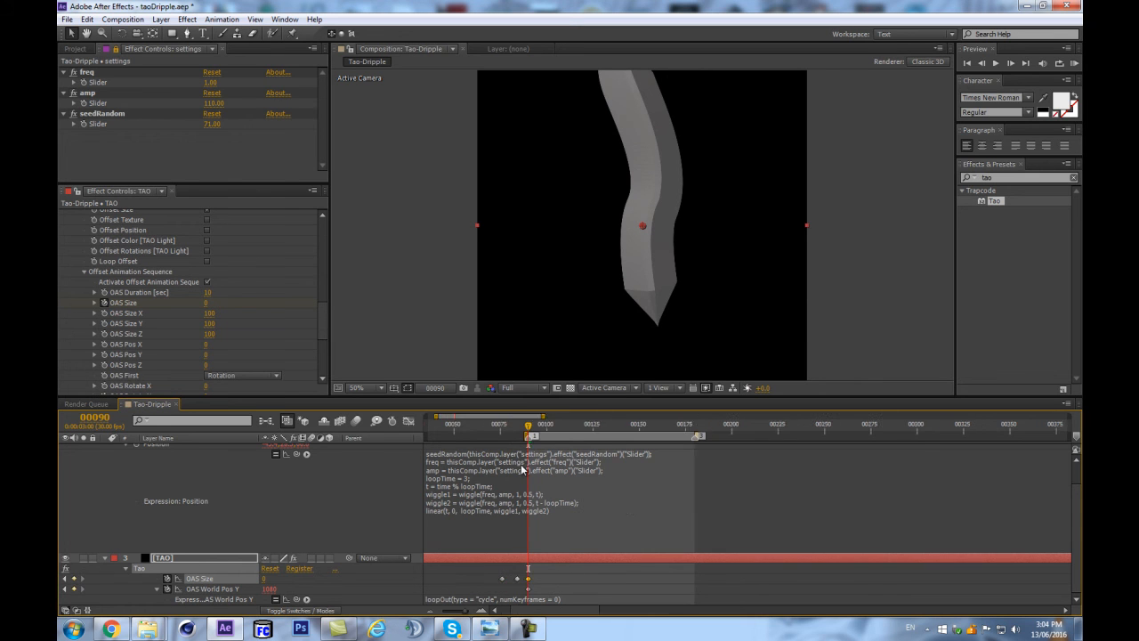
{"action": "left_click", "coordinate": [429, 428]}
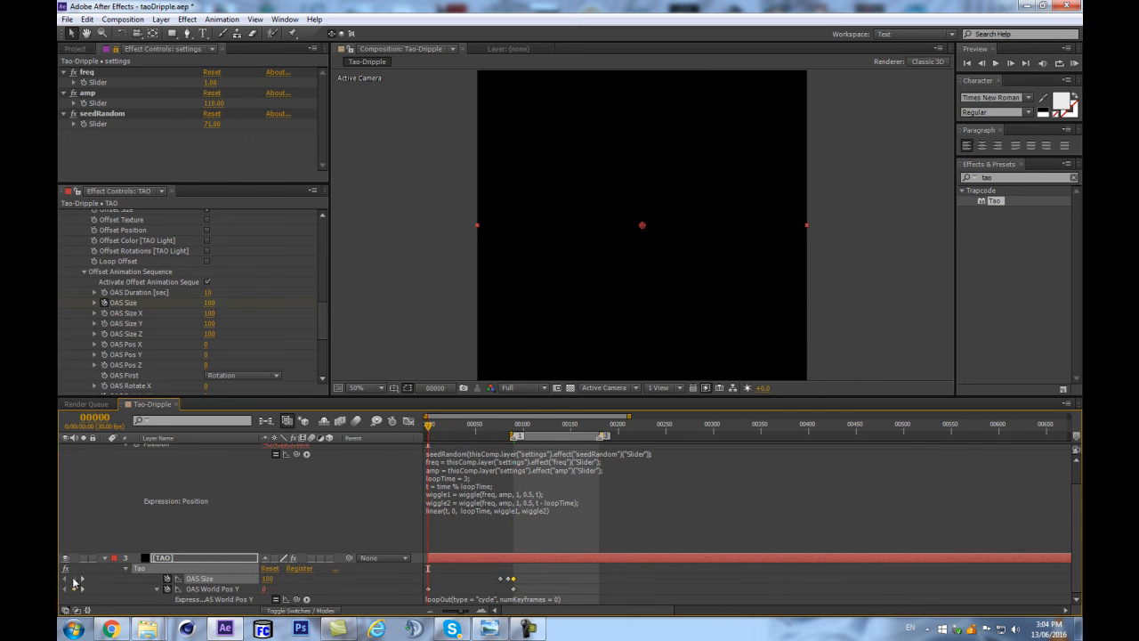
{"action": "left_click_drag", "start_coordinate": [526, 574], "coordinate": [422, 585]}
Copy the loopOut "cycle" expression from OAS World Pos Y to OAS Size.
{"action": "left_click", "coordinate": [496, 598]}
{"action": "key", "text": "ctrl+c"}
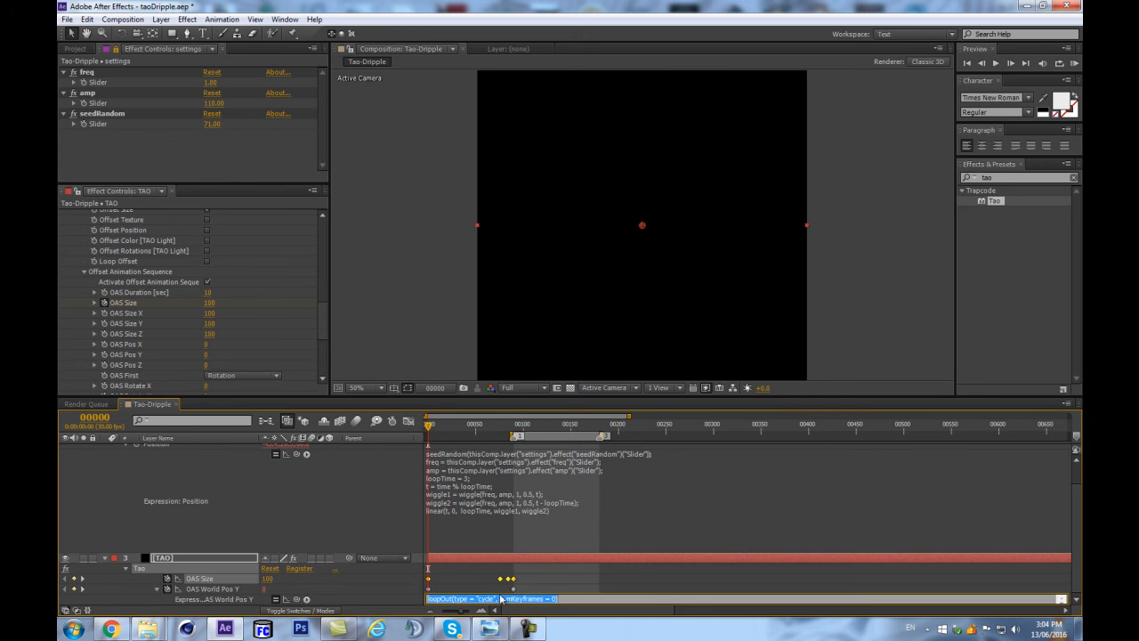
{"action": "left_click", "coordinate": [380, 572]}
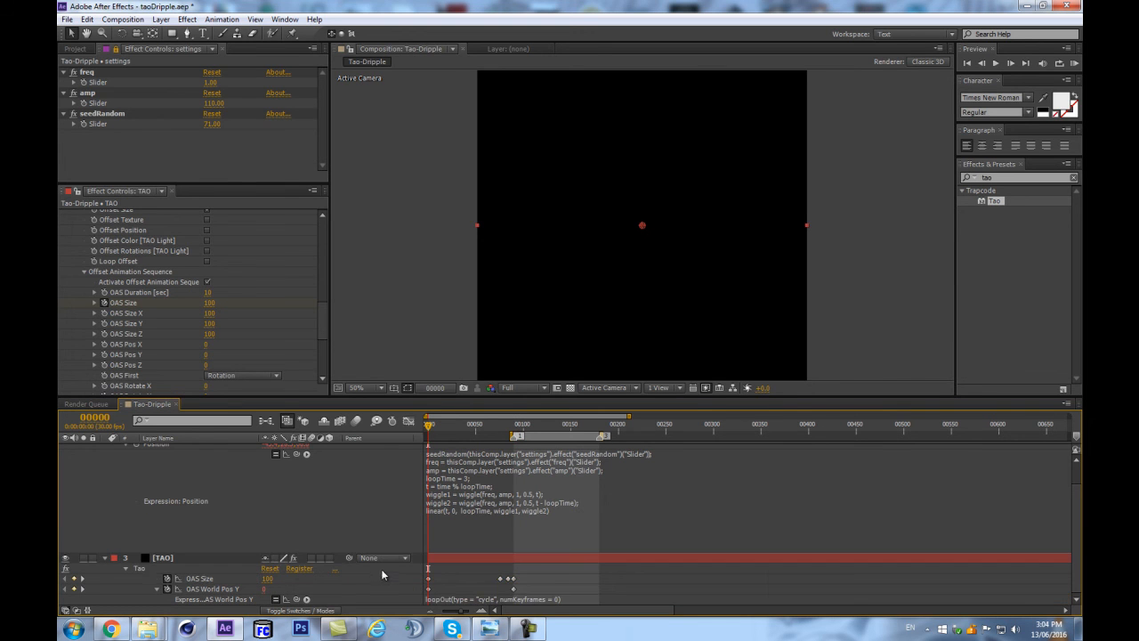
{"action": "left_click", "coordinate": [163, 578], "text": "alt"}
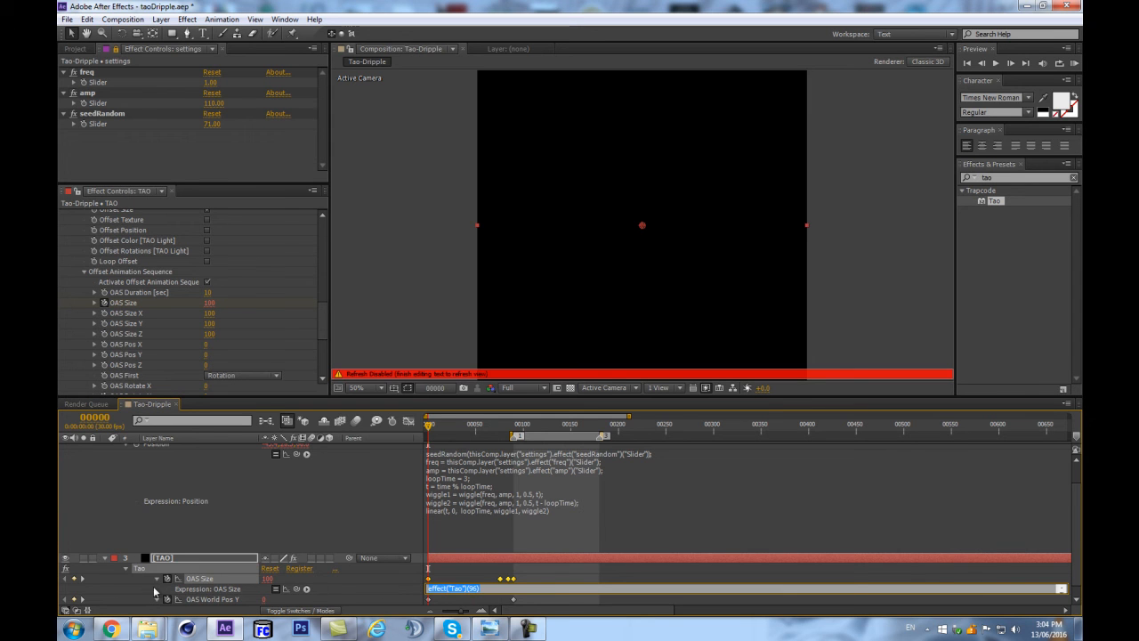
{"action": "key", "text": "ctrl+v"}
{"action": "left_click", "coordinate": [399, 582]}
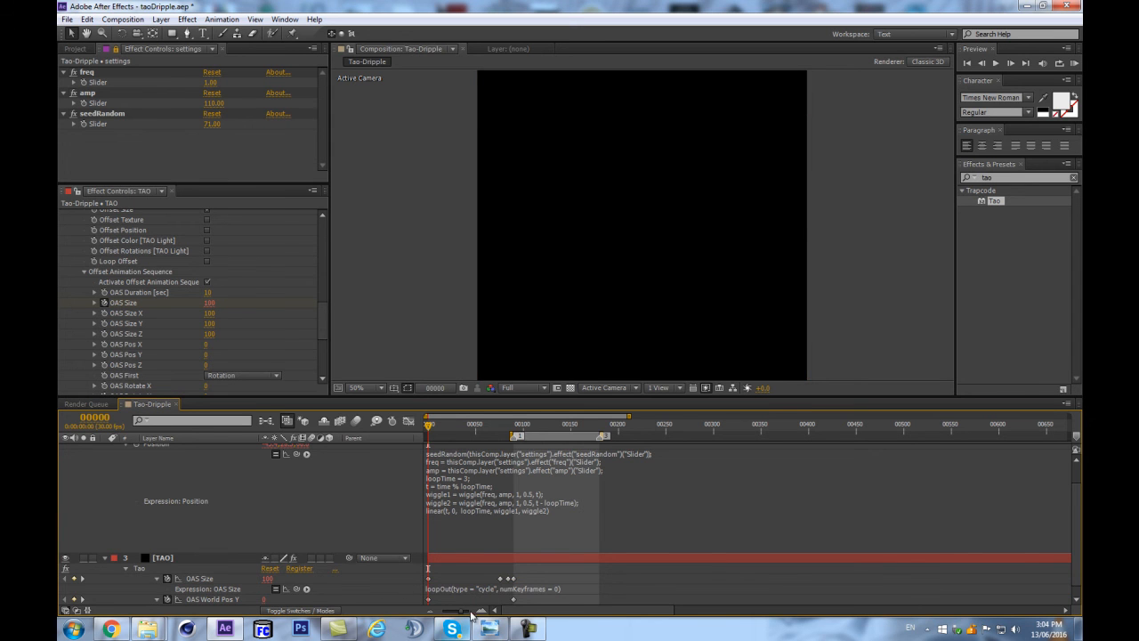
Scrub and play the animation up to frame 160 to examine the stream with OAS Size looping.
{"action": "left_click_drag", "start_coordinate": [499, 431], "coordinate": [570, 433]}
{"action": "key", "text": "space"}
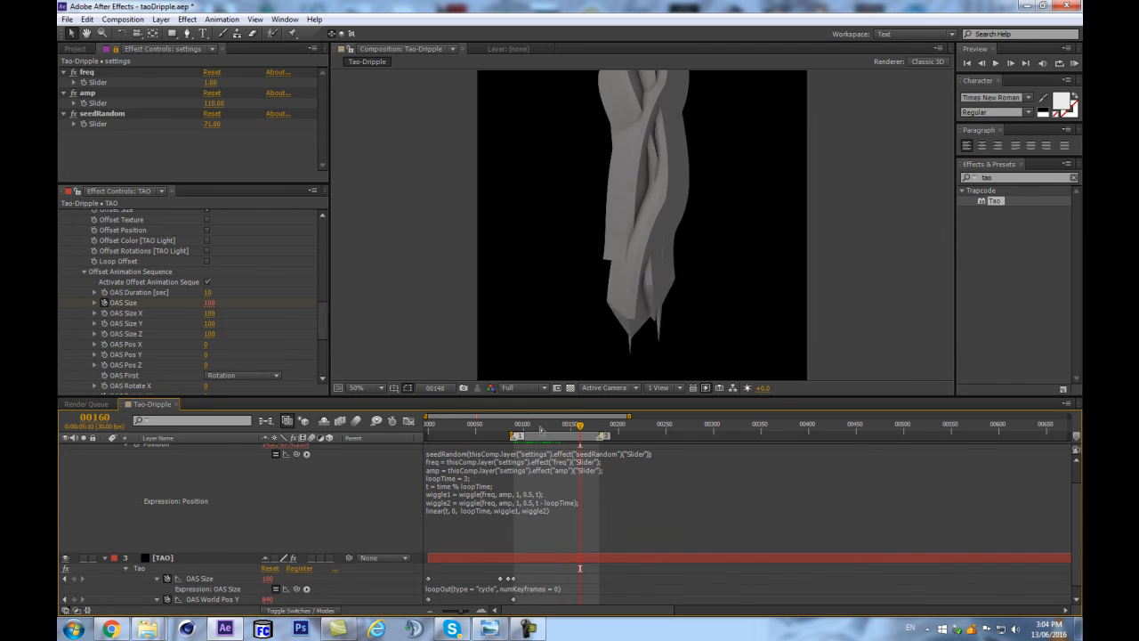
{"action": "key", "text": "space"}
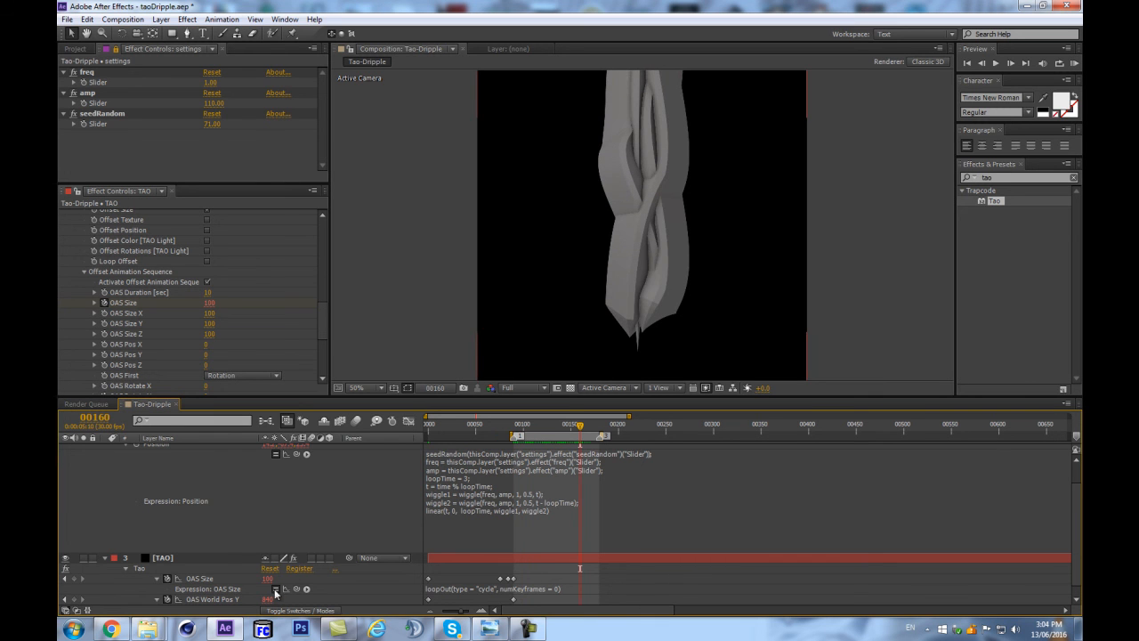
{"action": "left_click", "coordinate": [529, 628]}
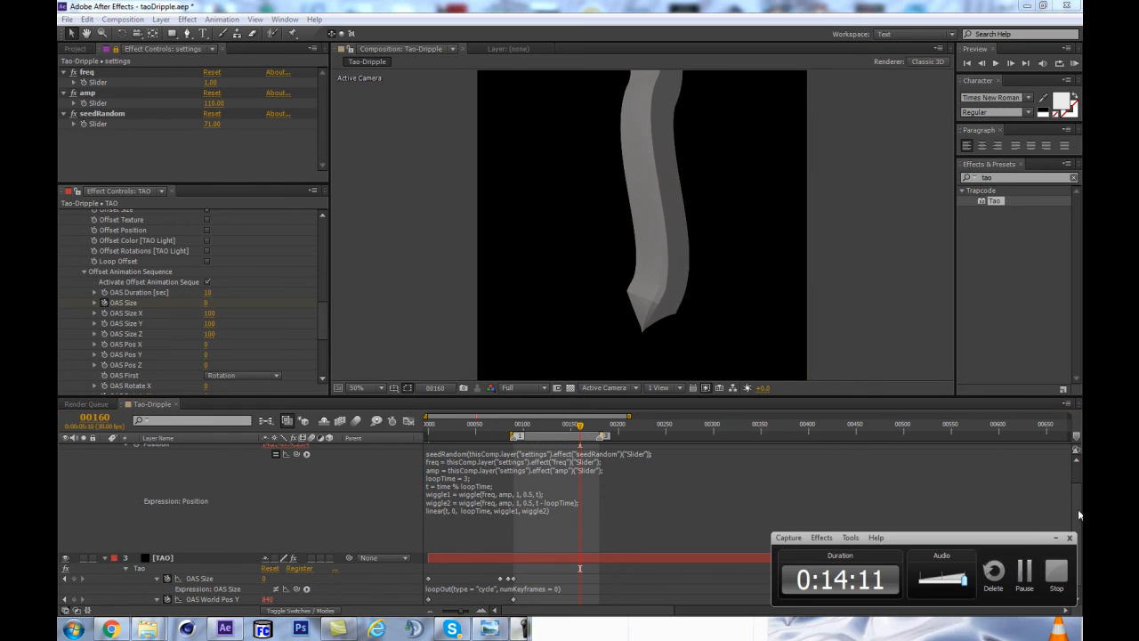
{"action": "left_click", "coordinate": [1023, 569]}
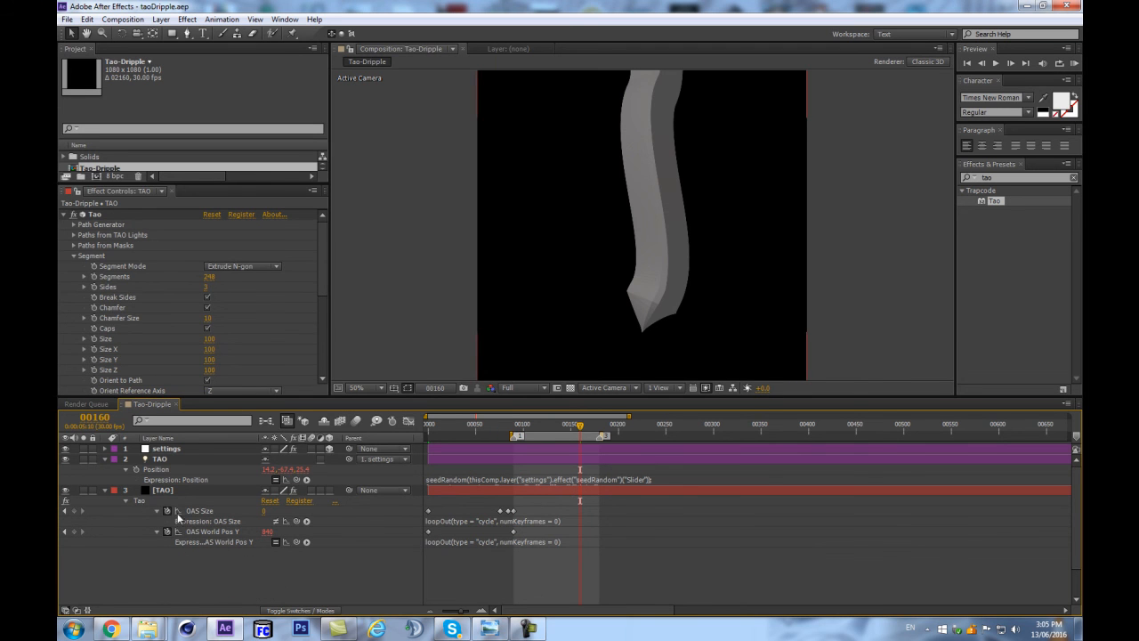
Disable the loopOut expression on OAS Size and scrub to frame 180 to check the stream's tapered tip.
{"action": "left_click", "coordinate": [511, 522]}
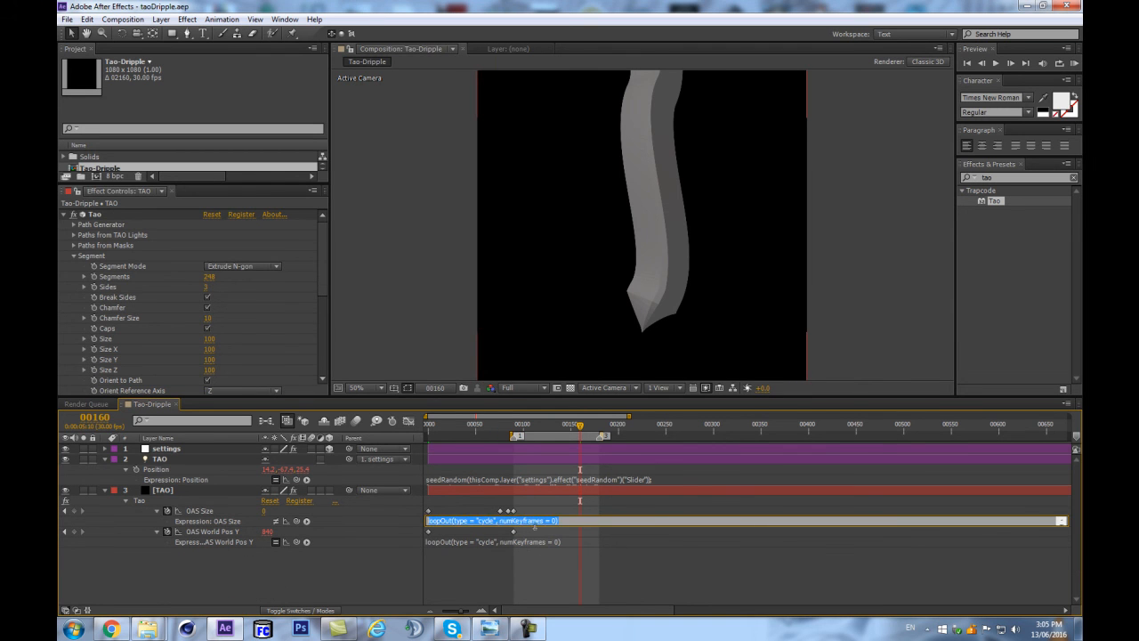
{"action": "left_click", "coordinate": [283, 571]}
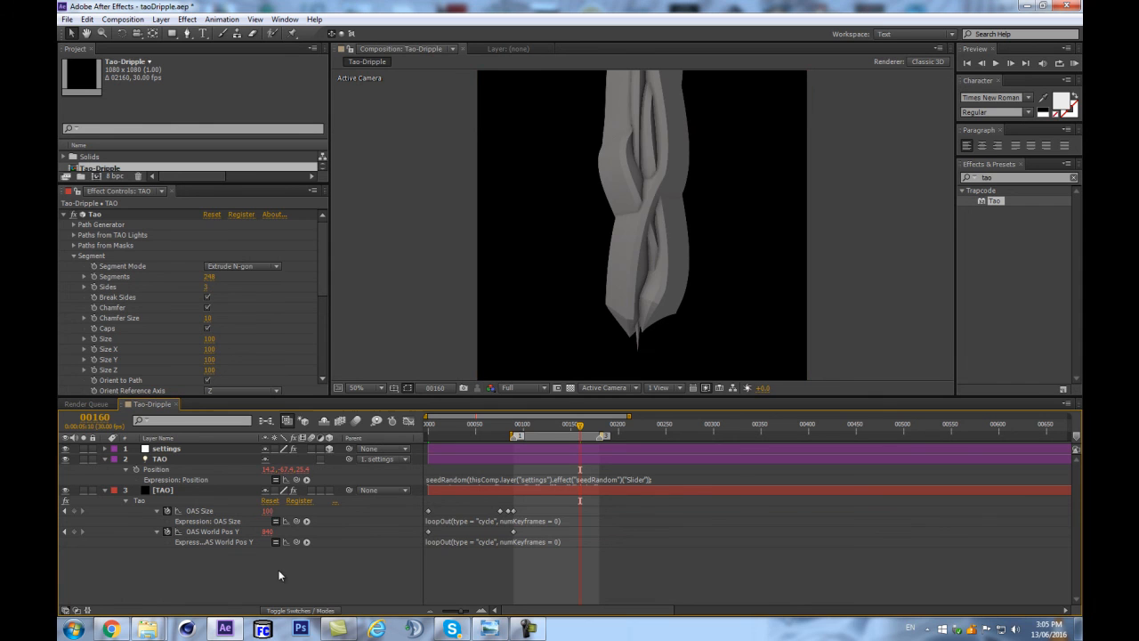
{"action": "left_click", "coordinate": [275, 522]}
{"action": "left_click_drag", "start_coordinate": [524, 434], "coordinate": [598, 431]}
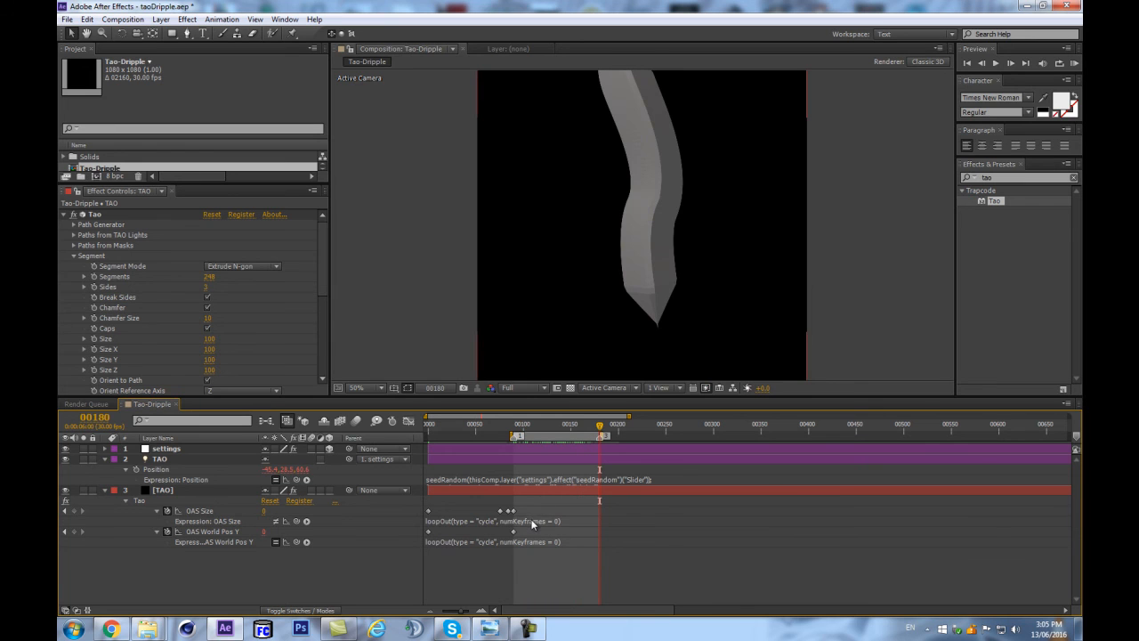
Remove the loopOut expression from OAS Size and scrub to frame 193 to check the stream.
{"action": "left_click", "coordinate": [532, 524]}
{"action": "key", "text": "Delete"}
{"action": "left_click", "coordinate": [399, 566]}
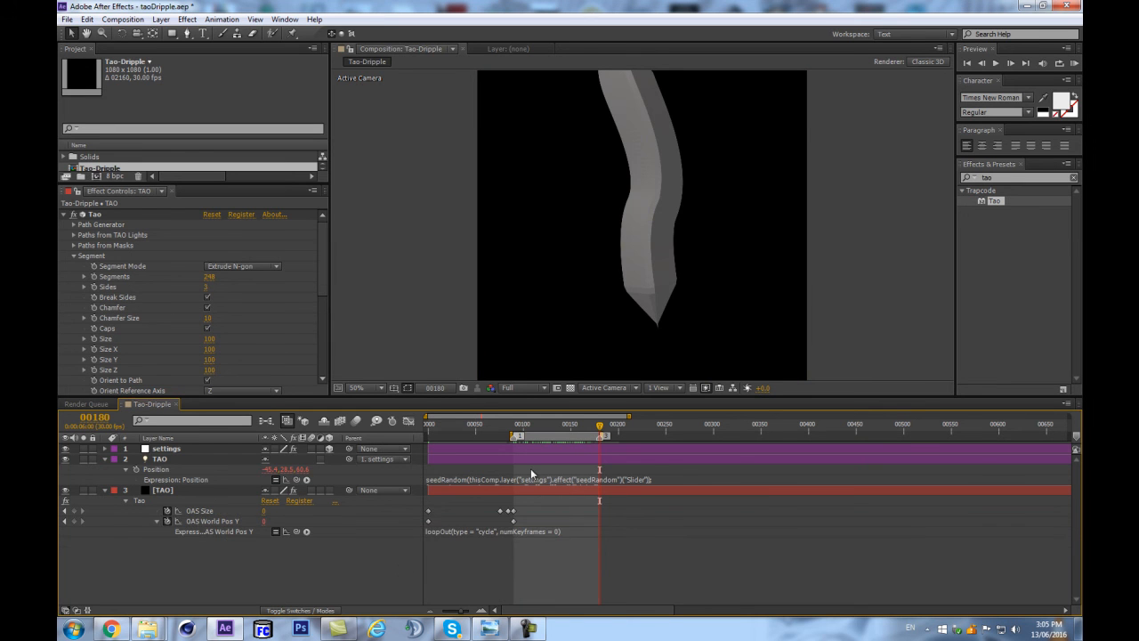
{"action": "left_click_drag", "start_coordinate": [575, 427], "coordinate": [611, 429]}
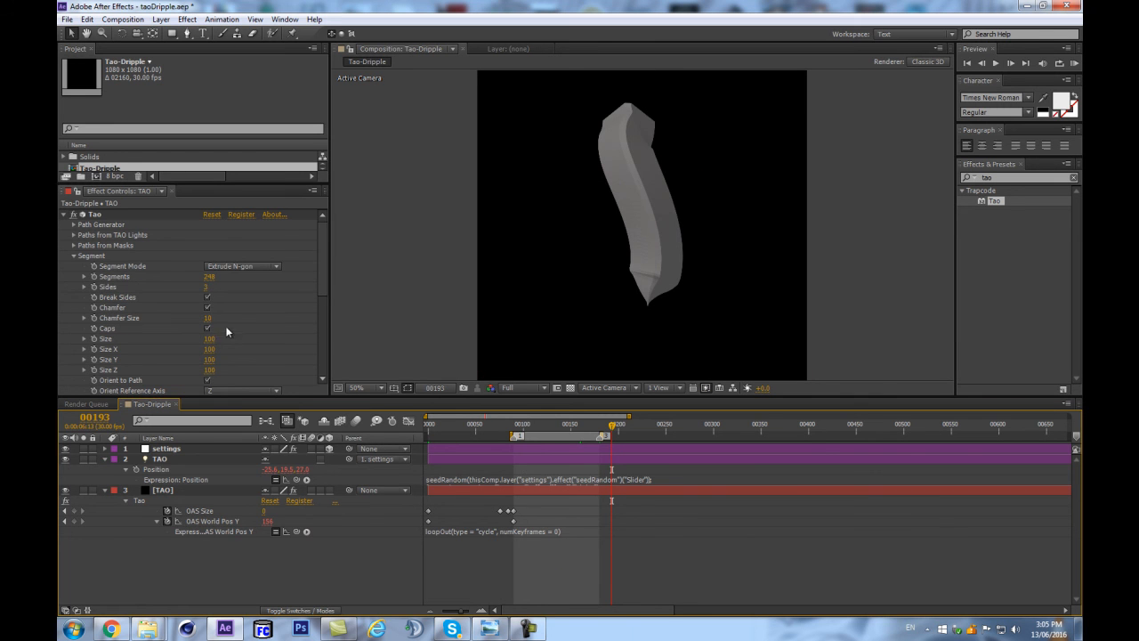
Set the OAS Duration in Tao's Offset Animation Sequence to 6 seconds.
{"action": "scroll", "coordinate": [72, 256], "scroll_direction": "down", "scroll_amount": 5}
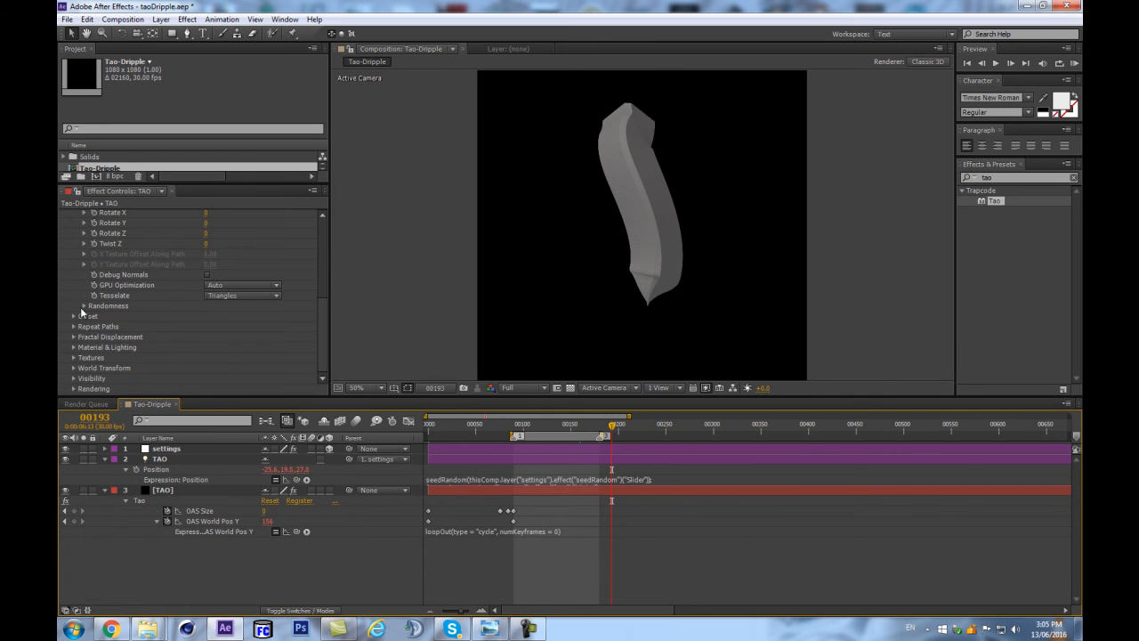
{"action": "scroll", "coordinate": [89, 307], "scroll_direction": "up", "scroll_amount": 2}
{"action": "scroll", "coordinate": [73, 326], "scroll_direction": "down", "scroll_amount": 2}
{"action": "left_click", "coordinate": [74, 315]}
{"action": "scroll", "coordinate": [78, 346], "scroll_direction": "down", "scroll_amount": 3}
{"action": "left_click", "coordinate": [83, 317]}
{"action": "scroll", "coordinate": [142, 326], "scroll_direction": "down", "scroll_amount": 4}
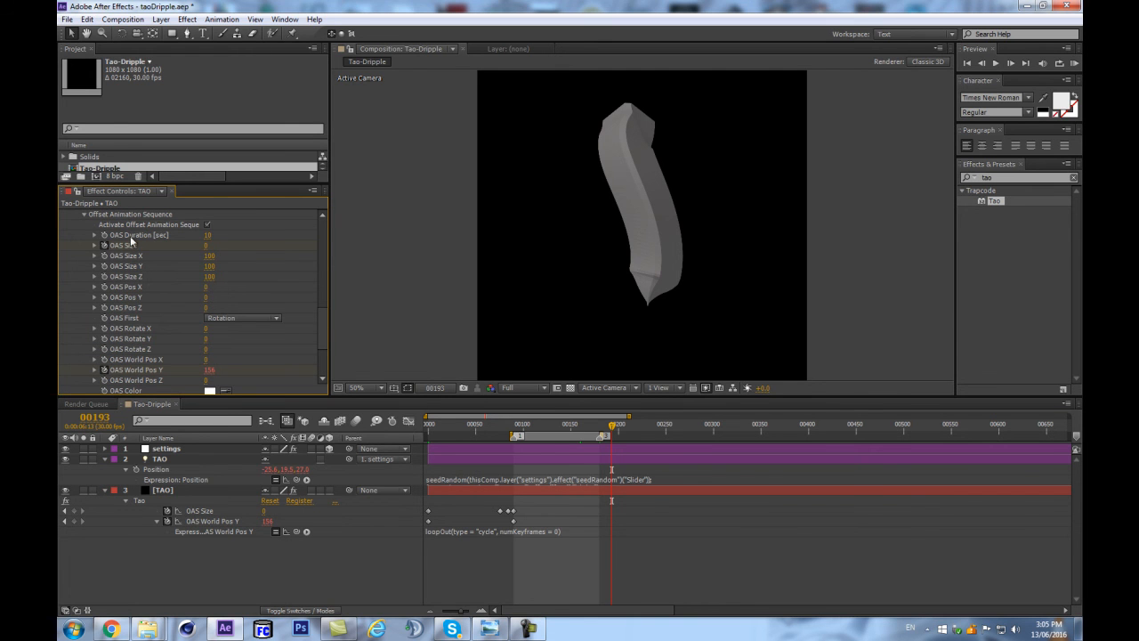
{"action": "left_click", "coordinate": [209, 237]}
{"action": "scroll", "coordinate": [323, 312], "scroll_direction": "up", "scroll_amount": 3}
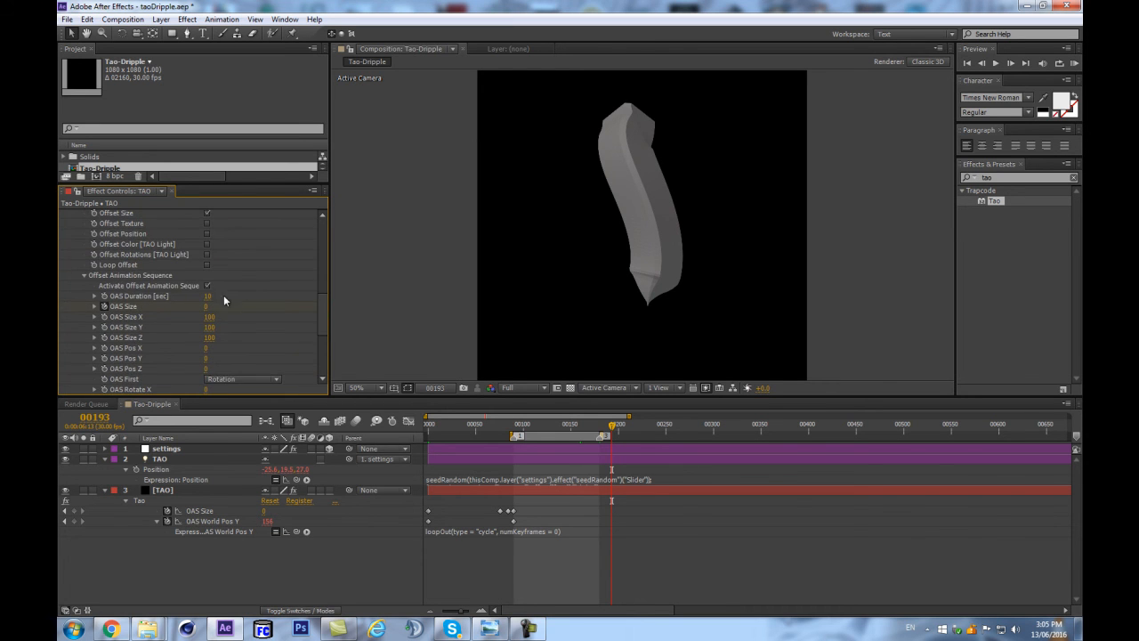
{"action": "type", "text": "6"}
{"action": "key", "text": "Return"}
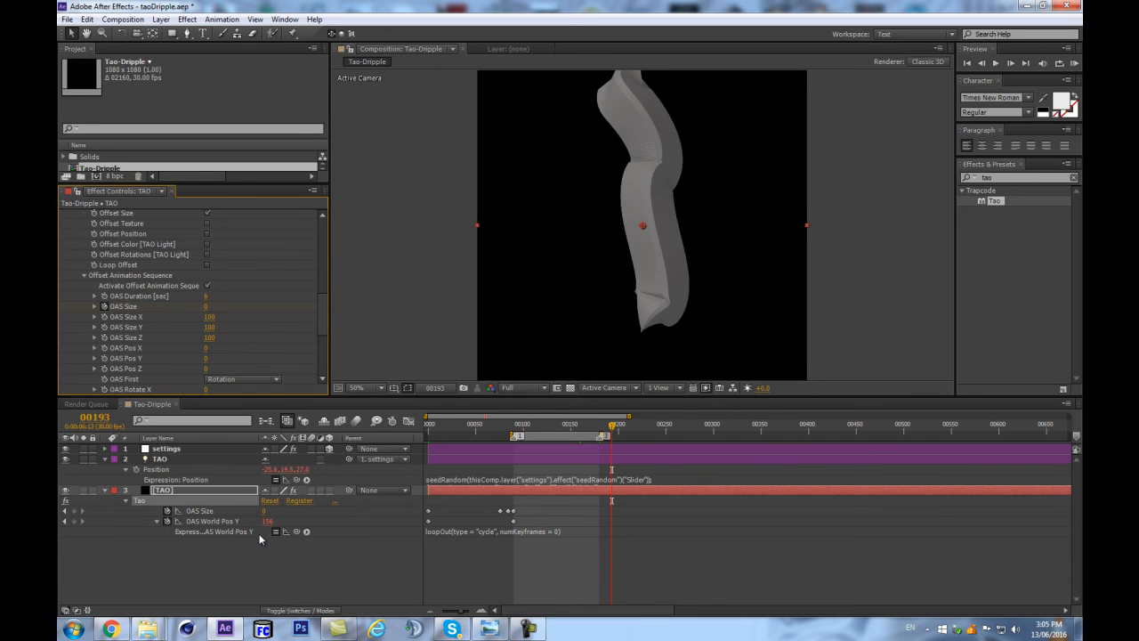
Compare the stream at frames 90 and 180 and preview the work area to check the loop's continuity.
{"action": "left_click_drag", "start_coordinate": [565, 425], "coordinate": [514, 424]}
{"action": "key", "text": "equal"}
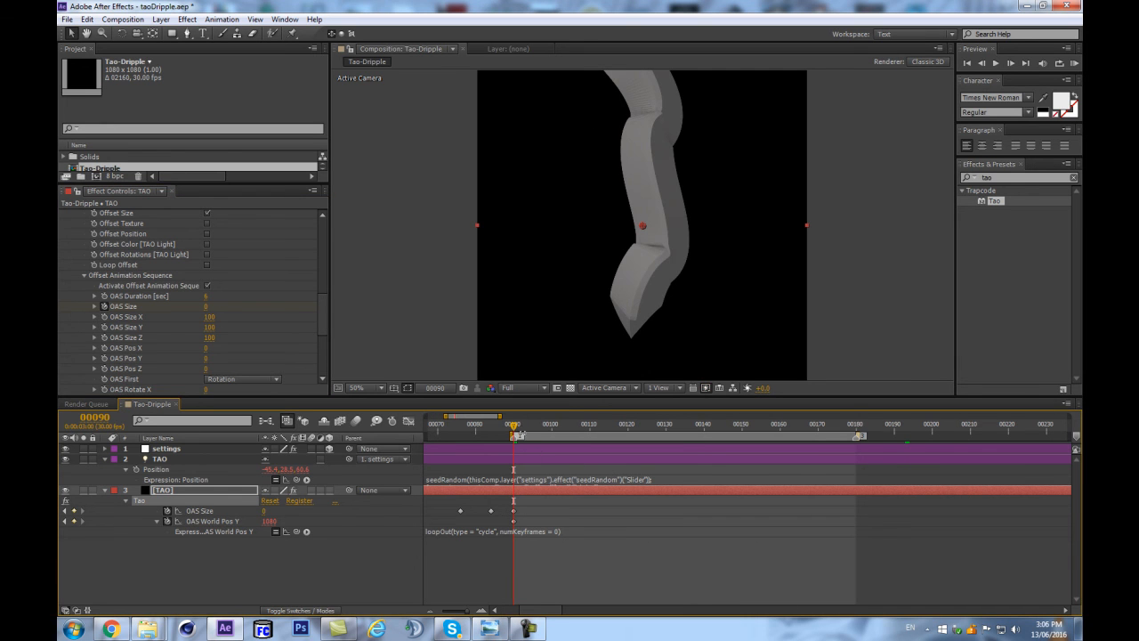
{"action": "key", "text": "shift+End"}
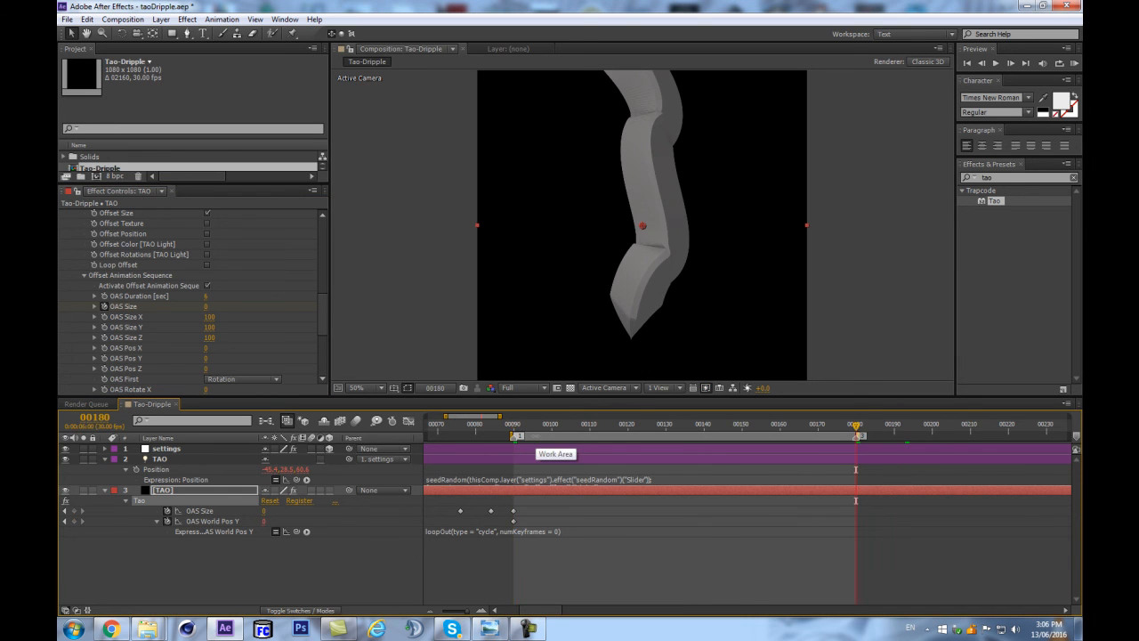
{"action": "key", "text": "shift+Home"}
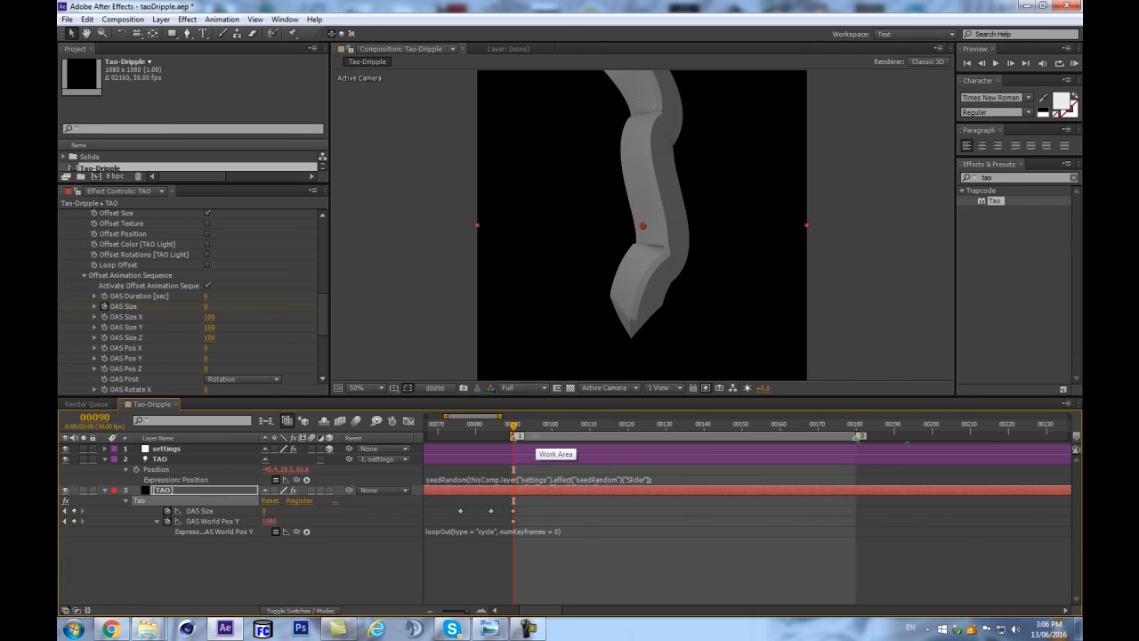
{"action": "scroll", "coordinate": [684, 133], "scroll_direction": "up", "scroll_amount": 1}
{"action": "scroll", "coordinate": [682, 135], "scroll_direction": "down", "scroll_amount": 3}
{"action": "scroll", "coordinate": [678, 142], "scroll_direction": "up", "scroll_amount": 3}
{"action": "scroll", "coordinate": [677, 139], "scroll_direction": "up", "scroll_amount": 1}
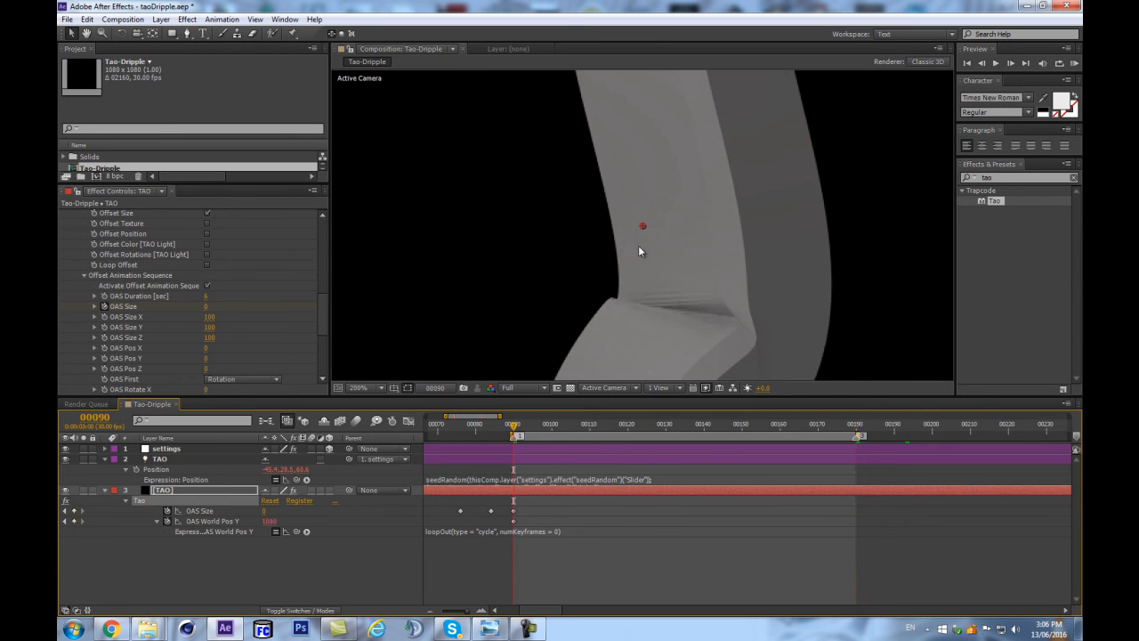
{"action": "key", "text": "shift+Home"}
{"action": "scroll", "coordinate": [667, 266], "scroll_direction": "down", "scroll_amount": 4}
{"action": "scroll", "coordinate": [659, 267], "scroll_direction": "up", "scroll_amount": 3}
{"action": "scroll", "coordinate": [659, 269], "scroll_direction": "down", "scroll_amount": 1}
{"action": "key", "text": "shift+End"}
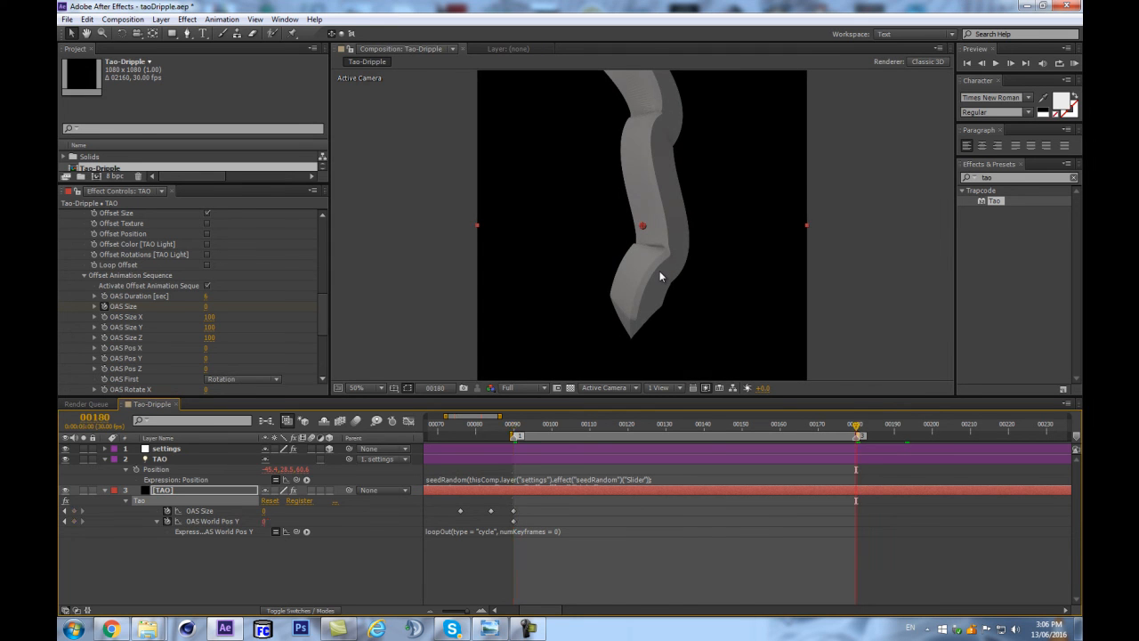
{"action": "scroll", "coordinate": [659, 270], "scroll_direction": "down", "scroll_amount": 2}
{"action": "scroll", "coordinate": [657, 272], "scroll_direction": "up", "scroll_amount": 2}
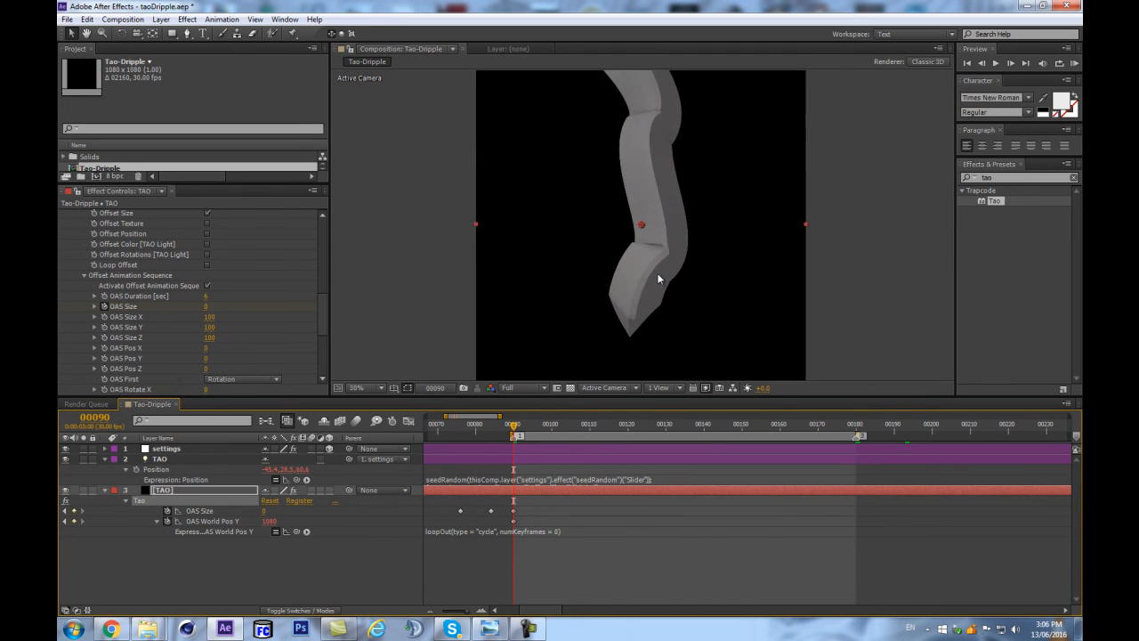
{"action": "scroll", "coordinate": [657, 272], "scroll_direction": "down", "scroll_amount": 1}
{"action": "key", "text": "shift+Home"}
{"action": "key", "text": "KP_0"}
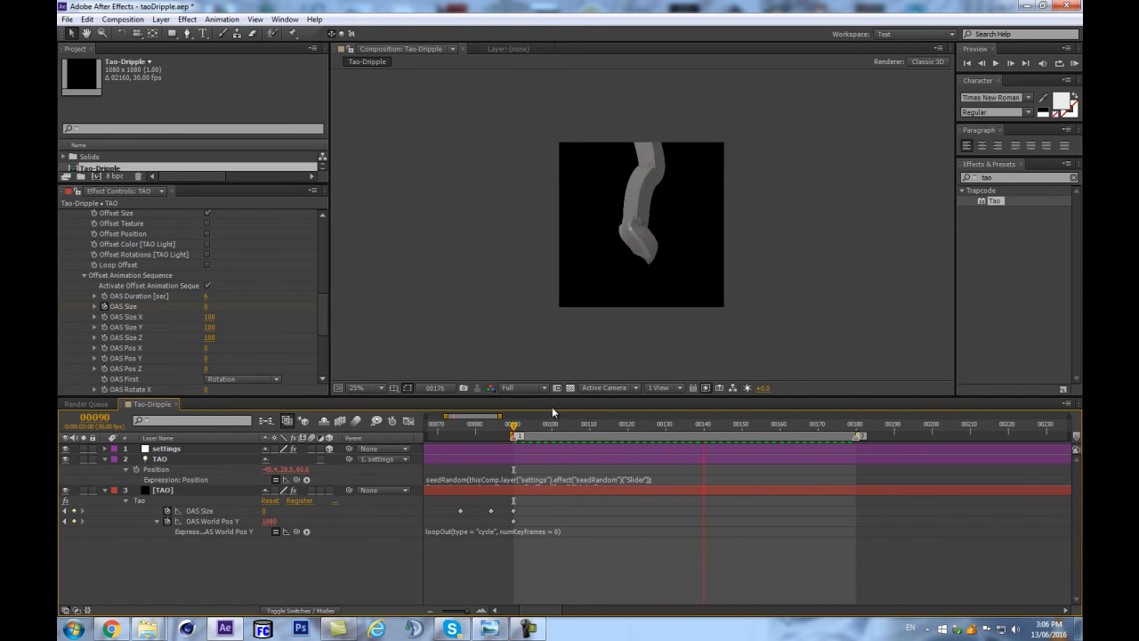
Add an OAS Size keyframe of 100 at frame 68.
{"action": "mouse_move", "coordinate": [515, 428]}
{"action": "left_mouse_down"}
{"action": "mouse_move", "coordinate": [587, 426]}
{"action": "mouse_move", "coordinate": [514, 429]}
{"action": "left_mouse_up"}
{"action": "key", "text": "minus"}
{"action": "key", "text": "minus"}
{"action": "key", "text": "minus"}
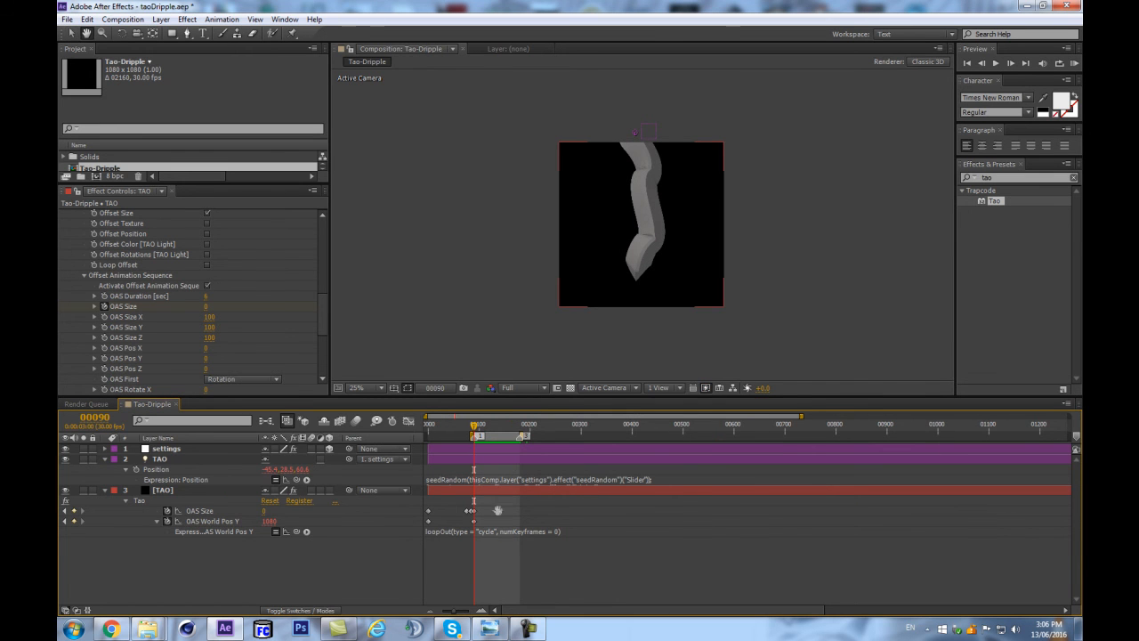
{"action": "key", "text": "equal"}
{"action": "key", "text": "equal"}
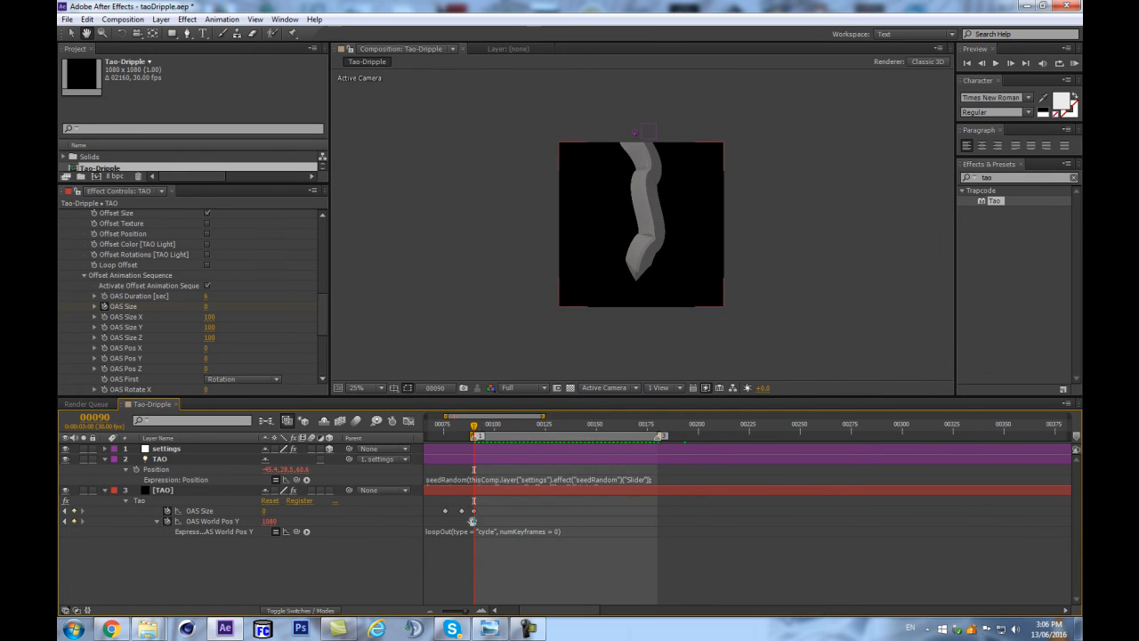
{"action": "left_click_drag", "start_coordinate": [455, 525], "coordinate": [572, 493]}
{"action": "left_click_drag", "start_coordinate": [607, 443], "coordinate": [566, 449]}
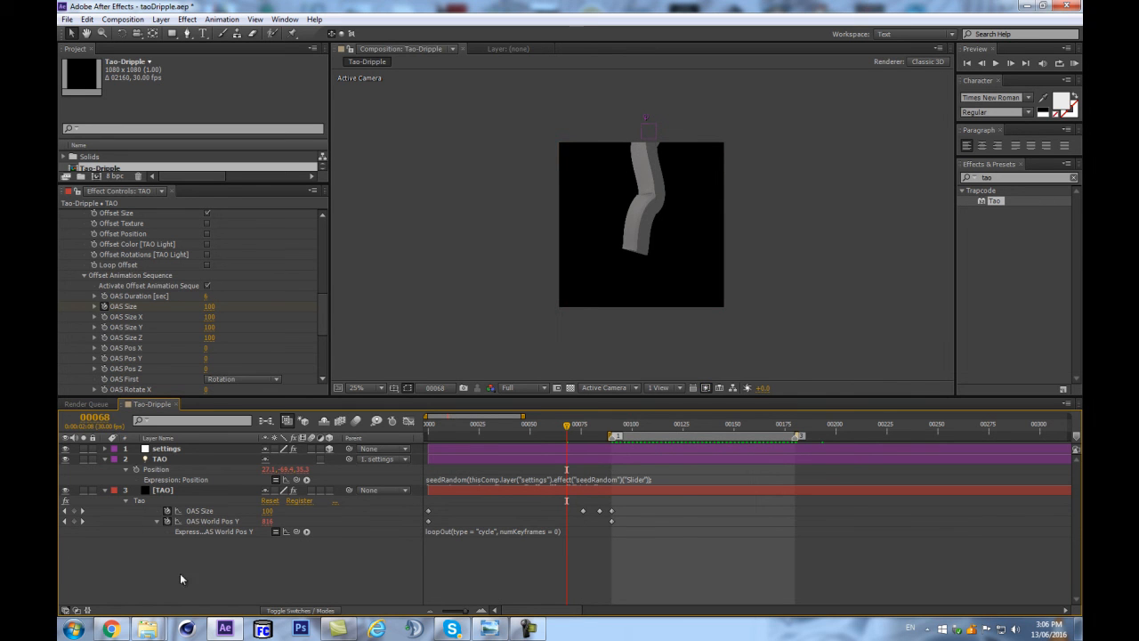
{"action": "left_click", "coordinate": [74, 511]}
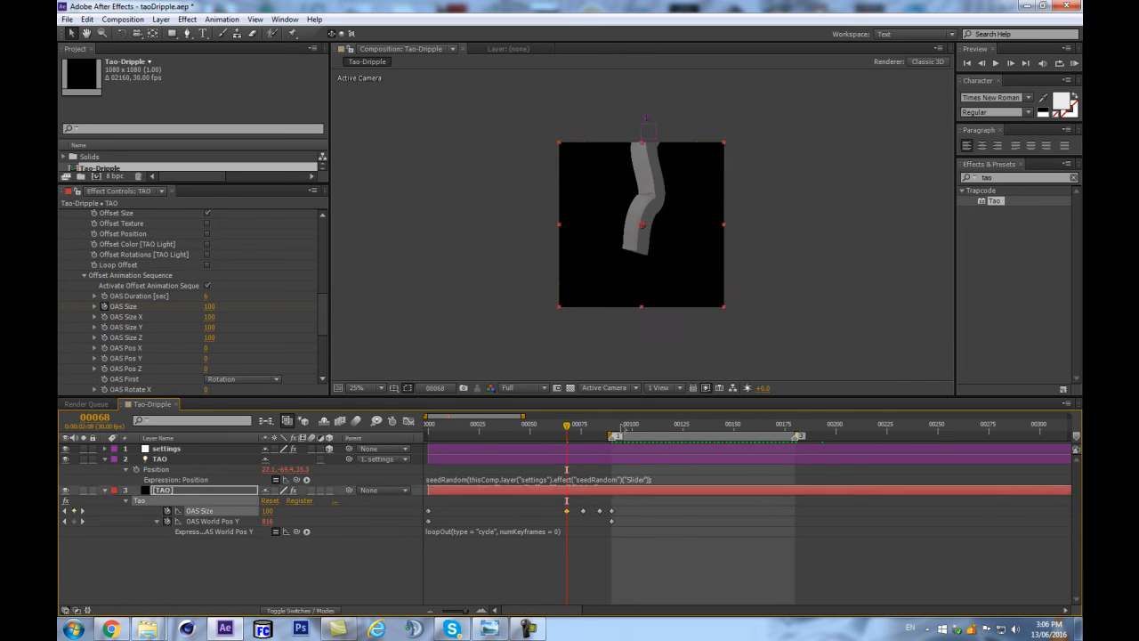
Set OAS Size to 1500 at the frame 76 keyframe to flare the stream's end into a wide pool.
{"action": "left_click", "coordinate": [570, 425]}
{"action": "left_click", "coordinate": [583, 425]}
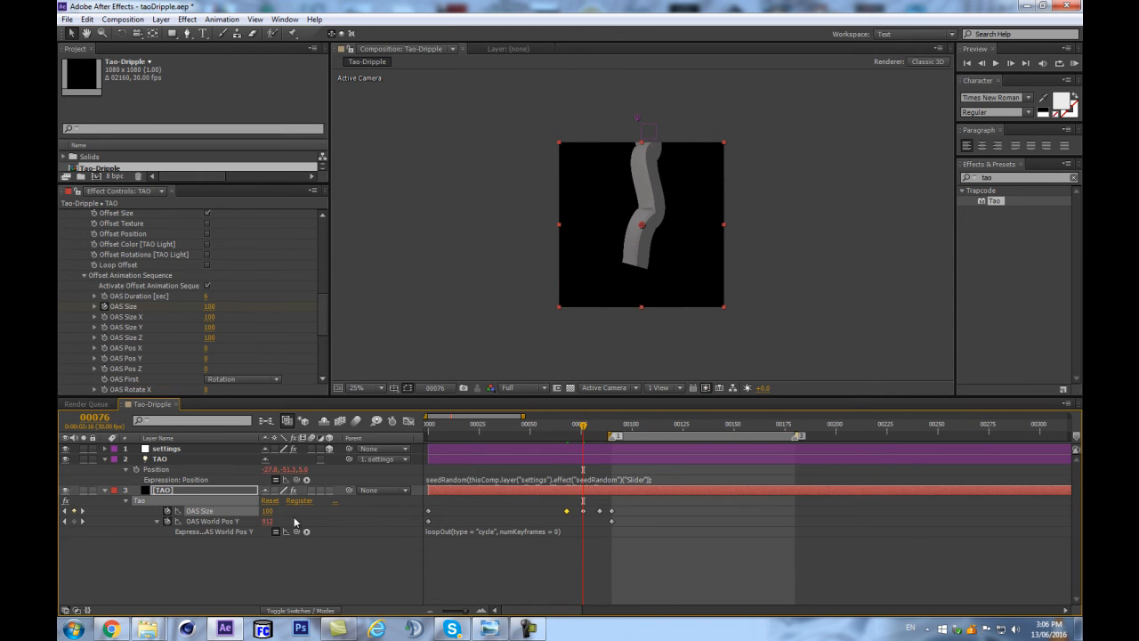
{"action": "left_click_drag", "start_coordinate": [269, 511], "coordinate": [334, 501]}
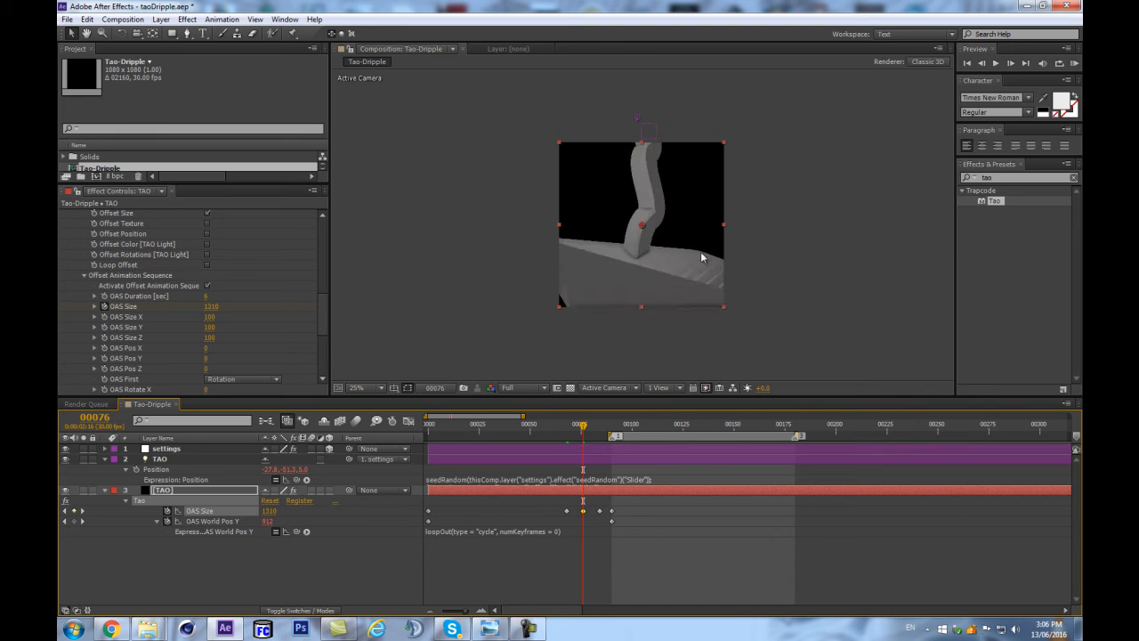
{"action": "key", "text": "period"}
{"action": "left_click_drag", "start_coordinate": [271, 511], "coordinate": [282, 505]}
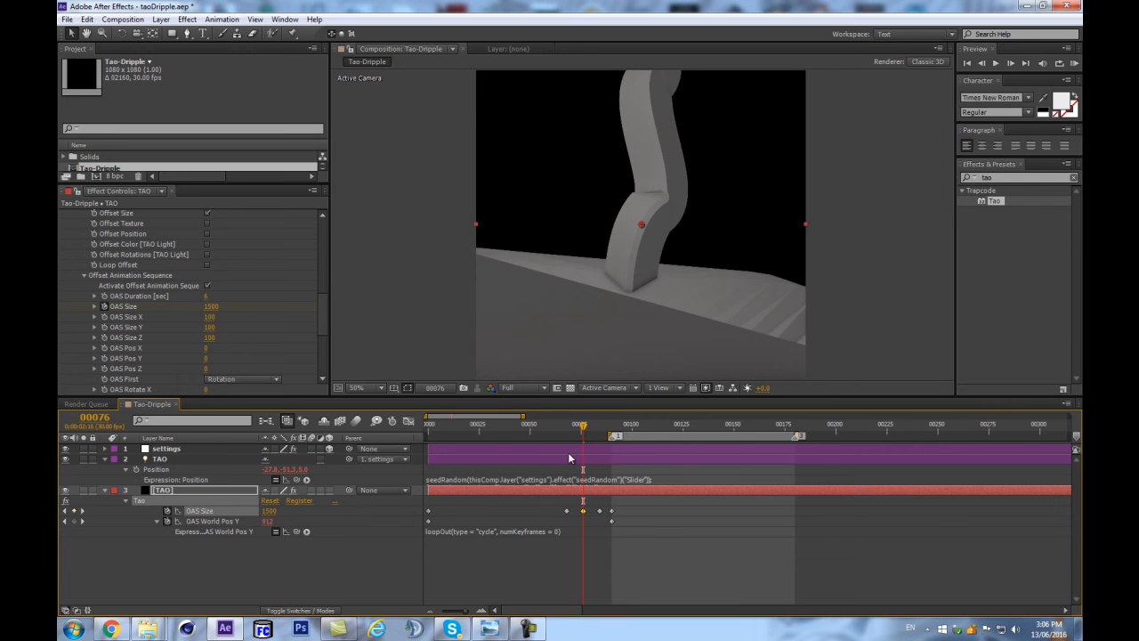
Scrub to frame 117 and preview the animation from frame 90 to examine the flared pool.
{"action": "left_click_drag", "start_coordinate": [549, 430], "coordinate": [667, 397]}
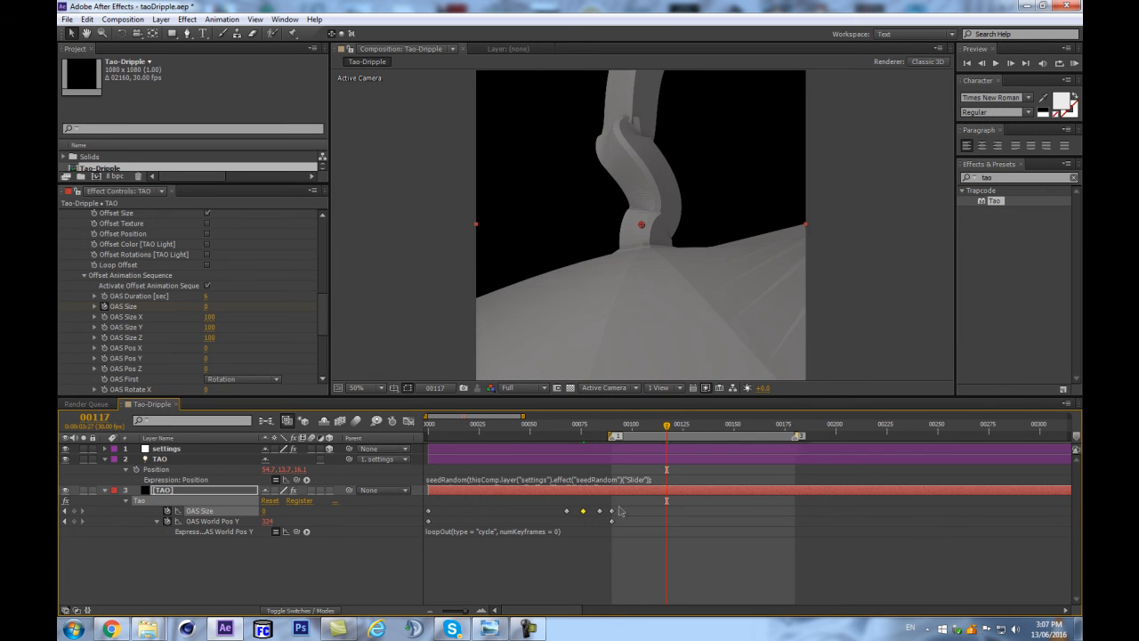
{"action": "key", "text": "j"}
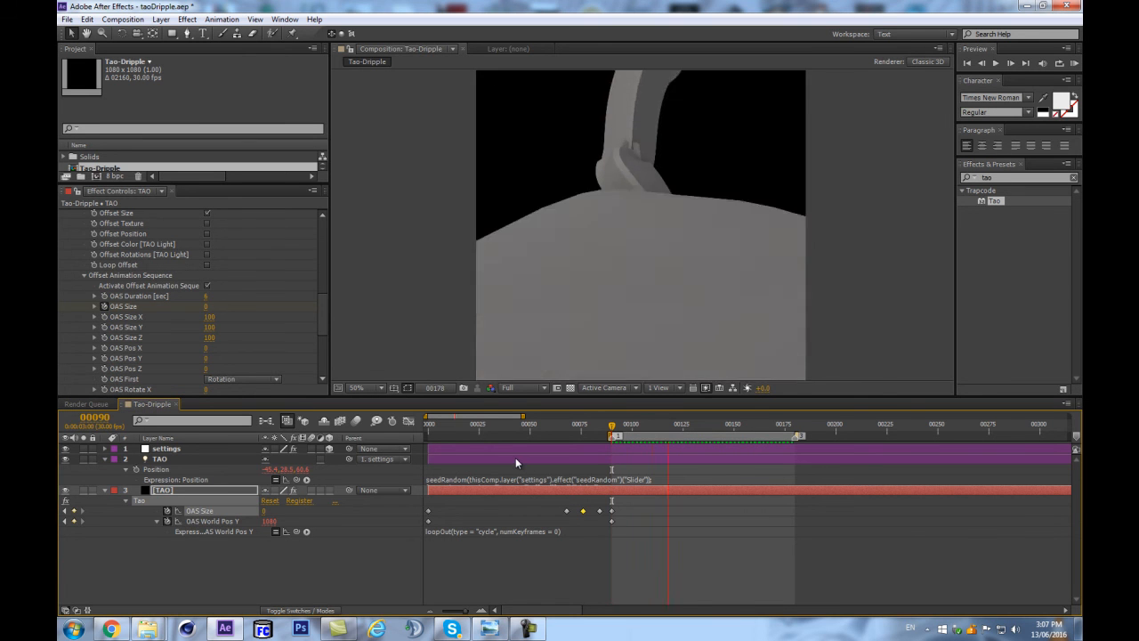
{"action": "key", "text": "space"}
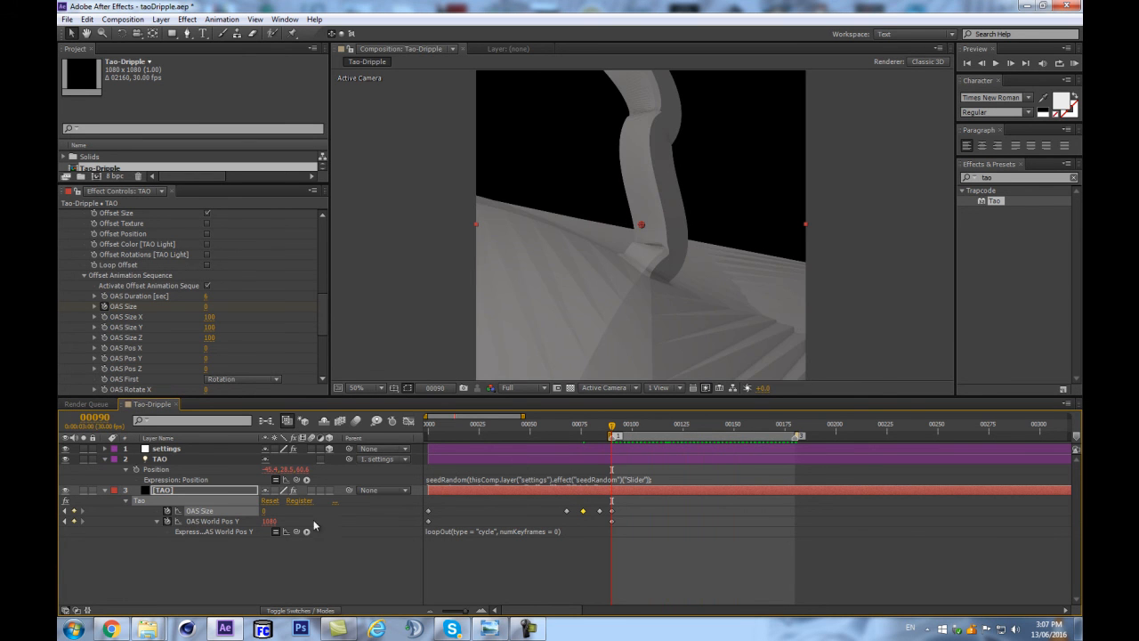
Set the OAS World Pos Y keyframe at frame 90 to 1420 and preview the lowered stream.
{"action": "left_click_drag", "start_coordinate": [271, 522], "coordinate": [289, 519]}
{"action": "key", "text": "comma"}
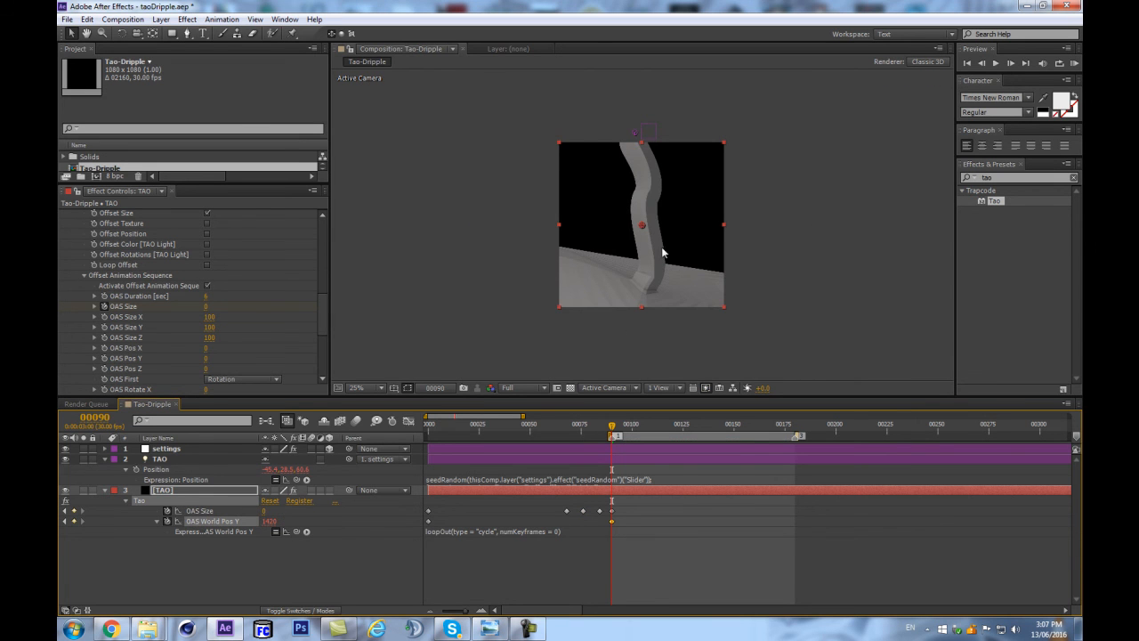
{"action": "left_click", "coordinate": [345, 569]}
{"action": "key", "text": "space"}
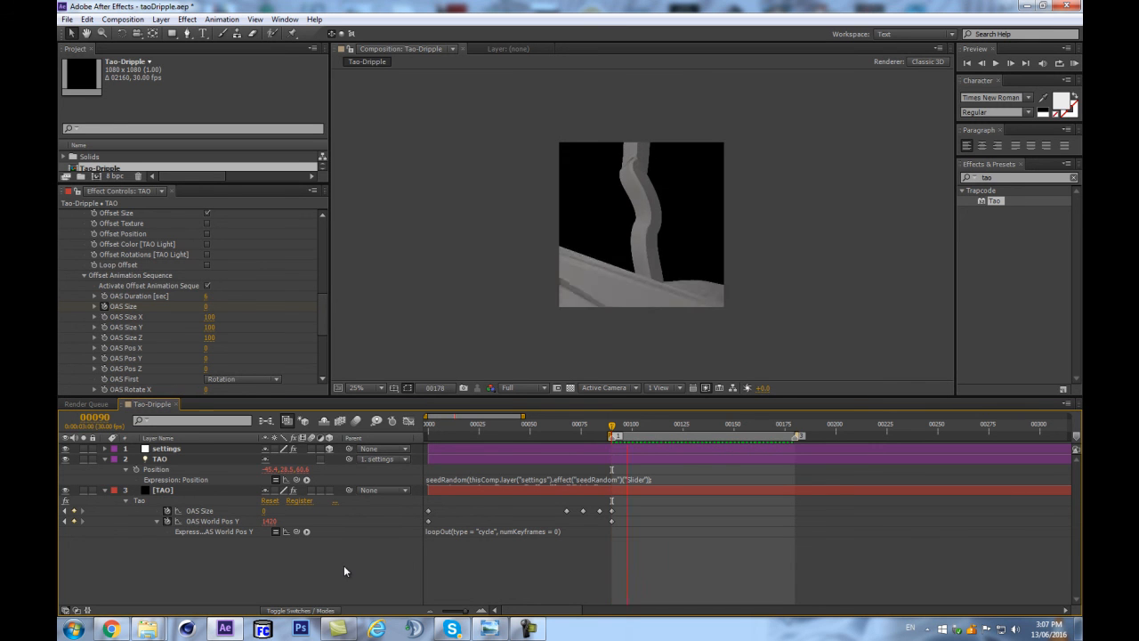
{"action": "key", "text": "space"}
Delete the OAS Size keyframe at frame 90.
{"action": "left_click_drag", "start_coordinate": [666, 425], "coordinate": [612, 427]}
{"action": "scroll", "coordinate": [701, 274], "scroll_direction": "up", "scroll_amount": 2}
{"action": "left_click_drag", "start_coordinate": [626, 505], "coordinate": [612, 514]}
{"action": "key", "text": "Delete"}
Apply Easy Ease Out to the OAS Size keyframe at frame 68.
{"action": "left_click_drag", "start_coordinate": [611, 431], "coordinate": [582, 430]}
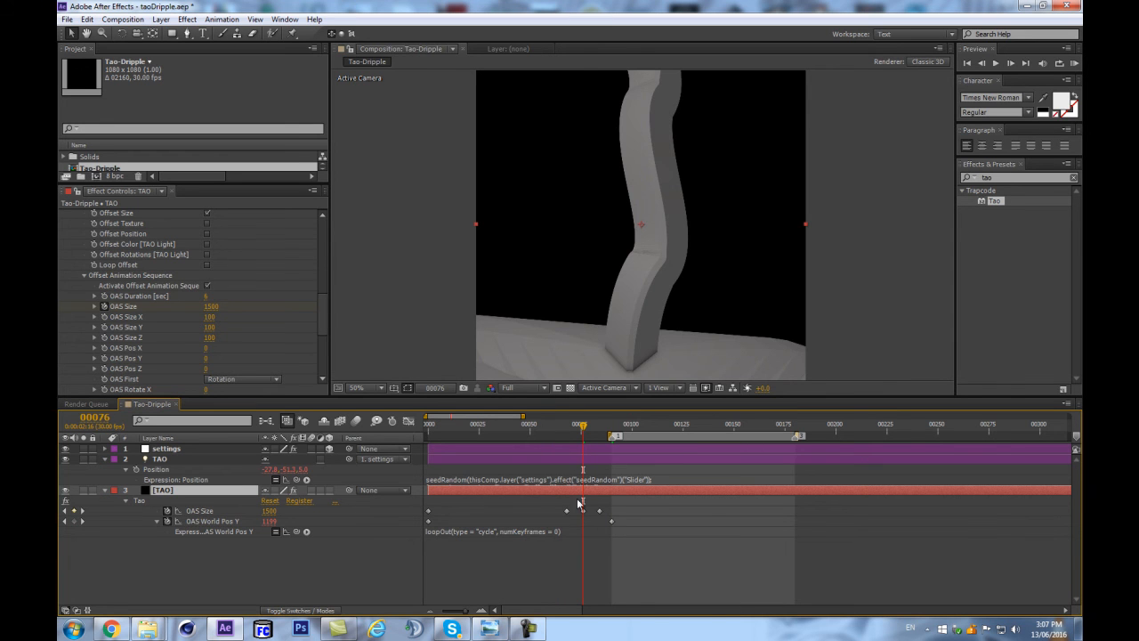
{"action": "mouse_move", "coordinate": [580, 427]}
{"action": "left_mouse_down"}
{"action": "mouse_move", "coordinate": [570, 430]}
{"action": "mouse_move", "coordinate": [580, 430]}
{"action": "left_mouse_up"}
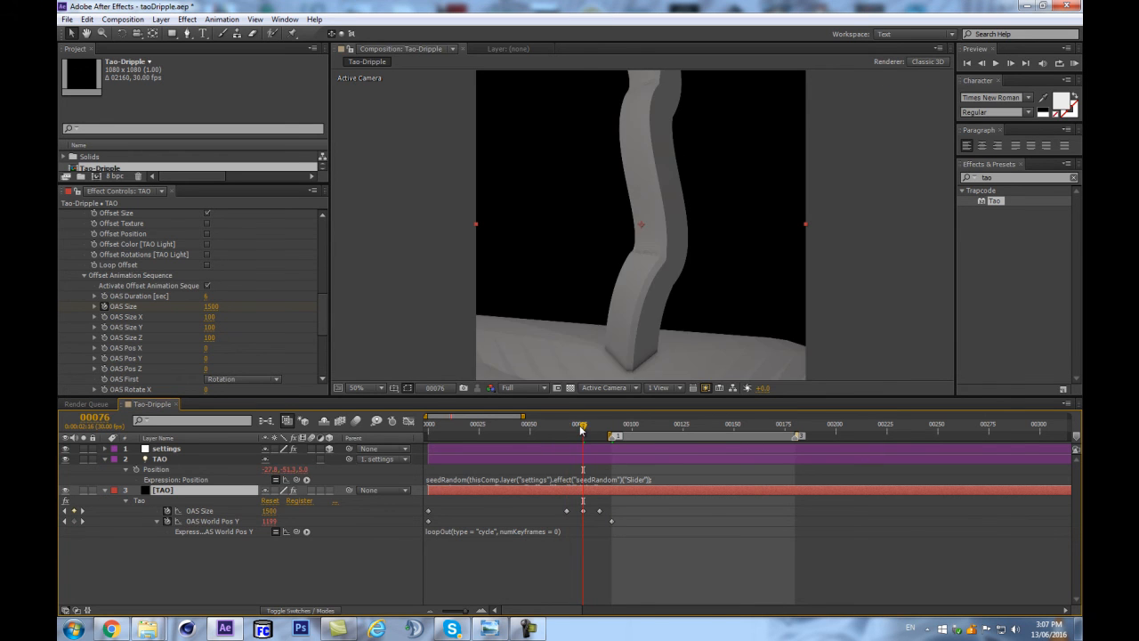
{"action": "left_click", "coordinate": [566, 511]}
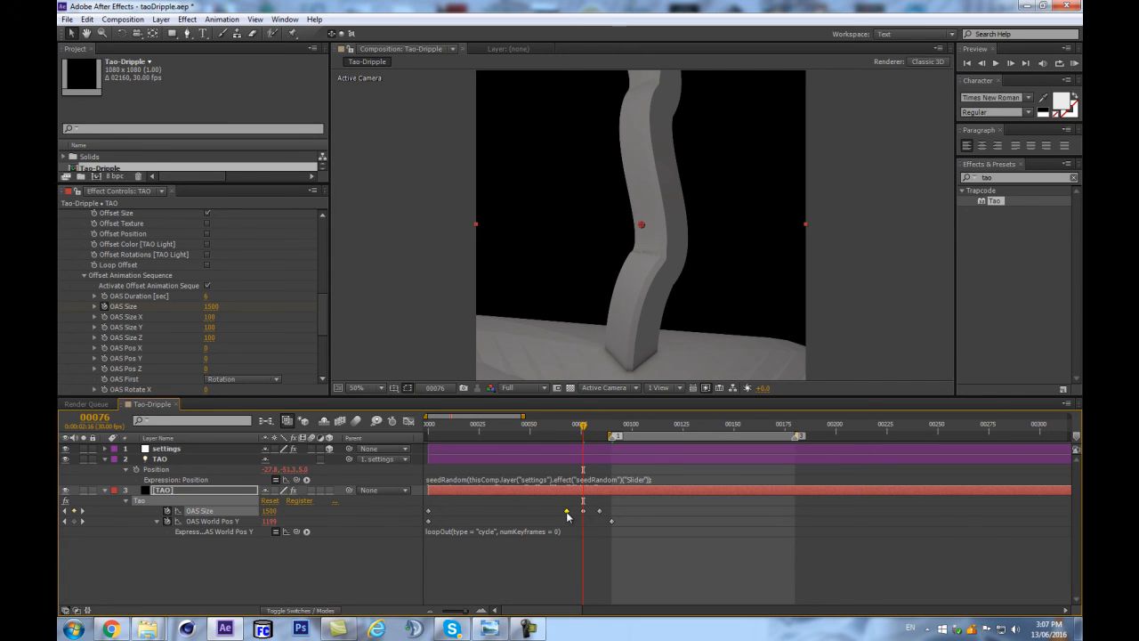
{"action": "right_click", "coordinate": [568, 514]}
{"action": "mouse_move", "coordinate": [602, 511]}
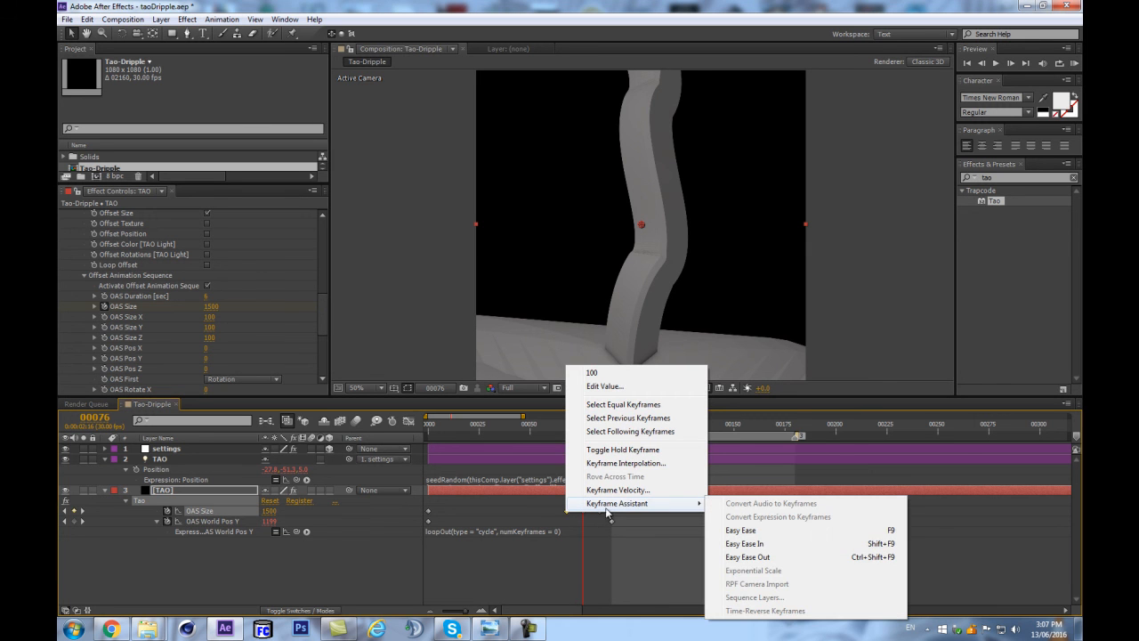
{"action": "left_click", "coordinate": [738, 544]}
Smooth the OAS Size curve between frames 68 and 76 in the graph editor and lengthen the peak keyframe's handles on both sides.
{"action": "left_click", "coordinate": [409, 420]}
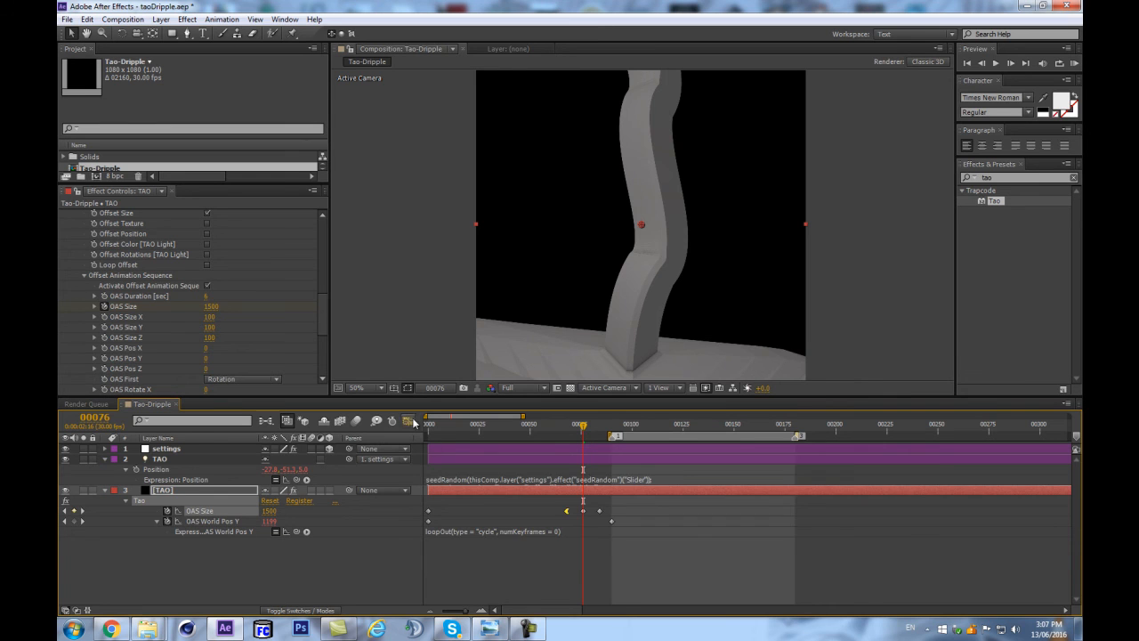
{"action": "left_click_drag", "start_coordinate": [570, 568], "coordinate": [624, 451]}
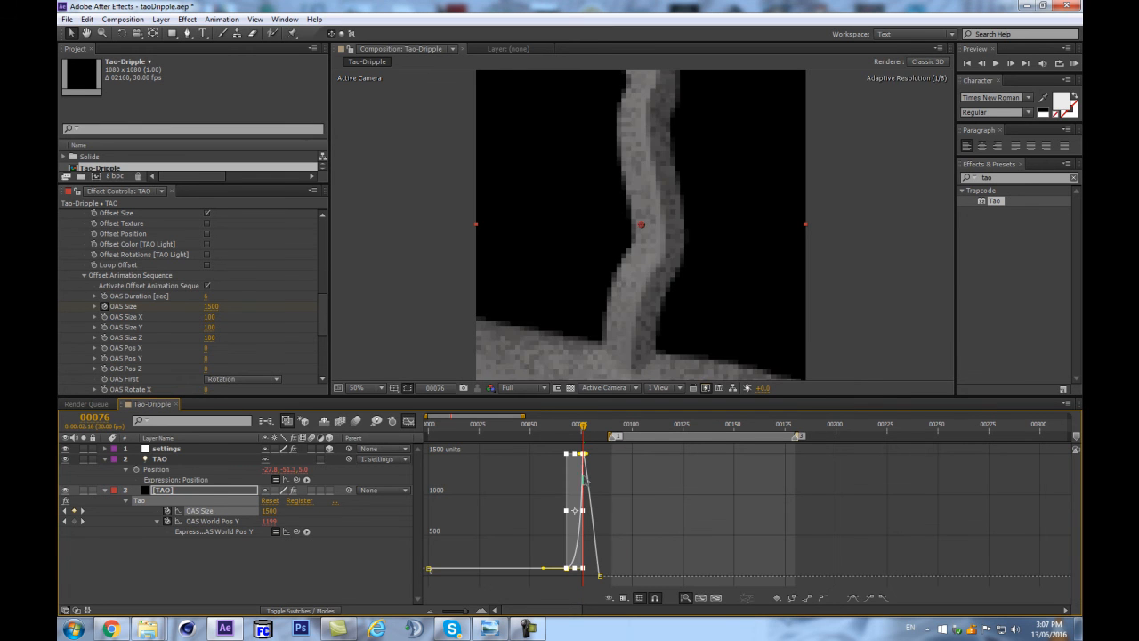
{"action": "key", "text": "equal"}
{"action": "key", "text": "equal"}
{"action": "left_click_drag", "start_coordinate": [577, 456], "coordinate": [546, 457]}
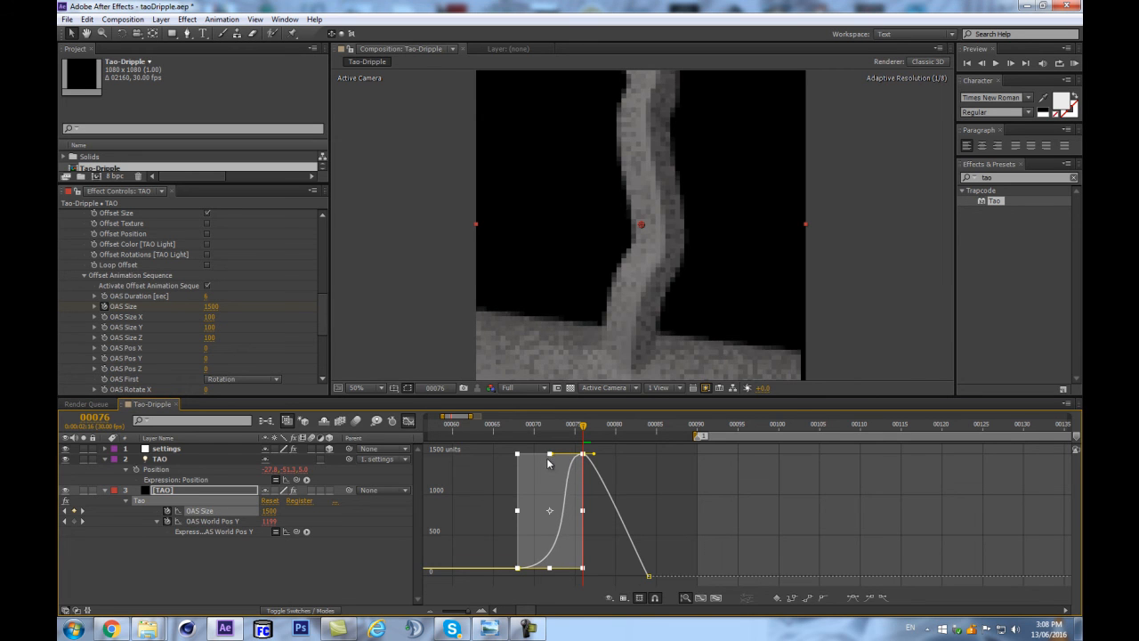
{"action": "scroll", "coordinate": [597, 341], "scroll_direction": "down", "scroll_amount": 2}
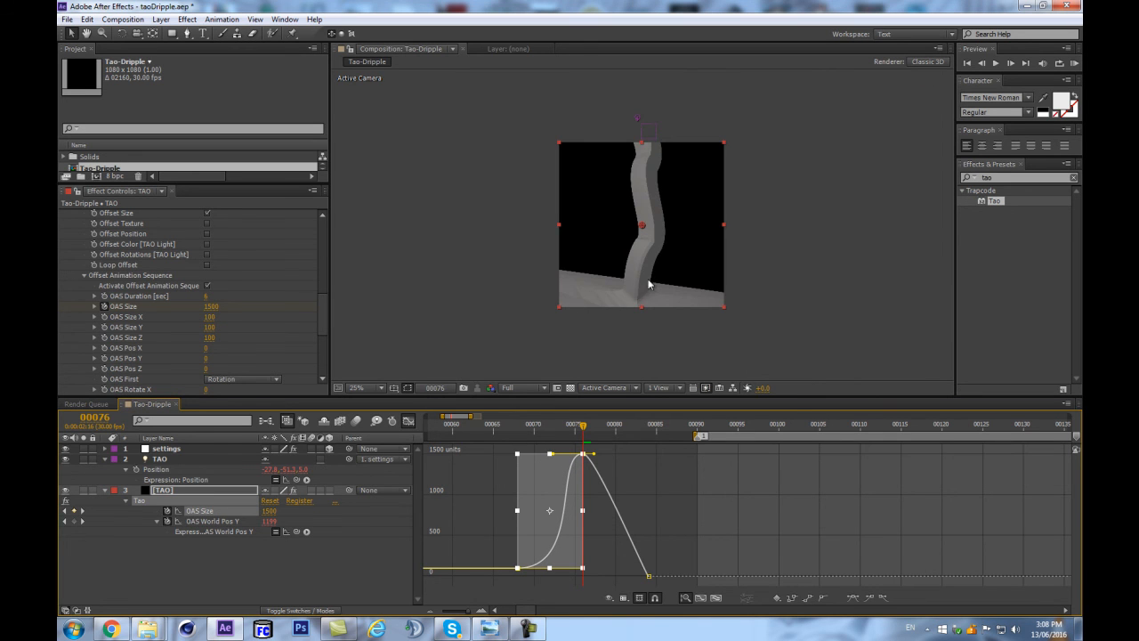
{"action": "left_click_drag", "start_coordinate": [593, 458], "coordinate": [613, 455]}
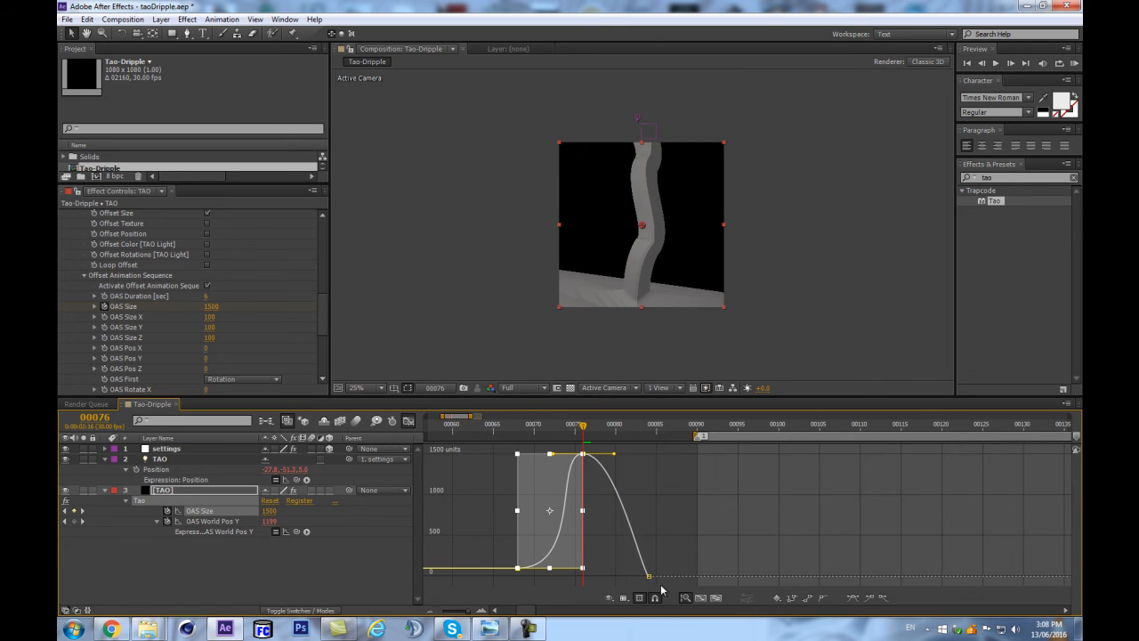
Apply Easy Ease to the OAS Size keyframe at frame 84 and lengthen its incoming handle.
{"action": "left_click", "coordinate": [648, 577]}
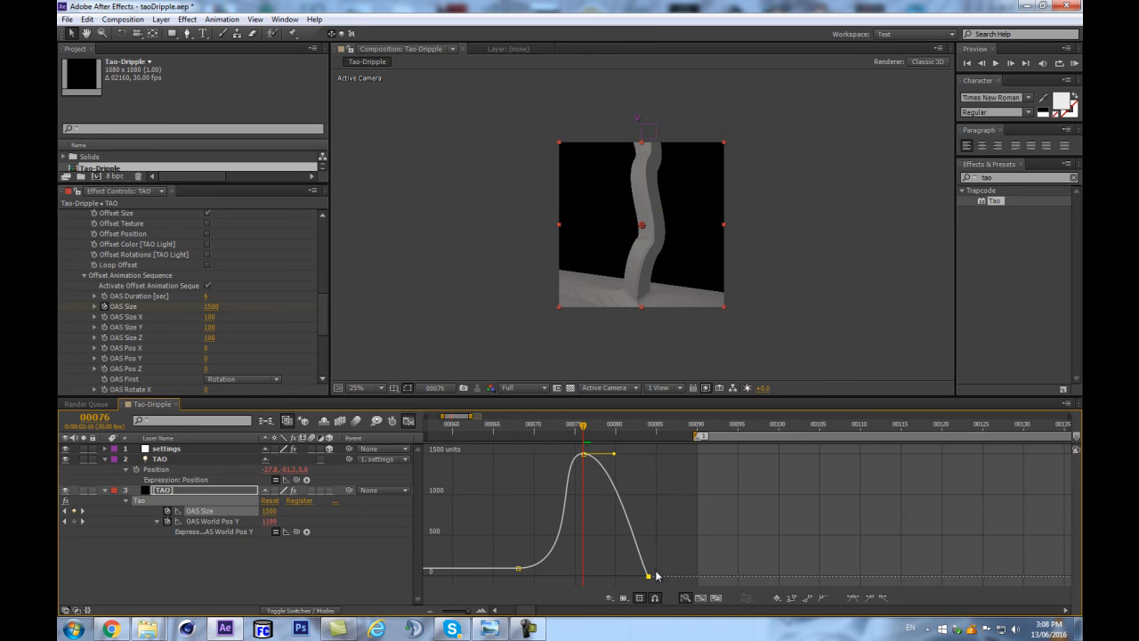
{"action": "left_click", "coordinate": [856, 599]}
{"action": "left_click_drag", "start_coordinate": [621, 577], "coordinate": [601, 578]}
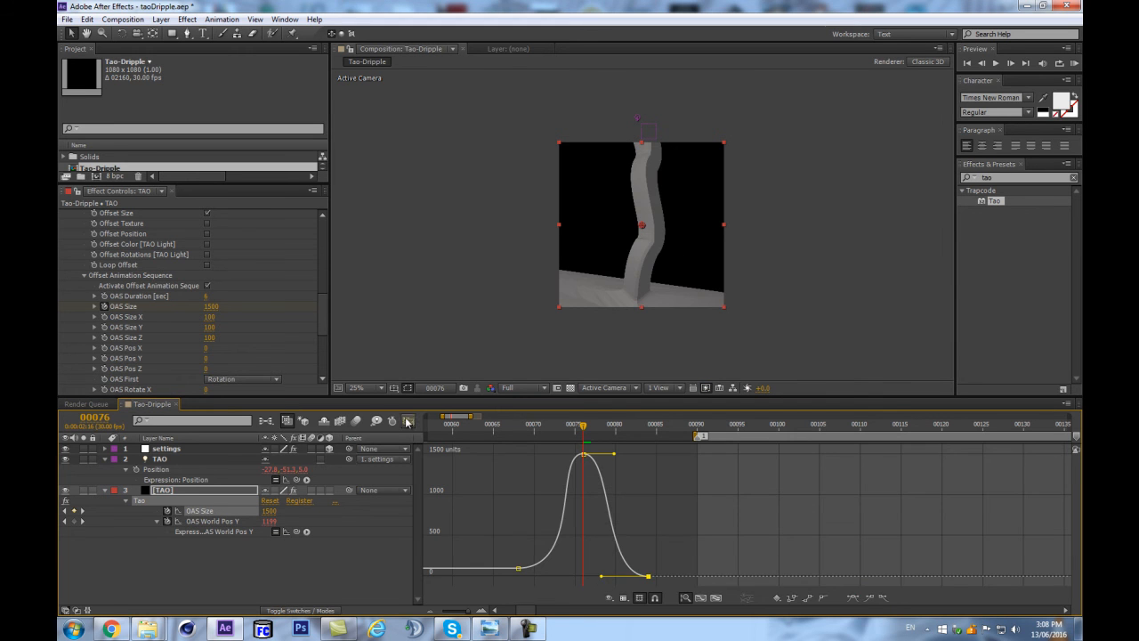
Return to the keyframe view, scrub to frame 86 and preview the eased pool transition.
{"action": "left_click", "coordinate": [407, 420]}
{"action": "left_click_drag", "start_coordinate": [598, 443], "coordinate": [670, 425]}
{"action": "key", "text": "KP_0"}
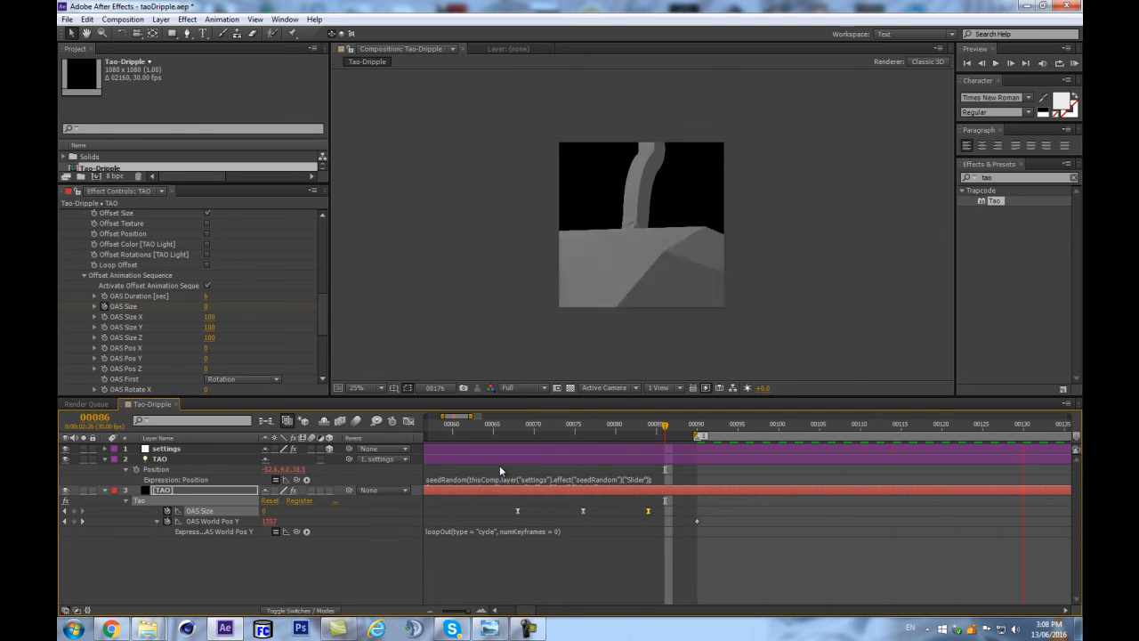
{"action": "key", "text": "space"}
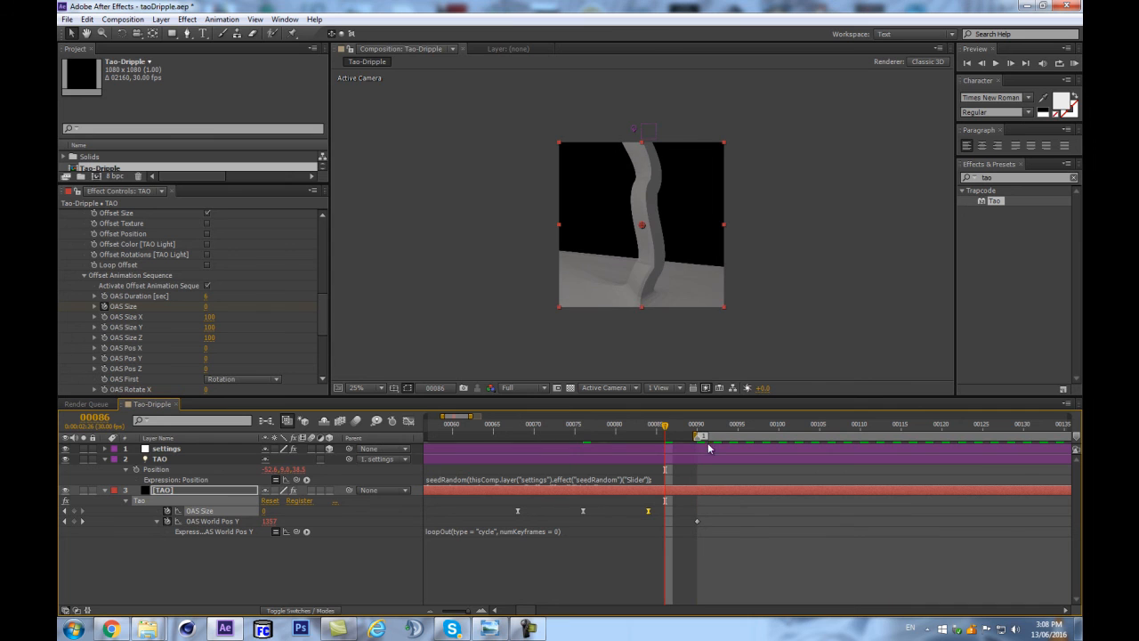
Move the last three OAS Size keyframes to about frame 49, frame 84 and frame 90.
{"action": "left_click_drag", "start_coordinate": [712, 427], "coordinate": [697, 429]}
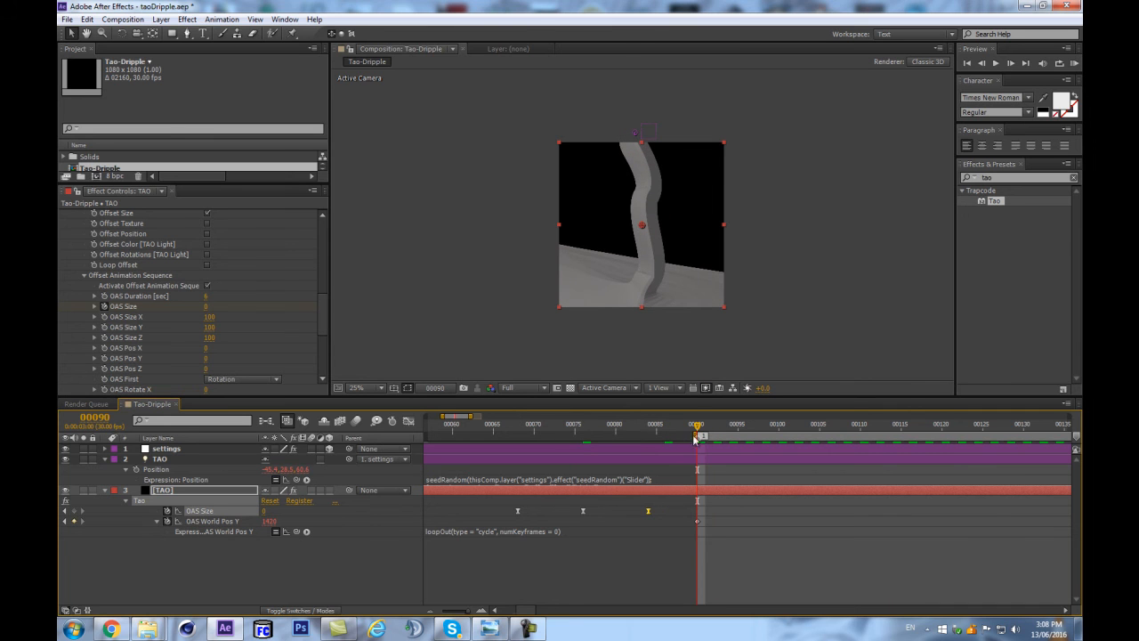
{"action": "key", "text": "minus"}
{"action": "key", "text": "minus"}
{"action": "left_click_drag", "start_coordinate": [579, 516], "coordinate": [641, 516]}
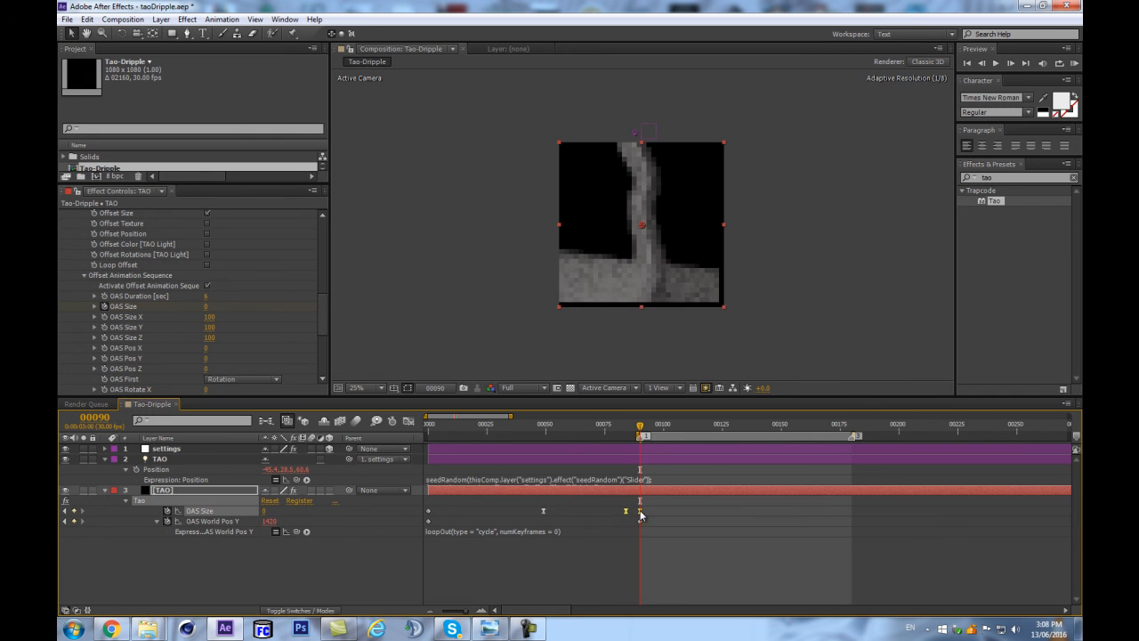
Scrub past the loop point to frame 136 and preview the dripping liquid up close.
{"action": "left_click", "coordinate": [702, 426]}
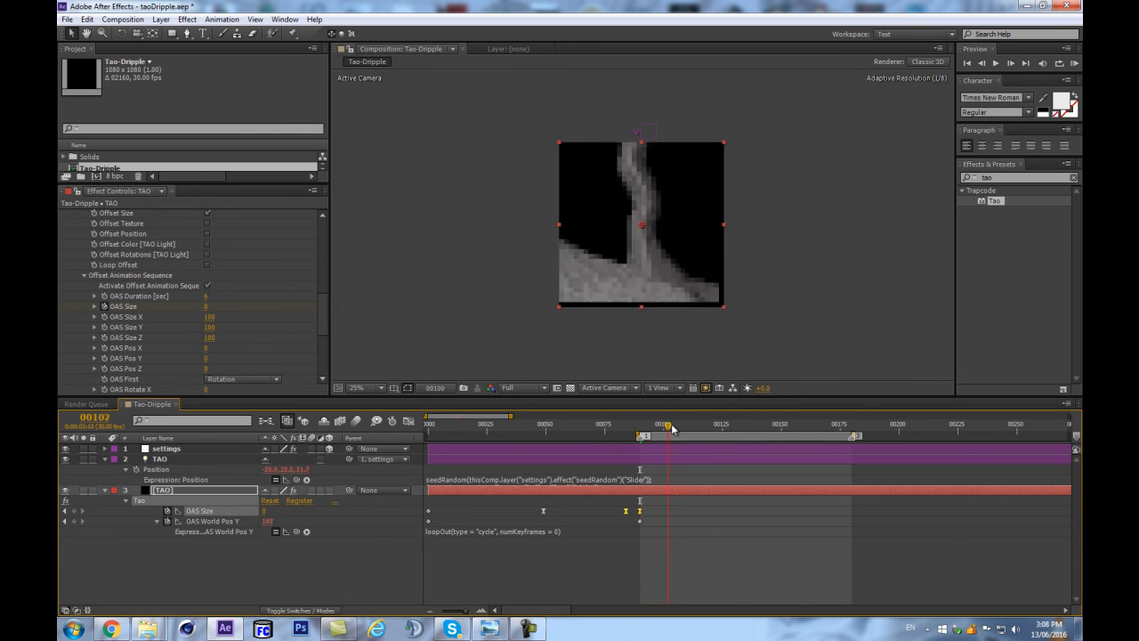
{"action": "left_click_drag", "start_coordinate": [702, 428], "coordinate": [751, 427]}
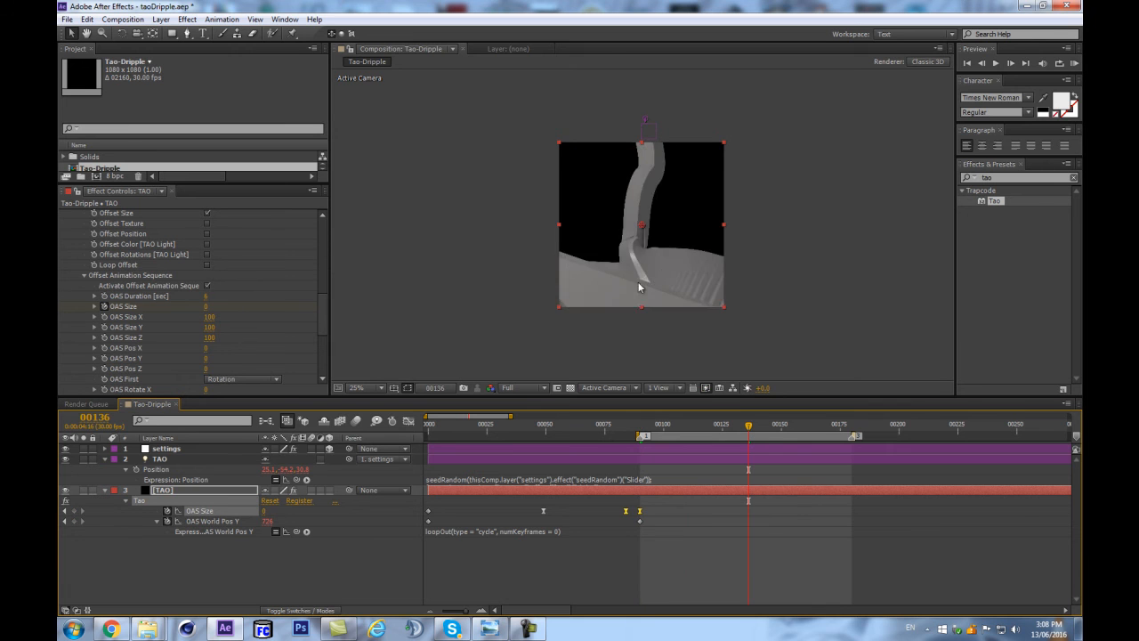
{"action": "scroll", "coordinate": [635, 307], "scroll_direction": "up", "scroll_amount": 2}
{"action": "key", "text": "KP_0"}
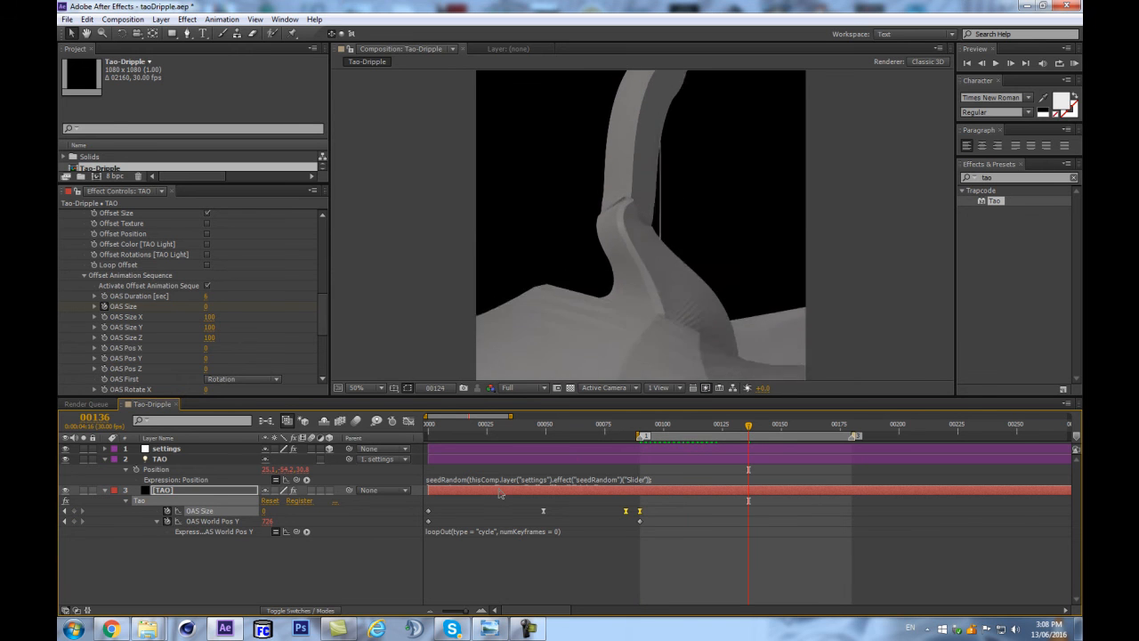
Shift the last two OAS Size keyframes two frames earlier to frames 82 and 88, and add an OAS Size keyframe at frame 90.
{"action": "left_click", "coordinate": [640, 511]}
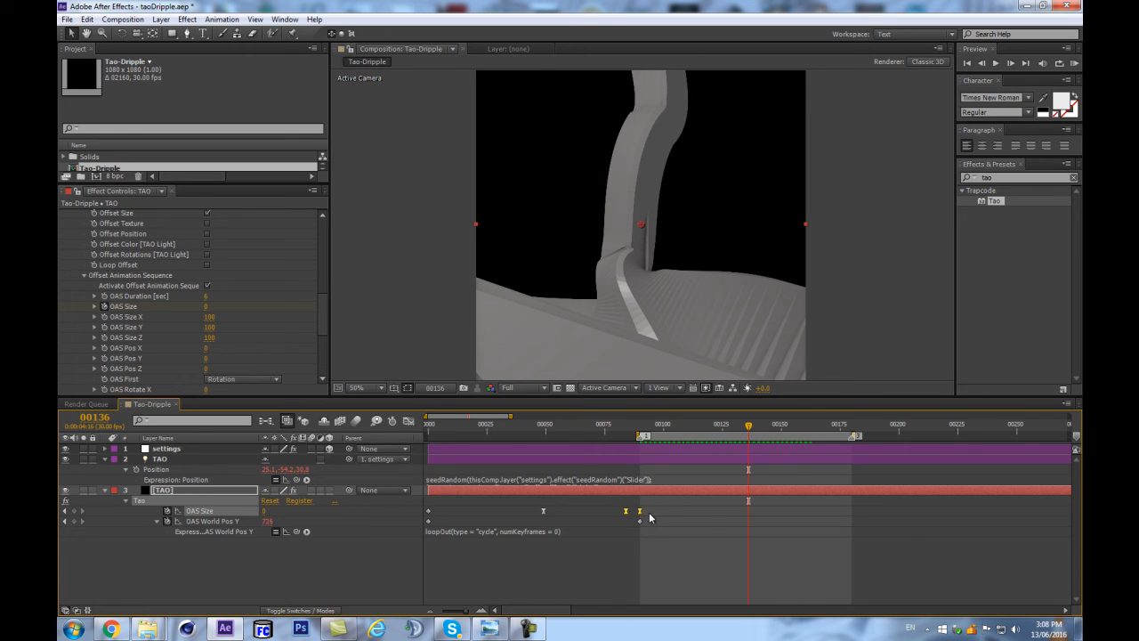
{"action": "left_click_drag", "start_coordinate": [640, 514], "coordinate": [633, 513]}
{"action": "left_click", "coordinate": [644, 425]}
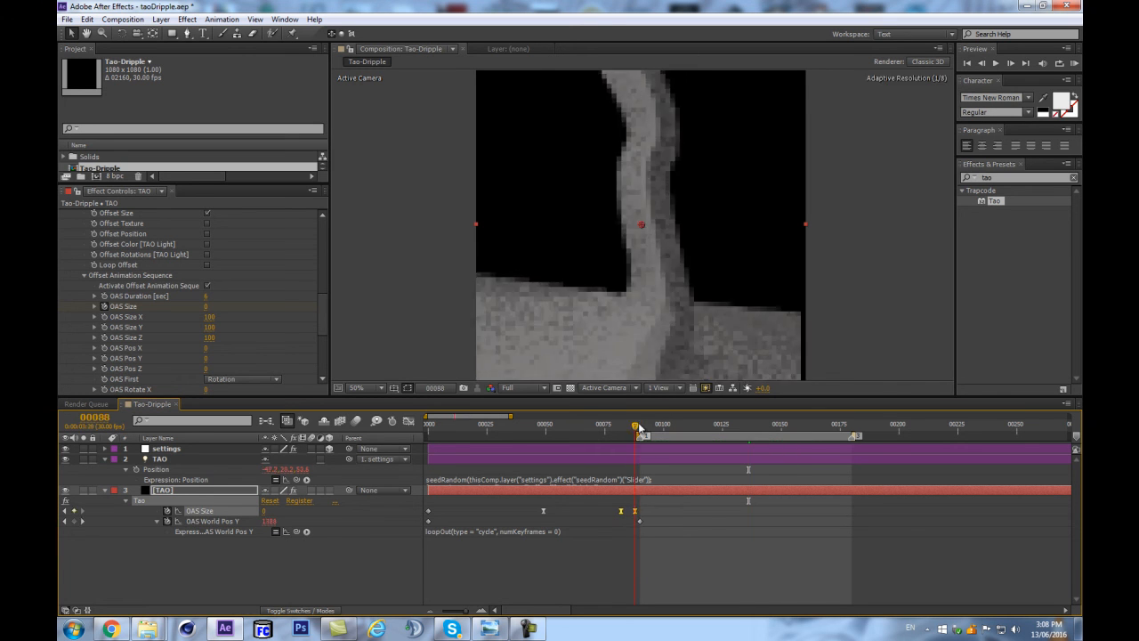
{"action": "left_click_drag", "start_coordinate": [637, 428], "coordinate": [640, 428]}
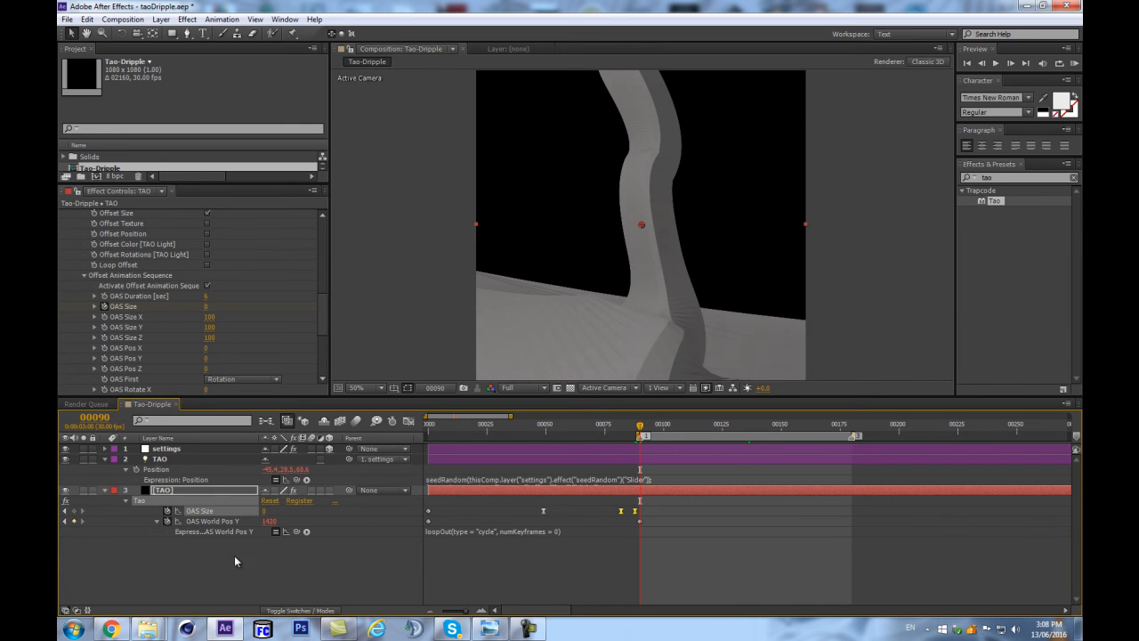
{"action": "left_click", "coordinate": [74, 512]}
Turn the OAS Size keyframe at frame 88 into a hold keyframe and check the frames up to 90.
{"action": "key", "text": "="}
{"action": "key", "text": "="}
{"action": "key", "text": "="}
{"action": "key", "text": "="}
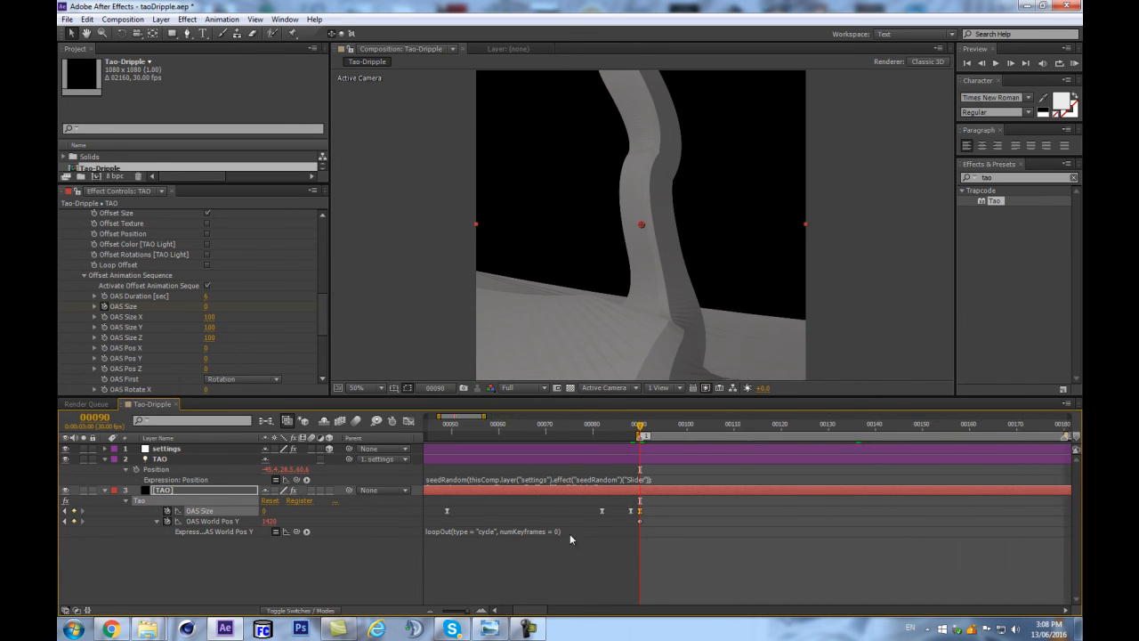
{"action": "right_click", "coordinate": [529, 511]}
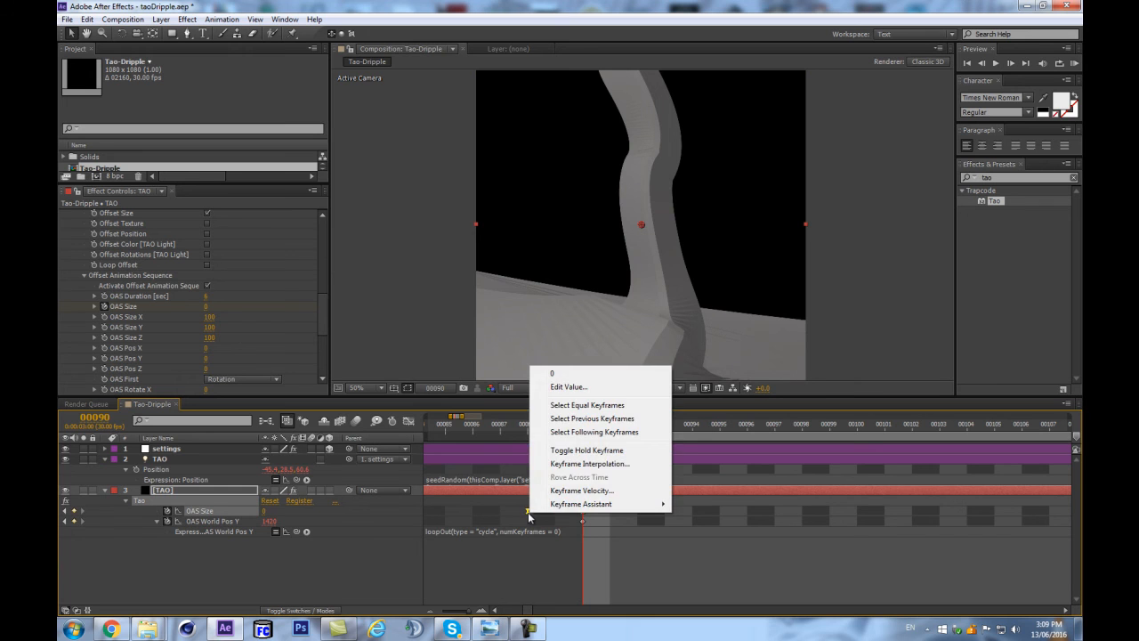
{"action": "left_click", "coordinate": [588, 451]}
{"action": "left_click_drag", "start_coordinate": [523, 426], "coordinate": [587, 423]}
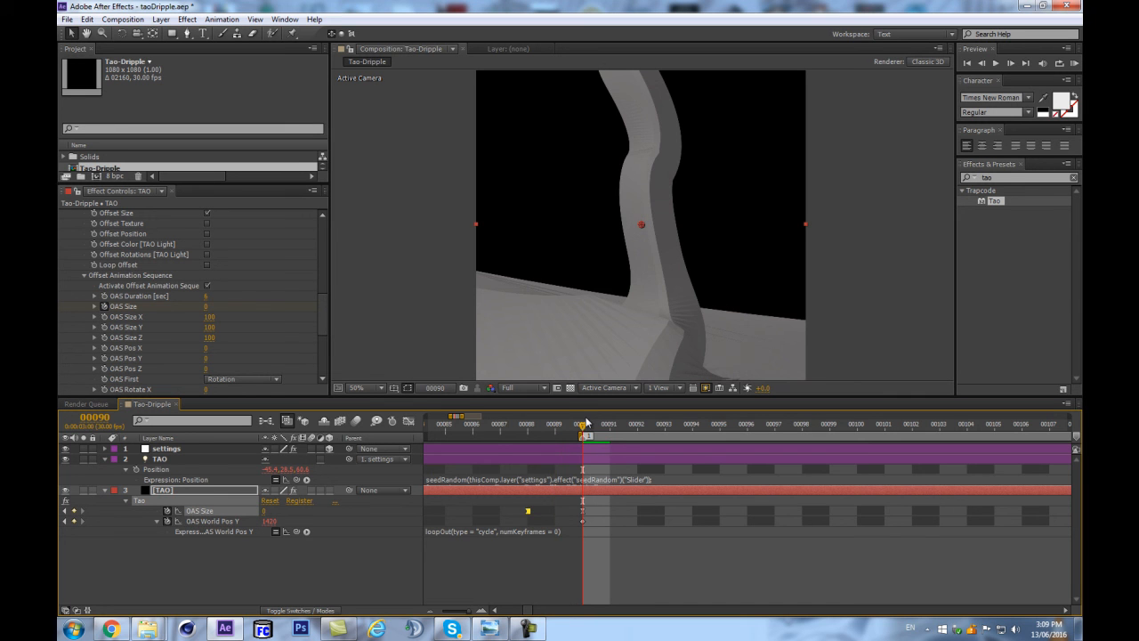
Preview the work area to check how the liquid spreads into the pool with the hold keyframe.
{"action": "key", "text": "minus"}
{"action": "key", "text": "minus"}
{"action": "key", "text": "minus"}
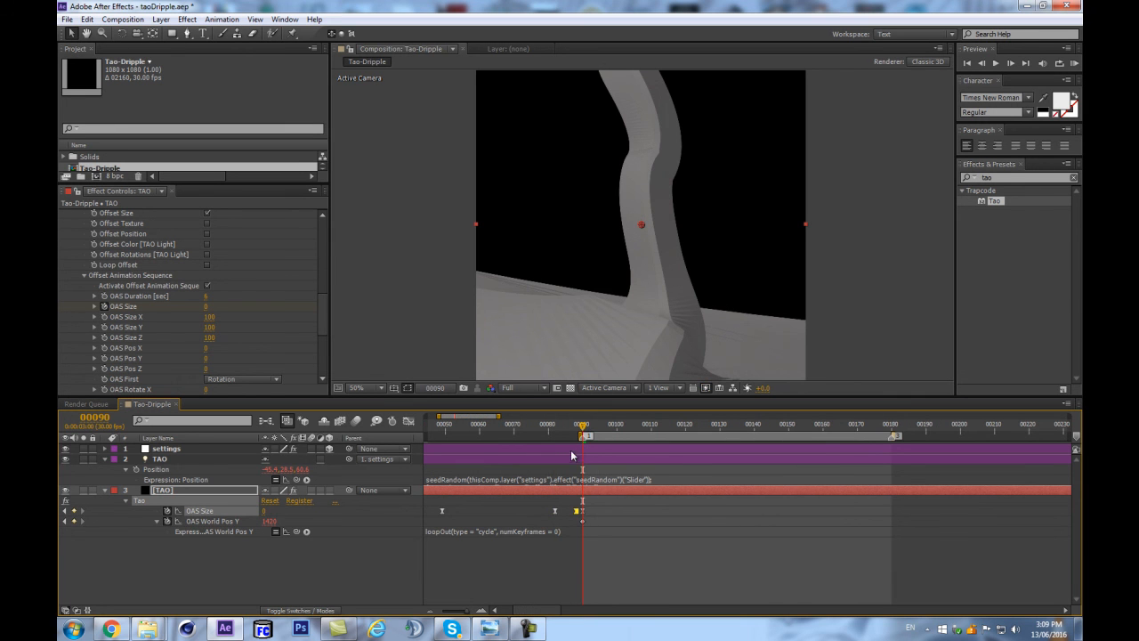
{"action": "key", "text": "space"}
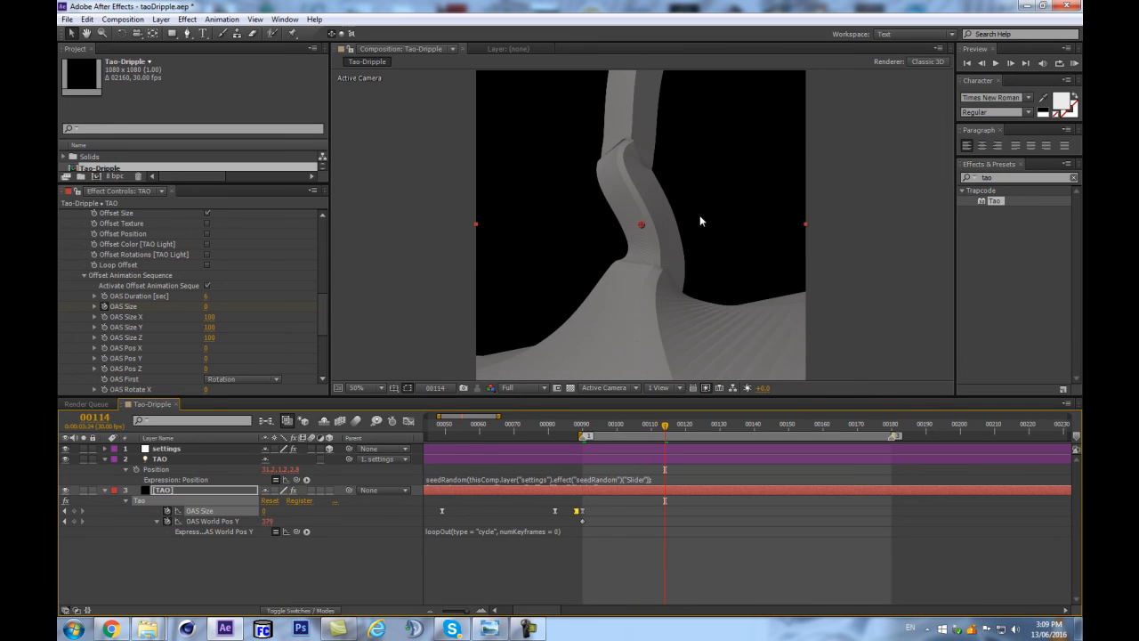
{"action": "scroll", "coordinate": [696, 235], "scroll_direction": "down", "scroll_amount": 1}
{"action": "left_click", "coordinate": [377, 546]}
{"action": "key", "text": "KP_0"}
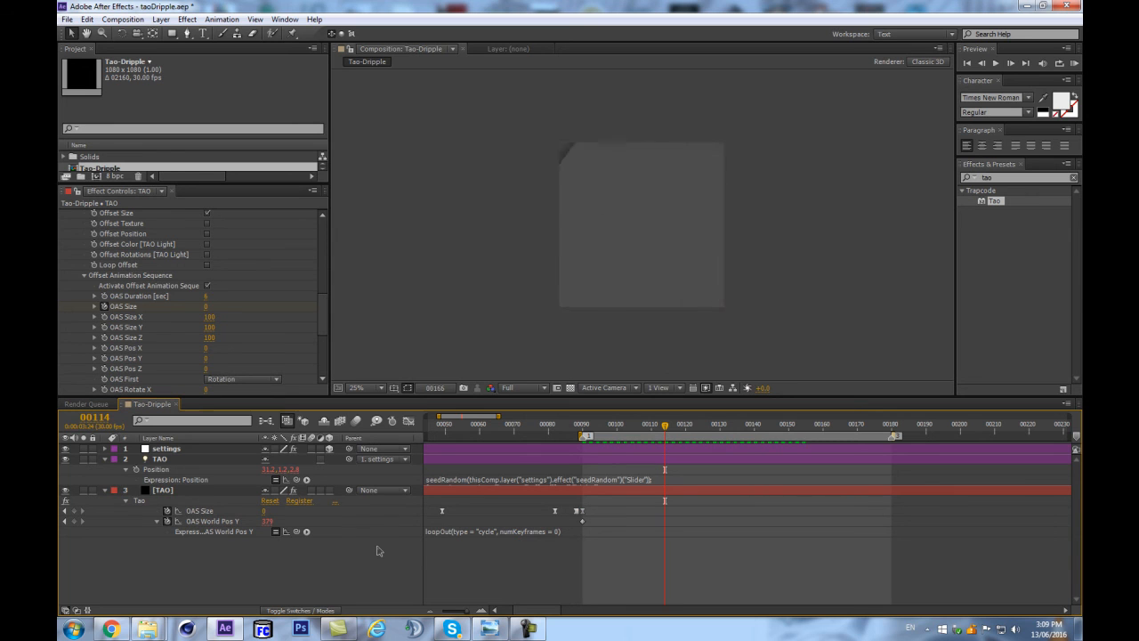
{"action": "key", "text": "space"}
Reduce the OAS Size keyframe at frame 82 to 1020.
{"action": "mouse_move", "coordinate": [593, 426]}
{"action": "left_mouse_down"}
{"action": "mouse_move", "coordinate": [646, 427]}
{"action": "mouse_move", "coordinate": [575, 436]}
{"action": "left_mouse_up"}
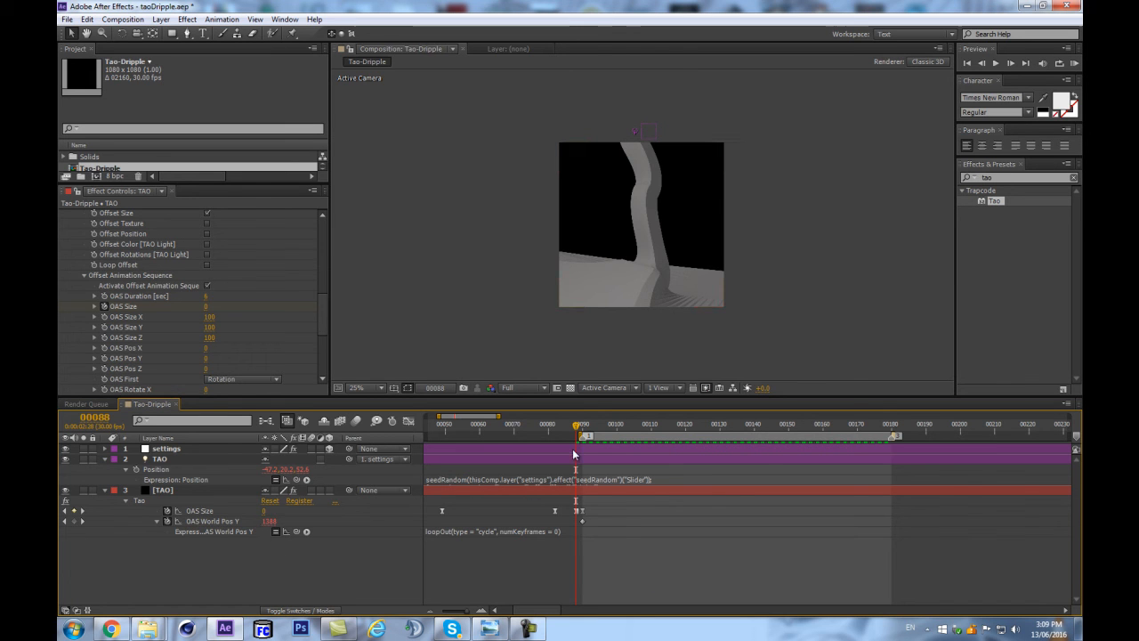
{"action": "left_click_drag", "start_coordinate": [576, 441], "coordinate": [552, 432]}
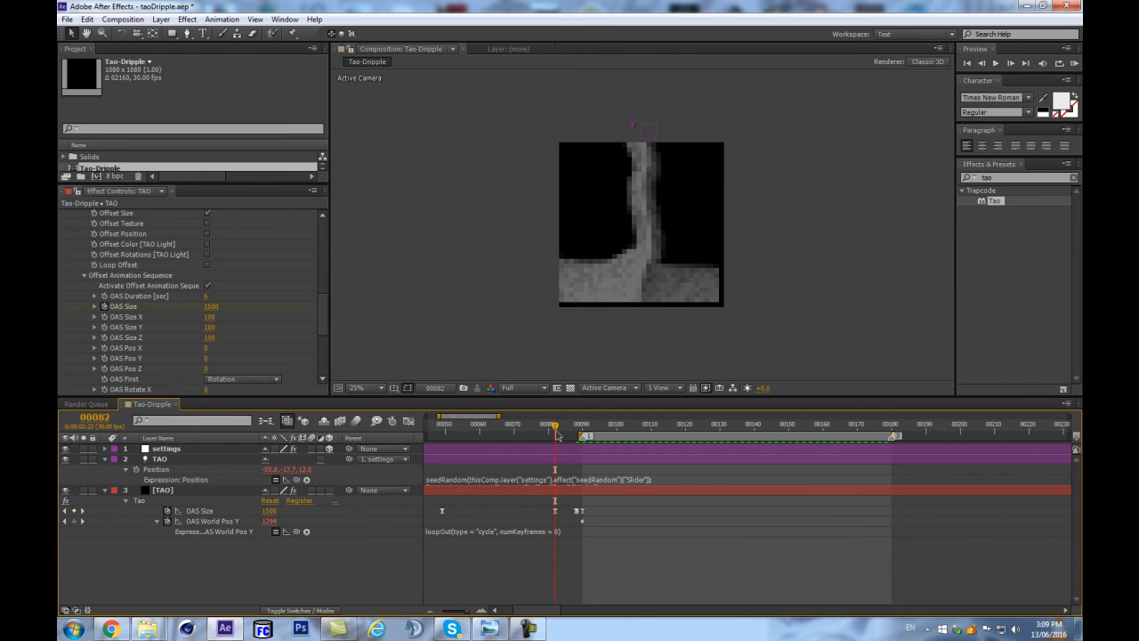
{"action": "left_click", "coordinate": [200, 511]}
{"action": "left_click_drag", "start_coordinate": [206, 518], "coordinate": [275, 511]}
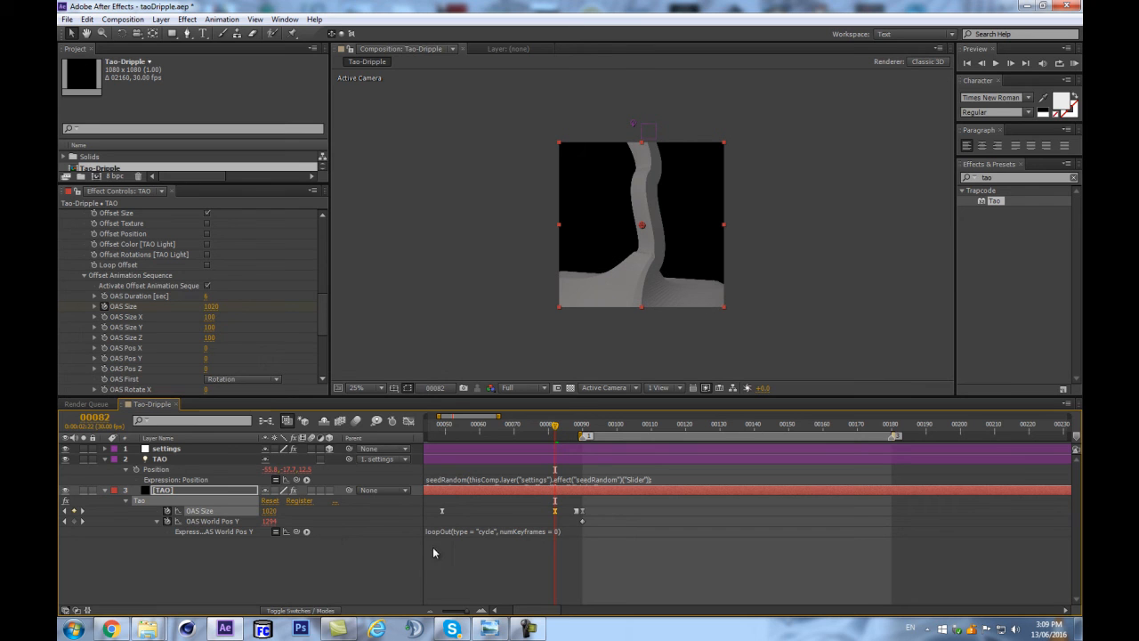
Add an OAS World Pos Y keyframe at frame 64, move it to frame 82 and scrub the result.
{"action": "left_click_drag", "start_coordinate": [449, 553], "coordinate": [627, 542]}
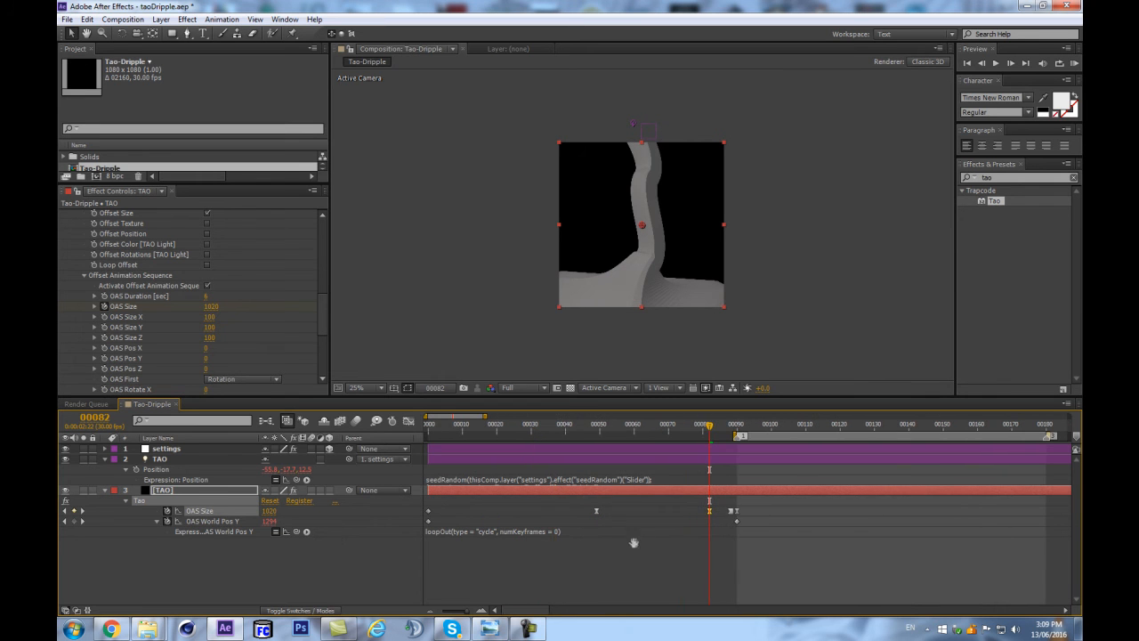
{"action": "left_click_drag", "start_coordinate": [703, 427], "coordinate": [709, 490]}
{"action": "left_click", "coordinate": [124, 550]}
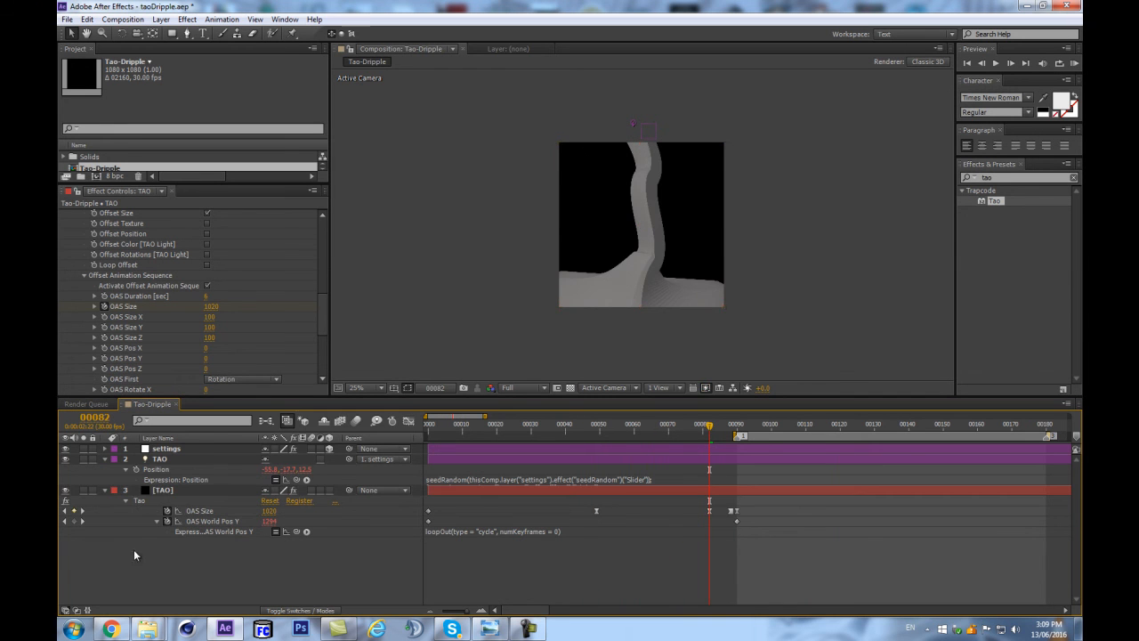
{"action": "left_click", "coordinate": [708, 426]}
{"action": "left_click_drag", "start_coordinate": [709, 430], "coordinate": [651, 436]}
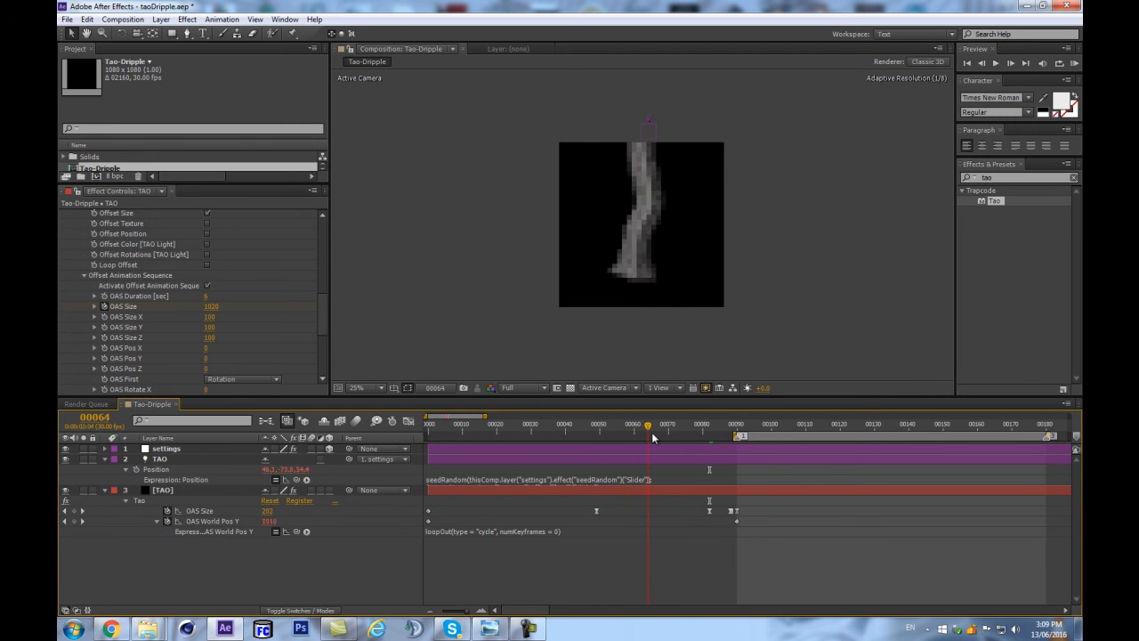
{"action": "left_click", "coordinate": [73, 522]}
{"action": "left_click_drag", "start_coordinate": [651, 525], "coordinate": [713, 524]}
{"action": "left_click_drag", "start_coordinate": [691, 428], "coordinate": [880, 386]}
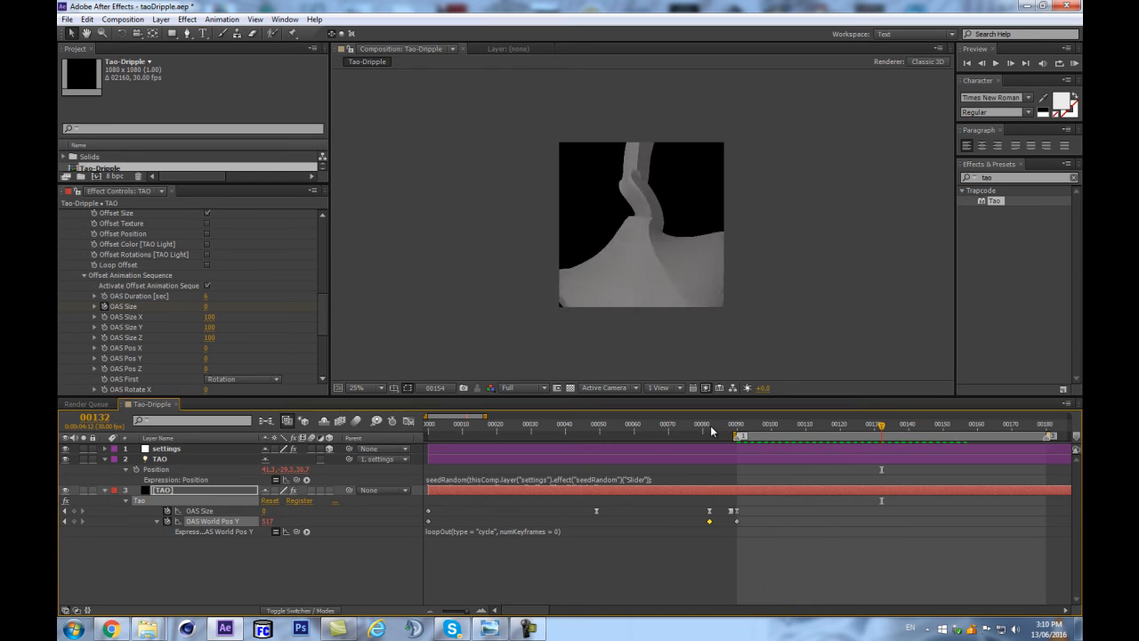
Raise OAS World Pos Y at frame 90 to 2140 and preview the pool's movement.
{"action": "left_click", "coordinate": [737, 427]}
{"action": "left_click_drag", "start_coordinate": [269, 521], "coordinate": [288, 520]}
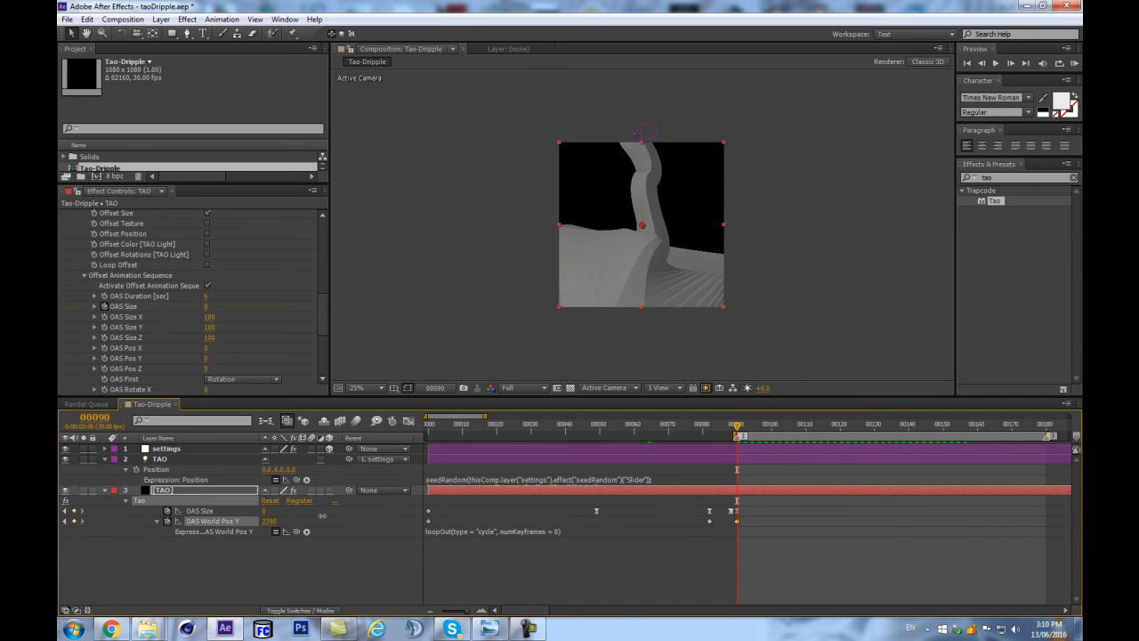
{"action": "left_click", "coordinate": [320, 566]}
{"action": "key", "text": "KP_0"}
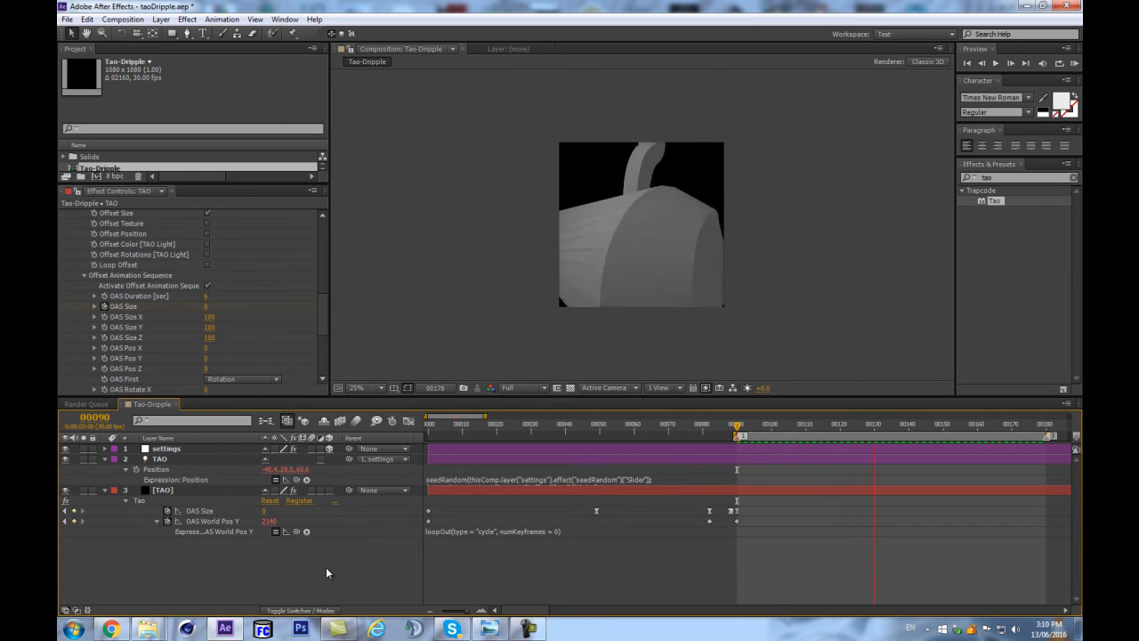
{"action": "key", "text": "space"}
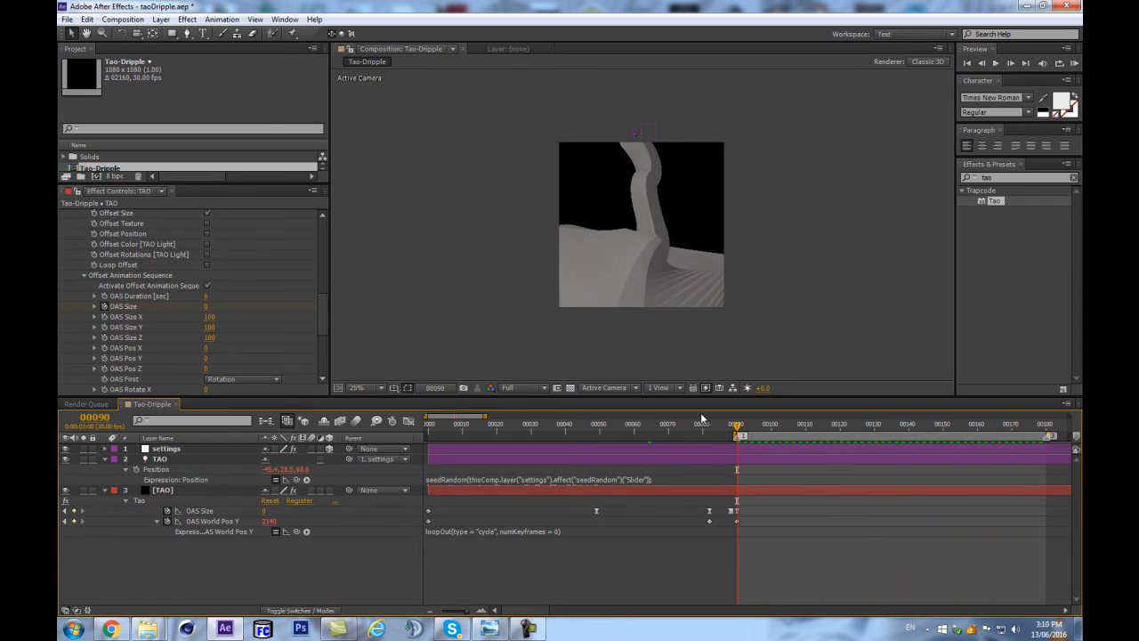
Raise the last two OAS World Pos Y keyframes together, reaching 2330 at frame 90, and preview the animation.
{"action": "left_click_drag", "start_coordinate": [764, 540], "coordinate": [698, 516]}
{"action": "left_click_drag", "start_coordinate": [265, 523], "coordinate": [274, 523]}
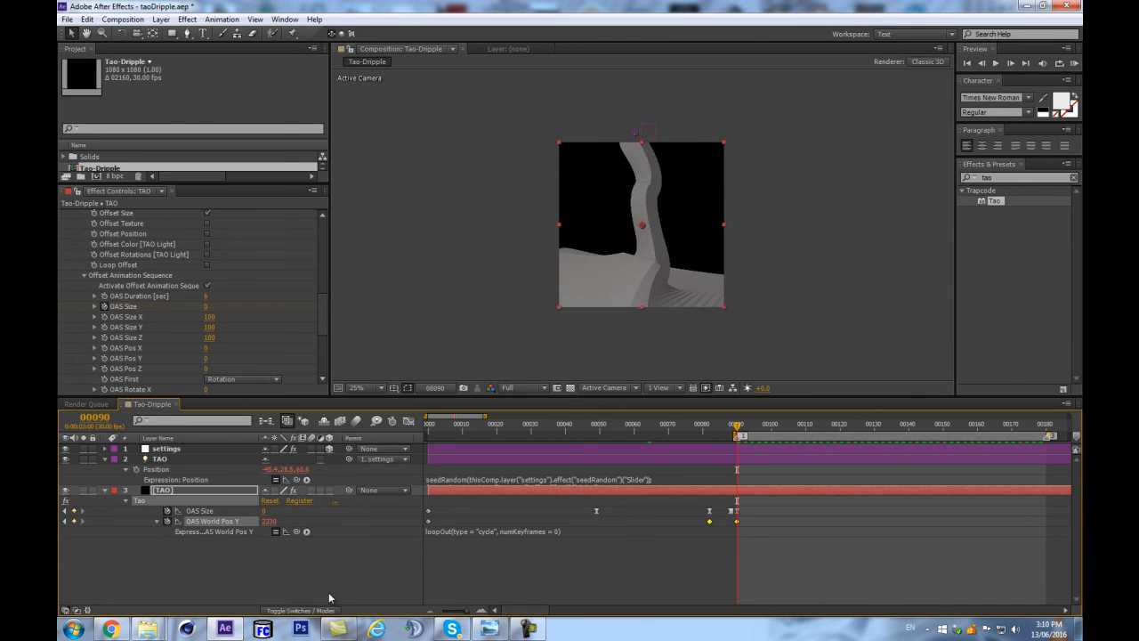
{"action": "left_click", "coordinate": [321, 572]}
{"action": "key", "text": "space"}
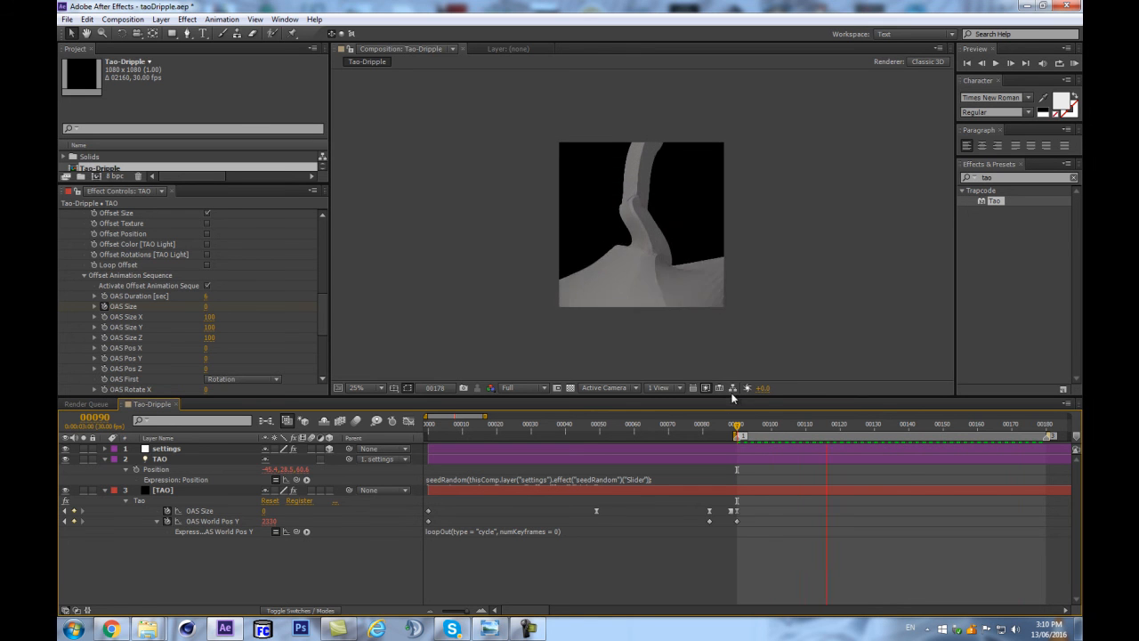
{"action": "key", "text": "space"}
At frame 109, try 33 Sides for the Tao segment and settle on 13.
{"action": "scroll", "coordinate": [746, 365], "scroll_direction": "up", "scroll_amount": 2}
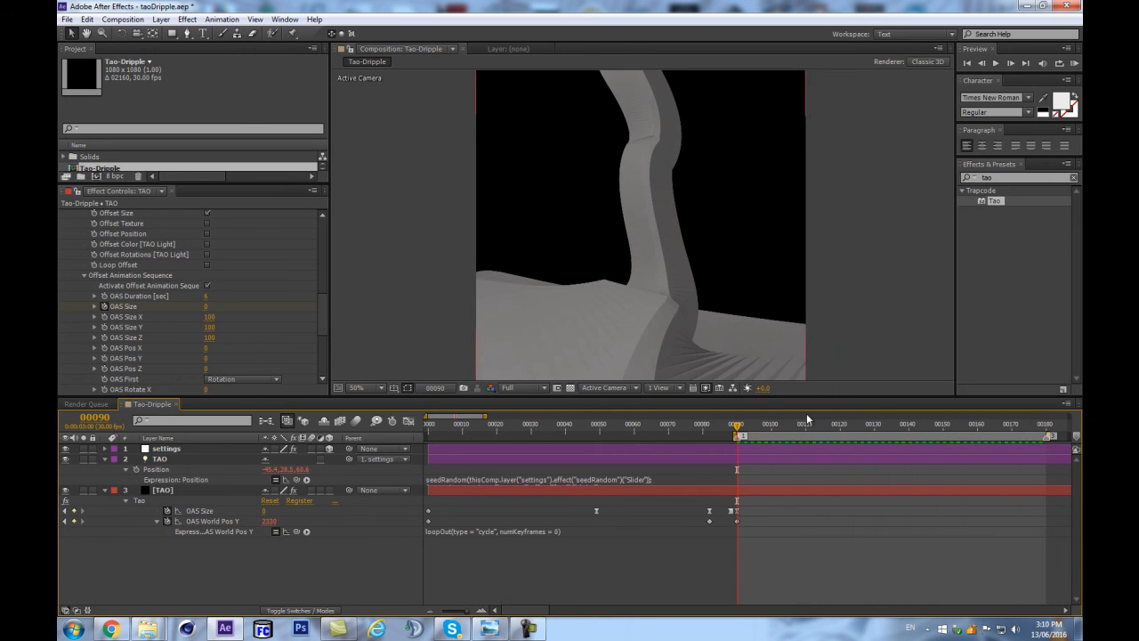
{"action": "left_click_drag", "start_coordinate": [762, 430], "coordinate": [801, 424]}
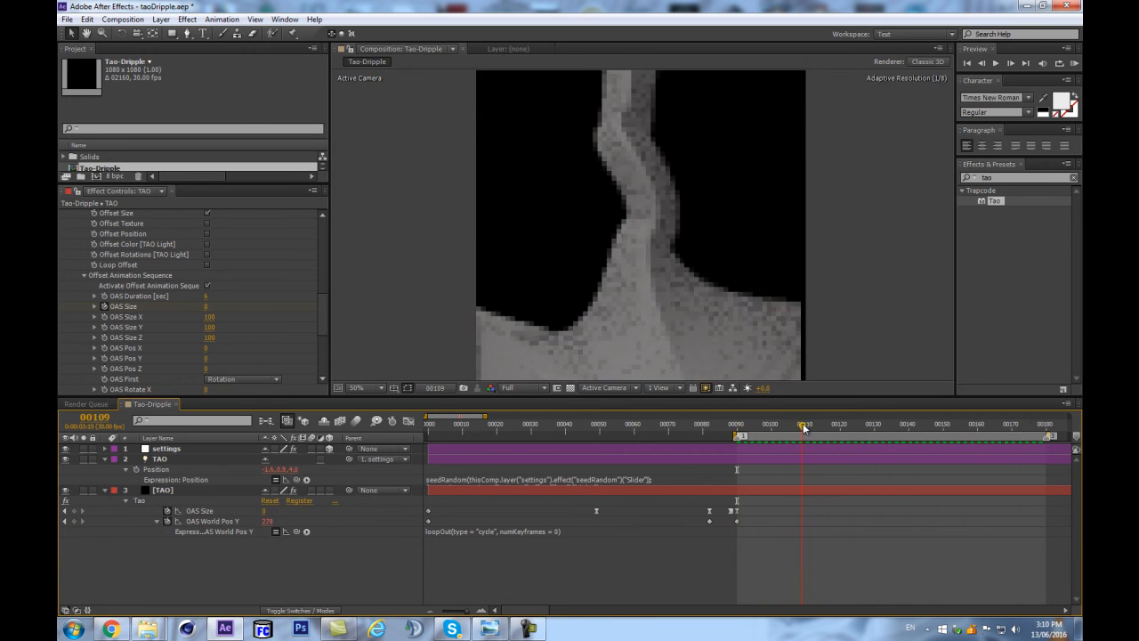
{"action": "scroll", "coordinate": [728, 315], "scroll_direction": "down", "scroll_amount": 2}
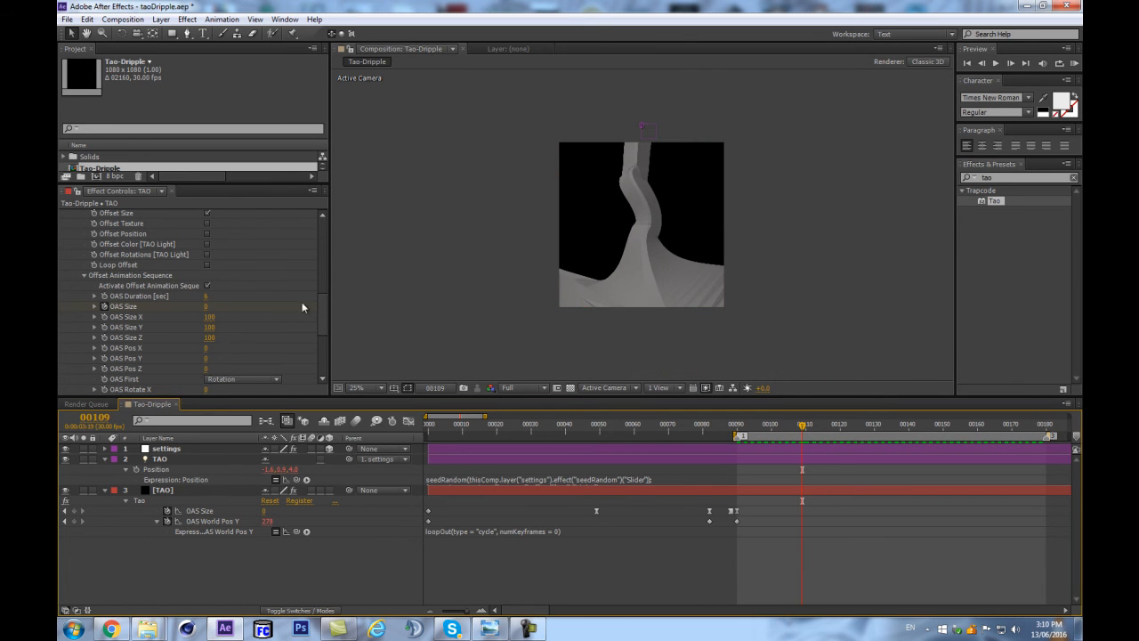
{"action": "scroll", "coordinate": [184, 296], "scroll_direction": "up", "scroll_amount": 10}
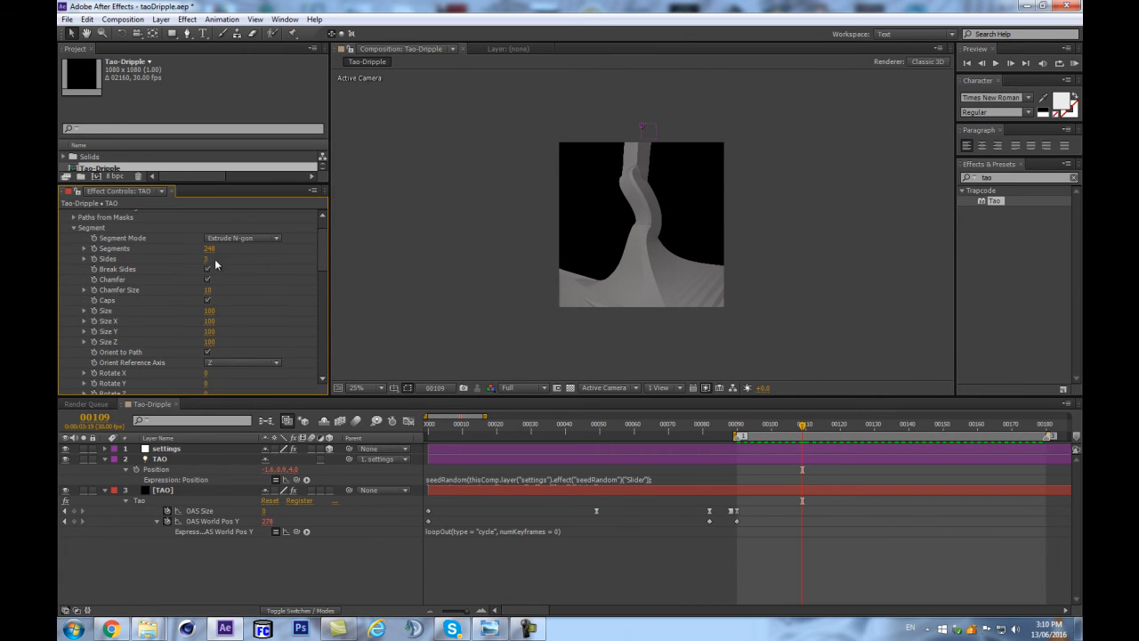
{"action": "scroll", "coordinate": [566, 234], "scroll_direction": "up", "scroll_amount": 2}
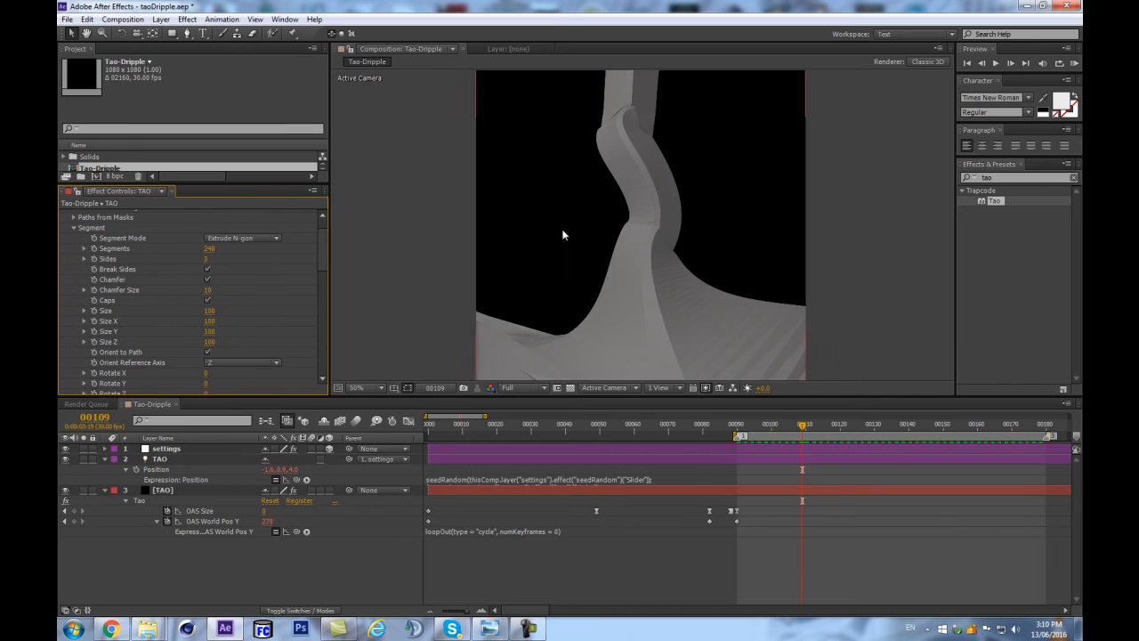
{"action": "left_click_drag", "start_coordinate": [207, 263], "coordinate": [267, 245]}
{"action": "left_click_drag", "start_coordinate": [361, 229], "coordinate": [361, 234]}
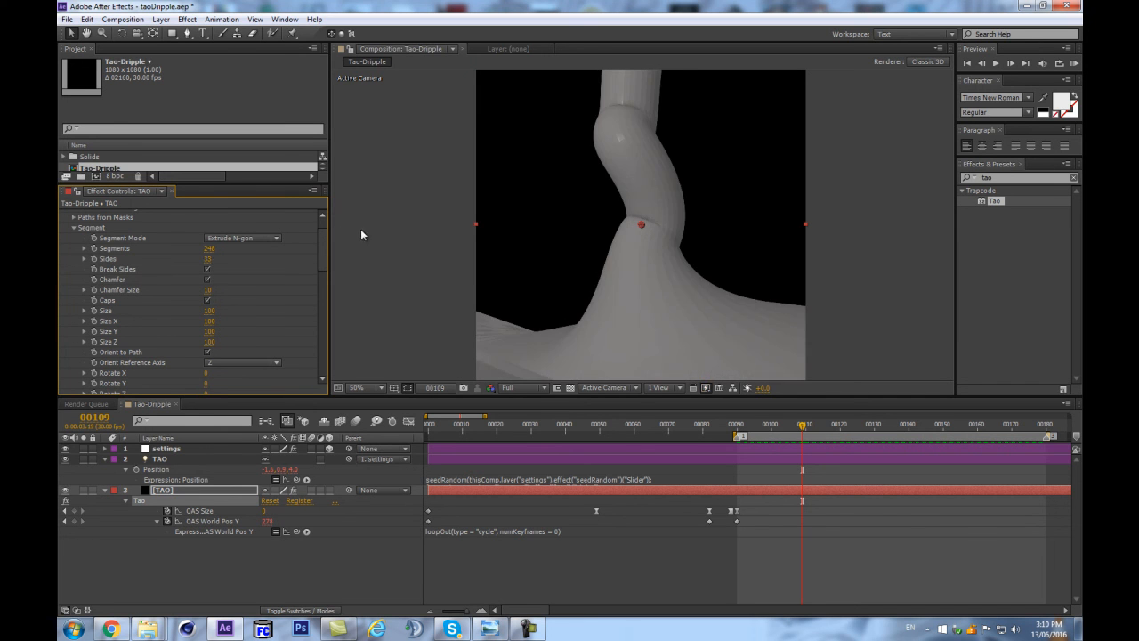
{"action": "left_click_drag", "start_coordinate": [206, 263], "coordinate": [111, 269]}
Set the Shader in Tao's Rendering settings to Smooth.
{"action": "scroll", "coordinate": [323, 252], "scroll_direction": "down", "scroll_amount": 15}
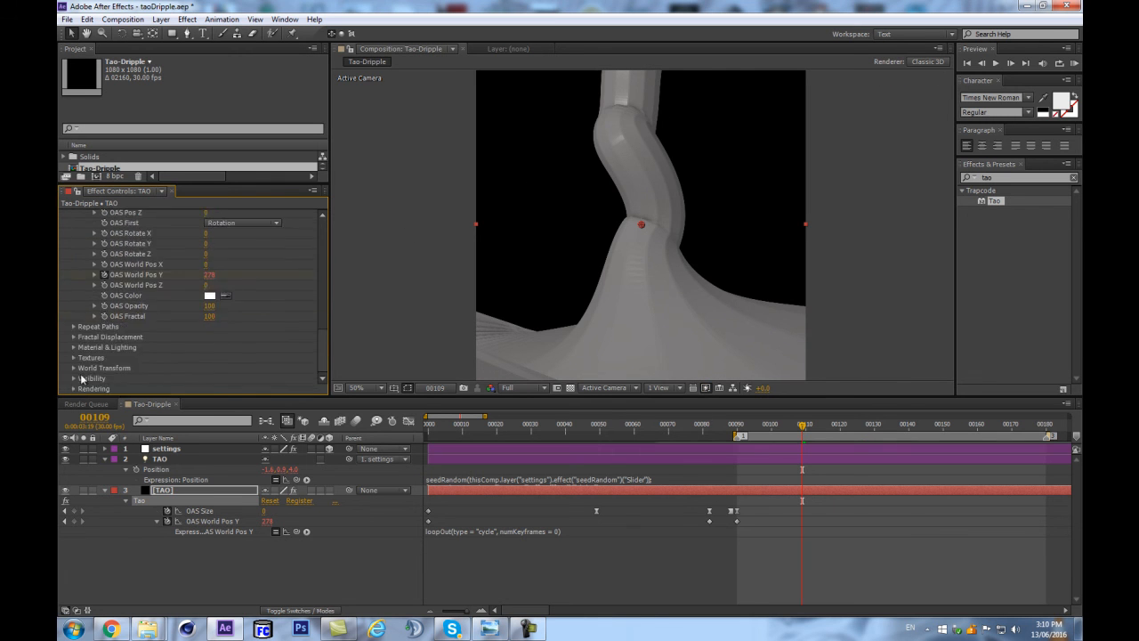
{"action": "left_click", "coordinate": [73, 388]}
{"action": "scroll", "coordinate": [176, 372], "scroll_direction": "down", "scroll_amount": 5}
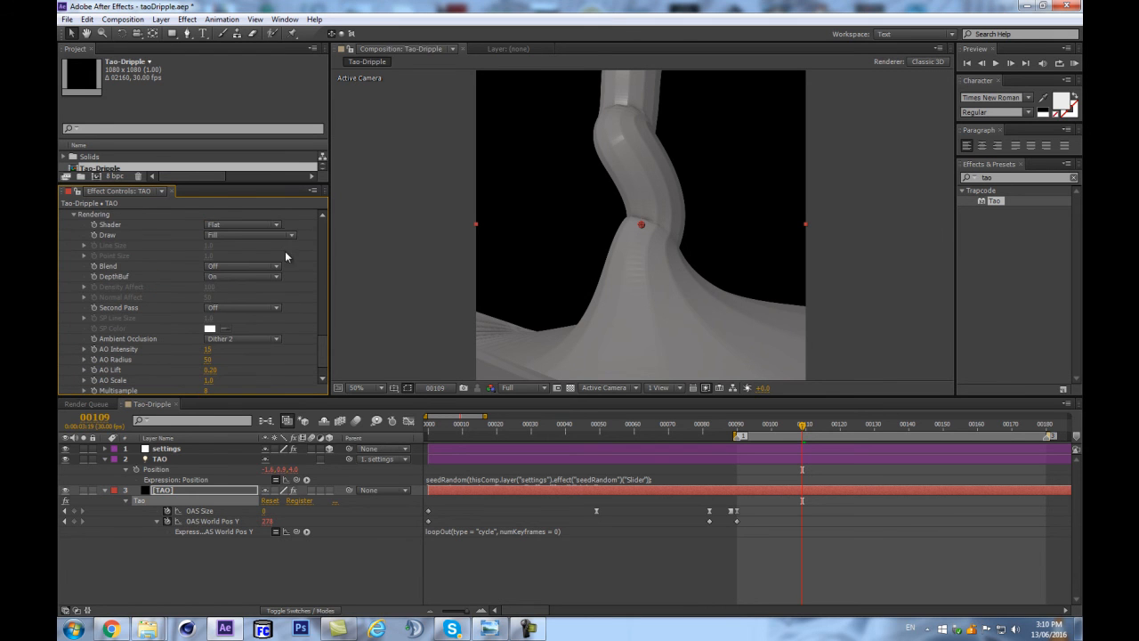
{"action": "left_click", "coordinate": [205, 228]}
{"action": "left_click", "coordinate": [238, 252]}
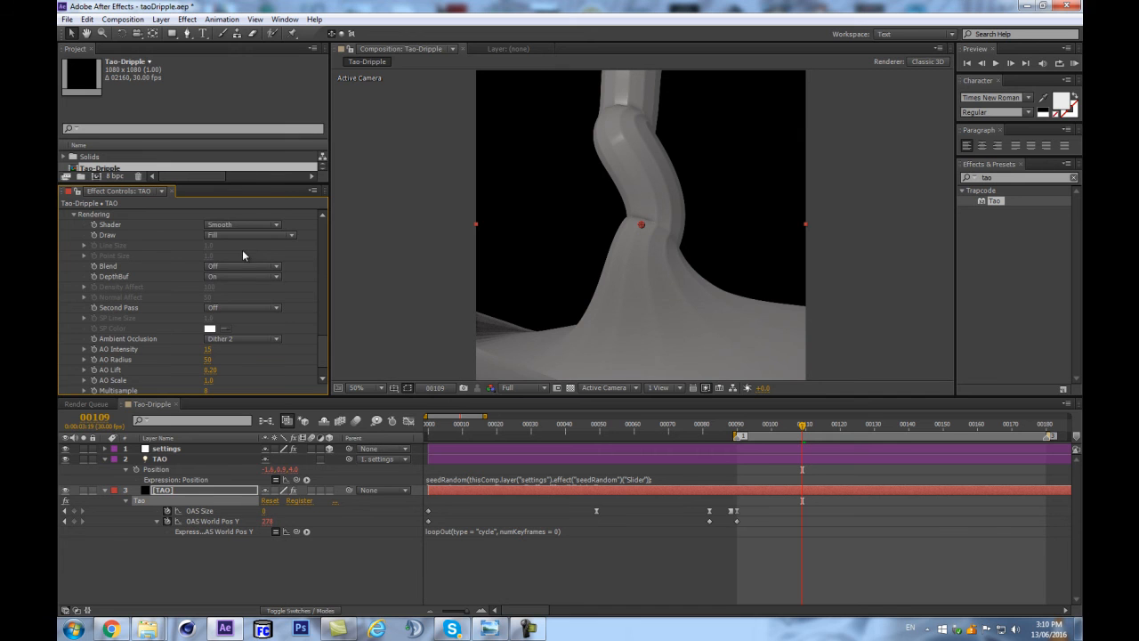
Turn off Break Sides in Tao's Segment settings and raise the number of Sides to 15.
{"action": "scroll", "coordinate": [272, 270], "scroll_direction": "down", "scroll_amount": 10}
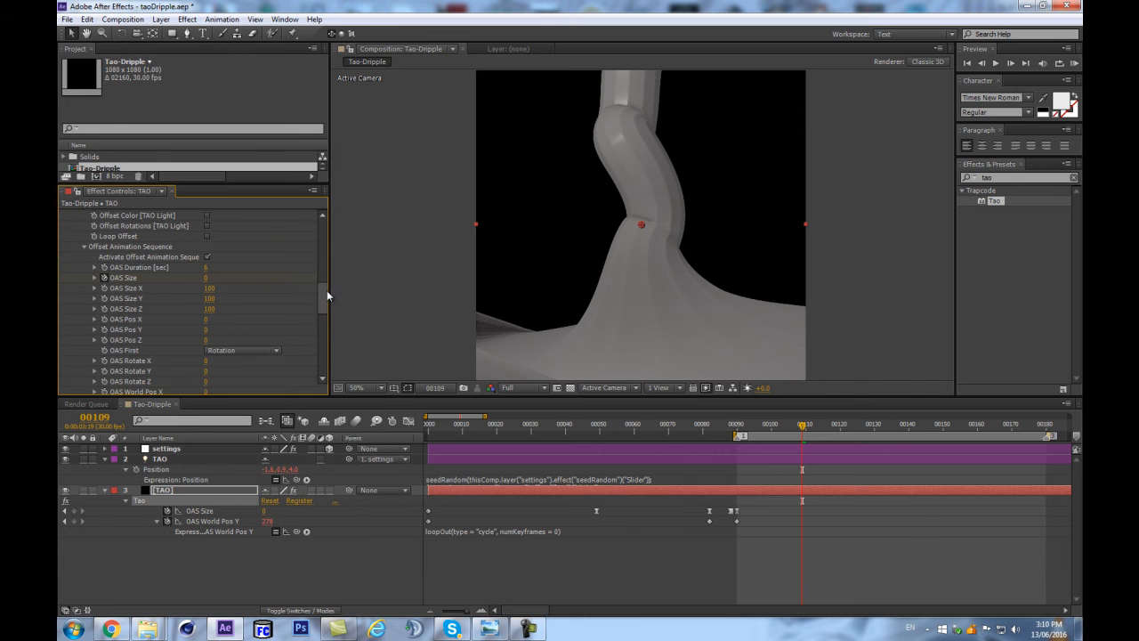
{"action": "left_click_drag", "start_coordinate": [326, 289], "coordinate": [325, 228]}
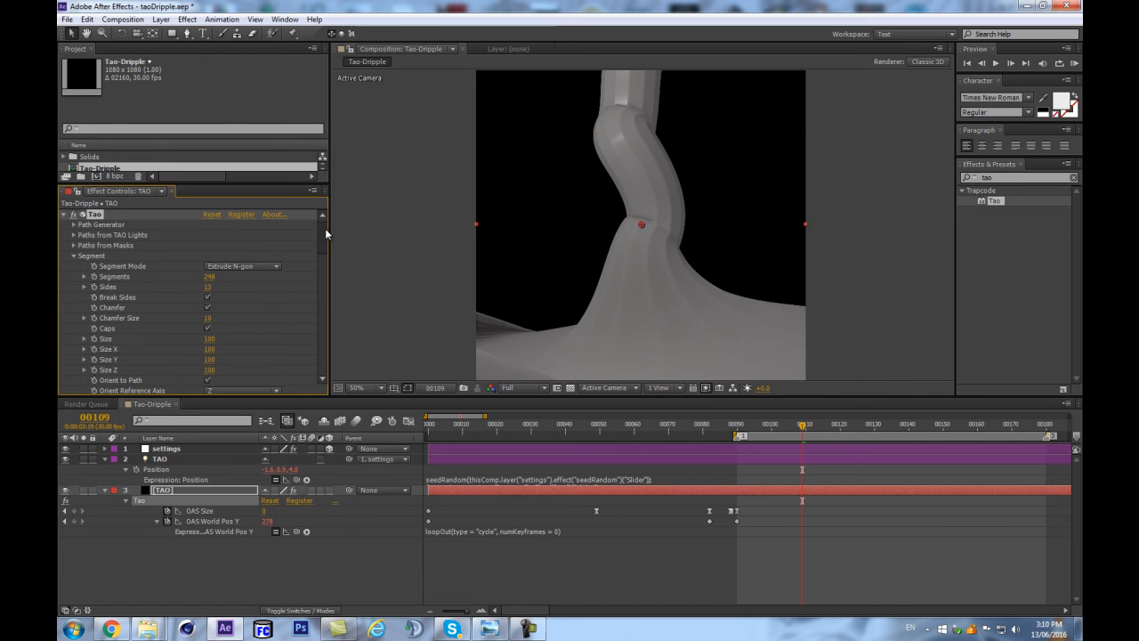
{"action": "left_click", "coordinate": [208, 296]}
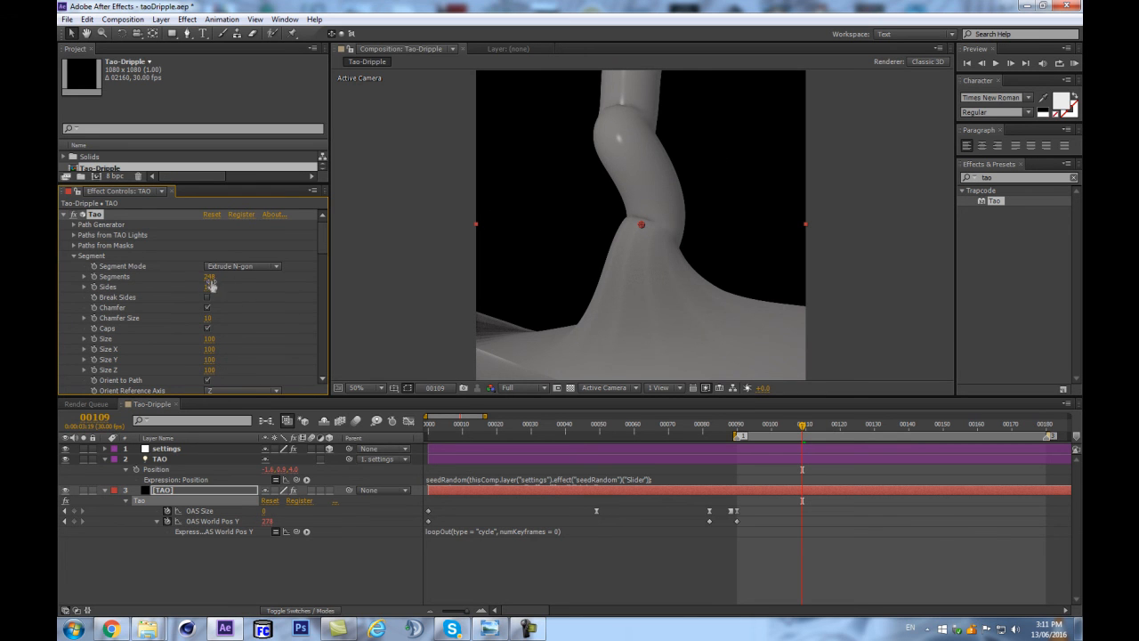
{"action": "left_click_drag", "start_coordinate": [216, 276], "coordinate": [220, 288]}
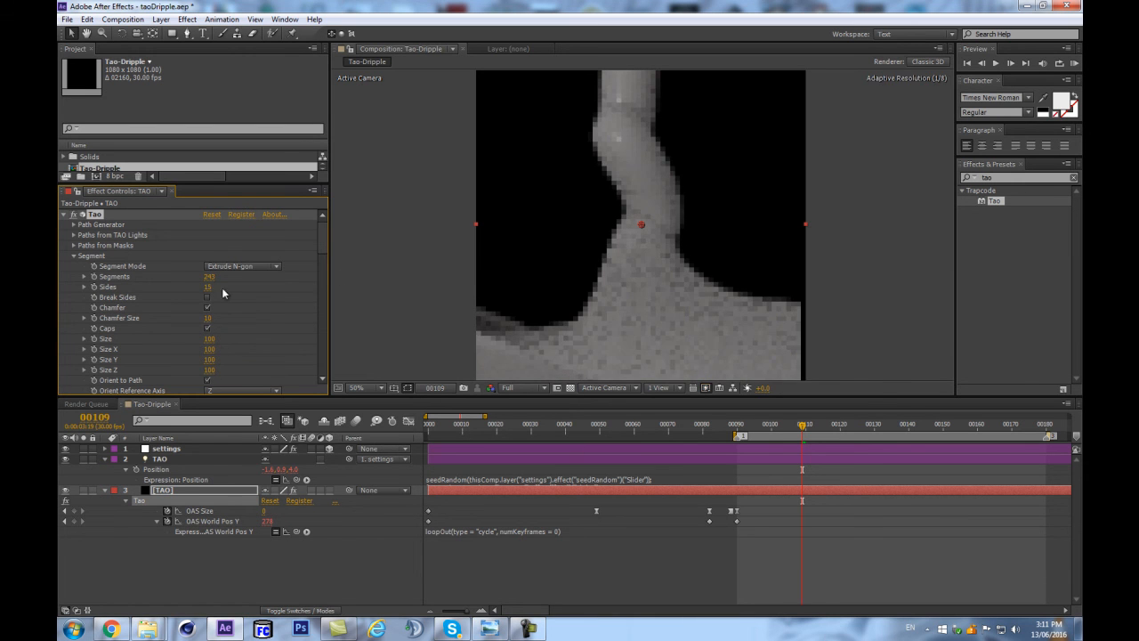
Preview the smoothed liquid and compare its shape at frames 82 and 131.
{"action": "left_click", "coordinate": [230, 552]}
{"action": "key", "text": "space"}
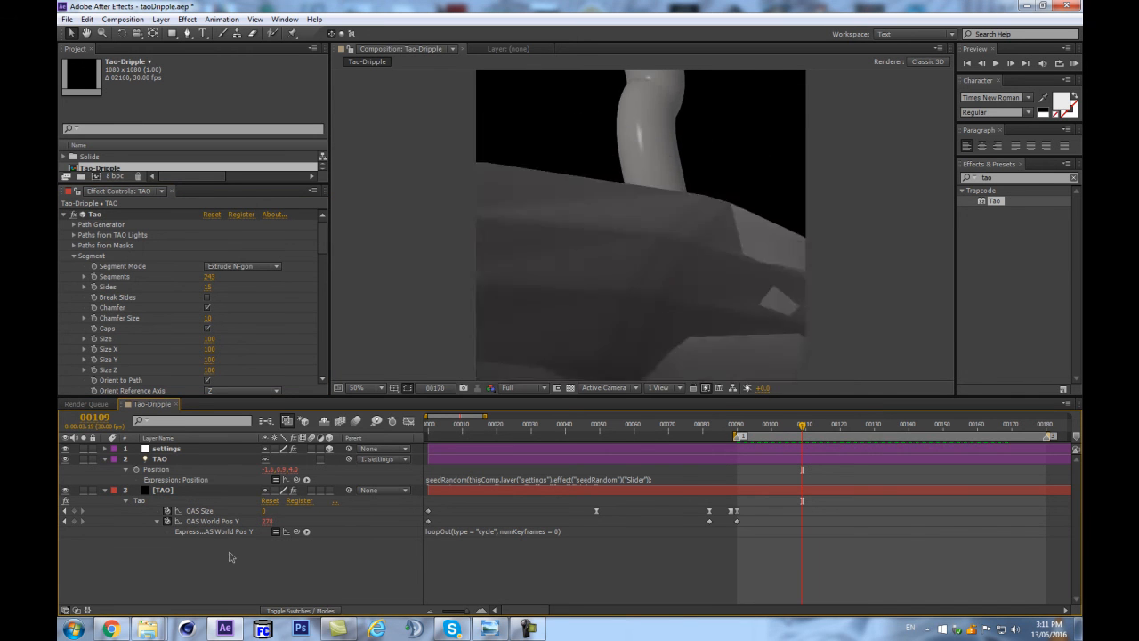
{"action": "key", "text": "space"}
{"action": "left_click_drag", "start_coordinate": [750, 428], "coordinate": [703, 433]}
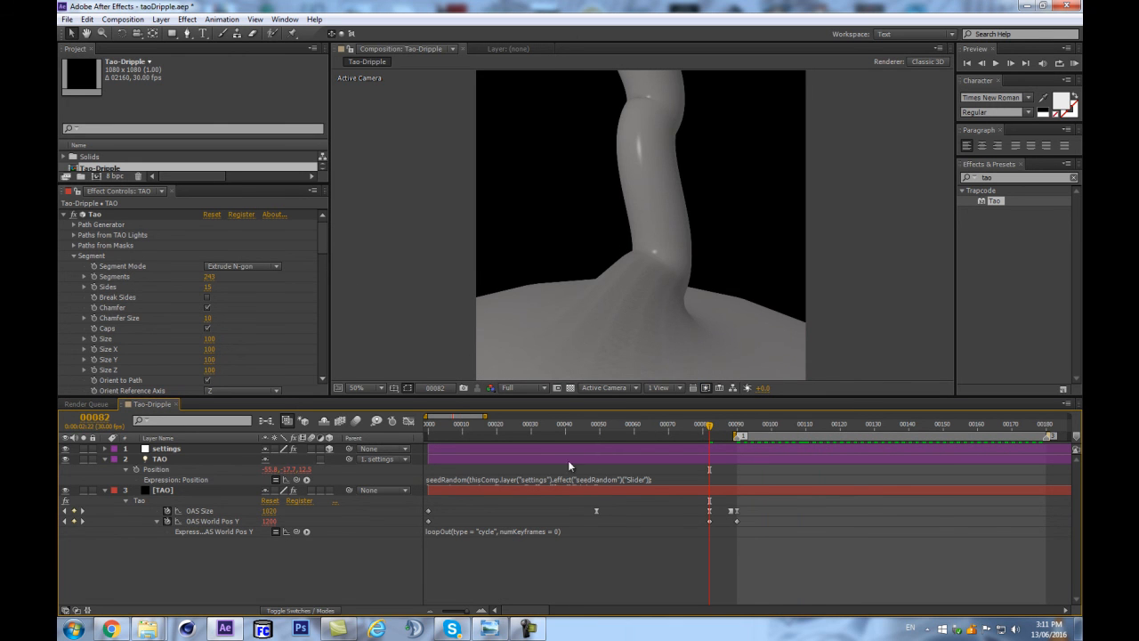
{"action": "left_click_drag", "start_coordinate": [748, 430], "coordinate": [878, 418]}
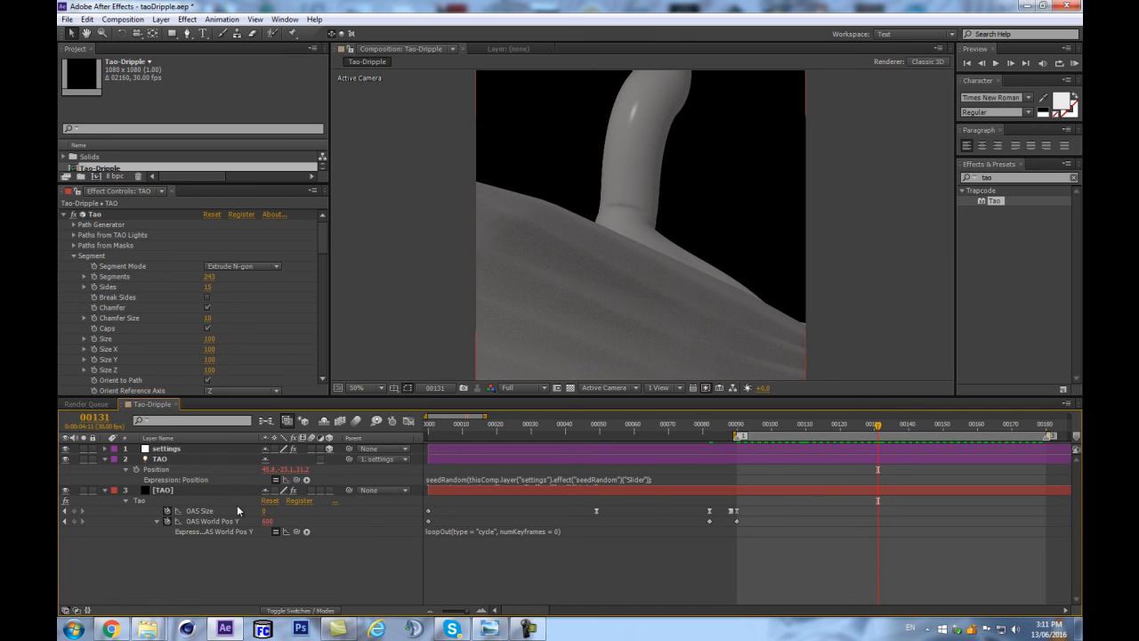
Set the seedRandom slider on the settings layer to 97 and preview the TAO layer's new motion.
{"action": "left_click", "coordinate": [167, 449]}
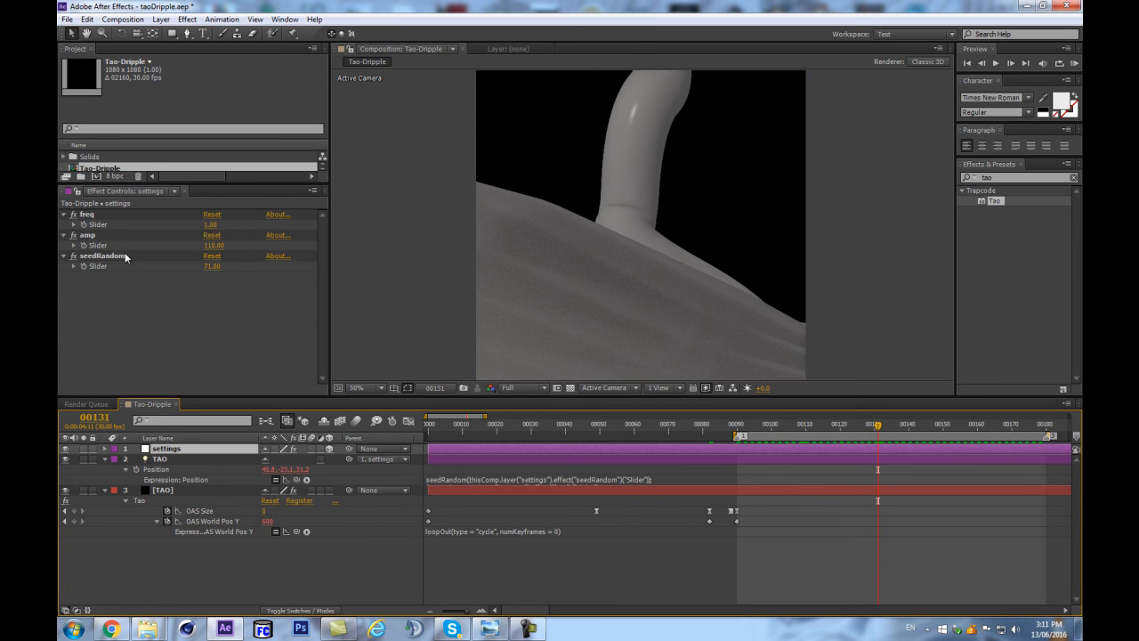
{"action": "left_click_drag", "start_coordinate": [211, 266], "coordinate": [220, 265]}
{"action": "left_click", "coordinate": [263, 315]}
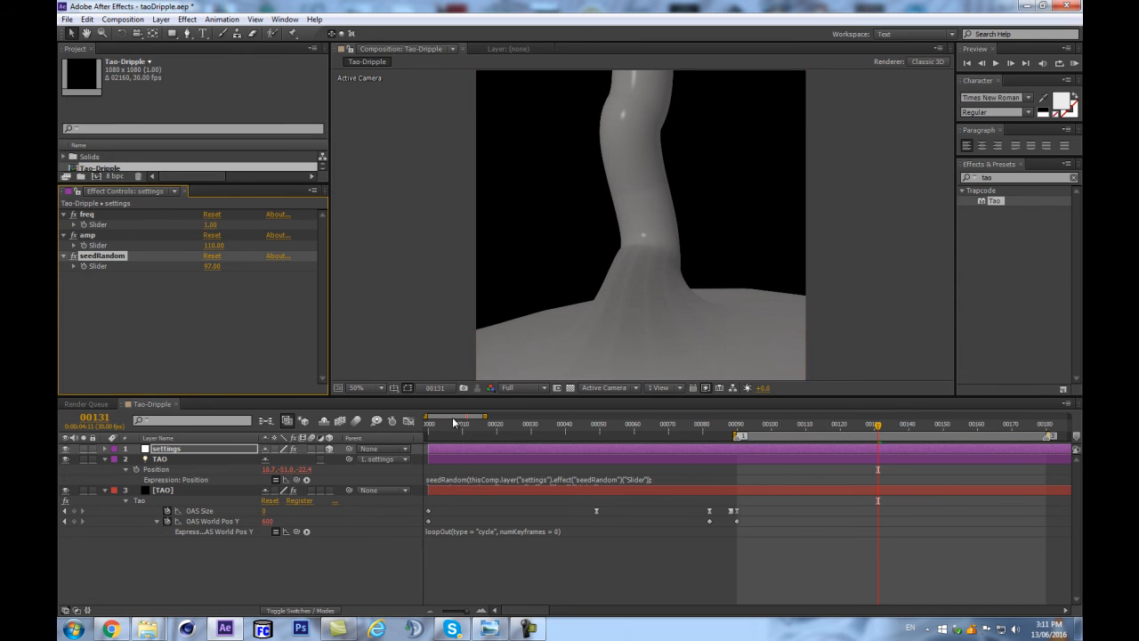
{"action": "left_click", "coordinate": [204, 491]}
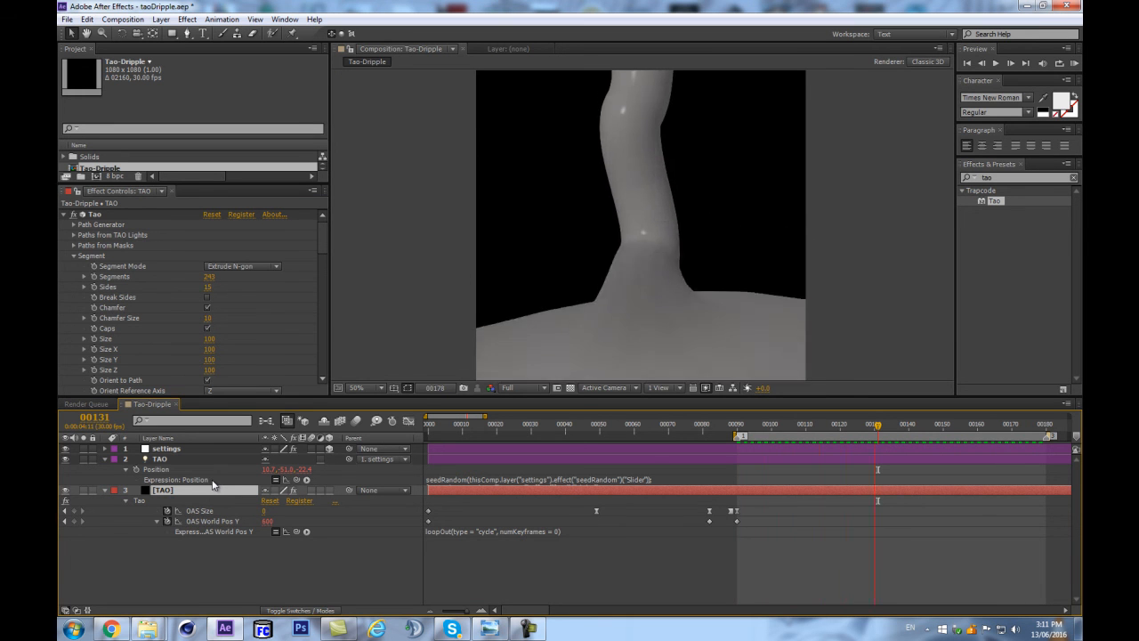
{"action": "key", "text": "space"}
Raise the last two OAS World Pos Y keyframes together, reaching 1420 at frame 82, and preview the animation.
{"action": "scroll", "coordinate": [690, 293], "scroll_direction": "down", "scroll_amount": 1}
{"action": "left_click", "coordinate": [709, 425]}
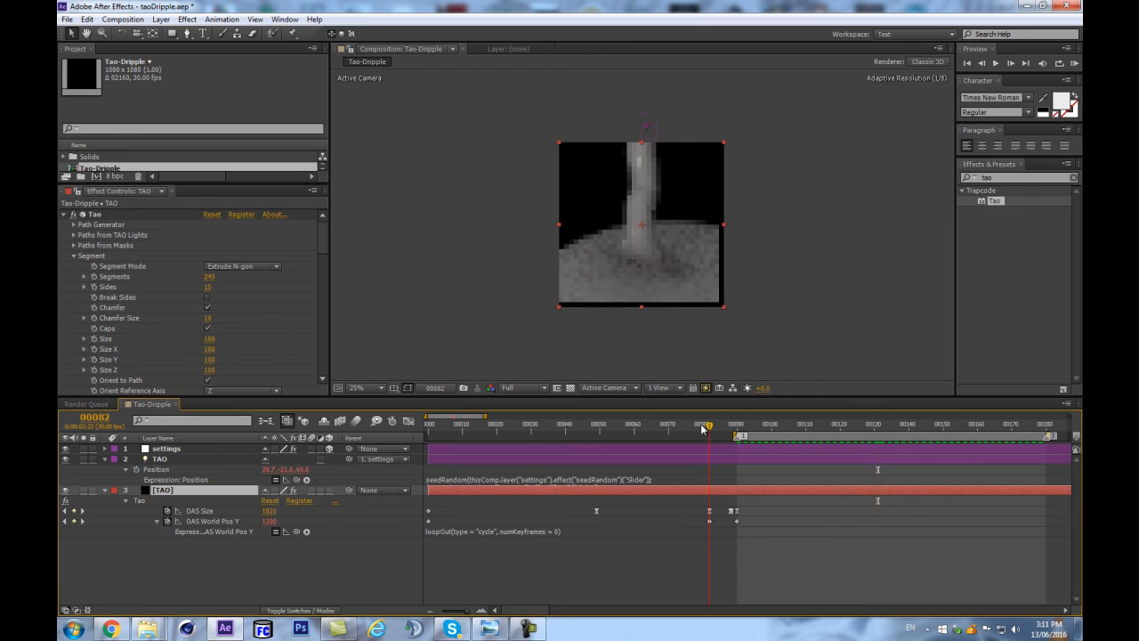
{"action": "left_click", "coordinate": [737, 521]}
{"action": "left_click_drag", "start_coordinate": [267, 525], "coordinate": [356, 525]}
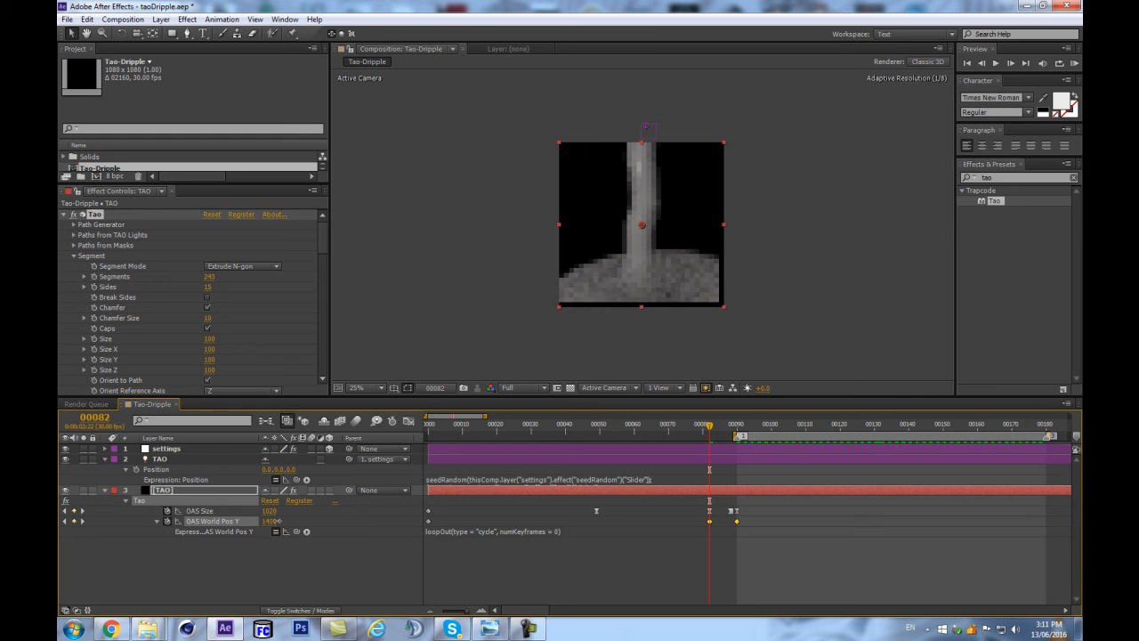
{"action": "left_click", "coordinate": [338, 571]}
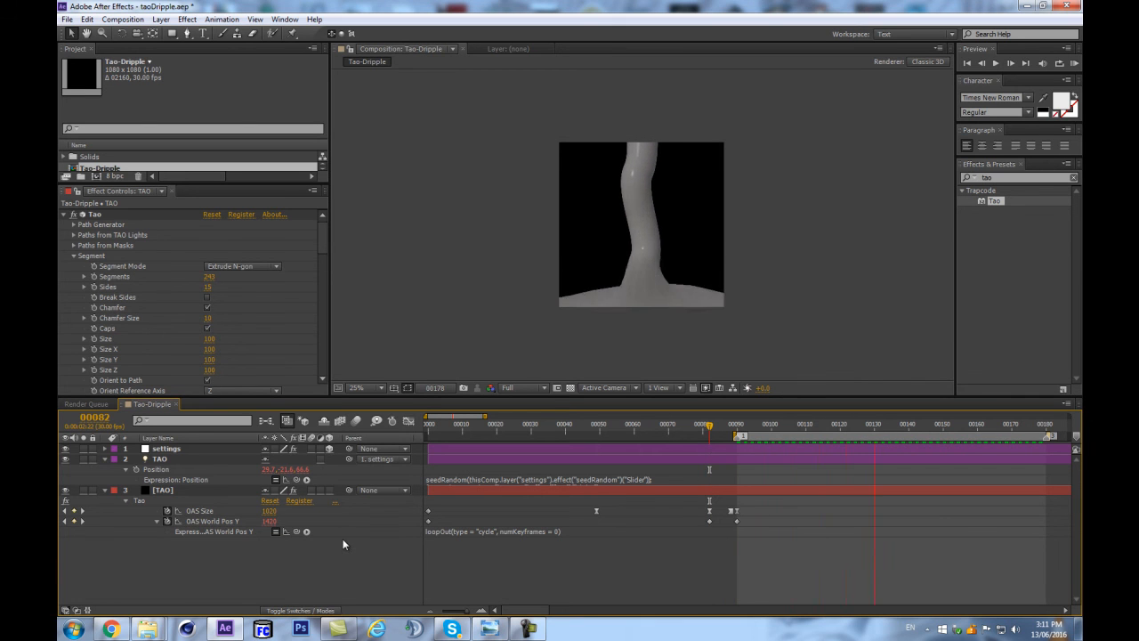
{"action": "key", "text": "space"}
Lower only the OAS World Pos Y keyframe at frame 82 to 1190 and preview the animation.
{"action": "left_click_drag", "start_coordinate": [270, 522], "coordinate": [261, 522]}
{"action": "left_click", "coordinate": [308, 549]}
{"action": "left_click", "coordinate": [710, 522]}
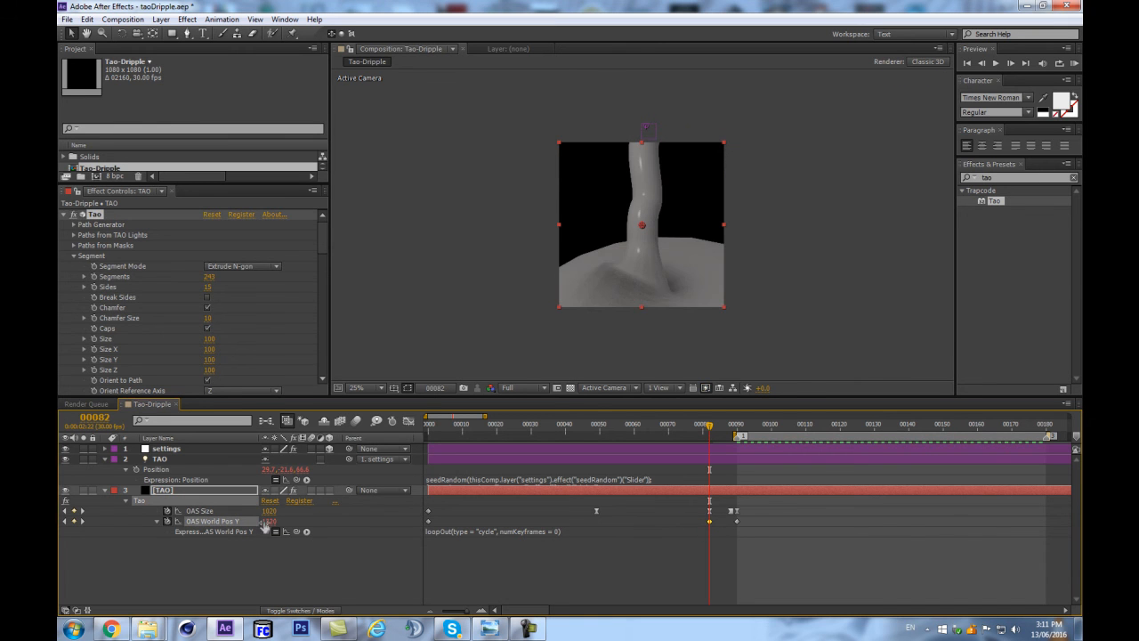
{"action": "left_click_drag", "start_coordinate": [267, 521], "coordinate": [253, 522]}
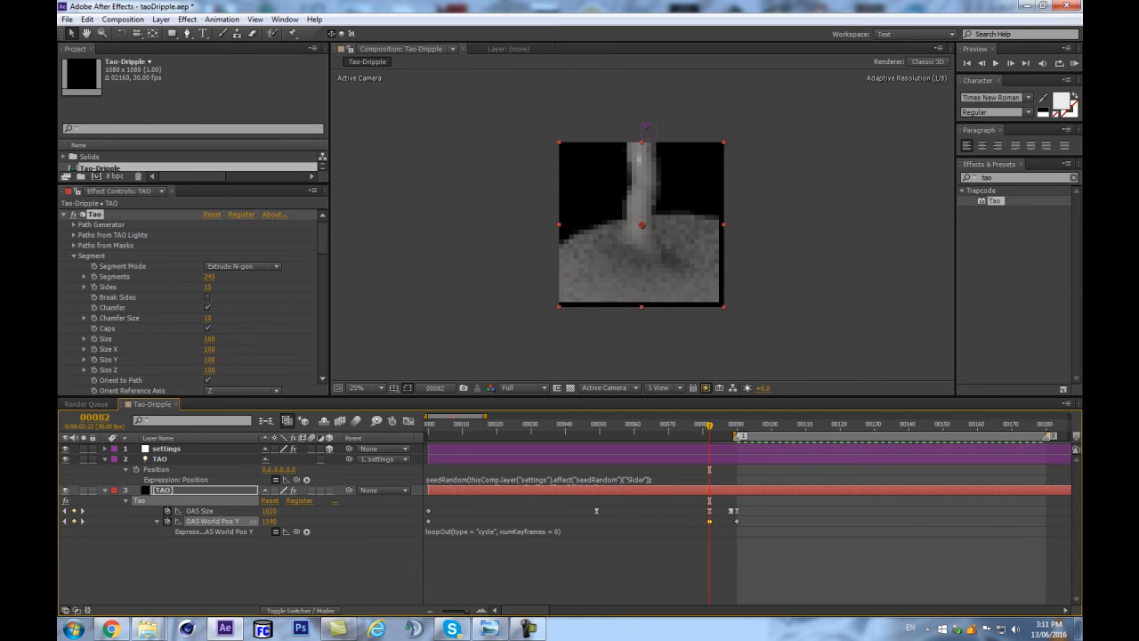
{"action": "left_click", "coordinate": [301, 565]}
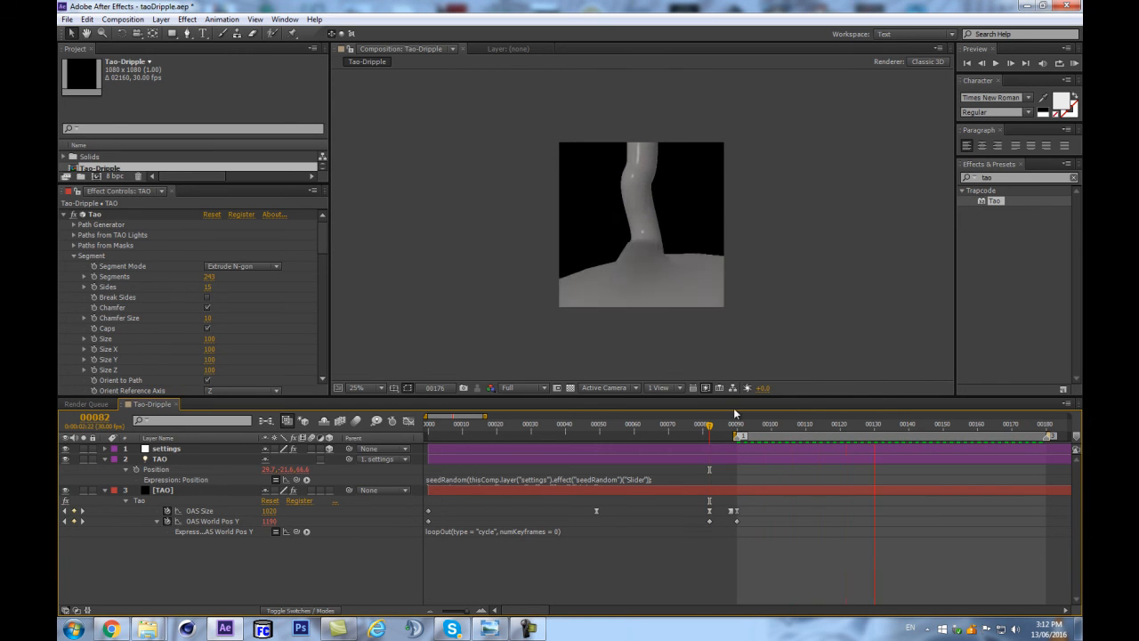
Lower OAS World Pos Y at frame 90 to 1960 and preview the pool's movement.
{"action": "left_click", "coordinate": [715, 428]}
{"action": "left_click_drag", "start_coordinate": [714, 430], "coordinate": [738, 429]}
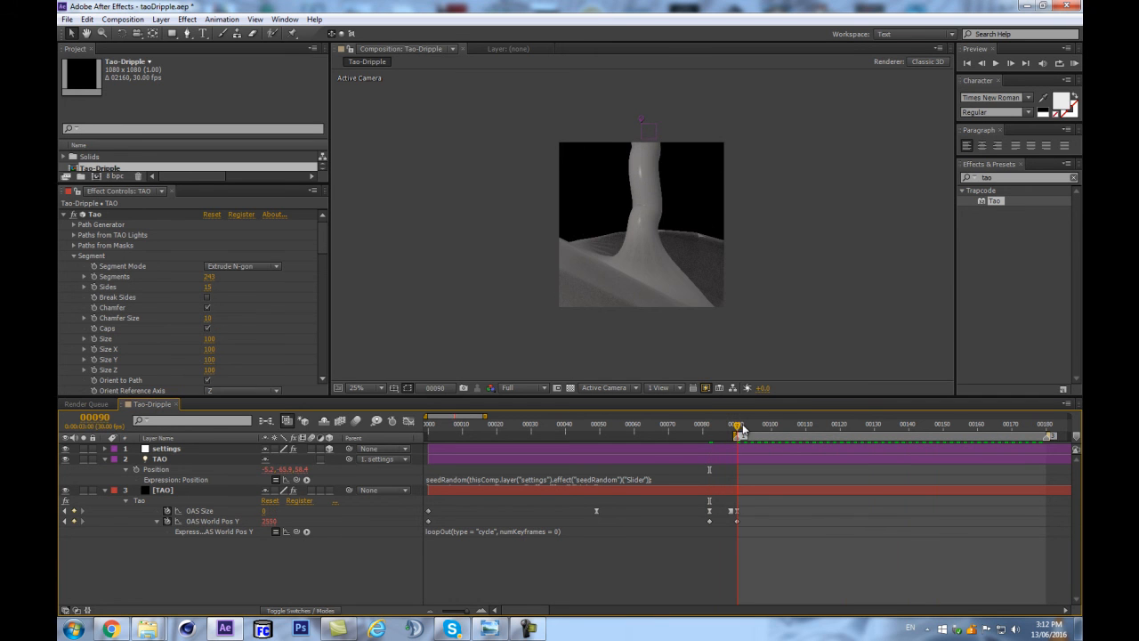
{"action": "left_click", "coordinate": [255, 522]}
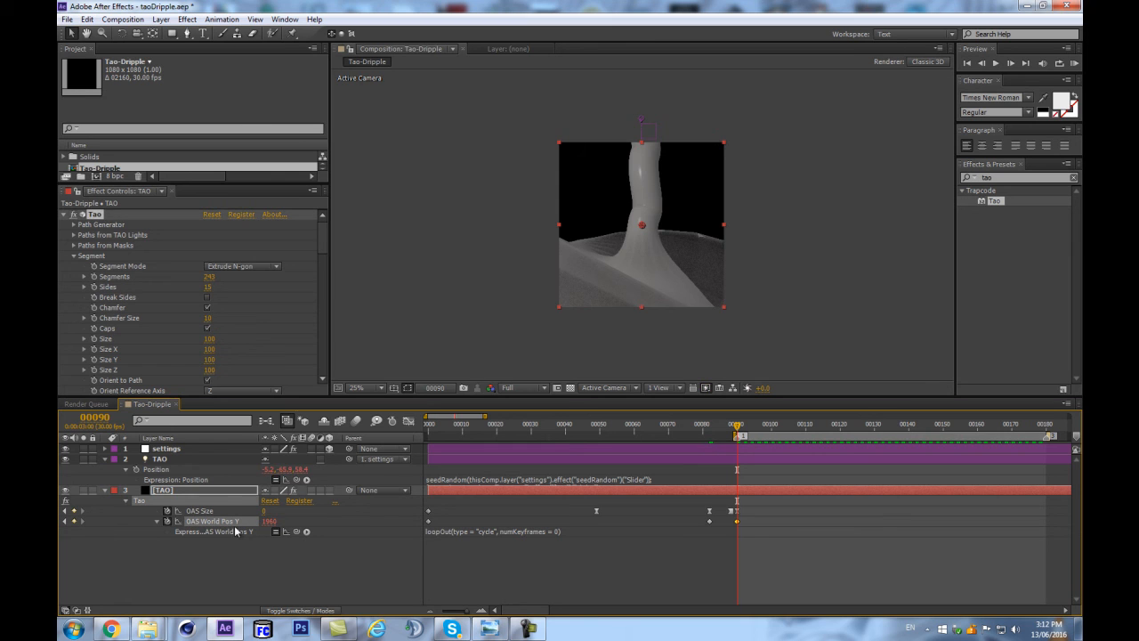
{"action": "left_click", "coordinate": [257, 549]}
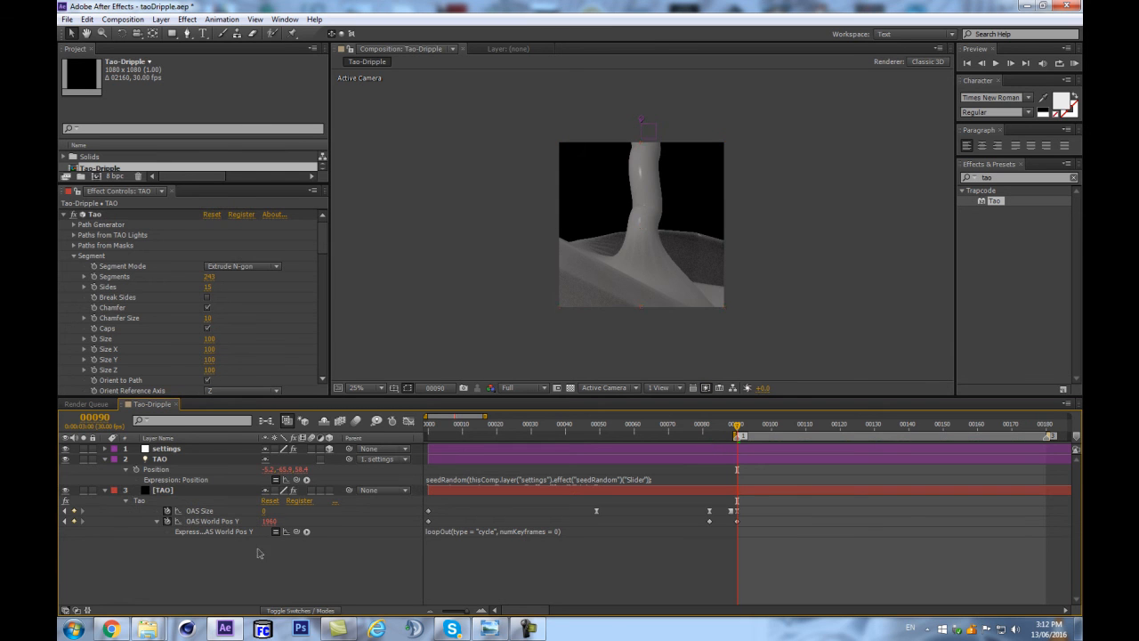
{"action": "key", "text": "space"}
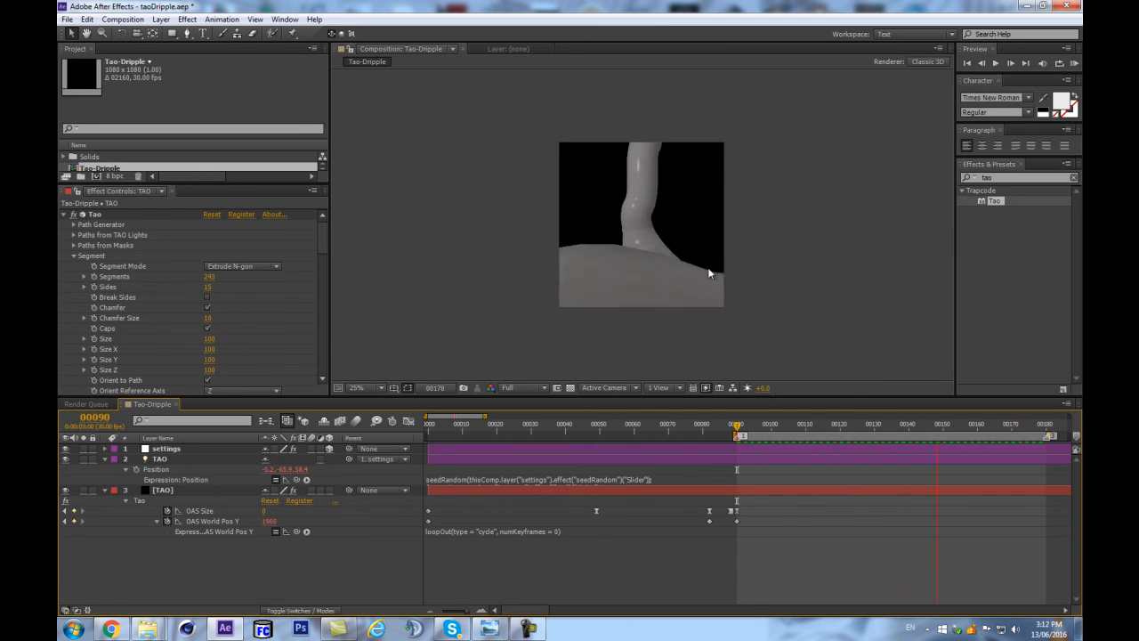
{"action": "key", "text": "period"}
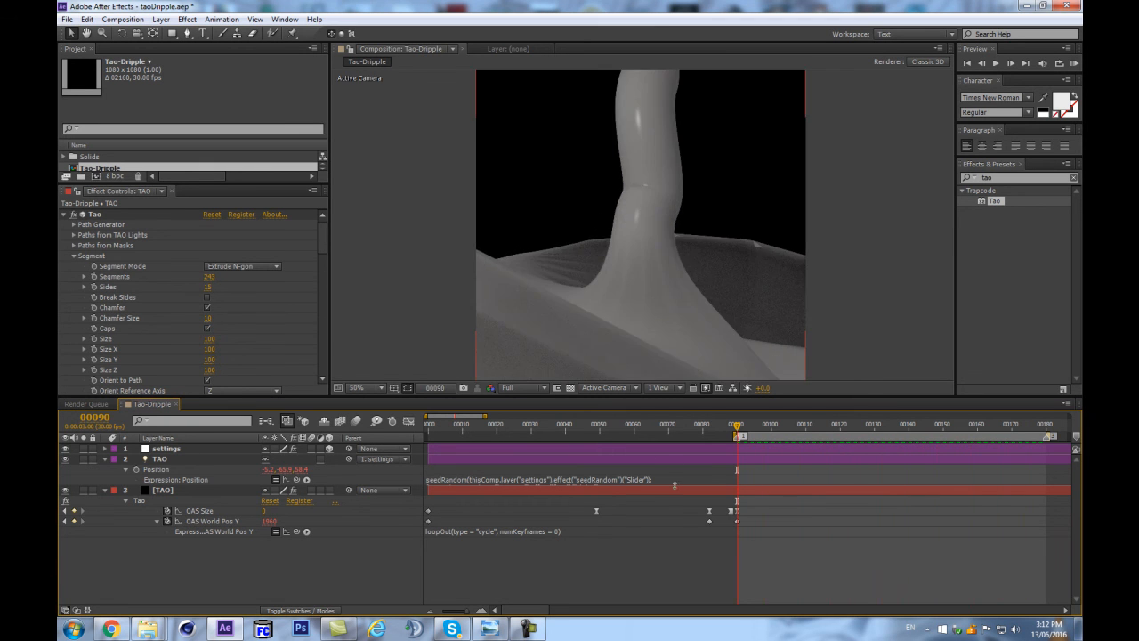
Apply Easy Ease to all three OAS World Pos Y keyframes.
{"action": "left_click", "coordinate": [709, 521]}
{"action": "left_click_drag", "start_coordinate": [699, 527], "coordinate": [420, 528]}
{"action": "right_click", "coordinate": [710, 523]}
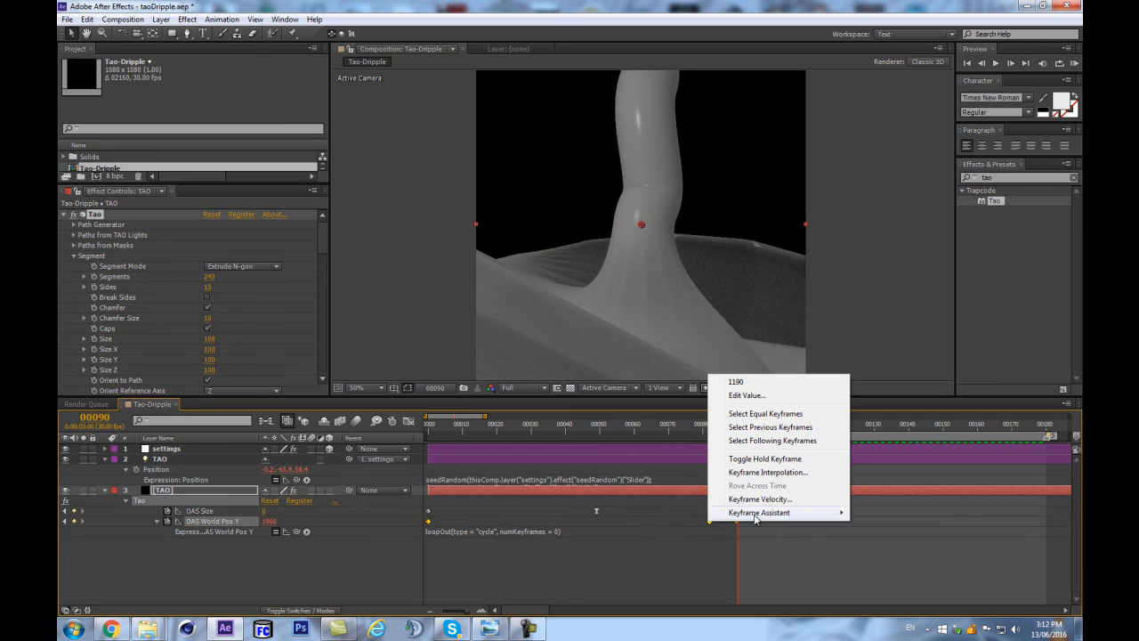
{"action": "mouse_move", "coordinate": [765, 512]}
{"action": "left_click", "coordinate": [890, 539]}
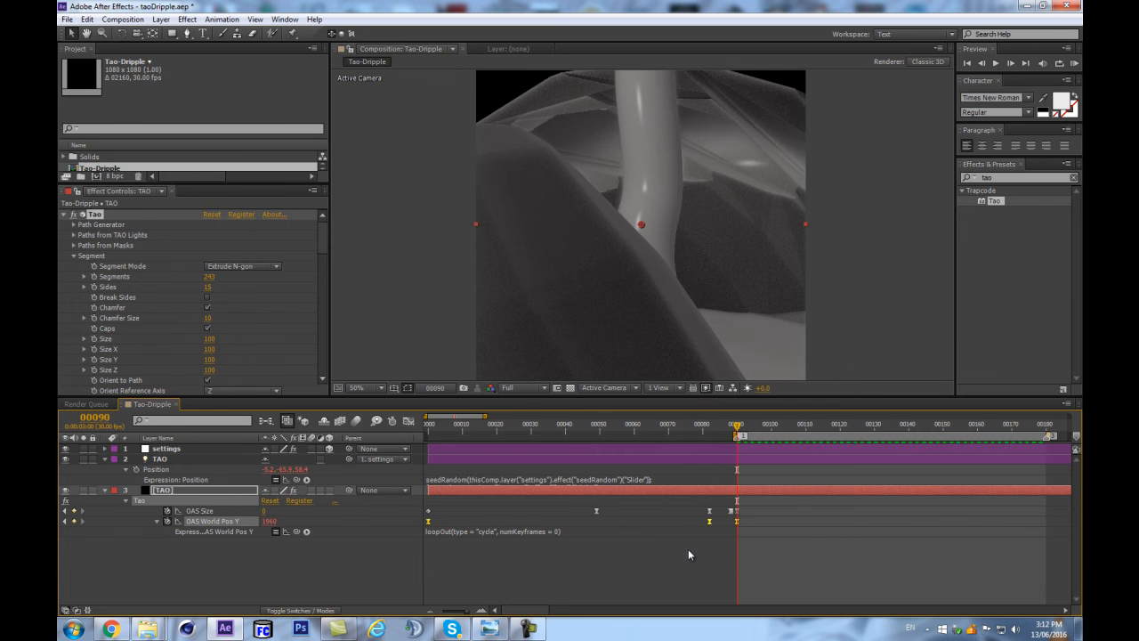
{"action": "left_click", "coordinate": [691, 550]}
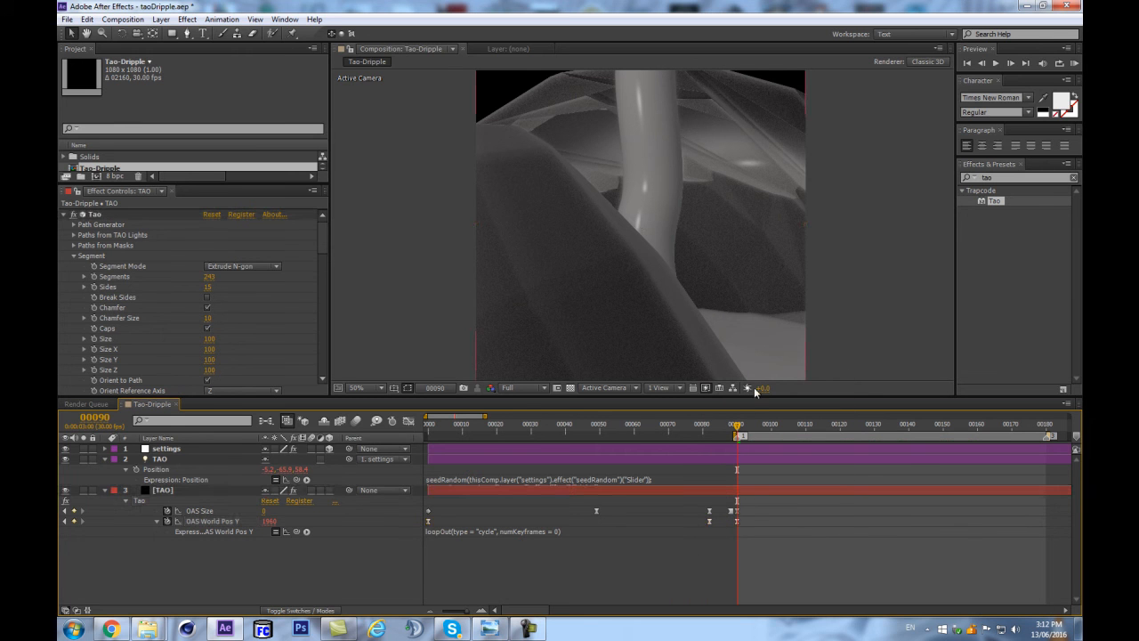
Set OAS World Pos Y at frame 90 to 2300 and convert all three of its keyframes back to linear interpolation.
{"action": "mouse_move", "coordinate": [737, 431]}
{"action": "left_mouse_down"}
{"action": "mouse_move", "coordinate": [708, 433]}
{"action": "mouse_move", "coordinate": [742, 424]}
{"action": "left_mouse_up"}
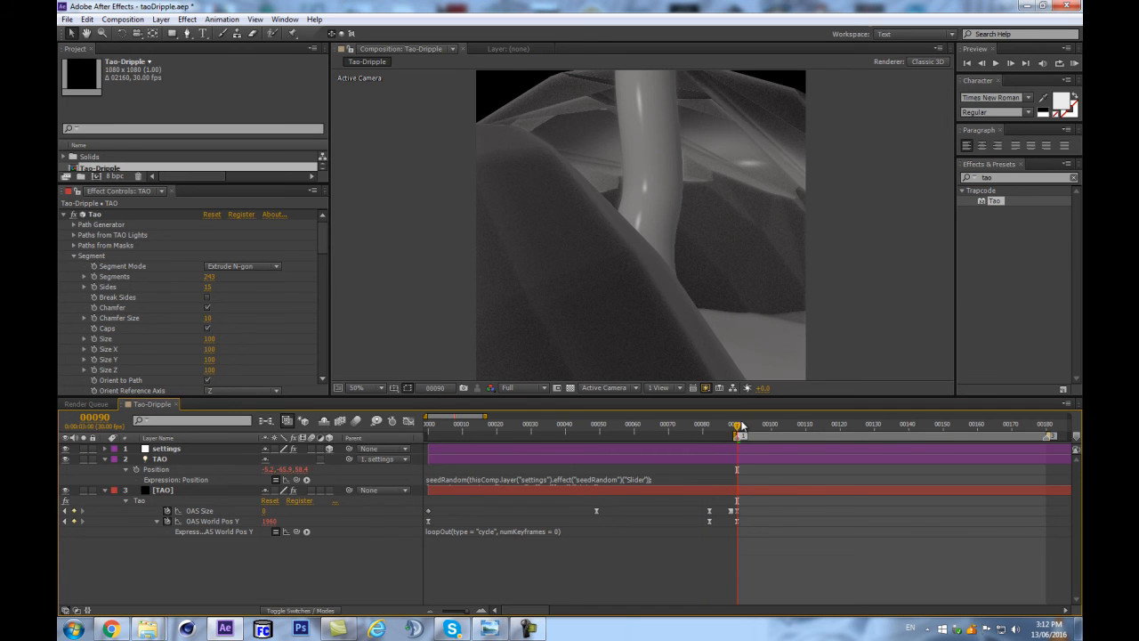
{"action": "left_click_drag", "start_coordinate": [273, 522], "coordinate": [283, 522]}
{"action": "left_click_drag", "start_coordinate": [449, 524], "coordinate": [424, 529]}
{"action": "right_click", "coordinate": [428, 522]}
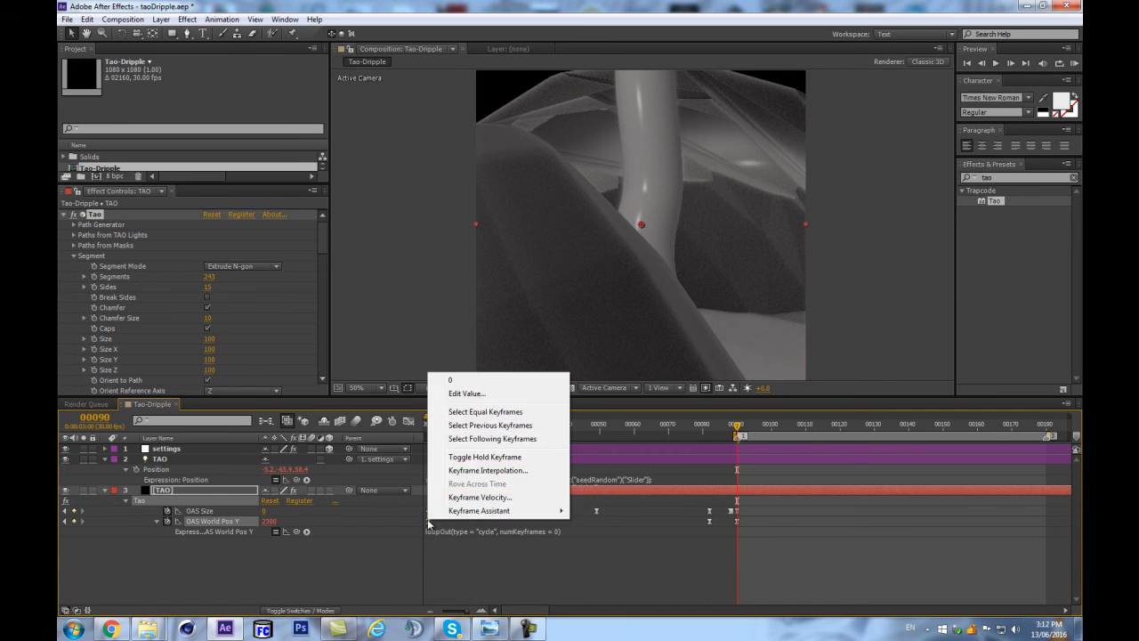
{"action": "left_click", "coordinate": [443, 553]}
{"action": "left_click", "coordinate": [428, 521]}
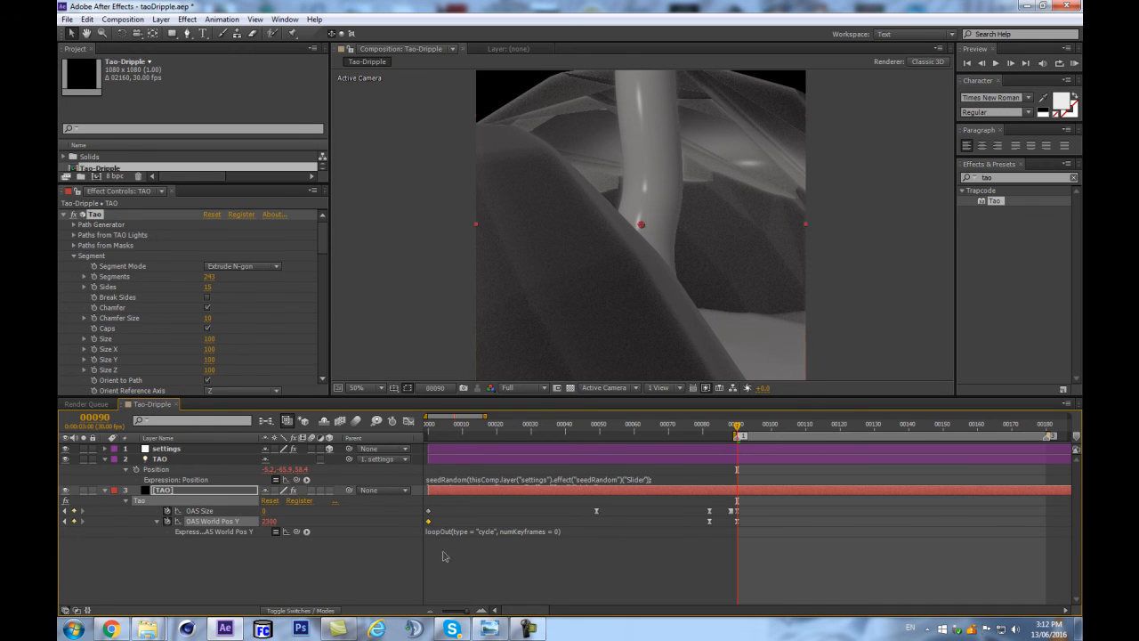
{"action": "left_click_drag", "start_coordinate": [645, 417], "coordinate": [731, 437]}
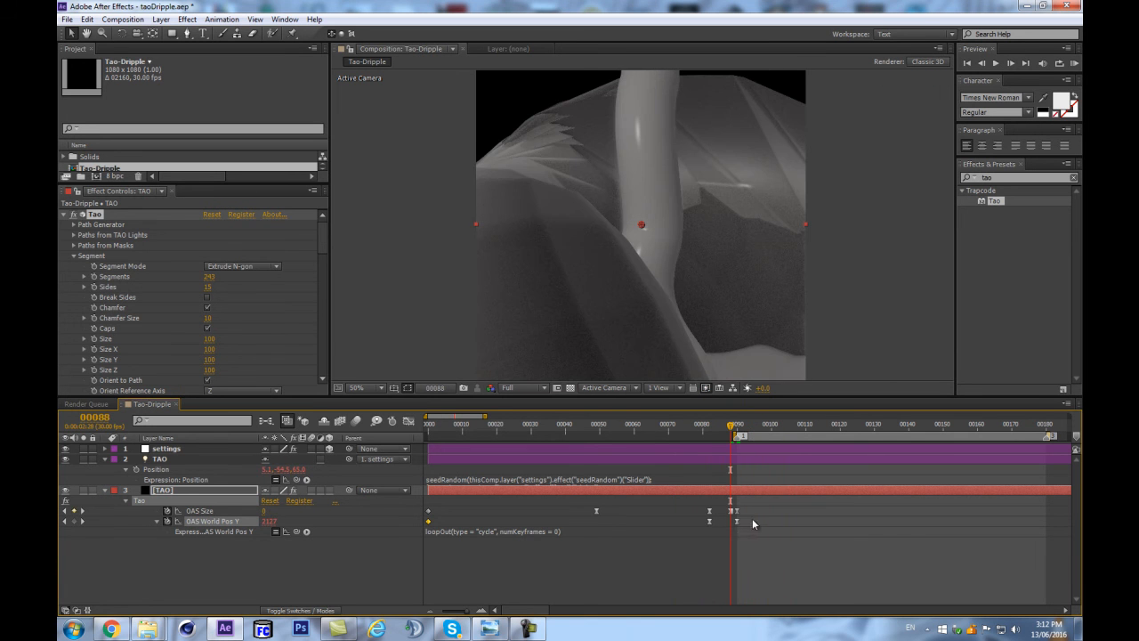
{"action": "left_click", "coordinate": [711, 522], "text": "ctrl"}
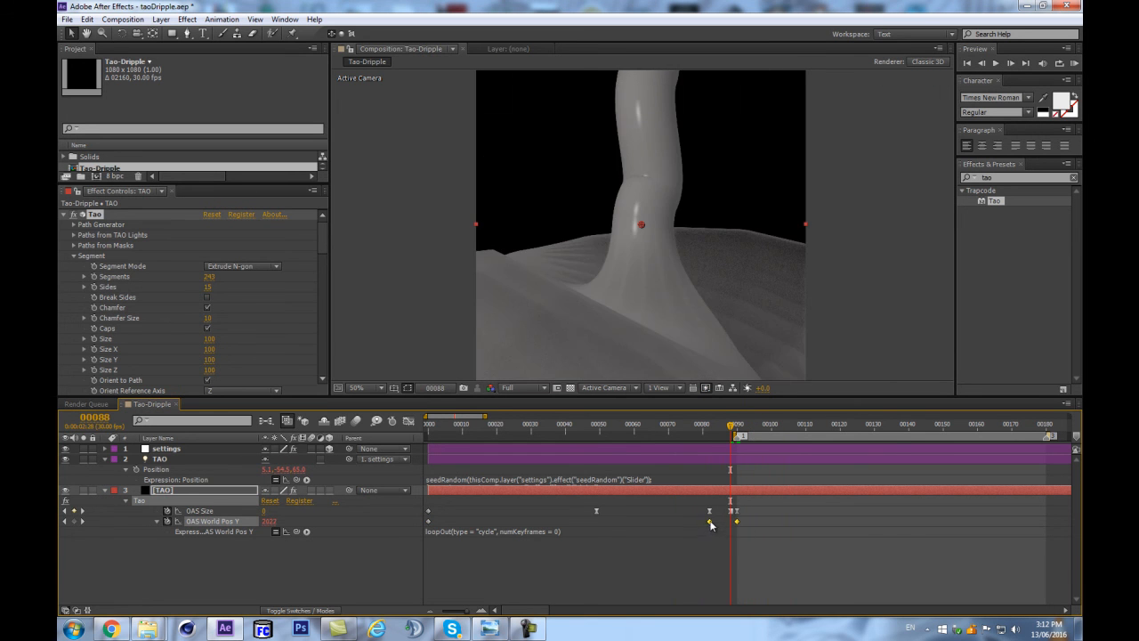
Move the OAS Size and OAS World Pos Y keyframes at frame 82 earlier to about frame 78 and preview the animation.
{"action": "mouse_move", "coordinate": [734, 429]}
{"action": "left_mouse_down"}
{"action": "mouse_move", "coordinate": [638, 433]}
{"action": "mouse_move", "coordinate": [740, 431]}
{"action": "left_mouse_up"}
{"action": "left_click_drag", "start_coordinate": [686, 508], "coordinate": [698, 528]}
{"action": "left_click", "coordinate": [689, 544]}
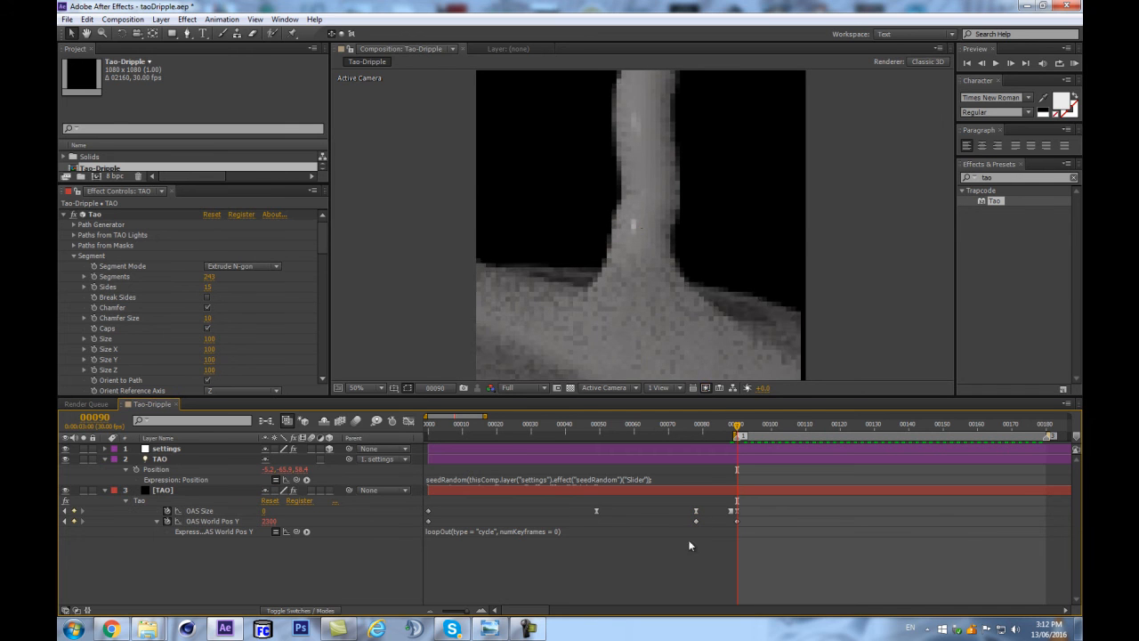
{"action": "key", "text": "space"}
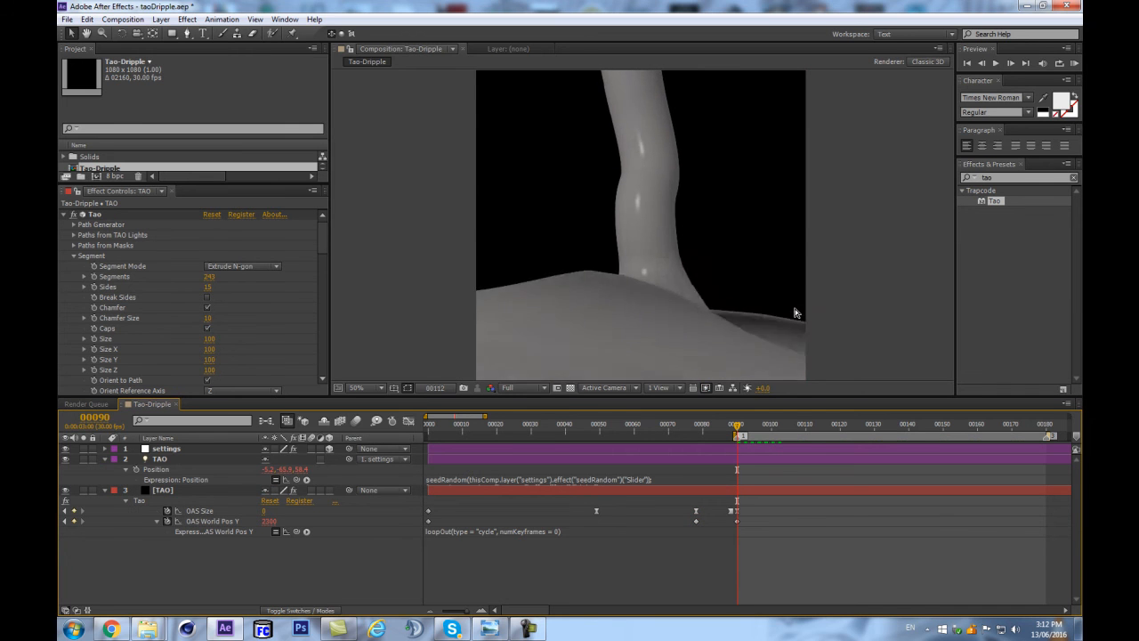
{"action": "key", "text": "space"}
Add a two-node camera named Camera 1 with the 50mm preset.
{"action": "key", "text": "ctrl+alt+shift+c"}
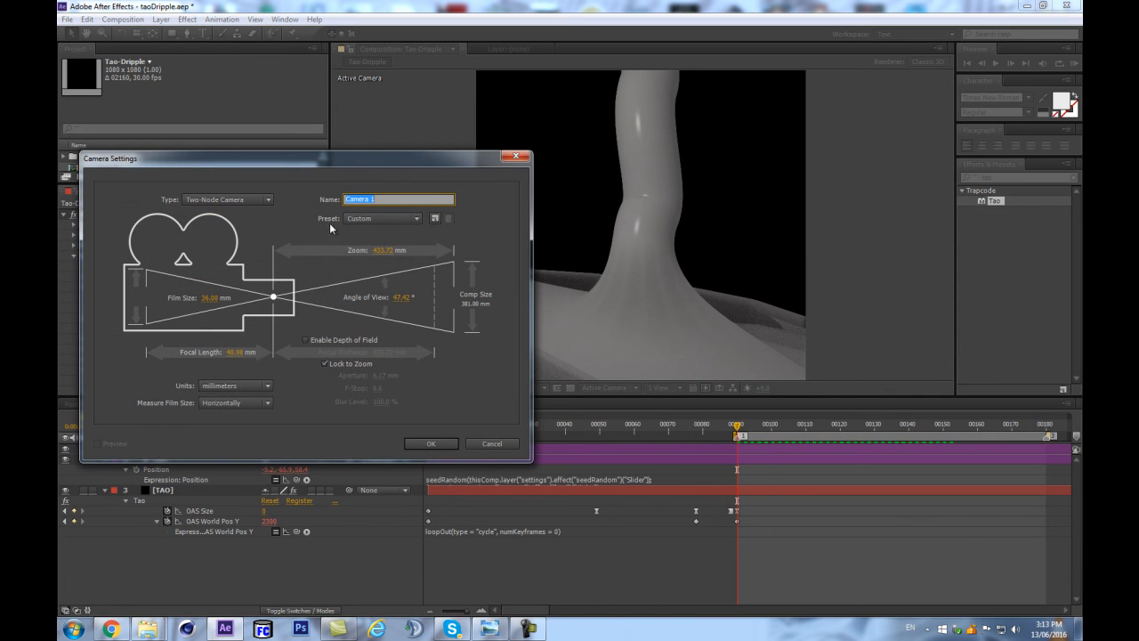
{"action": "left_click", "coordinate": [381, 218]}
{"action": "left_click", "coordinate": [383, 324]}
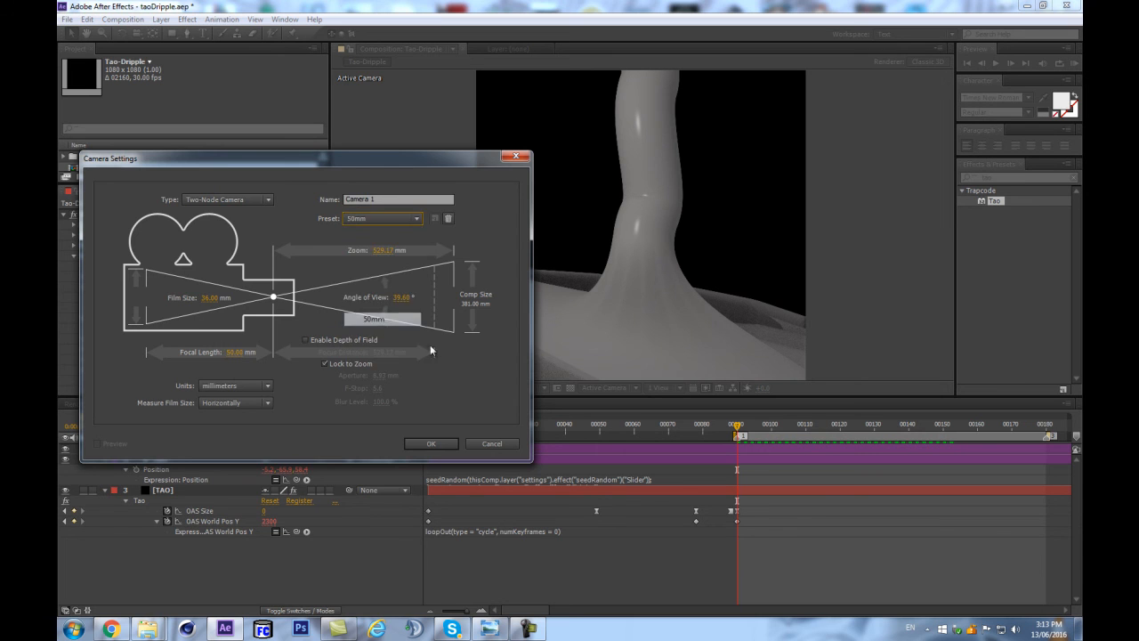
{"action": "left_click", "coordinate": [440, 447]}
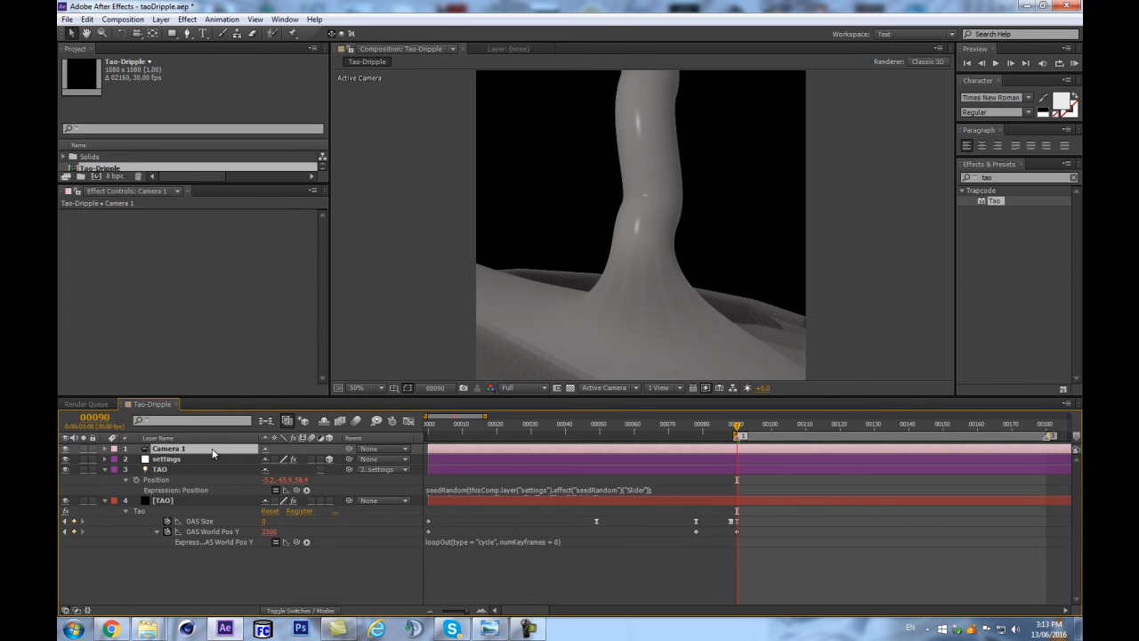
Add a 3D null named dolly, parent Camera 1 to it, and give it the camera's pink label colour.
{"action": "key", "text": "ctrl+alt+shift+y"}
{"action": "left_click_drag", "start_coordinate": [348, 459], "coordinate": [207, 450]}
{"action": "key", "text": "Return"}
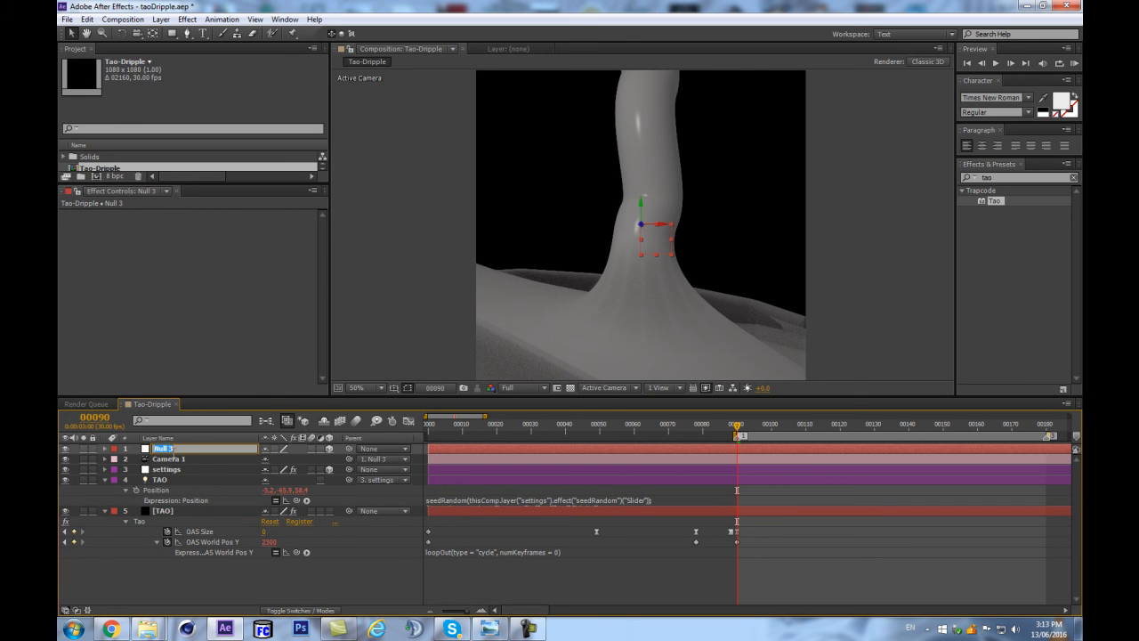
{"action": "key", "text": "Return"}
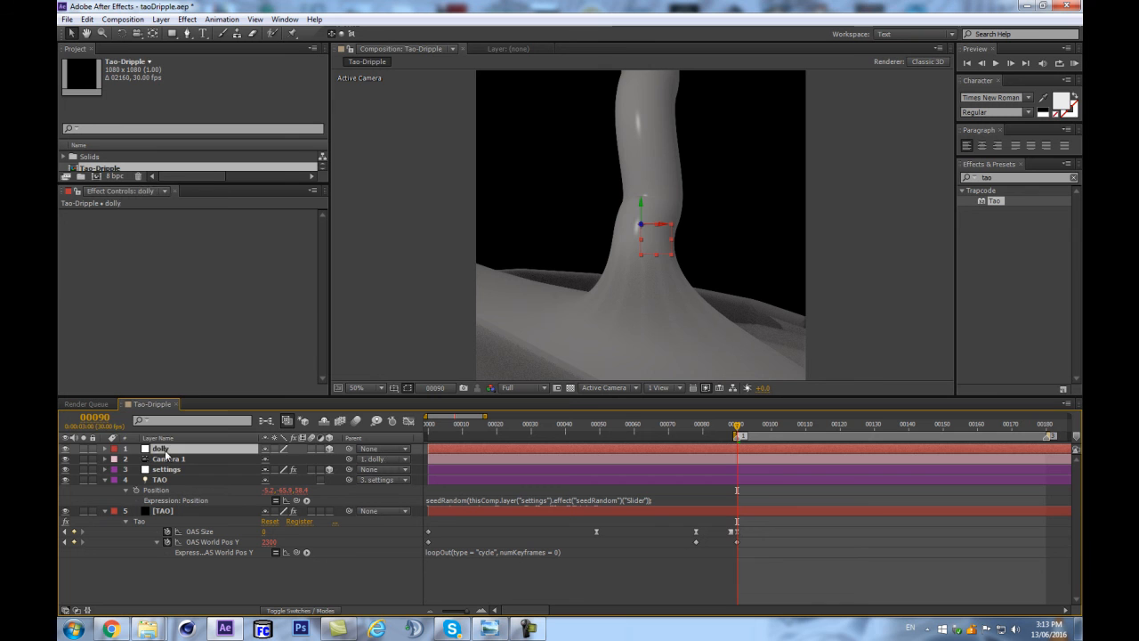
{"action": "left_click", "coordinate": [114, 449]}
{"action": "left_click", "coordinate": [138, 284]}
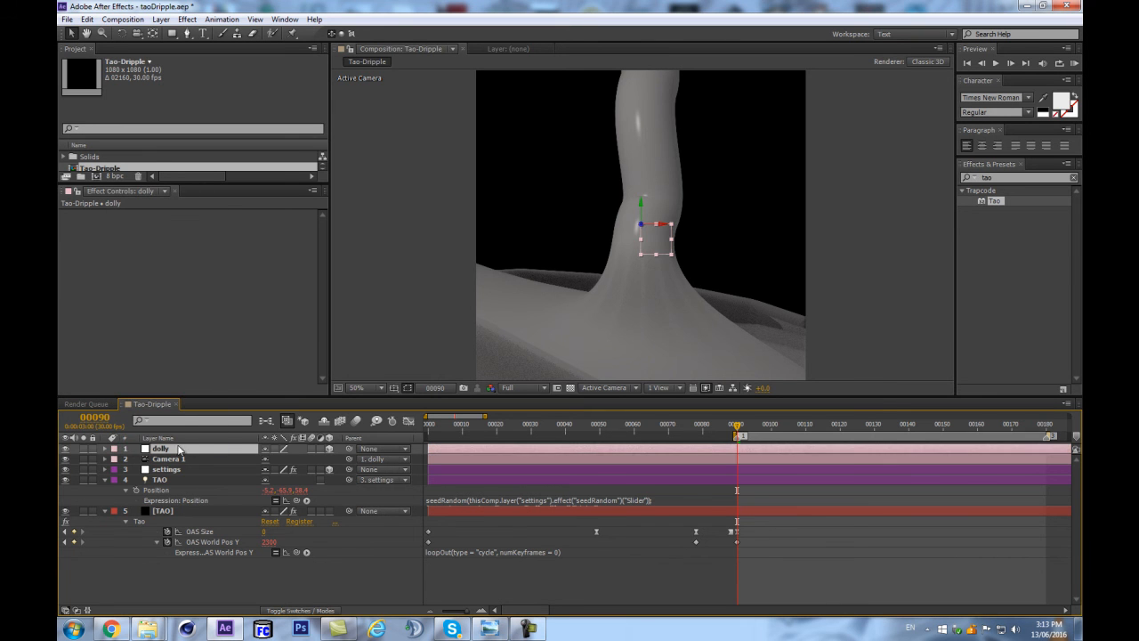
Rotate the dolly null to a Y Rotation of -62° and preview the animation from that angle.
{"action": "key", "text": "r"}
{"action": "left_click_drag", "start_coordinate": [279, 490], "coordinate": [247, 479]}
{"action": "key", "text": "ctrl+z"}
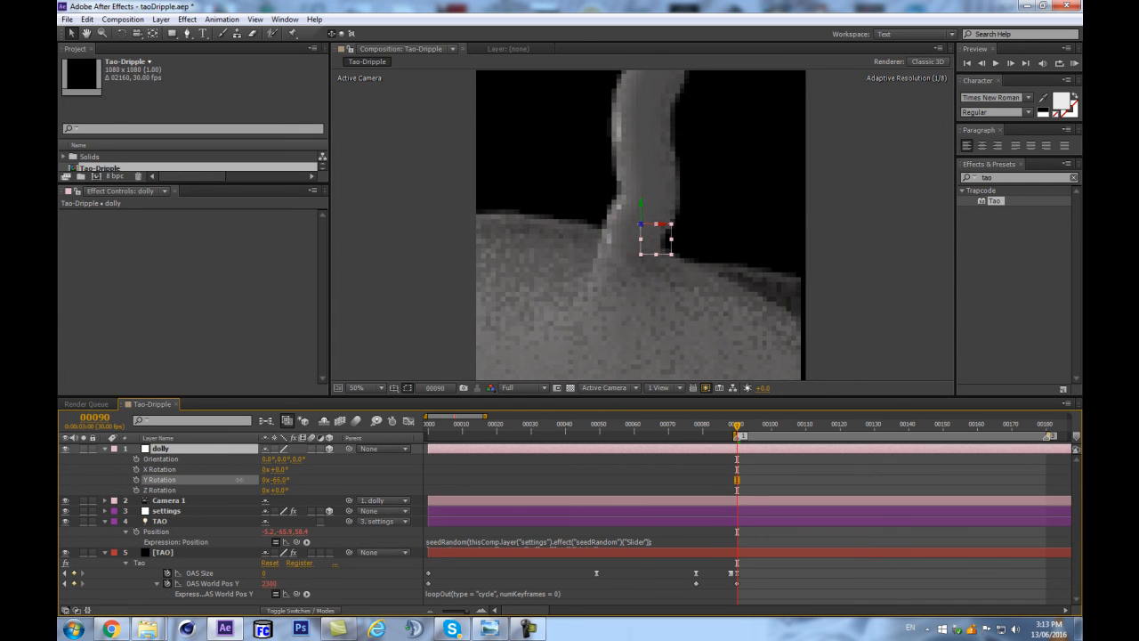
{"action": "key", "text": "comma"}
{"action": "key", "text": "KP_0"}
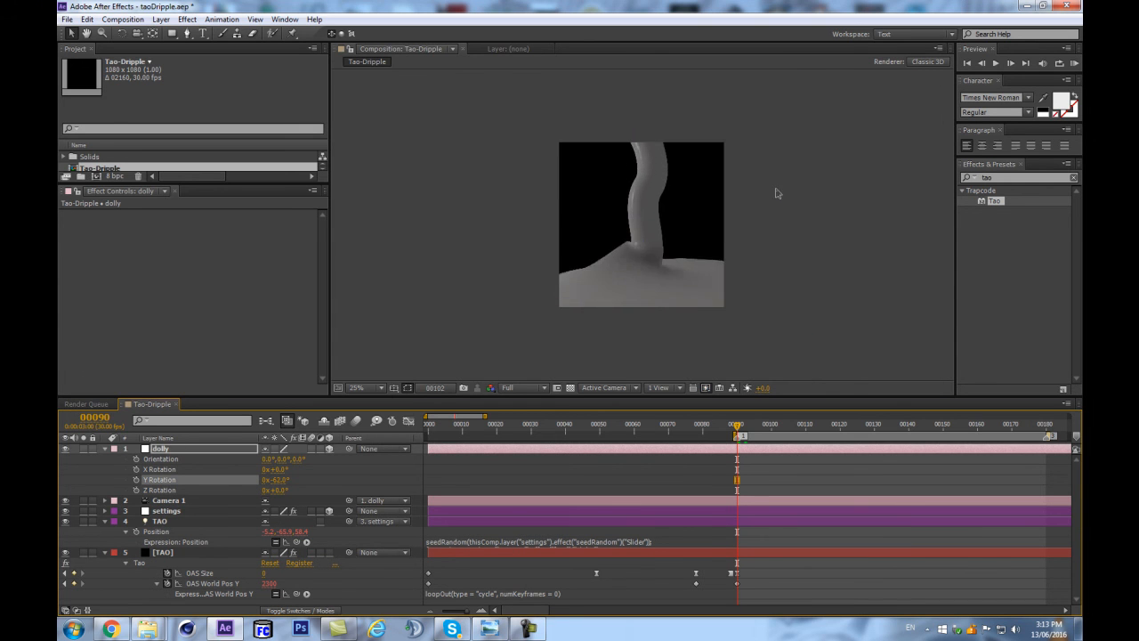
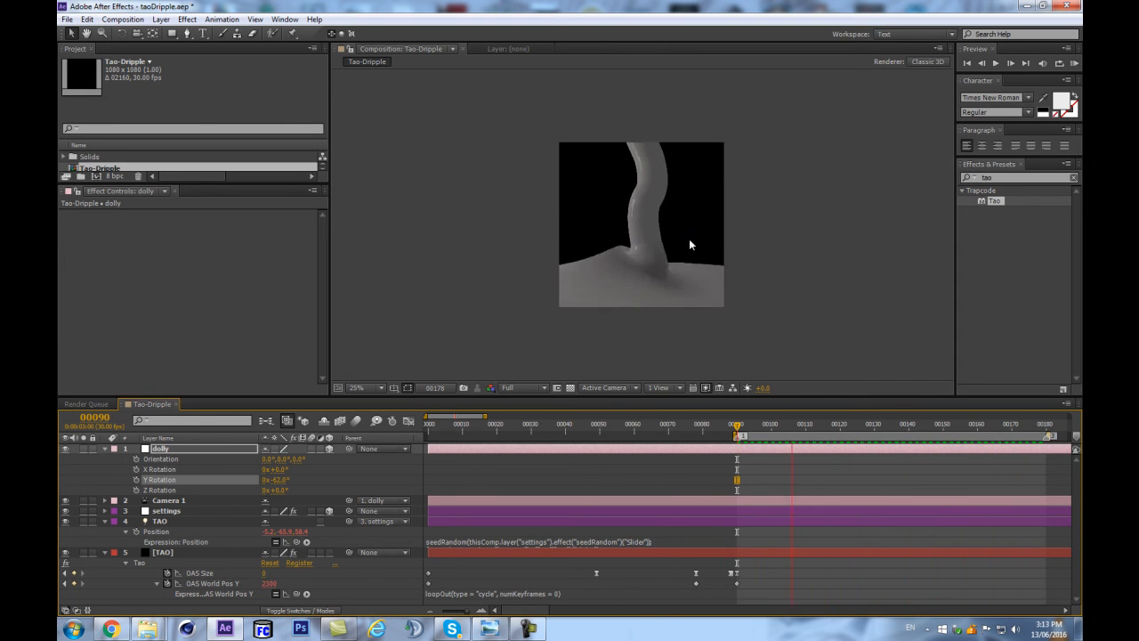
Stop the preview, collapse the properties of all timeline layers and save the project.
{"action": "key", "text": "space"}
{"action": "scroll", "coordinate": [773, 247], "scroll_direction": "up", "scroll_amount": 2}
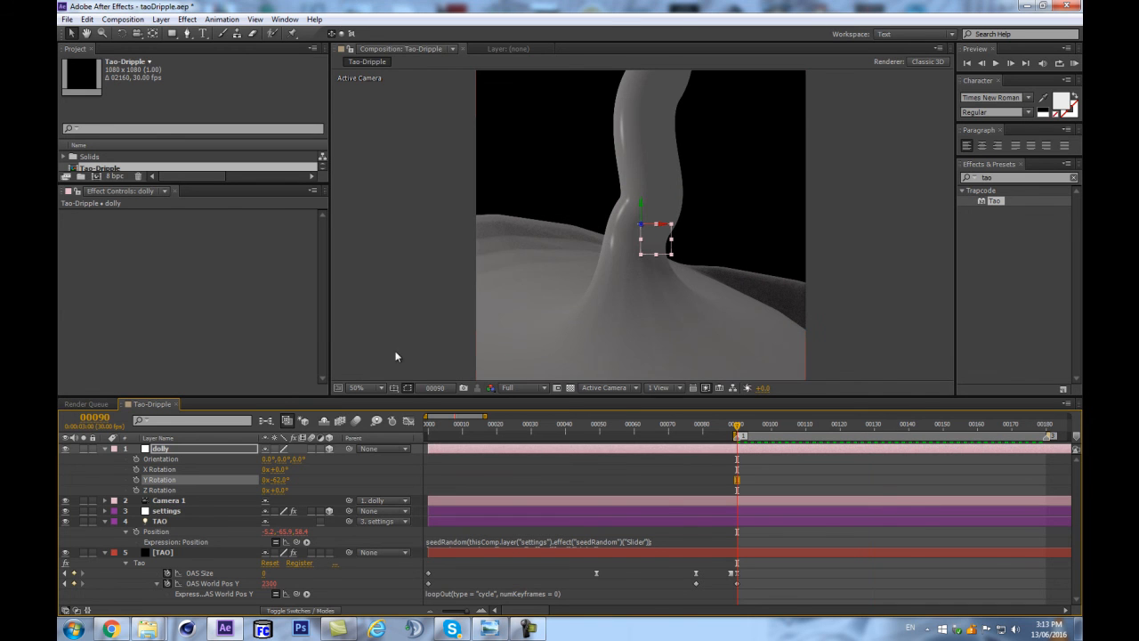
{"action": "key", "text": "ctrl+a"}
{"action": "left_click", "coordinate": [105, 449]}
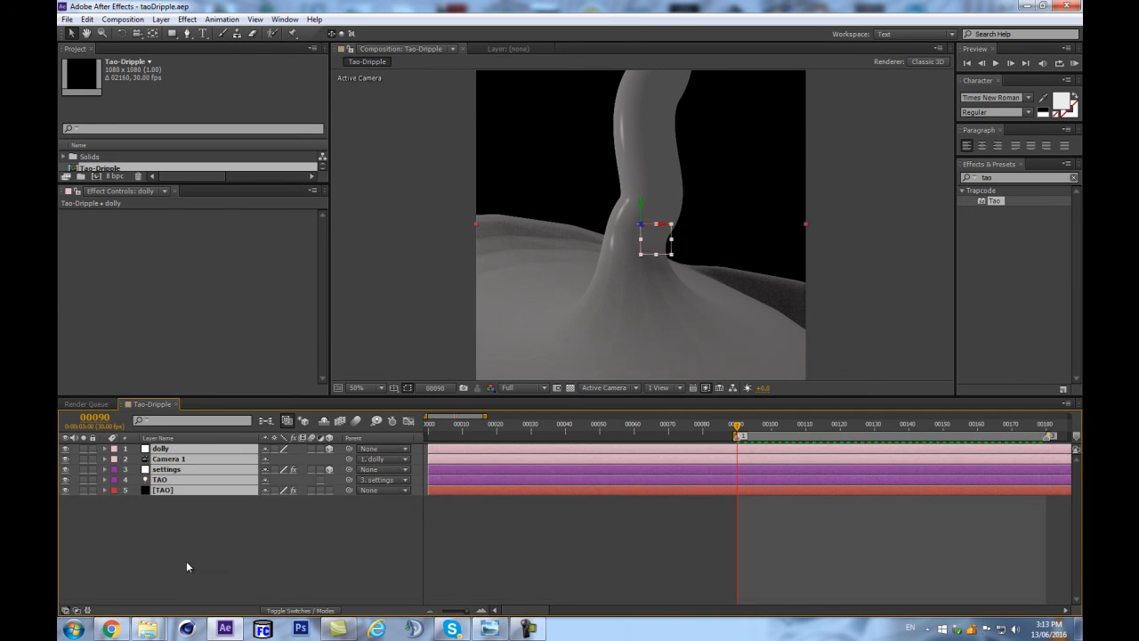
{"action": "left_click", "coordinate": [171, 549]}
{"action": "key", "text": "ctrl+s"}
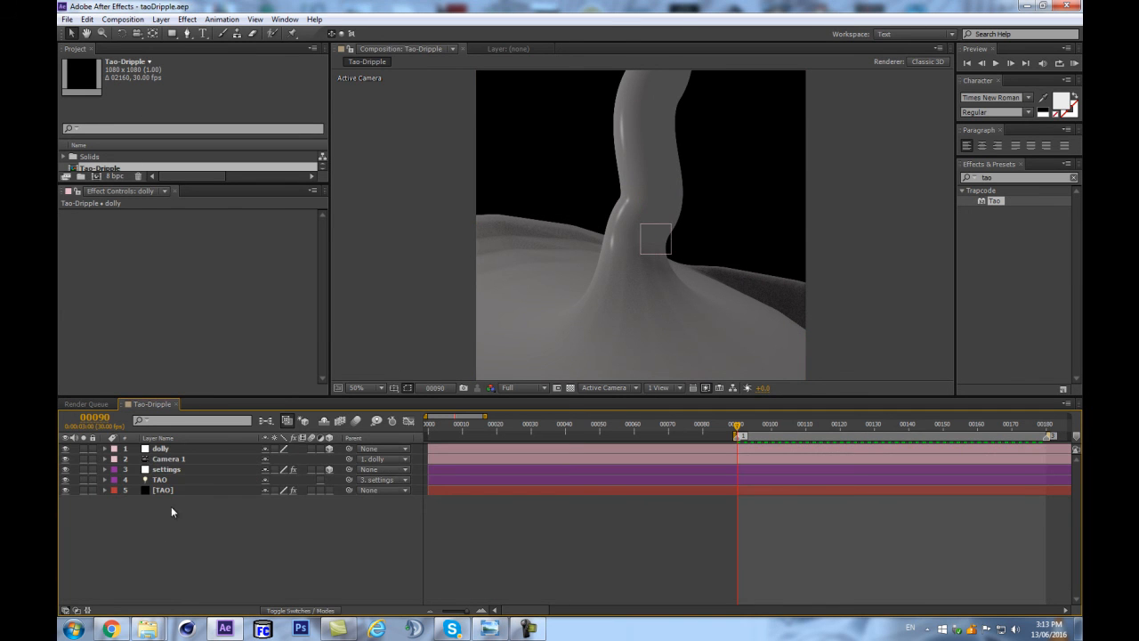
{"action": "left_click", "coordinate": [191, 490]}
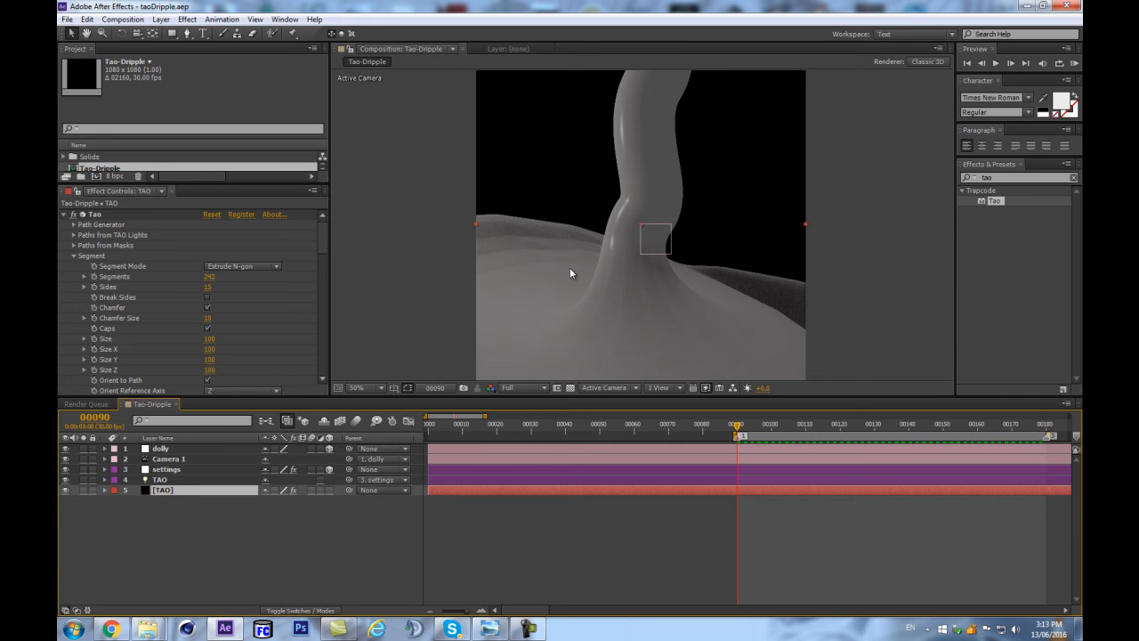
{"action": "left_click_drag", "start_coordinate": [327, 245], "coordinate": [318, 418]}
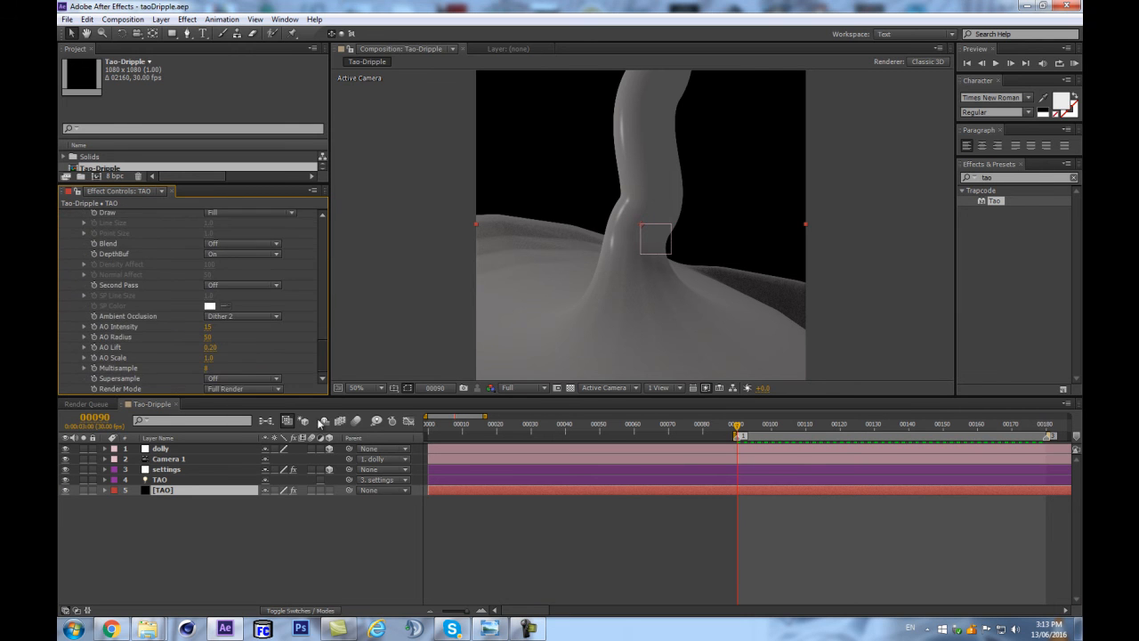
{"action": "left_click", "coordinate": [242, 556]}
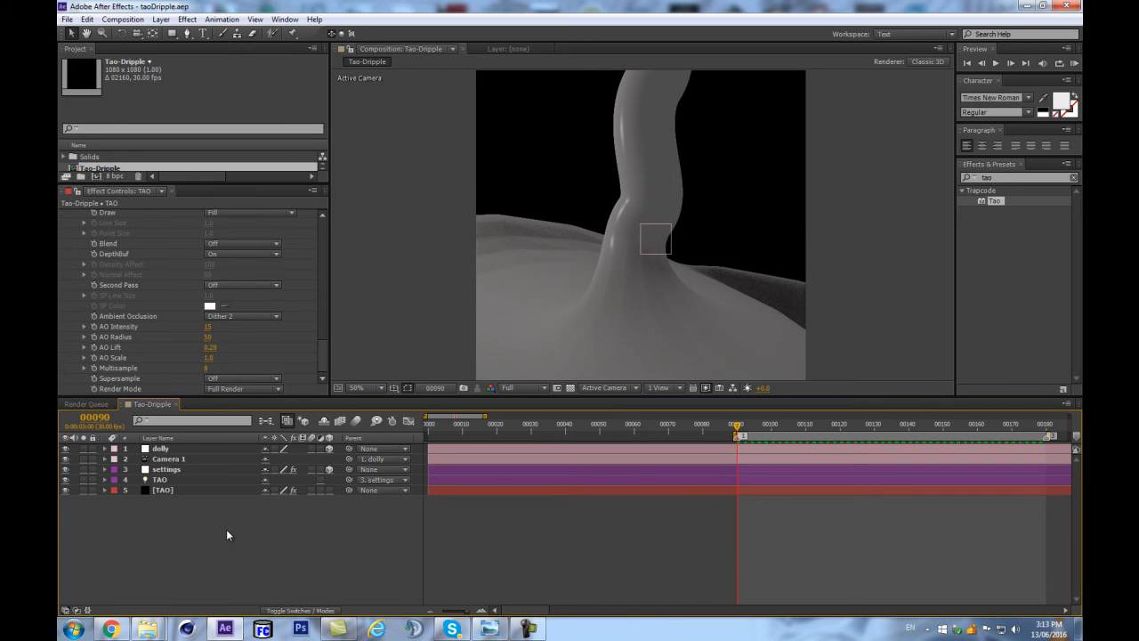
Add a 1080 x 1080 px black solid named BG and place it beneath all other layers.
{"action": "key", "text": "ctrl+y"}
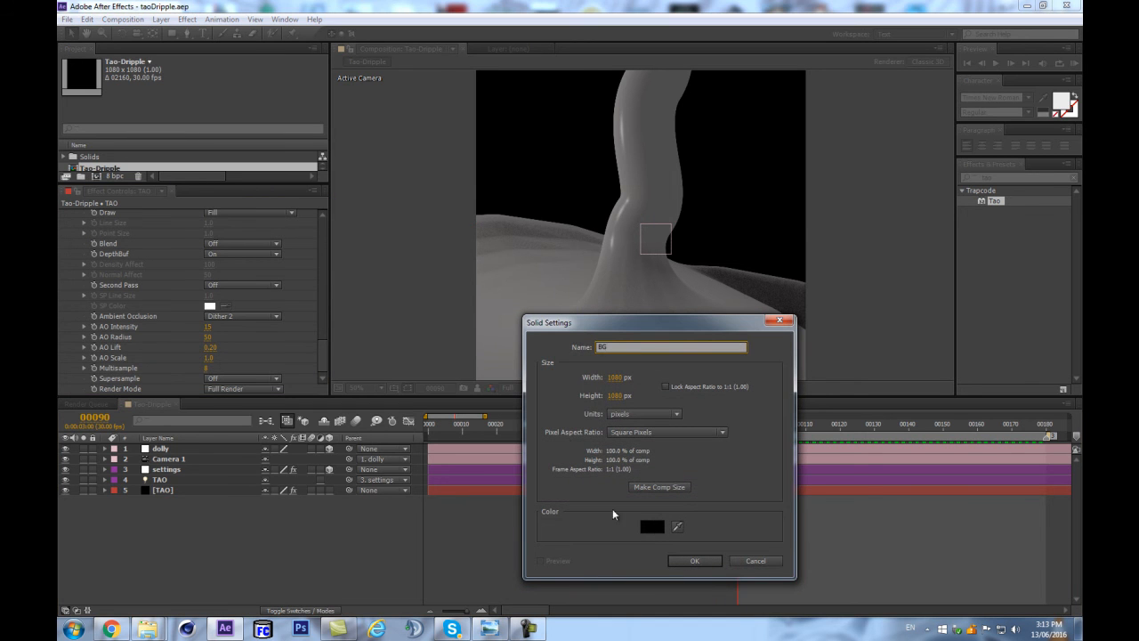
{"action": "left_click", "coordinate": [695, 560]}
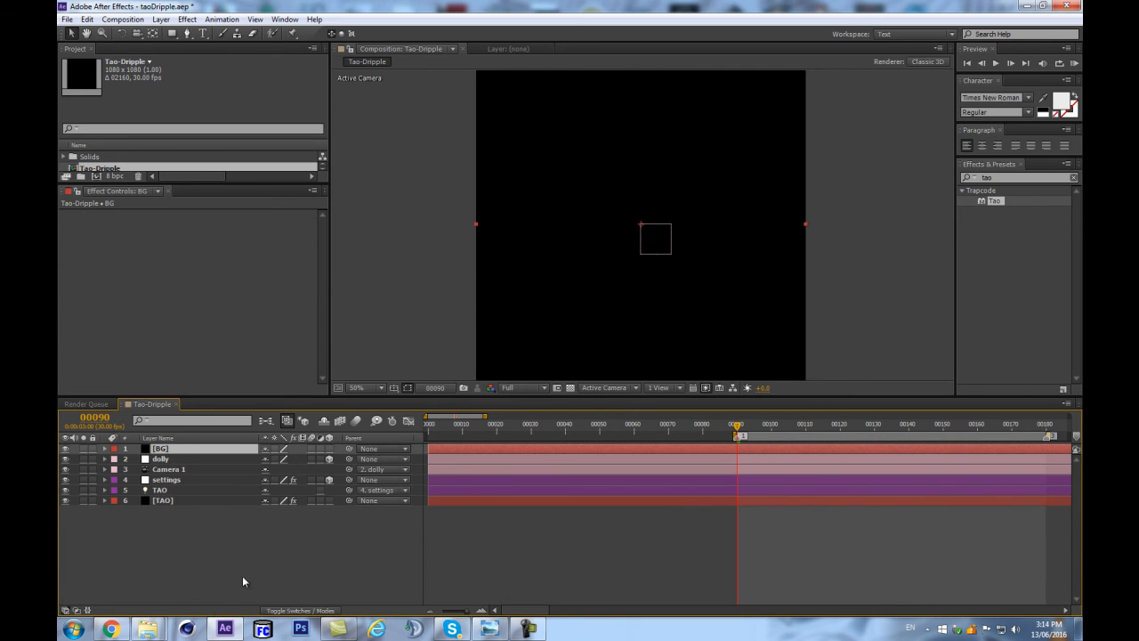
{"action": "left_click_drag", "start_coordinate": [183, 448], "coordinate": [184, 516]}
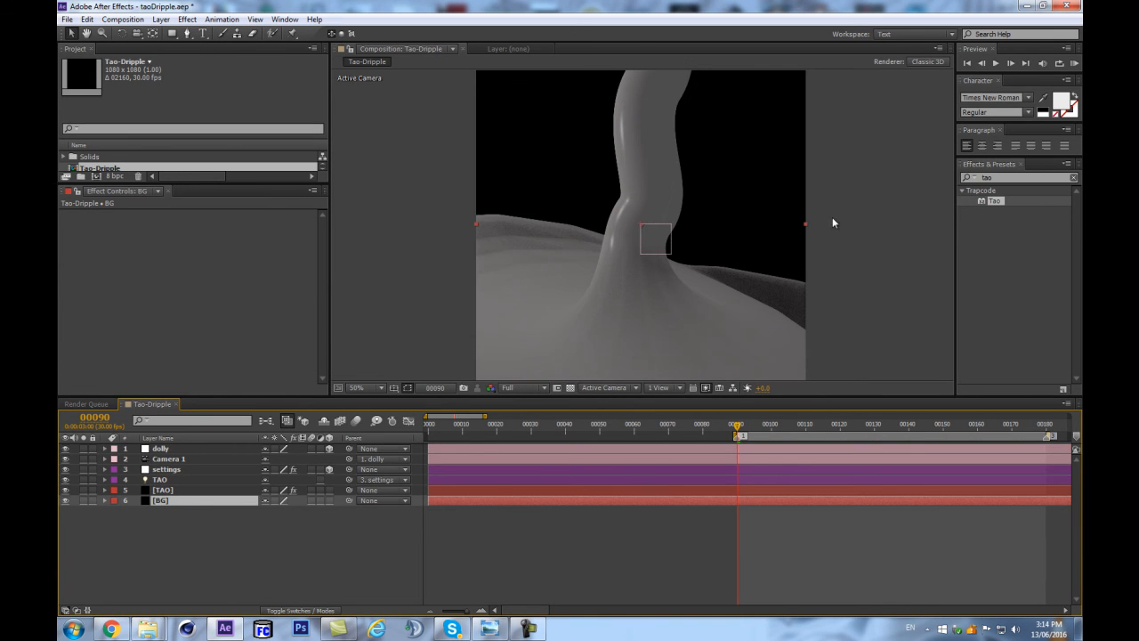
Find the Ramp effect and apply it to the BG layer.
{"action": "left_click", "coordinate": [1003, 179]}
{"action": "type", "text": "ramp"}
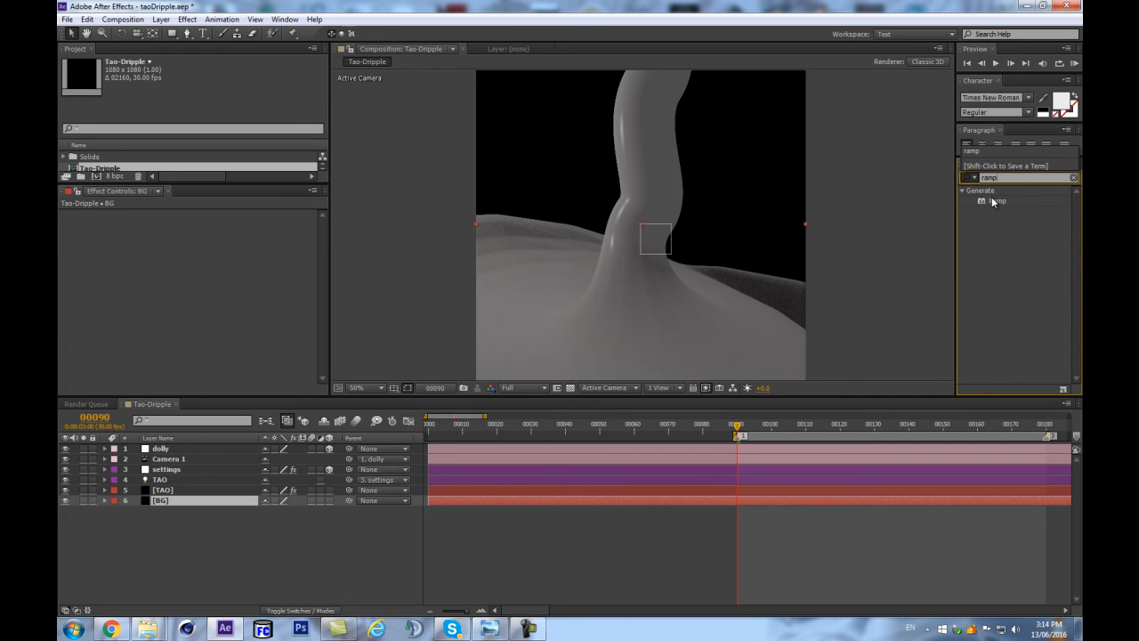
{"action": "left_click_drag", "start_coordinate": [994, 202], "coordinate": [178, 500]}
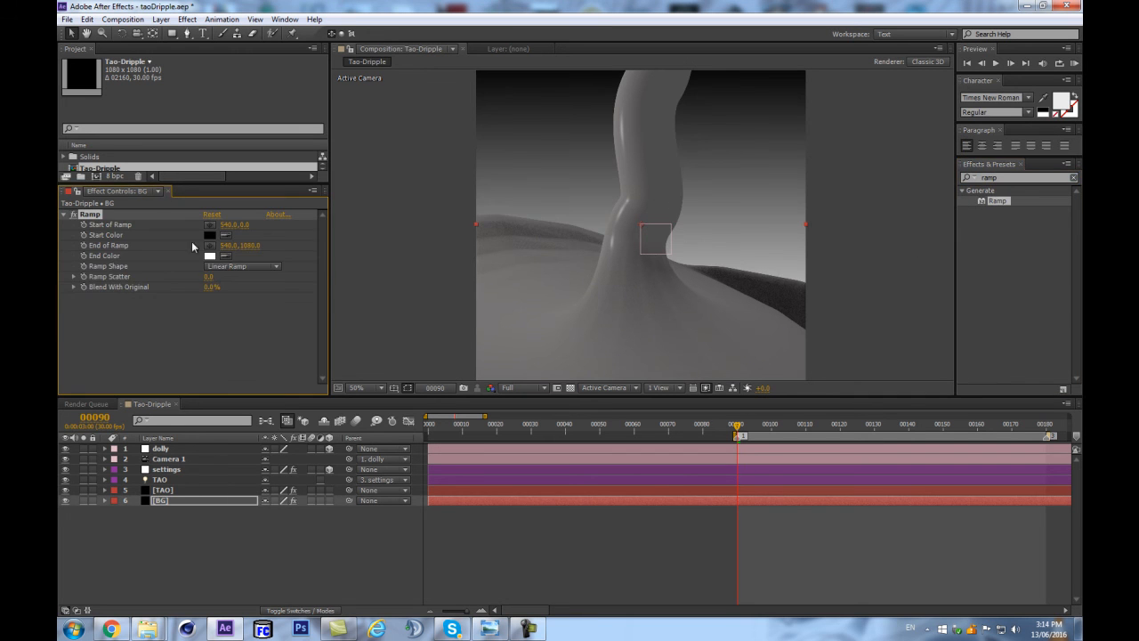
Set the Ramp's End Color to dark blue 266EAB and its Start Color to a light cyan.
{"action": "left_click", "coordinate": [210, 256]}
{"action": "left_click", "coordinate": [282, 370]}
{"action": "left_click_drag", "start_coordinate": [208, 356], "coordinate": [231, 347]}
{"action": "left_click", "coordinate": [281, 362]}
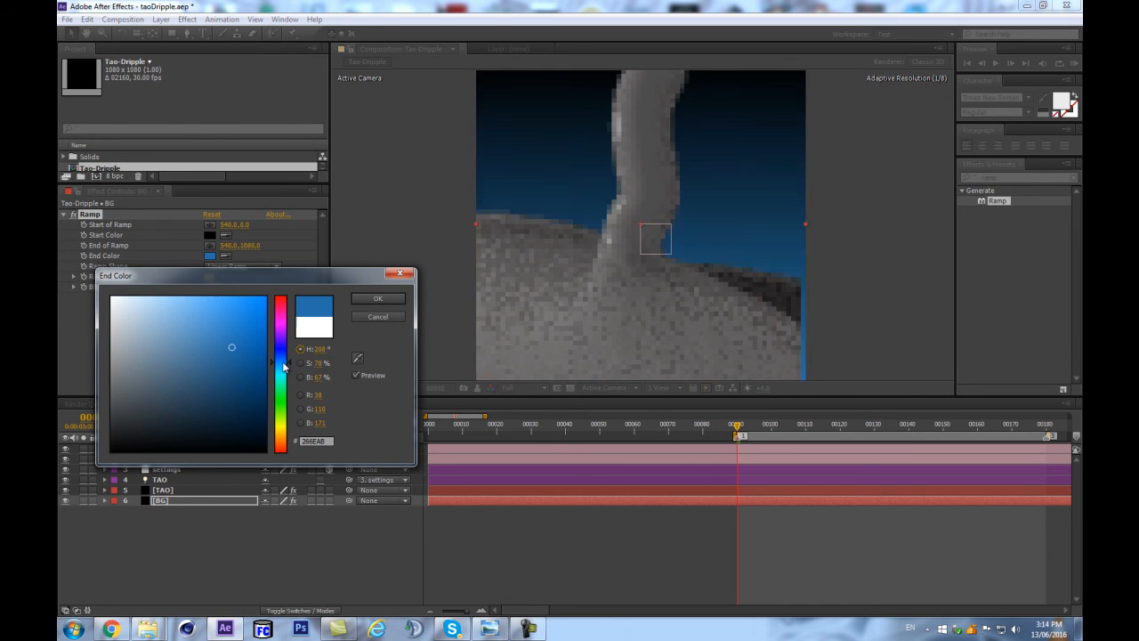
{"action": "left_click", "coordinate": [375, 299]}
{"action": "left_click", "coordinate": [210, 235]}
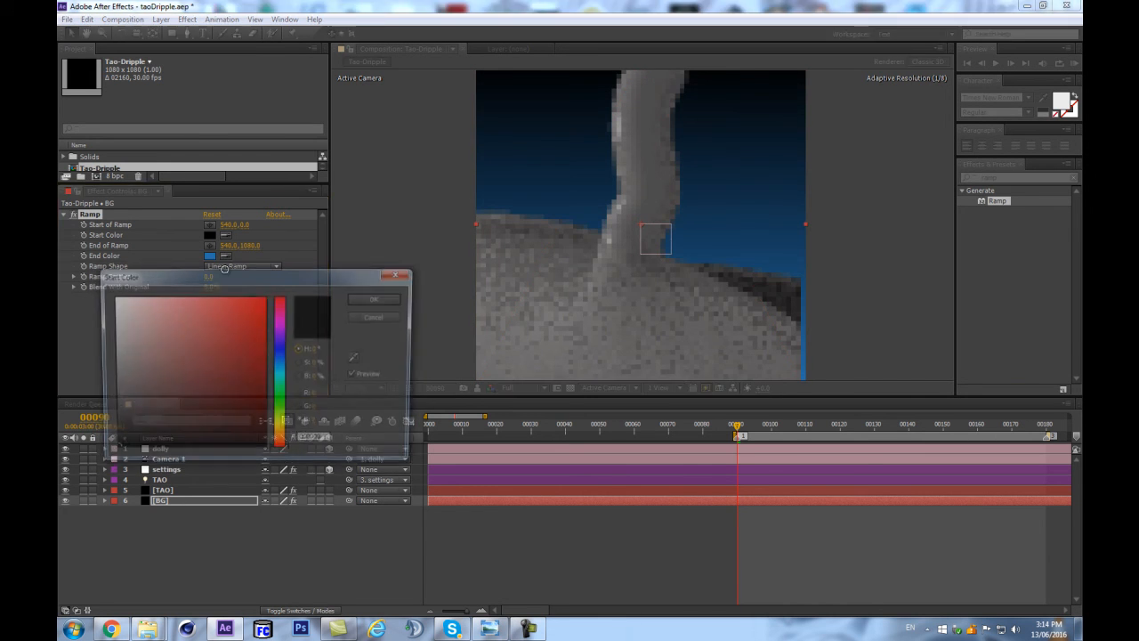
{"action": "left_click", "coordinate": [280, 372]}
{"action": "mouse_move", "coordinate": [250, 335]}
{"action": "left_mouse_down"}
{"action": "mouse_move", "coordinate": [247, 313]}
{"action": "mouse_move", "coordinate": [200, 318]}
{"action": "mouse_move", "coordinate": [255, 348]}
{"action": "mouse_move", "coordinate": [248, 367]}
{"action": "mouse_move", "coordinate": [259, 330]}
{"action": "mouse_move", "coordinate": [158, 312]}
{"action": "mouse_move", "coordinate": [234, 339]}
{"action": "mouse_move", "coordinate": [163, 303]}
{"action": "left_mouse_up"}
{"action": "left_click", "coordinate": [373, 300]}
Set the Ramp's End Color on BG to the pale blue A5BCF5.
{"action": "left_click", "coordinate": [210, 255]}
{"action": "left_click_drag", "start_coordinate": [285, 366], "coordinate": [286, 360]}
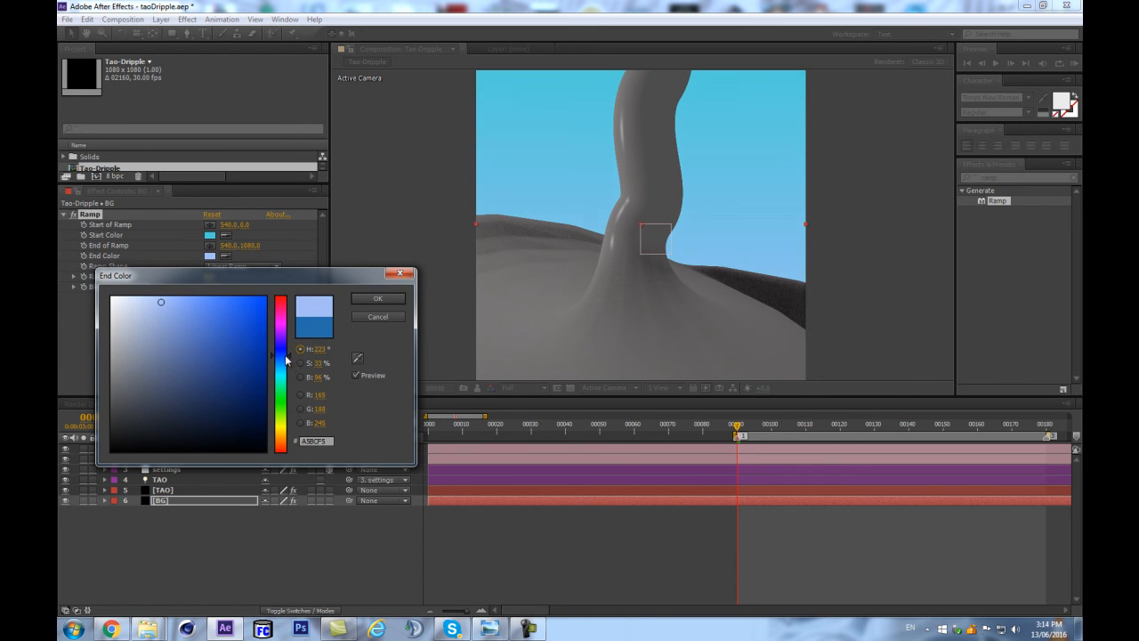
{"action": "left_click", "coordinate": [377, 299]}
Set the Ramp's Start Color on BG to the muted blue 6580B6.
{"action": "left_click", "coordinate": [211, 235]}
{"action": "left_click", "coordinate": [217, 354]}
{"action": "left_click_drag", "start_coordinate": [296, 374], "coordinate": [286, 356]}
{"action": "left_click_drag", "start_coordinate": [204, 326], "coordinate": [161, 310]}
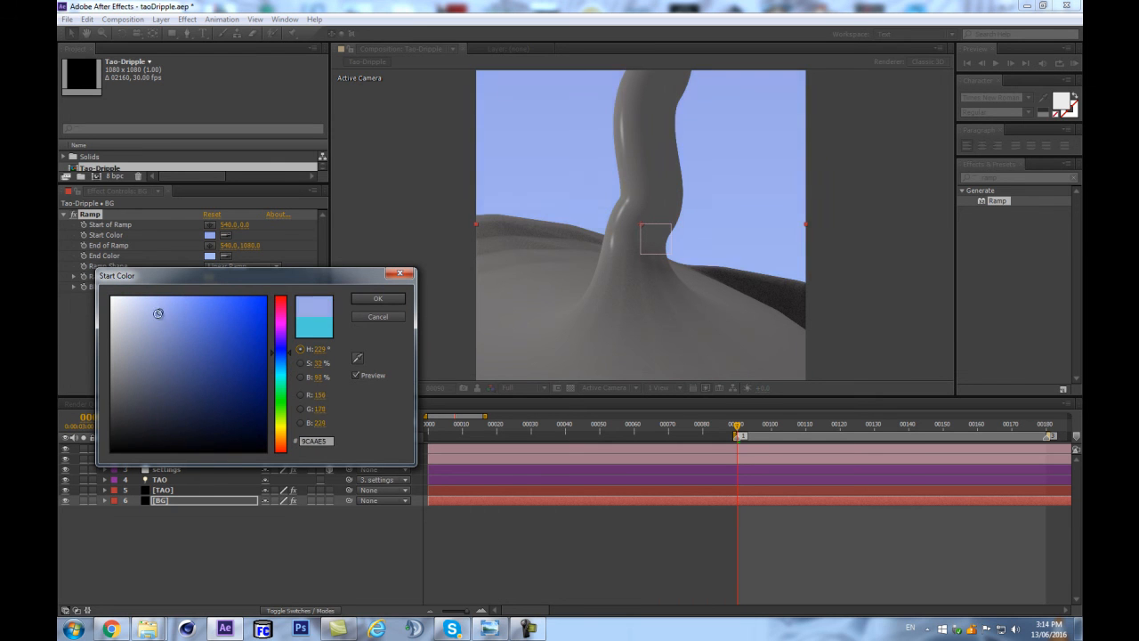
{"action": "left_click_drag", "start_coordinate": [288, 356], "coordinate": [291, 362]}
{"action": "left_click", "coordinate": [163, 333]}
{"action": "left_click_drag", "start_coordinate": [163, 333], "coordinate": [180, 340]}
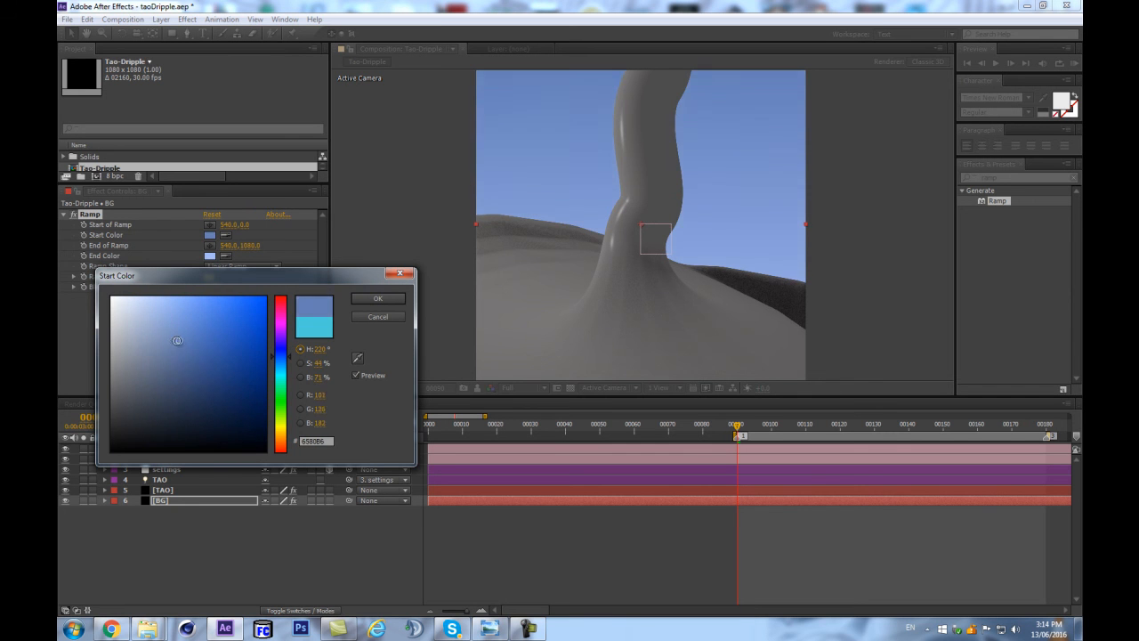
{"action": "left_click", "coordinate": [377, 298]}
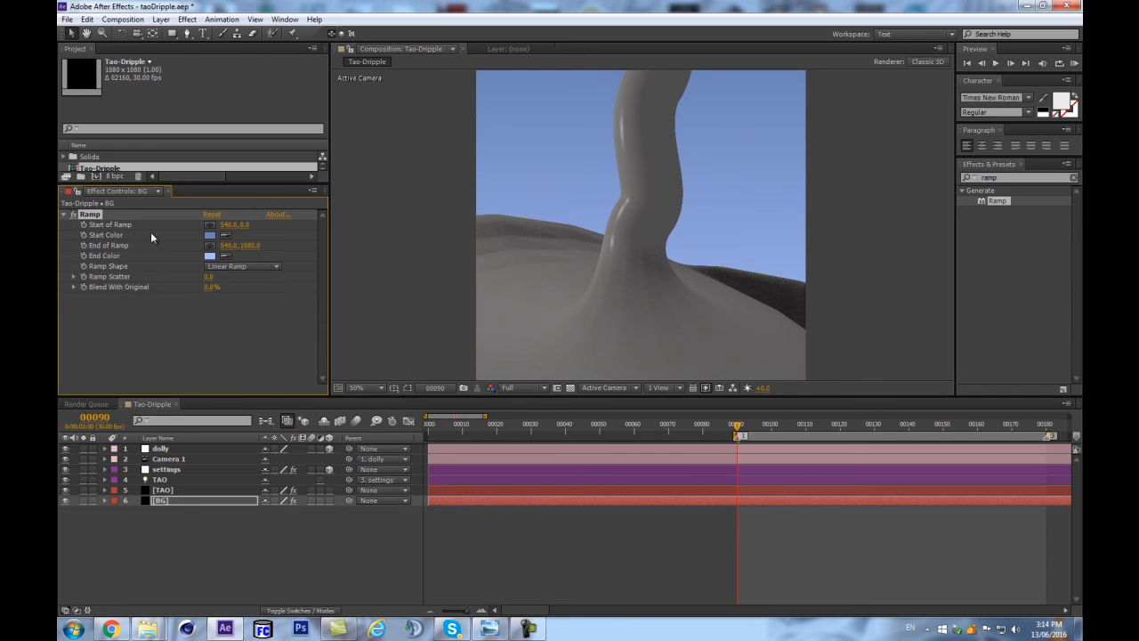
Show the layer controls and reposition the BG gradient with Start of Ramp at 356, -28 and End of Ramp at 584, 660.
{"action": "key", "text": "ctrl+shift+h"}
{"action": "scroll", "coordinate": [790, 291], "scroll_direction": "down", "scroll_amount": 3}
{"action": "left_click_drag", "start_coordinate": [641, 306], "coordinate": [646, 245]}
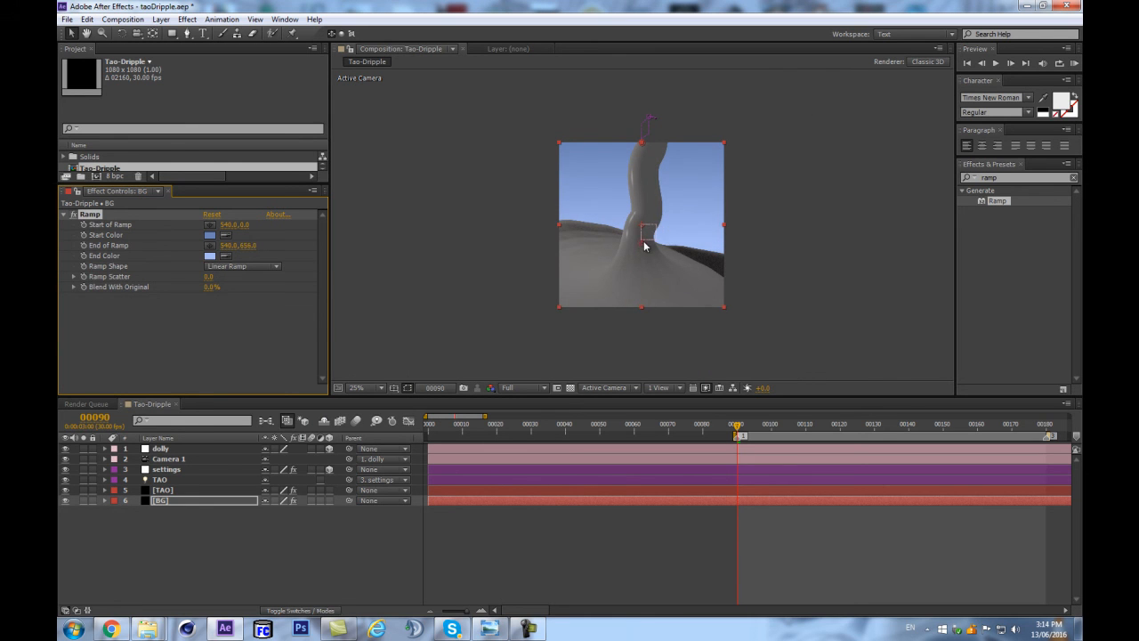
{"action": "left_click_drag", "start_coordinate": [646, 141], "coordinate": [616, 147]}
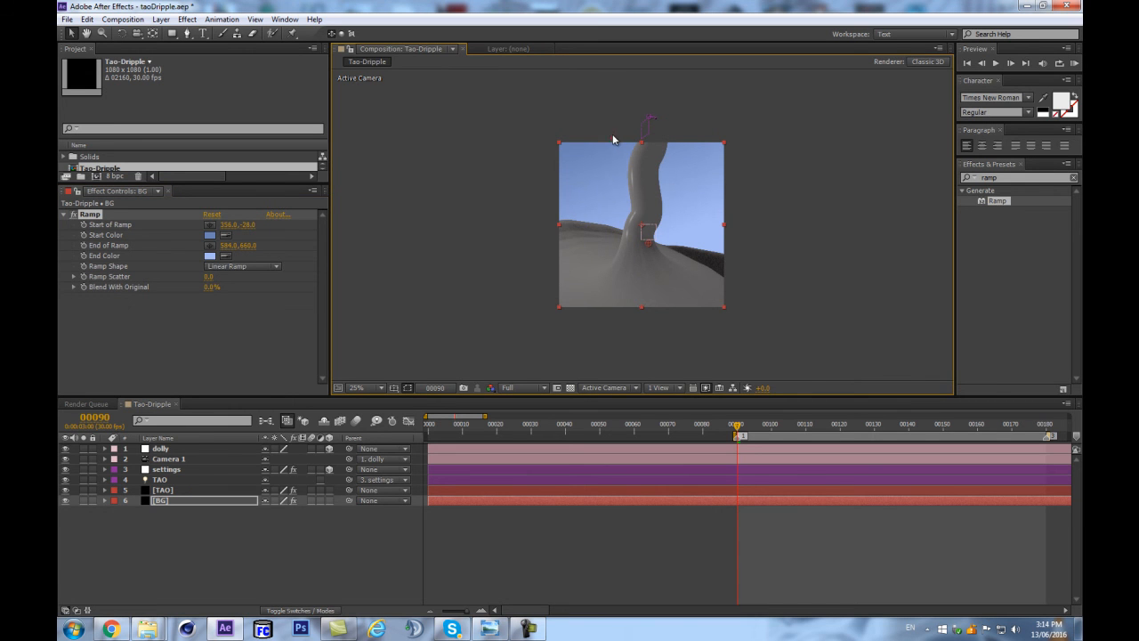
{"action": "key", "text": "period"}
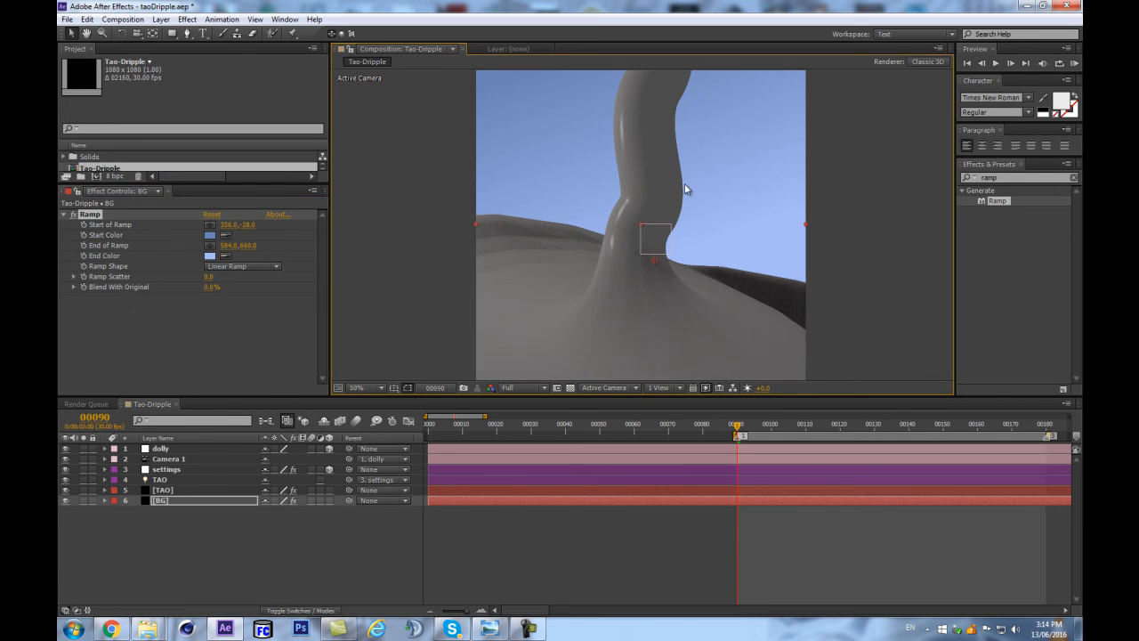
Change the TAO spot light's colour to the pale blue-grey C9D2D8.
{"action": "left_click", "coordinate": [192, 563]}
{"action": "left_click", "coordinate": [172, 481]}
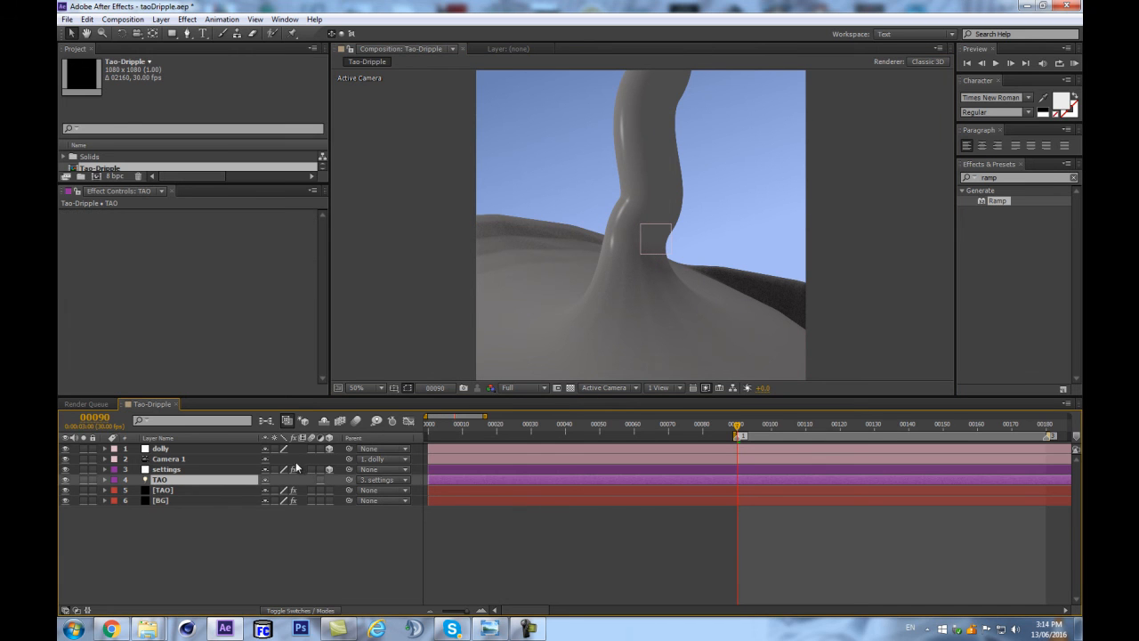
{"action": "key", "text": "a"}
{"action": "key", "text": "a"}
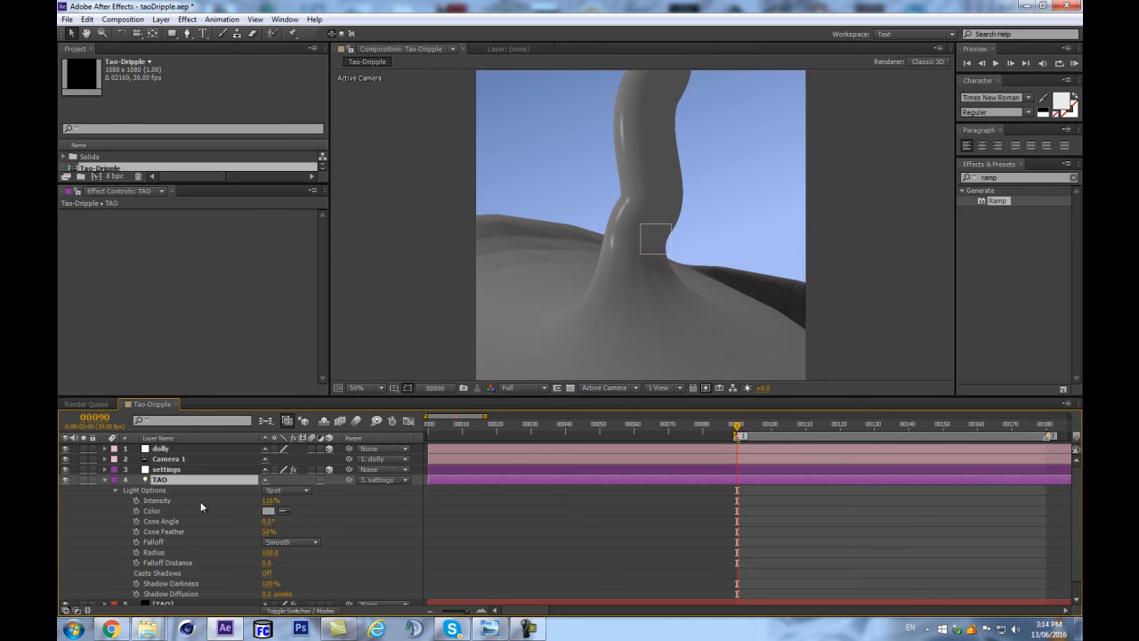
{"action": "left_click", "coordinate": [270, 510]}
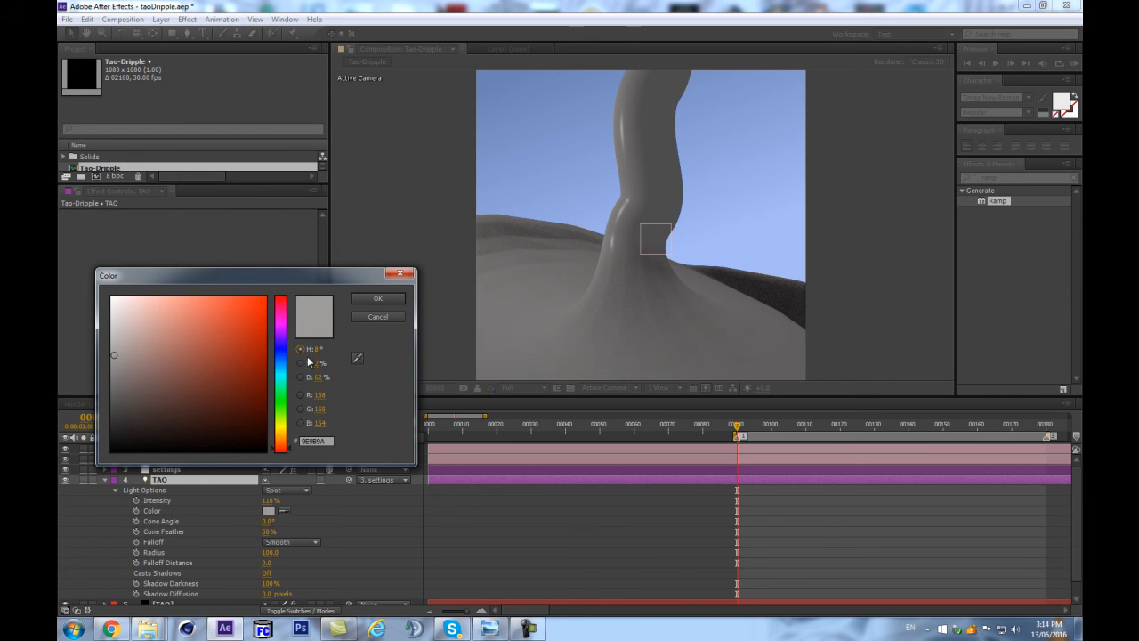
{"action": "left_click", "coordinate": [280, 363]}
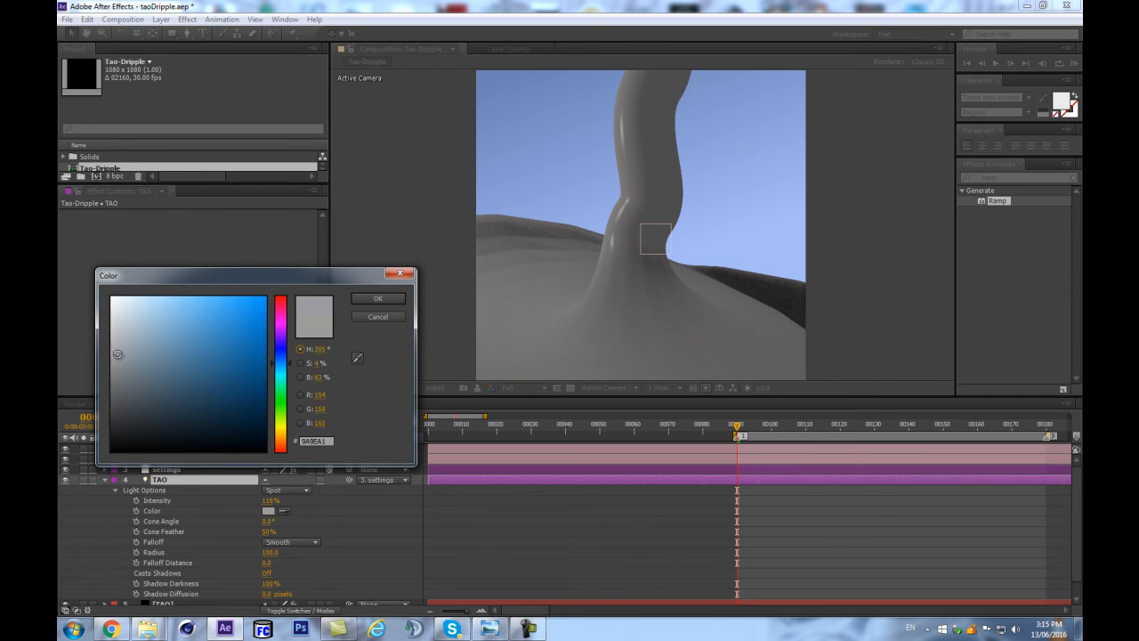
{"action": "left_click", "coordinate": [377, 298]}
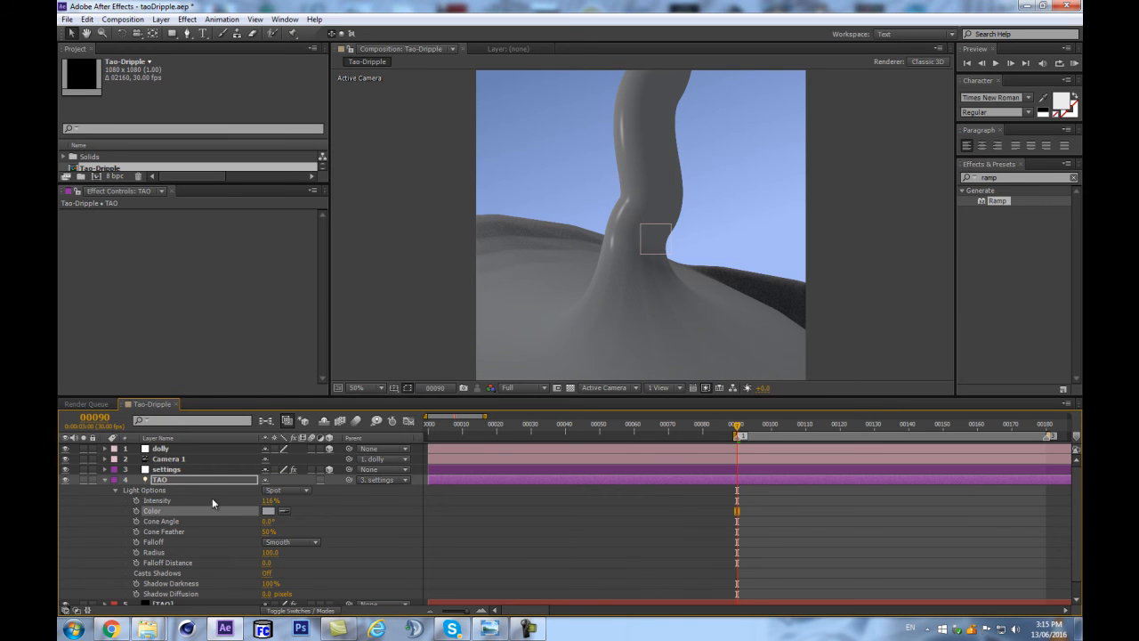
{"action": "left_click", "coordinate": [266, 509]}
{"action": "left_click", "coordinate": [121, 319]}
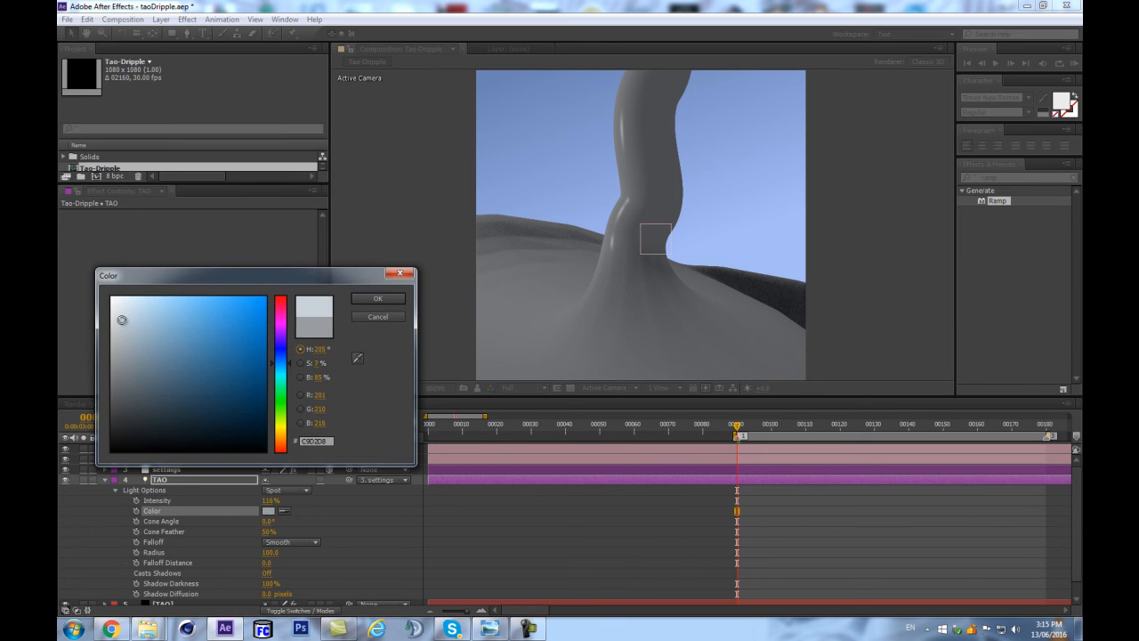
{"action": "left_click", "coordinate": [378, 299]}
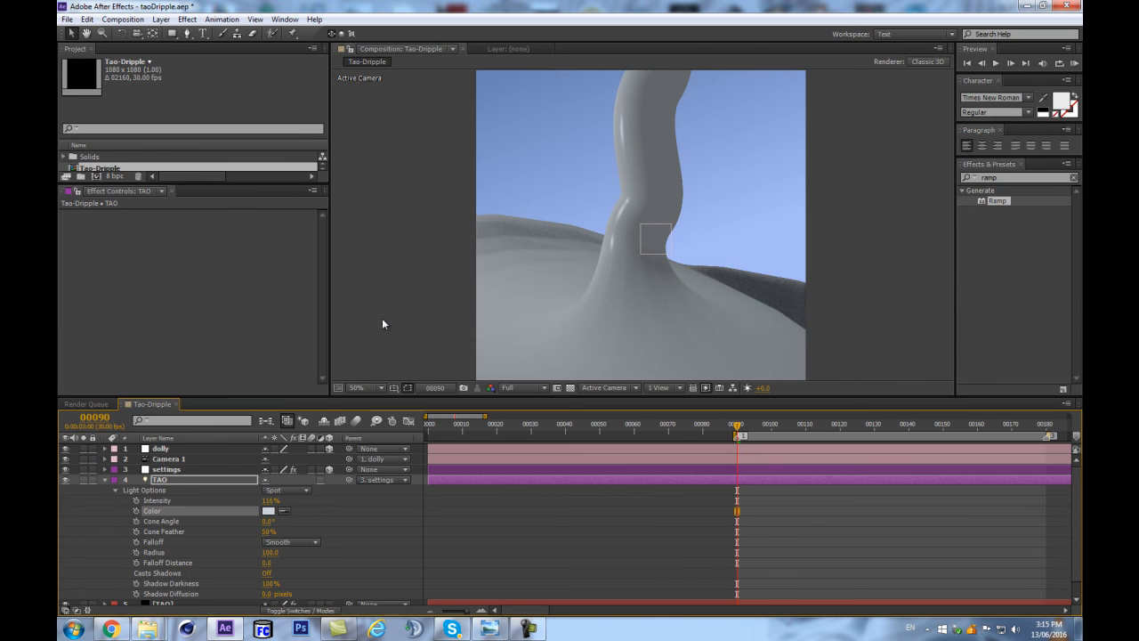
Switch Ambient Occlusion to On in the Tao effect's rendering settings.
{"action": "mouse_move", "coordinate": [738, 427]}
{"action": "left_mouse_down"}
{"action": "mouse_move", "coordinate": [799, 418]}
{"action": "mouse_move", "coordinate": [738, 423]}
{"action": "left_mouse_up"}
{"action": "scroll", "coordinate": [178, 591], "scroll_direction": "down", "scroll_amount": 2}
{"action": "left_click", "coordinate": [168, 589]}
{"action": "left_click_drag", "start_coordinate": [323, 235], "coordinate": [324, 377]}
{"action": "left_click", "coordinate": [252, 316]}
{"action": "left_click", "coordinate": [241, 329]}
{"action": "left_click", "coordinate": [238, 317]}
{"action": "left_click", "coordinate": [241, 341]}
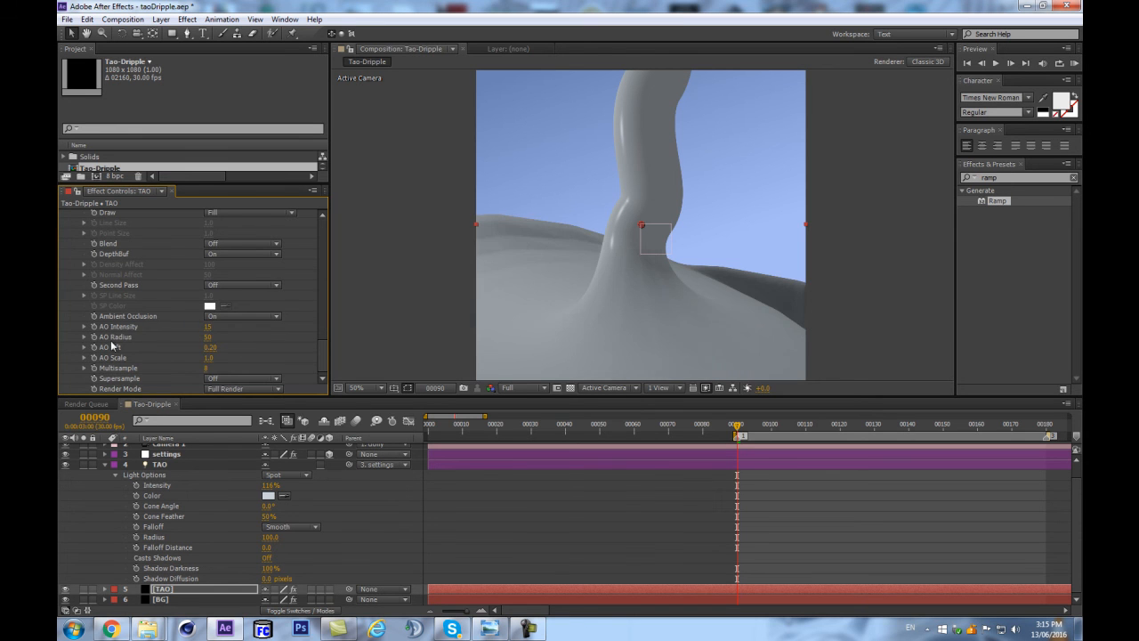
Set Tao's AO Intensity to 45, AO Radius to 120, AO Lift to 0.65 and AO Scale to 2.3, and check frame 107.
{"action": "left_click_drag", "start_coordinate": [209, 347], "coordinate": [188, 338]}
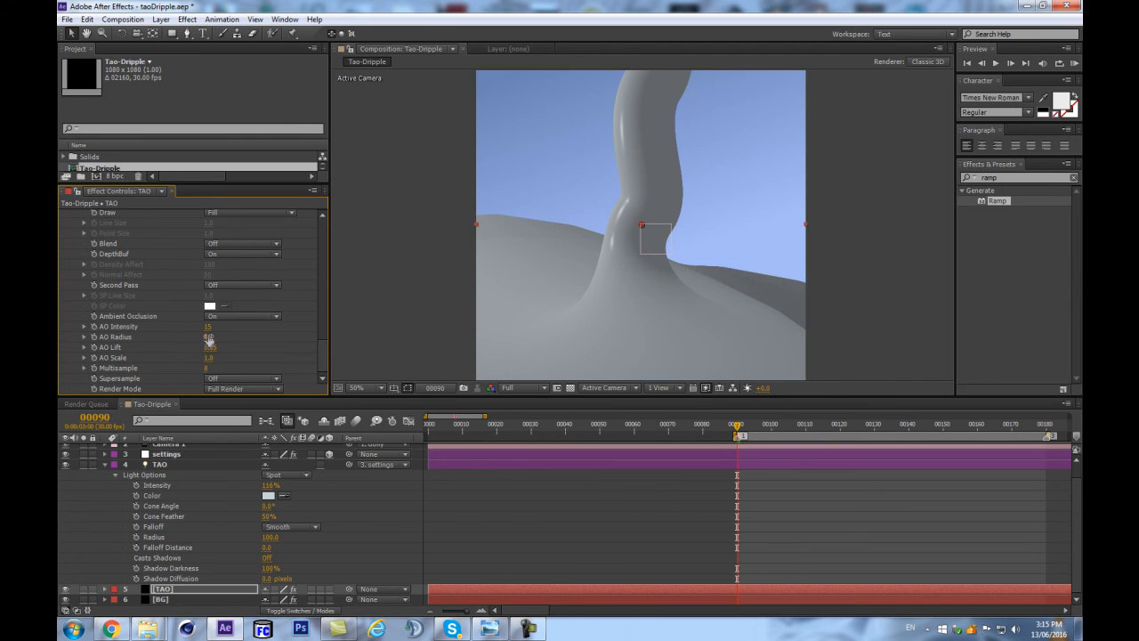
{"action": "mouse_move", "coordinate": [211, 327]}
{"action": "left_mouse_down"}
{"action": "mouse_move", "coordinate": [342, 307]}
{"action": "mouse_move", "coordinate": [234, 317]}
{"action": "left_mouse_up"}
{"action": "left_click_drag", "start_coordinate": [737, 424], "coordinate": [795, 419]}
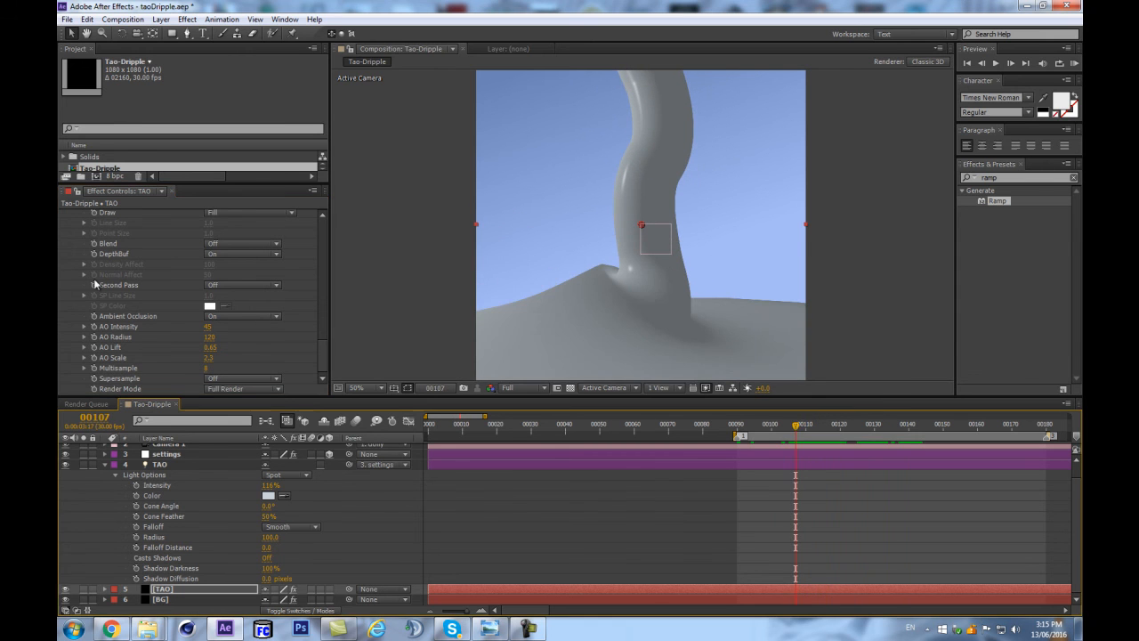
Raise the Tao effect's Segments value to 640.
{"action": "scroll", "coordinate": [218, 285], "scroll_direction": "up", "scroll_amount": 5}
{"action": "scroll", "coordinate": [218, 285], "scroll_direction": "up", "scroll_amount": 10}
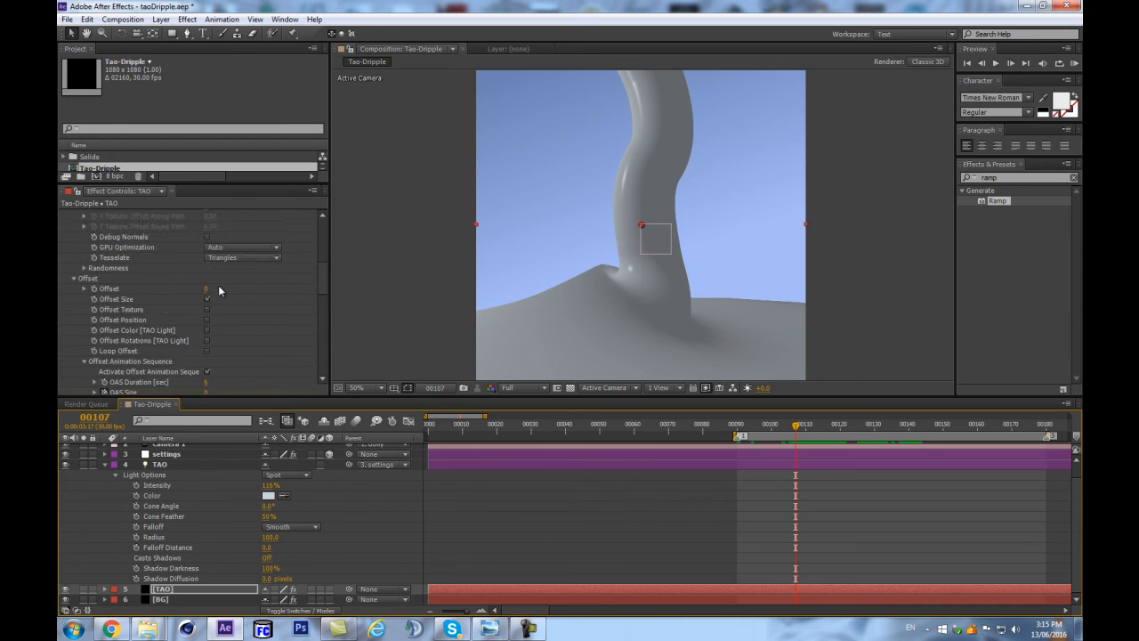
{"action": "left_click_drag", "start_coordinate": [210, 277], "coordinate": [531, 283]}
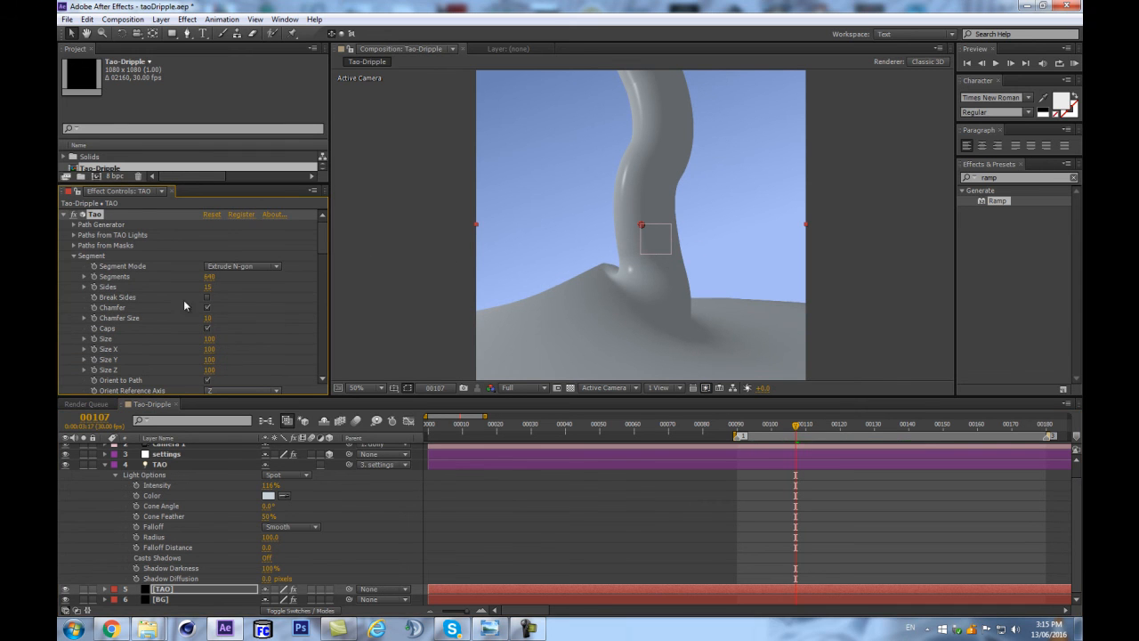
{"action": "left_click_drag", "start_coordinate": [206, 281], "coordinate": [151, 281]}
{"action": "scroll", "coordinate": [235, 315], "scroll_direction": "down", "scroll_amount": 10}
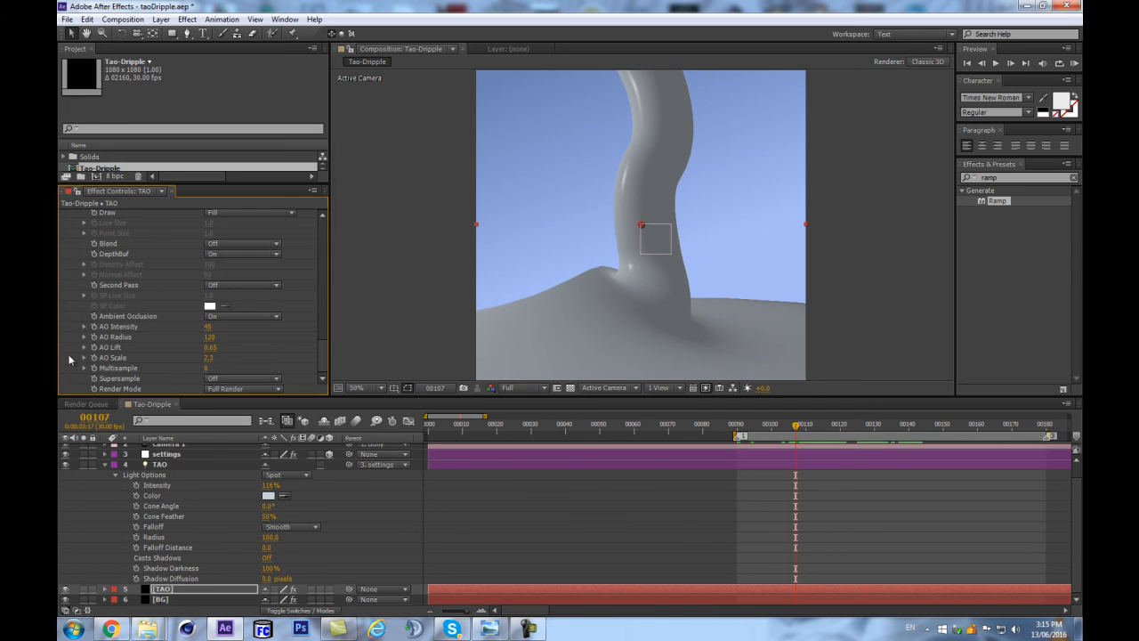
{"action": "scroll", "coordinate": [95, 258], "scroll_direction": "up", "scroll_amount": 2}
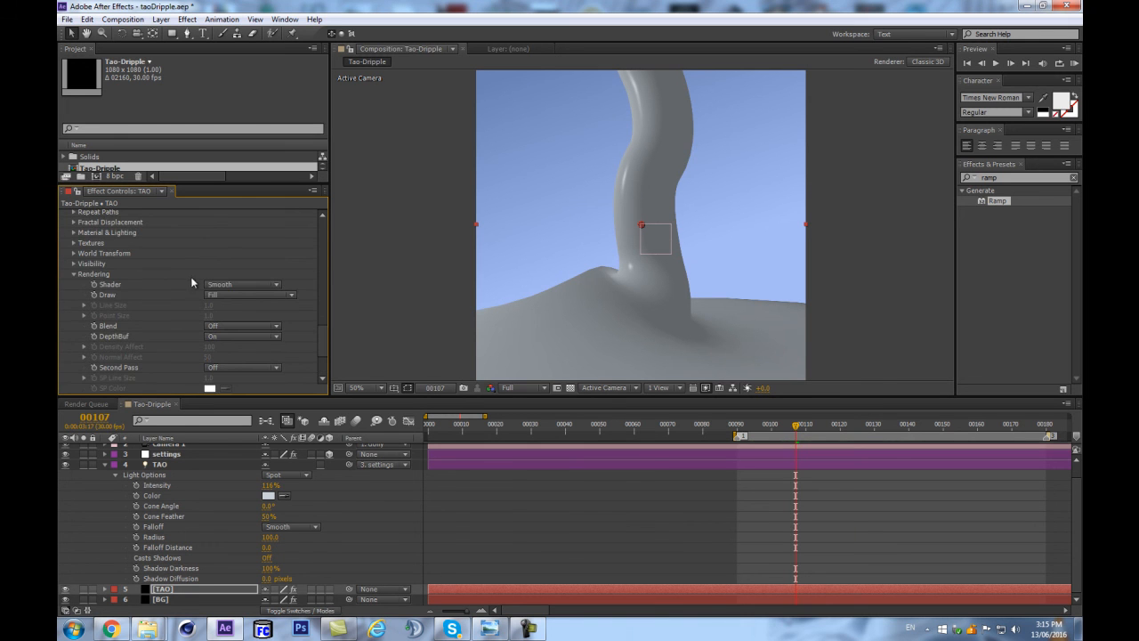
{"action": "scroll", "coordinate": [116, 272], "scroll_direction": "down", "scroll_amount": 2}
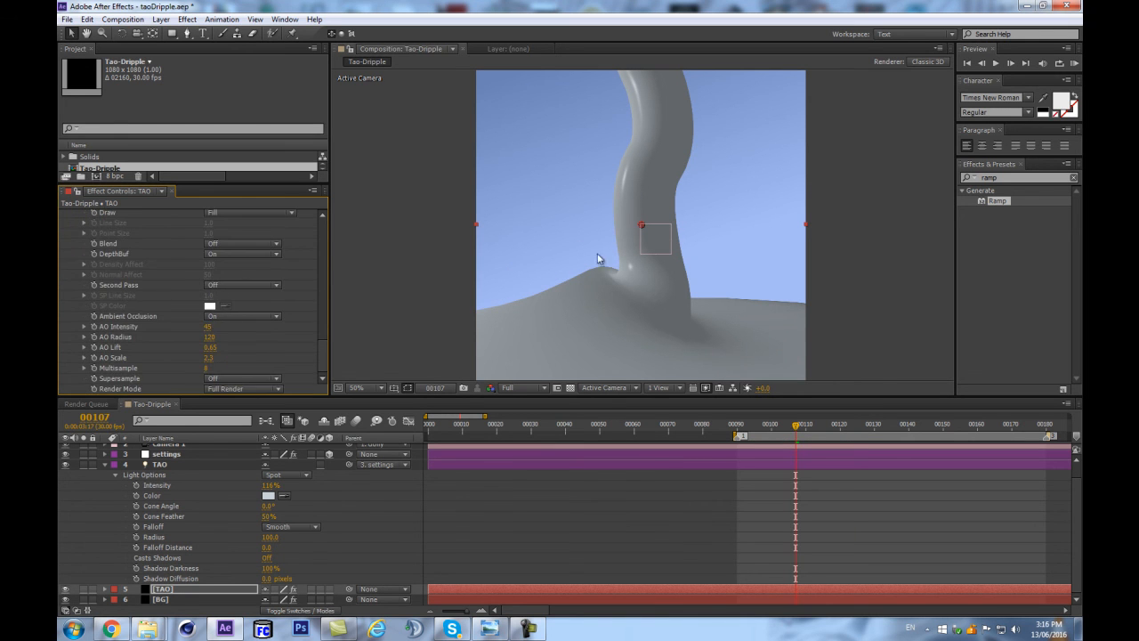
{"action": "scroll", "coordinate": [71, 271], "scroll_direction": "up", "scroll_amount": 4}
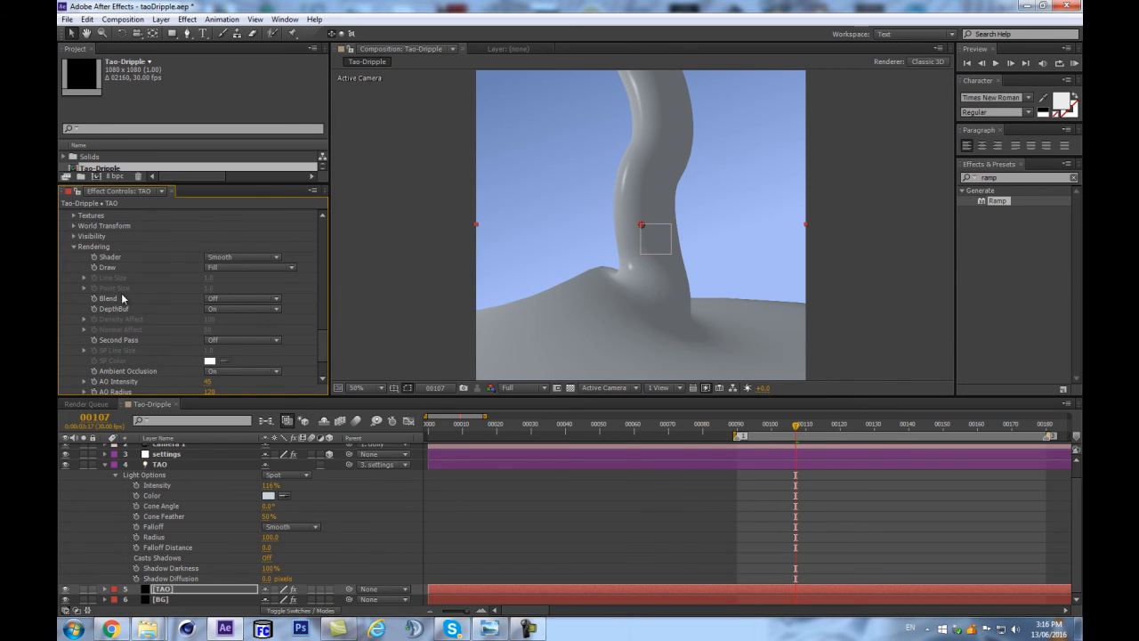
Set the Tao effect's Second Pass rendering option to Wireframe.
{"action": "scroll", "coordinate": [177, 321], "scroll_direction": "down", "scroll_amount": 4}
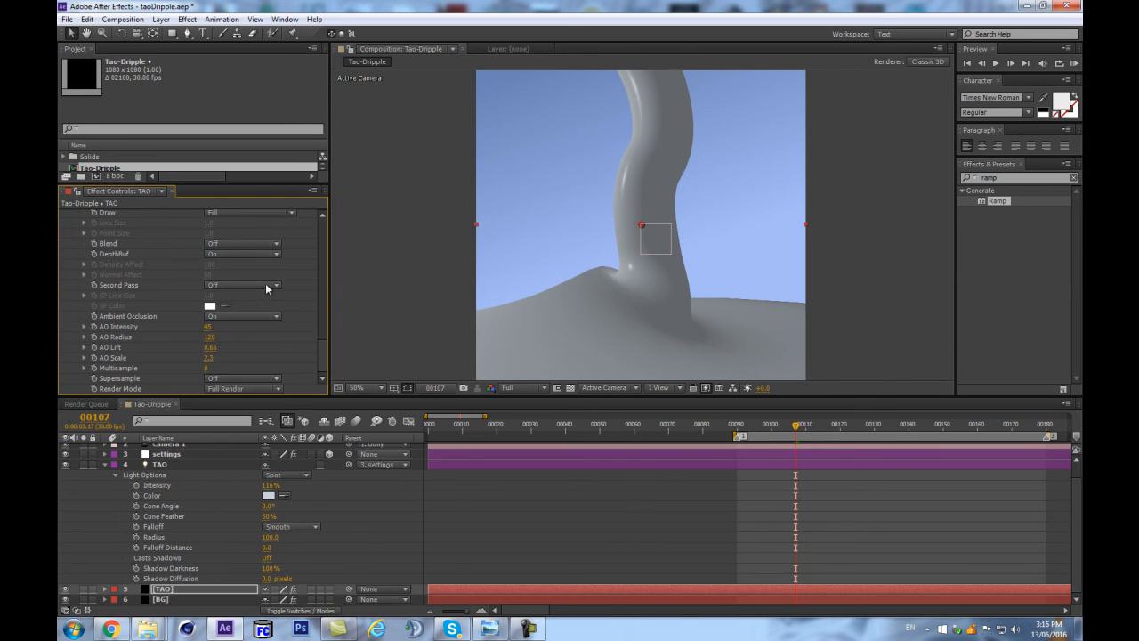
{"action": "left_click", "coordinate": [237, 283]}
{"action": "left_click", "coordinate": [245, 312]}
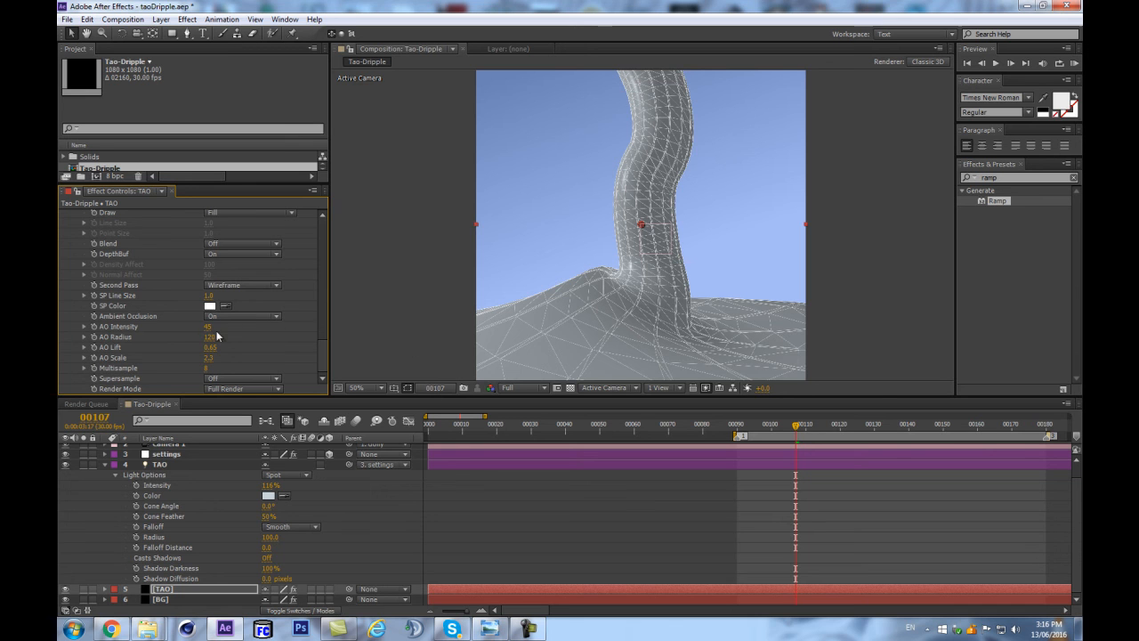
Set the Tao effect's Segments value to 110 and inspect the wireframe density around the tube's base.
{"action": "scroll", "coordinate": [242, 289], "scroll_direction": "up", "scroll_amount": 5}
{"action": "key", "text": "period"}
{"action": "key", "text": "period"}
{"action": "scroll", "coordinate": [273, 296], "scroll_direction": "up", "scroll_amount": 10}
{"action": "scroll", "coordinate": [247, 287], "scroll_direction": "up", "scroll_amount": 3}
{"action": "left_click", "coordinate": [207, 274]}
{"action": "key", "text": "comma"}
{"action": "key", "text": "comma"}
{"action": "left_click_drag", "start_coordinate": [410, 343], "coordinate": [413, 284]}
{"action": "scroll", "coordinate": [545, 283], "scroll_direction": "up", "scroll_amount": 1}
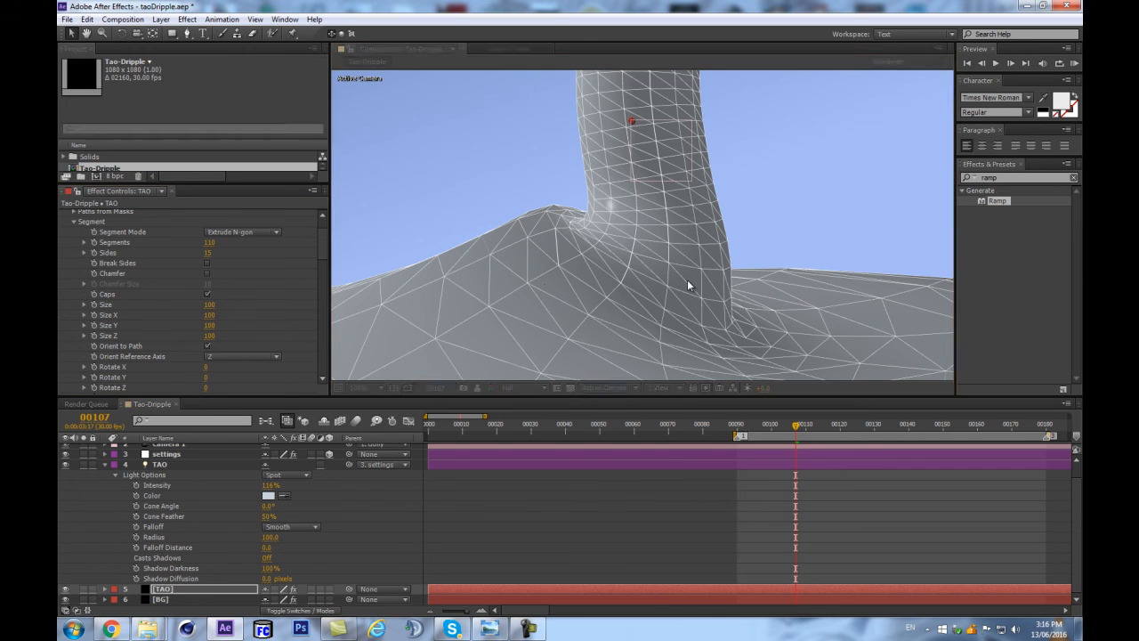
{"action": "scroll", "coordinate": [610, 285], "scroll_direction": "down", "scroll_amount": 1}
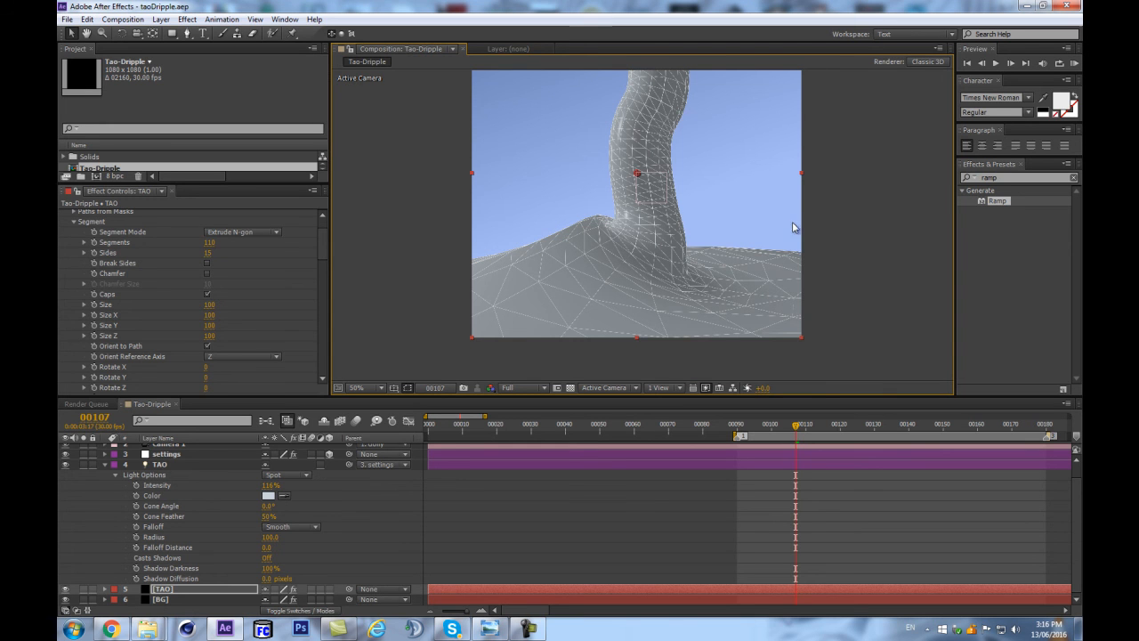
Raise the Tao effect's Fractal Displacement Amplitude to 252 and beyond to distort the mesh strongly.
{"action": "scroll", "coordinate": [249, 301], "scroll_direction": "up", "scroll_amount": 2}
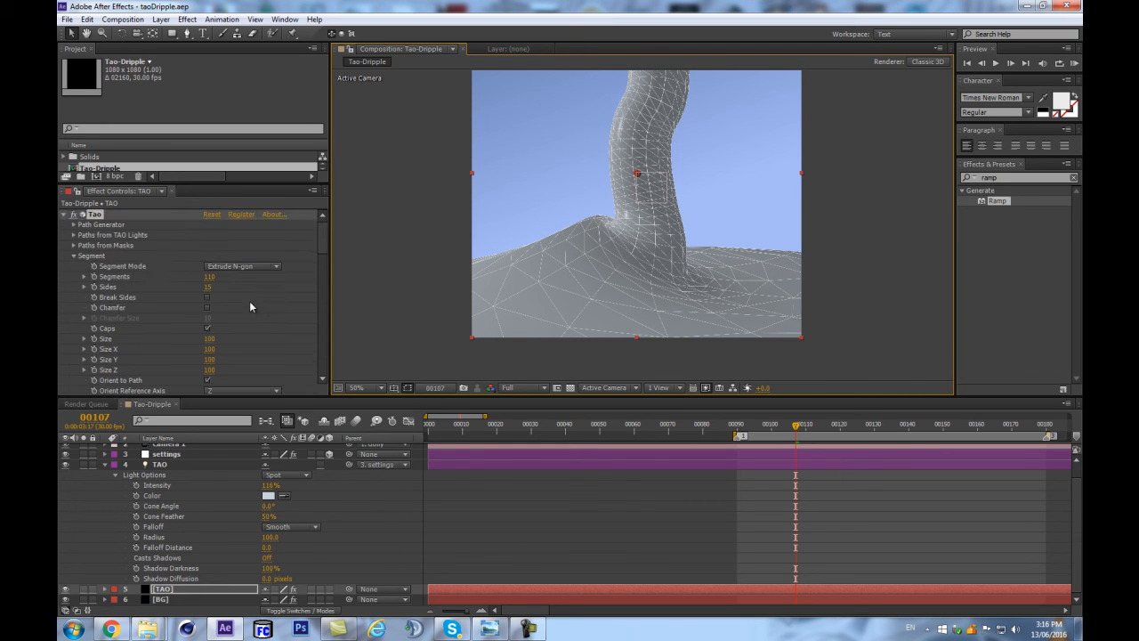
{"action": "scroll", "coordinate": [113, 301], "scroll_direction": "down", "scroll_amount": 5}
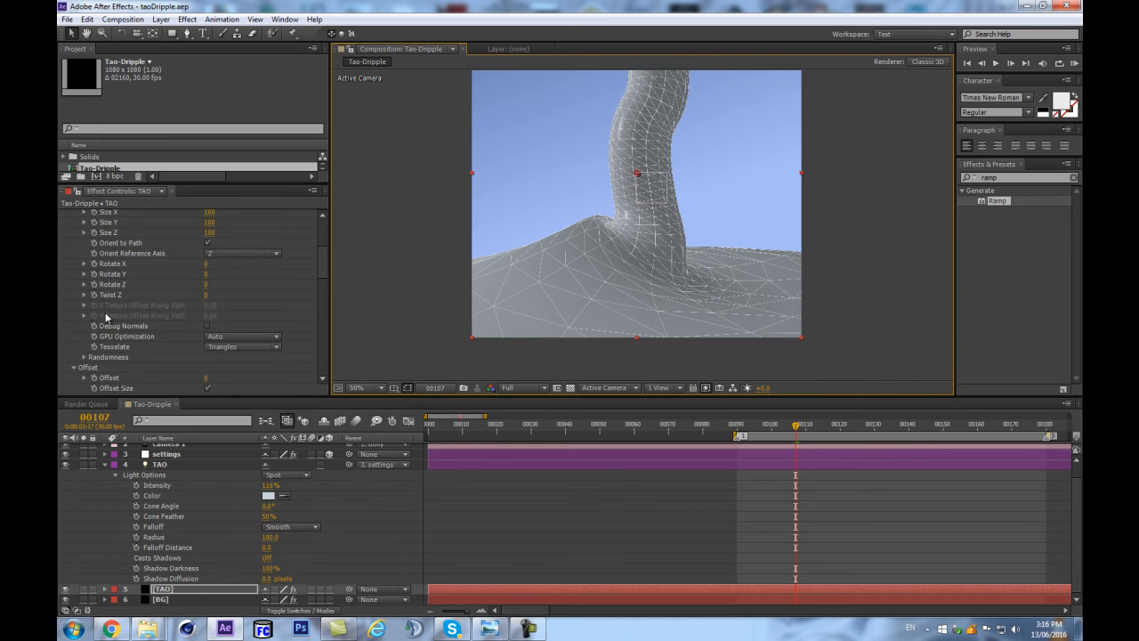
{"action": "scroll", "coordinate": [105, 311], "scroll_direction": "down", "scroll_amount": 5}
{"action": "scroll", "coordinate": [93, 315], "scroll_direction": "down", "scroll_amount": 5}
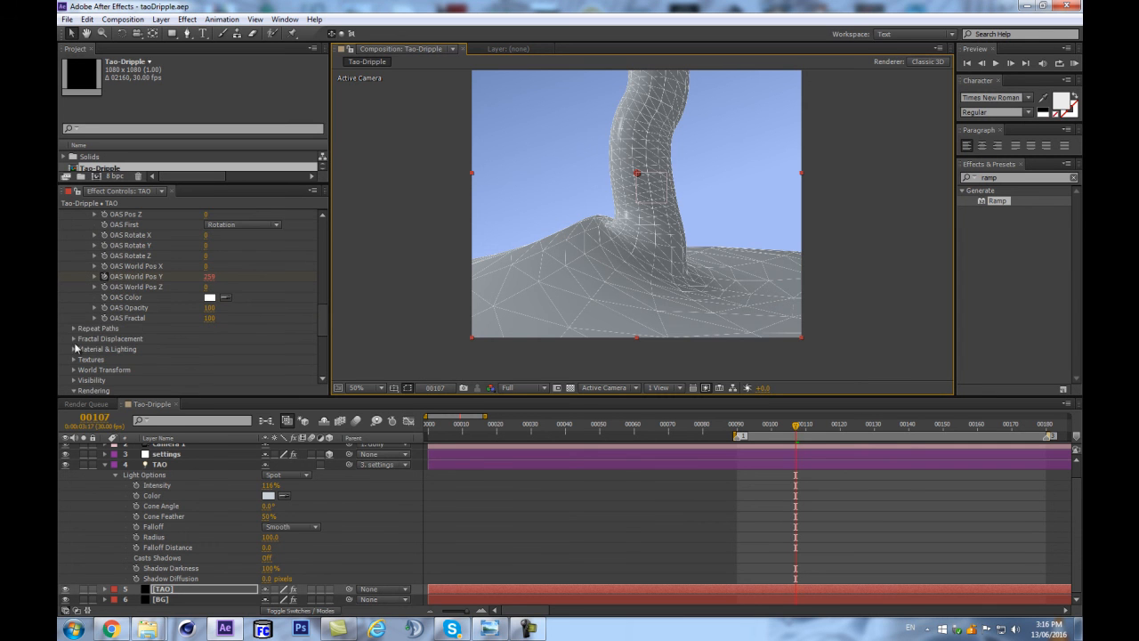
{"action": "scroll", "coordinate": [86, 364], "scroll_direction": "down", "scroll_amount": 3}
{"action": "scroll", "coordinate": [70, 293], "scroll_direction": "up", "scroll_amount": 3}
{"action": "scroll", "coordinate": [71, 303], "scroll_direction": "up", "scroll_amount": 7}
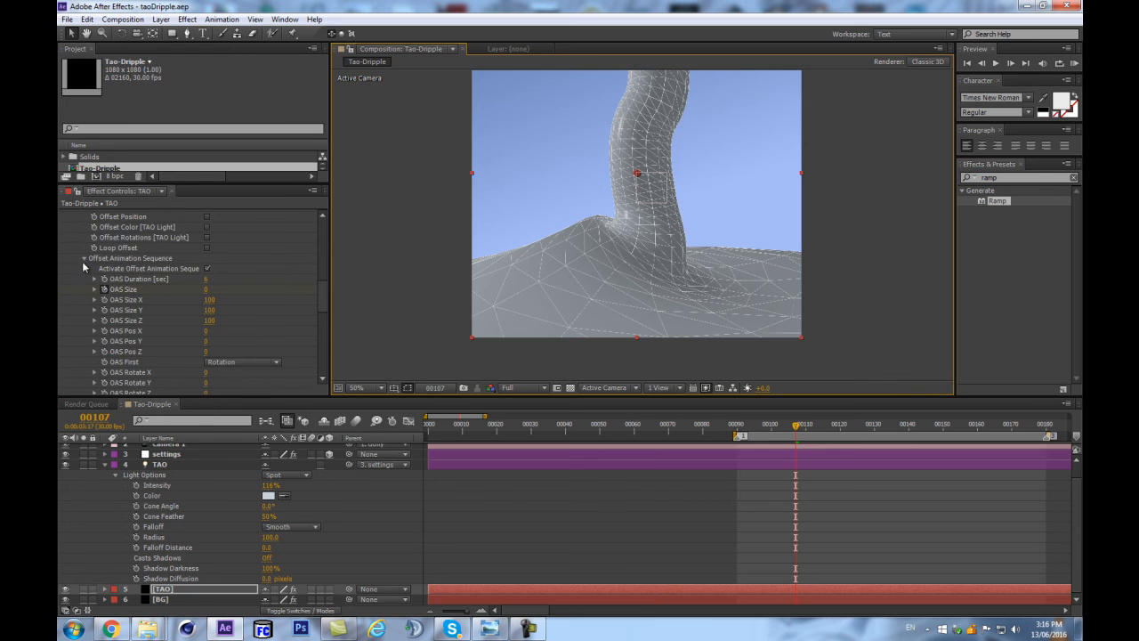
{"action": "scroll", "coordinate": [81, 265], "scroll_direction": "up", "scroll_amount": 6}
{"action": "left_click", "coordinate": [73, 285]}
{"action": "scroll", "coordinate": [71, 285], "scroll_direction": "down", "scroll_amount": 3}
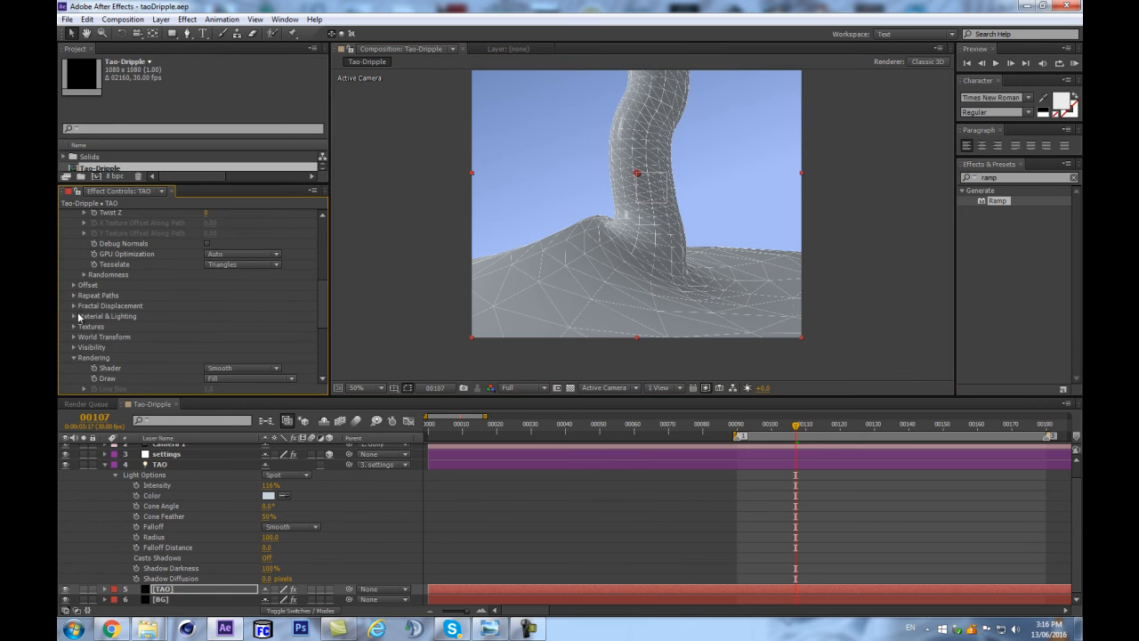
{"action": "left_click_drag", "start_coordinate": [209, 275], "coordinate": [264, 272]}
{"action": "left_click_drag", "start_coordinate": [346, 258], "coordinate": [347, 258]}
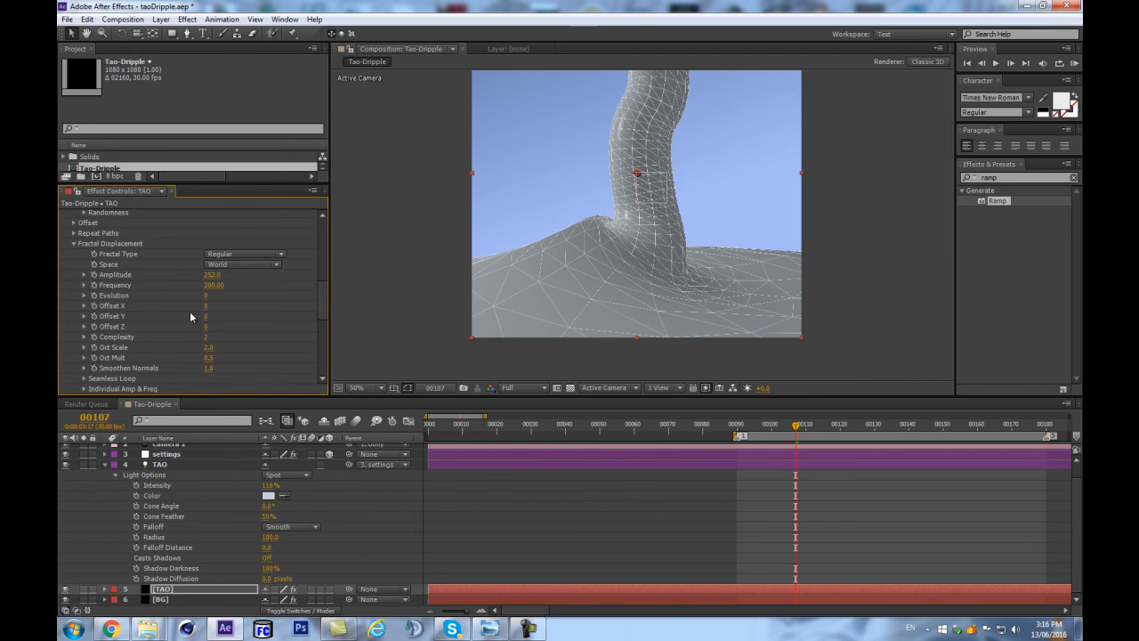
{"action": "left_click_drag", "start_coordinate": [213, 276], "coordinate": [377, 254]}
{"action": "left_click_drag", "start_coordinate": [269, 270], "coordinate": [238, 269]}
Set the TAO spot light's Falloff Distance to 100.
{"action": "left_click", "coordinate": [189, 547]}
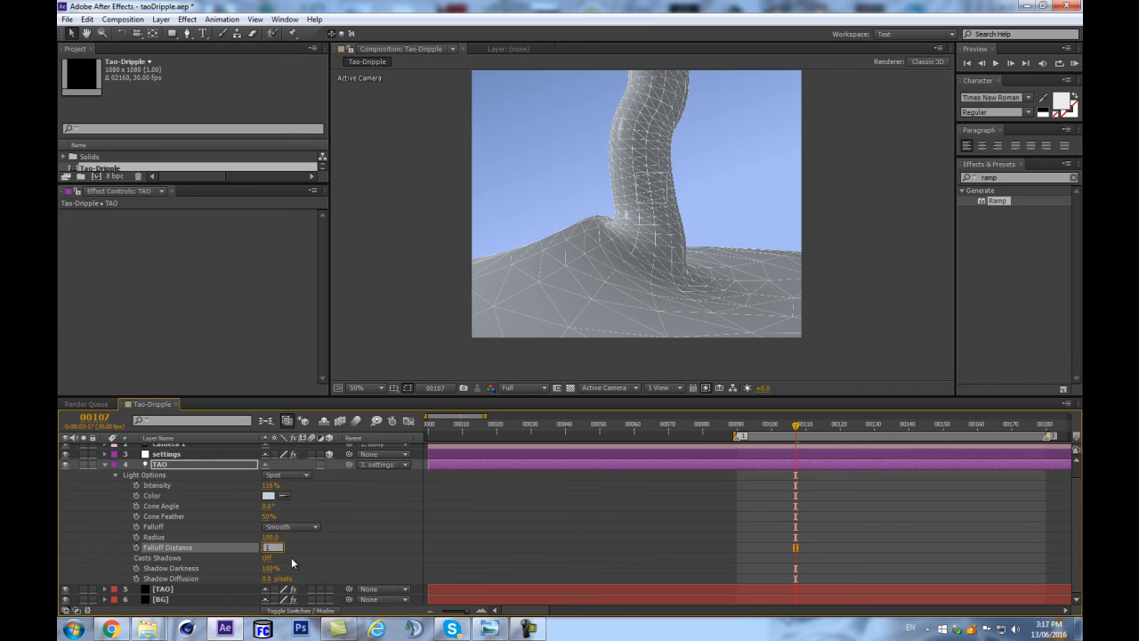
{"action": "key", "text": "Return"}
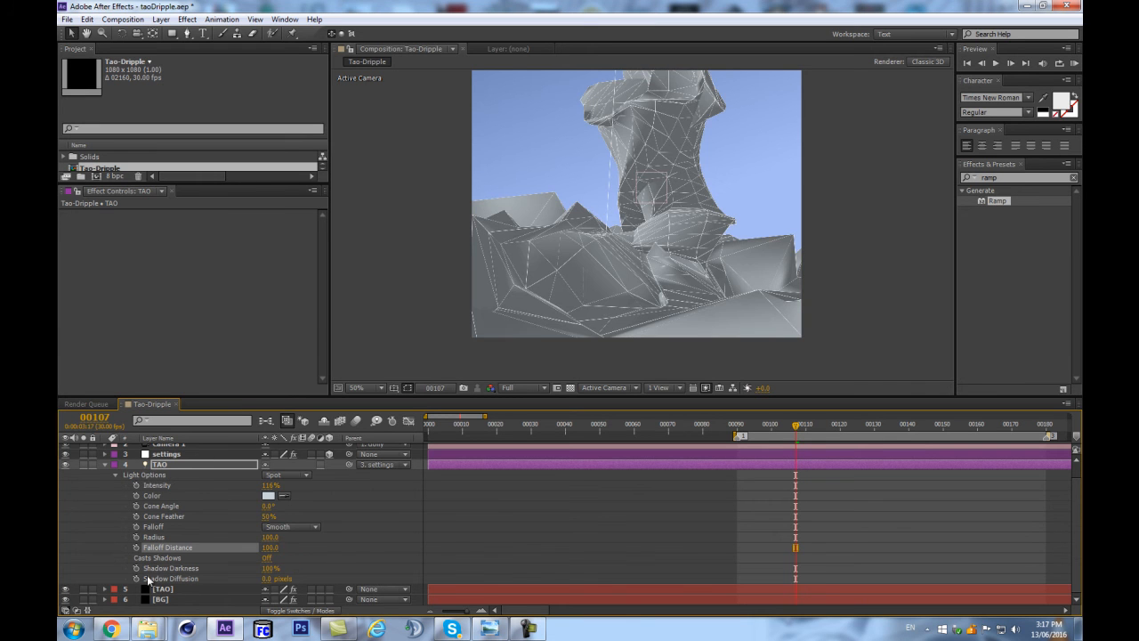
Set the Fractal Displacement Amplitude to 80 and its Frequency to 186 on the TAO solid.
{"action": "left_click", "coordinate": [183, 591]}
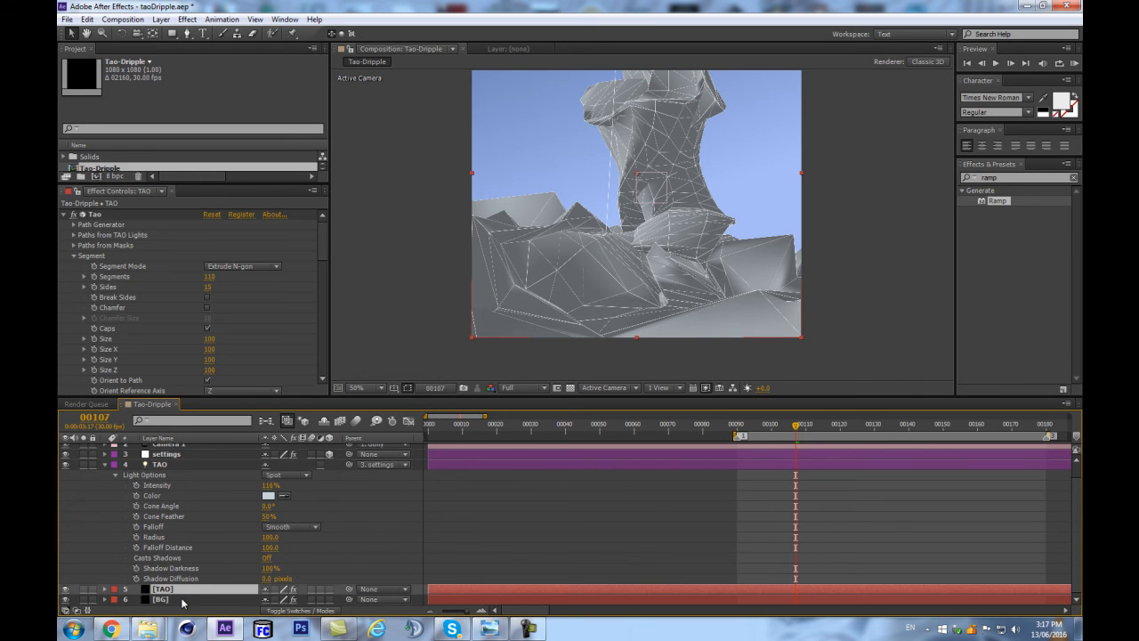
{"action": "left_click_drag", "start_coordinate": [327, 244], "coordinate": [321, 296]}
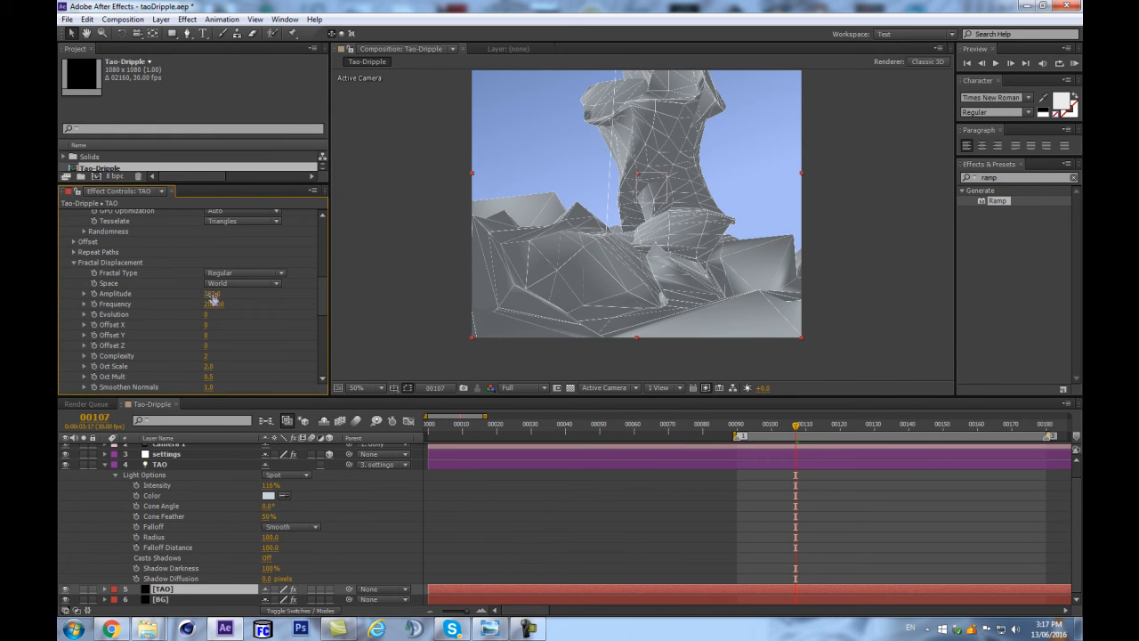
{"action": "left_click_drag", "start_coordinate": [210, 295], "coordinate": [105, 295]}
{"action": "left_click_drag", "start_coordinate": [214, 296], "coordinate": [176, 288]}
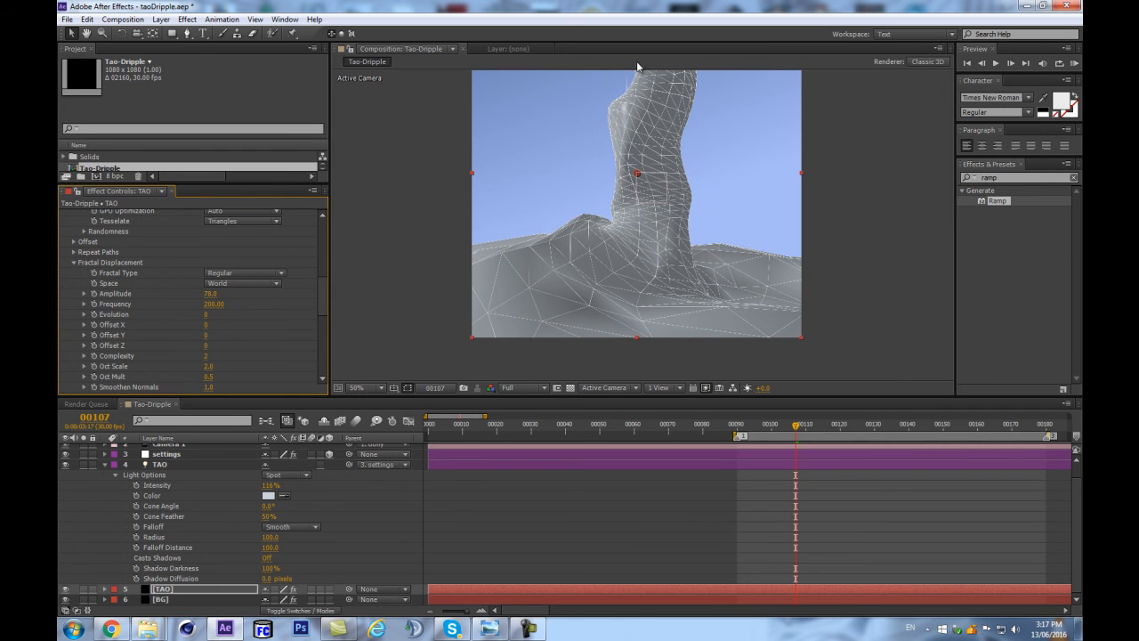
{"action": "scroll", "coordinate": [643, 126], "scroll_direction": "up", "scroll_amount": 1}
{"action": "scroll", "coordinate": [664, 172], "scroll_direction": "down", "scroll_amount": 1}
{"action": "left_click_drag", "start_coordinate": [210, 295], "coordinate": [199, 304]}
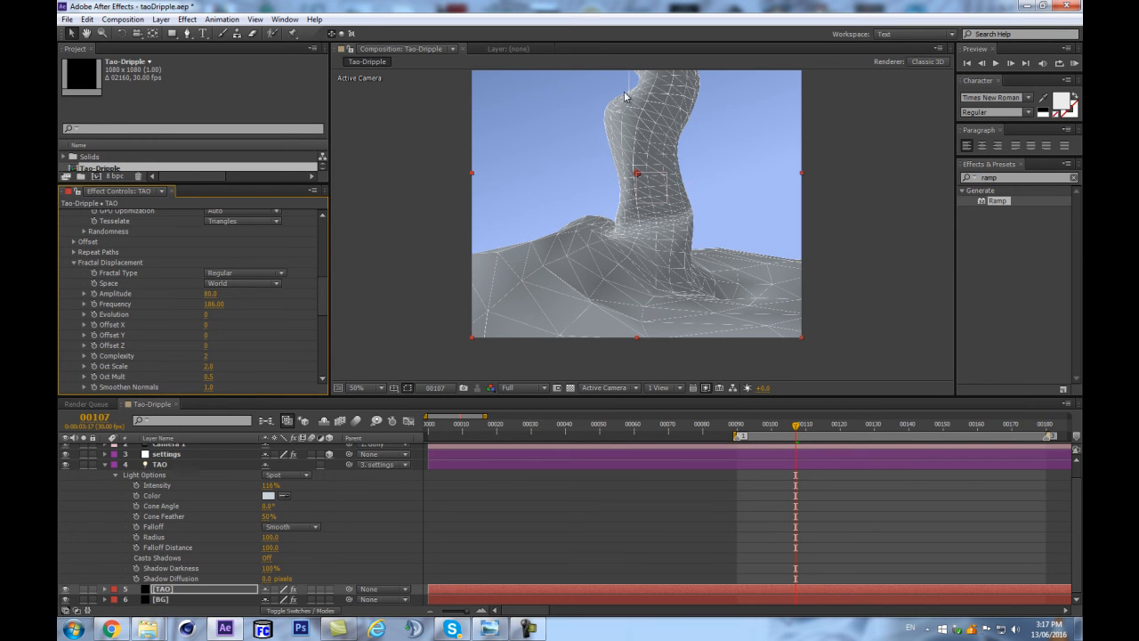
Reveal the TAO light's Position expression and the TAO solid's keyframes, and check the value of an OAS Size keyframe near frame 90.
{"action": "left_click", "coordinate": [175, 467]}
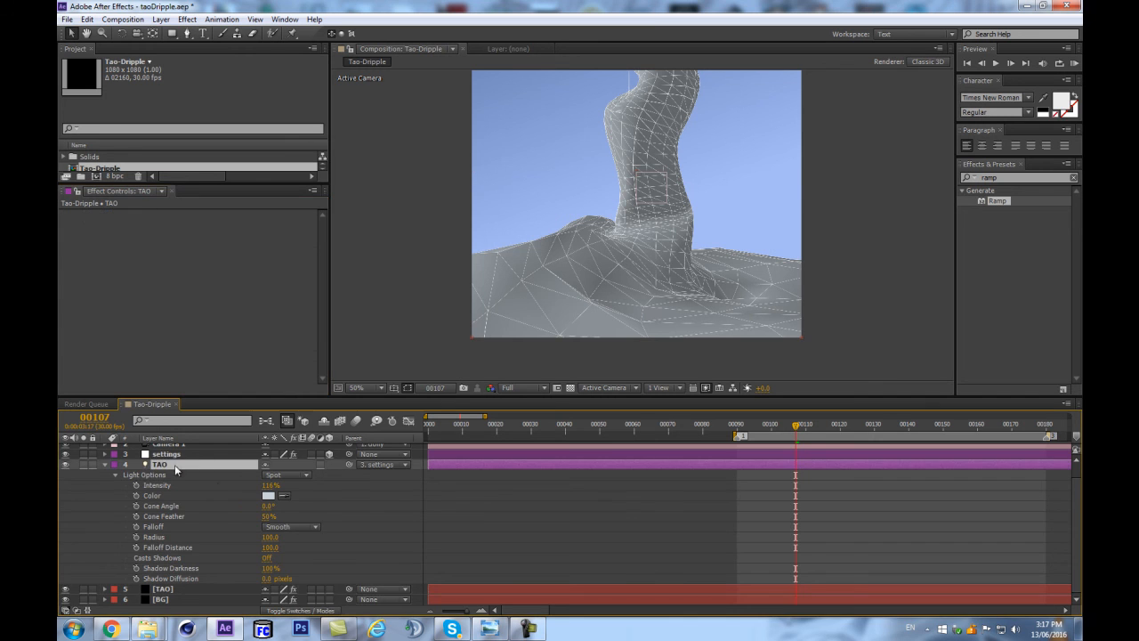
{"action": "key", "text": "e"}
{"action": "key", "text": "e"}
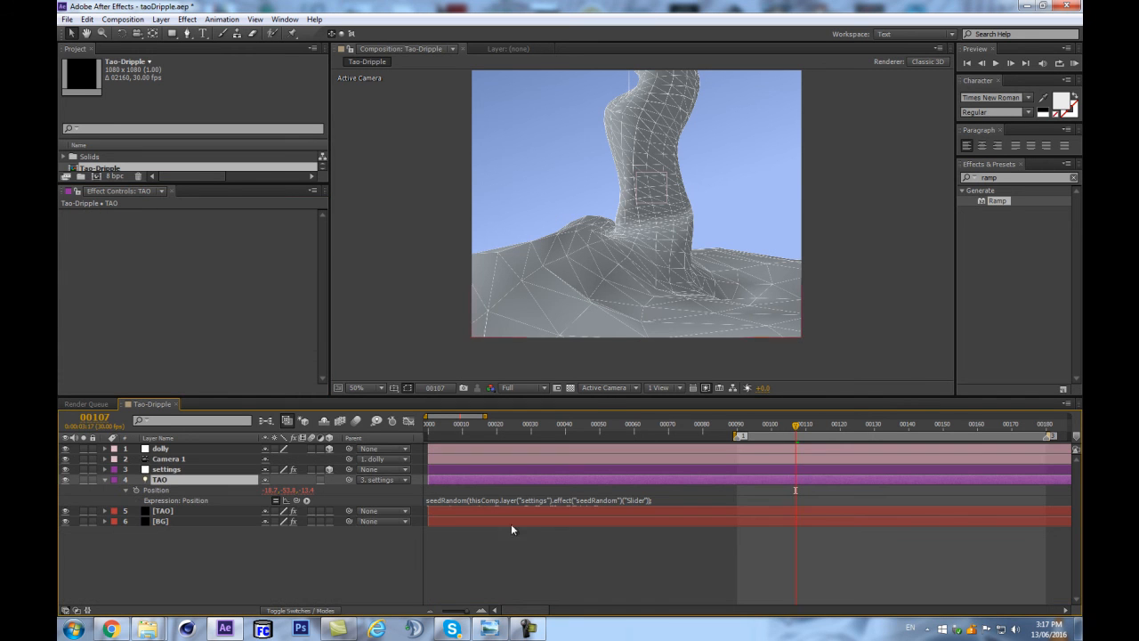
{"action": "left_click", "coordinate": [203, 514]}
{"action": "key", "text": "u"}
{"action": "left_click", "coordinate": [735, 533]}
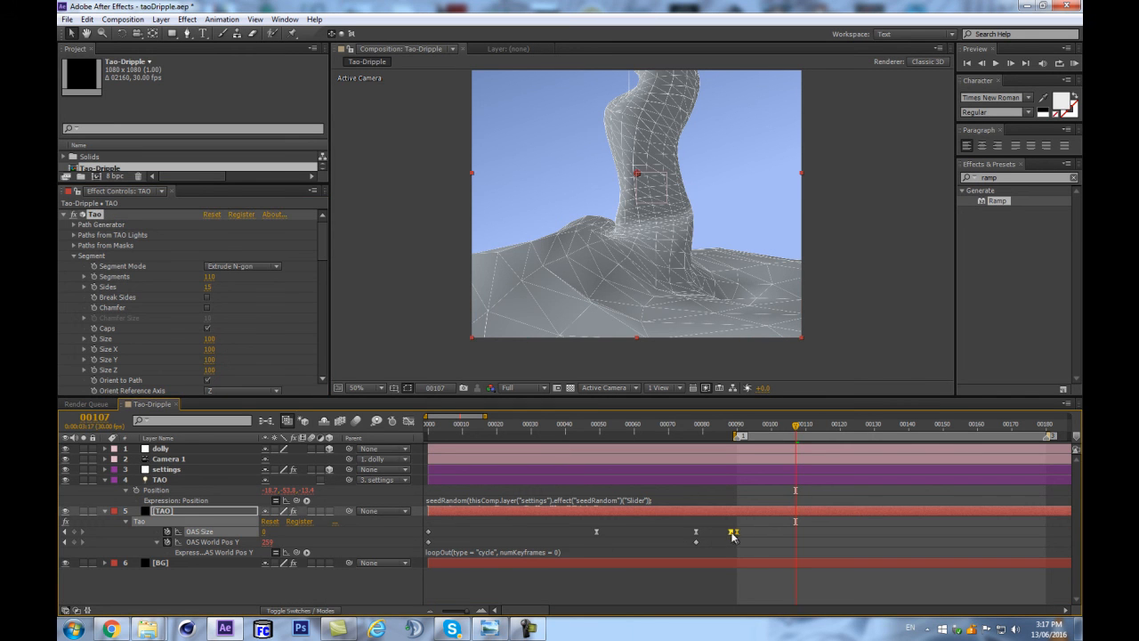
{"action": "double_click", "coordinate": [737, 533]}
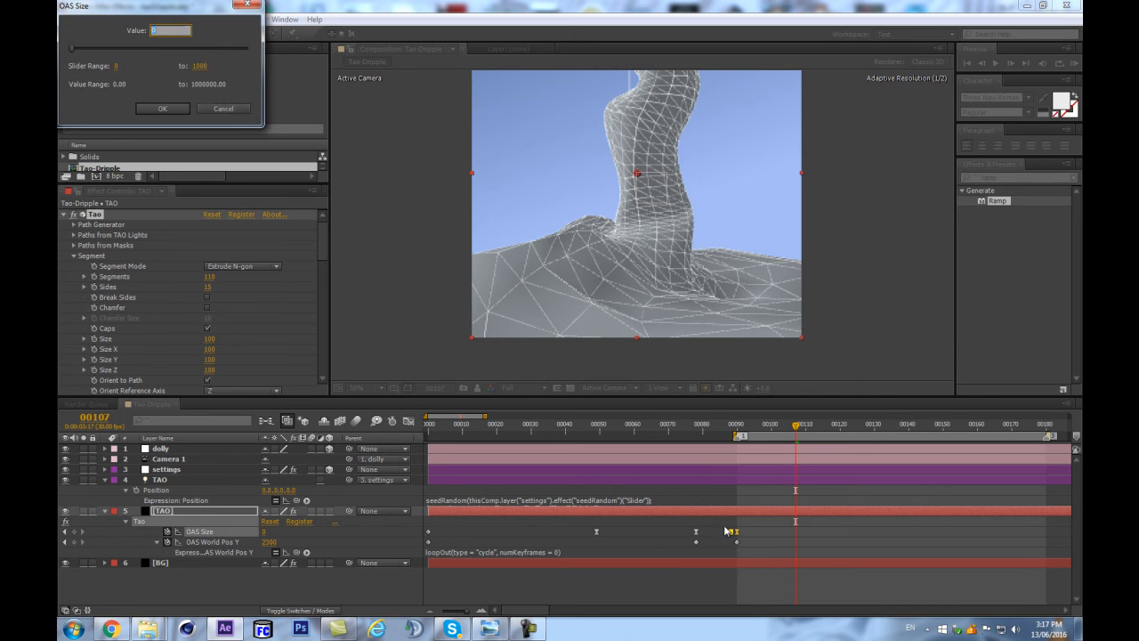
{"action": "left_click", "coordinate": [236, 115]}
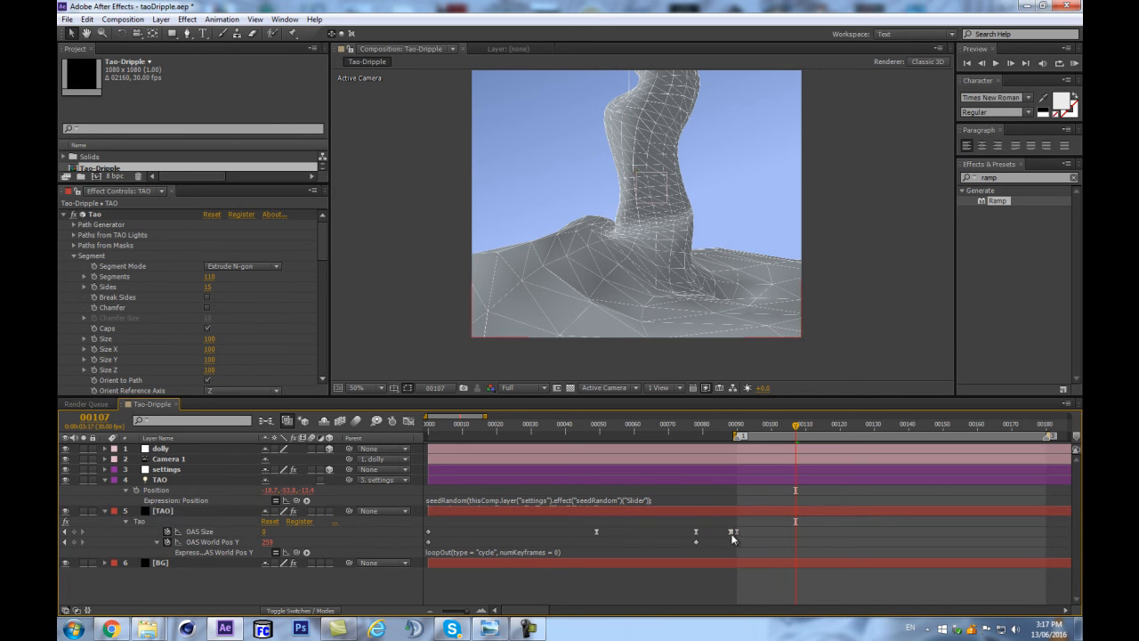
Move the last two OAS Size keyframes earlier, to about frames 82 and 86, and keep the last three keyframes selected.
{"action": "left_click_drag", "start_coordinate": [731, 532], "coordinate": [712, 537]}
{"action": "mouse_move", "coordinate": [718, 532]}
{"action": "left_mouse_down"}
{"action": "mouse_move", "coordinate": [702, 534]}
{"action": "mouse_move", "coordinate": [713, 537]}
{"action": "left_mouse_up"}
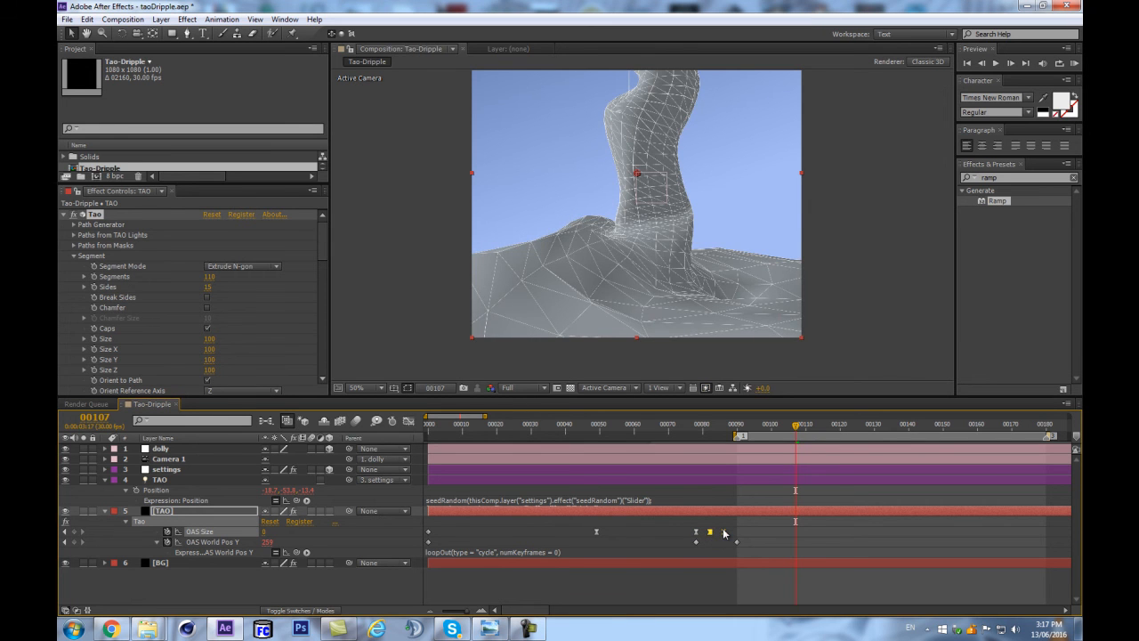
{"action": "mouse_move", "coordinate": [678, 524]}
{"action": "left_mouse_down"}
{"action": "mouse_move", "coordinate": [737, 545]}
{"action": "mouse_move", "coordinate": [685, 532]}
{"action": "mouse_move", "coordinate": [822, 514]}
{"action": "mouse_move", "coordinate": [678, 512]}
{"action": "left_mouse_up"}
{"action": "key", "text": "ctrl+z"}
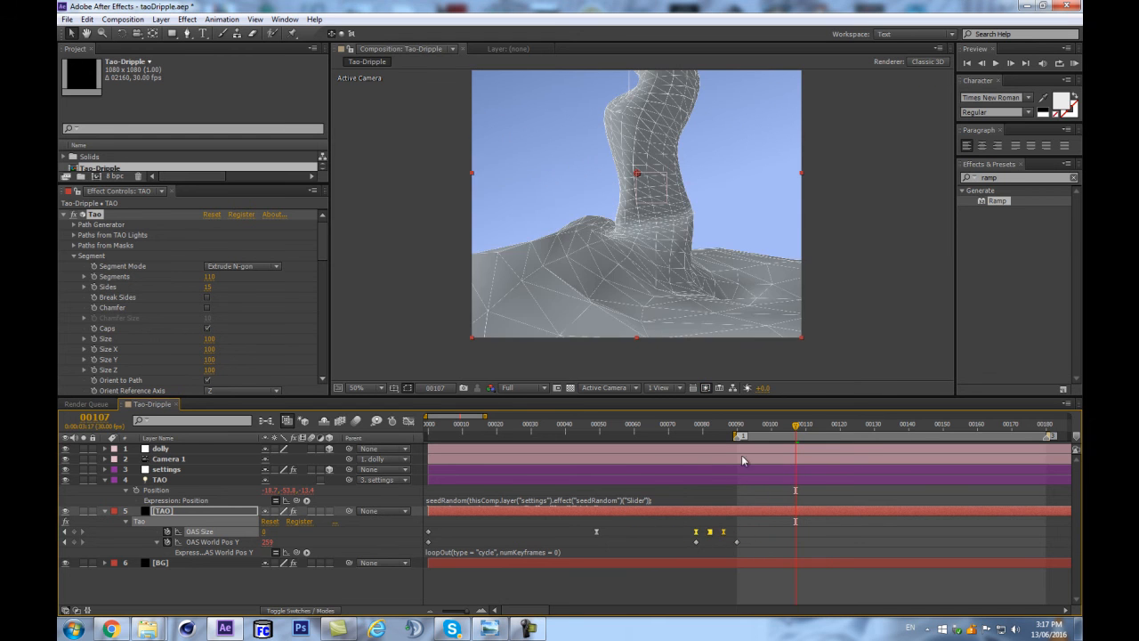
Compare the tube's smooth surface with its wireframe by switching Second Pass to Off and undoing that change.
{"action": "scroll", "coordinate": [637, 114], "scroll_direction": "up", "scroll_amount": 1}
{"action": "left_click_drag", "start_coordinate": [611, 109], "coordinate": [639, 273]}
{"action": "key", "text": "v"}
{"action": "scroll", "coordinate": [307, 321], "scroll_direction": "down", "scroll_amount": 10}
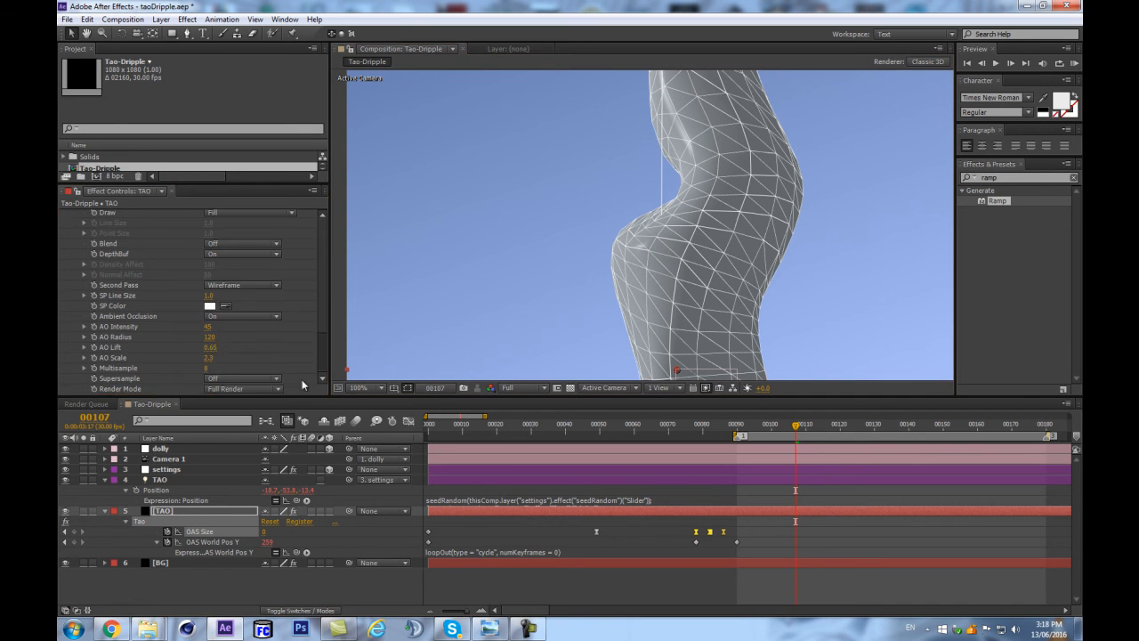
{"action": "left_click", "coordinate": [222, 299]}
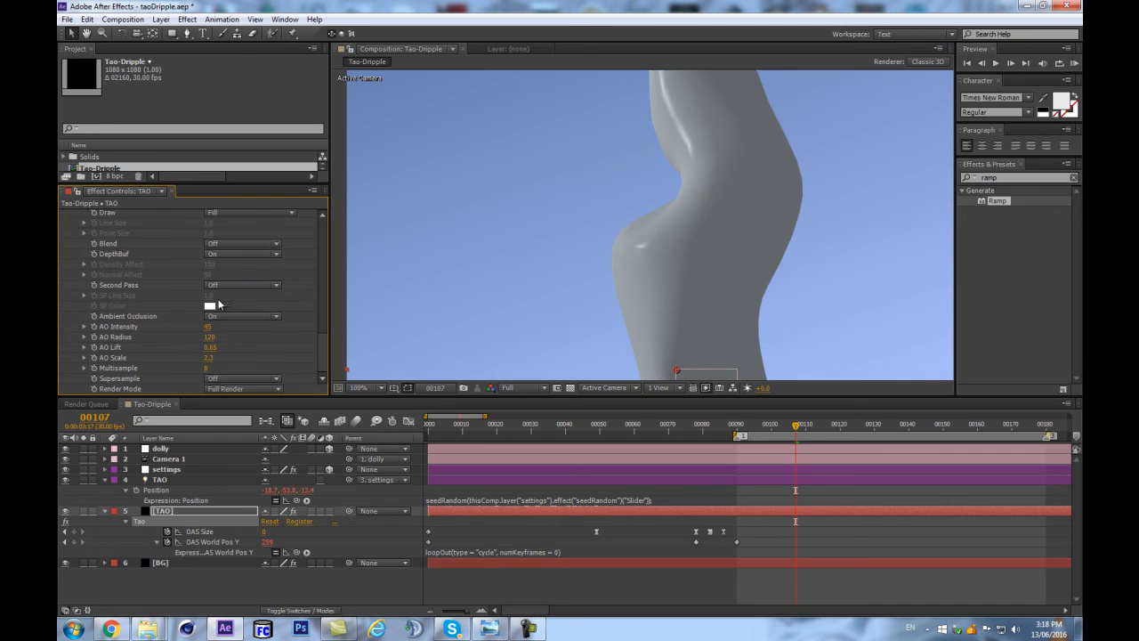
{"action": "key", "text": "ctrl+z"}
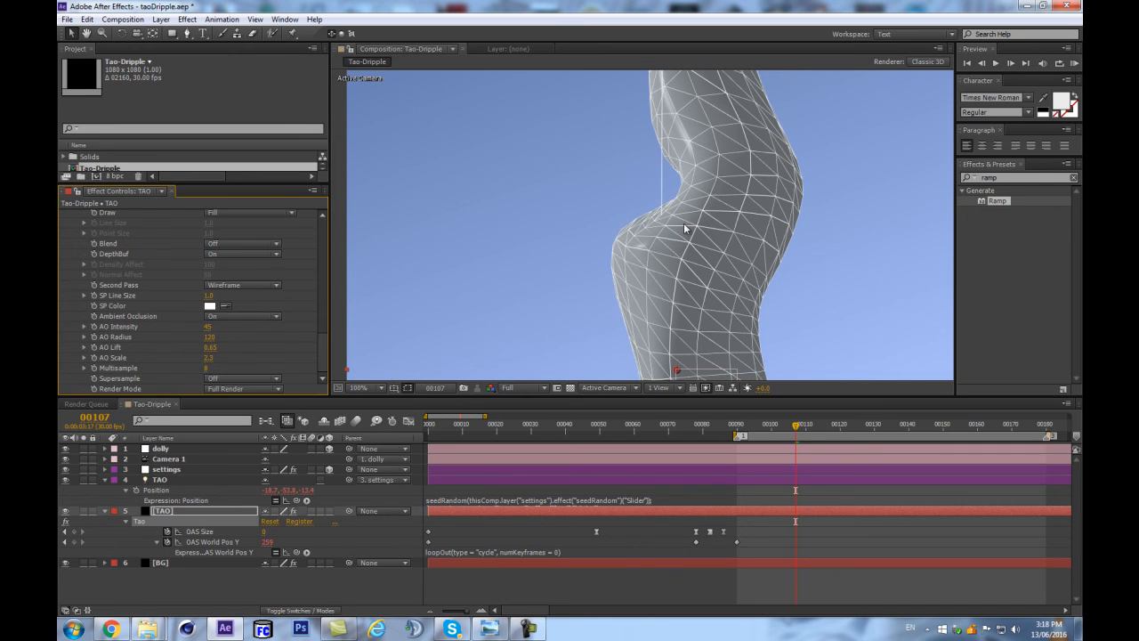
At frame 90, stretch the last three OAS Size keyframes so the final one lands on frame 90 and the middle one near 84.
{"action": "left_click", "coordinate": [735, 426]}
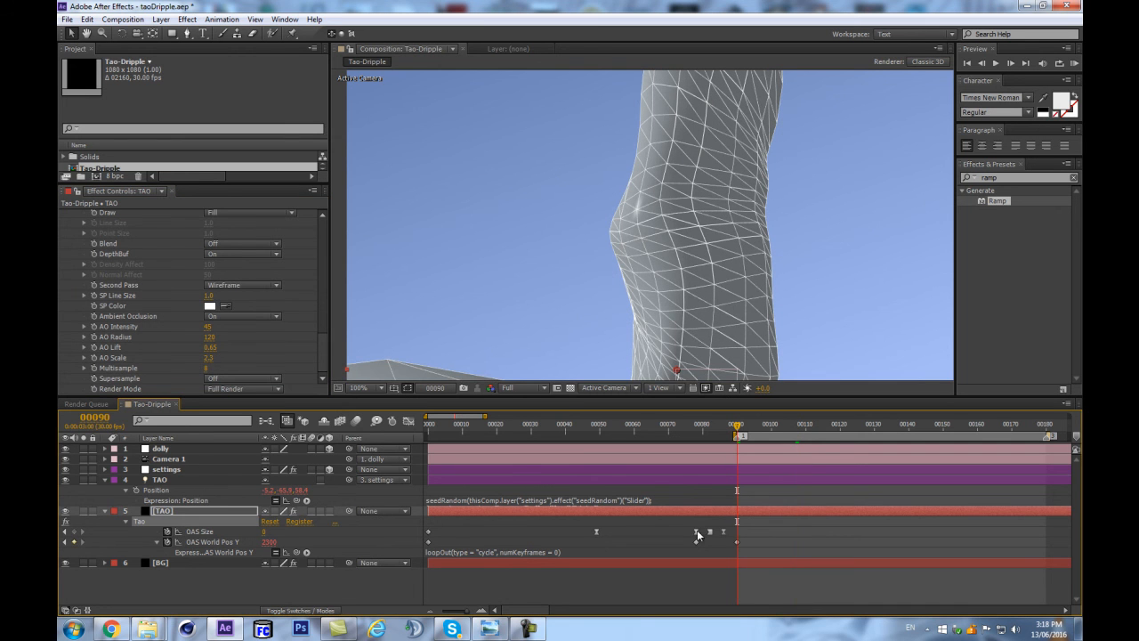
{"action": "left_click_drag", "start_coordinate": [679, 528], "coordinate": [740, 528]}
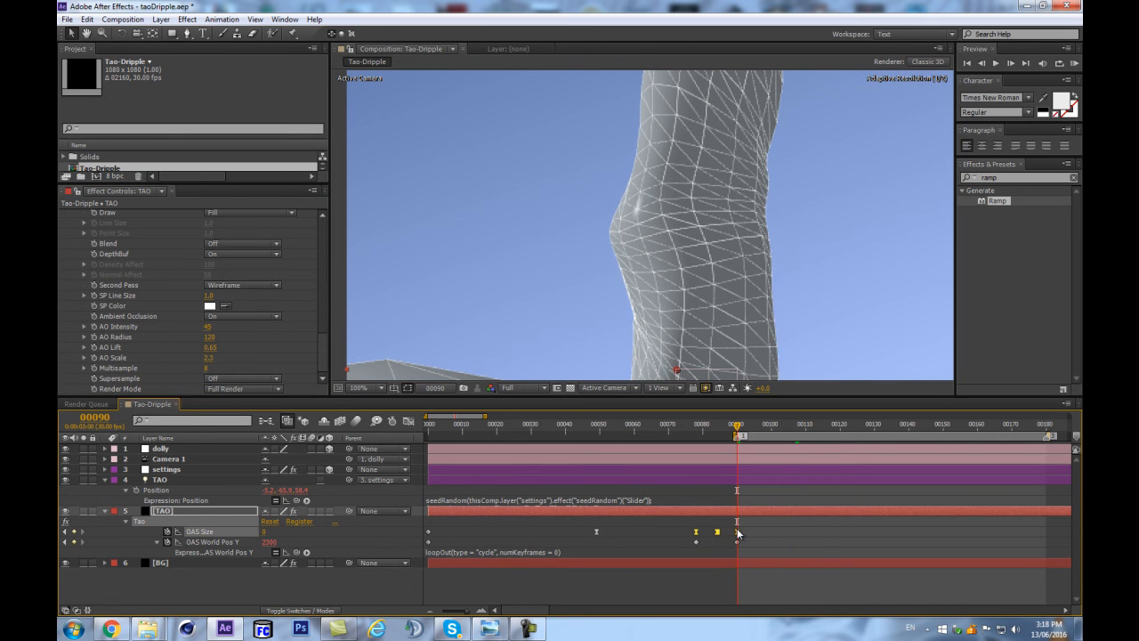
{"action": "key", "text": "comma"}
{"action": "key", "text": "comma"}
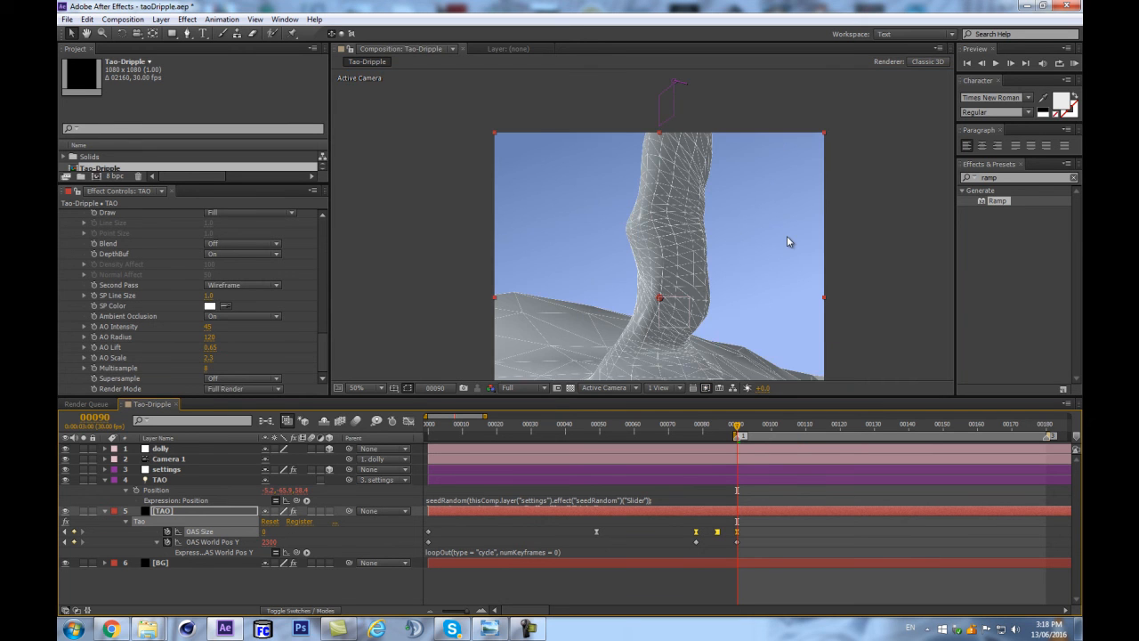
{"action": "key", "text": "period"}
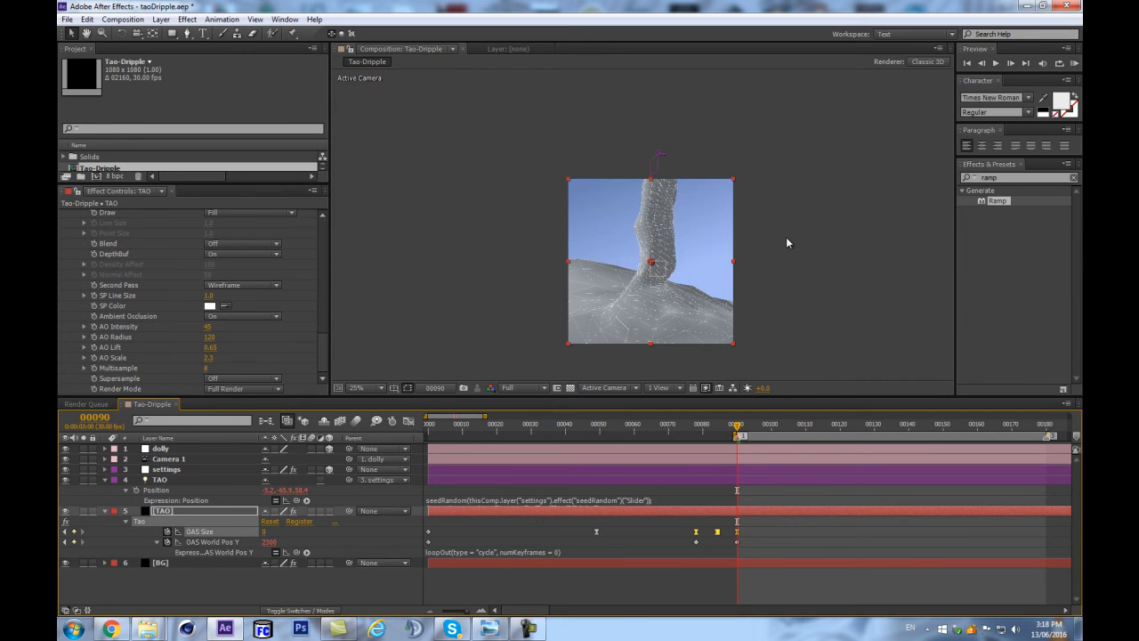
Examine the wireframe tube and its base at frames 107 and 135.
{"action": "left_click_drag", "start_coordinate": [748, 430], "coordinate": [796, 445]}
{"action": "key", "text": "comma"}
{"action": "key", "text": "period"}
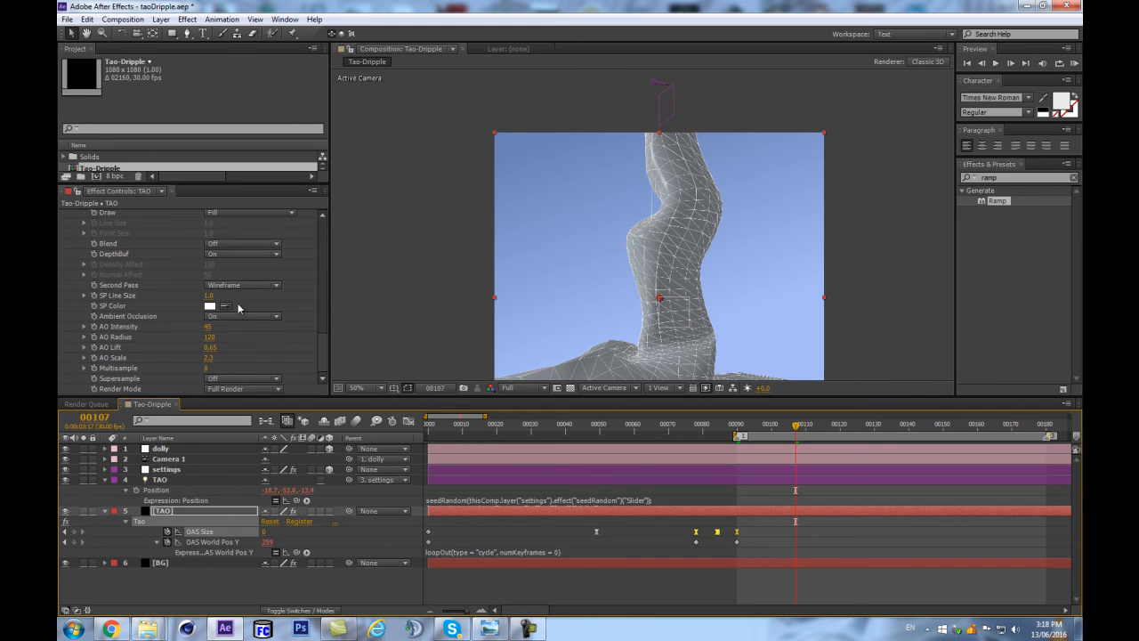
{"action": "left_click_drag", "start_coordinate": [779, 425], "coordinate": [891, 434]}
{"action": "key", "text": "comma"}
{"action": "key", "text": "period"}
{"action": "key", "text": "comma"}
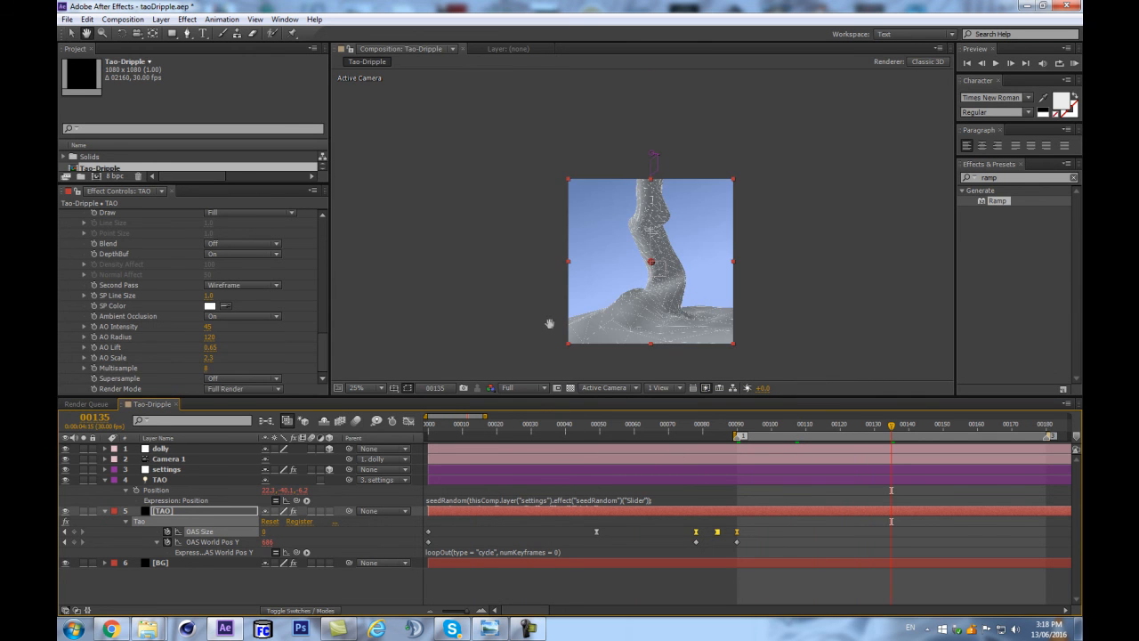
{"action": "key", "text": "period"}
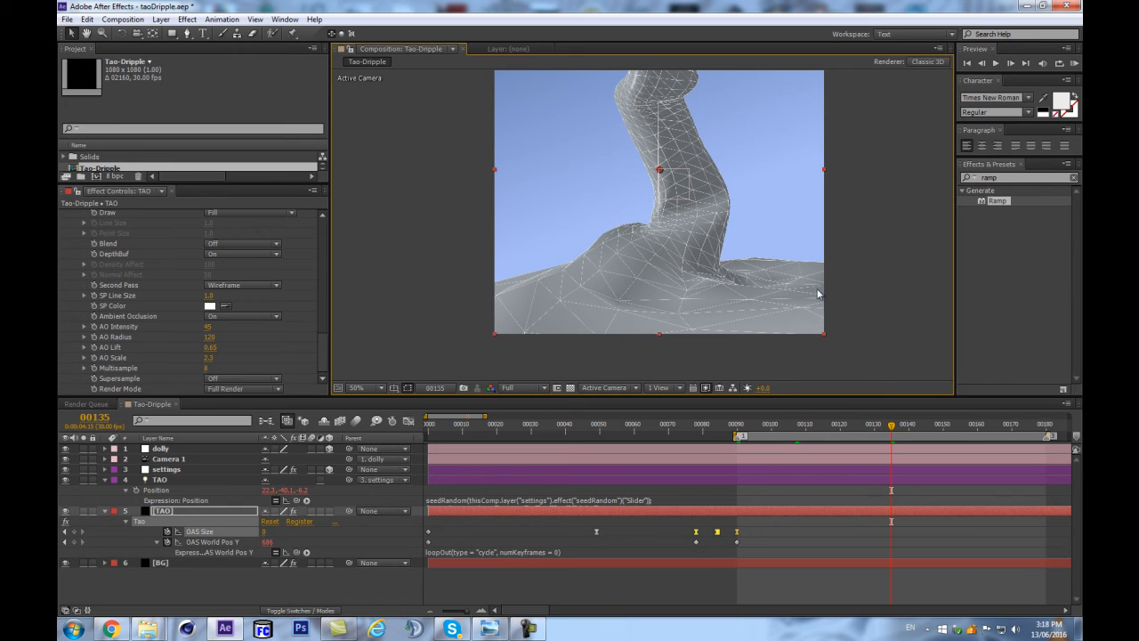
Reveal the TAO light's properties and add Falloff Distance keyframes at frames 78 and 74.
{"action": "left_click_drag", "start_coordinate": [711, 434], "coordinate": [696, 433]}
{"action": "left_click", "coordinate": [178, 480]}
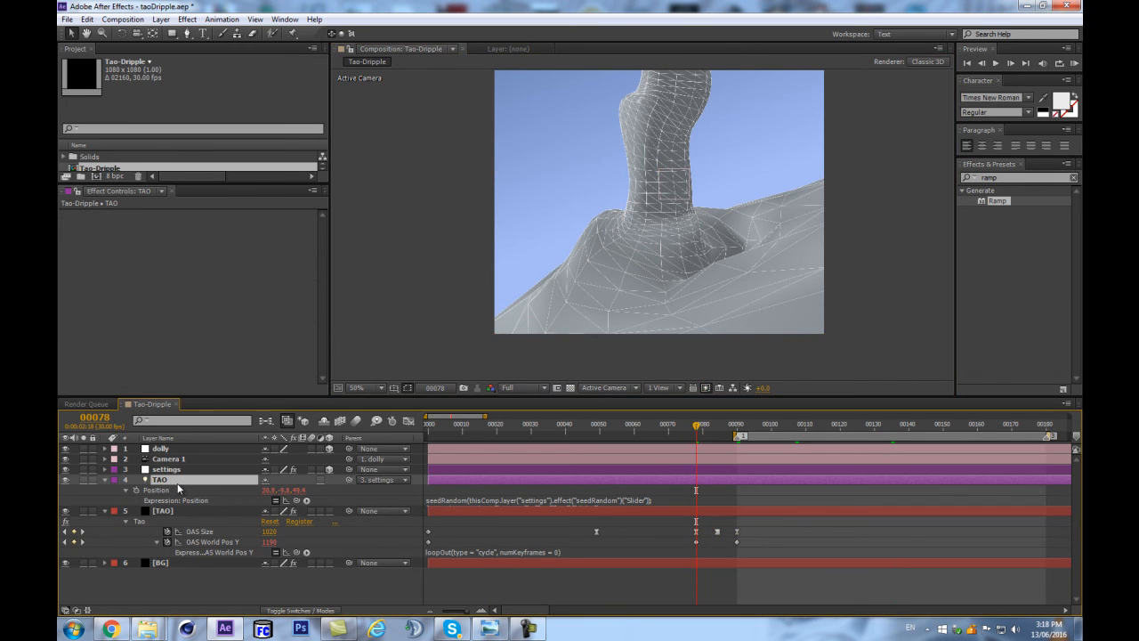
{"action": "key", "text": "u"}
{"action": "key", "text": "u"}
{"action": "scroll", "coordinate": [164, 560], "scroll_direction": "down", "scroll_amount": 1}
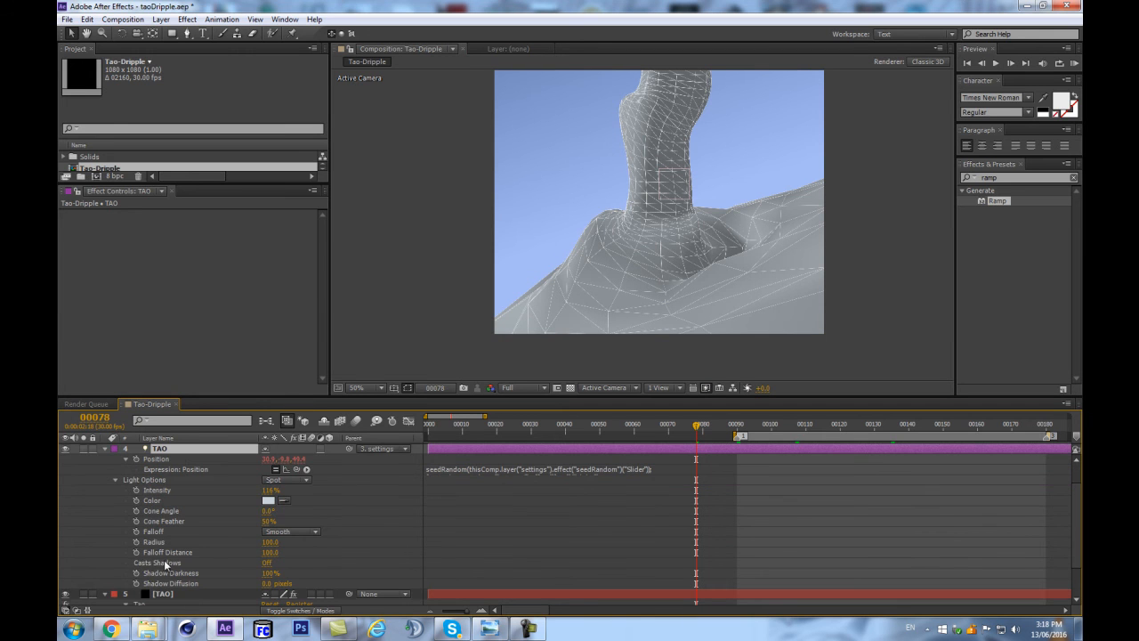
{"action": "left_click", "coordinate": [169, 552]}
{"action": "left_click", "coordinate": [136, 551]}
{"action": "left_click_drag", "start_coordinate": [696, 549], "coordinate": [683, 554]}
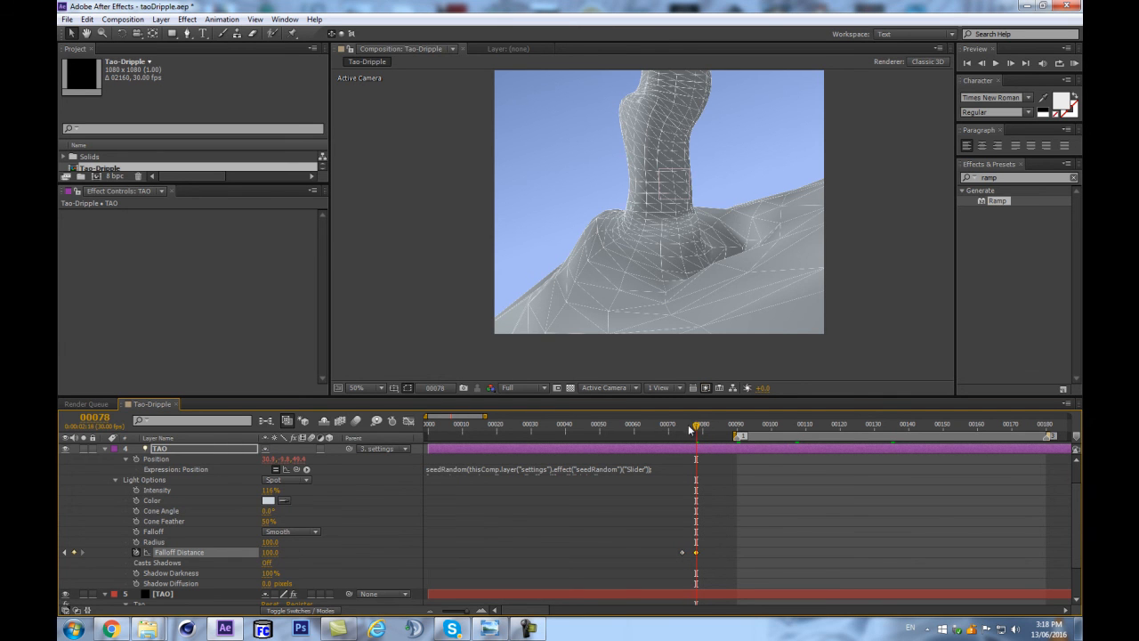
Set the light's Falloff Distance to 106 at frame 74 and 284 at frame 78, and preview frame 103.
{"action": "left_click_drag", "start_coordinate": [695, 428], "coordinate": [682, 428]}
{"action": "mouse_move", "coordinate": [267, 553]}
{"action": "left_mouse_down"}
{"action": "mouse_move", "coordinate": [219, 557]}
{"action": "mouse_move", "coordinate": [283, 552]}
{"action": "mouse_move", "coordinate": [258, 553]}
{"action": "left_mouse_up"}
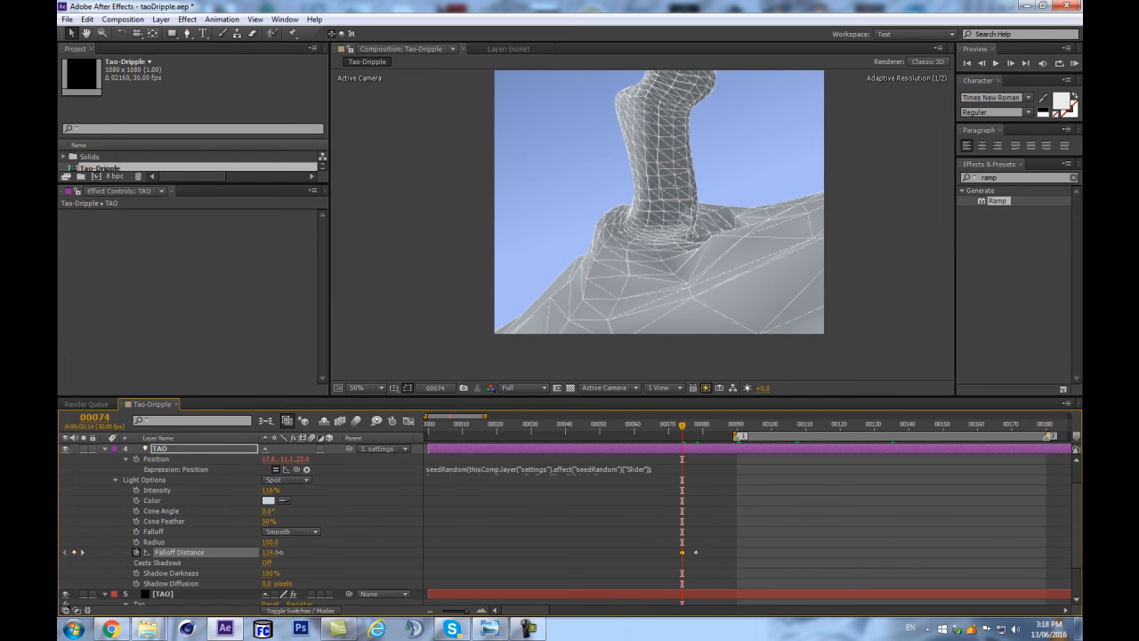
{"action": "left_click_drag", "start_coordinate": [685, 426], "coordinate": [698, 427]}
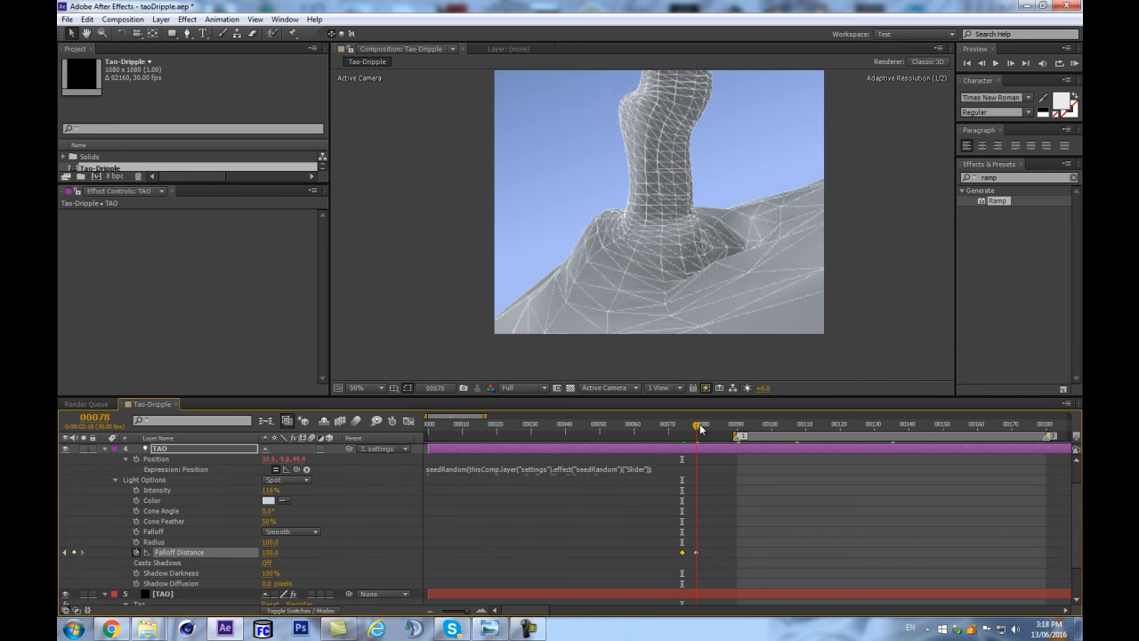
{"action": "left_click_drag", "start_coordinate": [270, 558], "coordinate": [325, 547]}
{"action": "left_click_drag", "start_coordinate": [405, 536], "coordinate": [376, 534]}
{"action": "left_click_drag", "start_coordinate": [740, 426], "coordinate": [782, 426]}
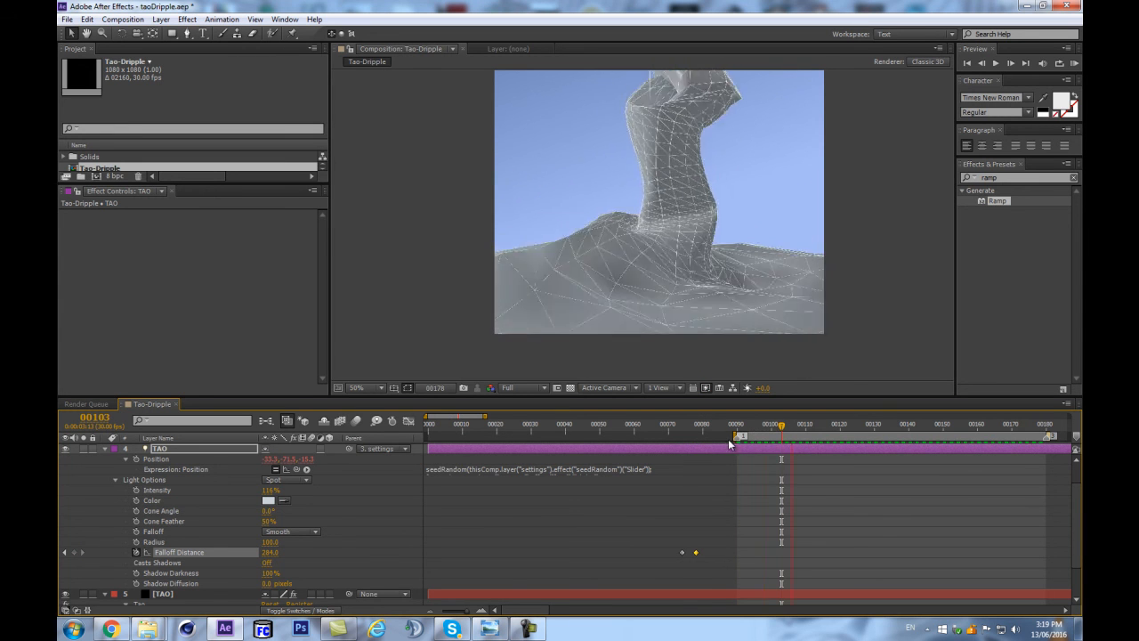
{"action": "key", "text": "space"}
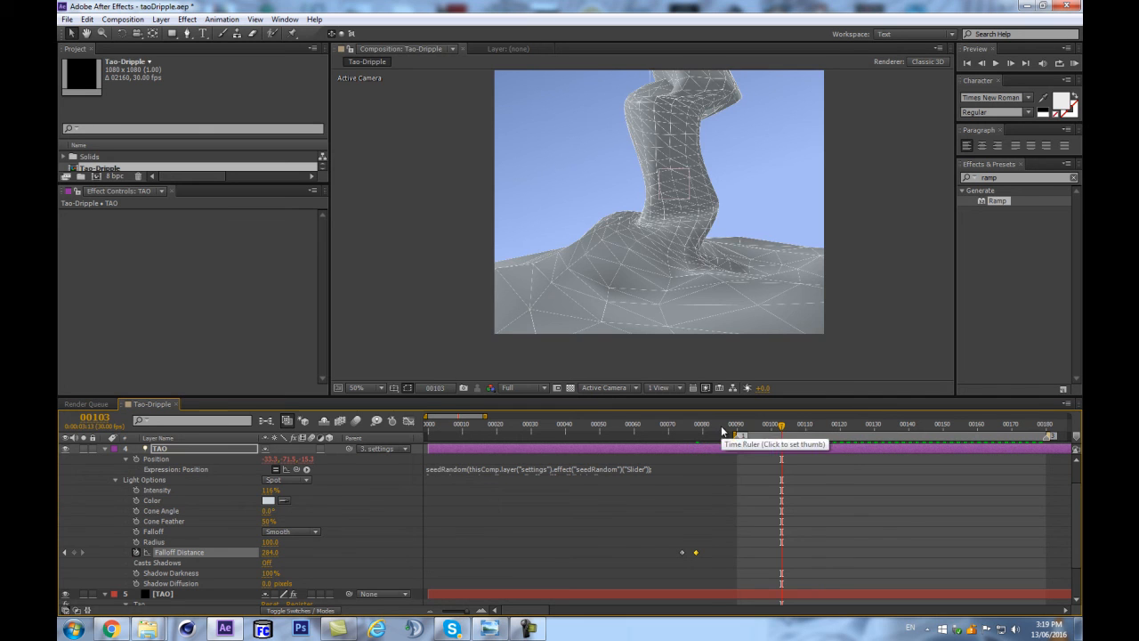
Add Falloff Distance keyframes at frame 90 and at frame 0, with 106 at frame 0, and select all the property's keyframes.
{"action": "key", "text": "End"}
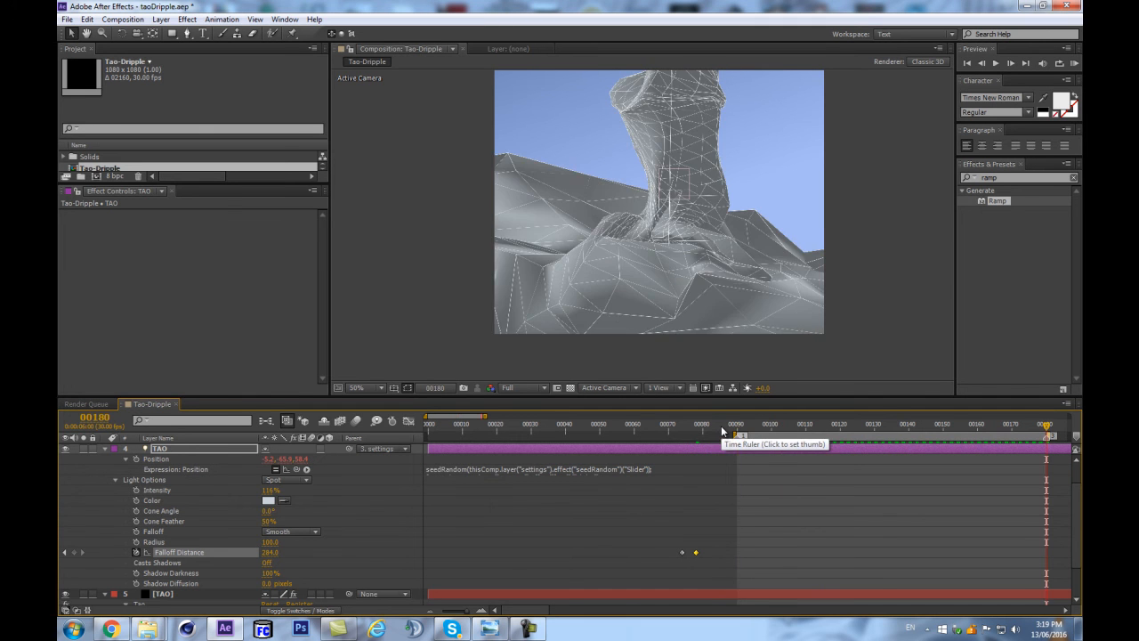
{"action": "left_click", "coordinate": [736, 431]}
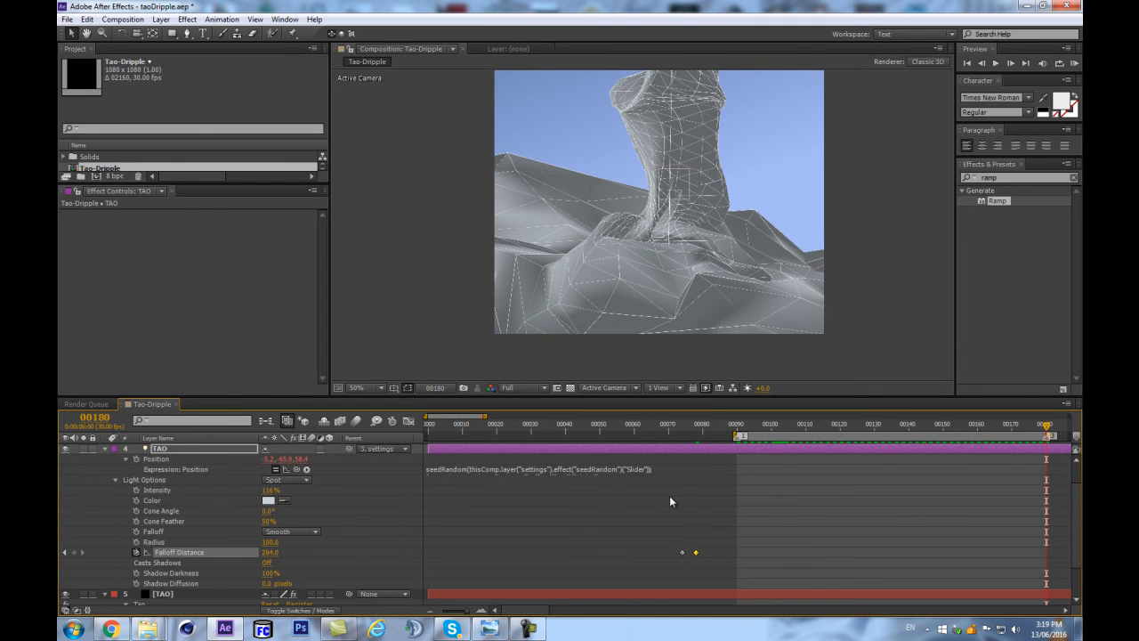
{"action": "mouse_move", "coordinate": [712, 435]}
{"action": "left_mouse_down"}
{"action": "mouse_move", "coordinate": [679, 439]}
{"action": "mouse_move", "coordinate": [697, 442]}
{"action": "left_mouse_up"}
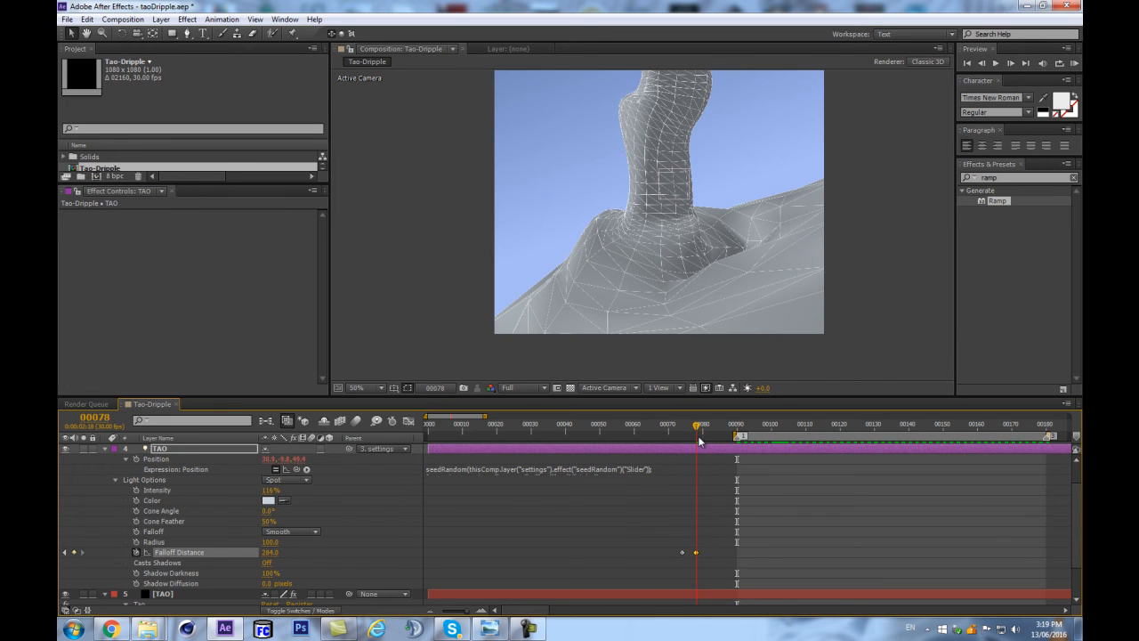
{"action": "left_click", "coordinate": [737, 429]}
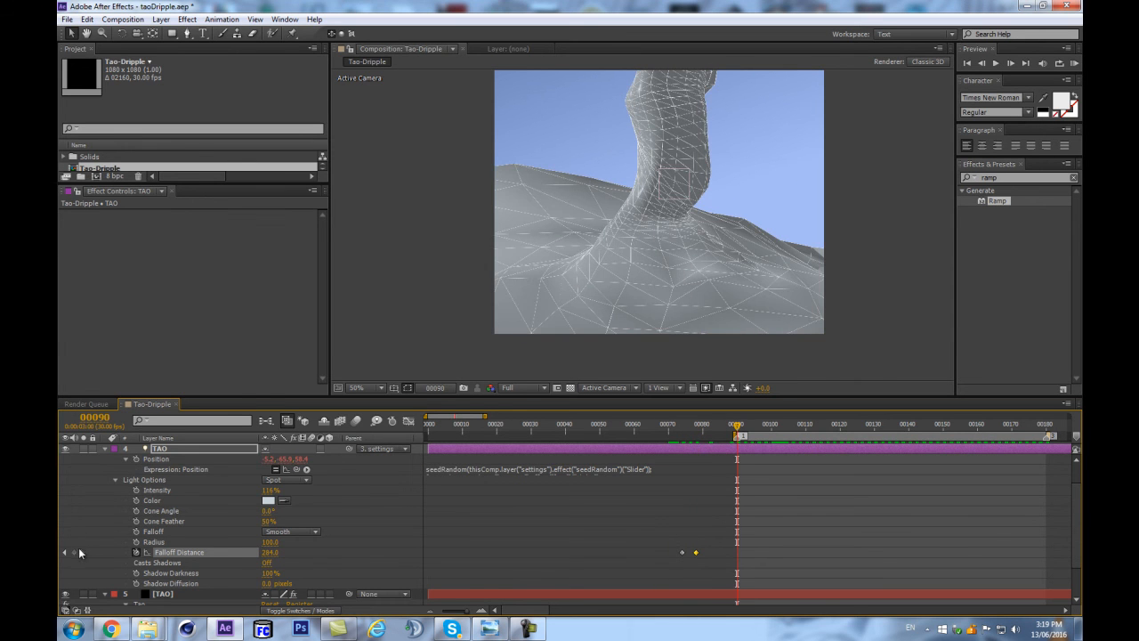
{"action": "left_click_drag", "start_coordinate": [552, 436], "coordinate": [342, 446]}
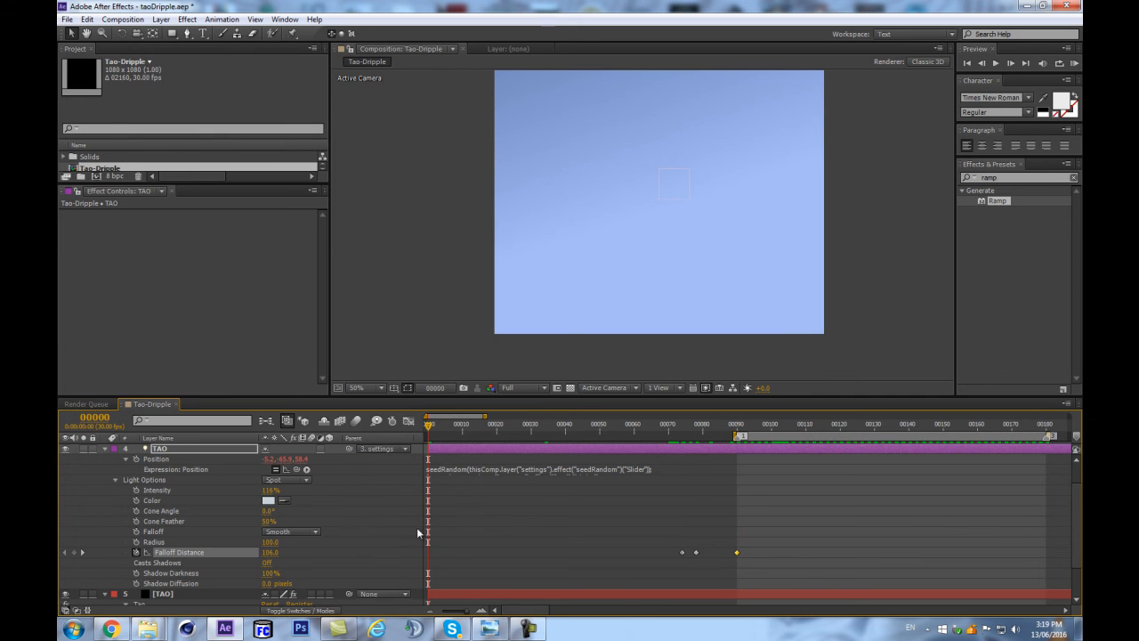
{"action": "left_click_drag", "start_coordinate": [773, 540], "coordinate": [416, 560]}
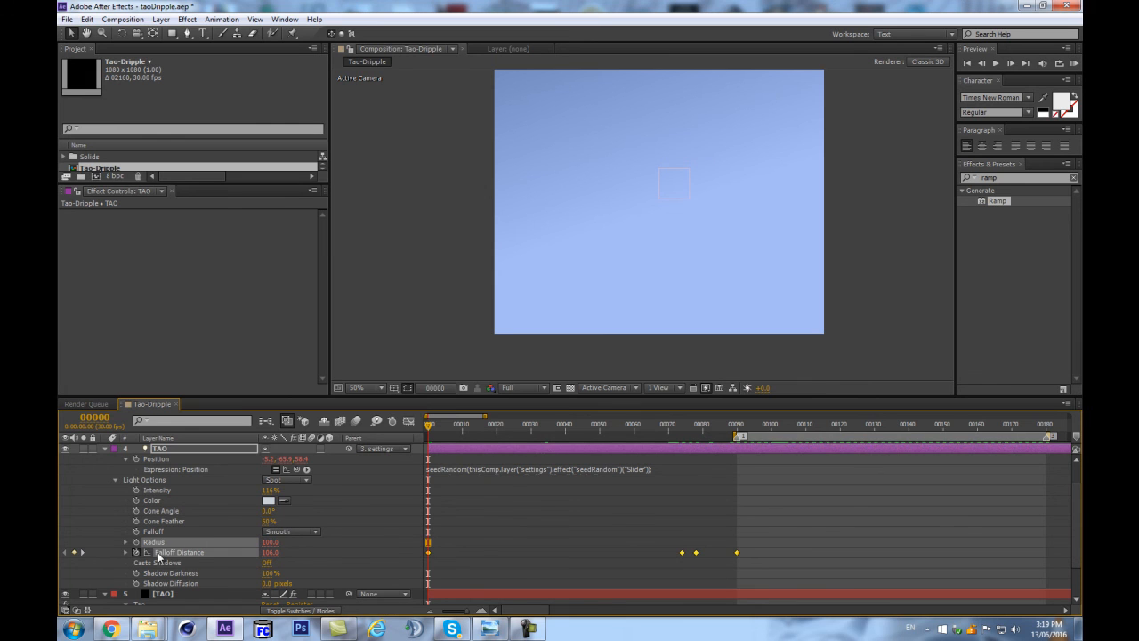
Give Falloff Distance the expression loopOut(type = "cycle", numKeyframes = 0) and preview the loop from frame 127.
{"action": "left_click", "coordinate": [399, 496]}
{"action": "left_click", "coordinate": [291, 539]}
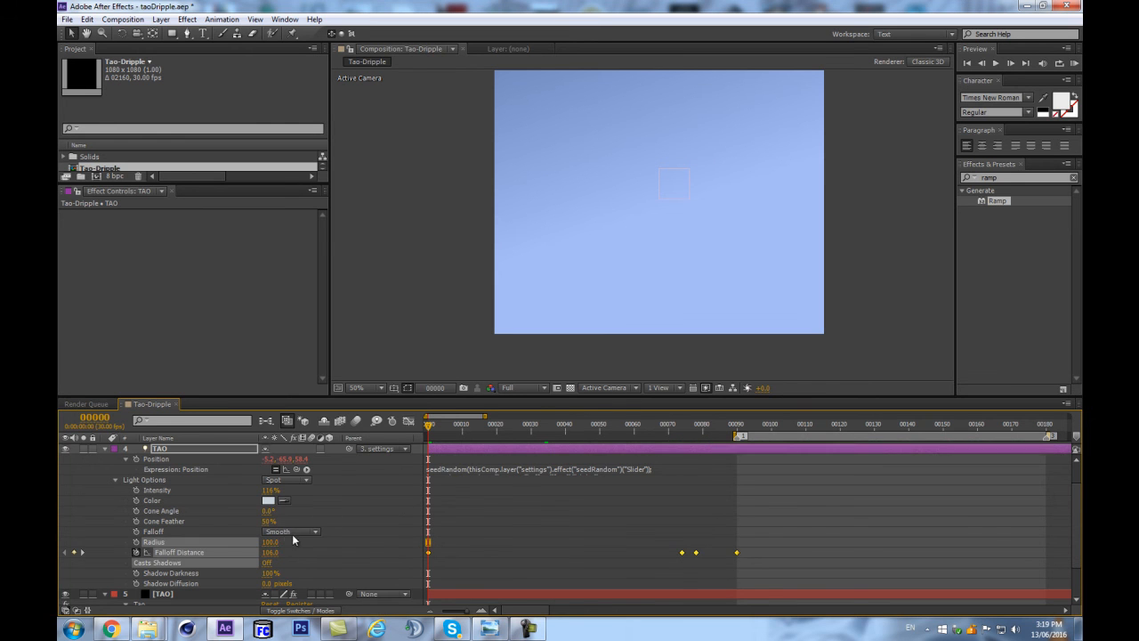
{"action": "left_click", "coordinate": [134, 559]}
{"action": "left_click", "coordinate": [136, 551], "text": "alt"}
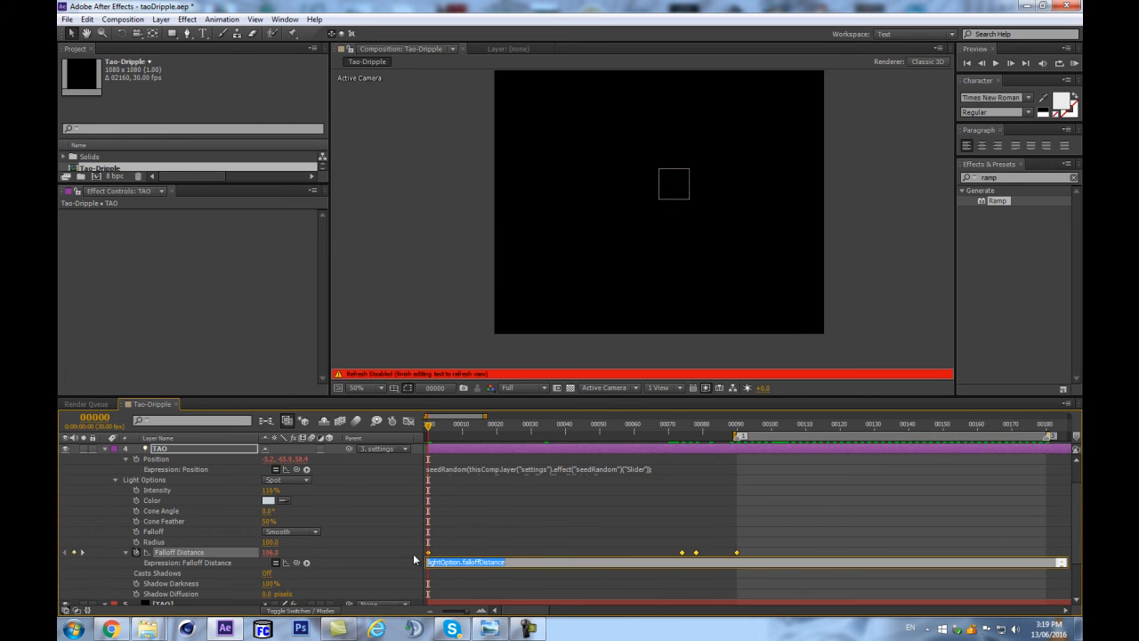
{"action": "left_click", "coordinate": [307, 562]}
{"action": "mouse_move", "coordinate": [365, 514]}
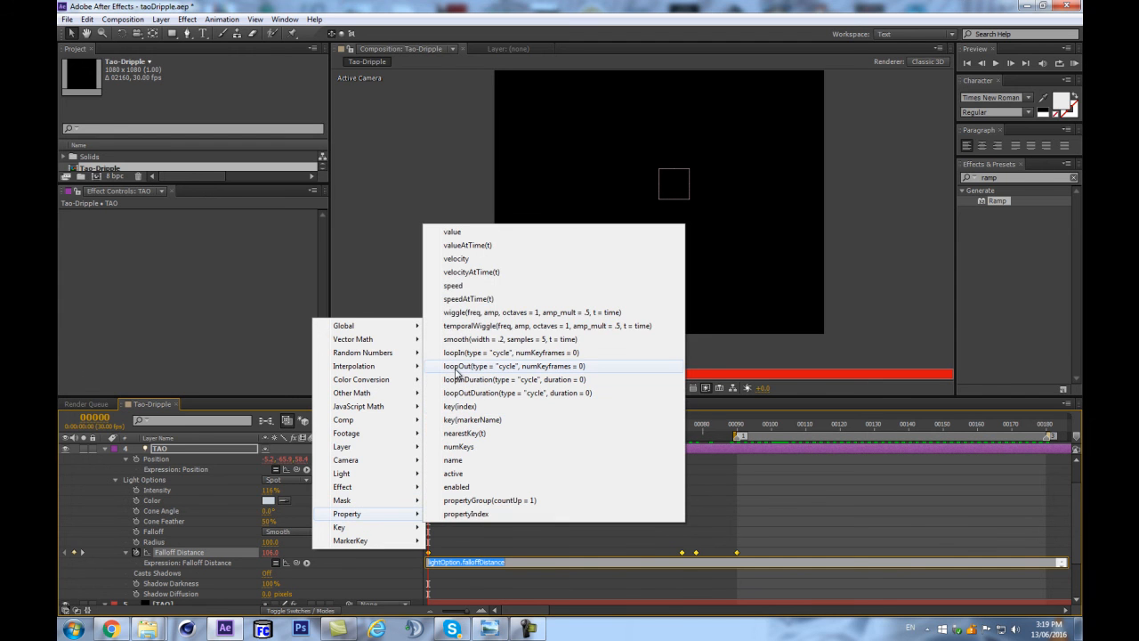
{"action": "left_click", "coordinate": [457, 366]}
{"action": "left_click", "coordinate": [392, 507]}
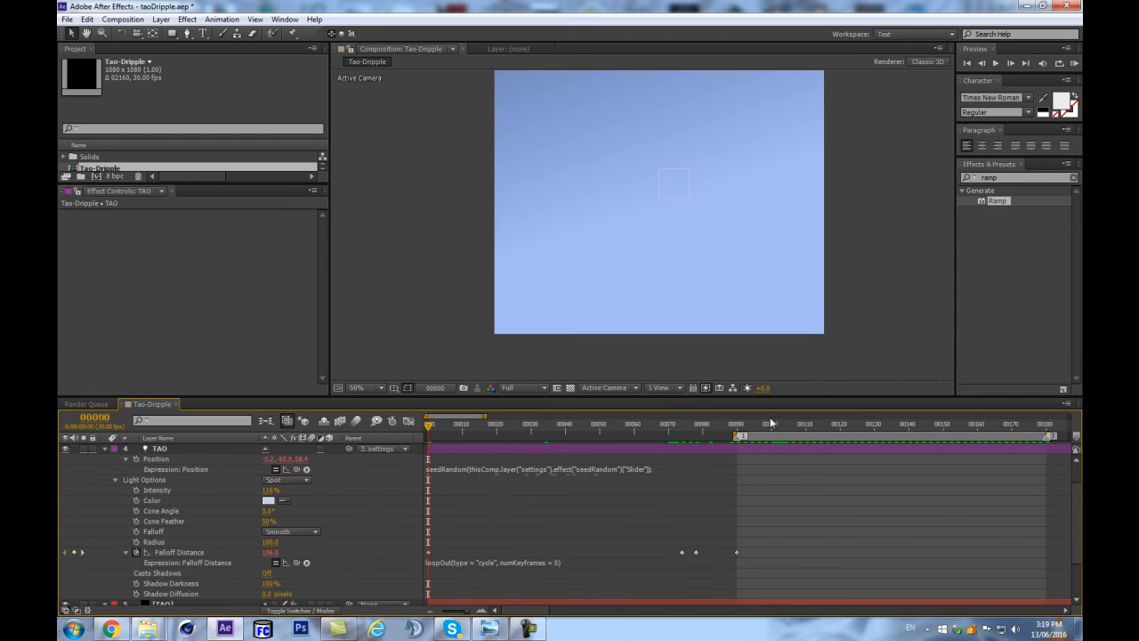
{"action": "left_click_drag", "start_coordinate": [750, 432], "coordinate": [863, 427]}
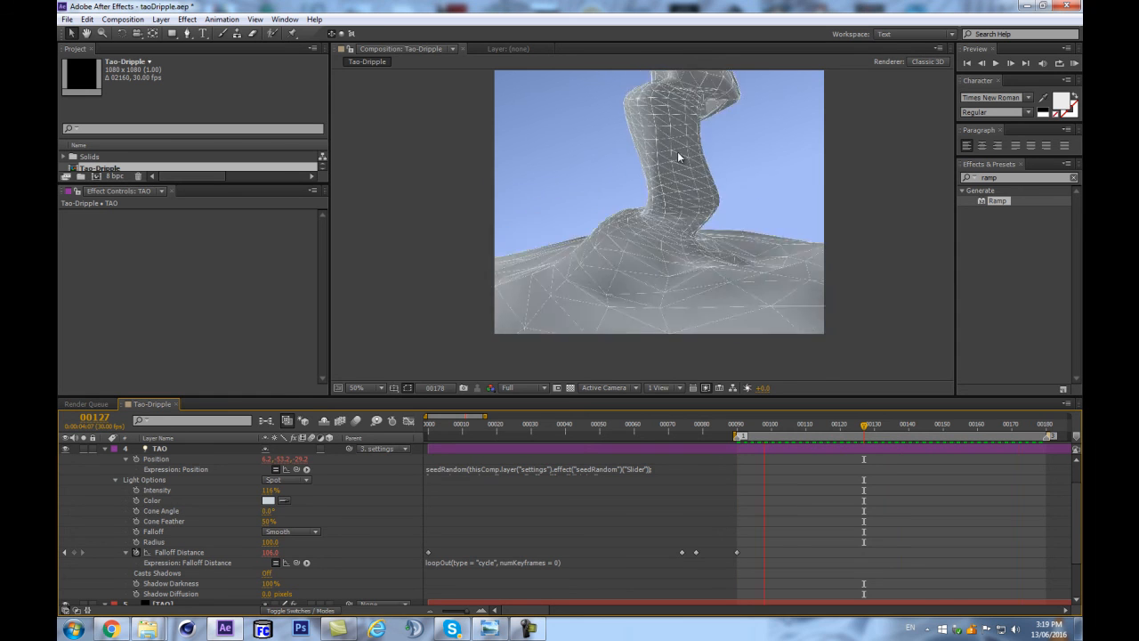
Lower the Falloff Distance keyframes at frames 0 and 74 to 62 and preview the loop.
{"action": "left_click", "coordinate": [681, 427]}
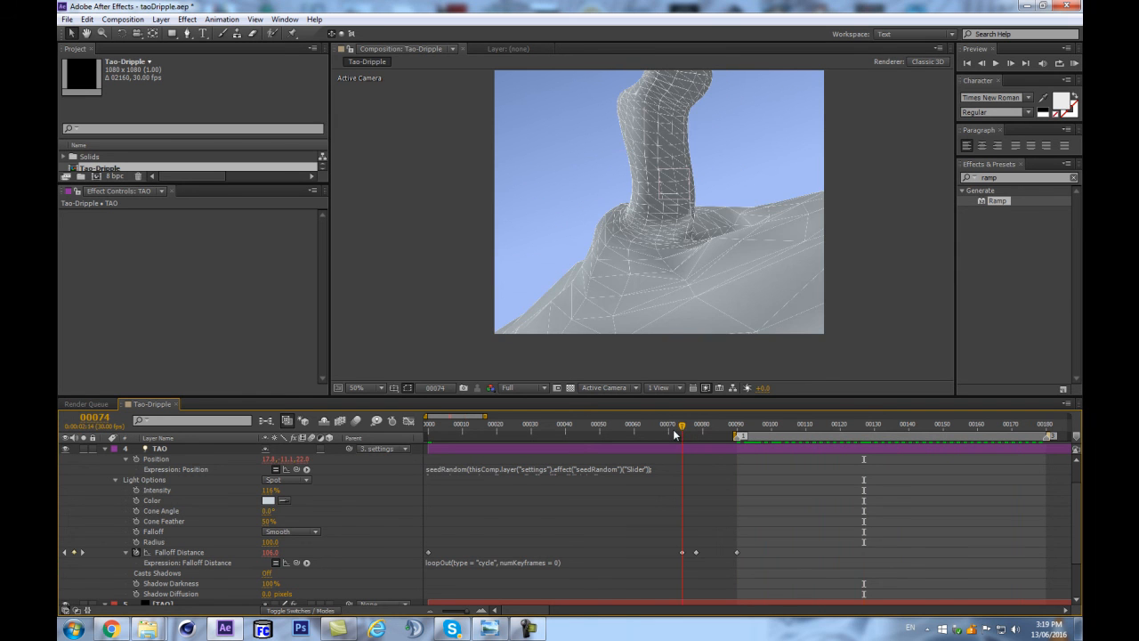
{"action": "left_click_drag", "start_coordinate": [694, 538], "coordinate": [398, 566]}
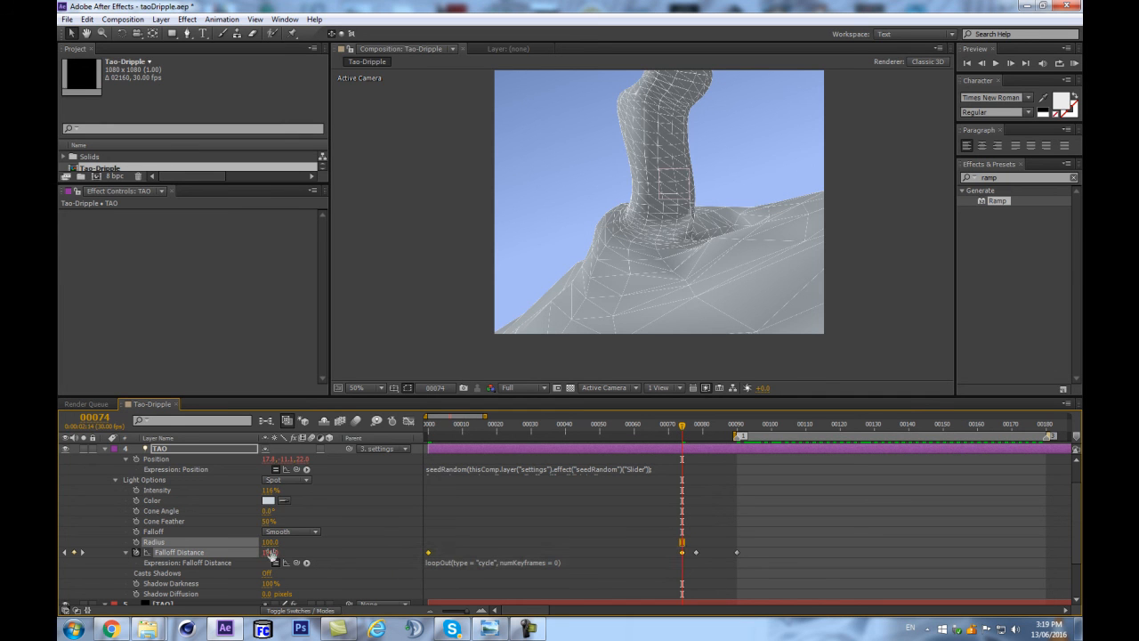
{"action": "left_click_drag", "start_coordinate": [272, 558], "coordinate": [247, 556]}
{"action": "left_click", "coordinate": [375, 501]}
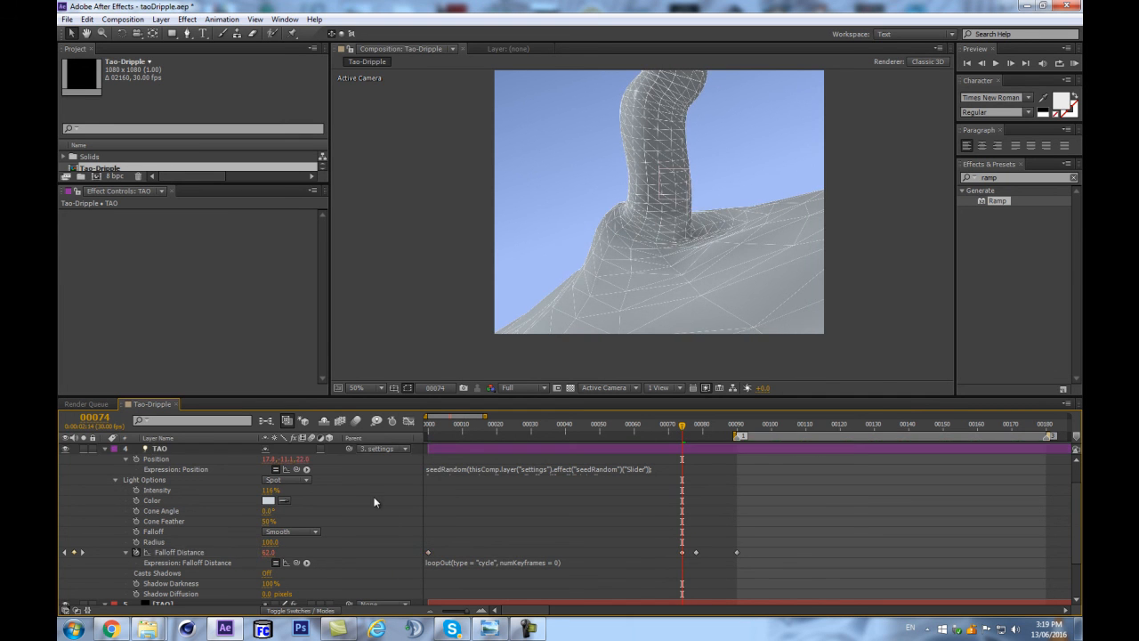
{"action": "key", "text": "KP_0"}
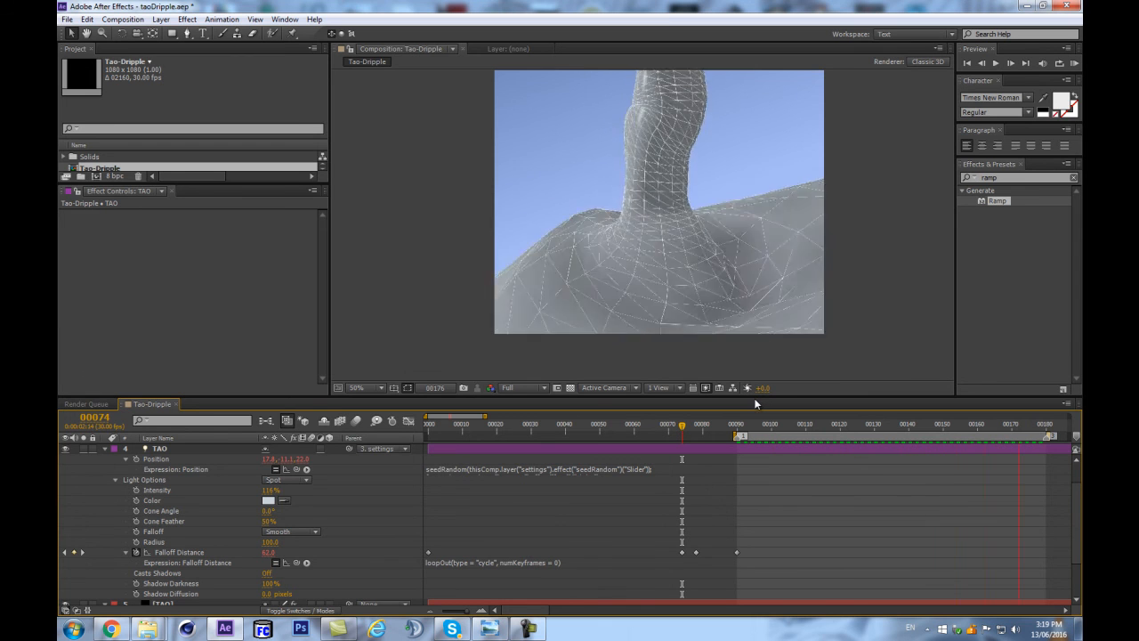
{"action": "left_click", "coordinate": [780, 397]}
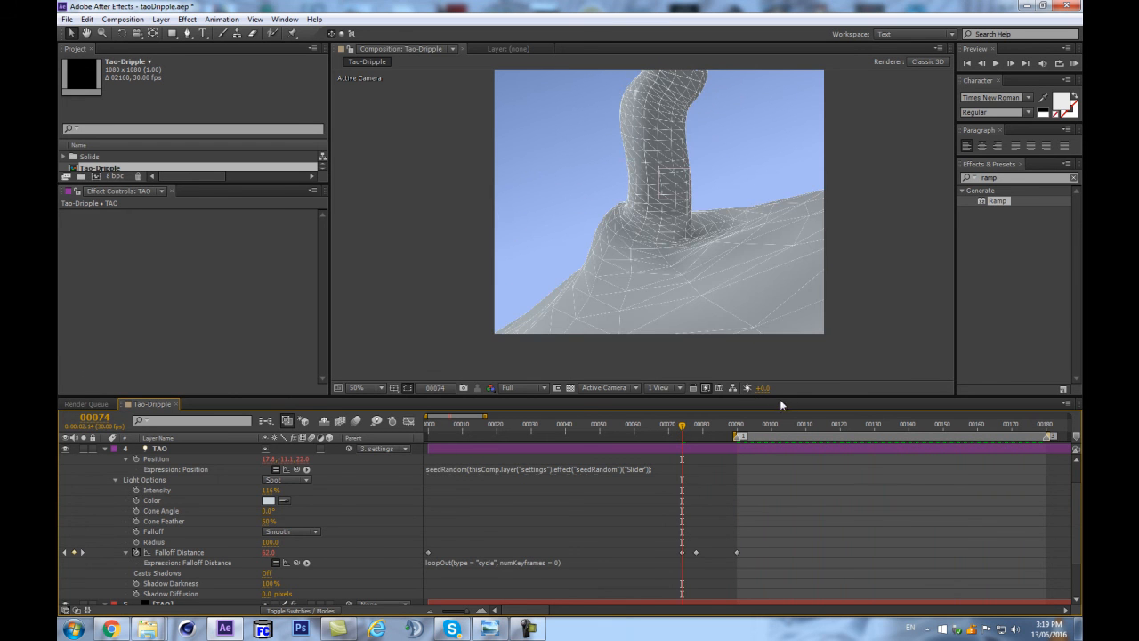
At frame 98, expand the Individual Amp & Freq settings in the TAO solid's Fractal Displacement.
{"action": "left_click", "coordinate": [776, 426]}
{"action": "mouse_move", "coordinate": [776, 427]}
{"action": "left_mouse_down"}
{"action": "mouse_move", "coordinate": [788, 425]}
{"action": "mouse_move", "coordinate": [753, 429]}
{"action": "mouse_move", "coordinate": [764, 428]}
{"action": "left_mouse_up"}
{"action": "scroll", "coordinate": [150, 590], "scroll_direction": "down", "scroll_amount": 3}
{"action": "left_click", "coordinate": [162, 548]}
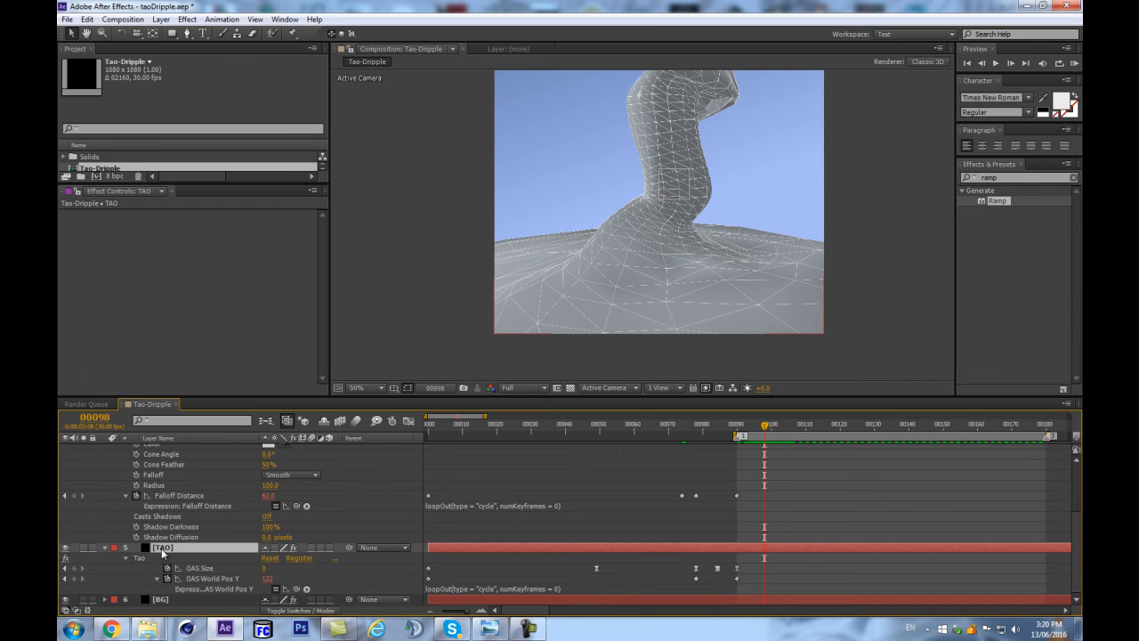
{"action": "scroll", "coordinate": [322, 267], "scroll_direction": "down", "scroll_amount": 5}
{"action": "scroll", "coordinate": [319, 294], "scroll_direction": "down", "scroll_amount": 5}
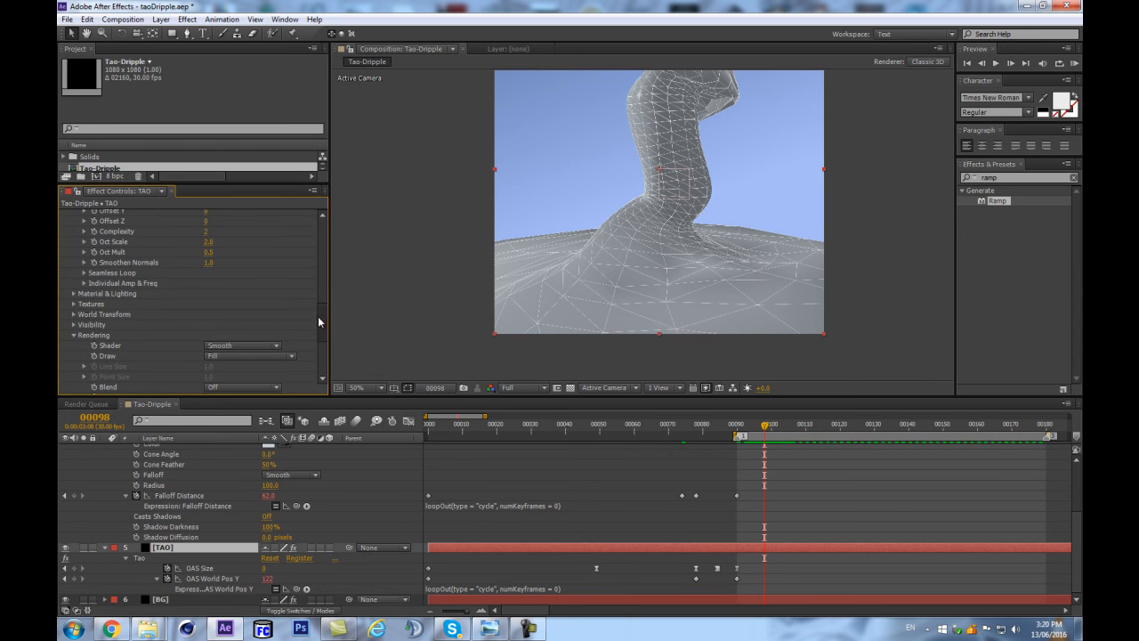
{"action": "scroll", "coordinate": [80, 303], "scroll_direction": "up", "scroll_amount": 1}
{"action": "left_click", "coordinate": [83, 310]}
Try the fractal's Amplitude X at 0, then restore it to 100.
{"action": "left_click", "coordinate": [209, 323]}
{"action": "type", "text": "0"}
{"action": "key", "text": "Return"}
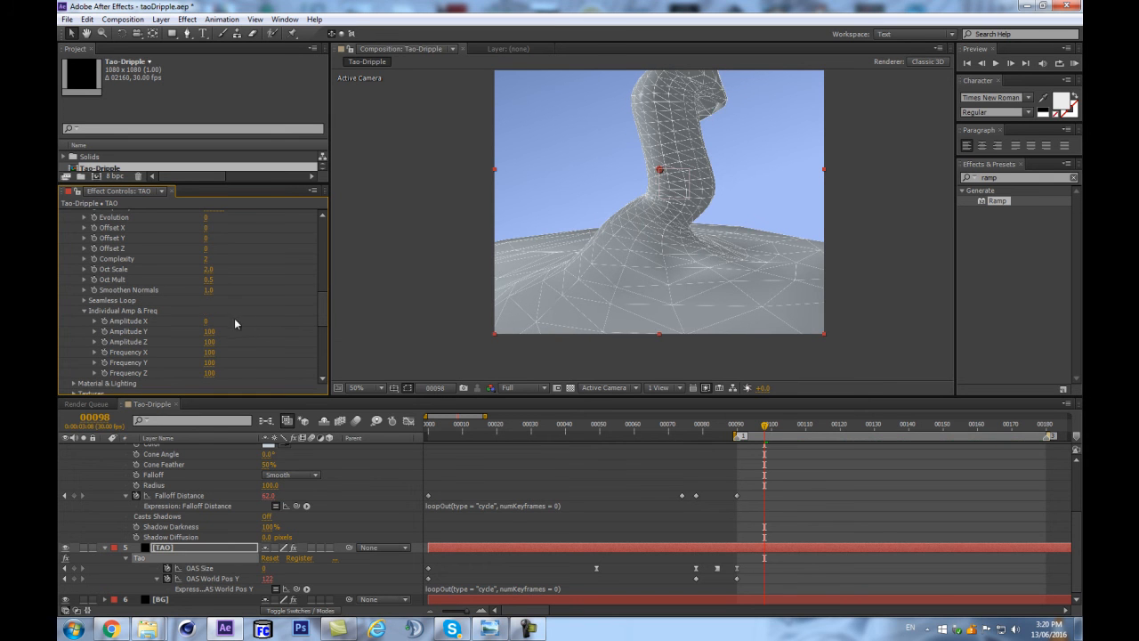
{"action": "left_click_drag", "start_coordinate": [207, 321], "coordinate": [208, 325]}
{"action": "left_click", "coordinate": [209, 323]}
Test several values for the fractal's Amplitude Y and leave it at 0.
{"action": "left_click", "coordinate": [212, 332]}
{"action": "type", "text": "0"}
{"action": "key", "text": "Return"}
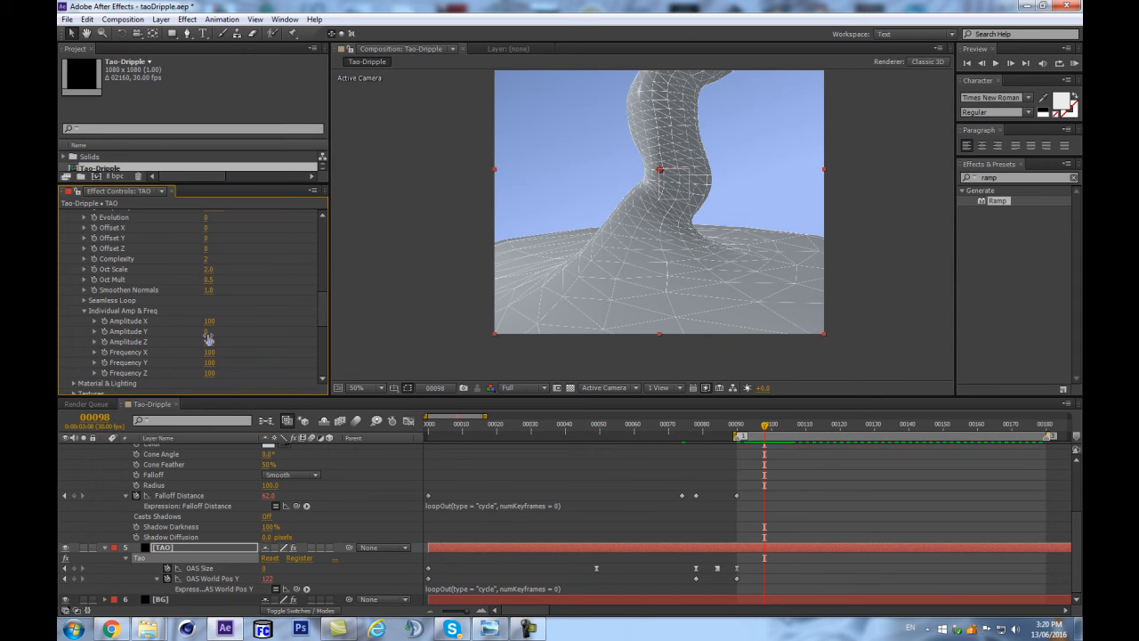
{"action": "left_click_drag", "start_coordinate": [225, 332], "coordinate": [409, 318]}
{"action": "left_click", "coordinate": [210, 331]}
{"action": "type", "text": "00"}
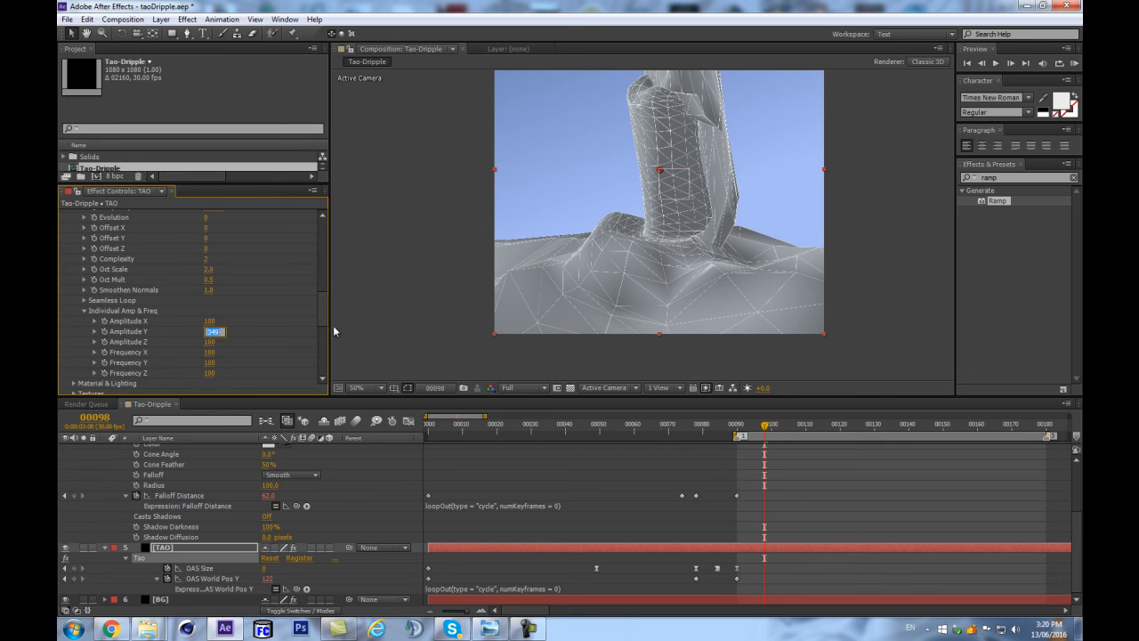
{"action": "key", "text": "Return"}
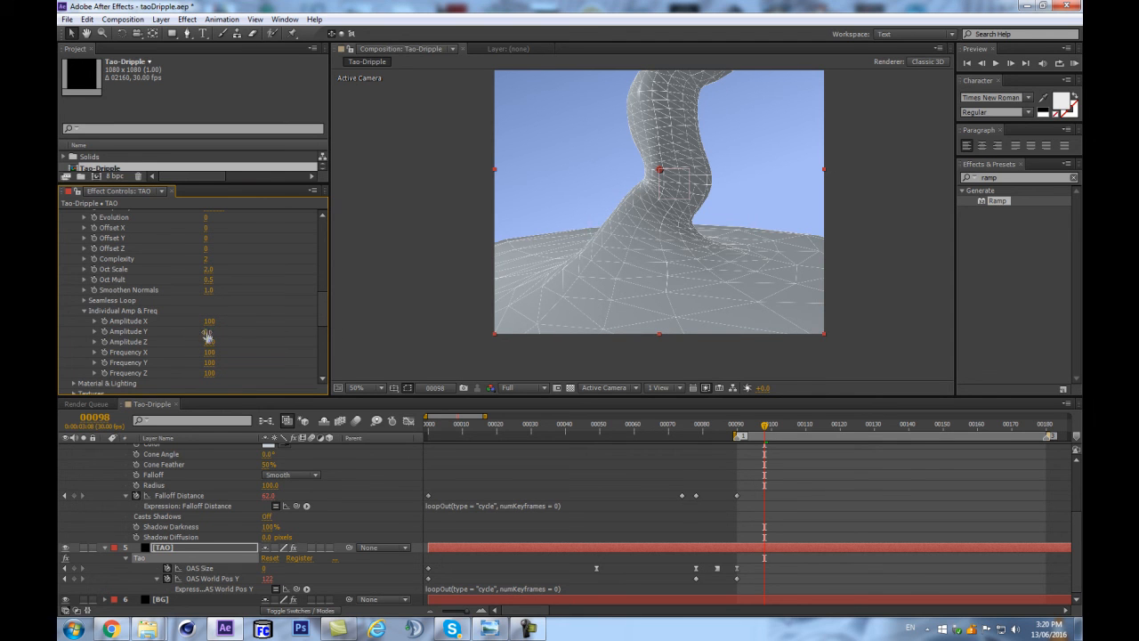
Set the fractal's Frequency Y to 9 and check the tube and its base at frame 152.
{"action": "left_click", "coordinate": [208, 362]}
{"action": "type", "text": "9"}
{"action": "key", "text": "Return"}
{"action": "left_click_drag", "start_coordinate": [764, 426], "coordinate": [950, 413]}
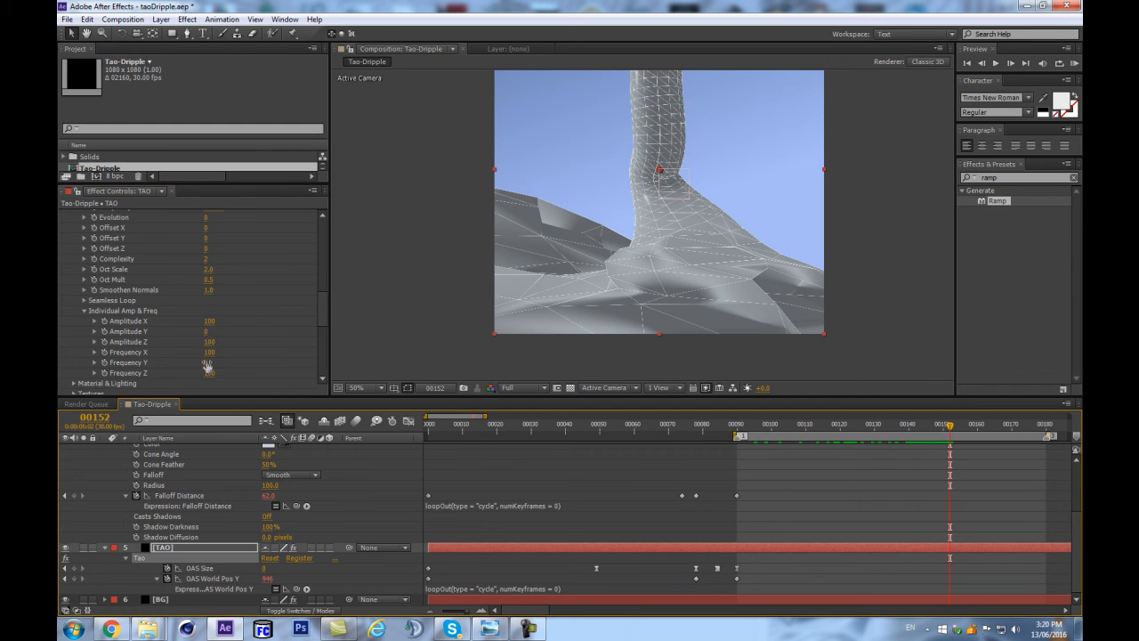
{"action": "left_click_drag", "start_coordinate": [209, 361], "coordinate": [204, 332]}
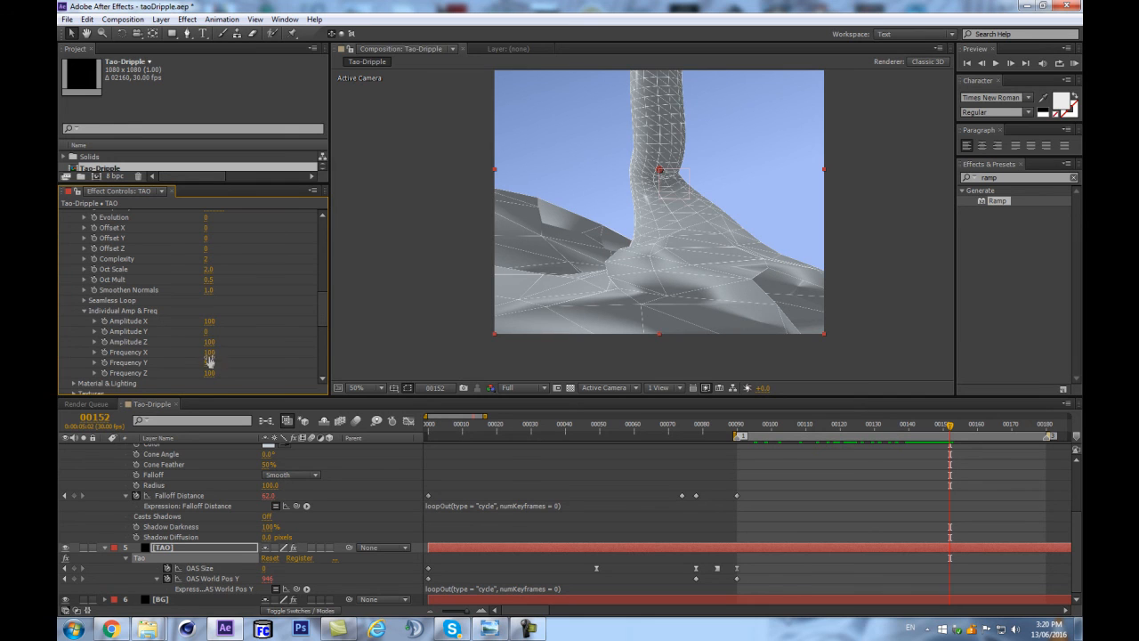
Try different Smoothen Normals strengths in Fractal Displacement and settle on 9.0.
{"action": "scroll", "coordinate": [256, 310], "scroll_direction": "up", "scroll_amount": 1}
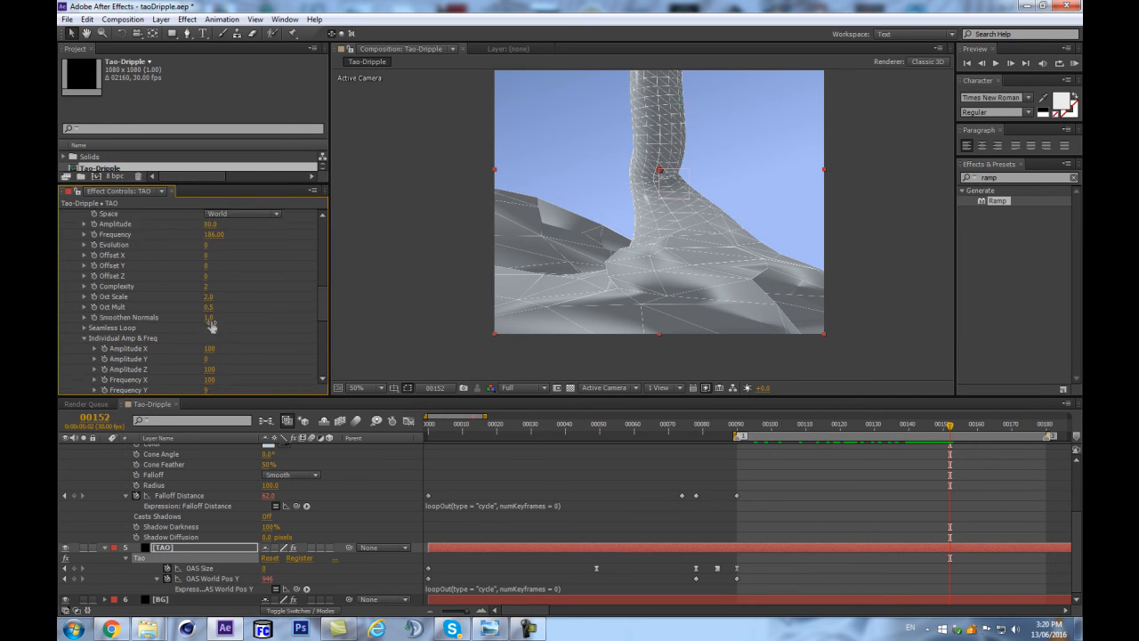
{"action": "left_click_drag", "start_coordinate": [458, 285], "coordinate": [1062, 212]}
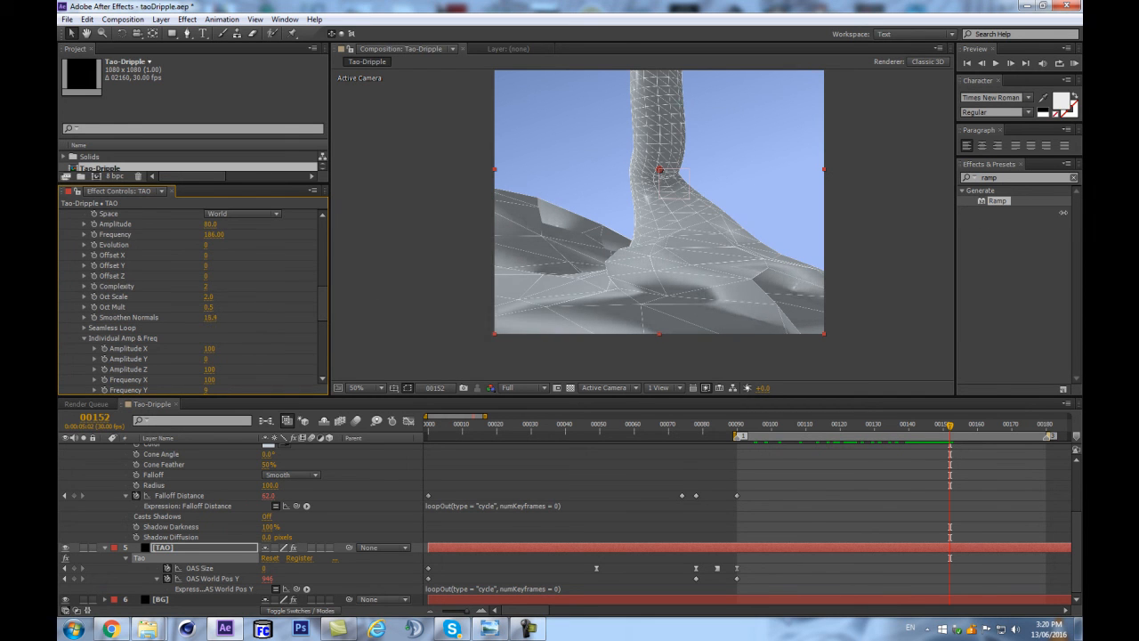
{"action": "left_click_drag", "start_coordinate": [210, 317], "coordinate": [266, 337]}
Set the fractal's Oct Scale to 1.0 and Oct Mult to 0.3, and preview the loop from frame 129.
{"action": "scroll", "coordinate": [167, 311], "scroll_direction": "up", "scroll_amount": 2}
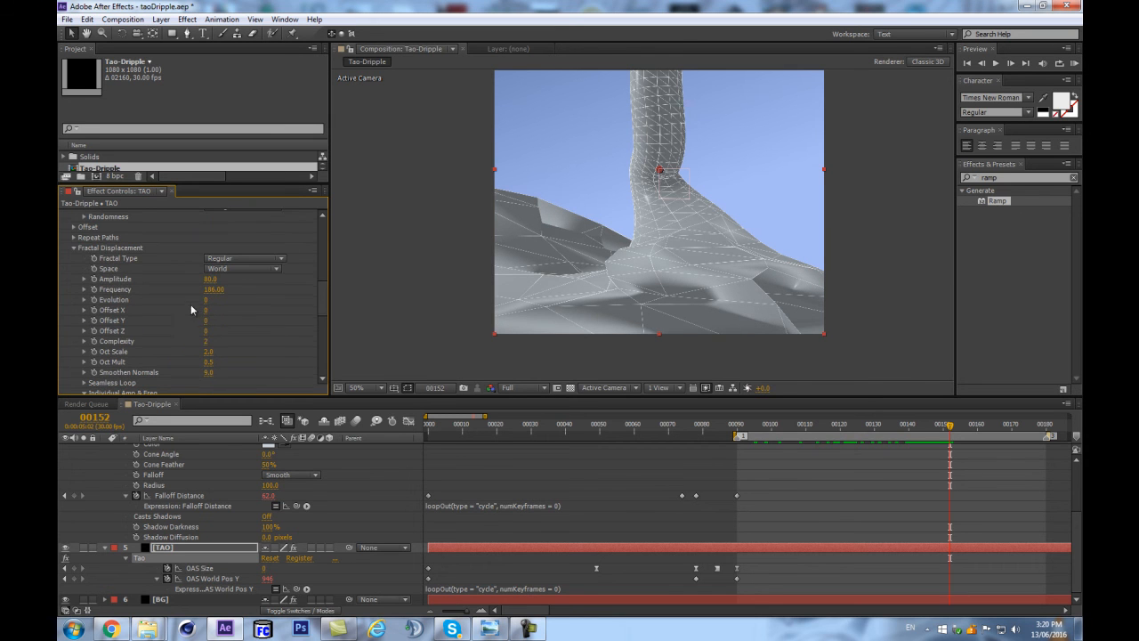
{"action": "left_click", "coordinate": [214, 353]}
{"action": "type", "text": "1"}
{"action": "key", "text": "Return"}
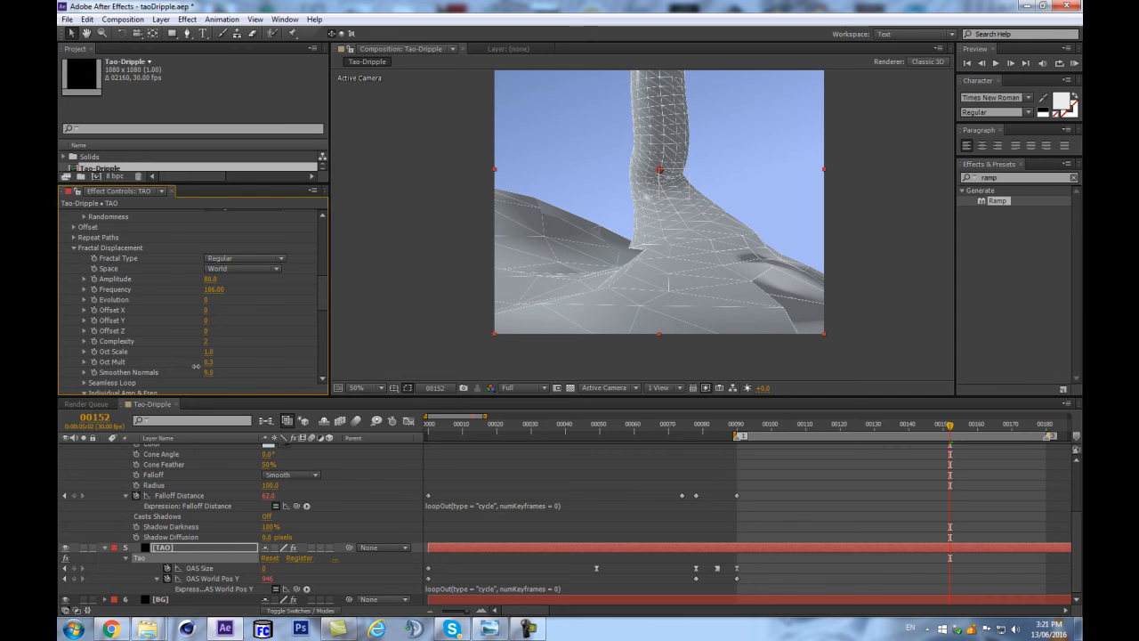
{"action": "left_click_drag", "start_coordinate": [745, 425], "coordinate": [872, 425]}
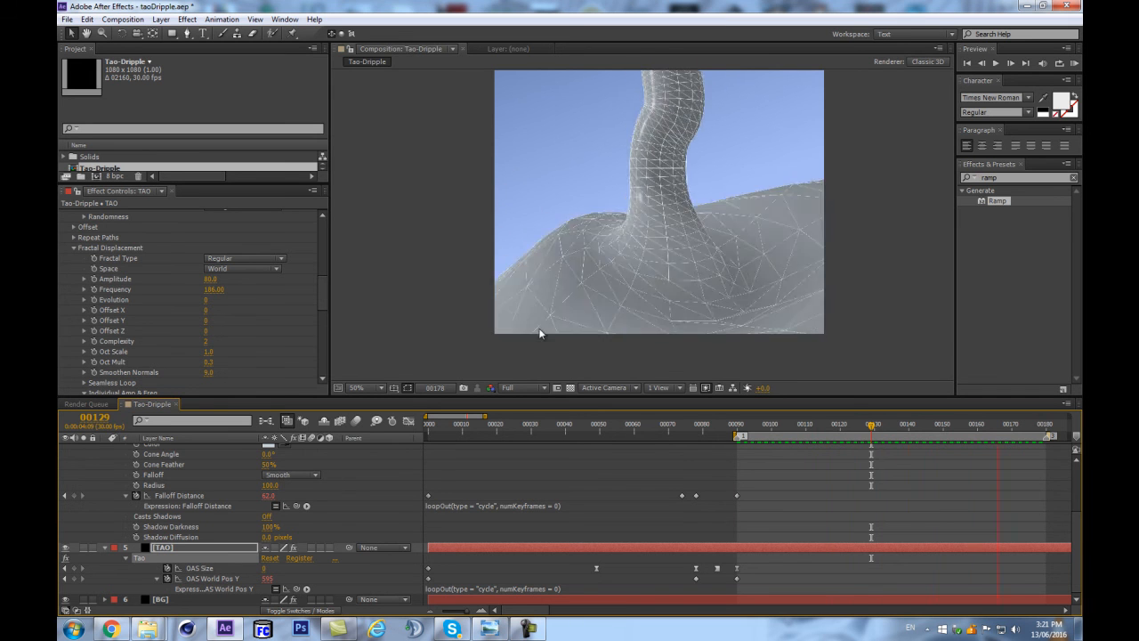
Turn Tao's Second Pass off to remove the wireframe overlay, and preview the loop from frame 90.
{"action": "key", "text": "space"}
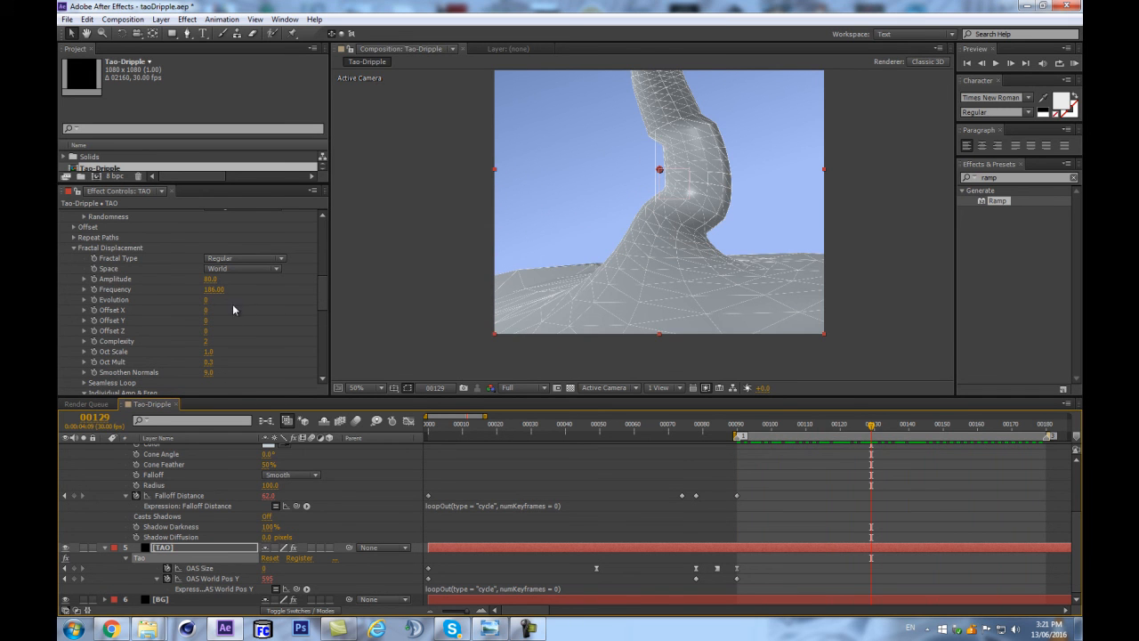
{"action": "left_click_drag", "start_coordinate": [321, 290], "coordinate": [321, 352]}
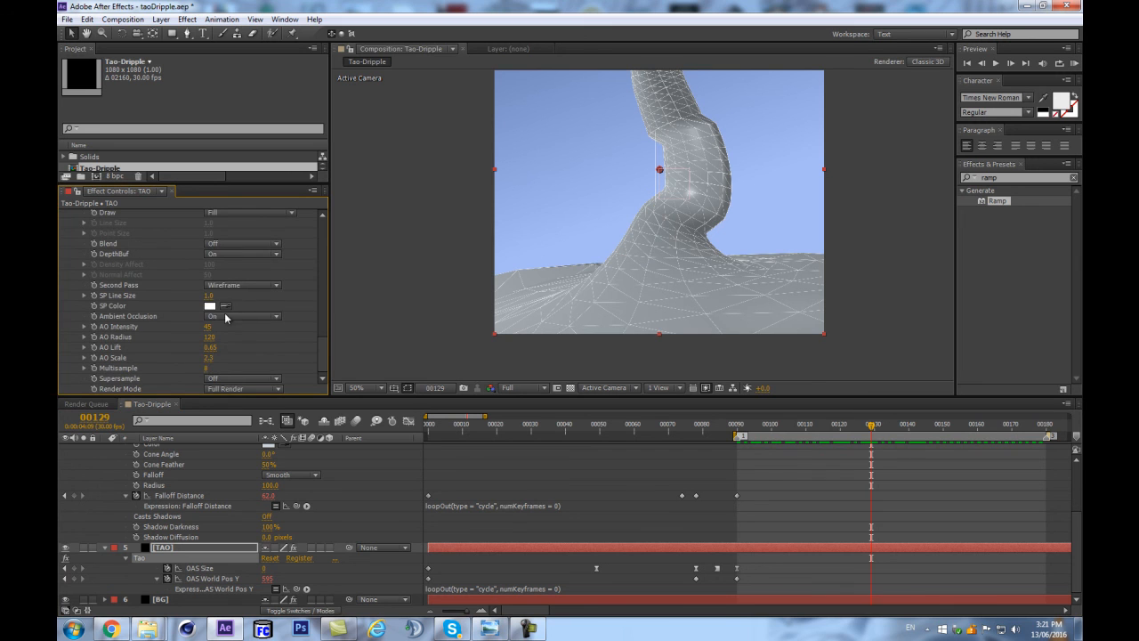
{"action": "left_click", "coordinate": [236, 291]}
{"action": "left_click", "coordinate": [233, 287]}
{"action": "key", "text": "ctrl+shift+h"}
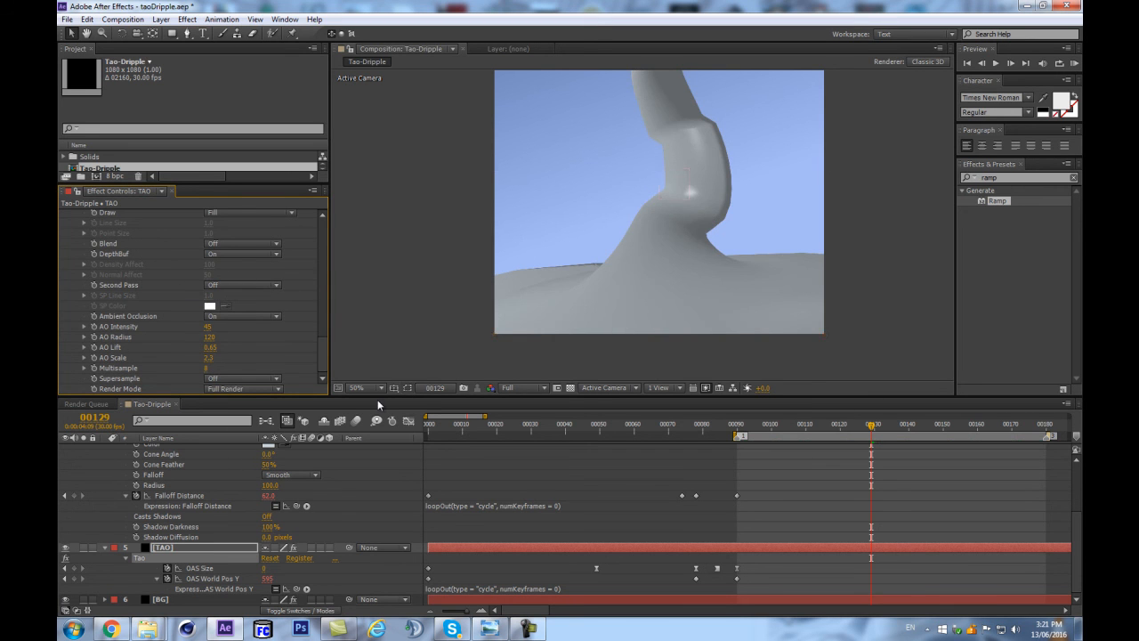
{"action": "left_click", "coordinate": [199, 518]}
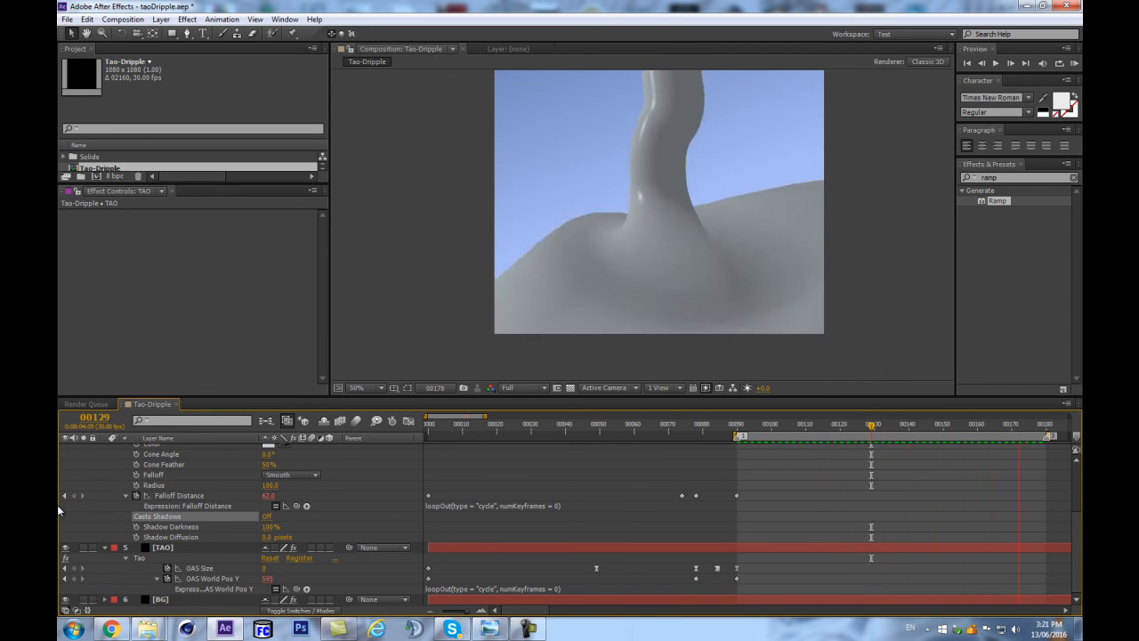
Apply Easy Ease Out to the OAS World Pos Y keyframe at frame 78 and raise its outgoing handle slightly in the Graph Editor.
{"action": "left_click_drag", "start_coordinate": [709, 428], "coordinate": [740, 428]}
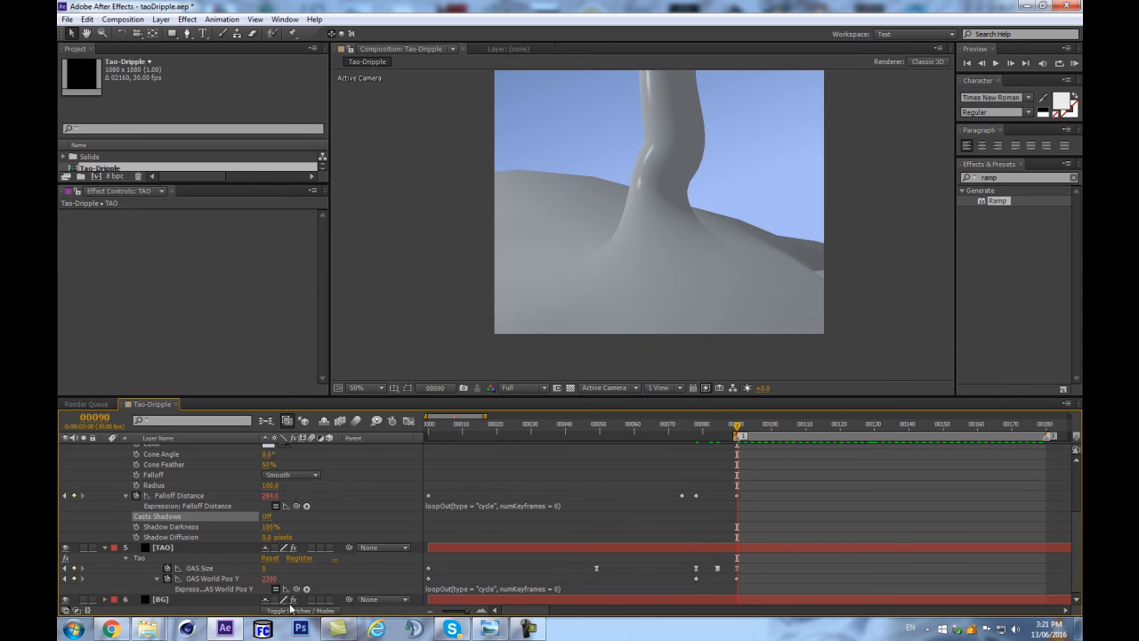
{"action": "left_click", "coordinate": [696, 578]}
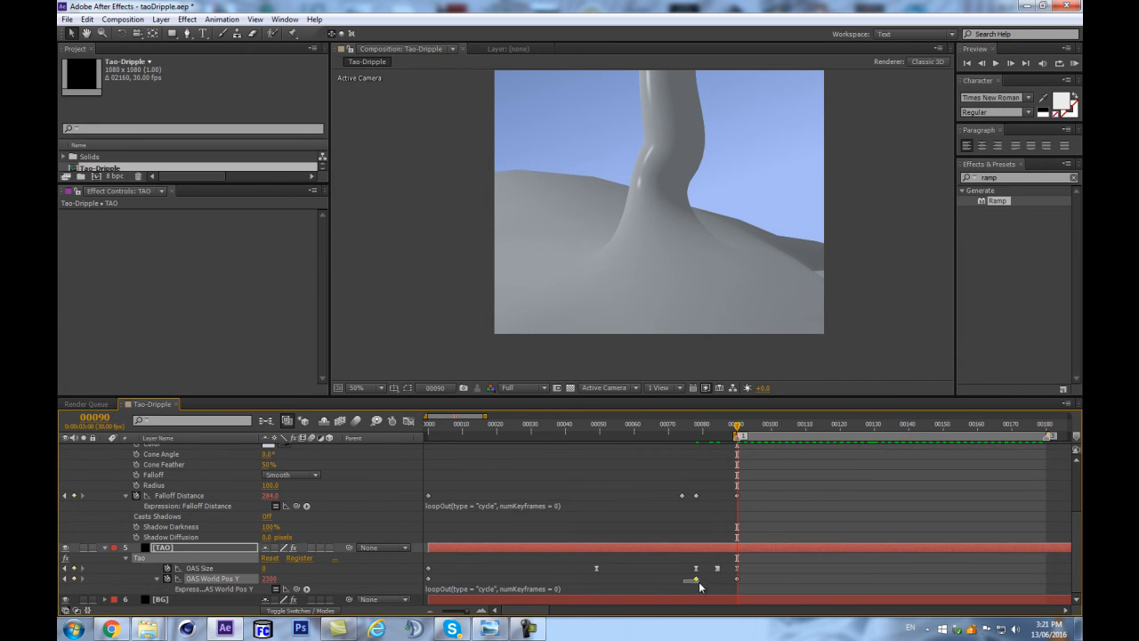
{"action": "right_click", "coordinate": [696, 576]}
{"action": "left_click", "coordinate": [770, 581]}
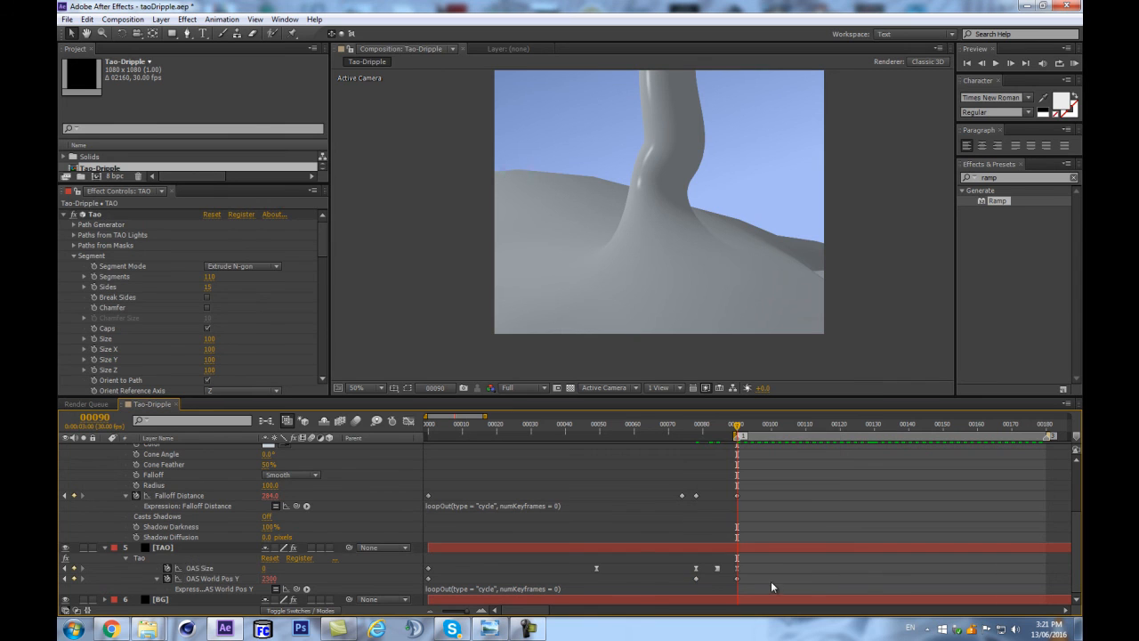
{"action": "right_click", "coordinate": [695, 578]}
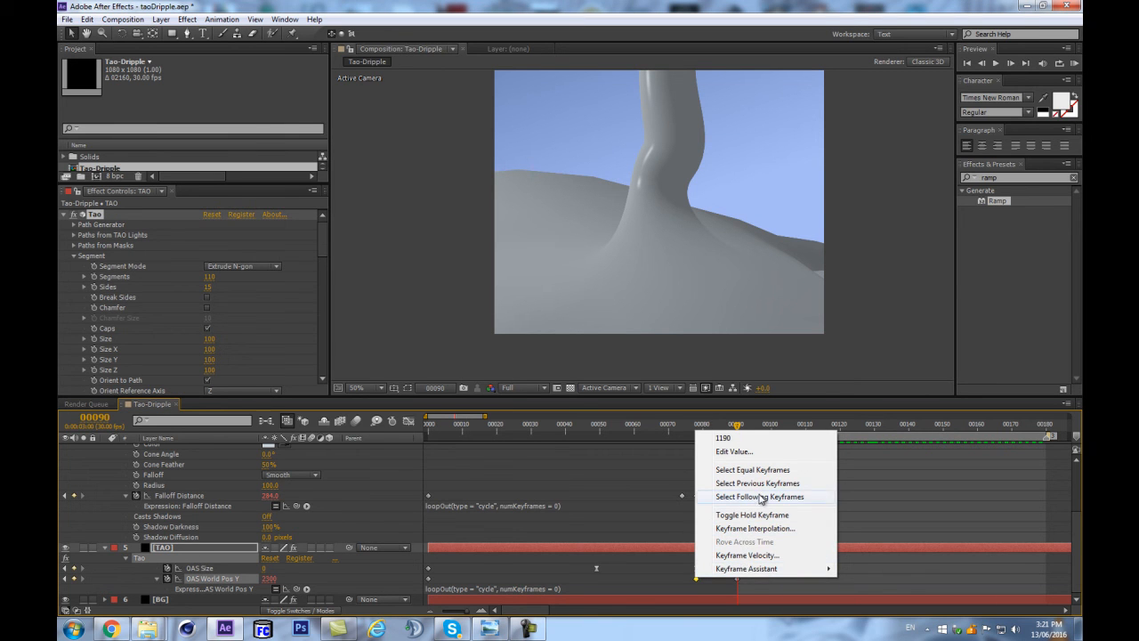
{"action": "mouse_move", "coordinate": [750, 570]}
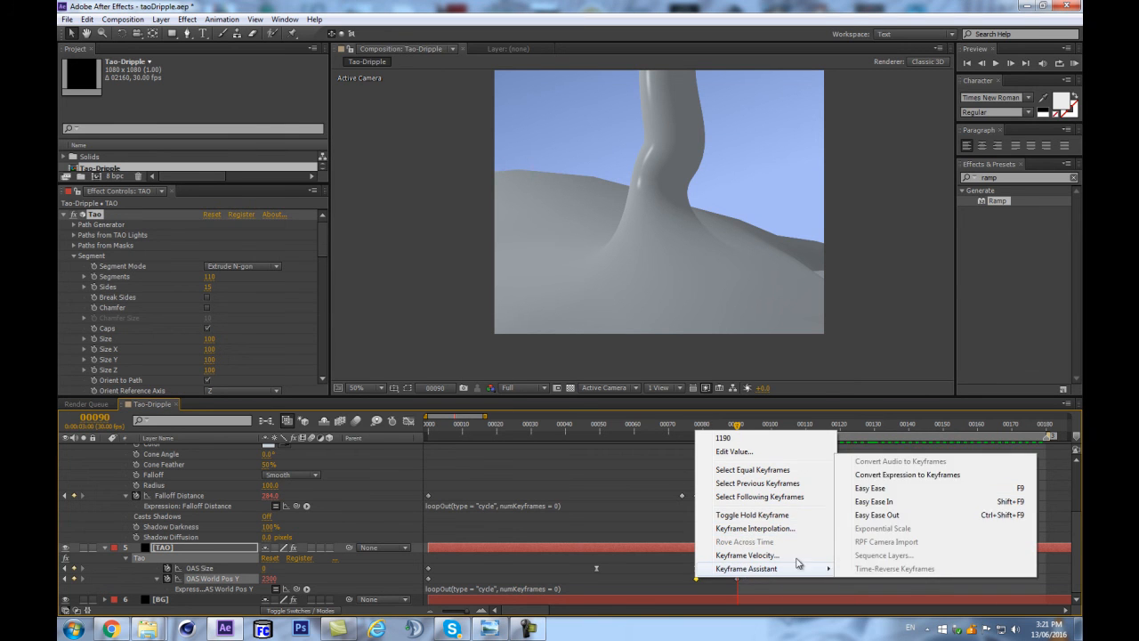
{"action": "left_click", "coordinate": [906, 513]}
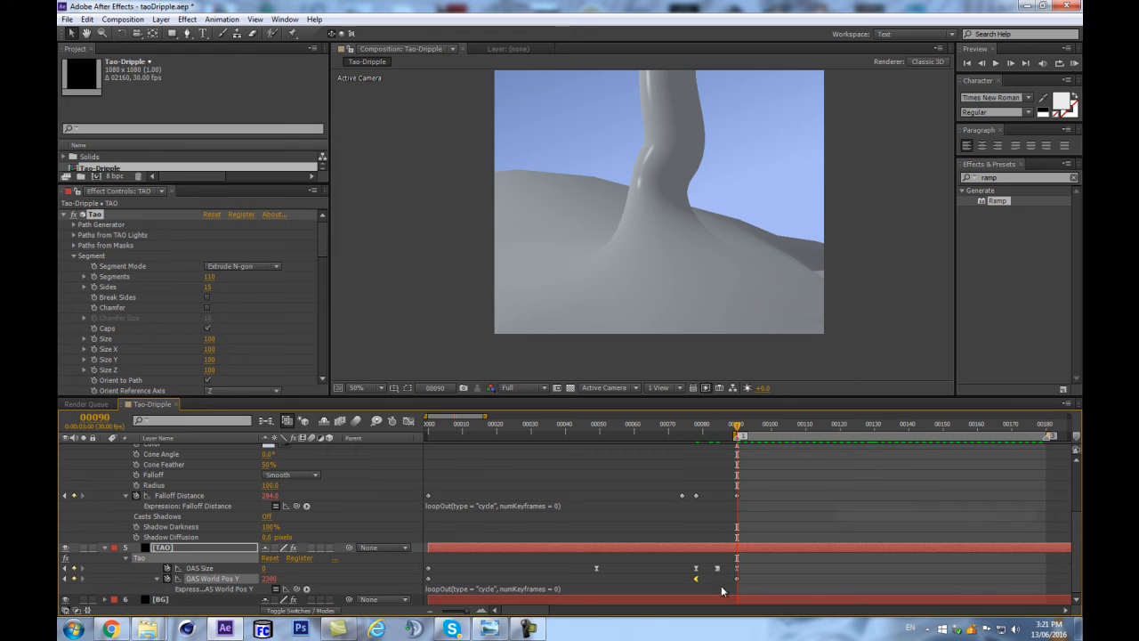
{"action": "left_click", "coordinate": [409, 421]}
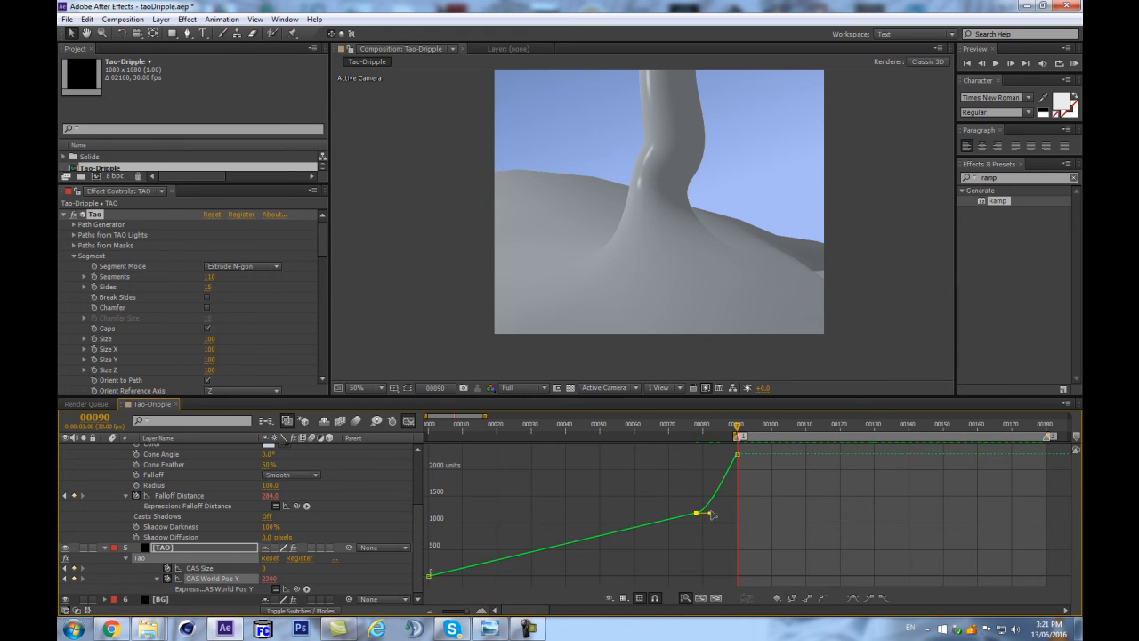
{"action": "left_click_drag", "start_coordinate": [712, 514], "coordinate": [723, 509]}
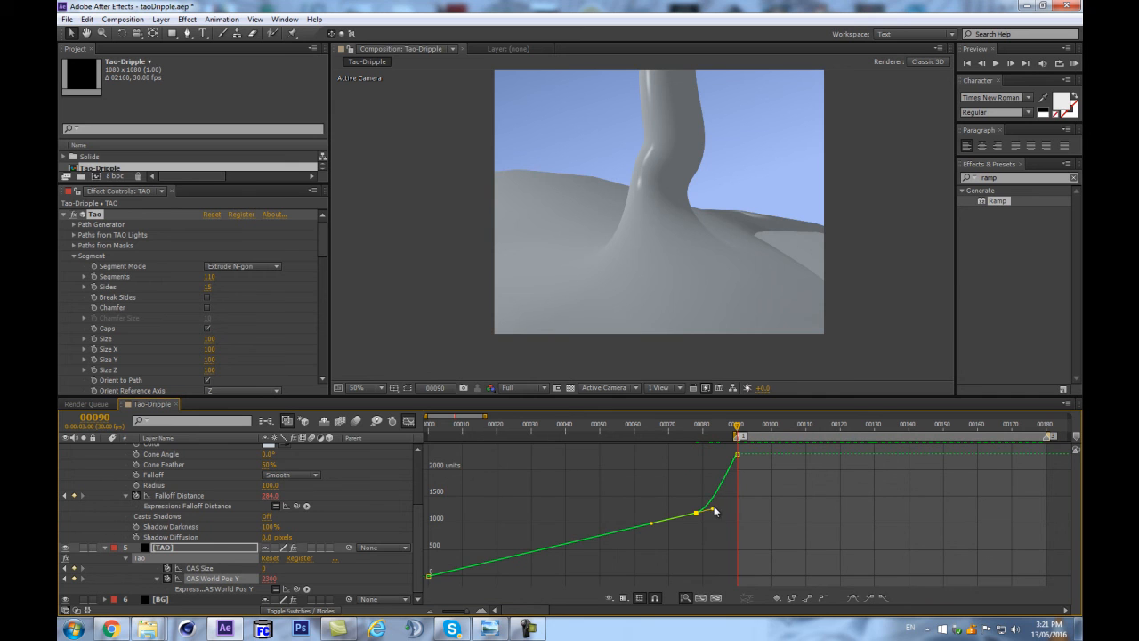
Try Easy Ease on the last two OAS World Pos Y keyframes, and undo it.
{"action": "left_click", "coordinate": [737, 453], "text": "shift"}
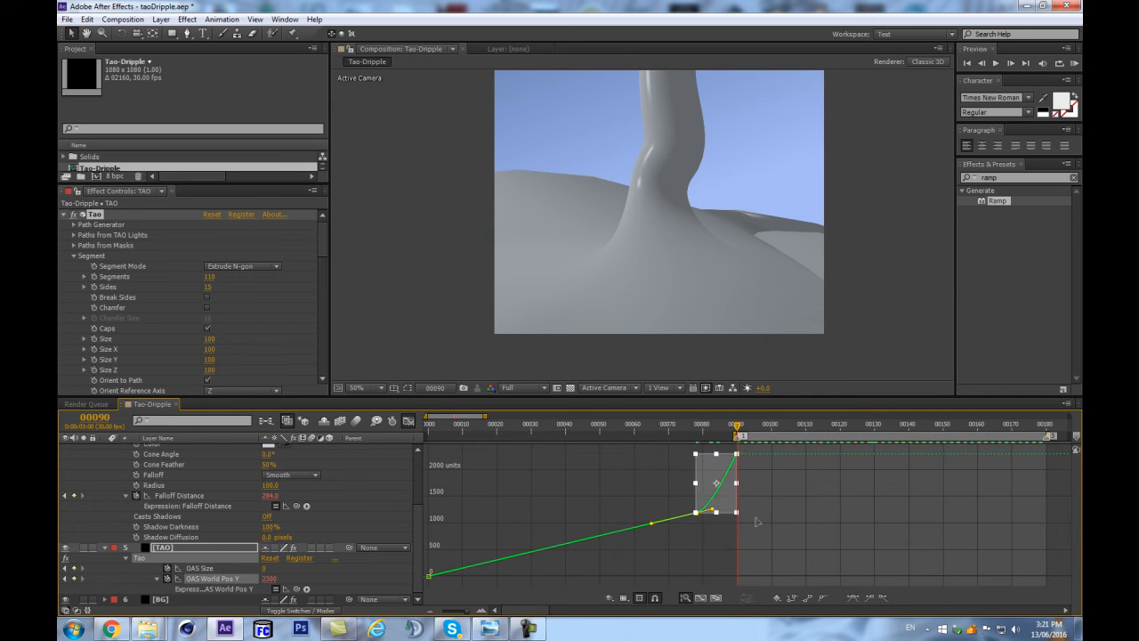
{"action": "key", "text": "F9"}
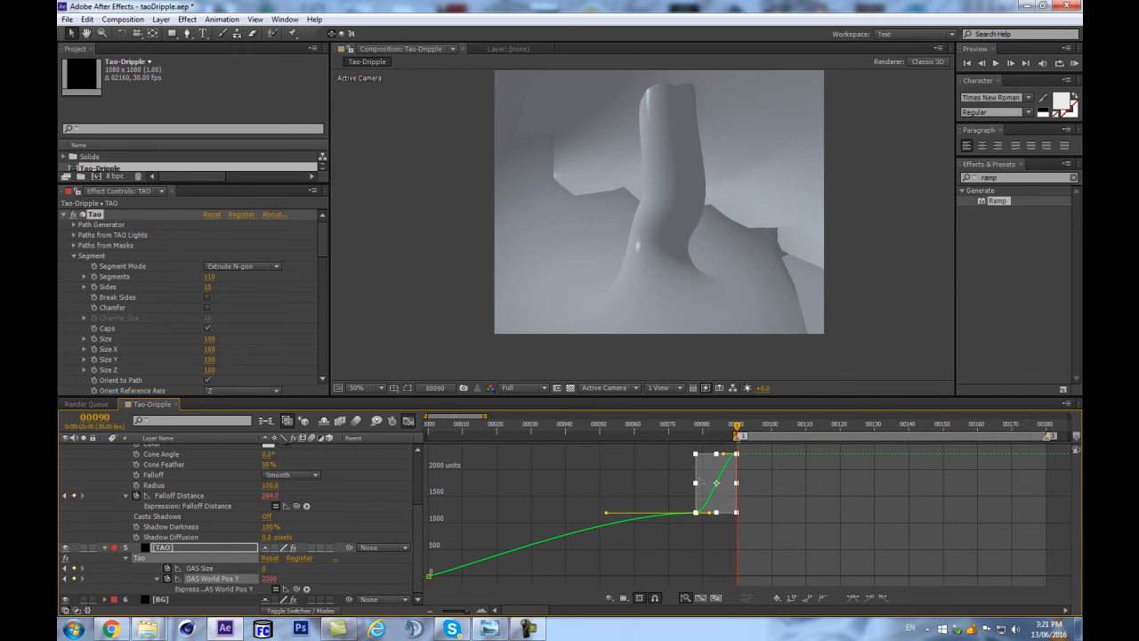
{"action": "key", "text": "ctrl+z"}
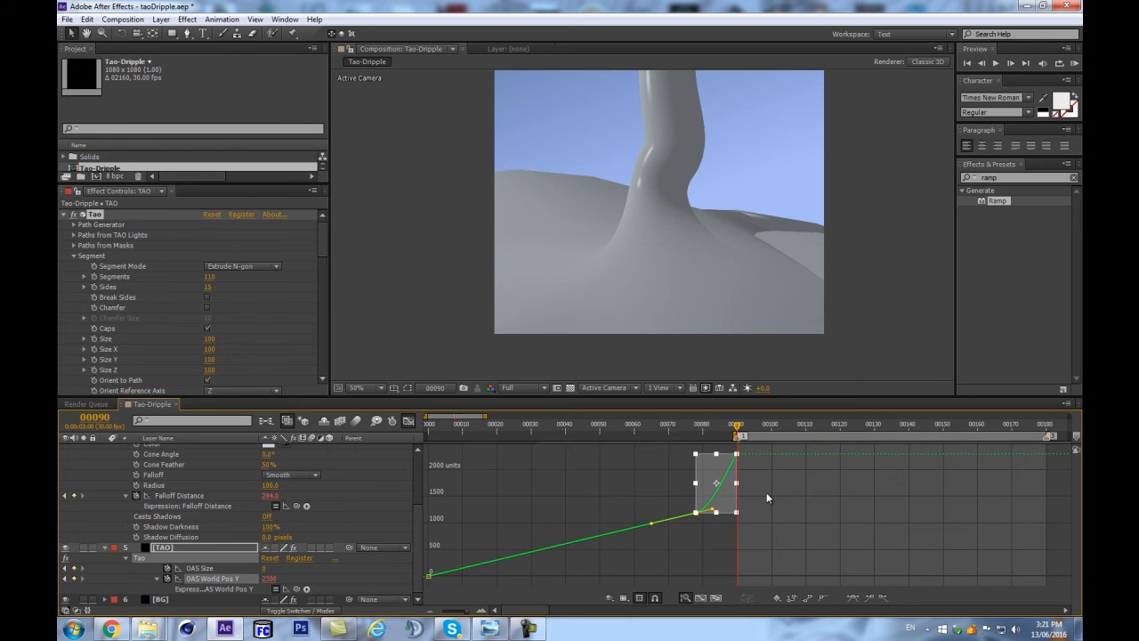
Ease the final OAS World Pos Y keyframe at frame 90, and steepen the curve leaving the frame 78 keyframe.
{"action": "left_click", "coordinate": [756, 480]}
{"action": "left_click_drag", "start_coordinate": [703, 447], "coordinate": [764, 518]}
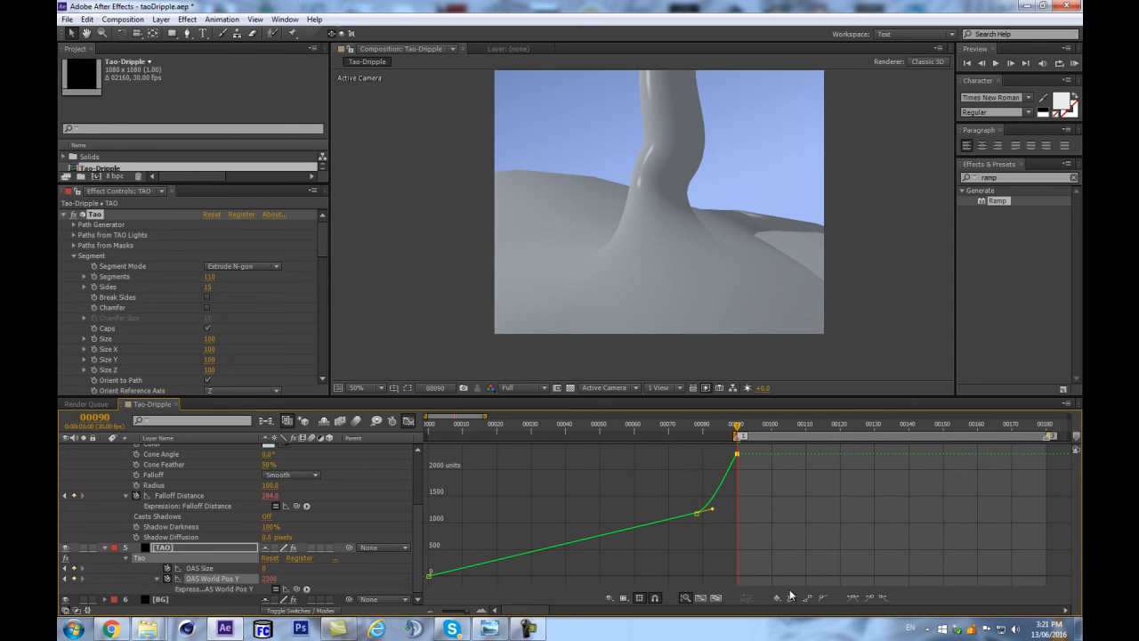
{"action": "left_click", "coordinate": [849, 598]}
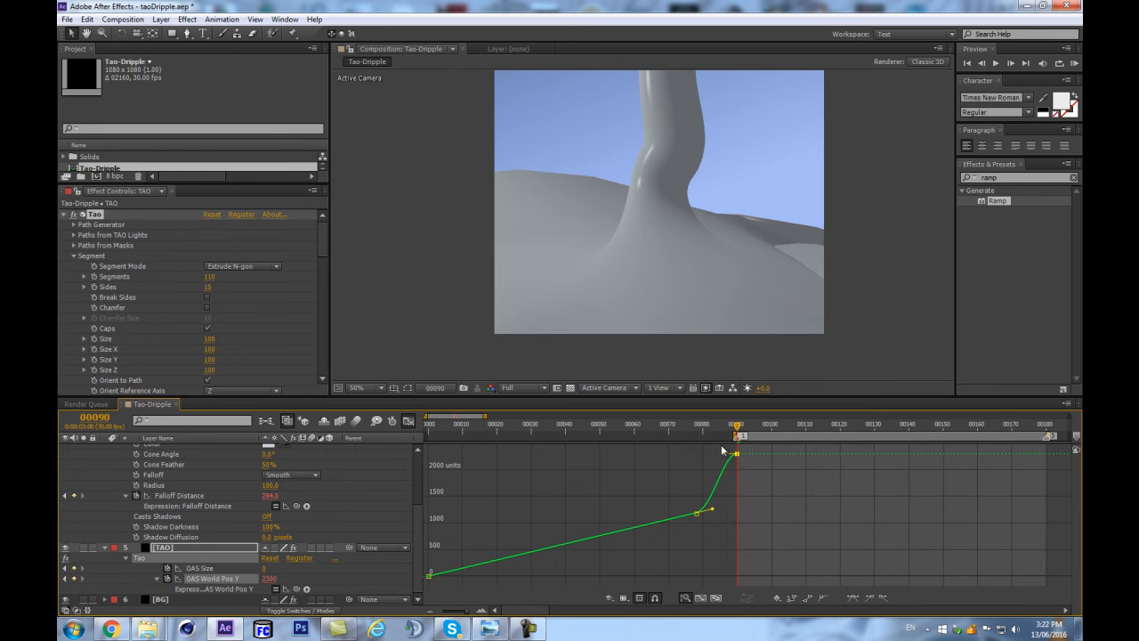
{"action": "left_click", "coordinate": [699, 514]}
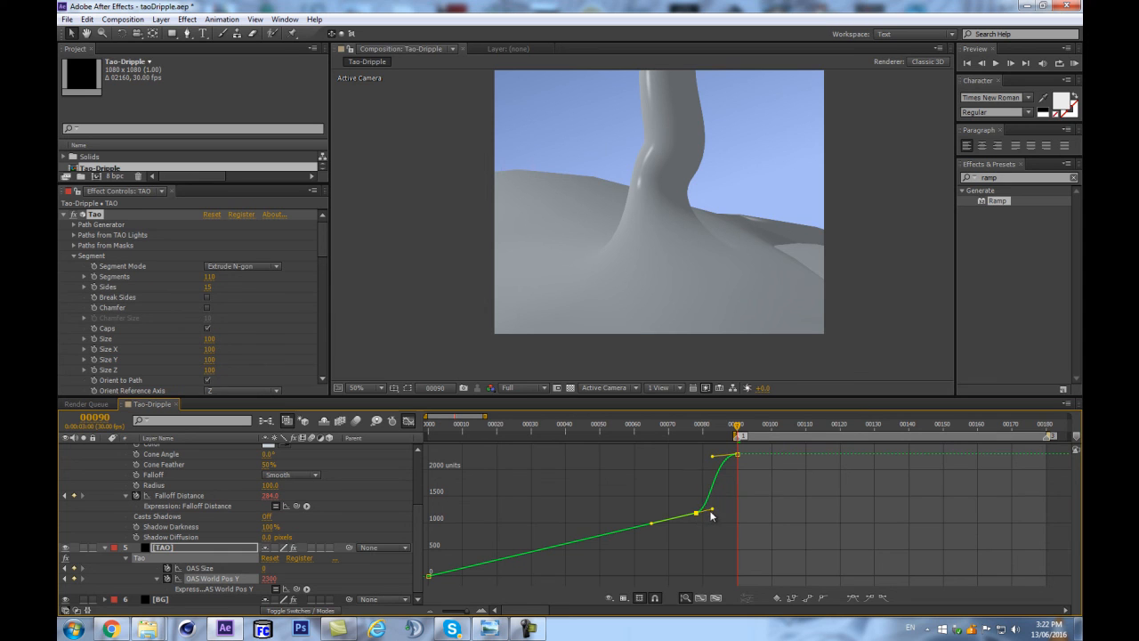
{"action": "left_click_drag", "start_coordinate": [700, 499], "coordinate": [702, 498]}
{"action": "left_click", "coordinate": [647, 488]}
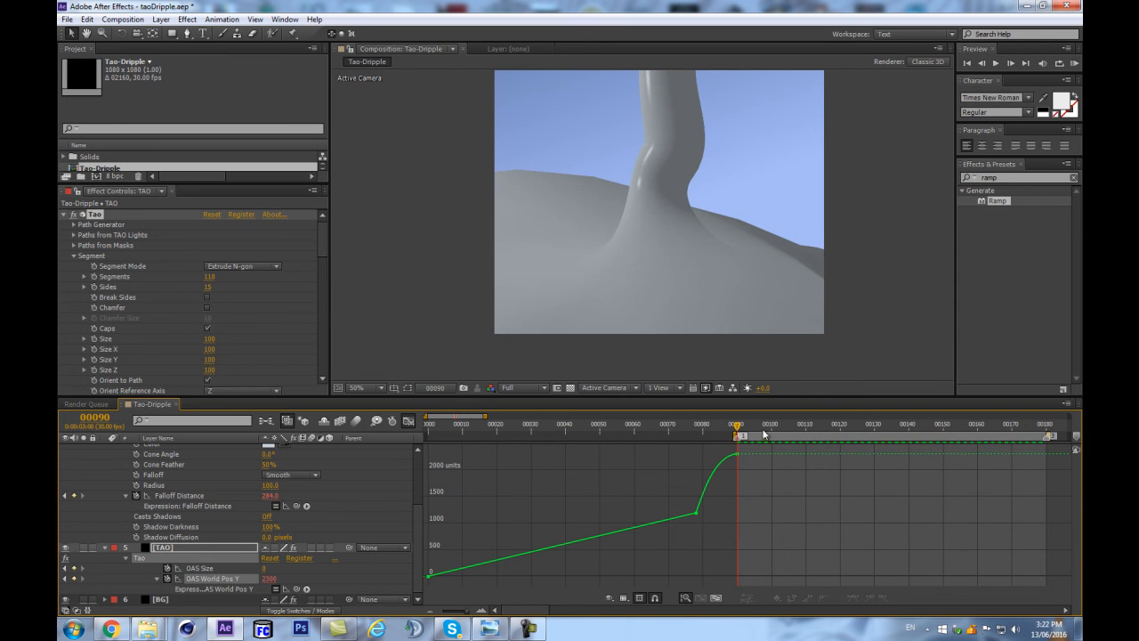
Reshape the OAS World Pos Y curve to accelerate from frame 78 into the frame 90 keyframe, and check the motion up to frame 143.
{"action": "left_click_drag", "start_coordinate": [758, 428], "coordinate": [929, 427]}
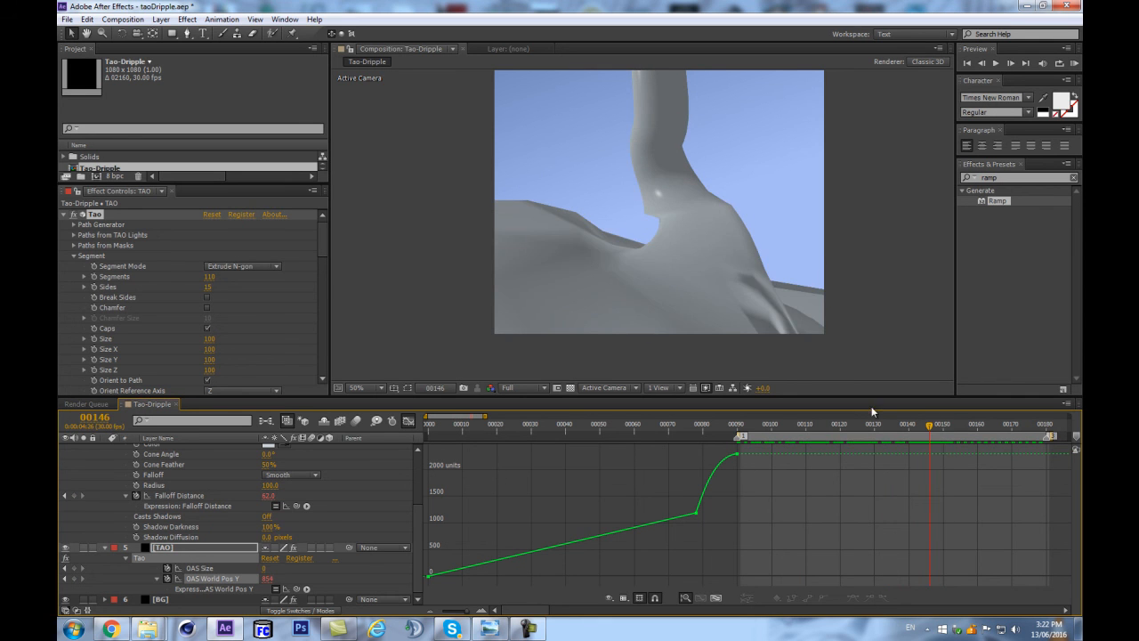
{"action": "left_click", "coordinate": [950, 425]}
{"action": "left_click", "coordinate": [697, 513]}
{"action": "left_click_drag", "start_coordinate": [701, 503], "coordinate": [725, 504]}
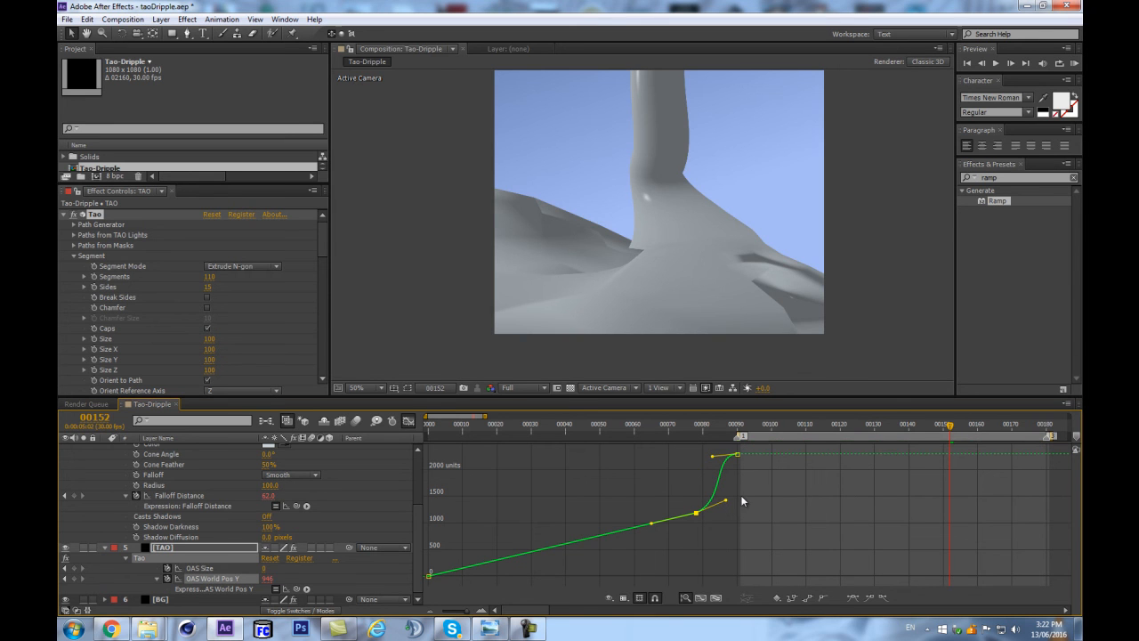
{"action": "left_click_drag", "start_coordinate": [713, 455], "coordinate": [730, 462]}
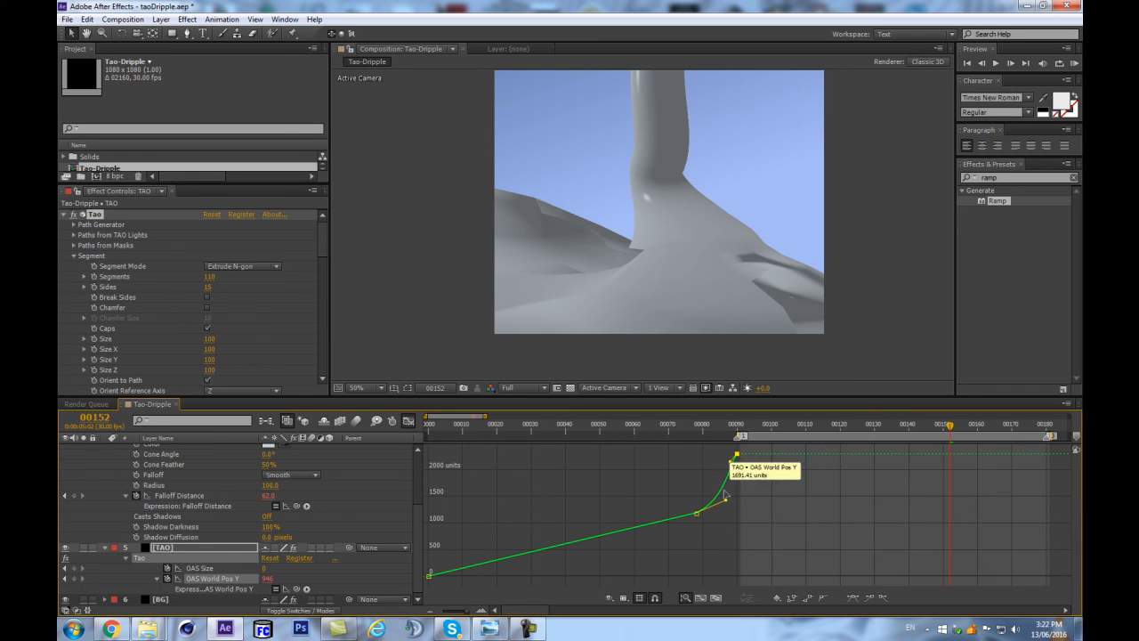
{"action": "left_click_drag", "start_coordinate": [725, 502], "coordinate": [701, 482]}
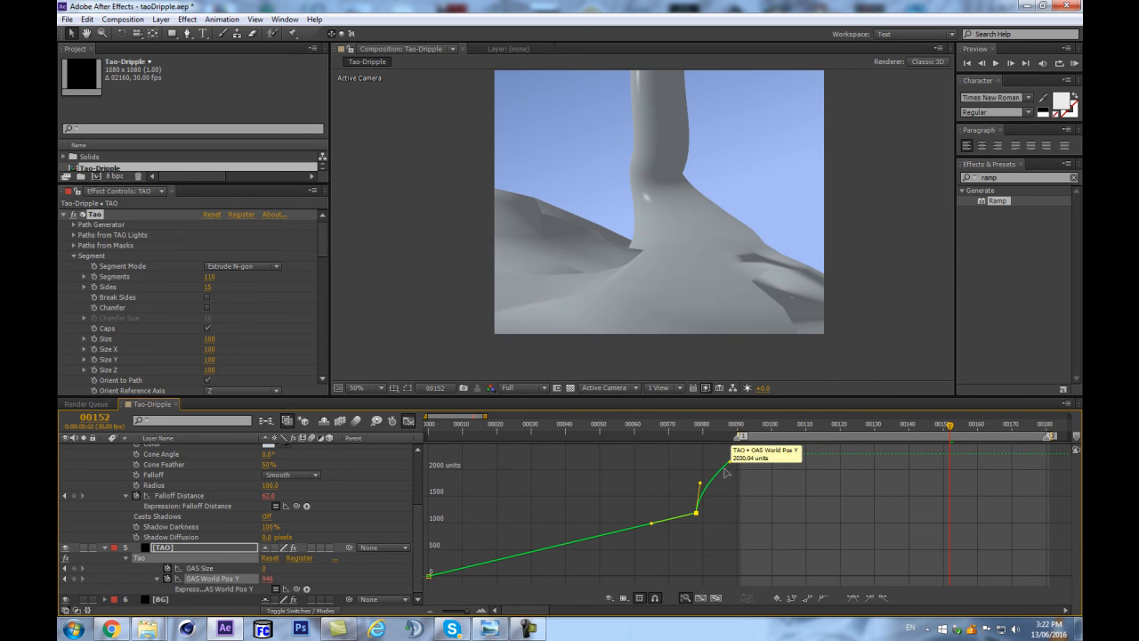
{"action": "left_click_drag", "start_coordinate": [700, 483], "coordinate": [720, 483]}
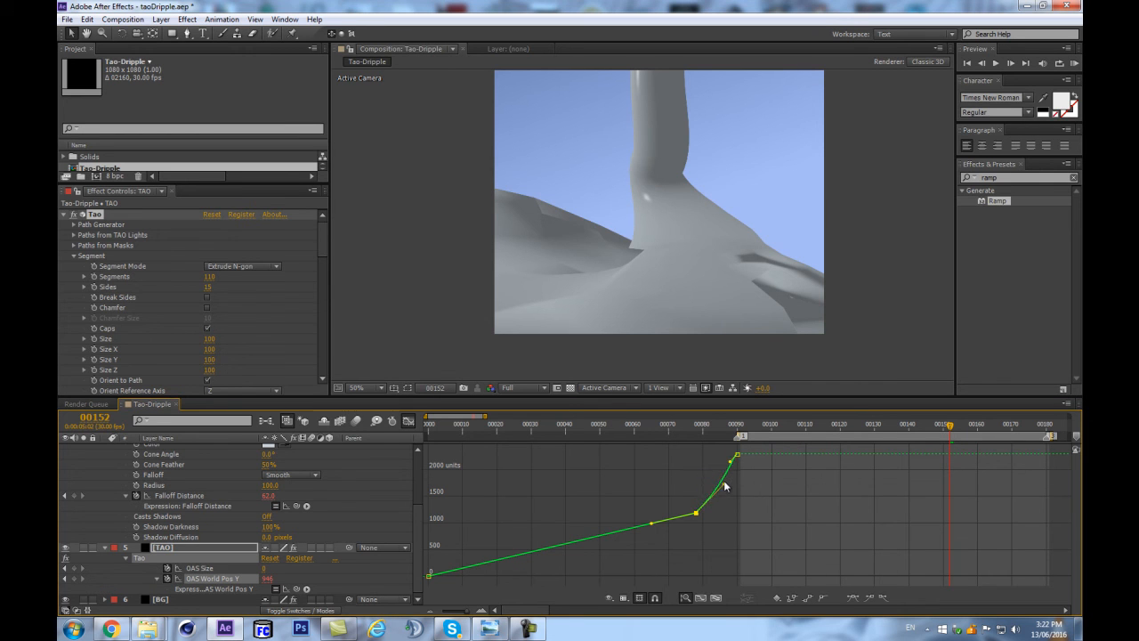
{"action": "left_click", "coordinate": [736, 454]}
{"action": "left_click_drag", "start_coordinate": [819, 427], "coordinate": [919, 447]}
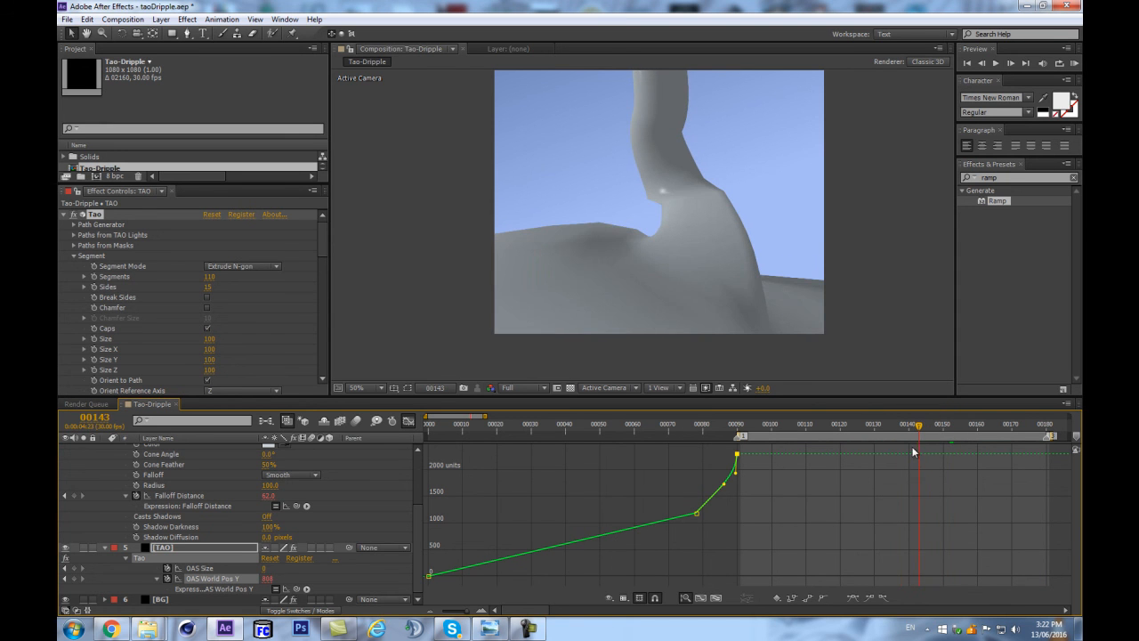
Set the fractal's Evolution to 1872, close the Graph Editor and preview the loop.
{"action": "scroll", "coordinate": [229, 337], "scroll_direction": "down", "scroll_amount": 10}
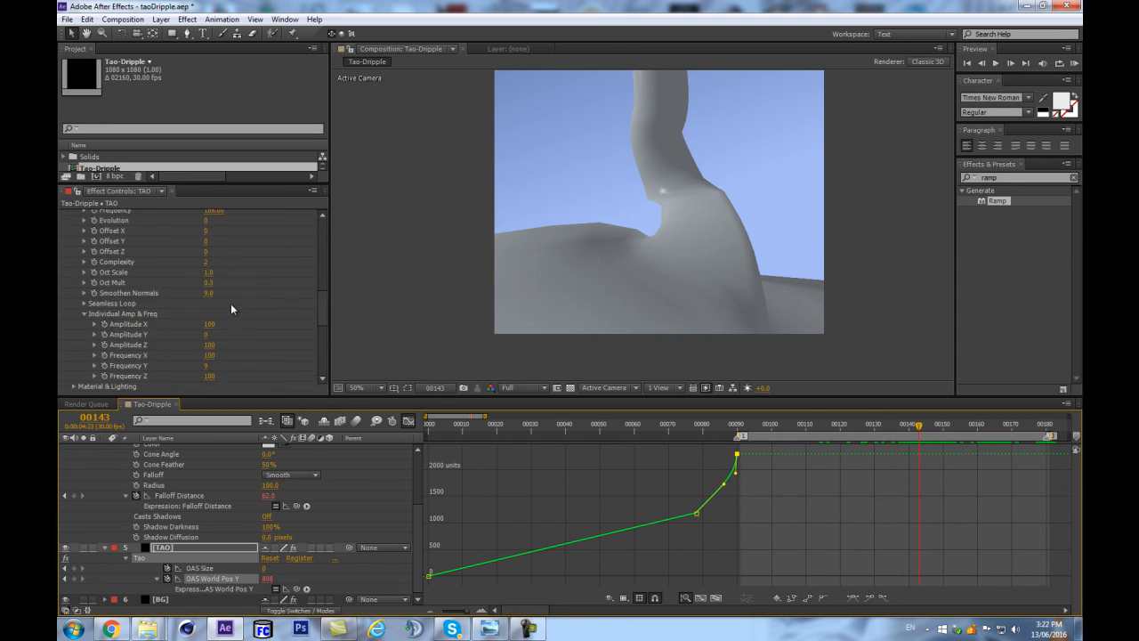
{"action": "scroll", "coordinate": [213, 312], "scroll_direction": "up", "scroll_amount": 3}
{"action": "left_click_drag", "start_coordinate": [207, 282], "coordinate": [75, 353]}
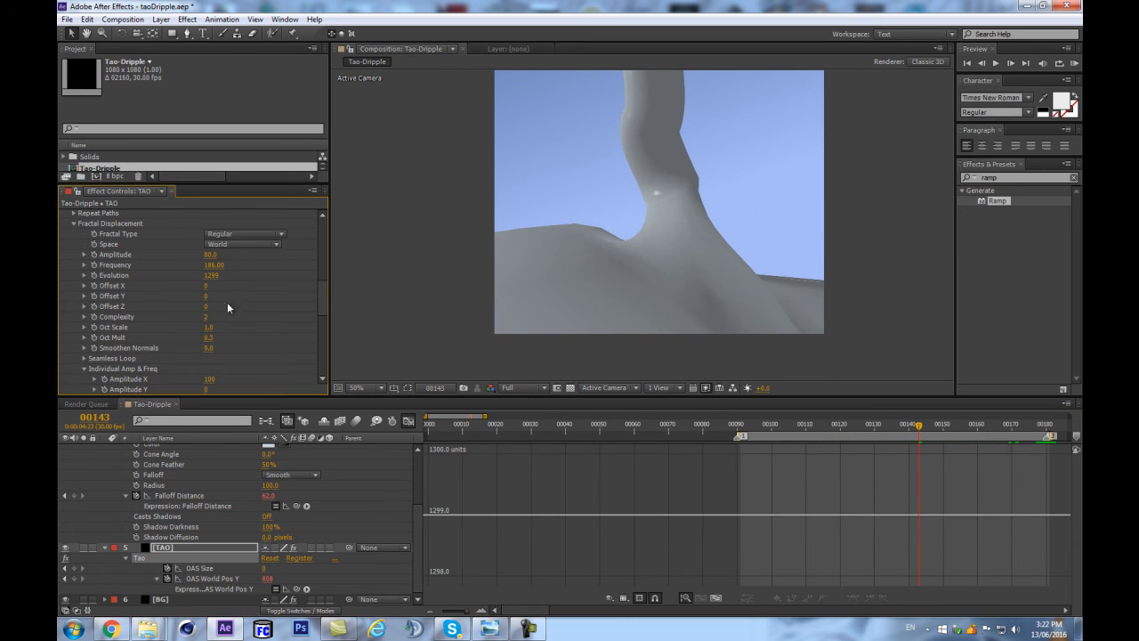
{"action": "left_click_drag", "start_coordinate": [438, 245], "coordinate": [505, 246]}
{"action": "left_click", "coordinate": [407, 421]}
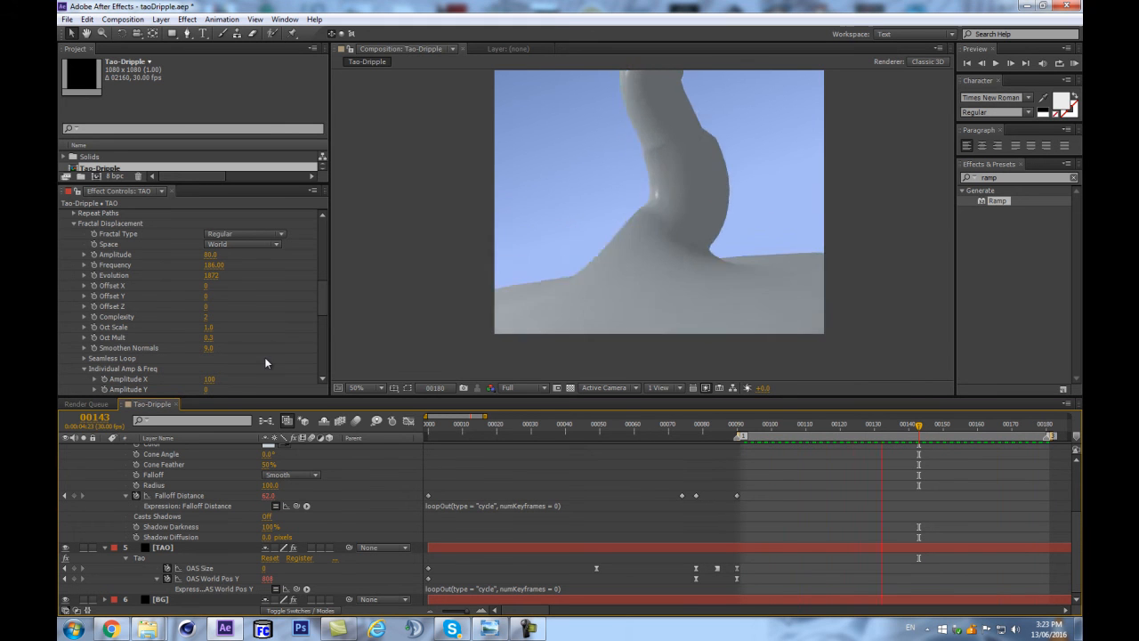
{"action": "key", "text": "space"}
Reveal the TAO light's options and start keyframing its Radius at frame 59 with a value of 100.
{"action": "left_click", "coordinate": [694, 430]}
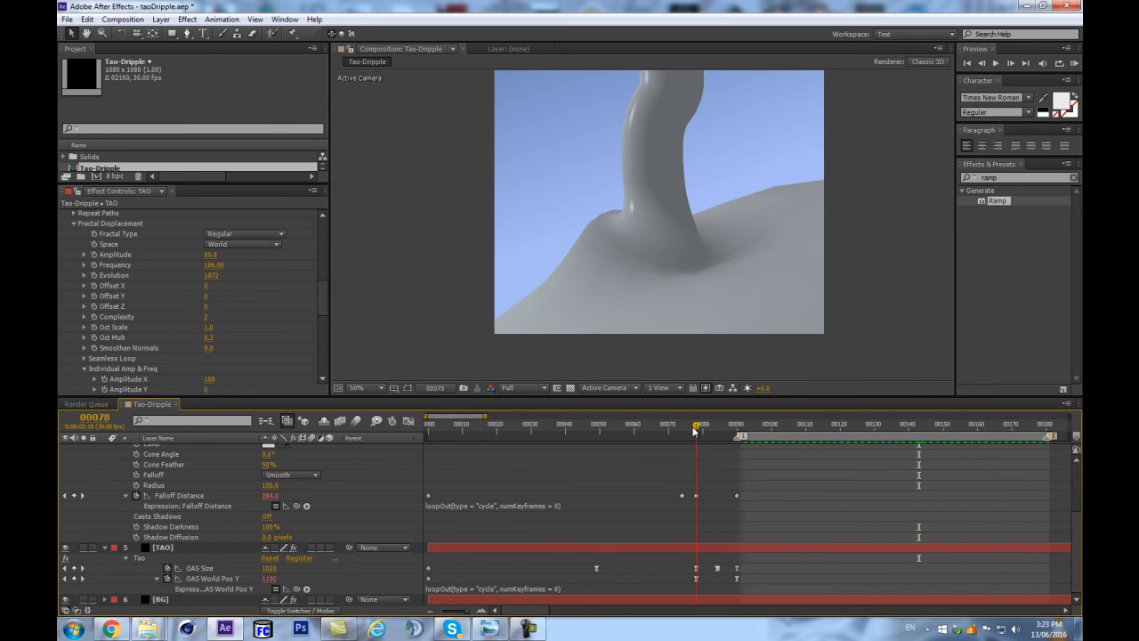
{"action": "scroll", "coordinate": [516, 525], "scroll_direction": "up", "scroll_amount": 3}
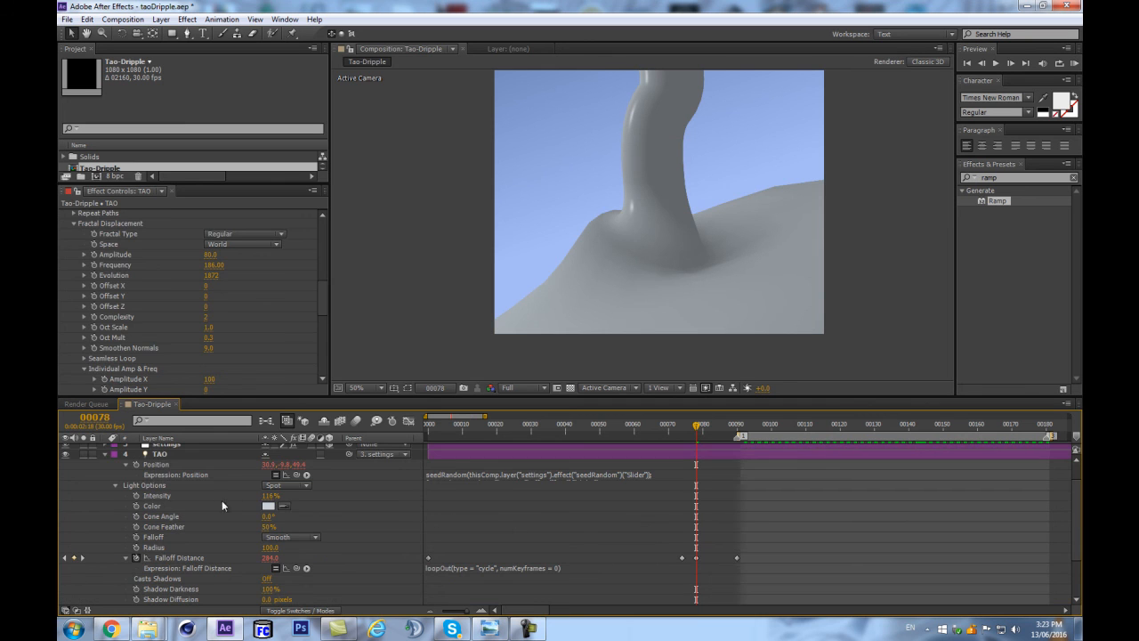
{"action": "left_click", "coordinate": [164, 456]}
{"action": "key", "text": "p"}
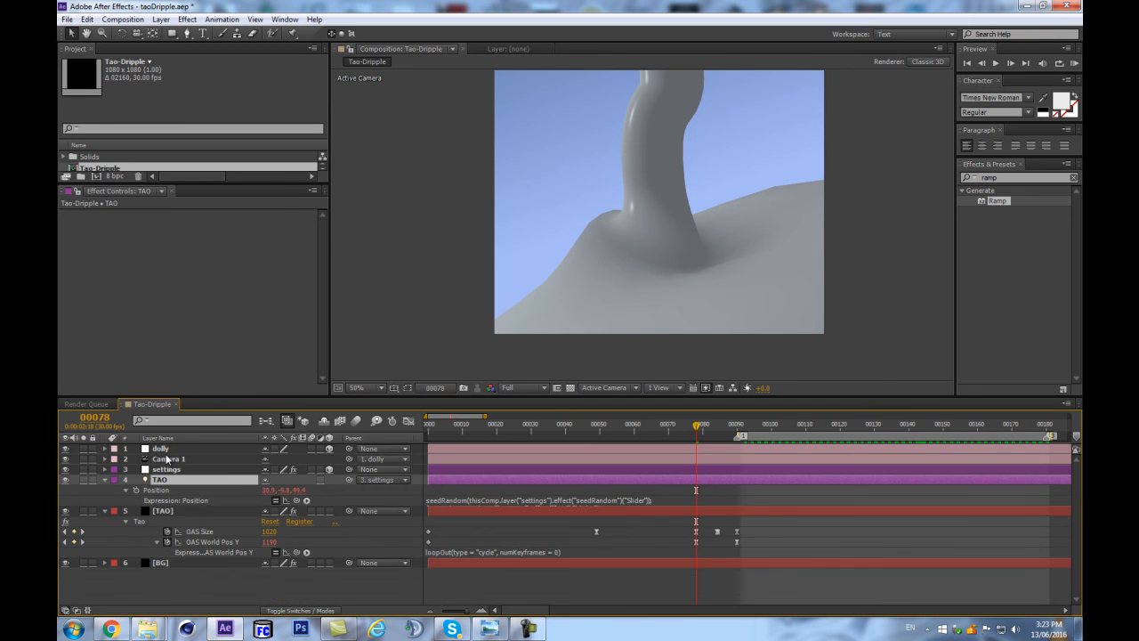
{"action": "key", "text": "u"}
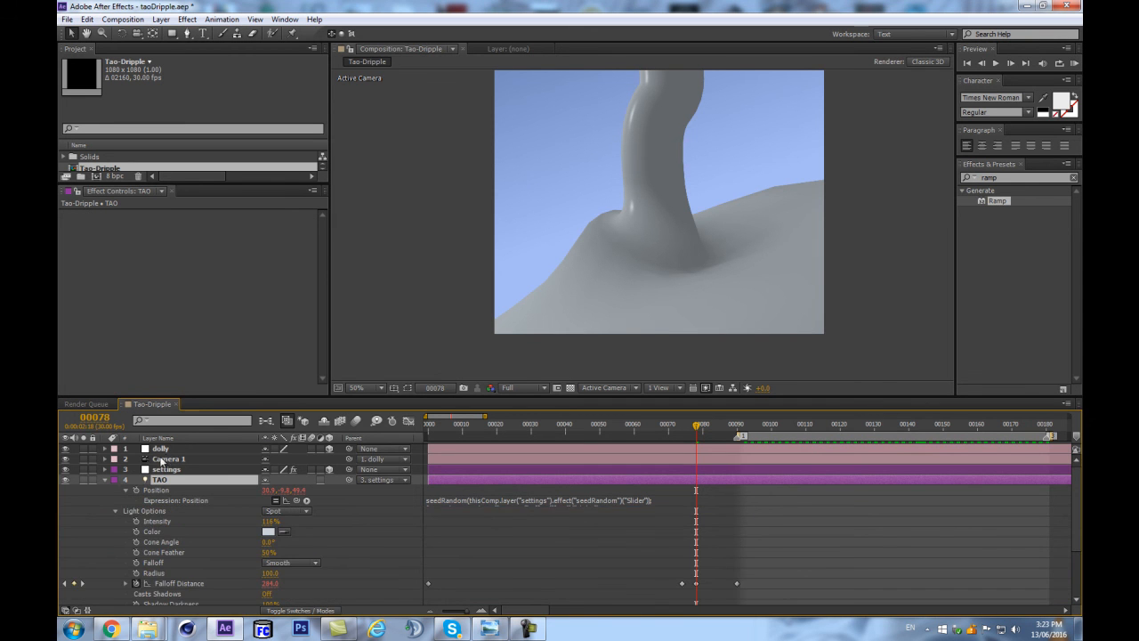
{"action": "scroll", "coordinate": [165, 525], "scroll_direction": "down", "scroll_amount": 3}
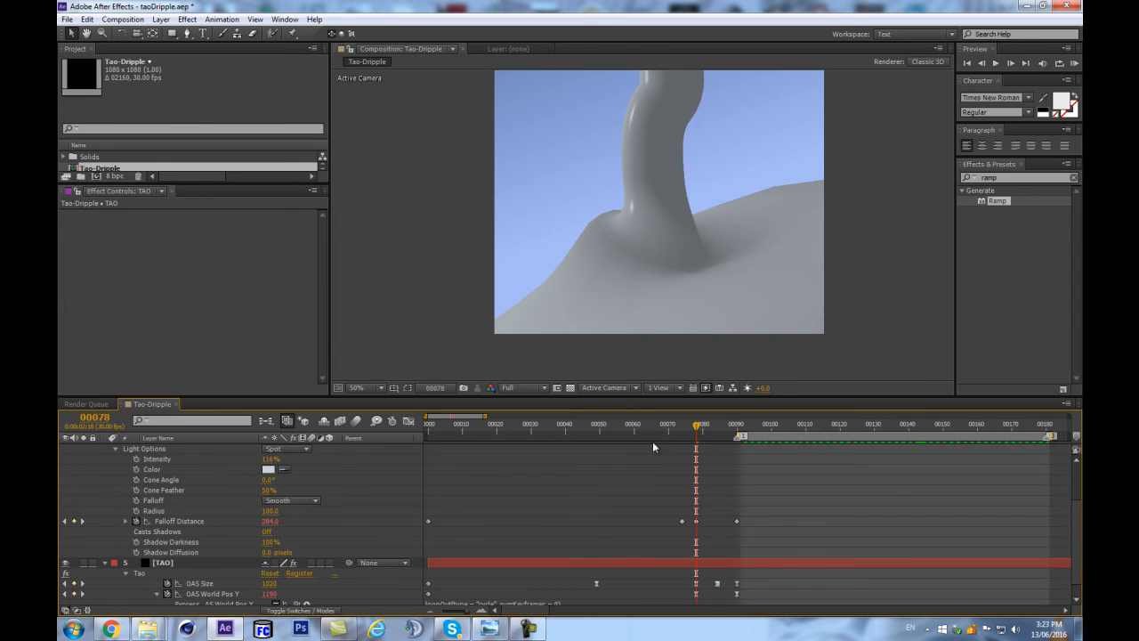
{"action": "left_click_drag", "start_coordinate": [674, 426], "coordinate": [632, 450]}
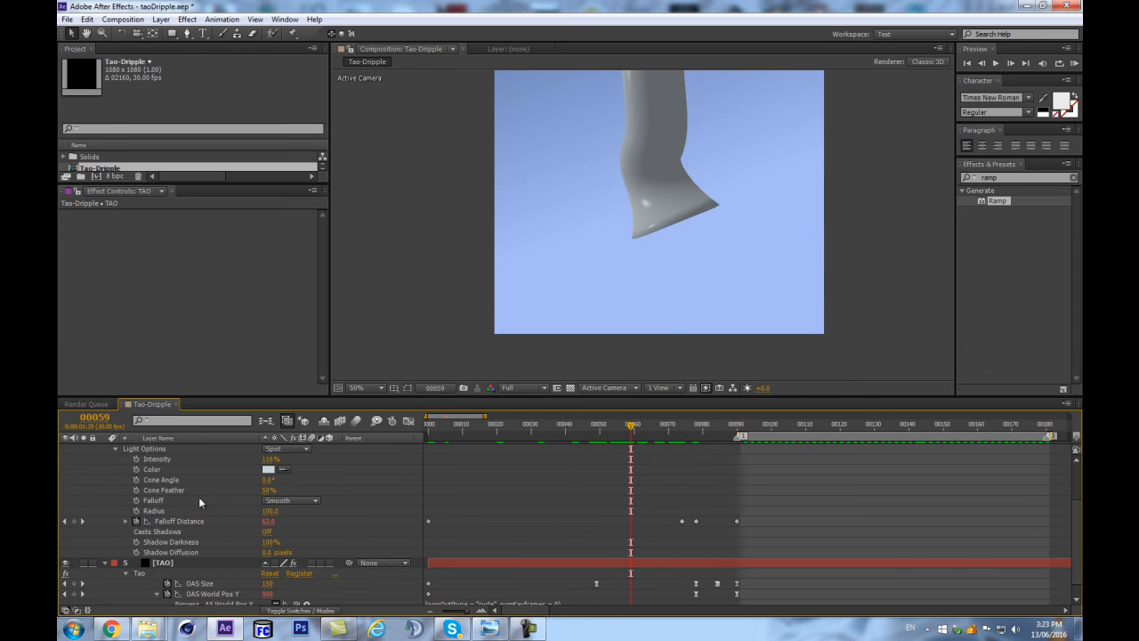
{"action": "left_click", "coordinate": [135, 510]}
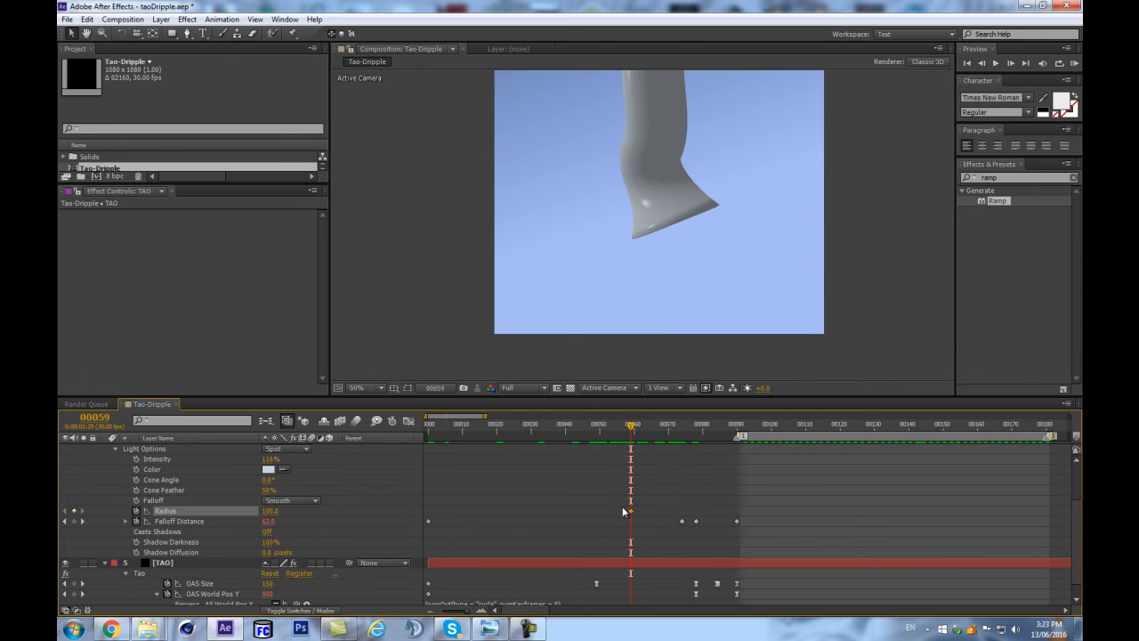
Add Radius keyframes to the TAO light: 100 at frame 90, and 80 at frames 54 and 0.
{"action": "left_click_drag", "start_coordinate": [634, 429], "coordinate": [732, 437]}
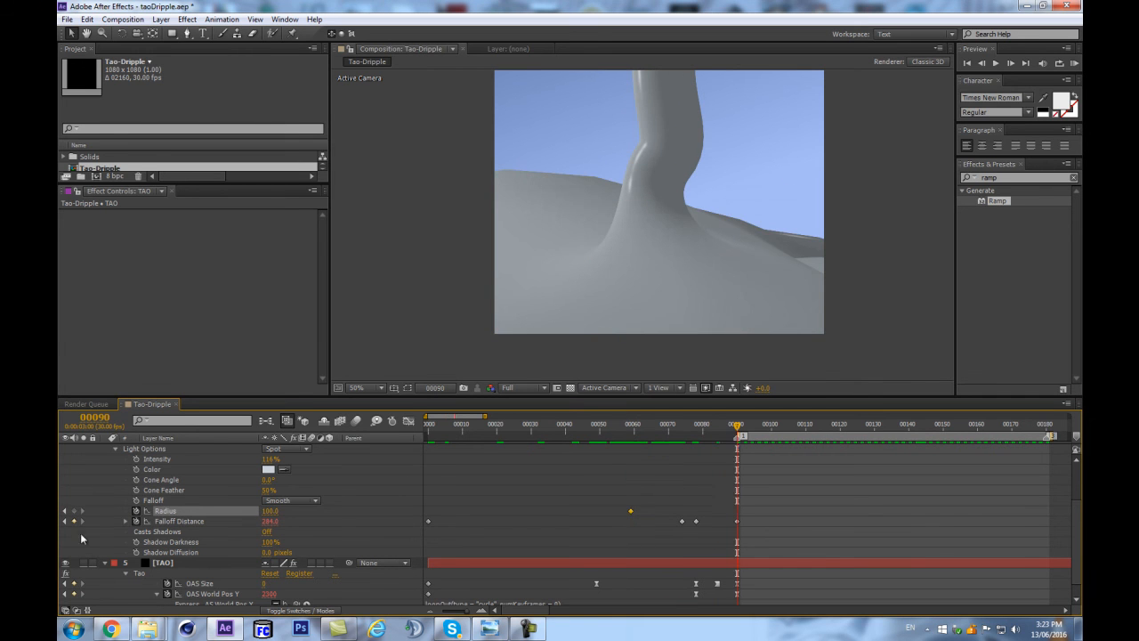
{"action": "left_click", "coordinate": [614, 430]}
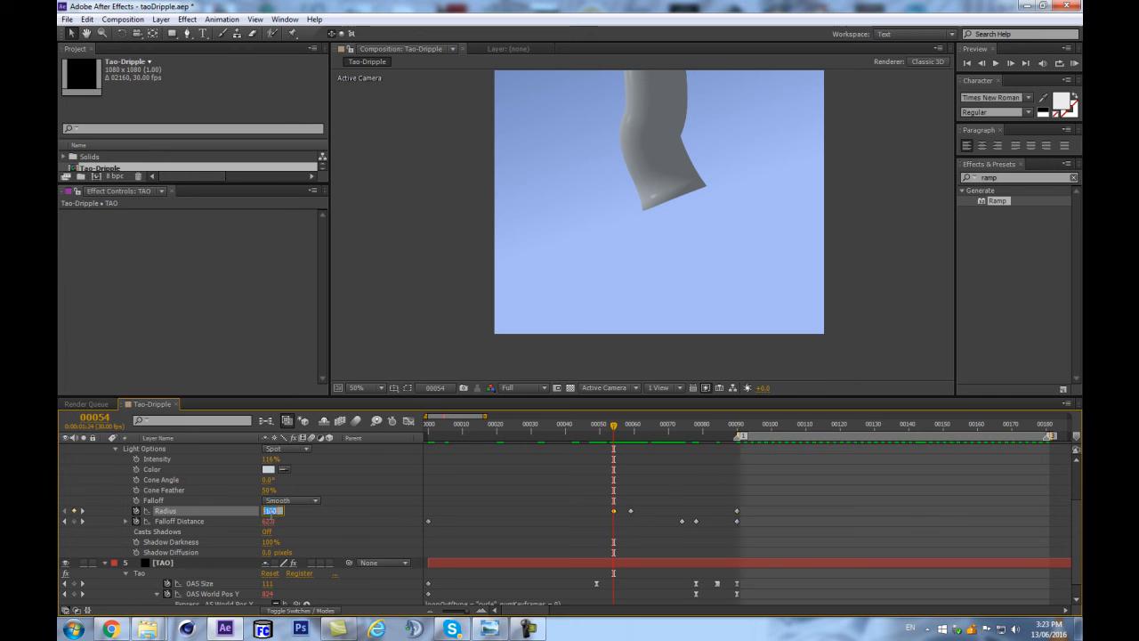
{"action": "key", "text": "Return"}
{"action": "left_click", "coordinate": [429, 430]}
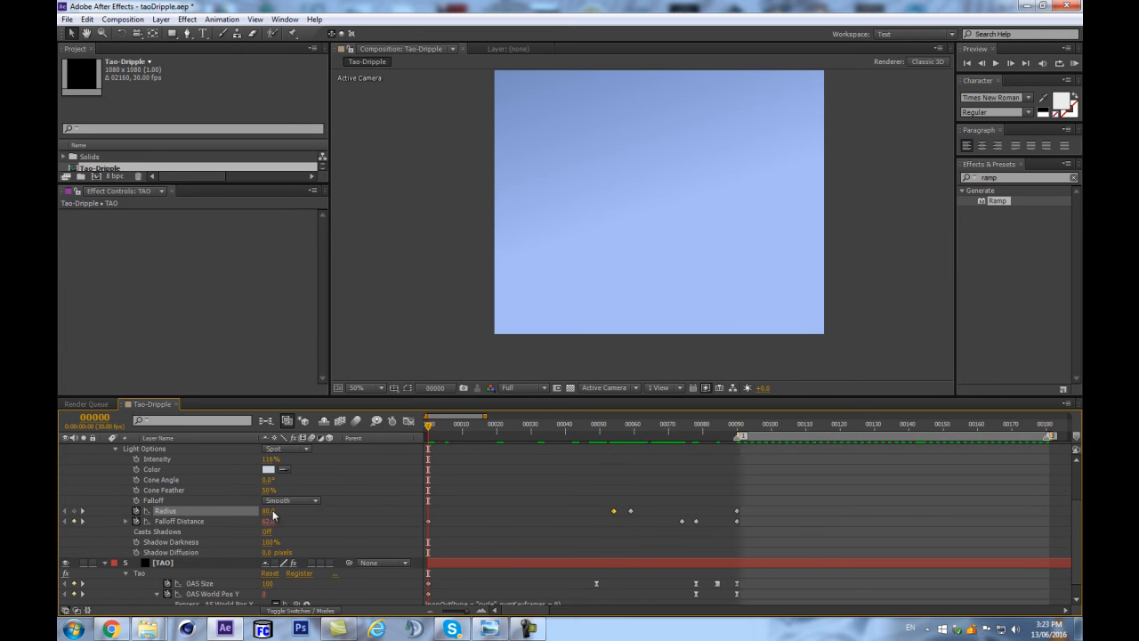
{"action": "left_click", "coordinate": [75, 511]}
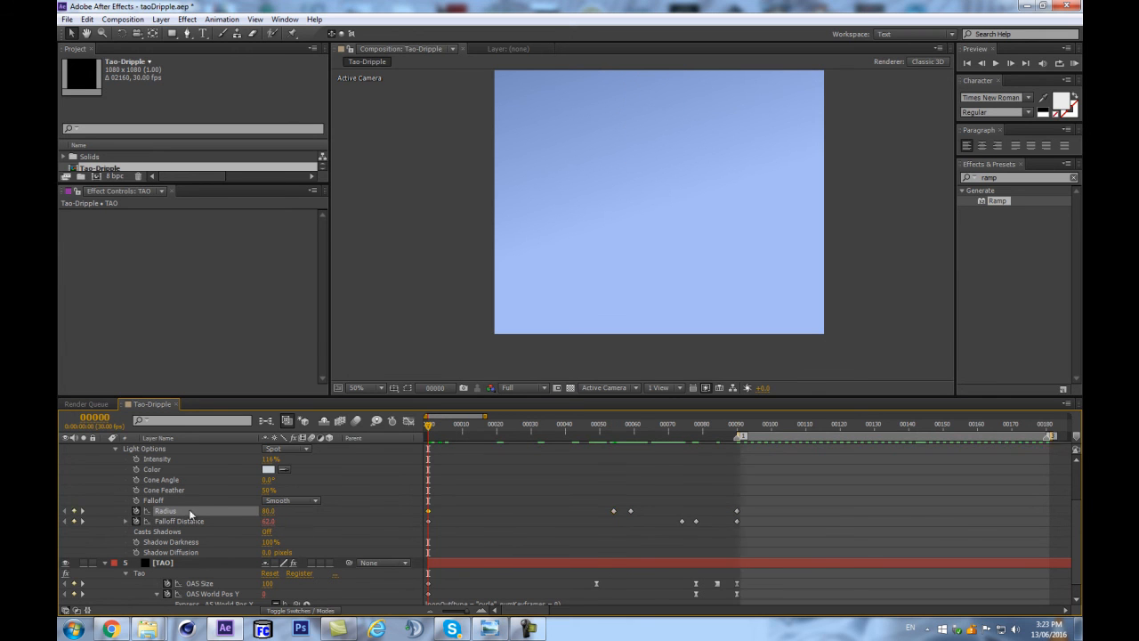
Copy the Falloff Distance loopOut cycle expression onto the light's Radius, and check the motion up to frame 129.
{"action": "left_click", "coordinate": [125, 521]}
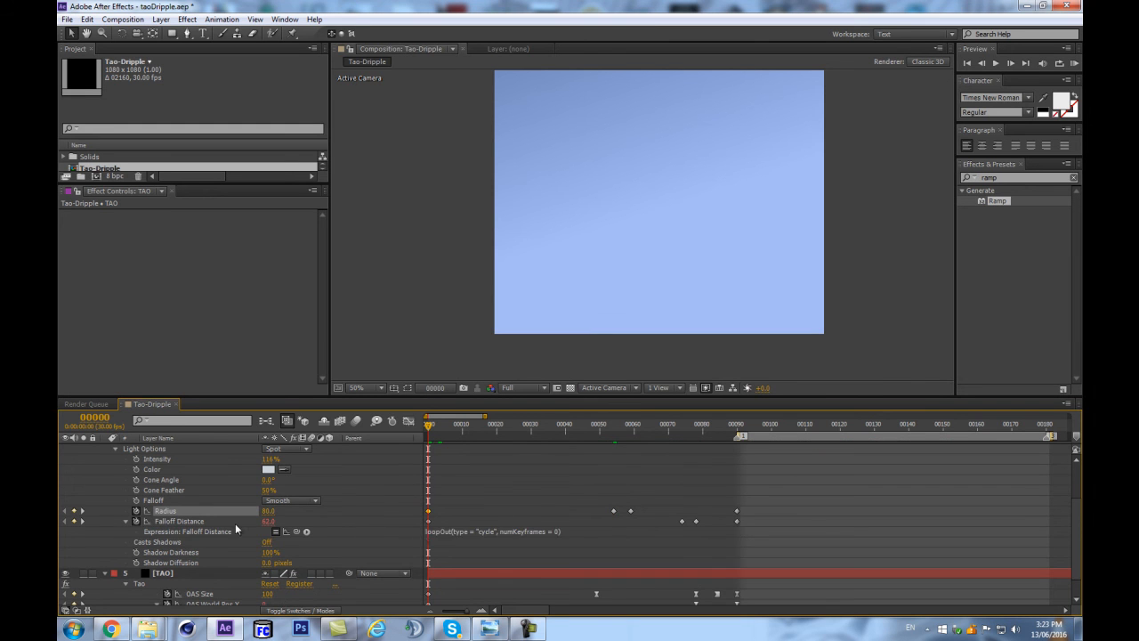
{"action": "left_click", "coordinate": [451, 532]}
{"action": "key", "text": "ctrl+c"}
{"action": "left_click", "coordinate": [136, 512], "text": "alt"}
{"action": "key", "text": "ctrl+v"}
{"action": "left_click", "coordinate": [401, 489]}
{"action": "left_click_drag", "start_coordinate": [719, 423], "coordinate": [872, 424]}
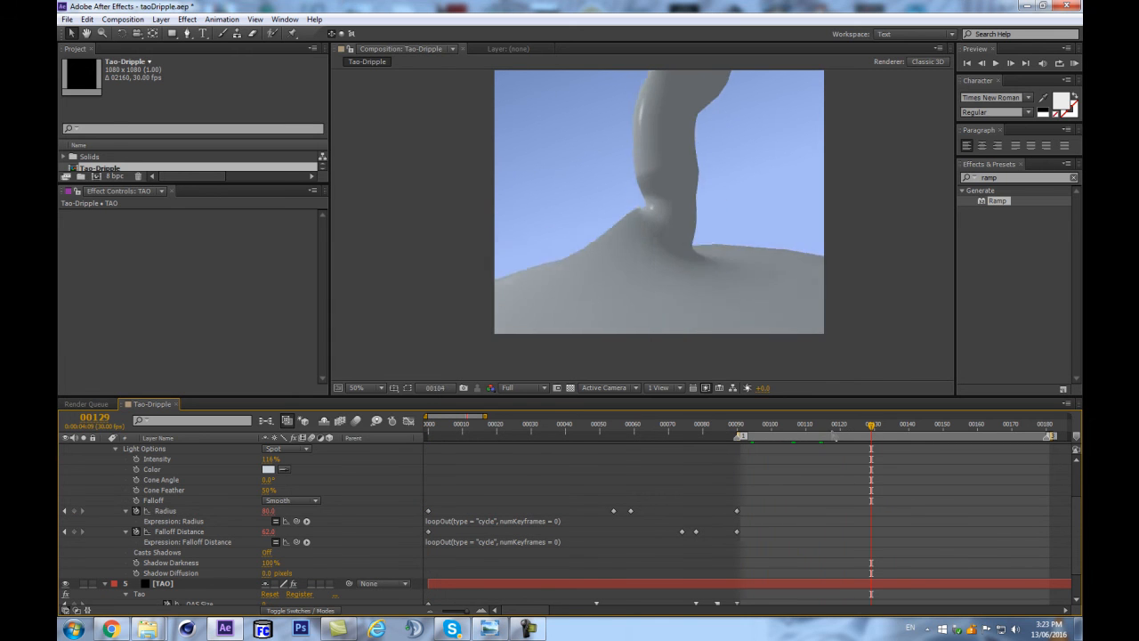
Move the frame 90 Radius keyframe to about frame 85, key Radius at 80 on frame 90, and preview the loop.
{"action": "left_click", "coordinate": [737, 428]}
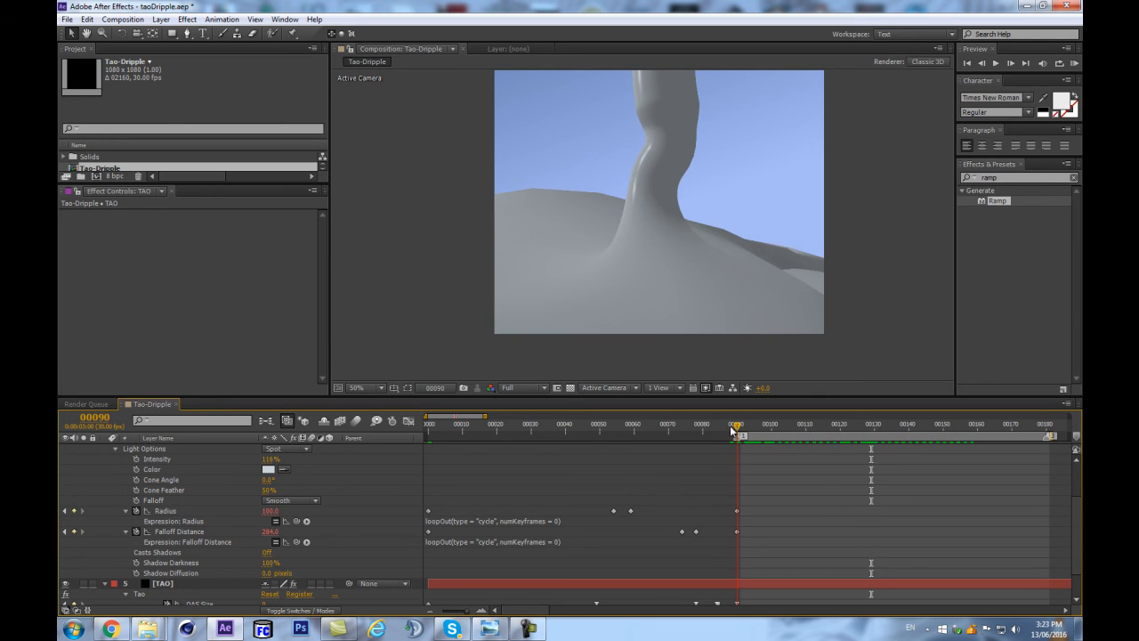
{"action": "left_click_drag", "start_coordinate": [736, 431], "coordinate": [415, 449]}
{"action": "left_click", "coordinate": [737, 427]}
{"action": "left_click_drag", "start_coordinate": [736, 511], "coordinate": [723, 512]}
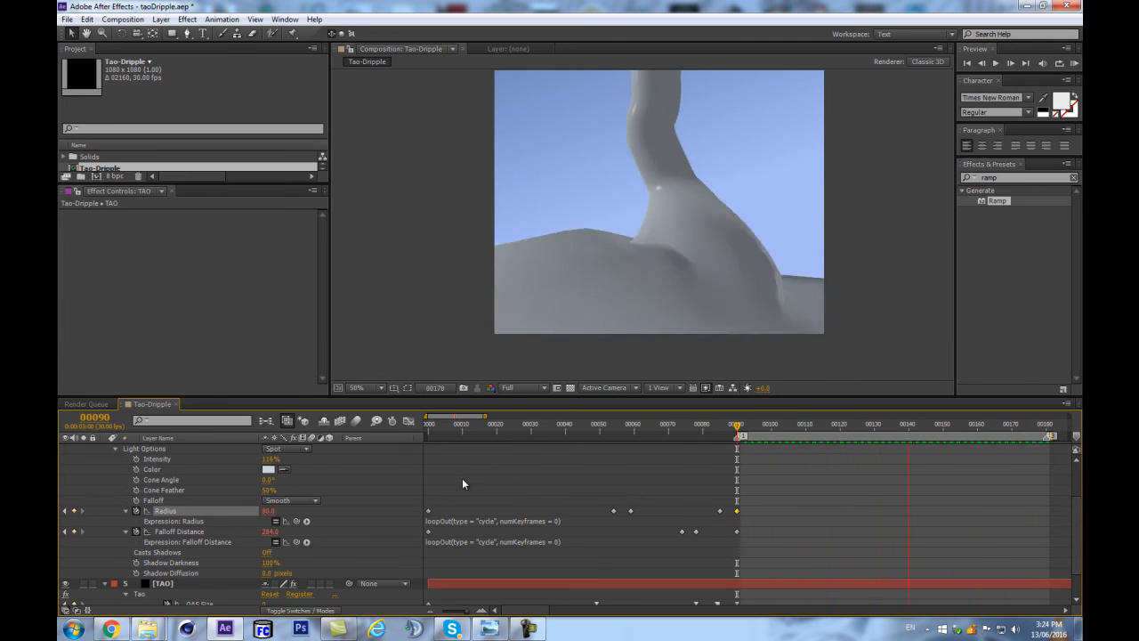
{"action": "key", "text": "space"}
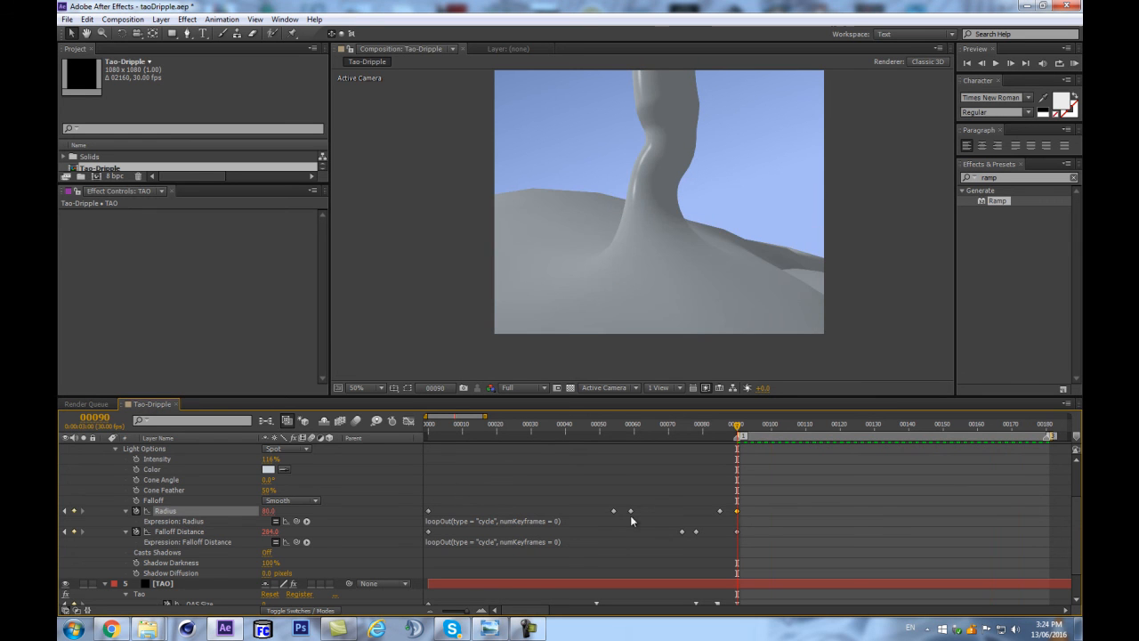
Remove all Radius keyframes and the Radius loopOut expression at frame 0.
{"action": "key", "text": "Home"}
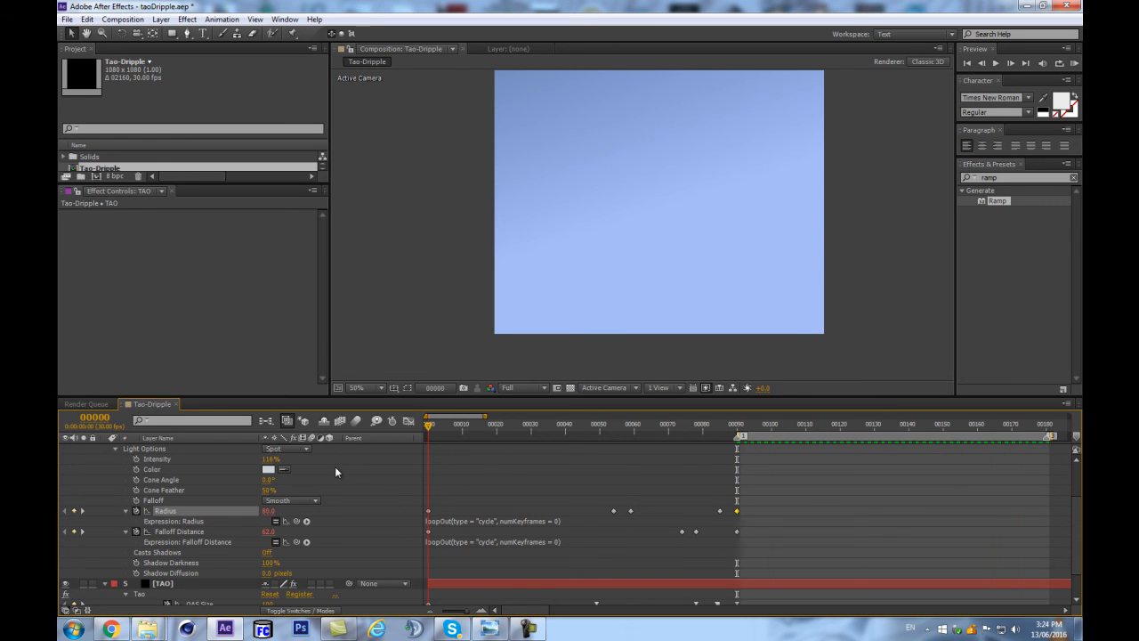
{"action": "left_click", "coordinate": [136, 512]}
{"action": "key", "text": "Return"}
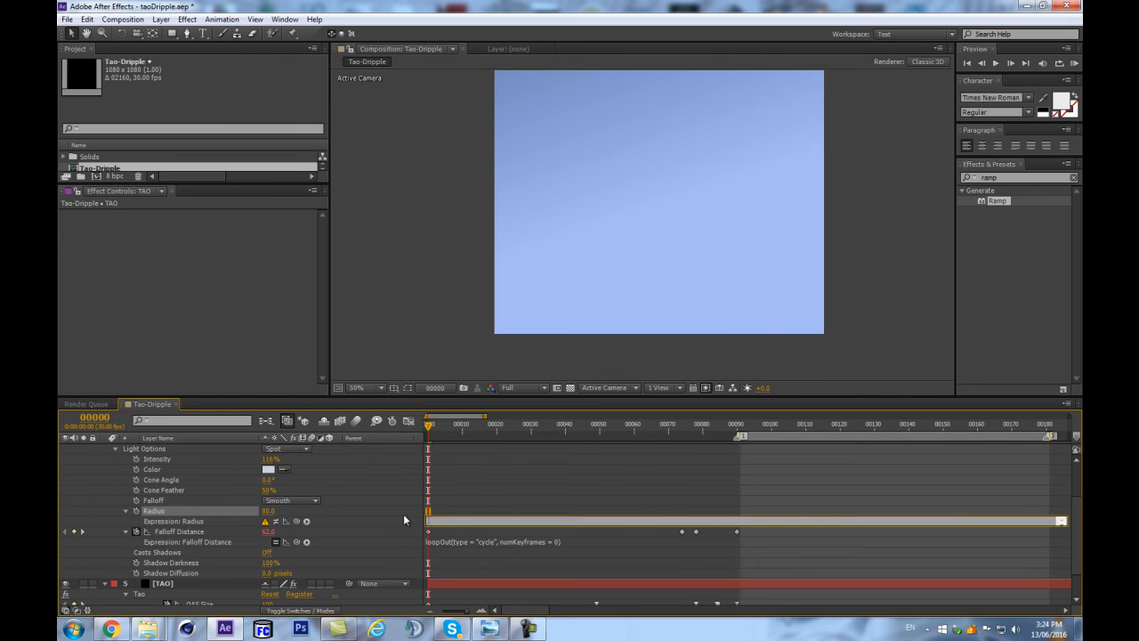
Consult the looping wiggle code in Chrome, return to After Effects, and paste that code as the light's Radius expression.
{"action": "left_click", "coordinate": [111, 629]}
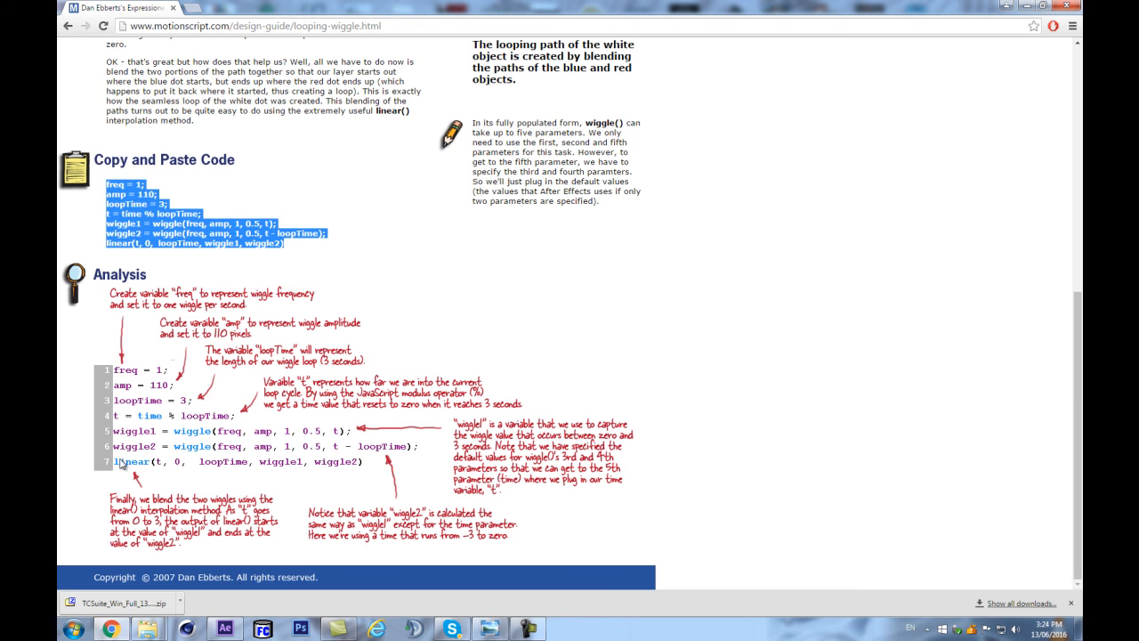
{"action": "left_click", "coordinate": [110, 629]}
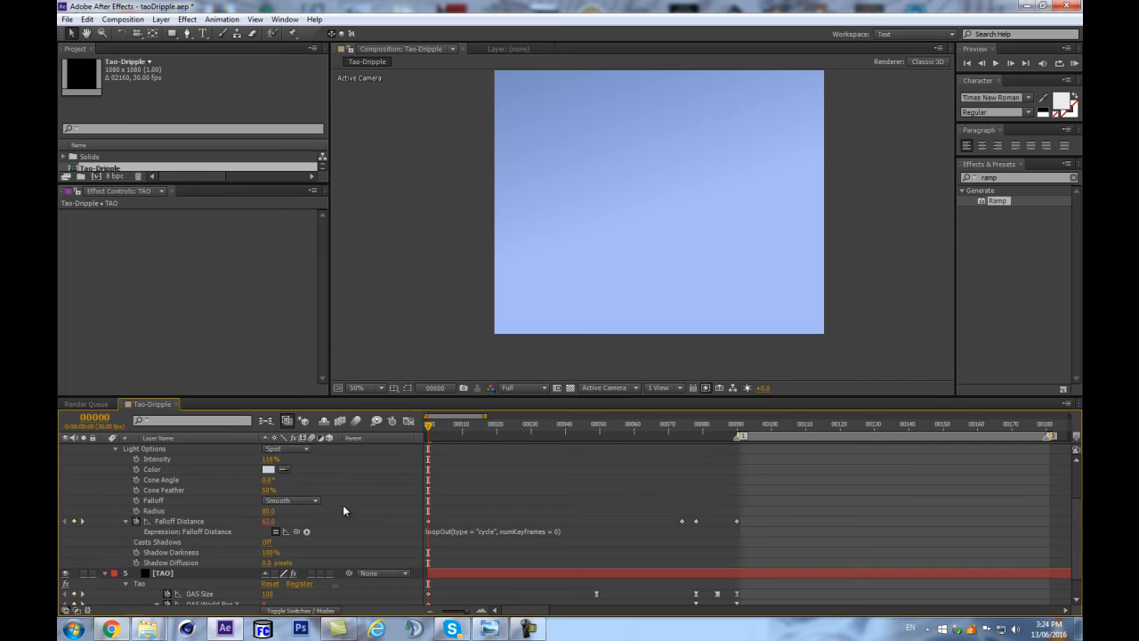
{"action": "left_click", "coordinate": [136, 511], "text": "alt"}
{"action": "key", "text": "ctrl+v"}
{"action": "key", "text": "KP_Enter"}
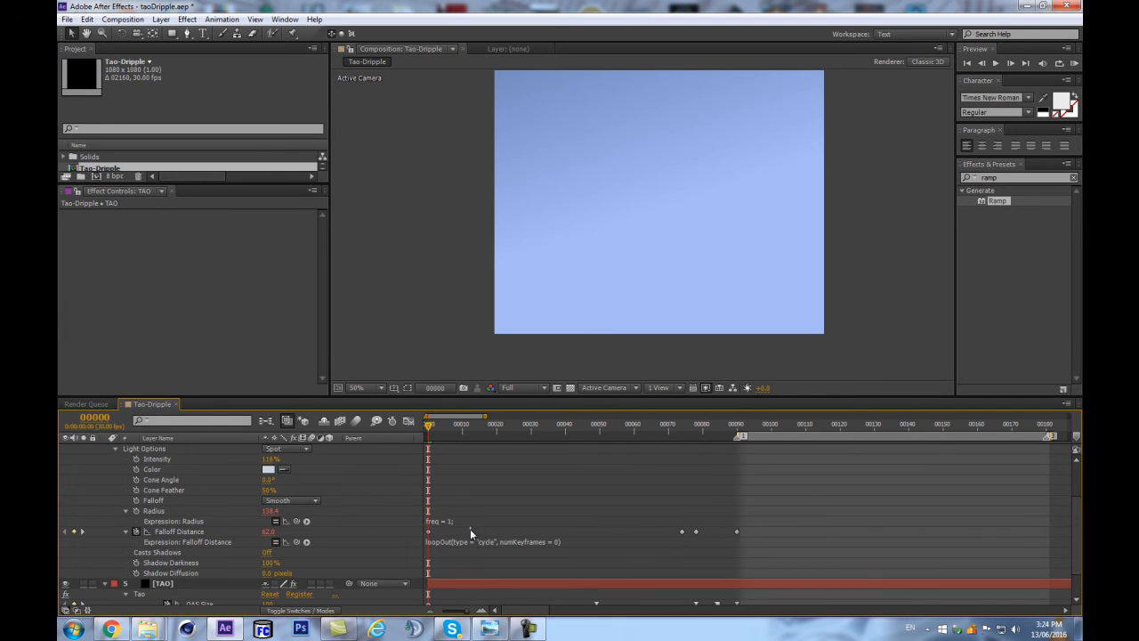
Expand the Radius expression to show all its lines, set amp to 11, and preview the wiggle.
{"action": "left_click_drag", "start_coordinate": [470, 524], "coordinate": [459, 578]}
{"action": "left_click", "coordinate": [457, 531]}
{"action": "left_click", "coordinate": [457, 528]}
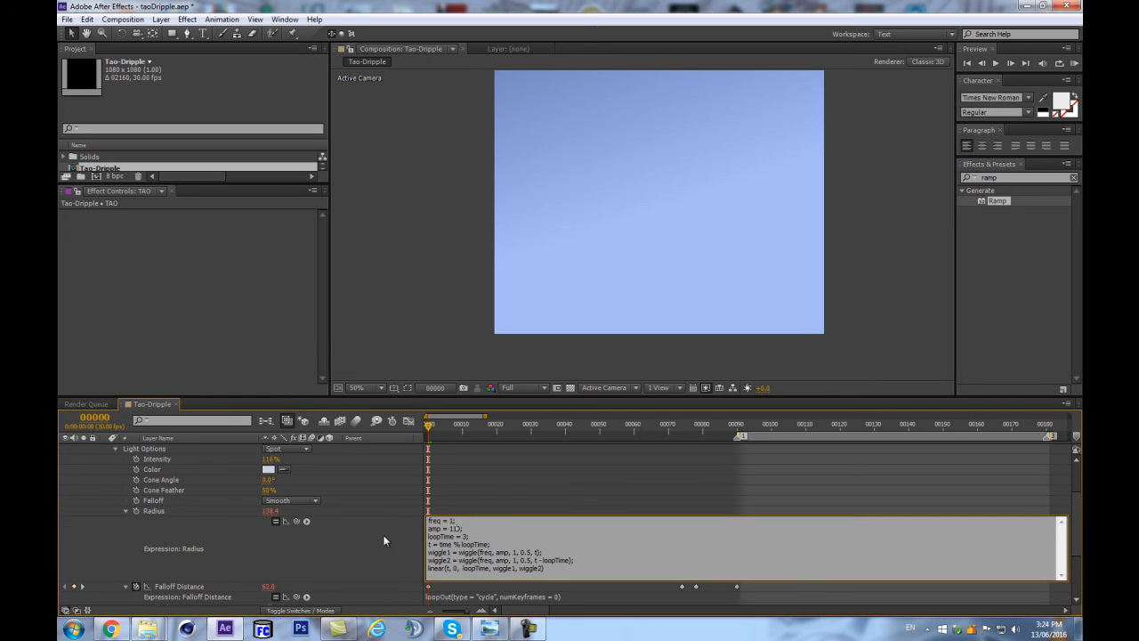
{"action": "left_click", "coordinate": [353, 547]}
{"action": "left_click", "coordinate": [770, 426]}
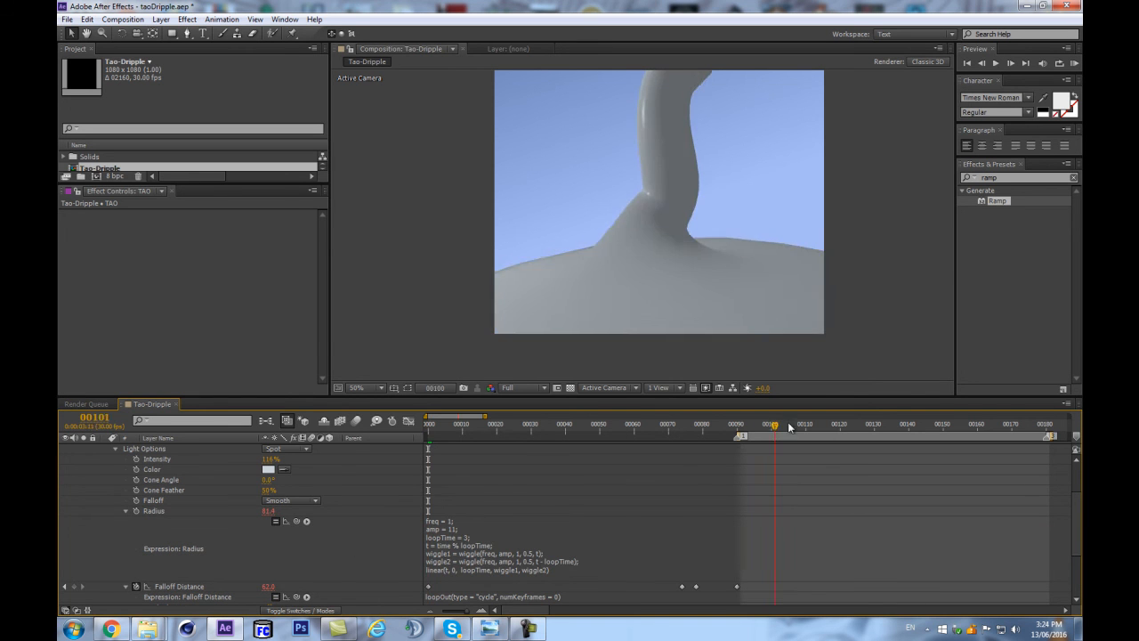
{"action": "key", "text": "space"}
Set freq to 3 and amp to 101 in the Radius wiggle expression.
{"action": "left_click", "coordinate": [462, 553]}
{"action": "left_click", "coordinate": [453, 521]}
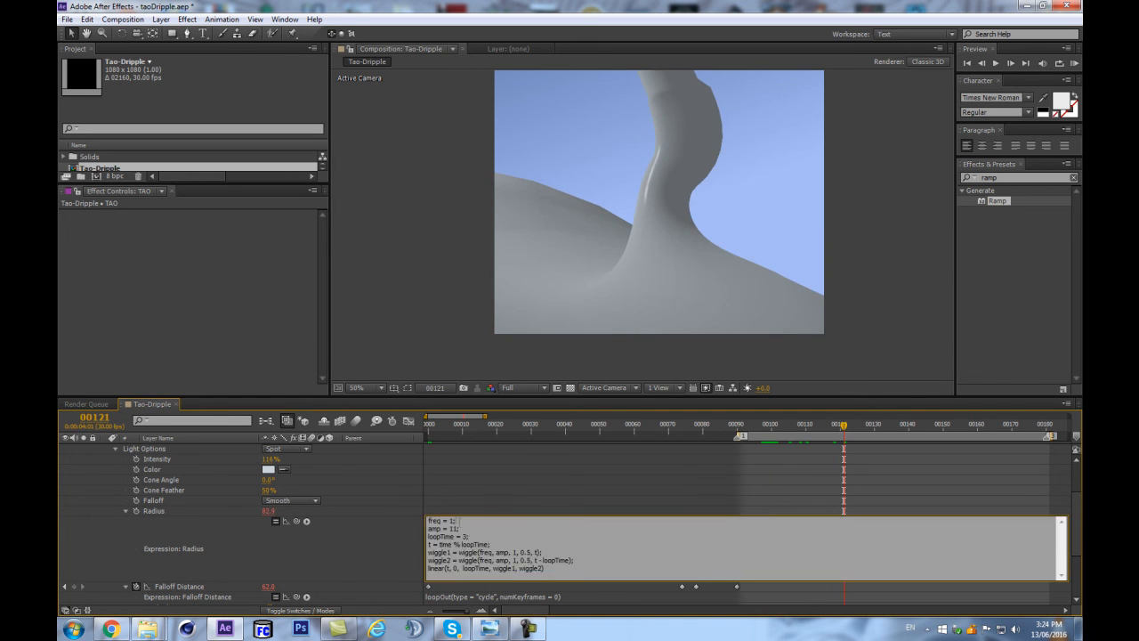
{"action": "key", "text": "BackSpace"}
{"action": "type", "text": "3"}
{"action": "left_click", "coordinate": [314, 542]}
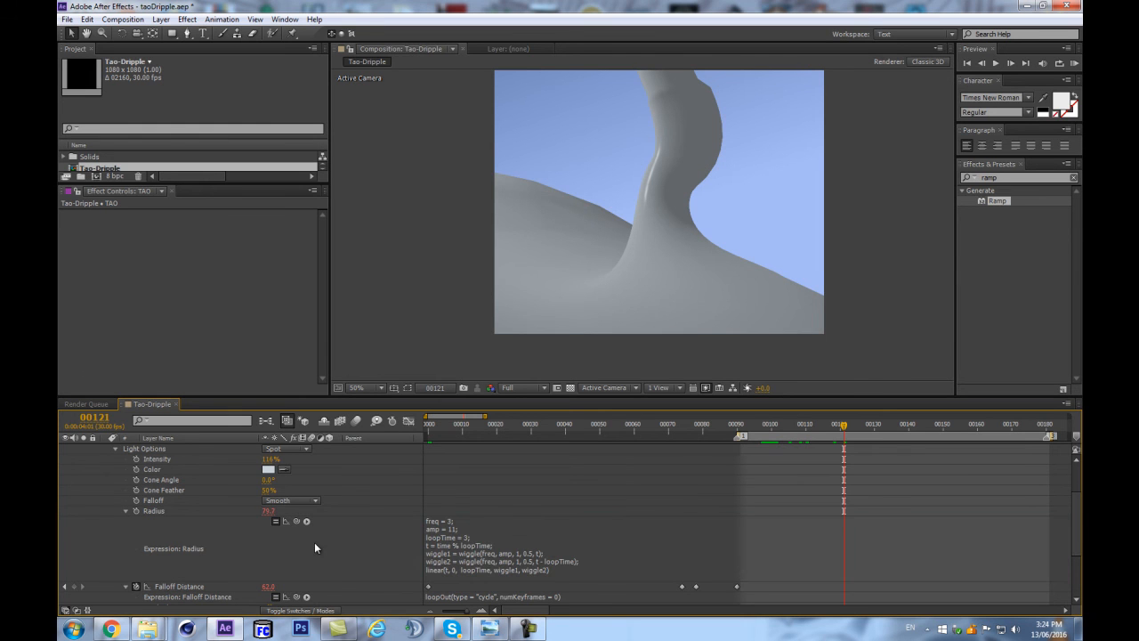
{"action": "left_click", "coordinate": [454, 520]}
{"action": "left_click", "coordinate": [456, 528]}
{"action": "left_click", "coordinate": [313, 550]}
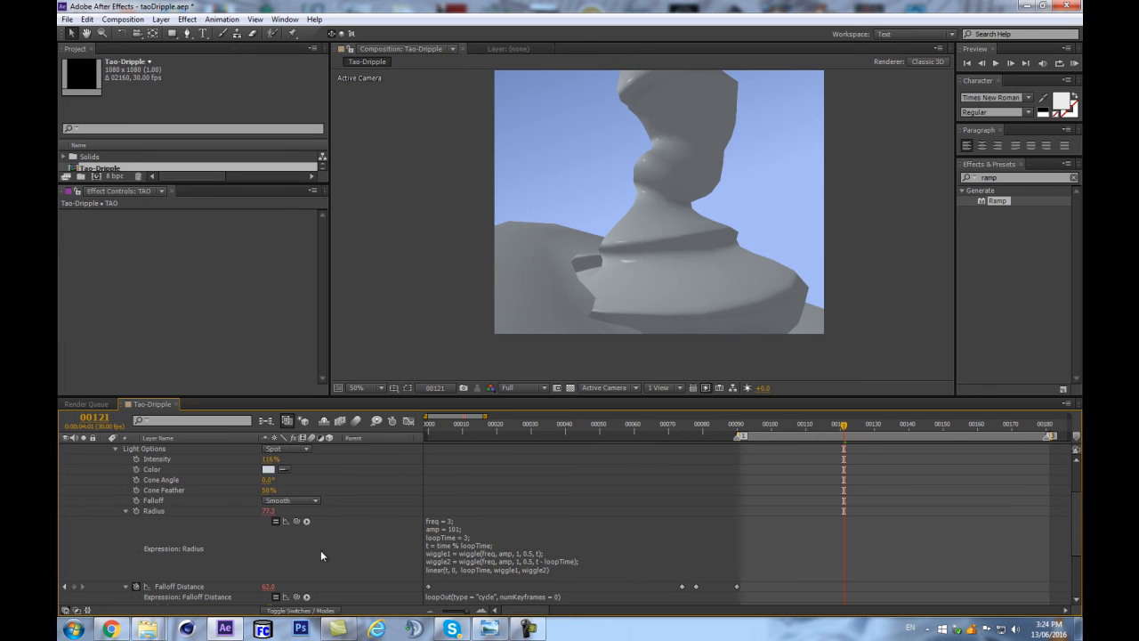
Set freq to 0.6 in the Radius wiggle expression and preview the loop.
{"action": "left_click", "coordinate": [452, 519]}
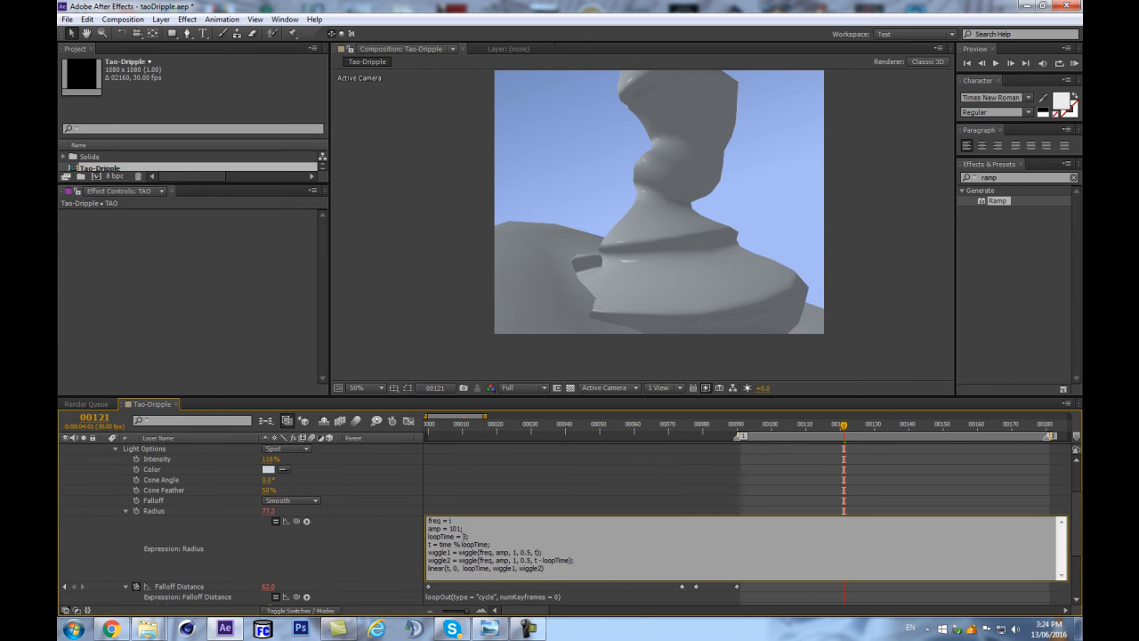
{"action": "type", "text": "6"}
{"action": "left_click", "coordinate": [318, 551]}
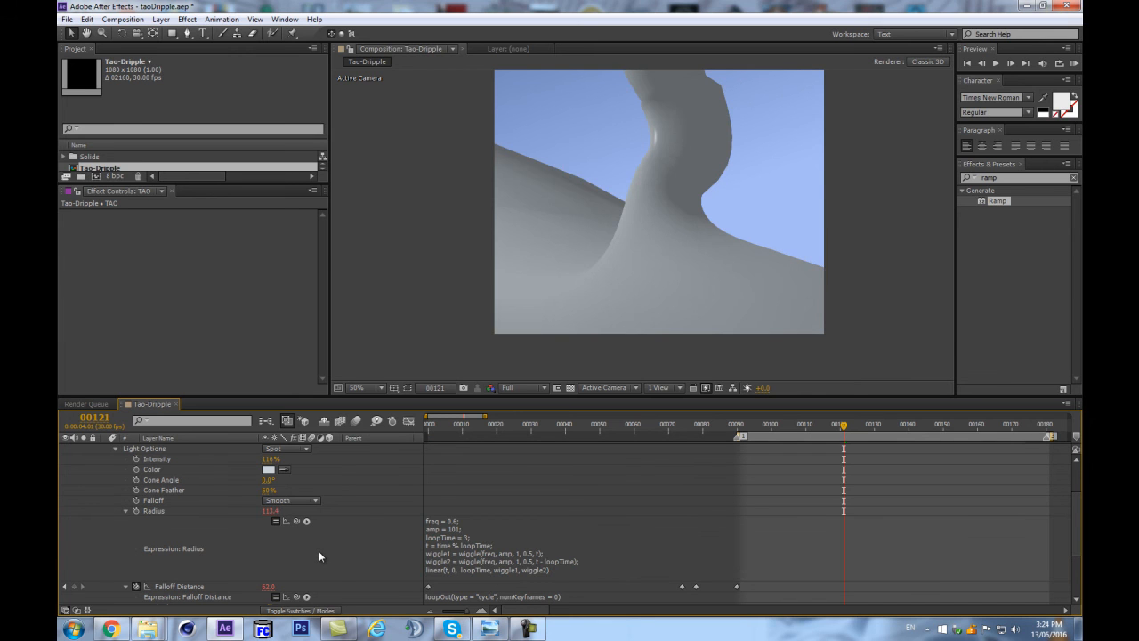
{"action": "key", "text": "space"}
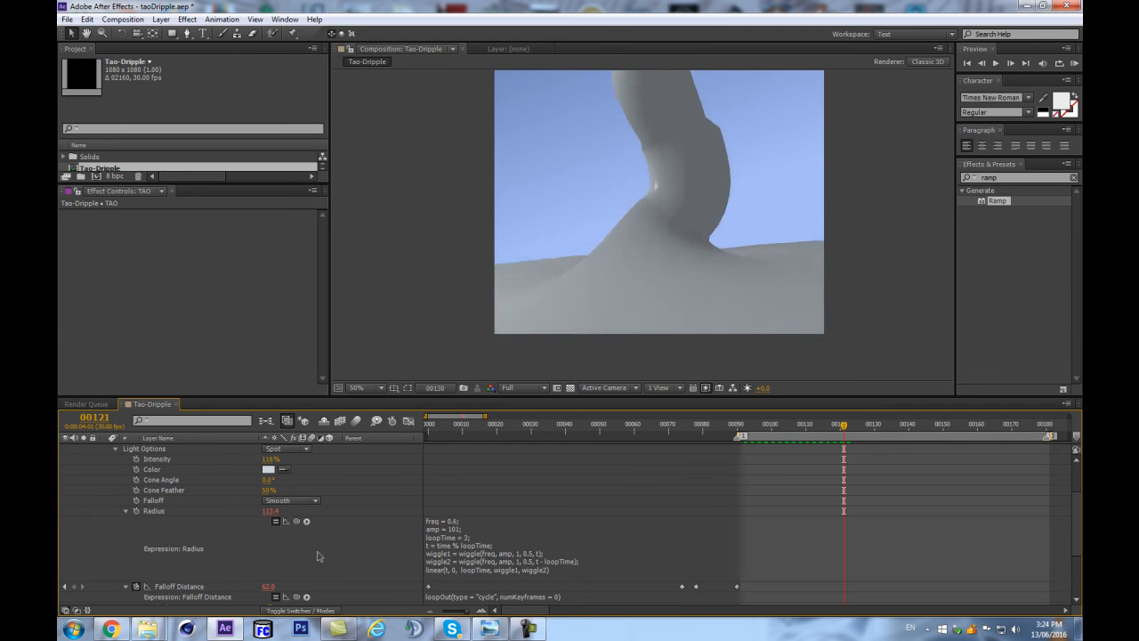
Set freq to 0.9 and amp to 61 in the Radius wiggle expression, and preview the loop.
{"action": "left_click", "coordinate": [457, 531]}
{"action": "left_click", "coordinate": [455, 529]}
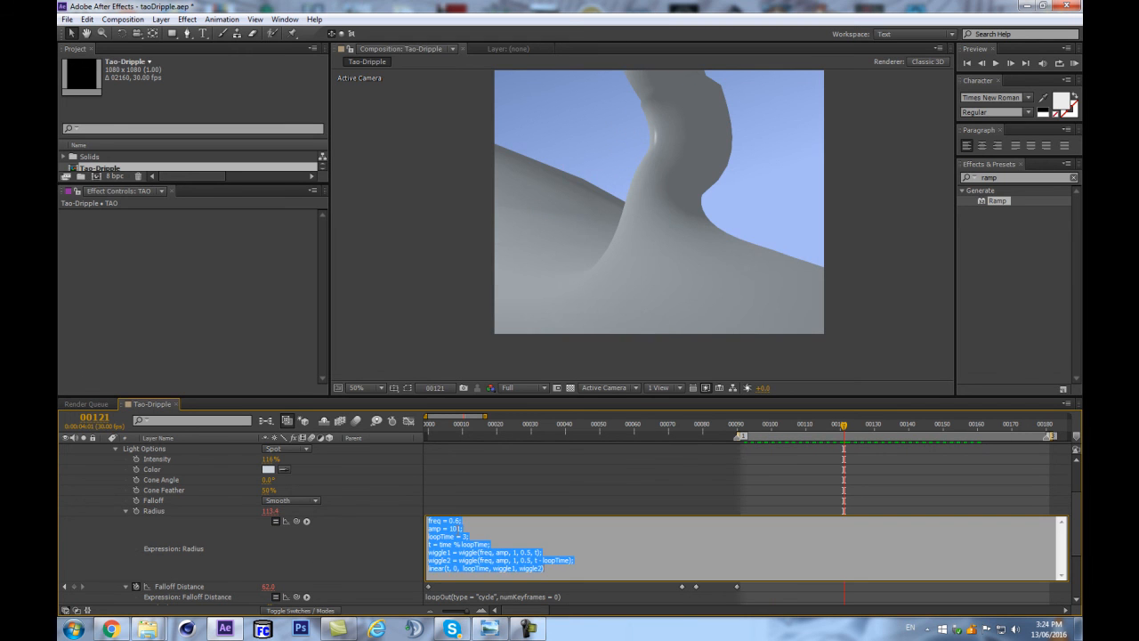
{"action": "left_click", "coordinate": [460, 521]}
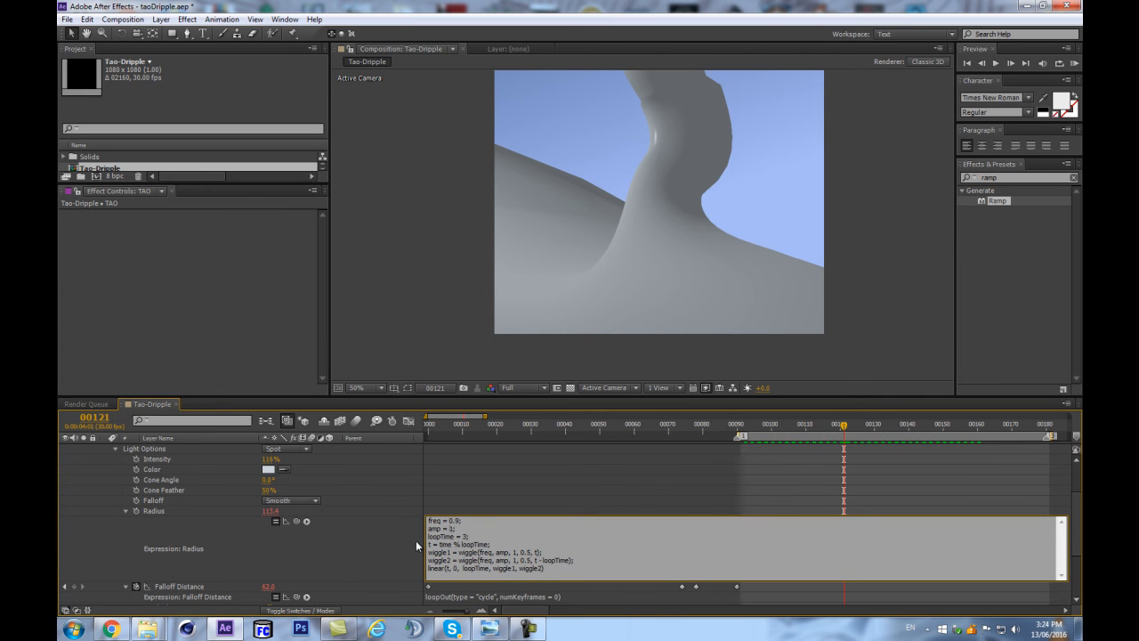
{"action": "type", "text": "6"}
{"action": "left_click", "coordinate": [390, 543]}
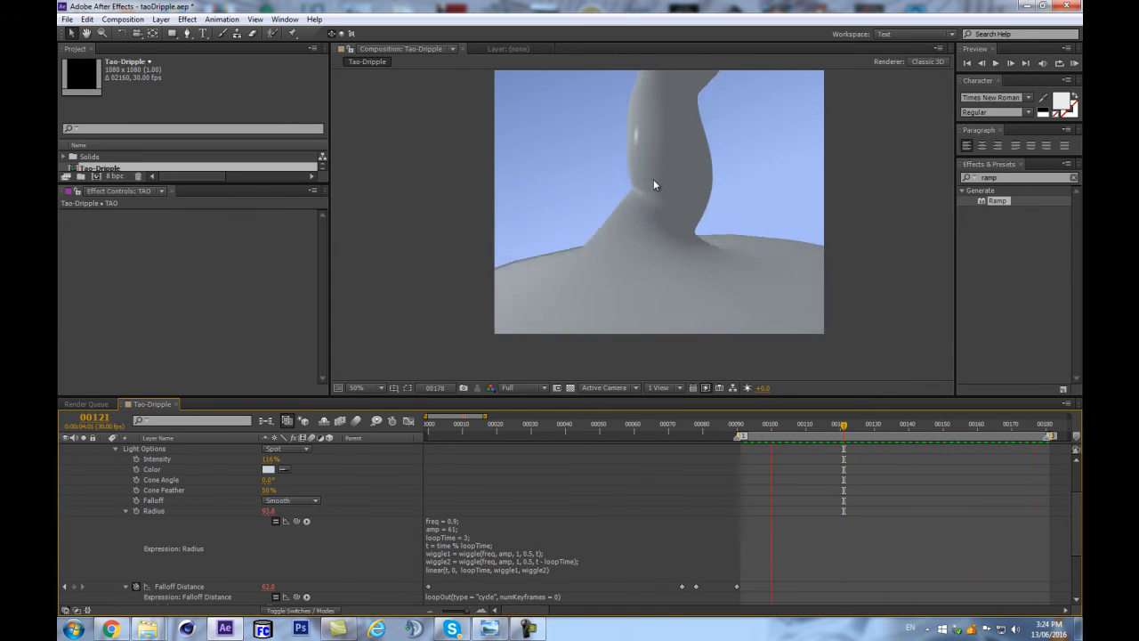
{"action": "key", "text": "space"}
Keyframe the light's Radius at frames 0, 74 and 90.
{"action": "left_click", "coordinate": [408, 422]}
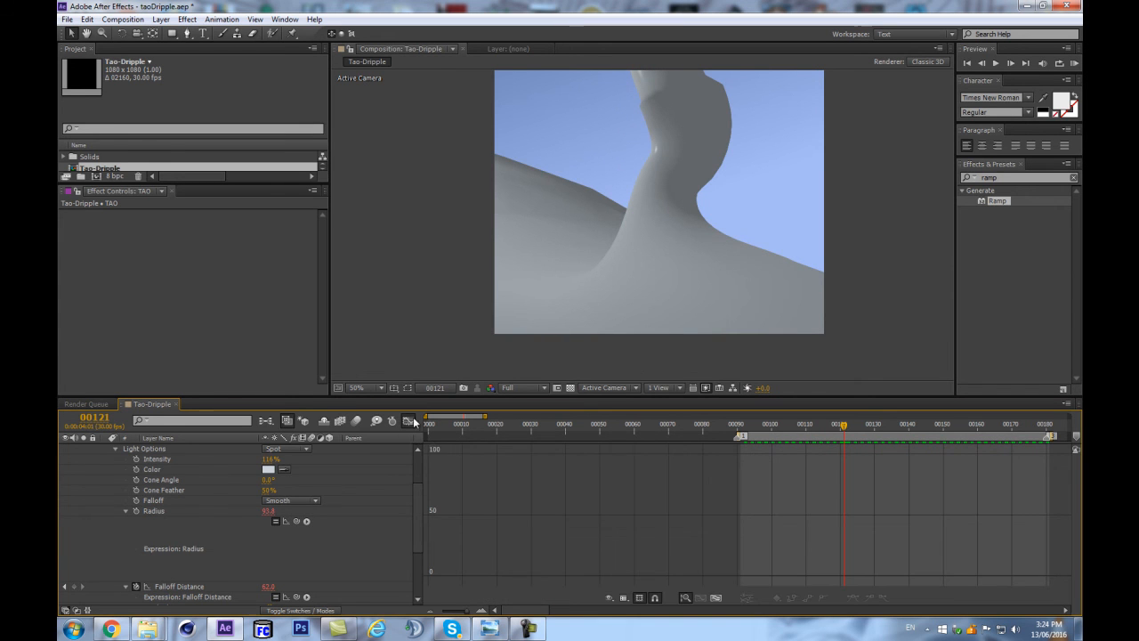
{"action": "left_click", "coordinate": [413, 421]}
{"action": "left_click", "coordinate": [737, 425]}
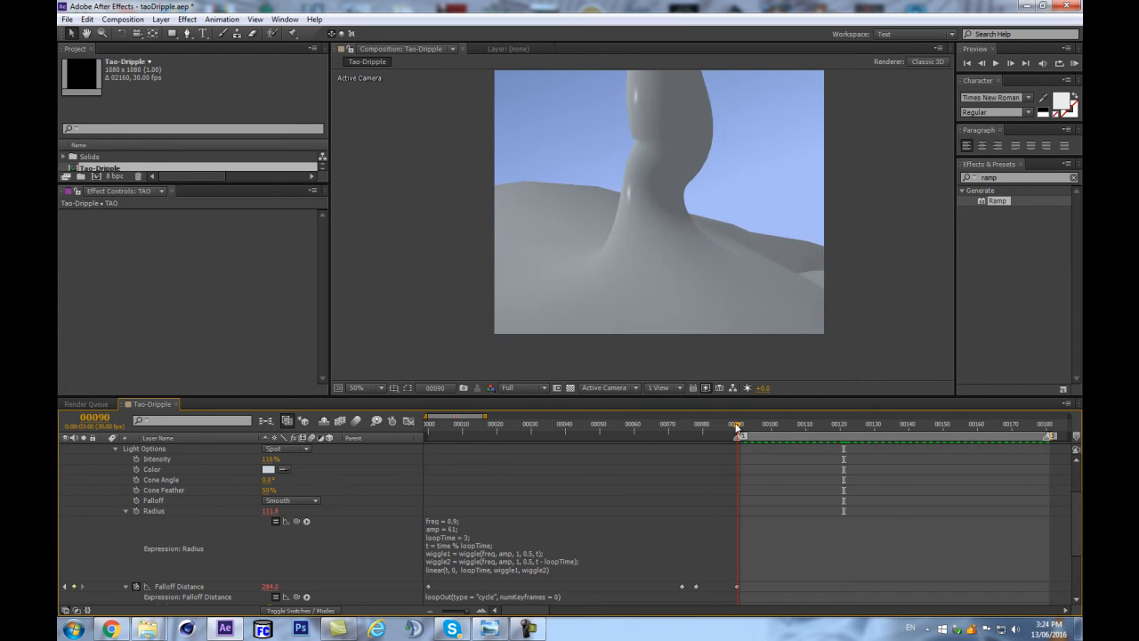
{"action": "left_click", "coordinate": [135, 511]}
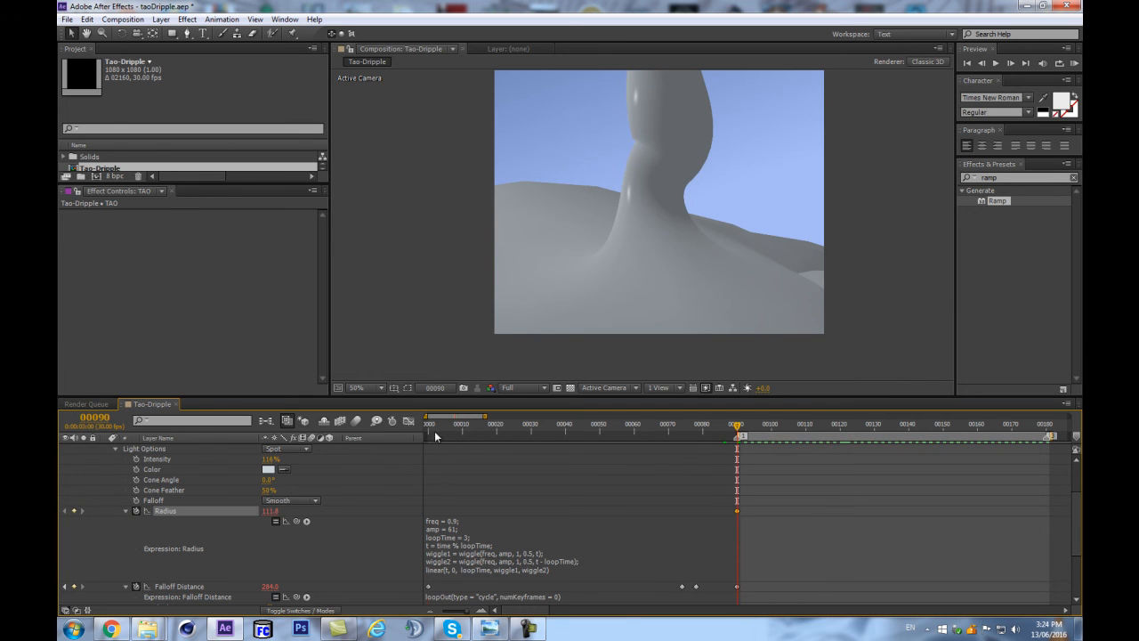
{"action": "left_click_drag", "start_coordinate": [442, 432], "coordinate": [413, 434]}
{"action": "left_click_drag", "start_coordinate": [672, 431], "coordinate": [695, 428]}
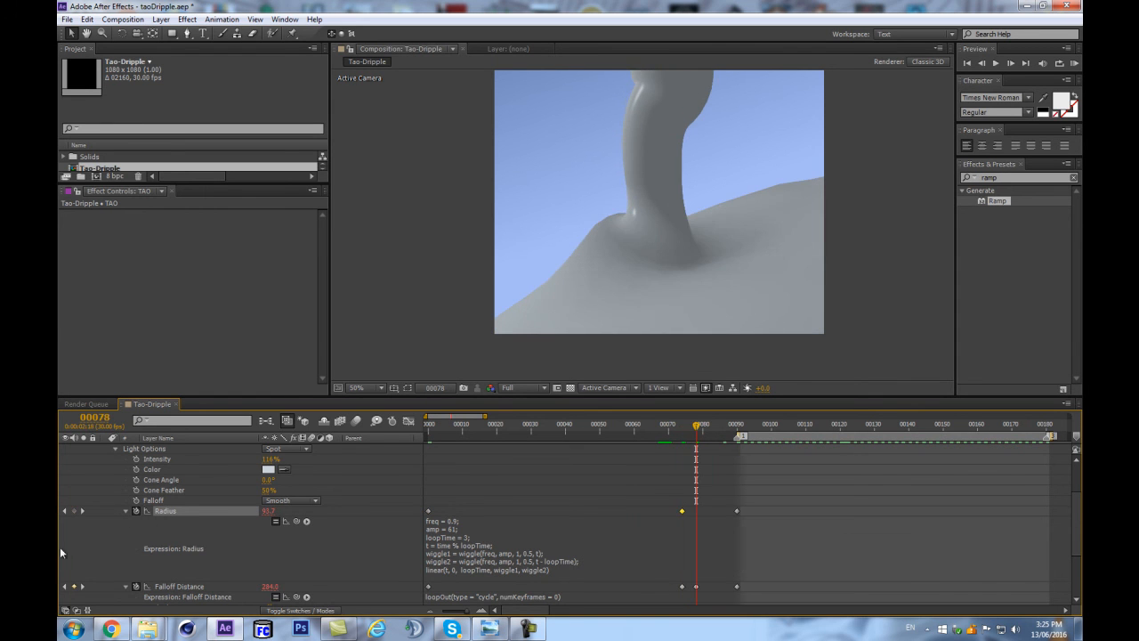
Add a Radius keyframe at frame 70, lower the Radius at frames 0 and 70, and preview the loop.
{"action": "left_click_drag", "start_coordinate": [703, 503], "coordinate": [682, 516]}
{"action": "left_click", "coordinate": [693, 496]}
{"action": "left_click", "coordinate": [668, 428]}
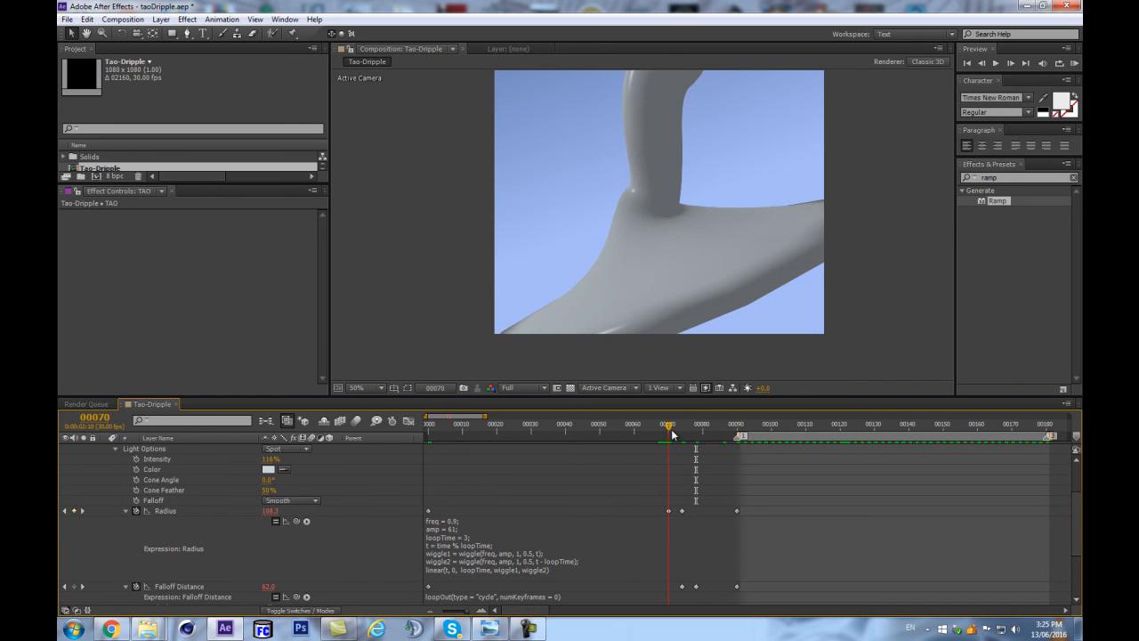
{"action": "left_click_drag", "start_coordinate": [678, 500], "coordinate": [423, 525]}
{"action": "left_click_drag", "start_coordinate": [267, 512], "coordinate": [581, 441]}
{"action": "left_click_drag", "start_coordinate": [719, 429], "coordinate": [754, 427]}
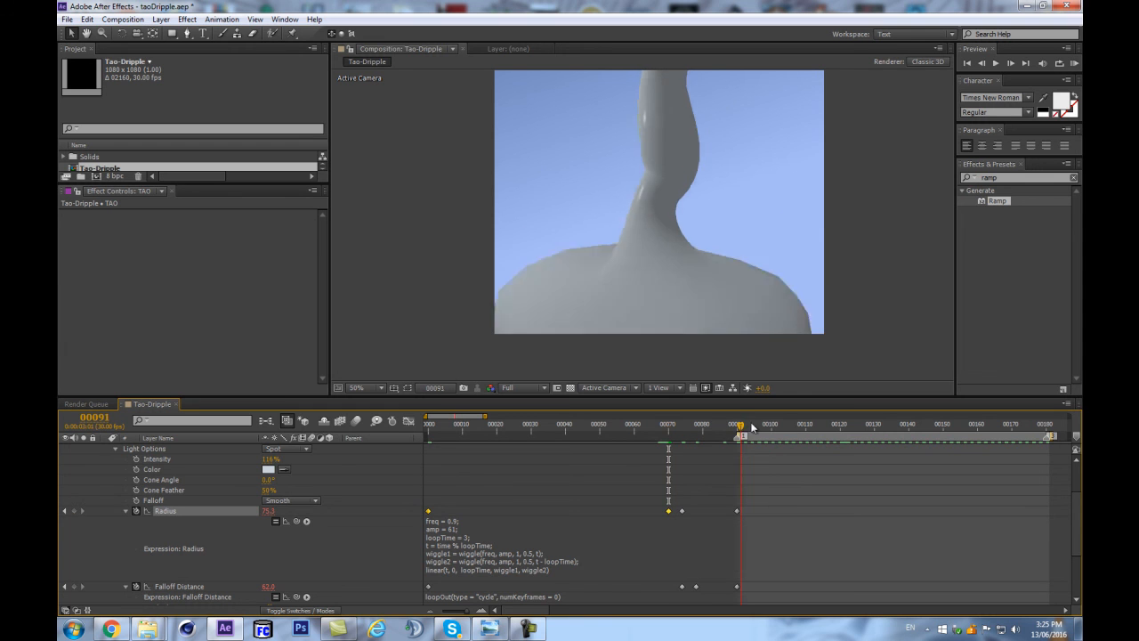
{"action": "left_click", "coordinate": [640, 466]}
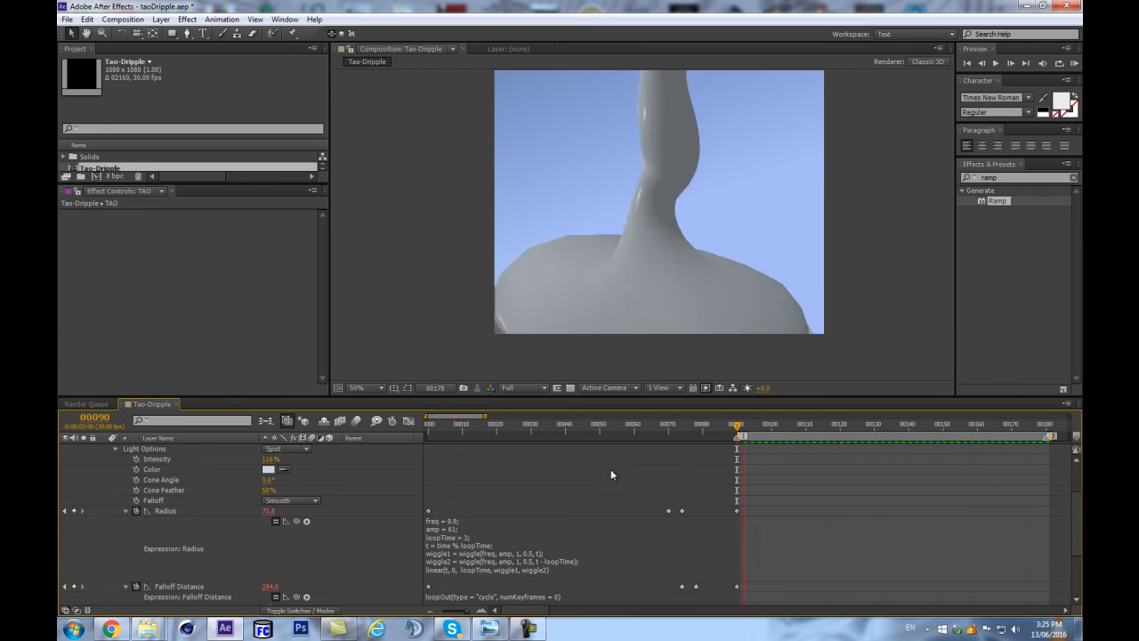
{"action": "key", "text": "space"}
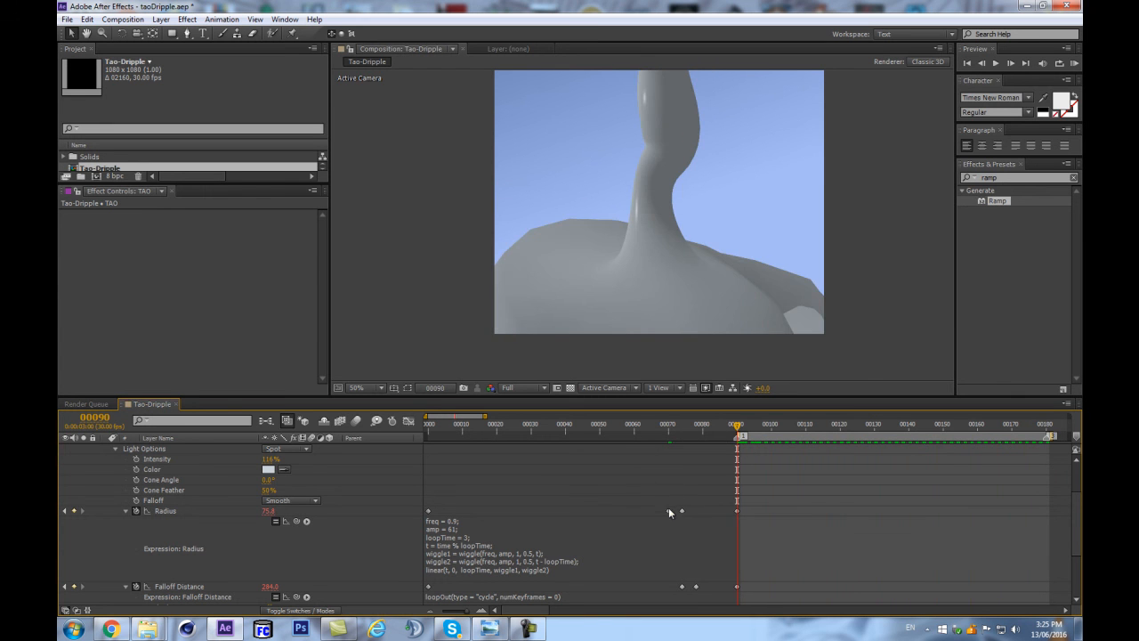
Shift the two middle Radius keyframes to frames 74 and 78.
{"action": "left_click_drag", "start_coordinate": [662, 508], "coordinate": [685, 512]}
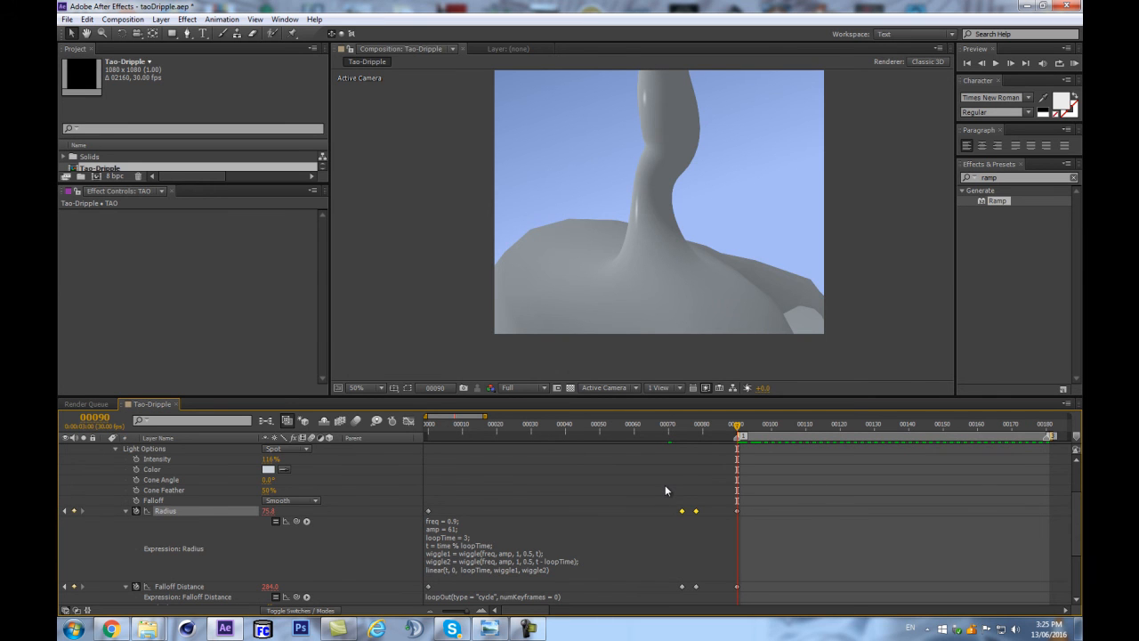
{"action": "key", "text": "F9"}
{"action": "left_click", "coordinate": [631, 483]}
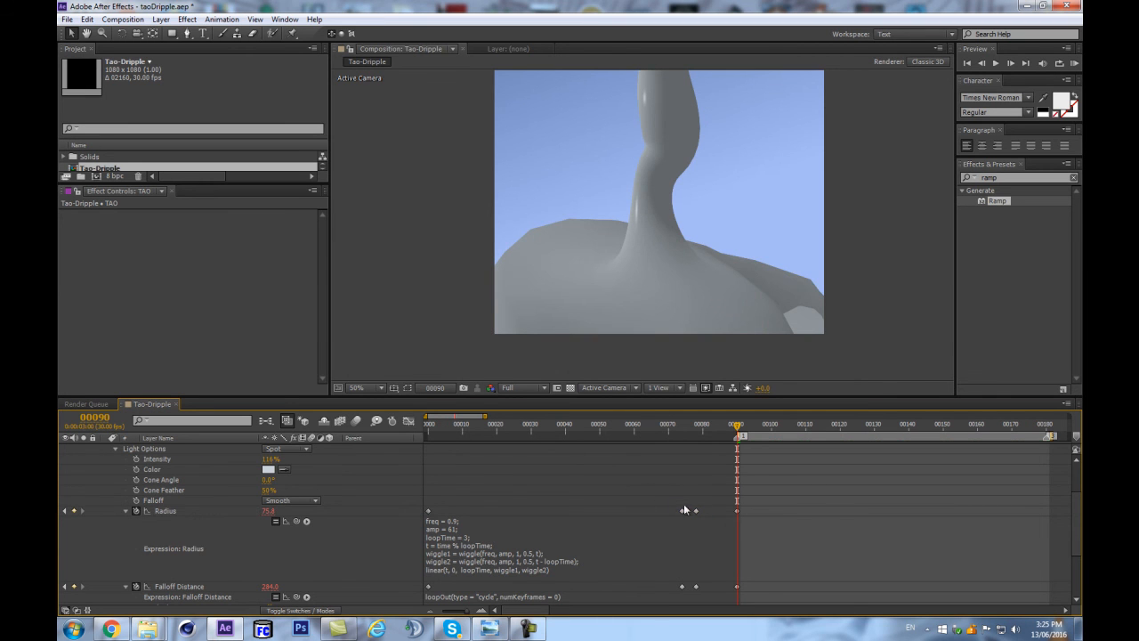
Raise the Radius slightly at frame 78 and preview the loop.
{"action": "left_click", "coordinate": [697, 429]}
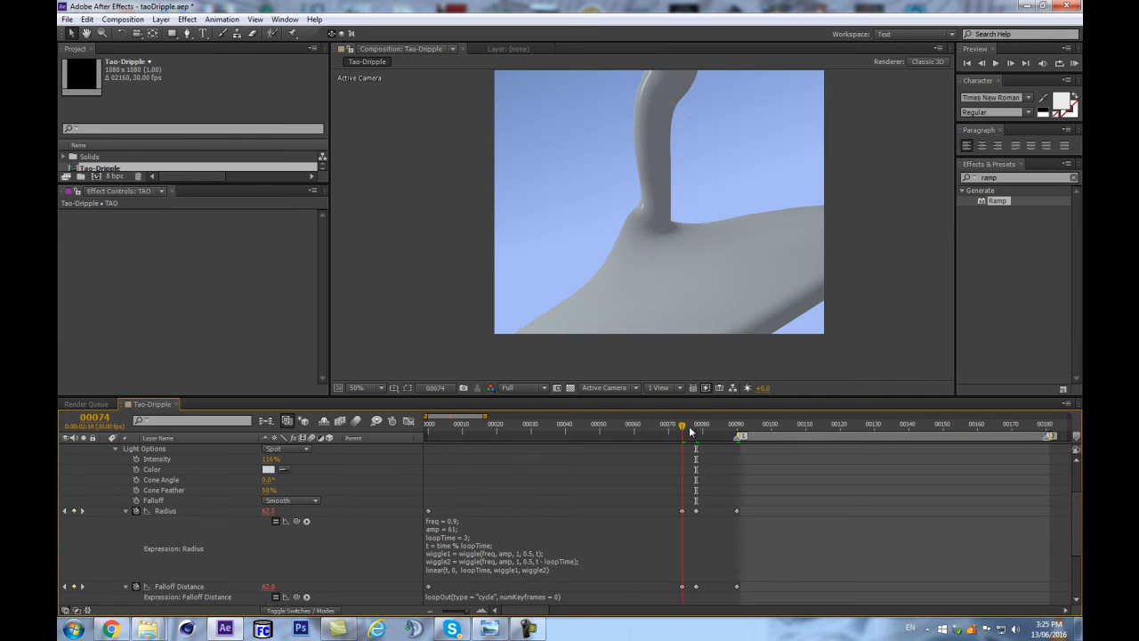
{"action": "mouse_move", "coordinate": [702, 430]}
{"action": "left_mouse_down"}
{"action": "mouse_move", "coordinate": [432, 425]}
{"action": "mouse_move", "coordinate": [768, 426]}
{"action": "mouse_move", "coordinate": [433, 455]}
{"action": "mouse_move", "coordinate": [739, 446]}
{"action": "mouse_move", "coordinate": [679, 449]}
{"action": "mouse_move", "coordinate": [696, 450]}
{"action": "left_mouse_up"}
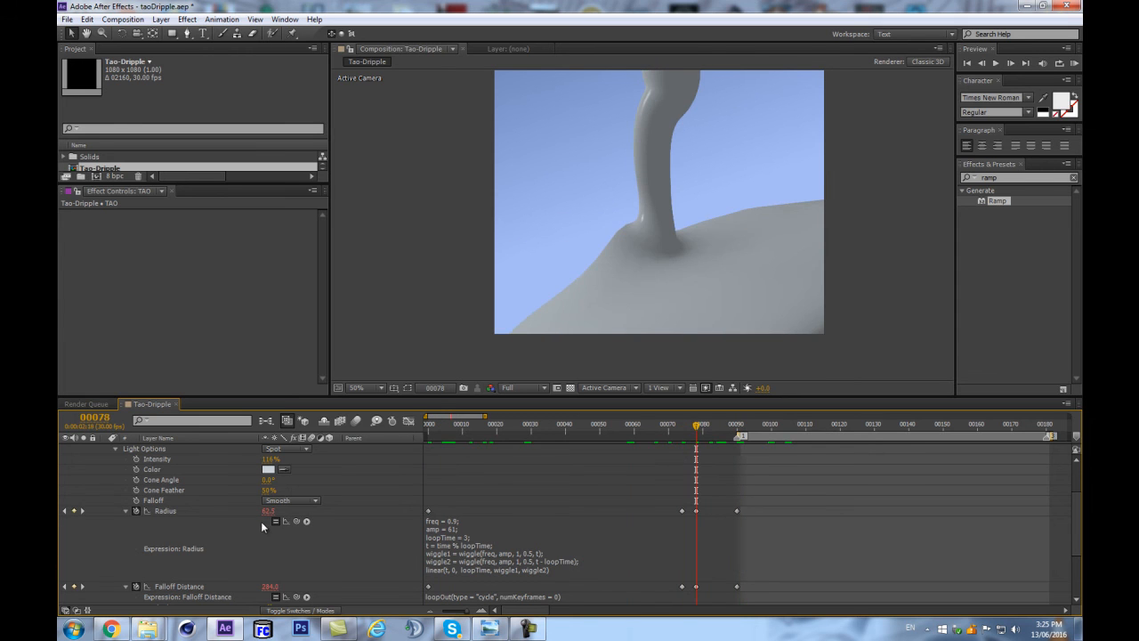
{"action": "left_click_drag", "start_coordinate": [268, 511], "coordinate": [282, 510]}
{"action": "key", "text": "KP_0"}
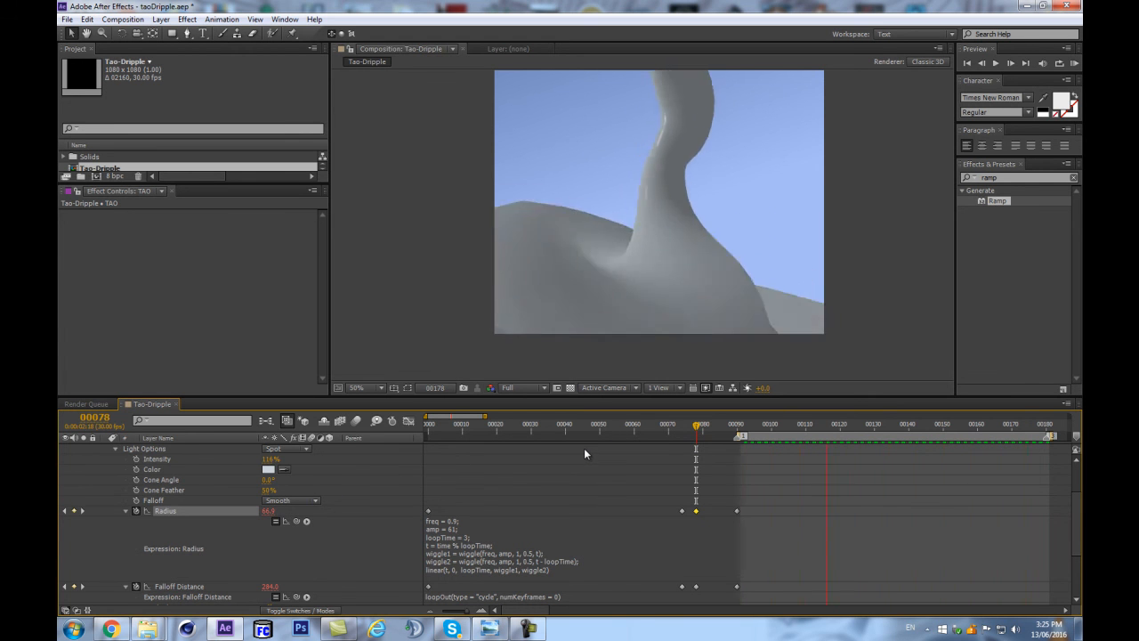
{"action": "key", "text": "space"}
Remove the light's Radius keyframes, disable its wiggle expression, and set a constant Radius of 61.
{"action": "left_click_drag", "start_coordinate": [735, 421], "coordinate": [757, 505]}
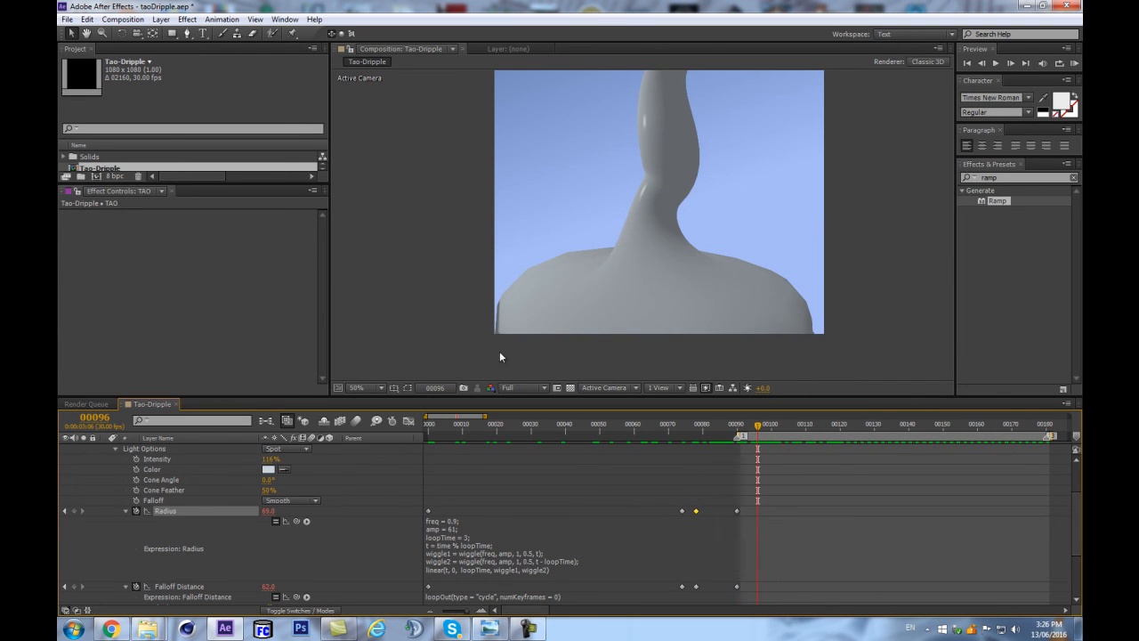
{"action": "left_click_drag", "start_coordinate": [709, 441], "coordinate": [337, 451]}
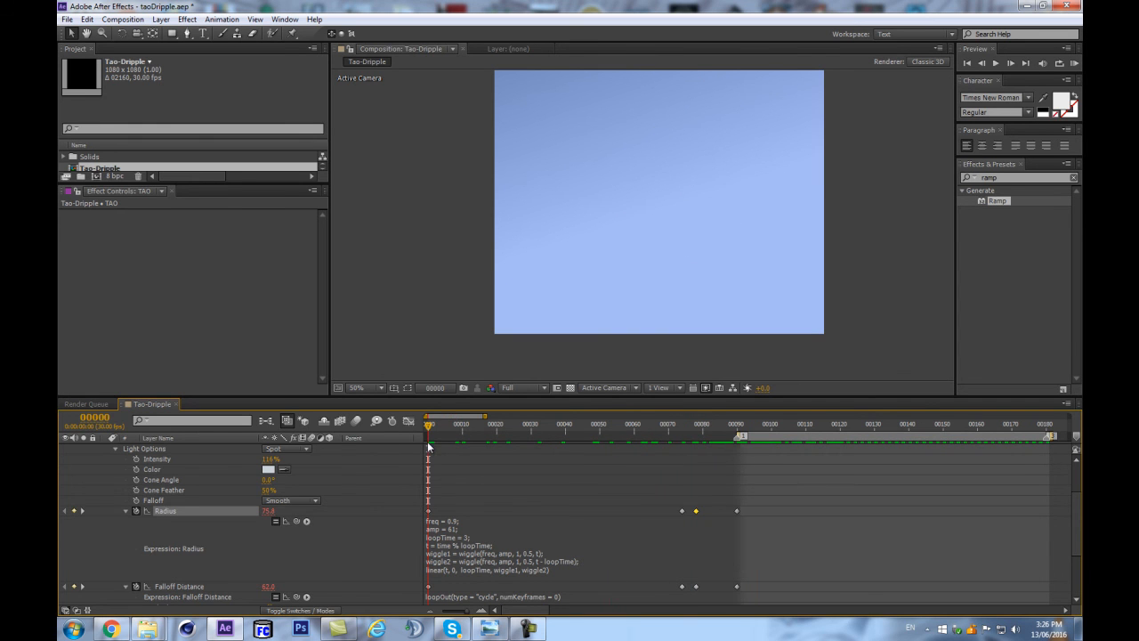
{"action": "left_click", "coordinate": [136, 513]}
{"action": "mouse_move", "coordinate": [783, 422]}
{"action": "left_mouse_down"}
{"action": "mouse_move", "coordinate": [818, 428]}
{"action": "mouse_move", "coordinate": [792, 436]}
{"action": "left_mouse_up"}
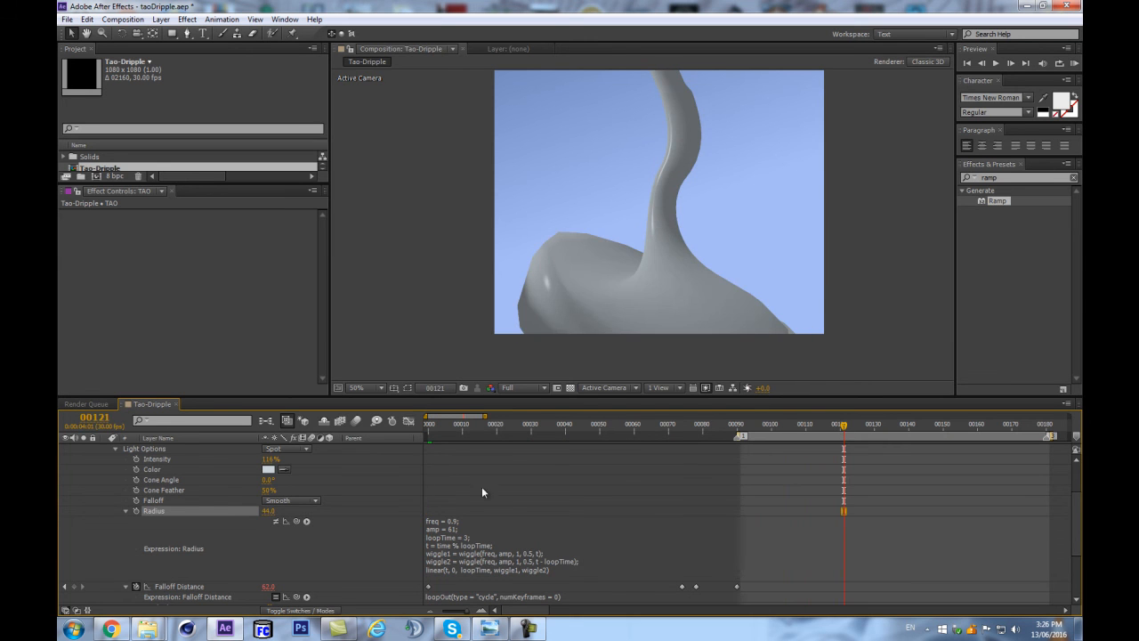
{"action": "left_click_drag", "start_coordinate": [276, 511], "coordinate": [281, 511]}
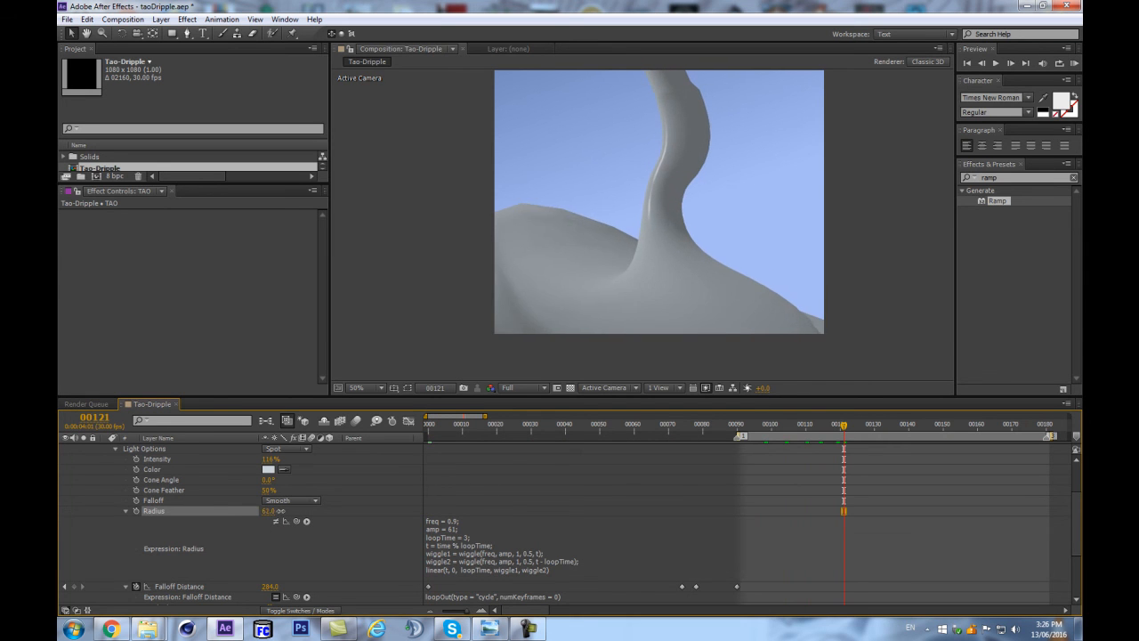
{"action": "left_click", "coordinate": [591, 491]}
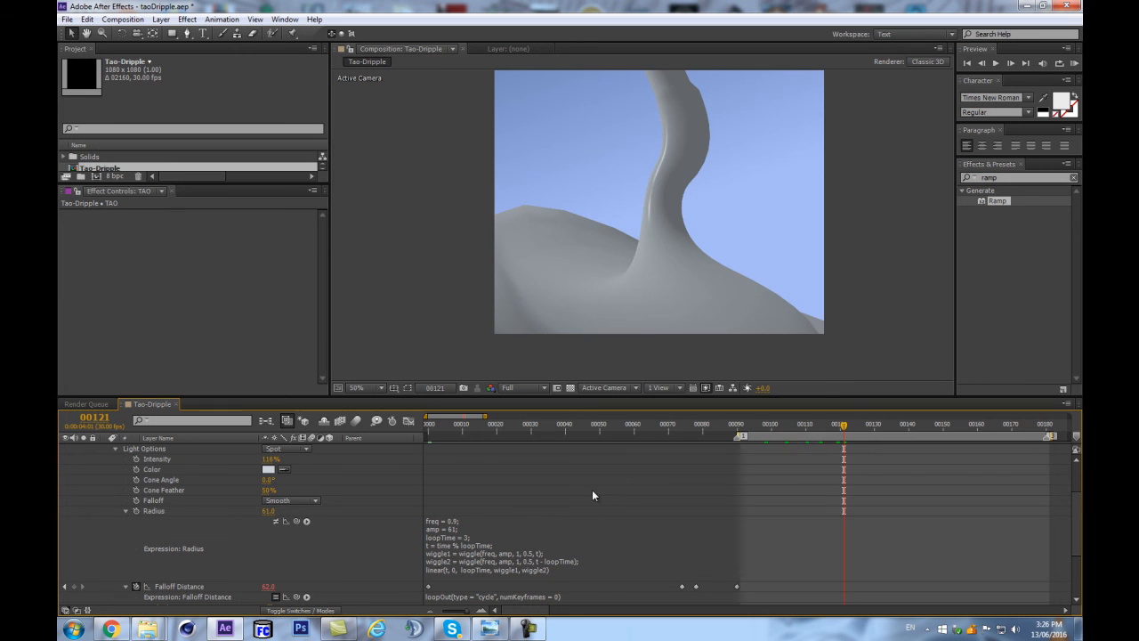
{"action": "key", "text": "space"}
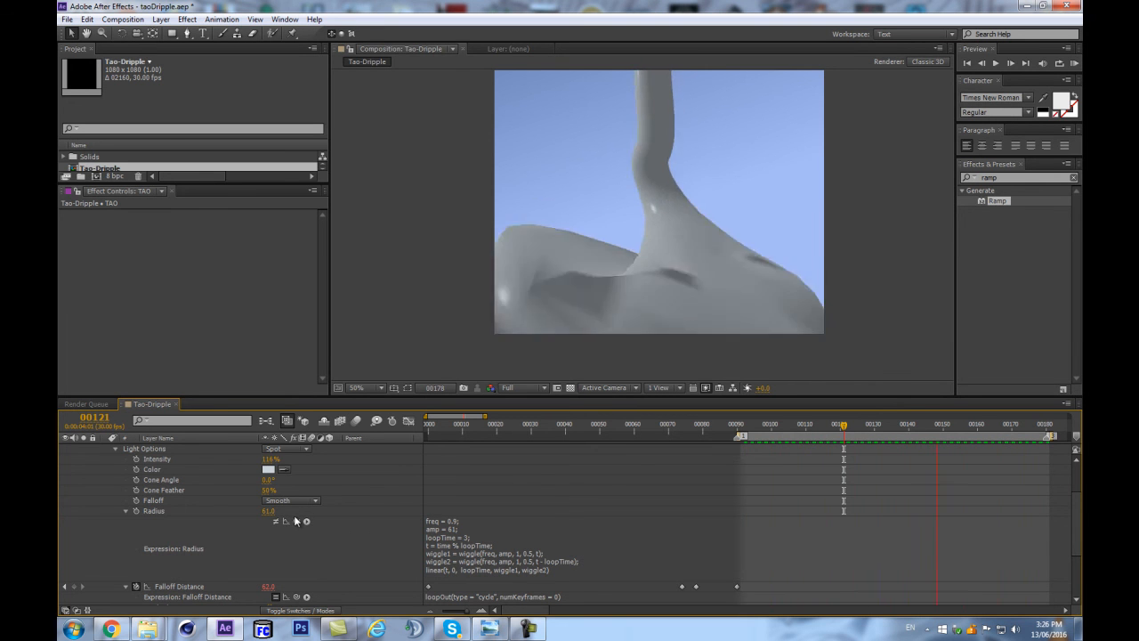
{"action": "key", "text": "space"}
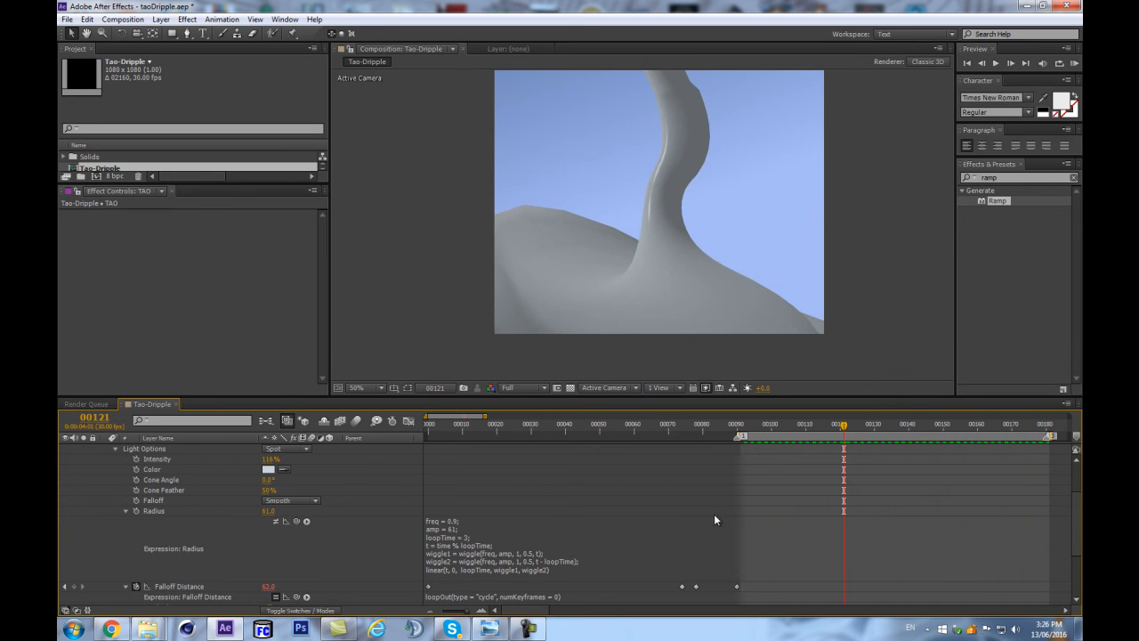
Lower the TAO layer's OAS Size at its keyframes on frames 0 and 49, and preview the loop.
{"action": "scroll", "coordinate": [716, 516], "scroll_direction": "down", "scroll_amount": 1}
{"action": "scroll", "coordinate": [359, 569], "scroll_direction": "down", "scroll_amount": 2}
{"action": "left_click", "coordinate": [170, 536]}
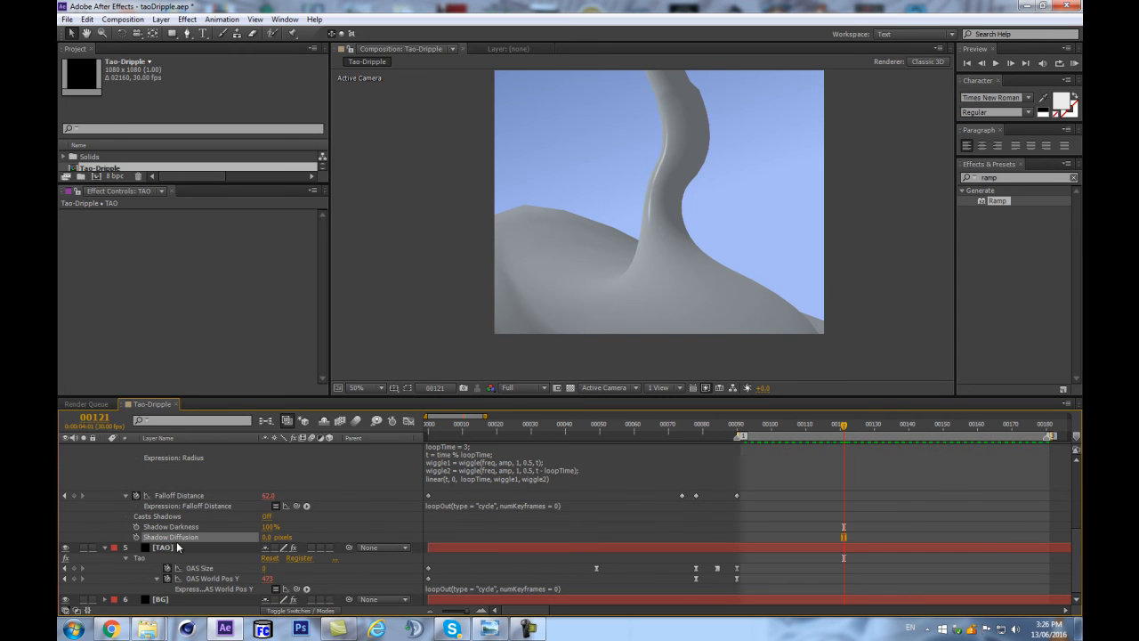
{"action": "left_click", "coordinate": [698, 434]}
{"action": "left_click_drag", "start_coordinate": [685, 438], "coordinate": [513, 436]}
{"action": "left_click_drag", "start_coordinate": [452, 466], "coordinate": [408, 472]}
{"action": "left_click_drag", "start_coordinate": [628, 557], "coordinate": [377, 571]}
{"action": "left_click_drag", "start_coordinate": [270, 569], "coordinate": [264, 569]}
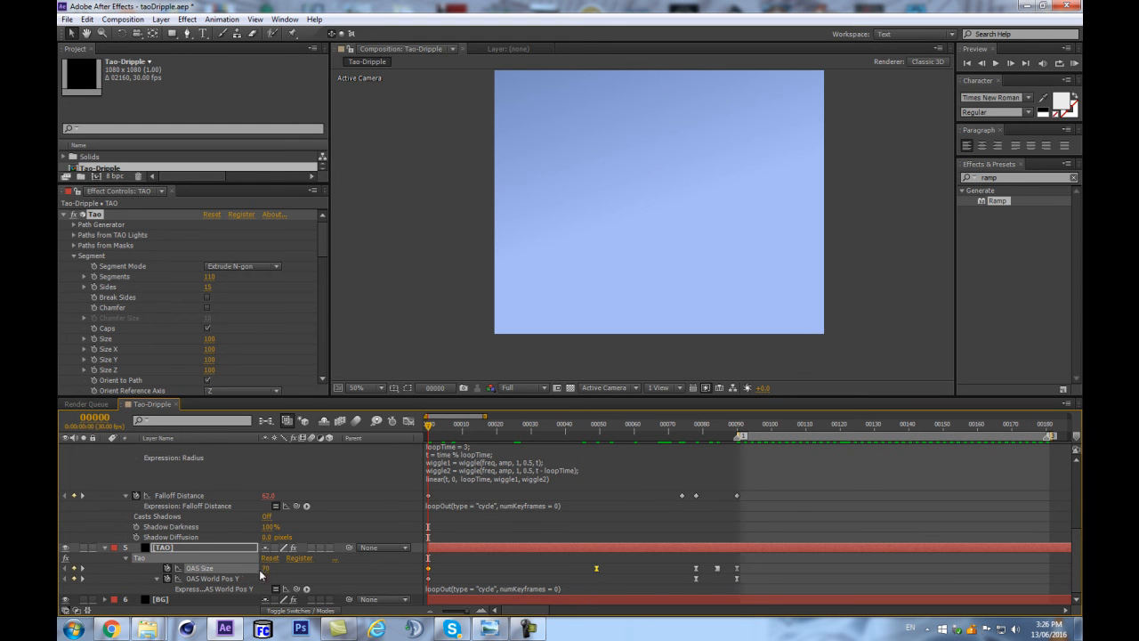
{"action": "left_click_drag", "start_coordinate": [663, 439], "coordinate": [900, 460]}
{"action": "key", "text": "shift+KP_0"}
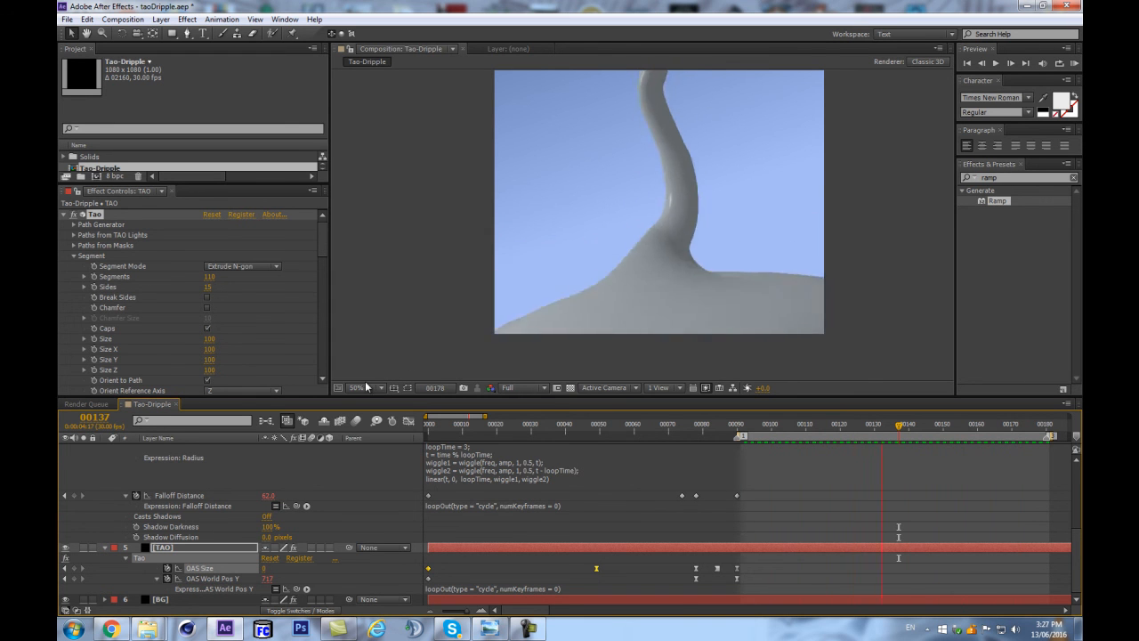
{"action": "key", "text": "space"}
Set OAS World Pos Y to 2910 at frame 90 and preview the loop.
{"action": "left_click_drag", "start_coordinate": [827, 430], "coordinate": [950, 426]}
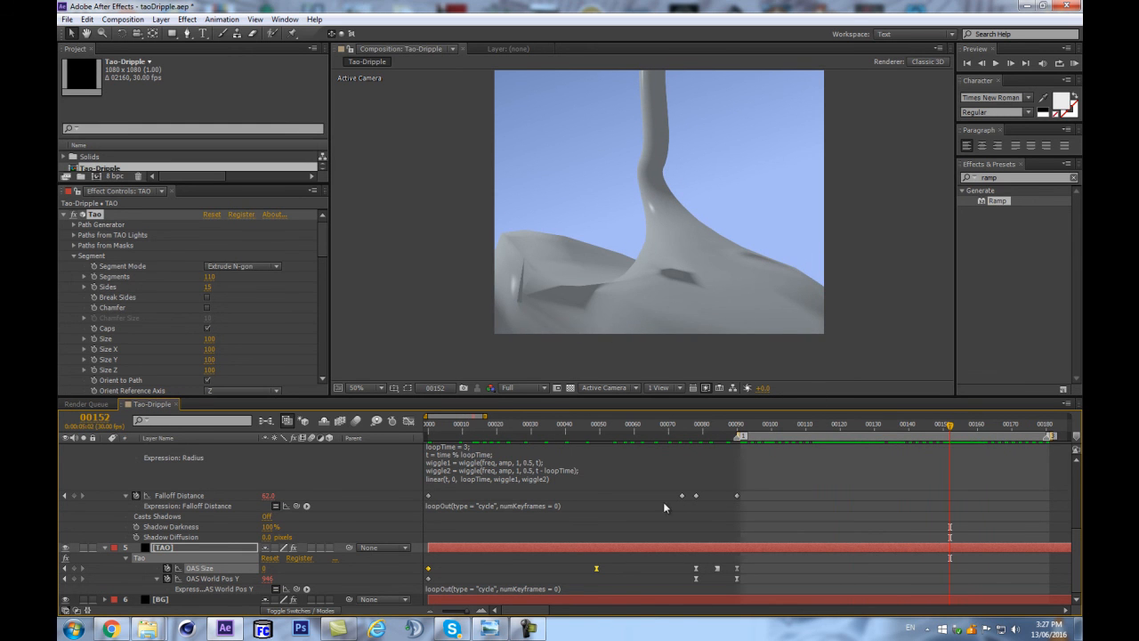
{"action": "left_click", "coordinate": [735, 434]}
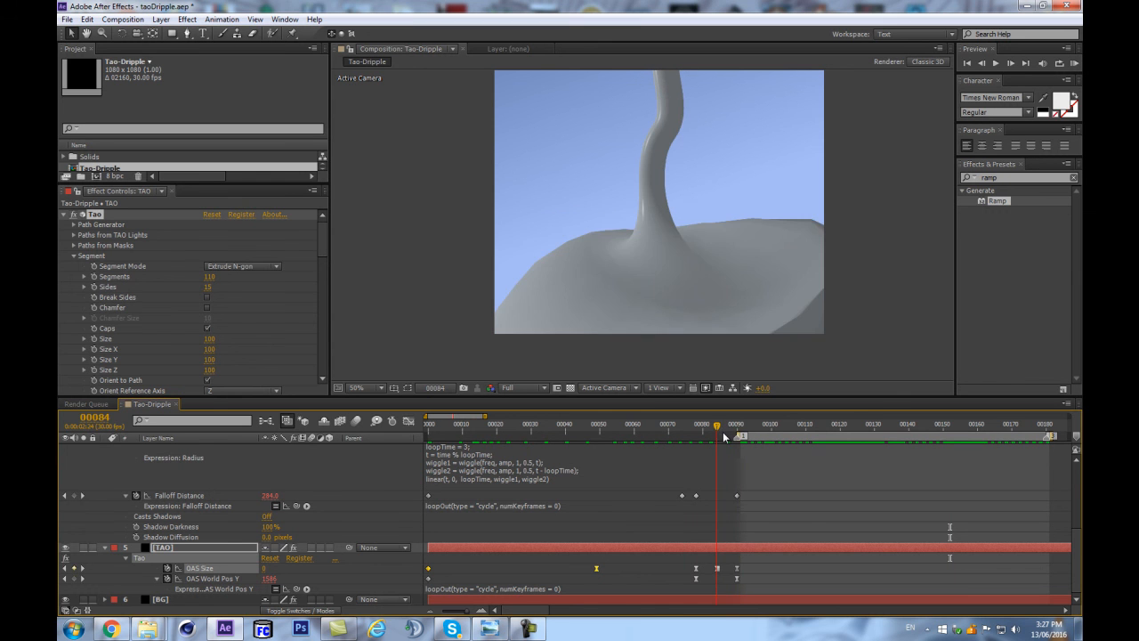
{"action": "left_click_drag", "start_coordinate": [269, 578], "coordinate": [303, 579]}
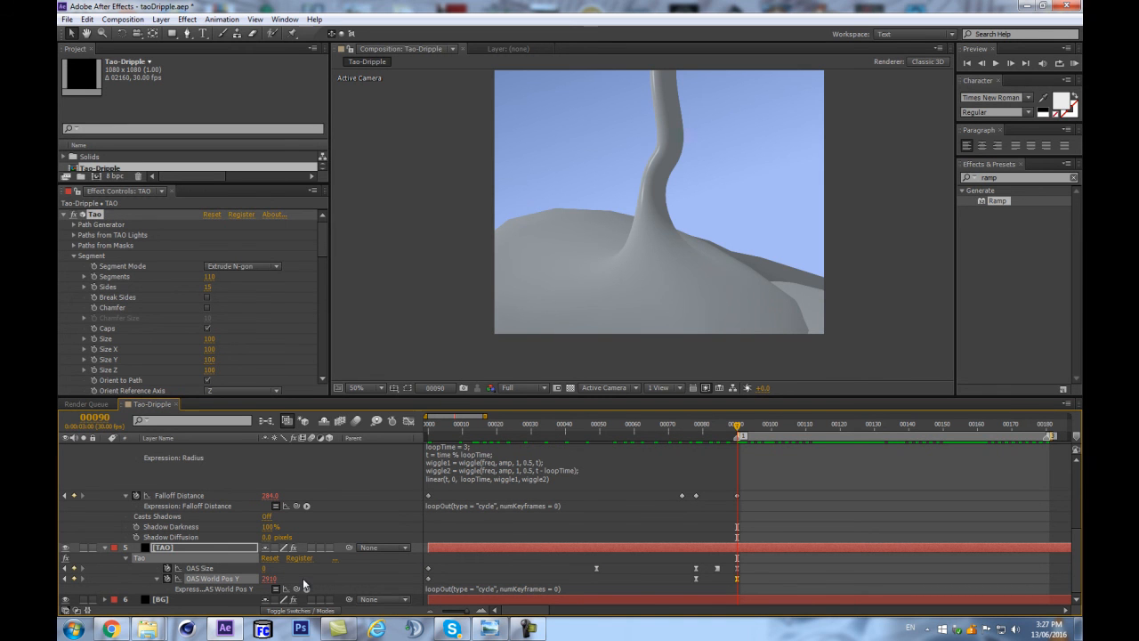
{"action": "key", "text": "space"}
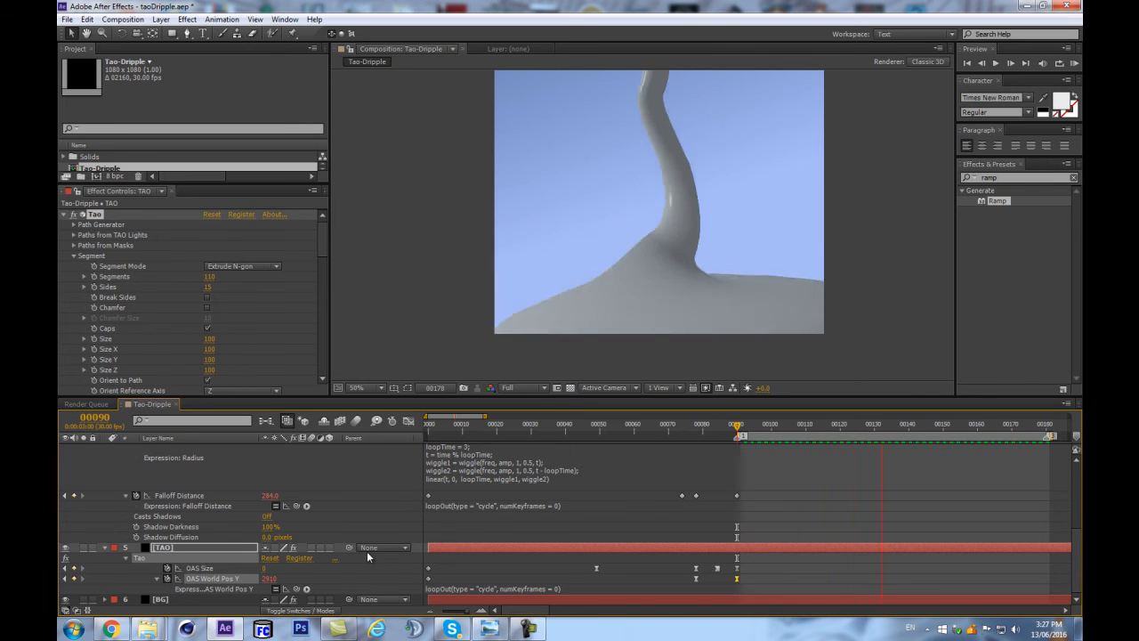
Set OAS World Pos Y to 1030 at frame 78 and to 9710 at frame 90.
{"action": "left_click", "coordinate": [695, 435]}
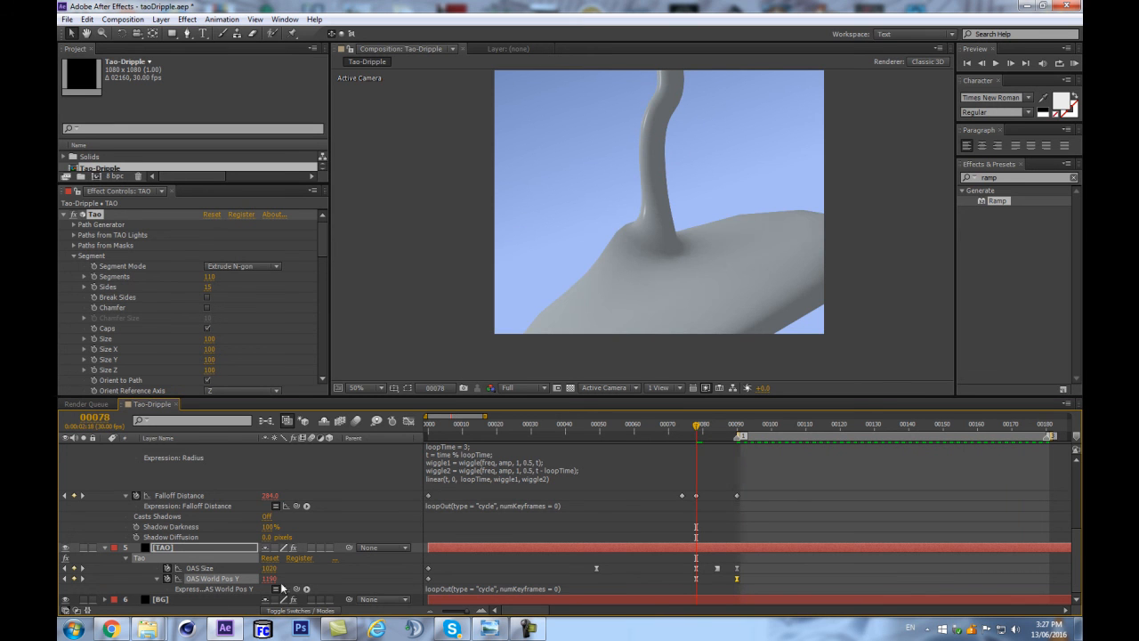
{"action": "left_click_drag", "start_coordinate": [264, 583], "coordinate": [264, 582]}
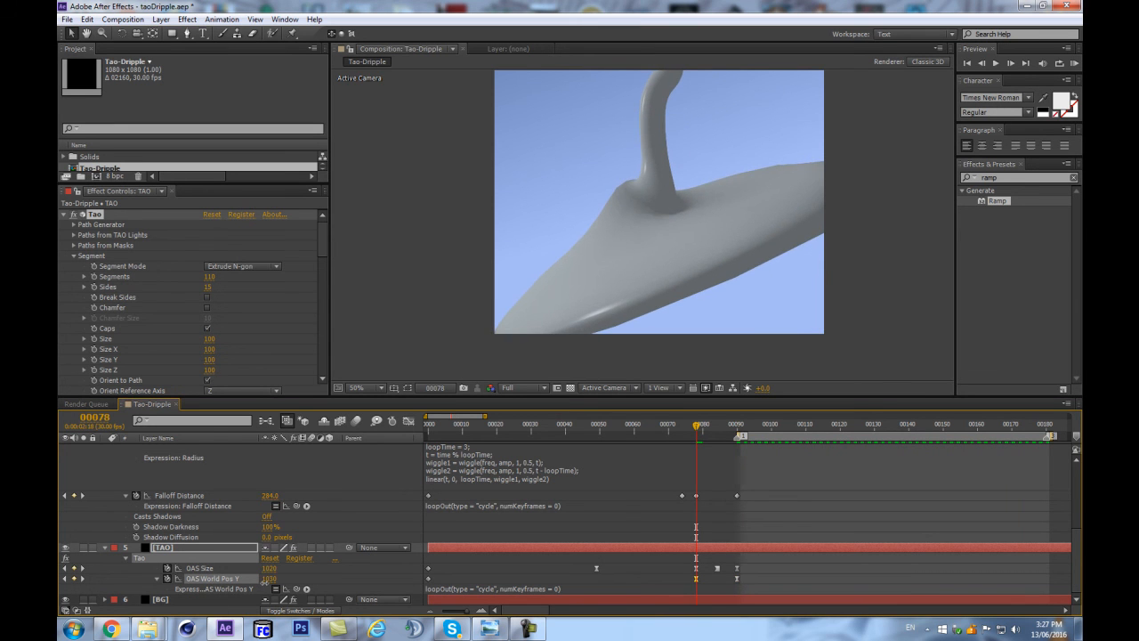
{"action": "left_click", "coordinate": [736, 427]}
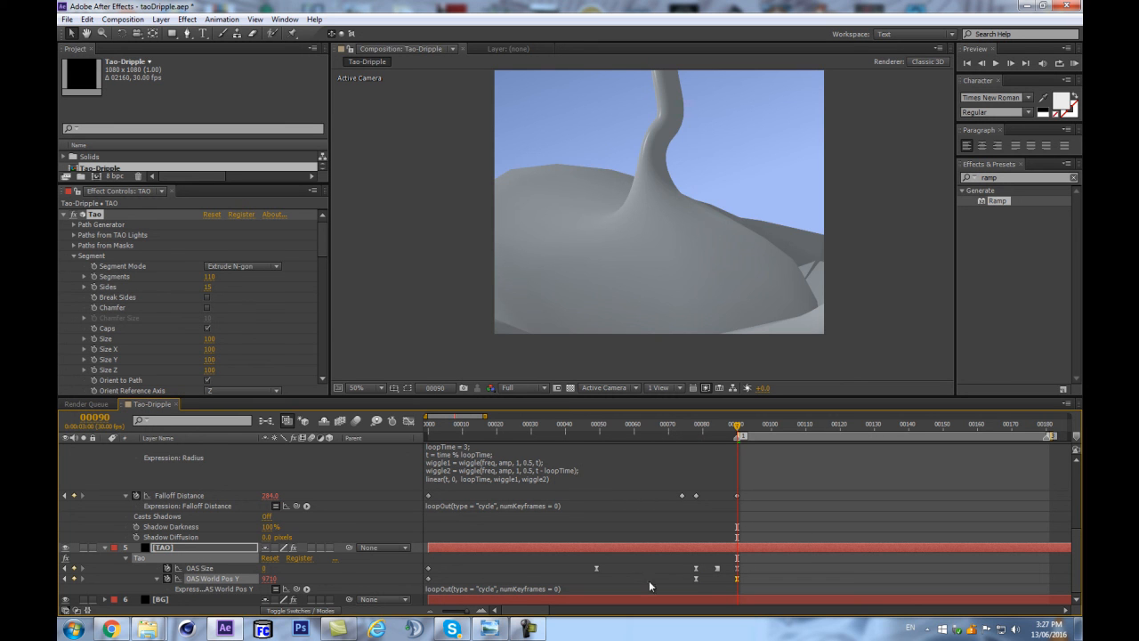
Move the OAS World Pos Y keyframe from frame 78 to frame 73 and preview the loop.
{"action": "left_click_drag", "start_coordinate": [694, 578], "coordinate": [678, 581]}
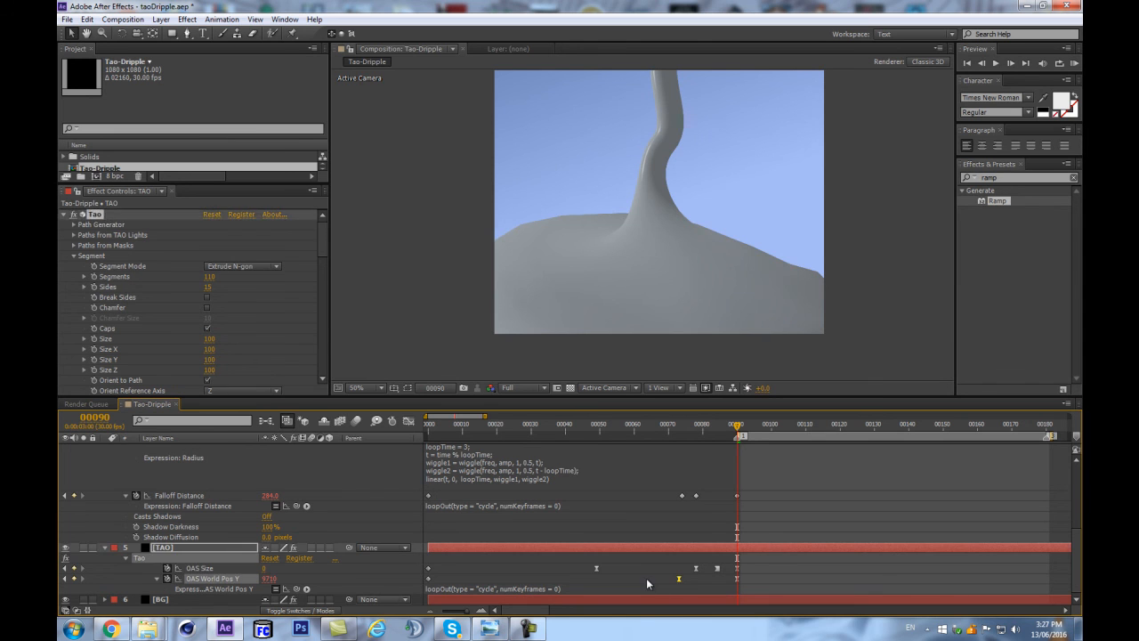
{"action": "left_click", "coordinate": [646, 578]}
{"action": "key", "text": "space"}
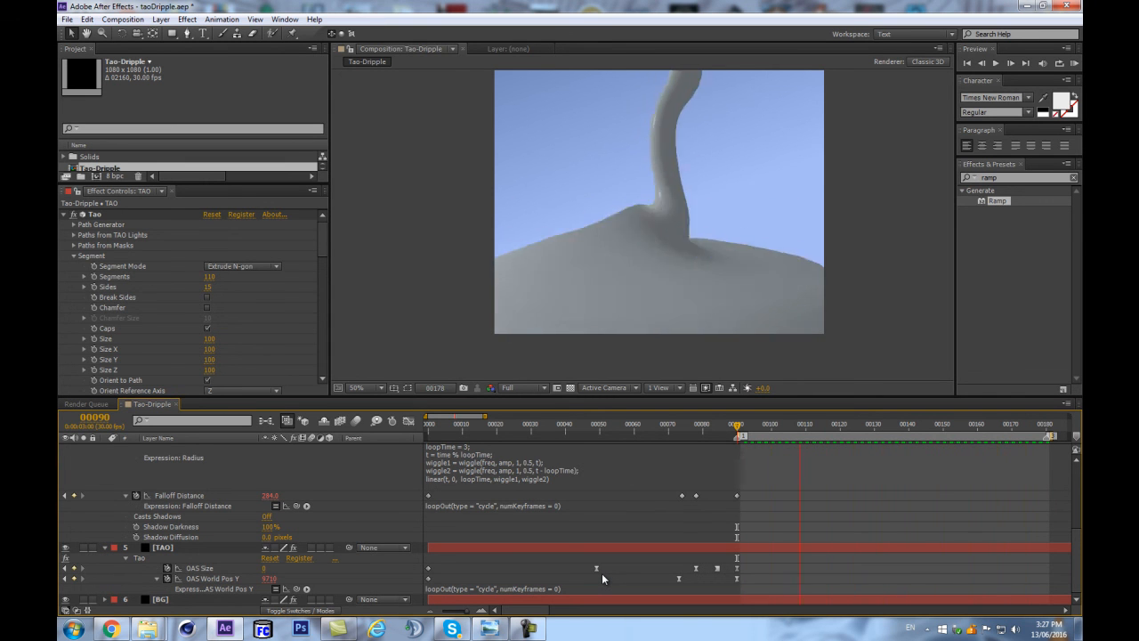
{"action": "key", "text": "space"}
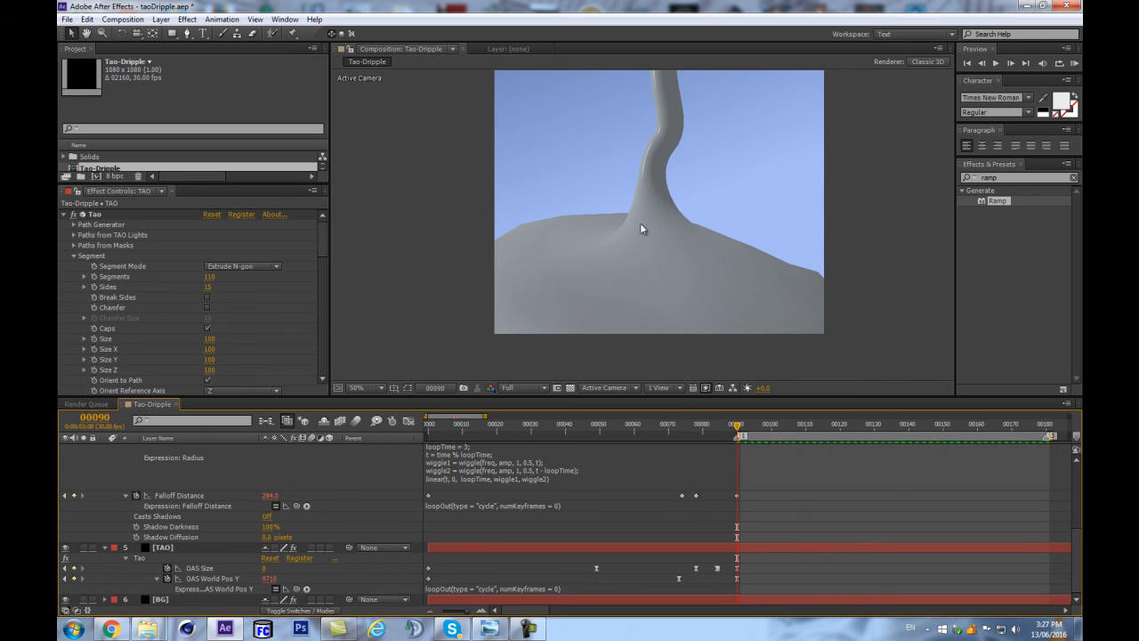
Nudge the camera framing slightly and collapse the properties of all layers in the timeline.
{"action": "left_click", "coordinate": [643, 194]}
{"action": "left_click", "coordinate": [153, 547]}
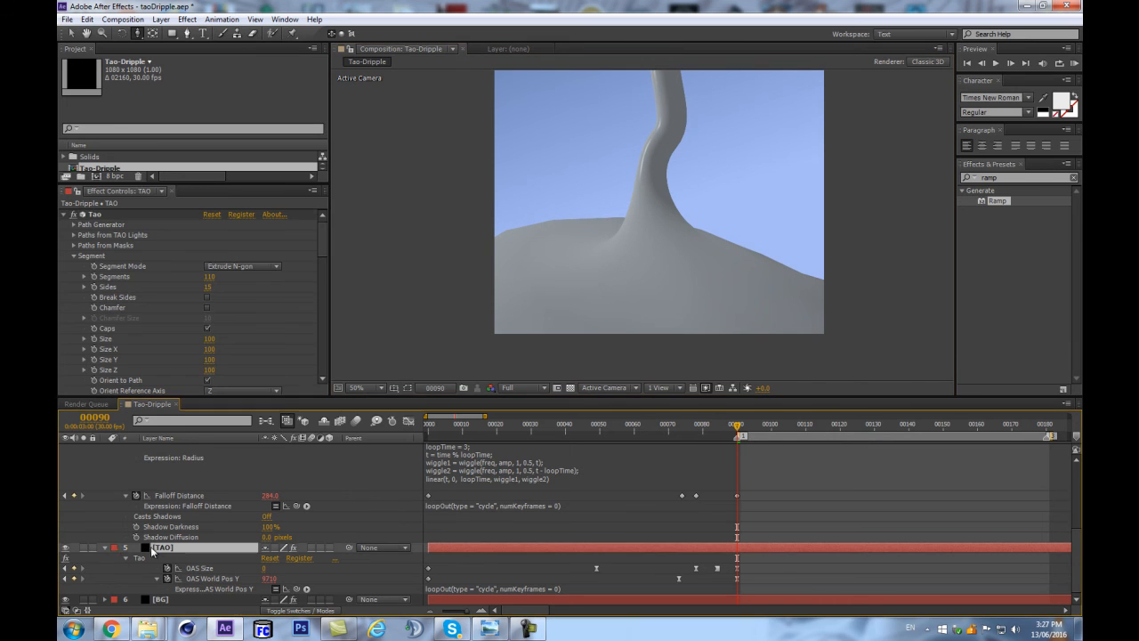
{"action": "left_click", "coordinate": [109, 550]}
{"action": "key", "text": "ctrl+a"}
{"action": "left_click", "coordinate": [104, 548]}
{"action": "left_click", "coordinate": [163, 577]}
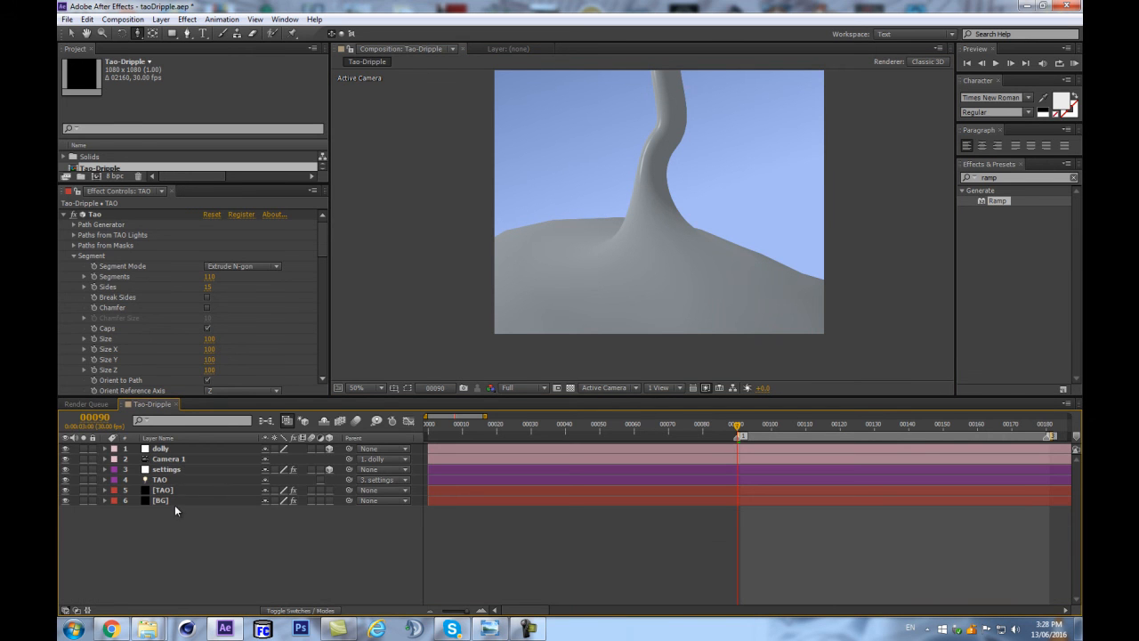
Enlarge the effect settings area for the black TAO solid layer and collapse its Rendering group.
{"action": "left_click", "coordinate": [182, 489]}
{"action": "scroll", "coordinate": [318, 319], "scroll_direction": "down", "scroll_amount": 10}
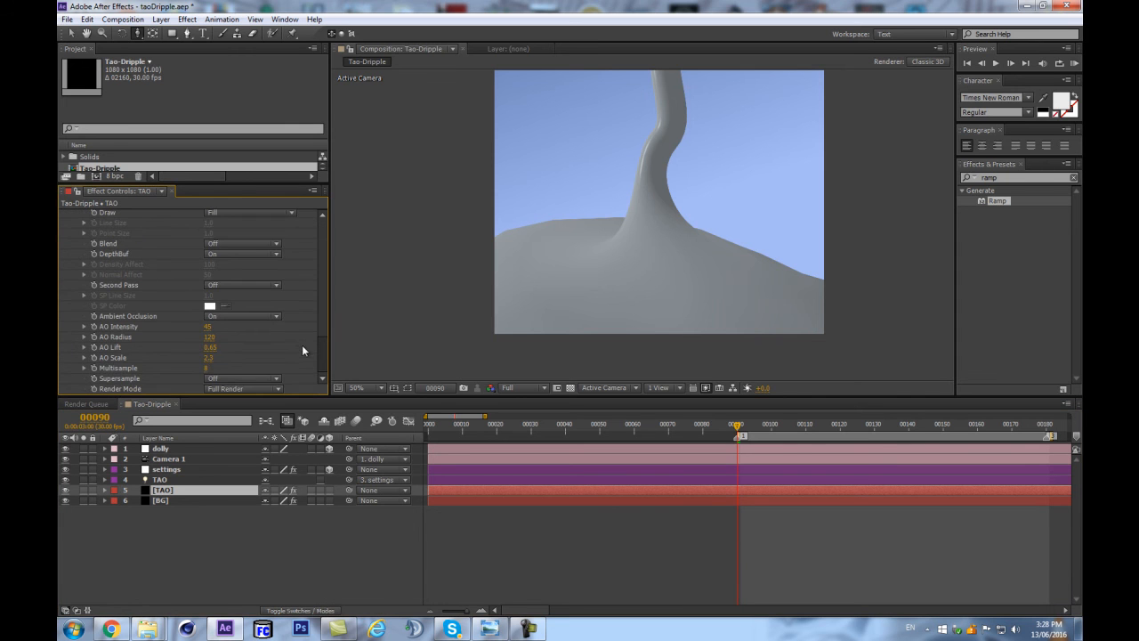
{"action": "left_click_drag", "start_coordinate": [205, 397], "coordinate": [203, 482]}
{"action": "scroll", "coordinate": [172, 340], "scroll_direction": "up", "scroll_amount": 1}
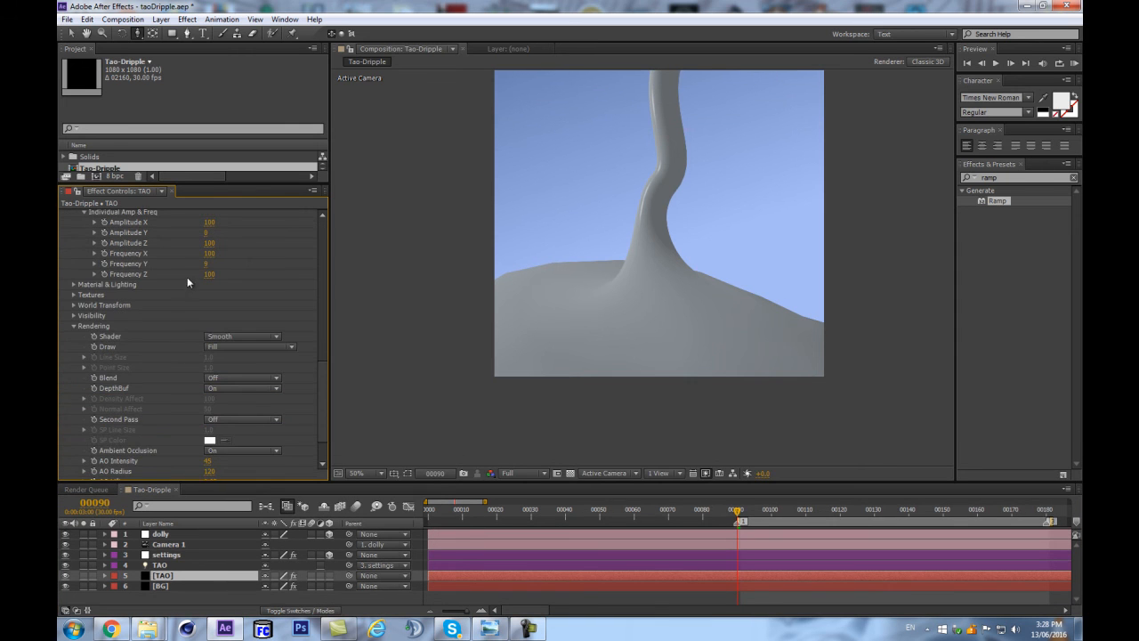
{"action": "left_click", "coordinate": [73, 326]}
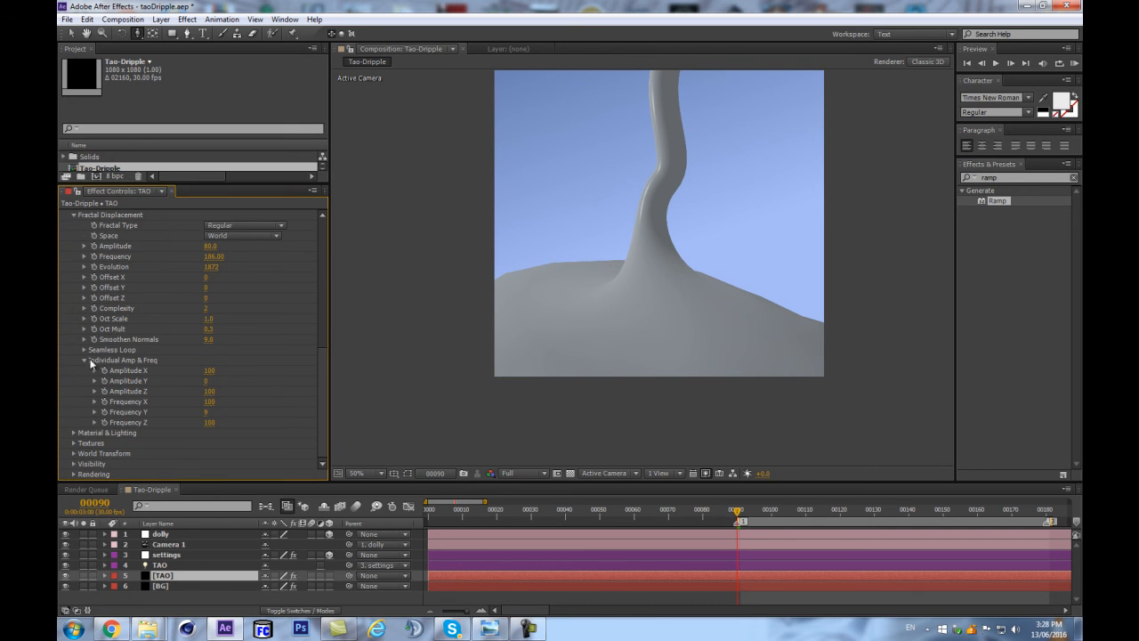
Set the Built-in Environment to Sunset Field in Tao's Image Based Lighting settings.
{"action": "left_click", "coordinate": [73, 433]}
{"action": "scroll", "coordinate": [96, 450], "scroll_direction": "down", "scroll_amount": 2}
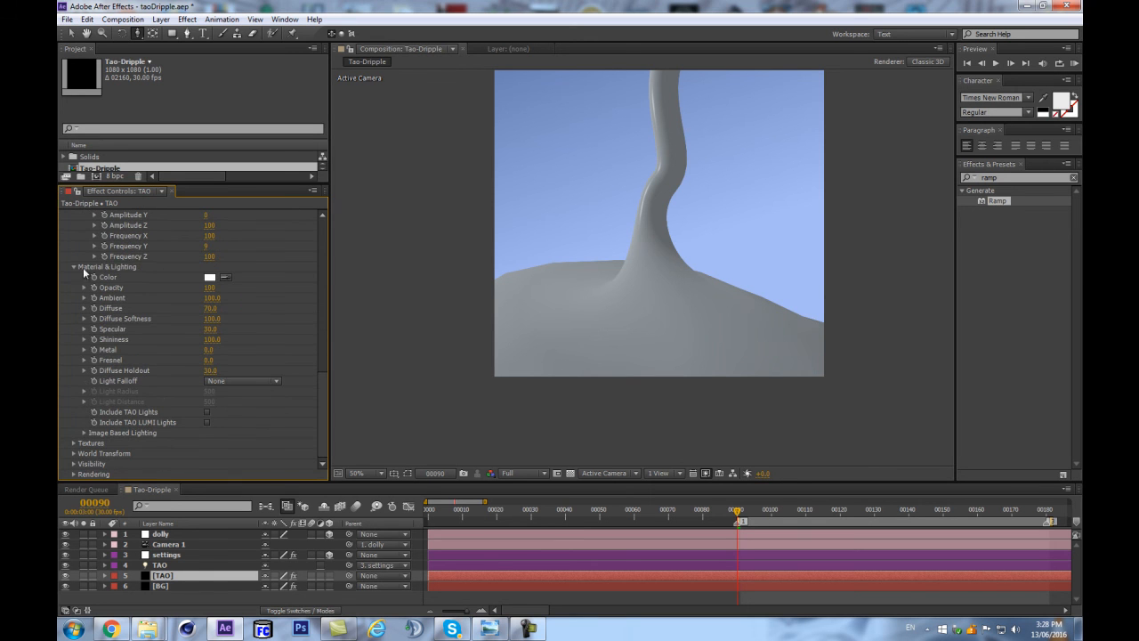
{"action": "left_click", "coordinate": [83, 434]}
{"action": "scroll", "coordinate": [82, 437], "scroll_direction": "down", "scroll_amount": 2}
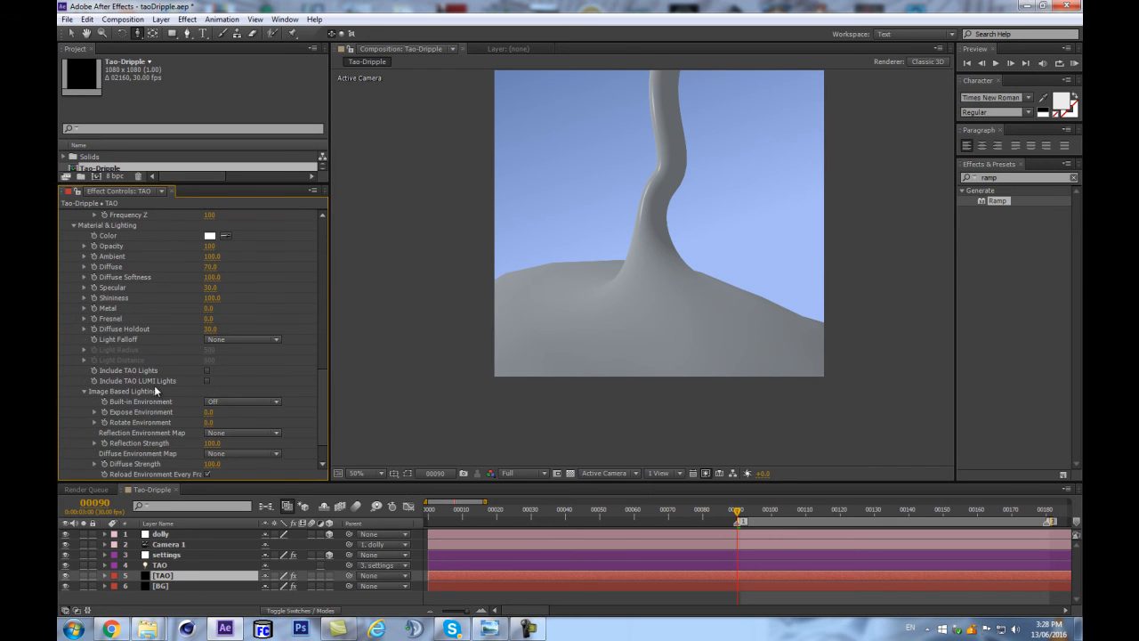
{"action": "scroll", "coordinate": [179, 411], "scroll_direction": "down", "scroll_amount": 2}
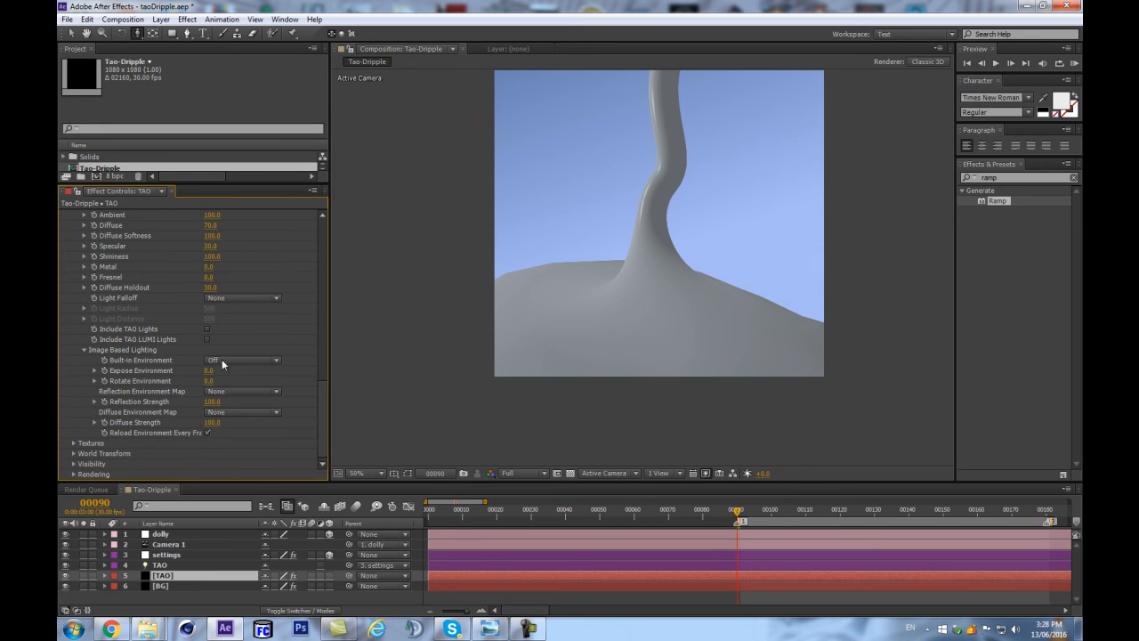
{"action": "left_click", "coordinate": [220, 358]}
{"action": "left_click", "coordinate": [244, 387]}
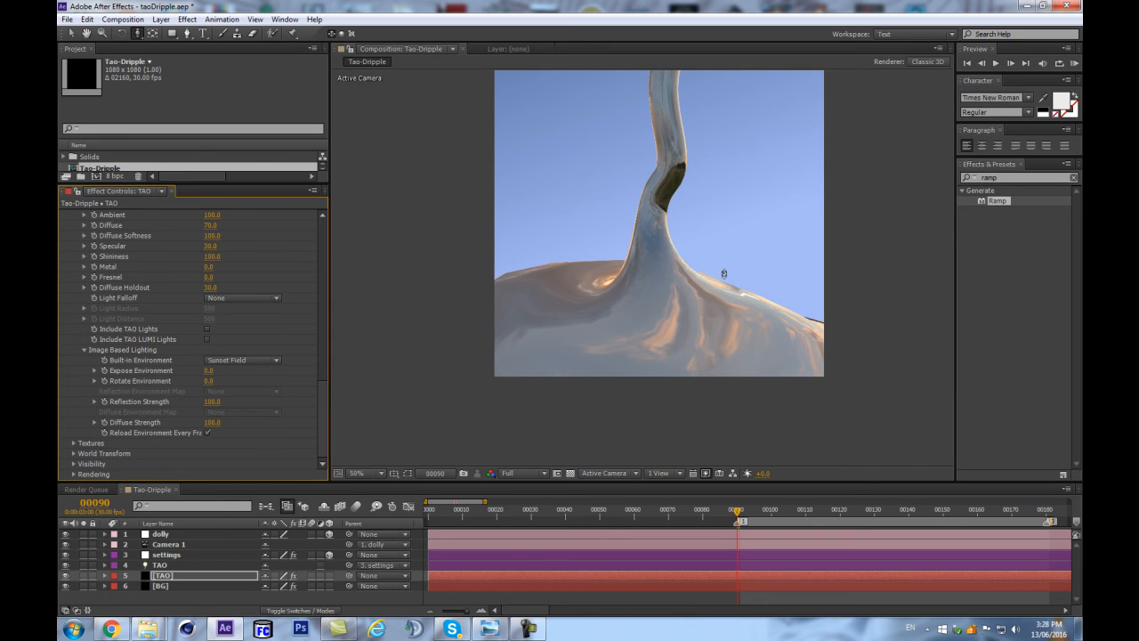
Inspect the Sunset Field reflections up close and try changing Rotate Environment.
{"action": "scroll", "coordinate": [734, 292], "scroll_direction": "up", "scroll_amount": 1}
{"action": "scroll", "coordinate": [737, 303], "scroll_direction": "down", "scroll_amount": 1}
{"action": "left_click_drag", "start_coordinate": [210, 381], "coordinate": [45, 388]}
{"action": "scroll", "coordinate": [697, 162], "scroll_direction": "up", "scroll_amount": 2}
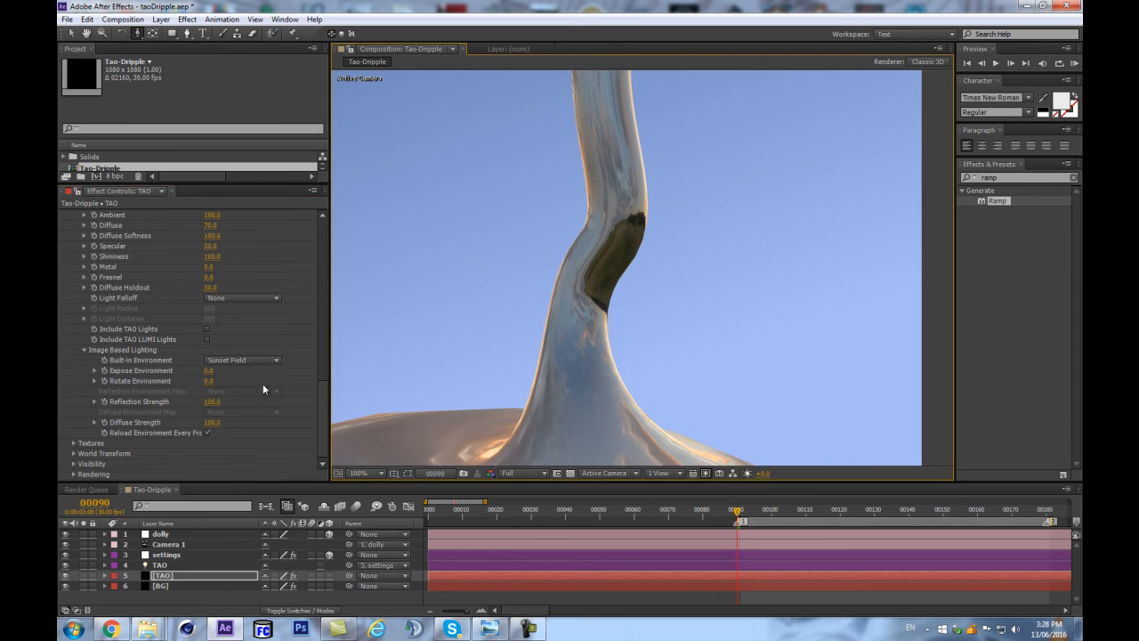
{"action": "key", "text": "comma"}
Try the Green Forest and Bus Garage built-in environments on the liquid.
{"action": "left_click", "coordinate": [235, 359]}
{"action": "left_click", "coordinate": [228, 426]}
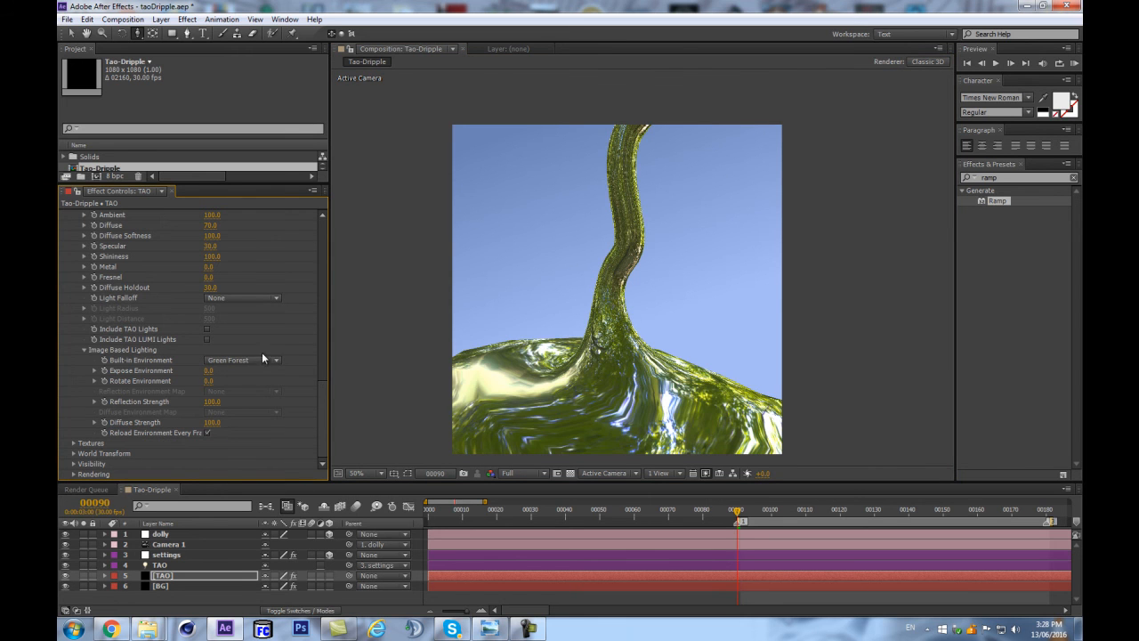
{"action": "left_click", "coordinate": [262, 357]}
{"action": "left_click", "coordinate": [241, 453]}
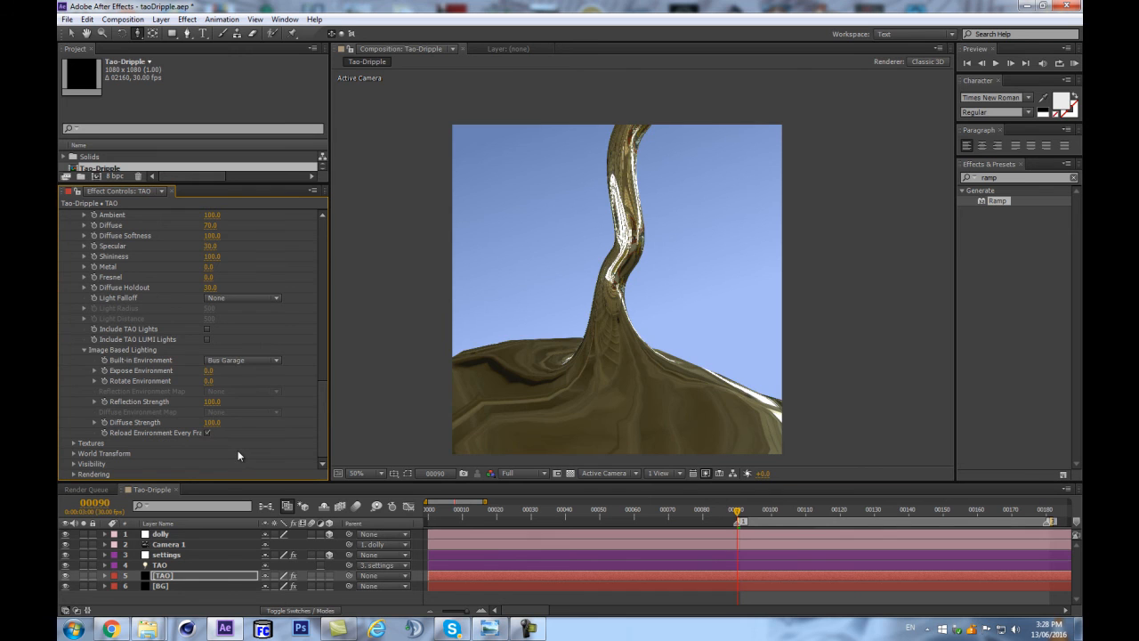
Set the Built-in Environment to Industrial Room and preview the loop.
{"action": "left_click", "coordinate": [247, 360]}
{"action": "left_click", "coordinate": [248, 467]}
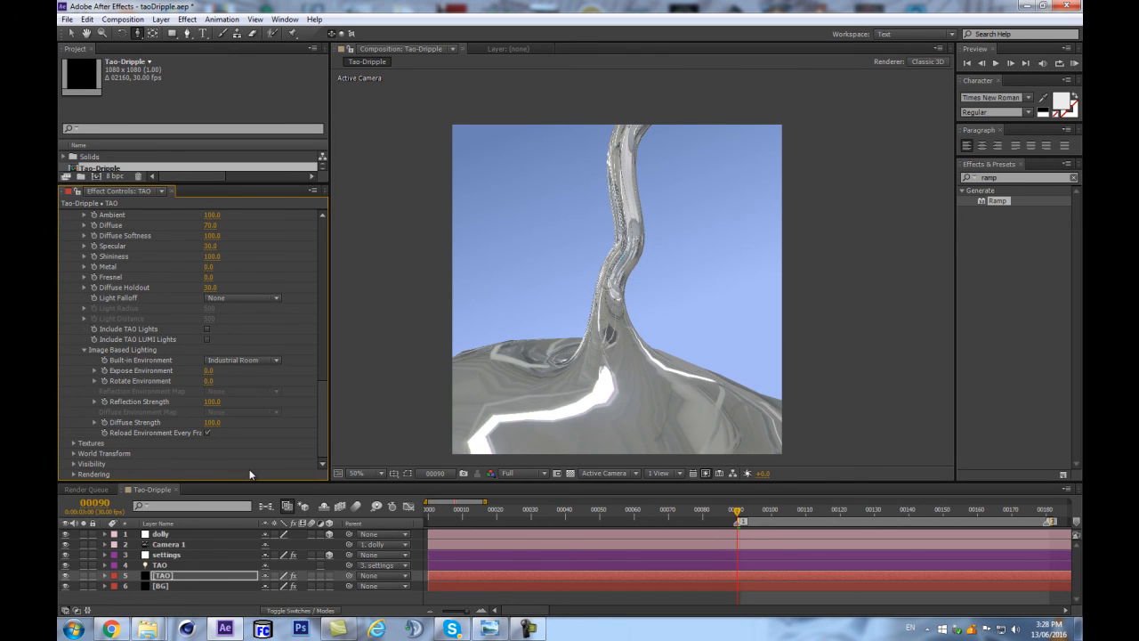
{"action": "left_click", "coordinate": [197, 577]}
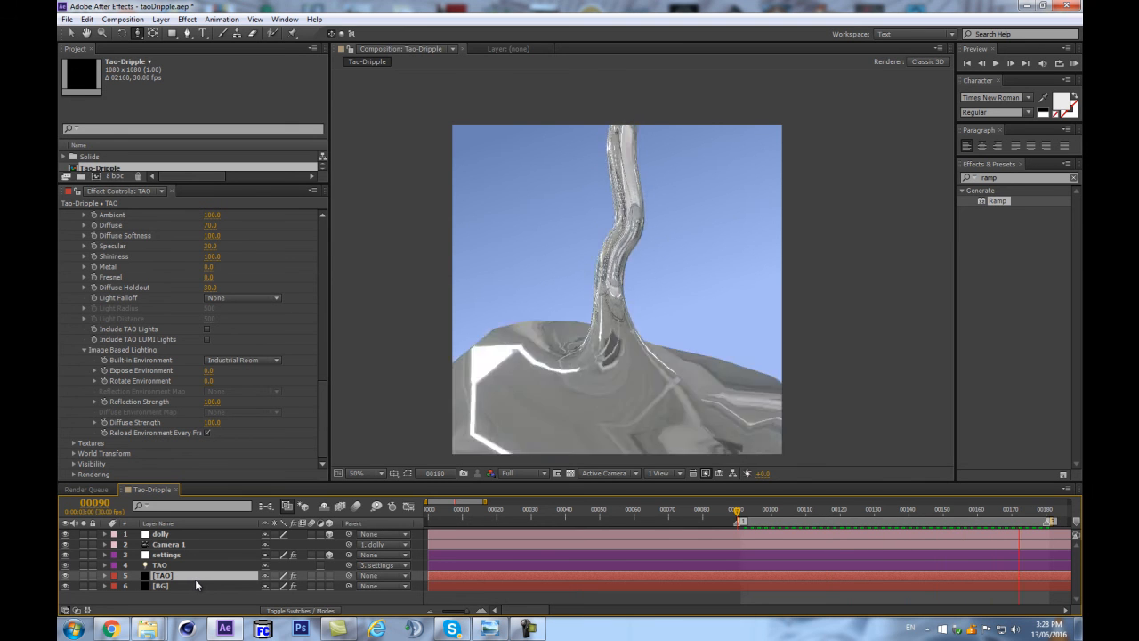
{"action": "key", "text": "space"}
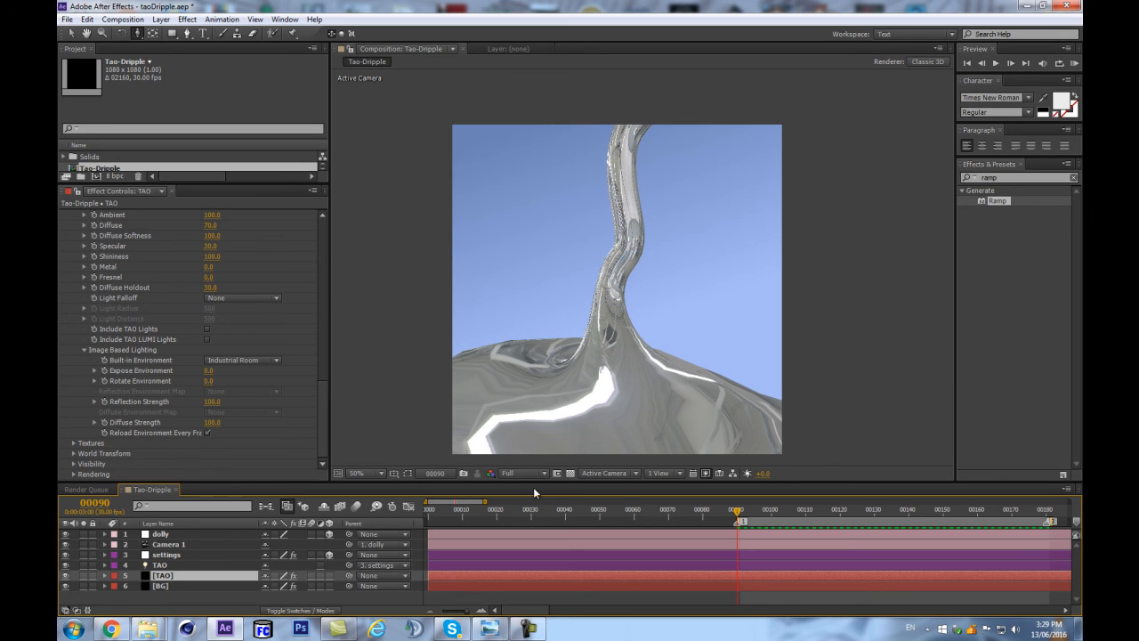
Import industrial_room_hdrmaps_com_free_022.exr from the TRAPCODE_TAO_HDRI_BUNDLE folder in Windows Explorer into the After Effects project.
{"action": "left_click_drag", "start_coordinate": [191, 183], "coordinate": [202, 240]}
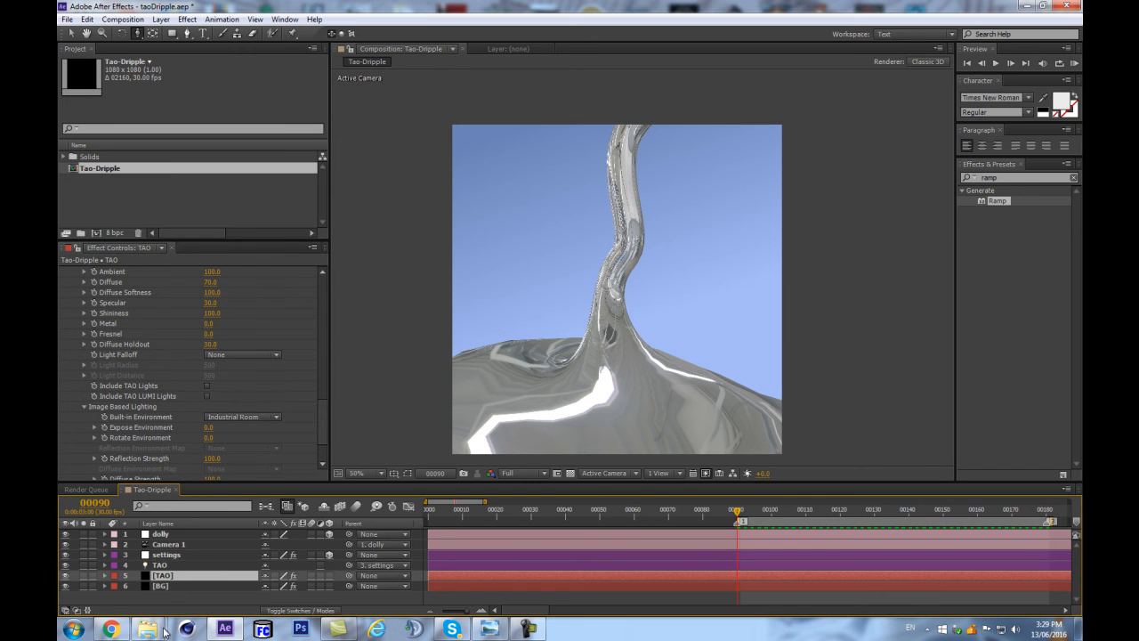
{"action": "mouse_move", "coordinate": [147, 628]}
{"action": "left_click", "coordinate": [142, 578]}
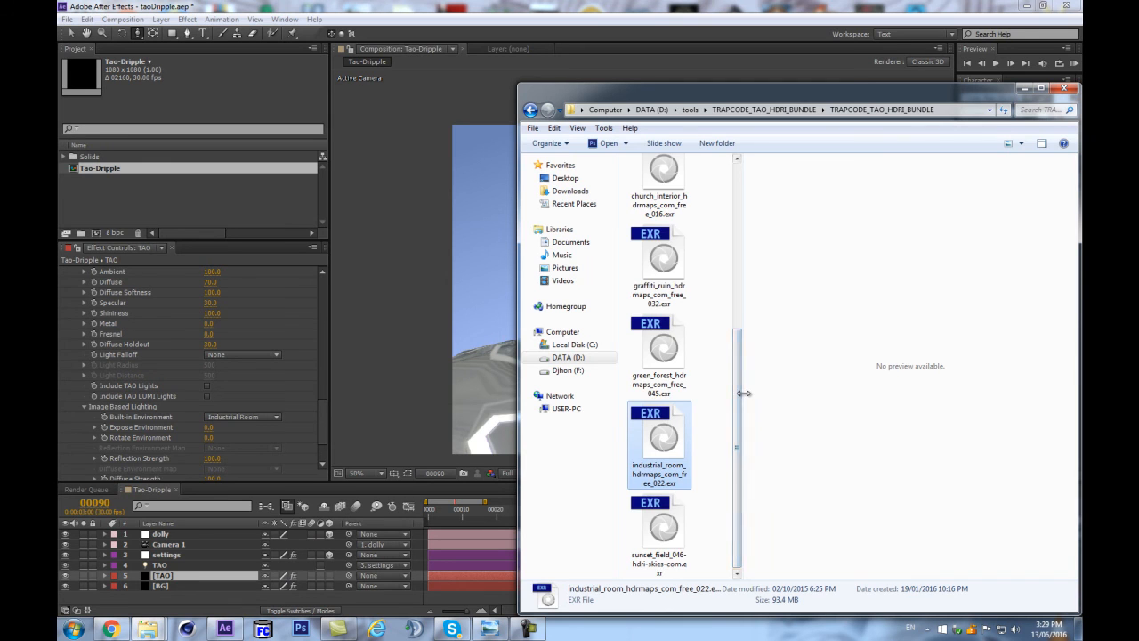
{"action": "left_click_drag", "start_coordinate": [744, 393], "coordinate": [861, 392]}
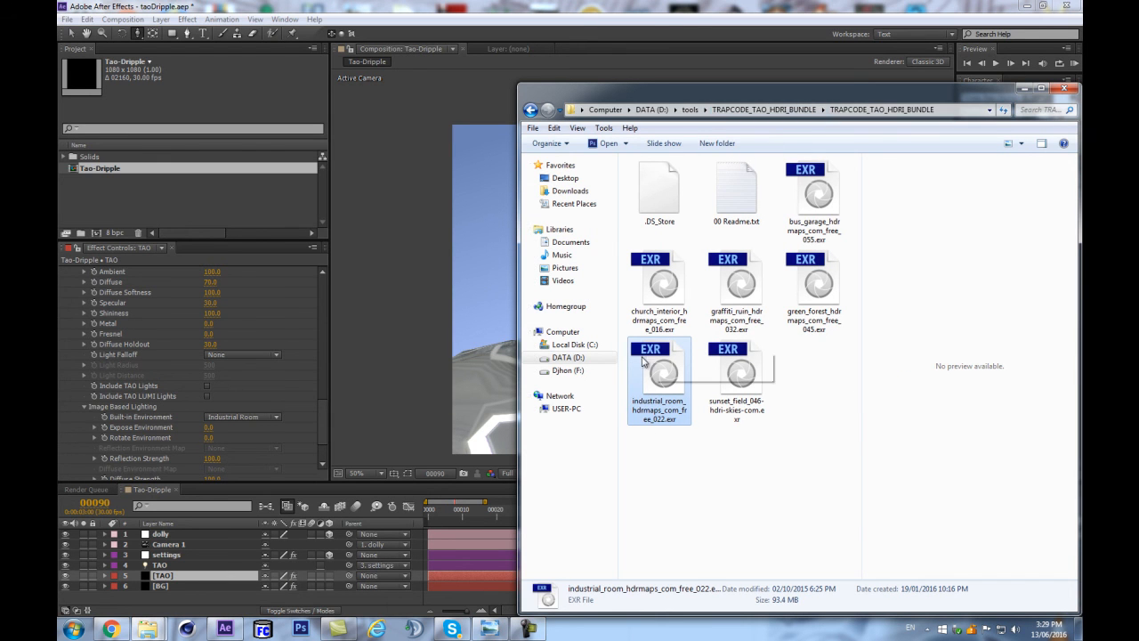
{"action": "left_click", "coordinate": [751, 331]}
{"action": "left_click", "coordinate": [652, 414]}
{"action": "left_click_drag", "start_coordinate": [654, 378], "coordinate": [111, 209]}
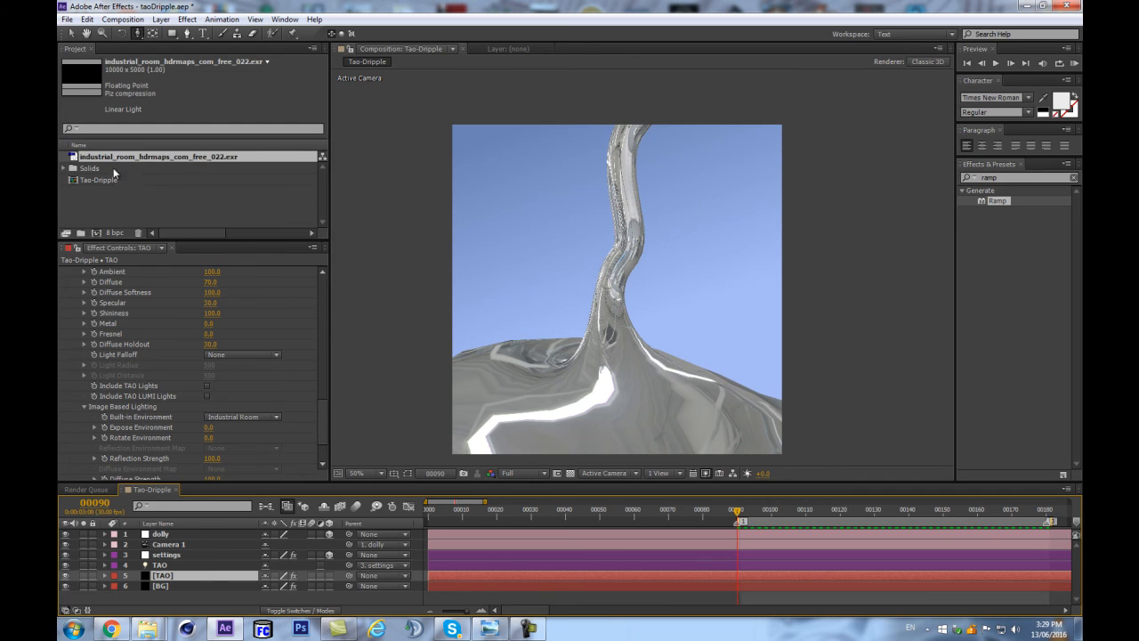
Create a composition from the industrial room EXR and rename it Reflection.
{"action": "left_click", "coordinate": [80, 157]}
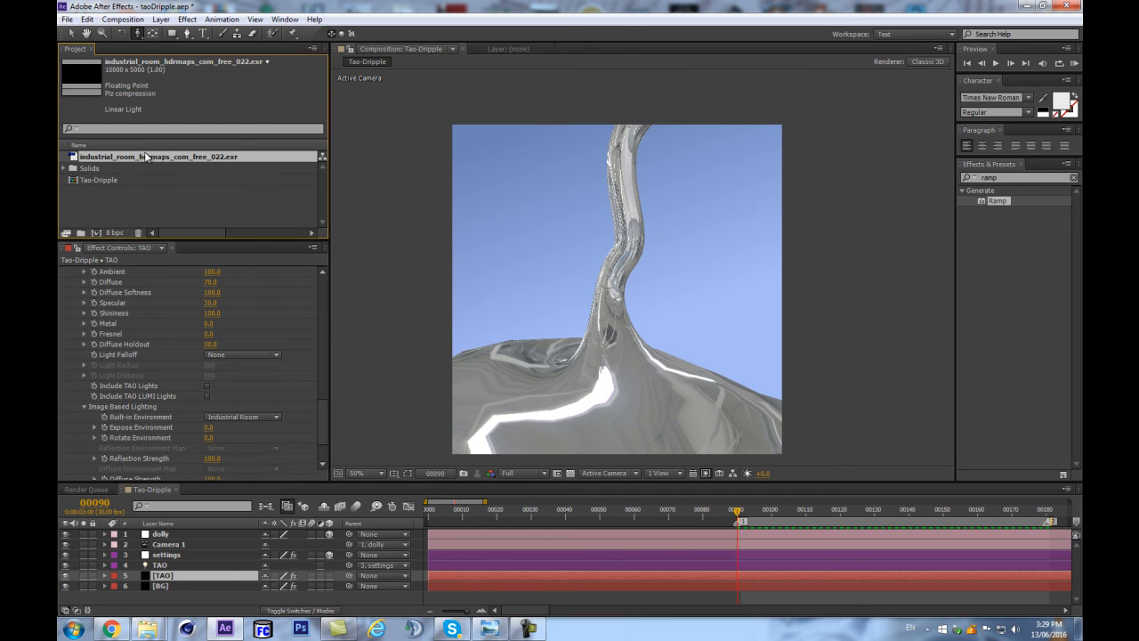
{"action": "left_click", "coordinate": [96, 234]}
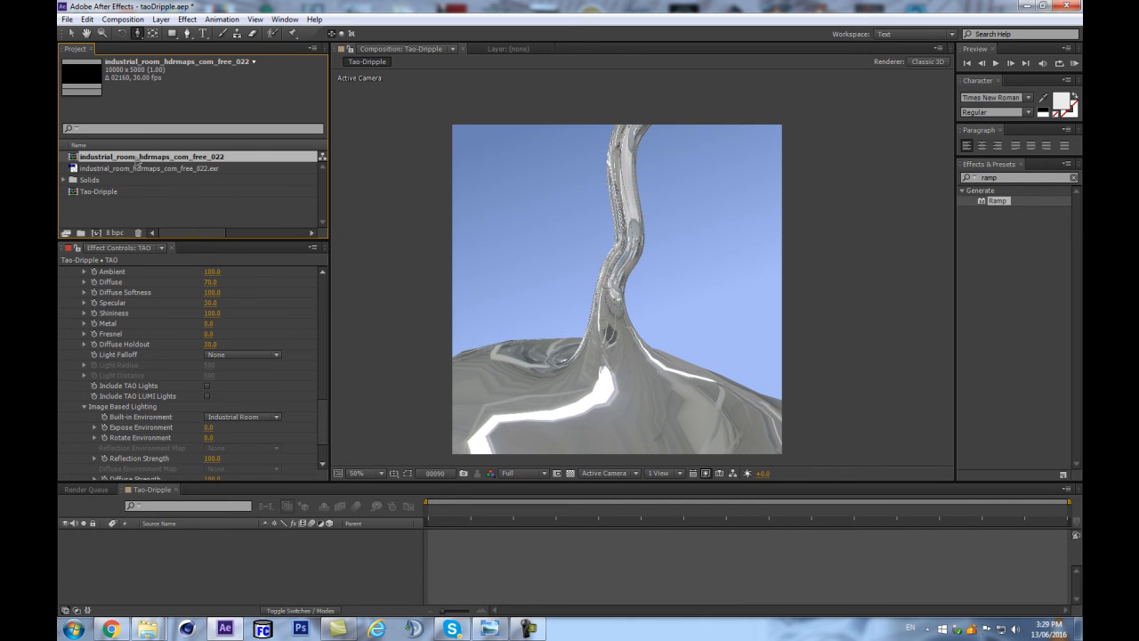
{"action": "double_click", "coordinate": [123, 158]}
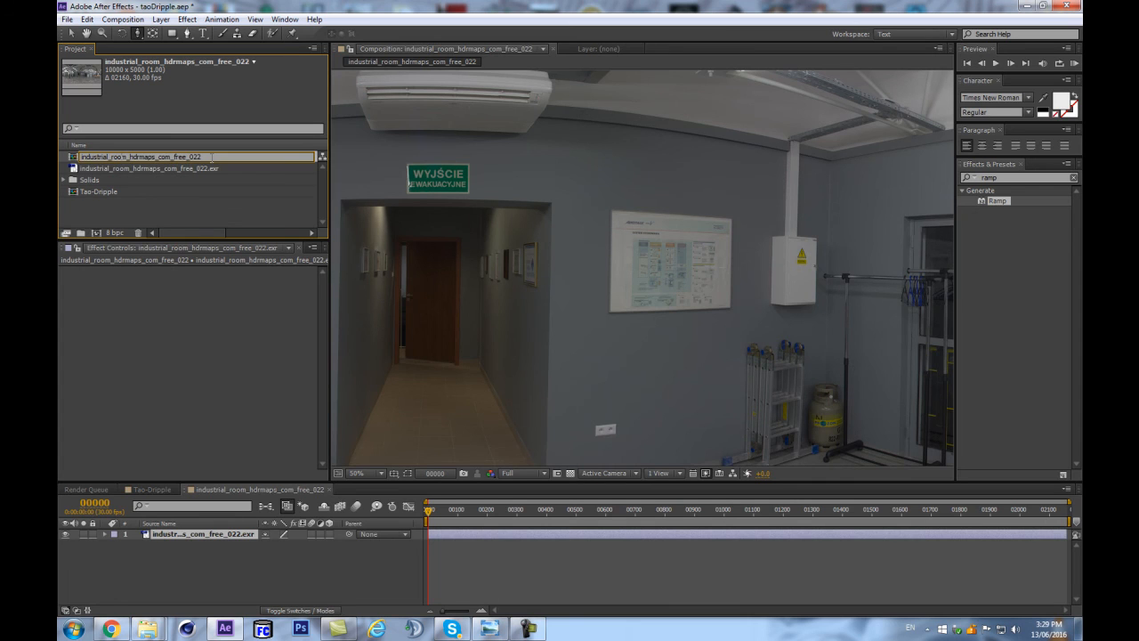
{"action": "left_click_drag", "start_coordinate": [212, 158], "coordinate": [58, 162]}
{"action": "type", "text": "Reflection"}
{"action": "key", "text": "Return"}
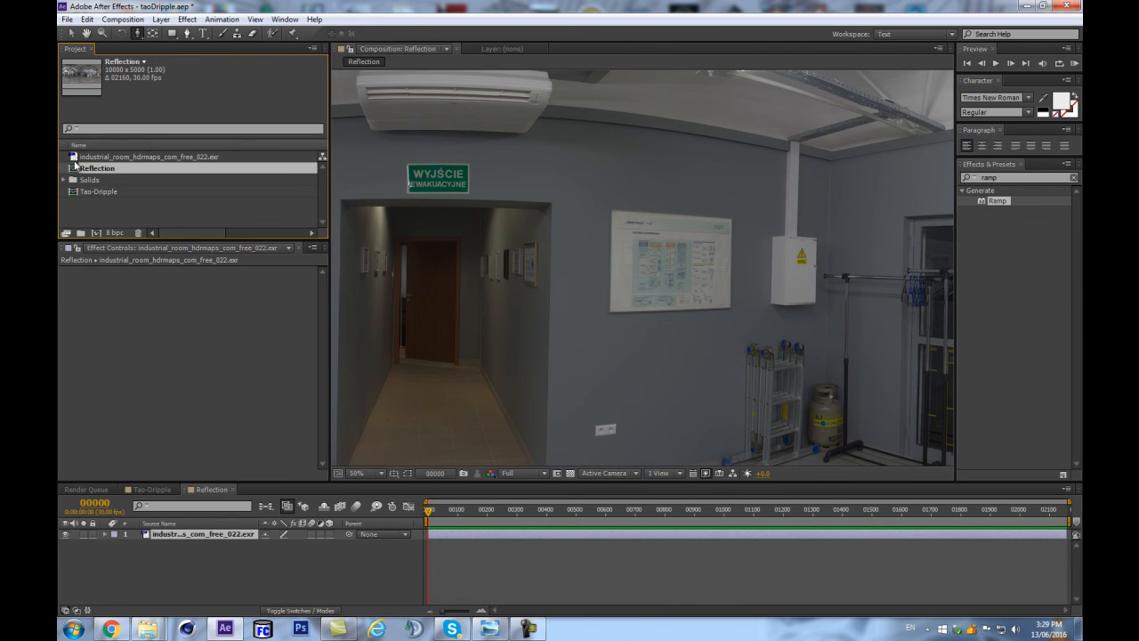
Nest the Reflection composition in a new composition and name that one diffuse.
{"action": "left_click_drag", "start_coordinate": [114, 169], "coordinate": [97, 233]}
{"action": "left_click_drag", "start_coordinate": [179, 238], "coordinate": [182, 316]}
{"action": "left_click", "coordinate": [129, 180]}
{"action": "key", "text": "Return"}
{"action": "type", "text": "diffuse"}
{"action": "key", "text": "Return"}
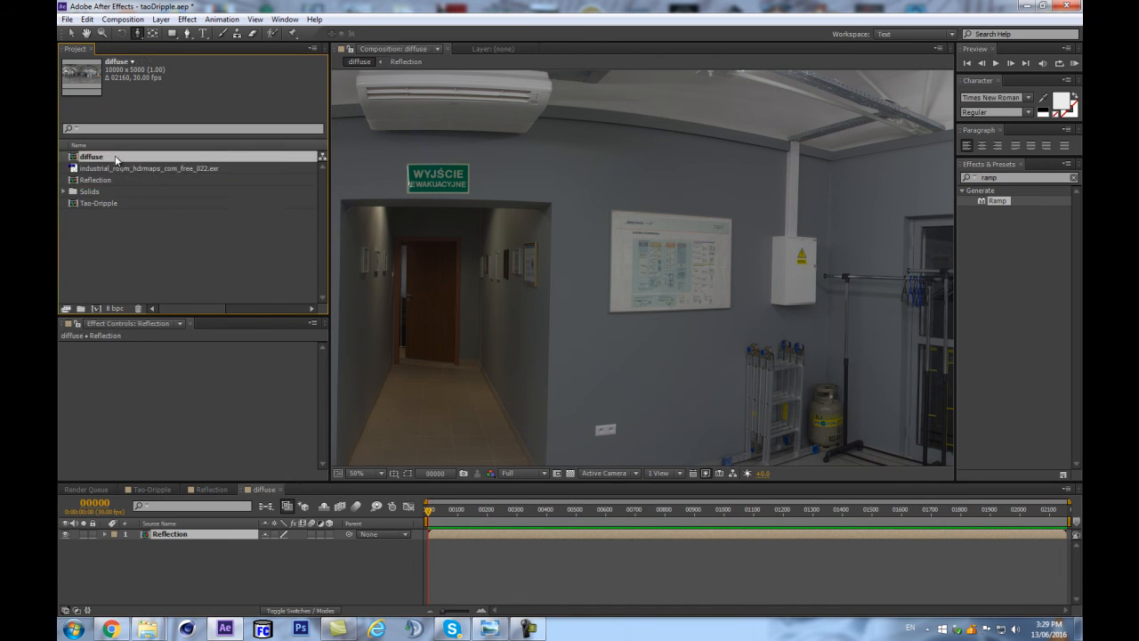
Resize the diffuse composition to 400 x 200 px with the 2:1 aspect ratio locked.
{"action": "left_click", "coordinate": [122, 19]}
{"action": "left_click", "coordinate": [146, 51]}
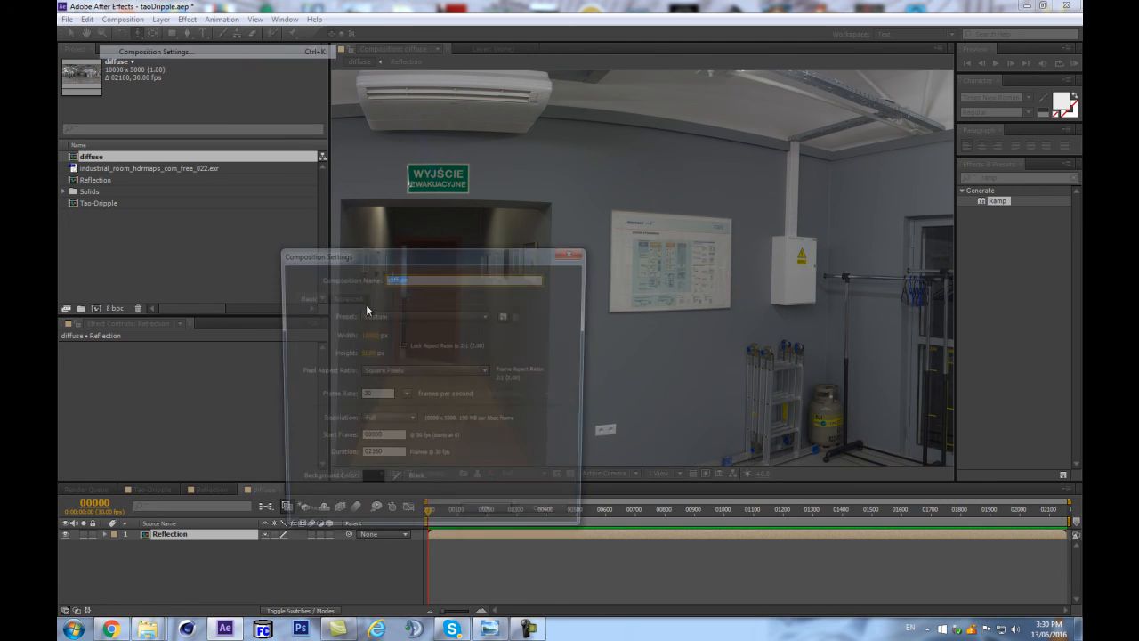
{"action": "left_click", "coordinate": [357, 357]}
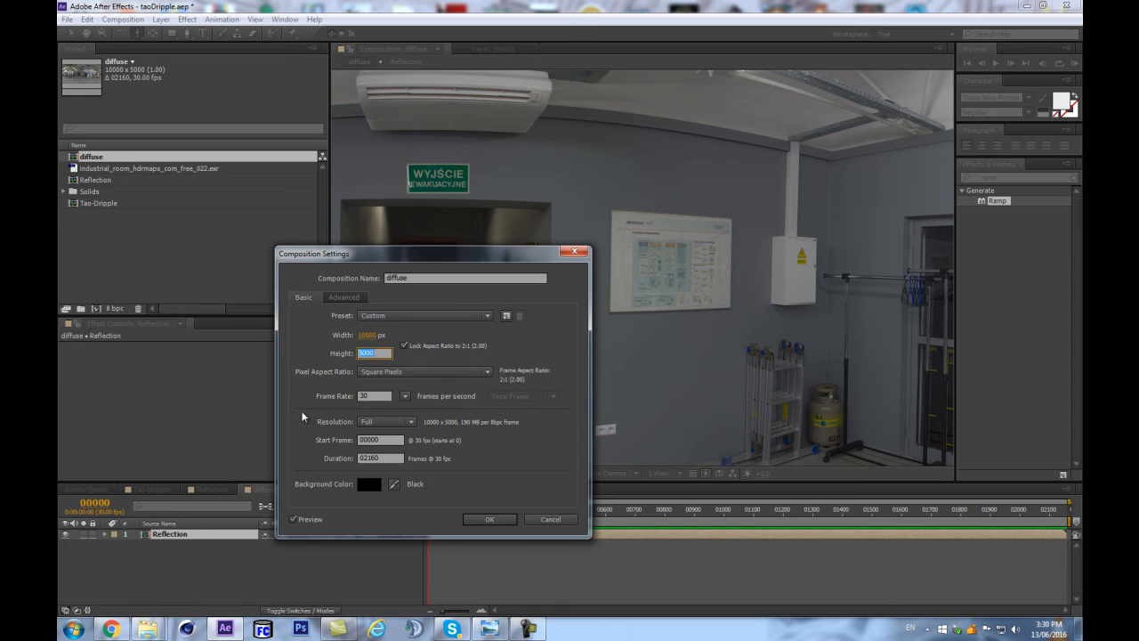
{"action": "type", "text": "200"}
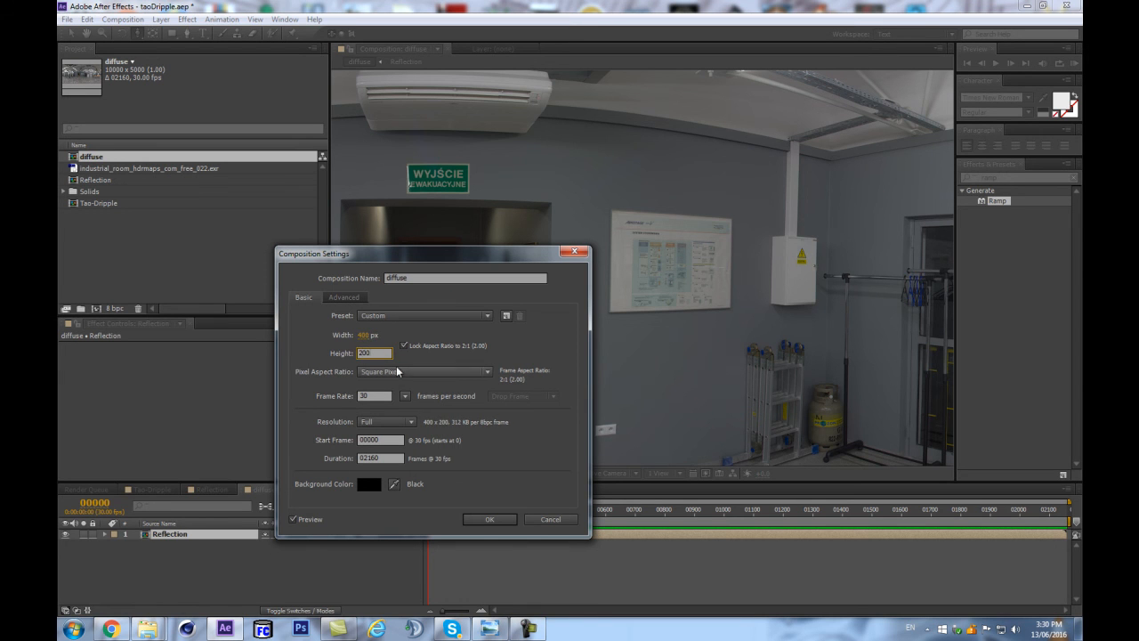
{"action": "left_click", "coordinate": [491, 520]}
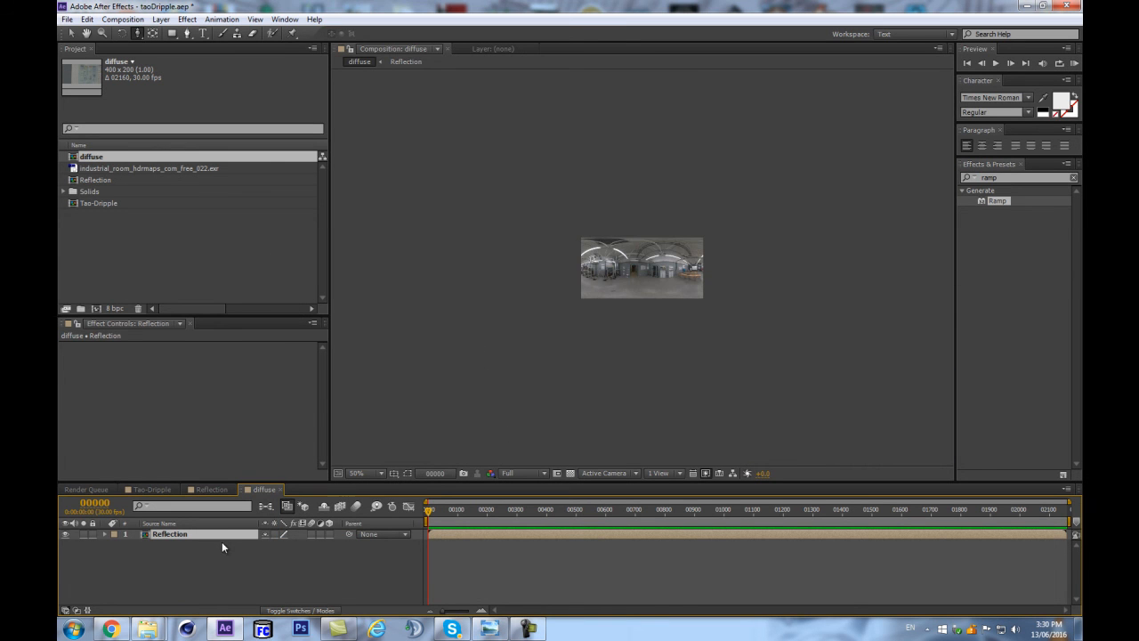
{"action": "scroll", "coordinate": [669, 249], "scroll_direction": "up", "scroll_amount": 2}
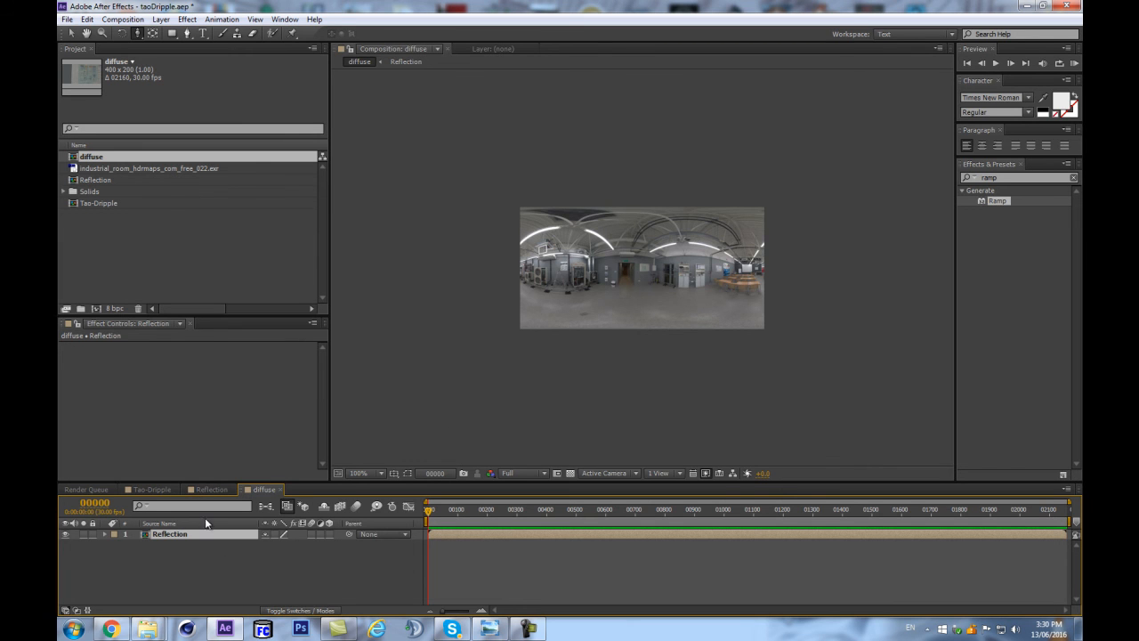
Undo the last changes, restore the 400 x 200 px size, and fit the Reflection layer to the diffuse composition.
{"action": "key", "text": "ctrl+z"}
{"action": "key", "text": "ctrl+z"}
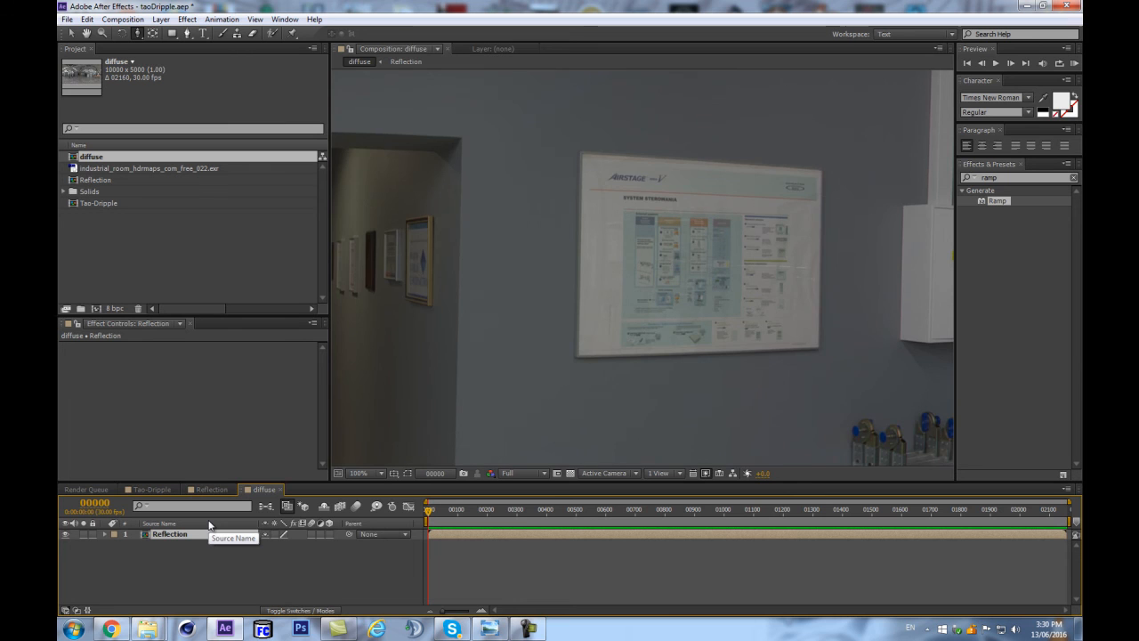
{"action": "key", "text": "ctrl+shift+z"}
{"action": "right_click", "coordinate": [201, 533]}
{"action": "mouse_move", "coordinate": [254, 134]}
{"action": "left_click", "coordinate": [417, 283]}
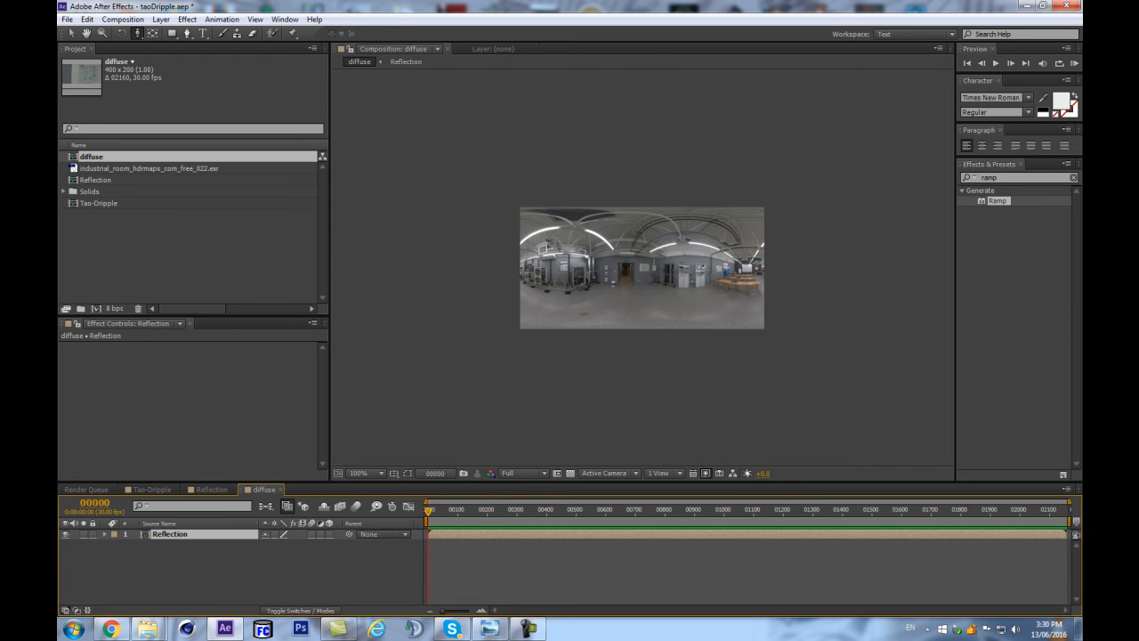
Apply Fast Blur to the Reflection layer in diffuse with Blurriness 444 and Repeat Edge Pixels on.
{"action": "left_click", "coordinate": [1038, 177]}
{"action": "type", "text": "fast"}
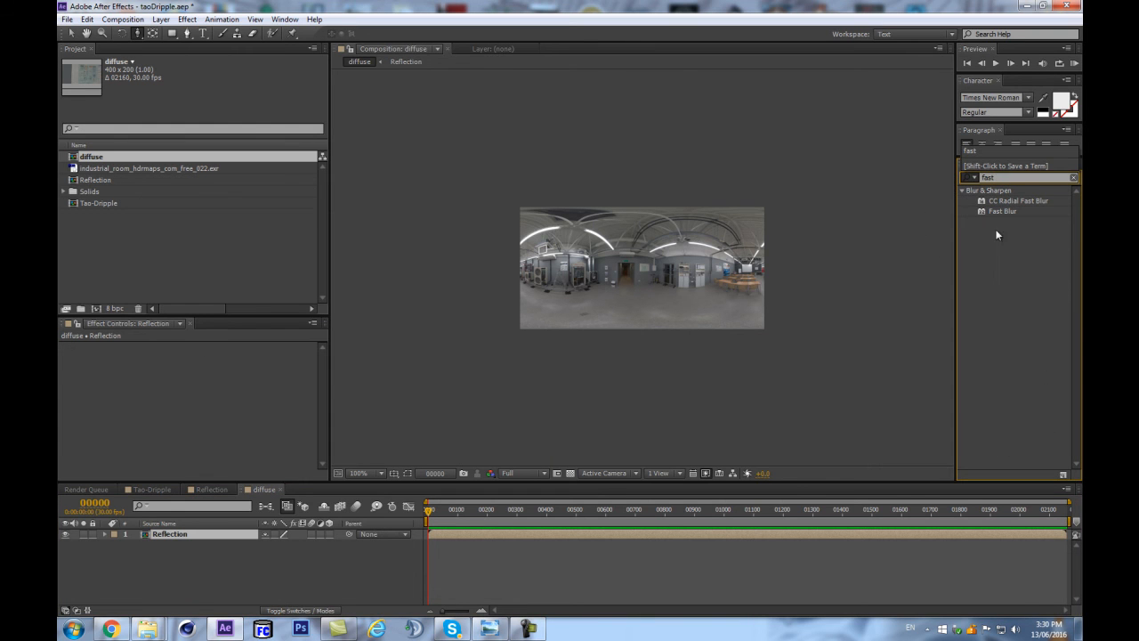
{"action": "left_click_drag", "start_coordinate": [1002, 211], "coordinate": [177, 532]}
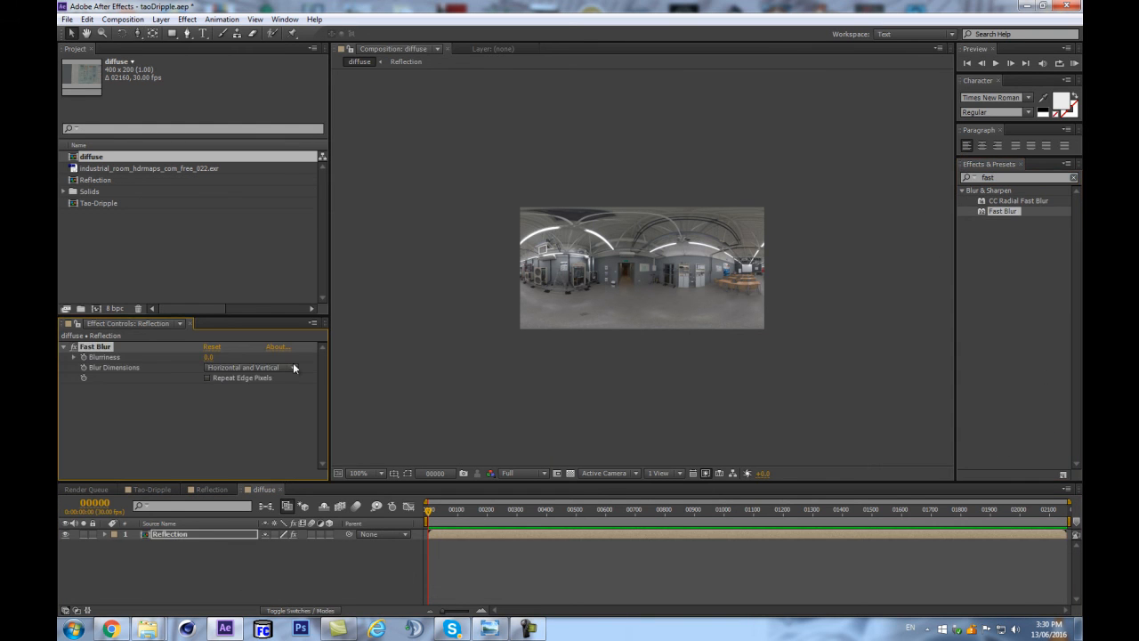
{"action": "left_click", "coordinate": [223, 377]}
{"action": "left_click", "coordinate": [208, 359]}
{"action": "type", "text": "444"}
{"action": "left_click", "coordinate": [250, 422]}
{"action": "left_click", "coordinate": [246, 443]}
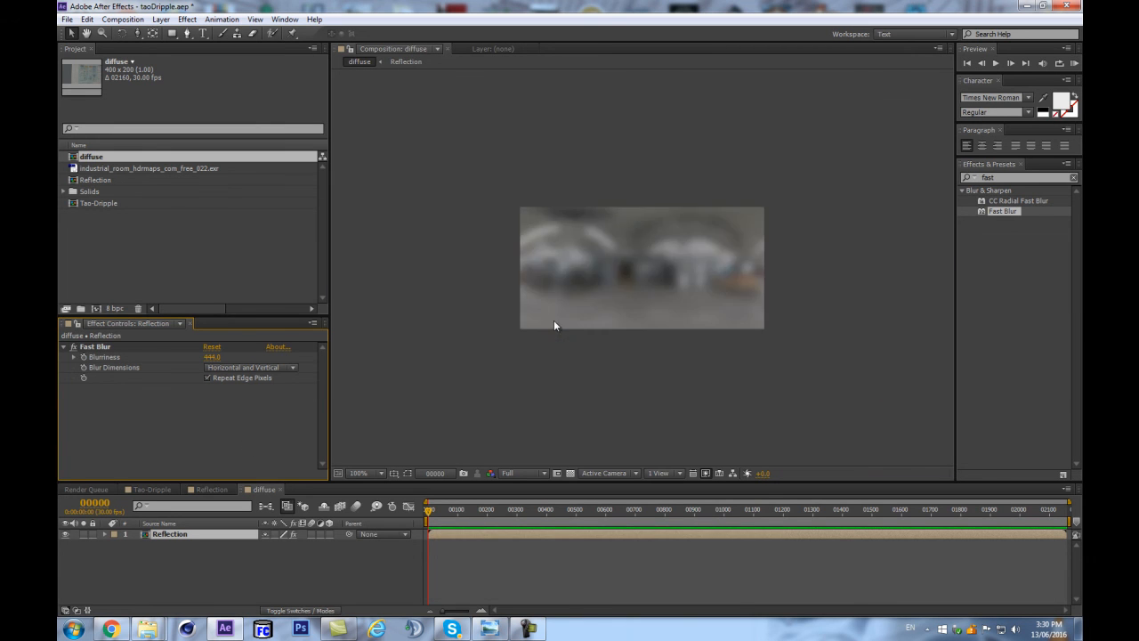
Apply Fast Blur with Blurriness 134 to the industrial room EXR layer inside the Reflection composition.
{"action": "double_click", "coordinate": [178, 533]}
{"action": "scroll", "coordinate": [561, 292], "scroll_direction": "down", "scroll_amount": 6}
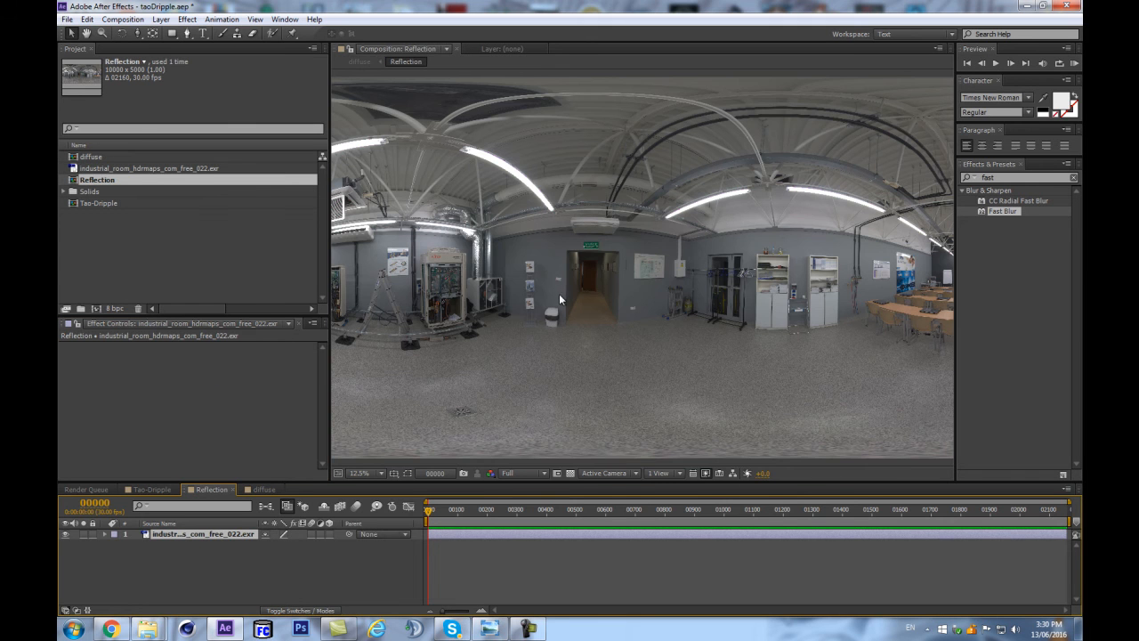
{"action": "left_click_drag", "start_coordinate": [1014, 209], "coordinate": [182, 533]}
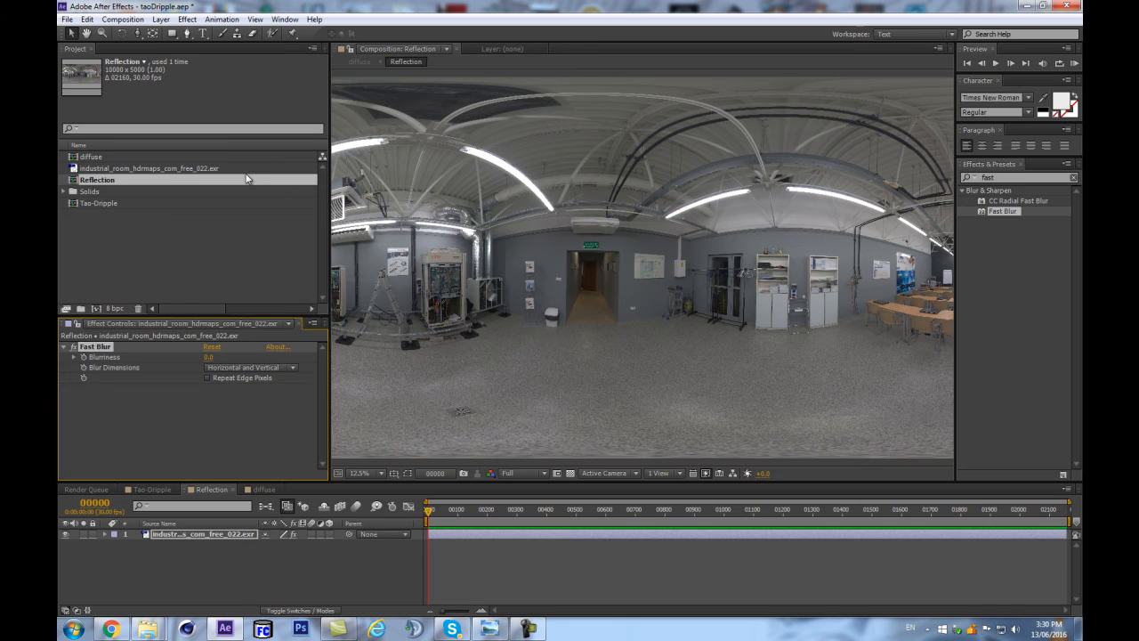
{"action": "left_click", "coordinate": [205, 356]}
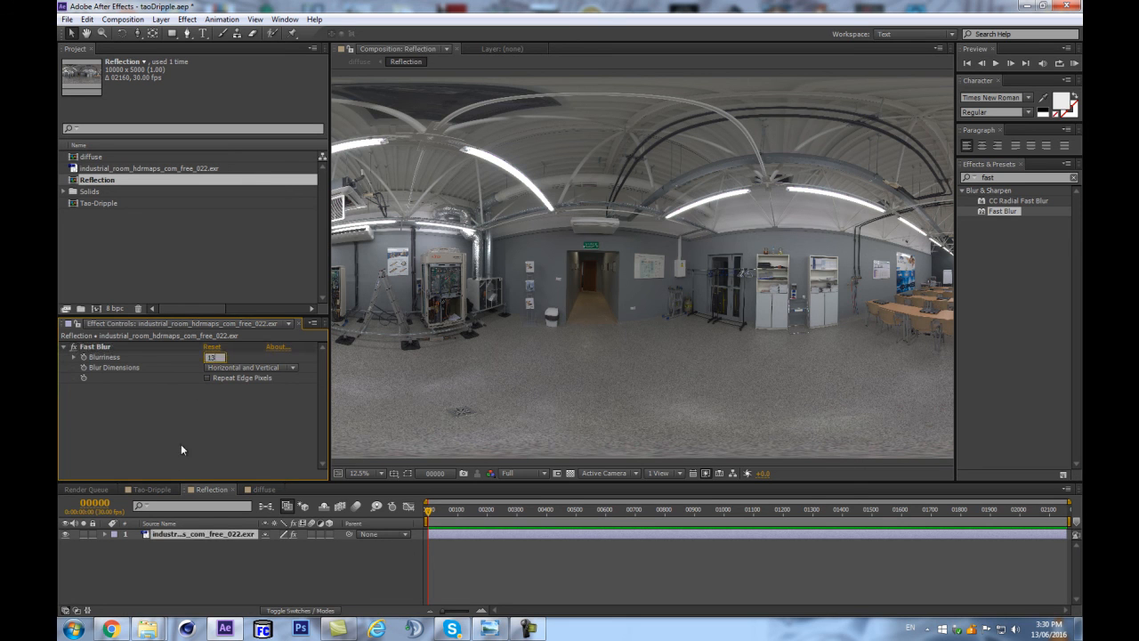
{"action": "type", "text": "134"}
{"action": "key", "text": "Return"}
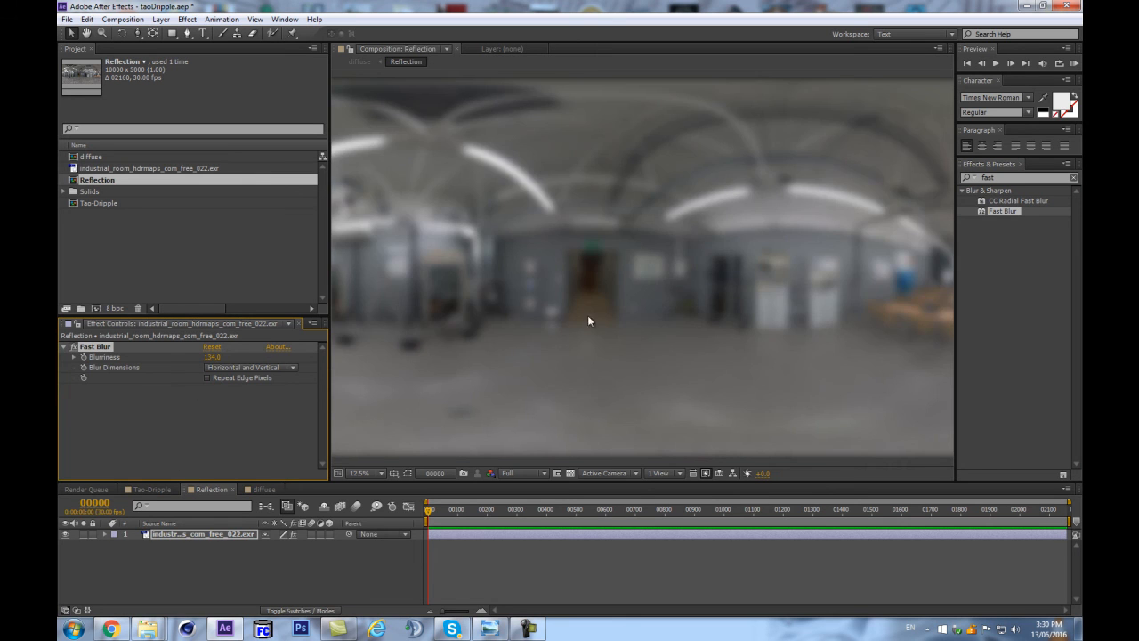
Turn on Repeat Edge Pixels and set Blurriness to 222 for the EXR layer's Fast Blur, and check the diffuse composition.
{"action": "left_click", "coordinate": [210, 378]}
{"action": "scroll", "coordinate": [635, 278], "scroll_direction": "down", "scroll_amount": 1}
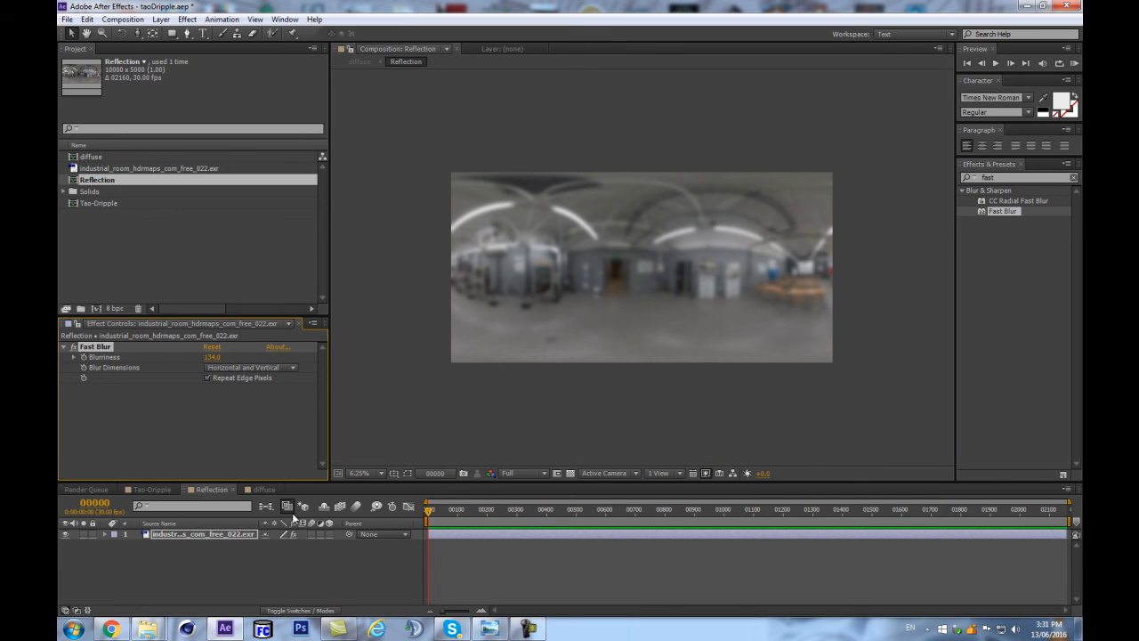
{"action": "left_click", "coordinate": [214, 358]}
{"action": "type", "text": "222"}
{"action": "key", "text": "Return"}
{"action": "left_click", "coordinate": [268, 508]}
{"action": "left_click", "coordinate": [221, 506]}
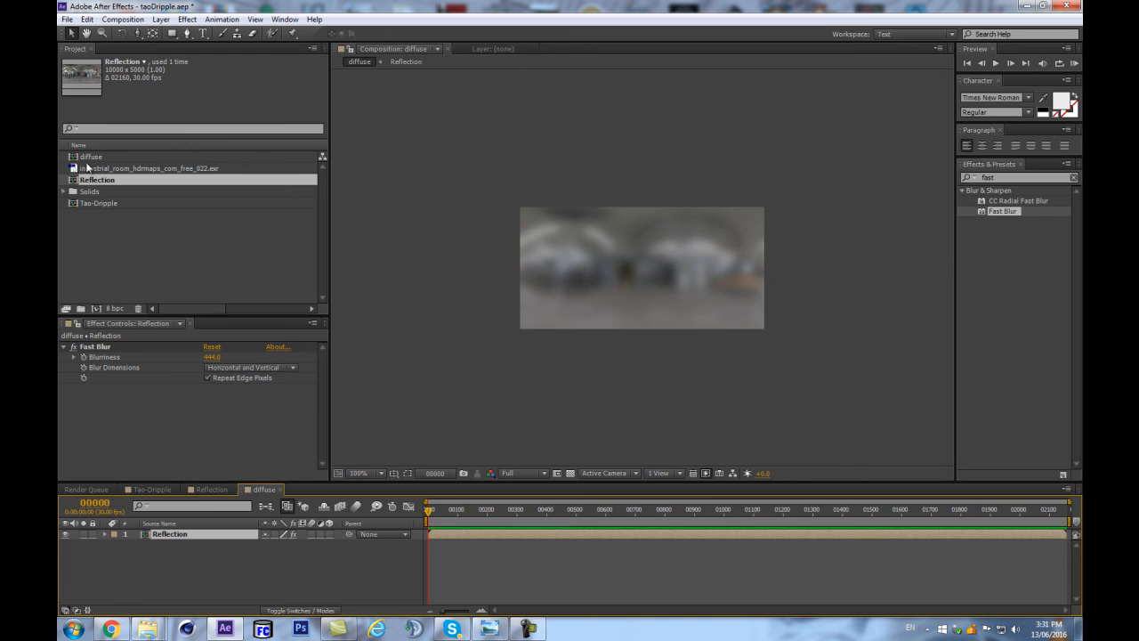
Add the Reflection and diffuse compositions below the BG layer in Tao-Dripple and hide both layers.
{"action": "double_click", "coordinate": [89, 203]}
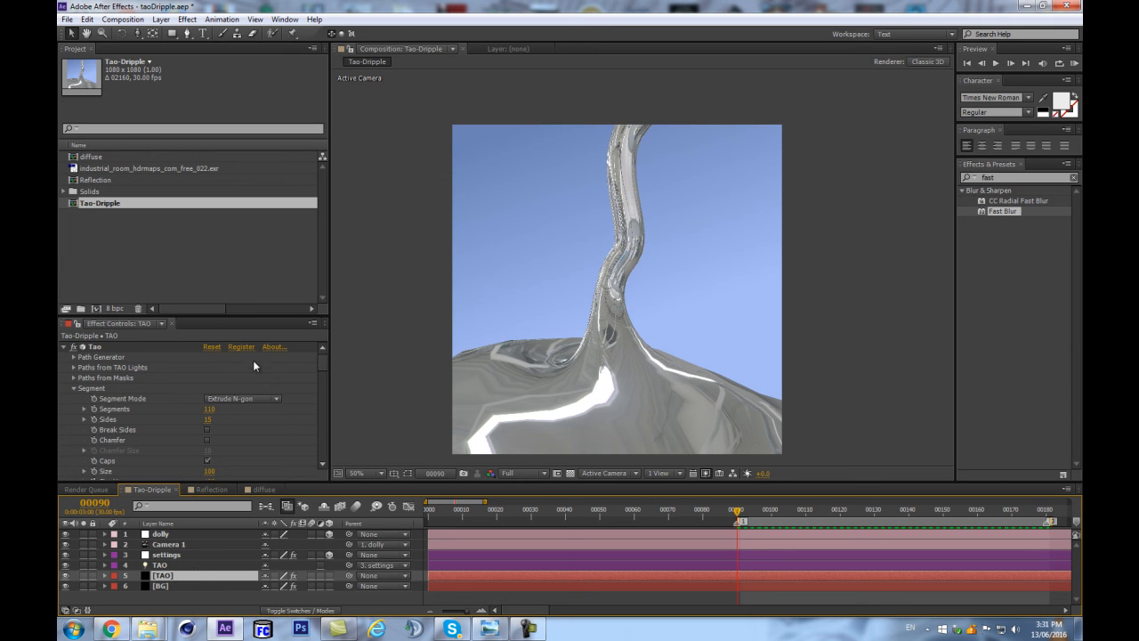
{"action": "left_click", "coordinate": [92, 179]}
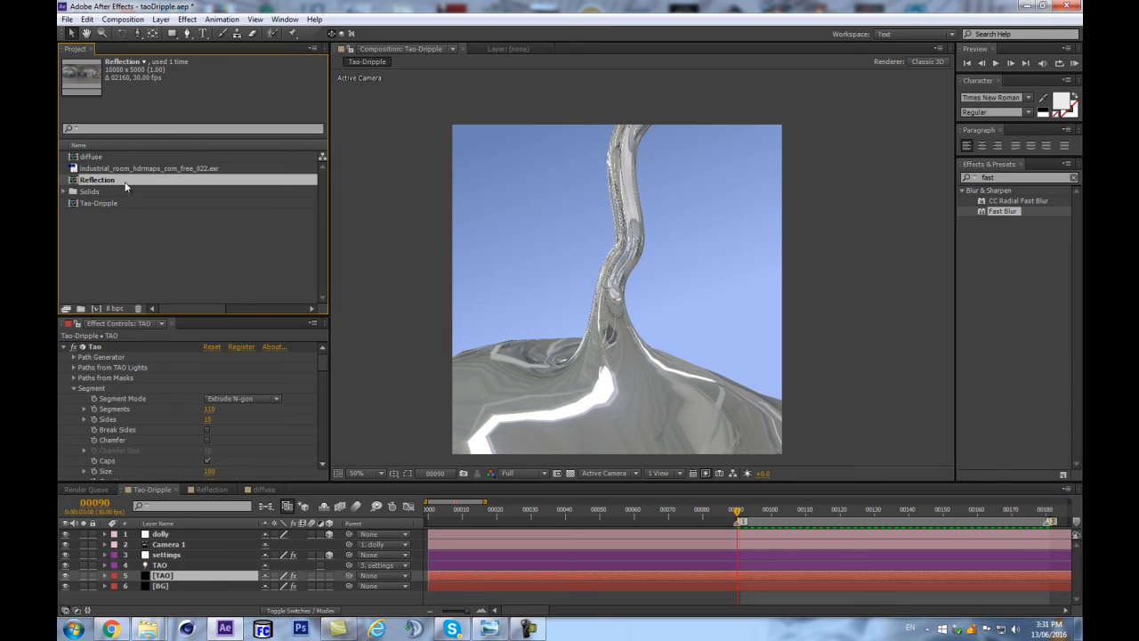
{"action": "left_click", "coordinate": [93, 157], "text": "ctrl"}
{"action": "left_click_drag", "start_coordinate": [96, 182], "coordinate": [157, 595]}
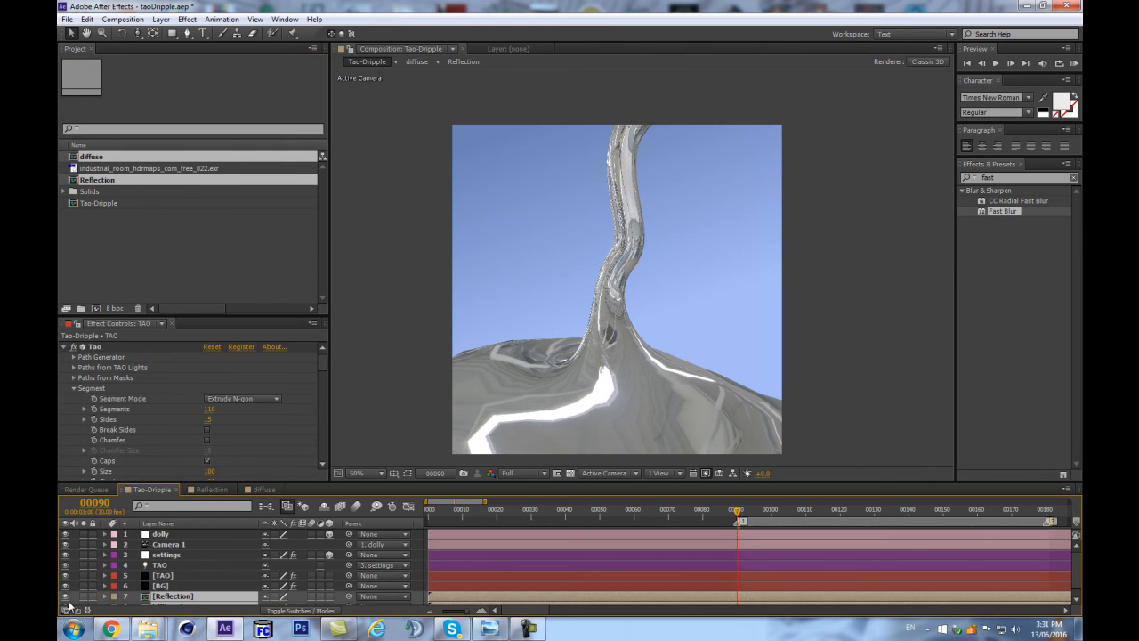
{"action": "scroll", "coordinate": [68, 598], "scroll_direction": "down", "scroll_amount": 1}
{"action": "left_click_drag", "start_coordinate": [67, 600], "coordinate": [66, 589]}
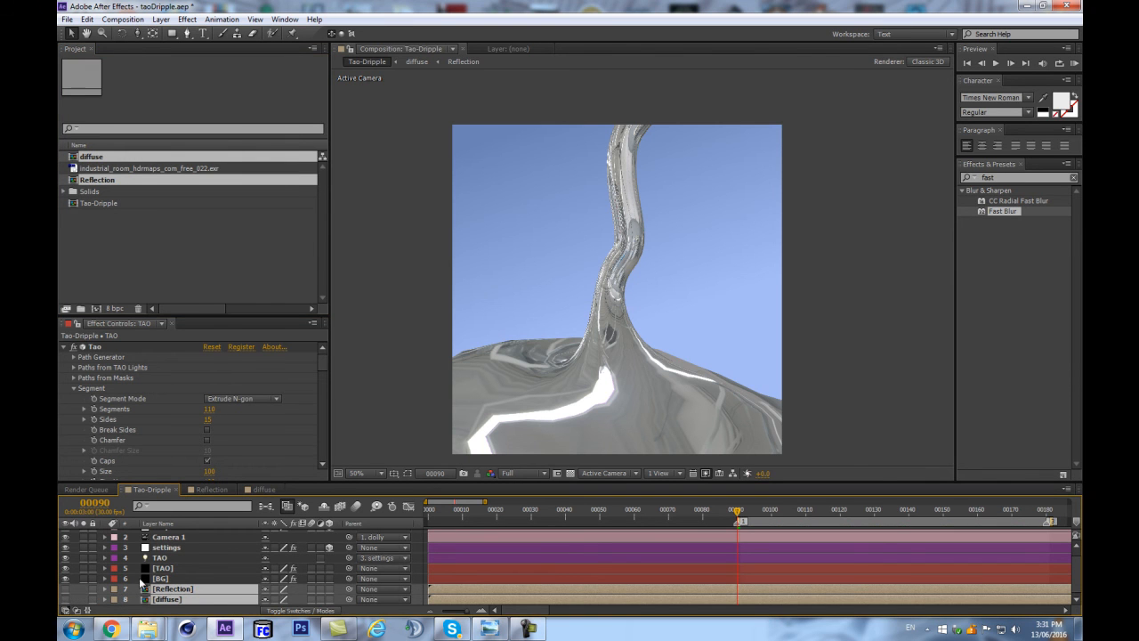
Set the Built-in Environment in the TAO layer's Image Based Lighting settings to Off.
{"action": "left_click", "coordinate": [172, 570]}
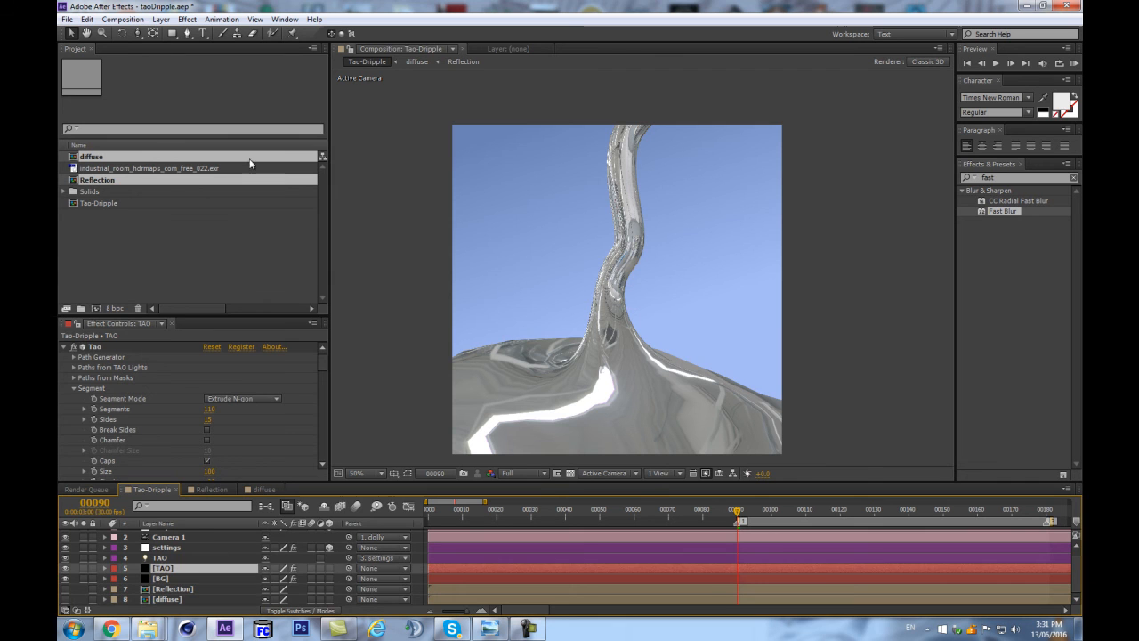
{"action": "left_click_drag", "start_coordinate": [320, 360], "coordinate": [320, 443]}
{"action": "scroll", "coordinate": [320, 444], "scroll_direction": "down", "scroll_amount": 2}
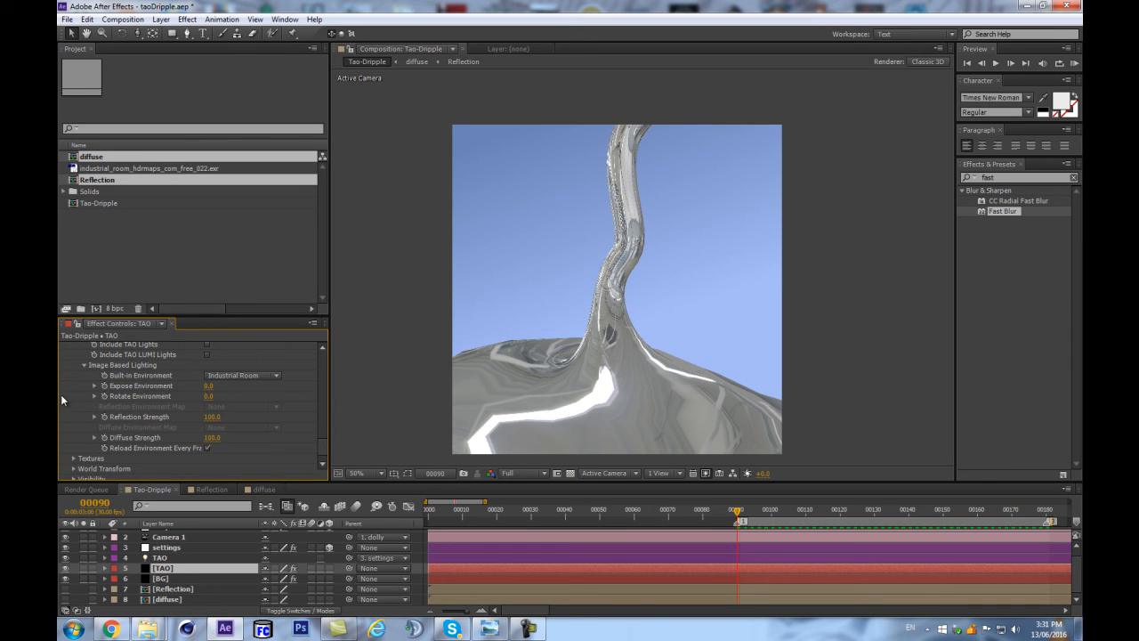
{"action": "left_click", "coordinate": [247, 374]}
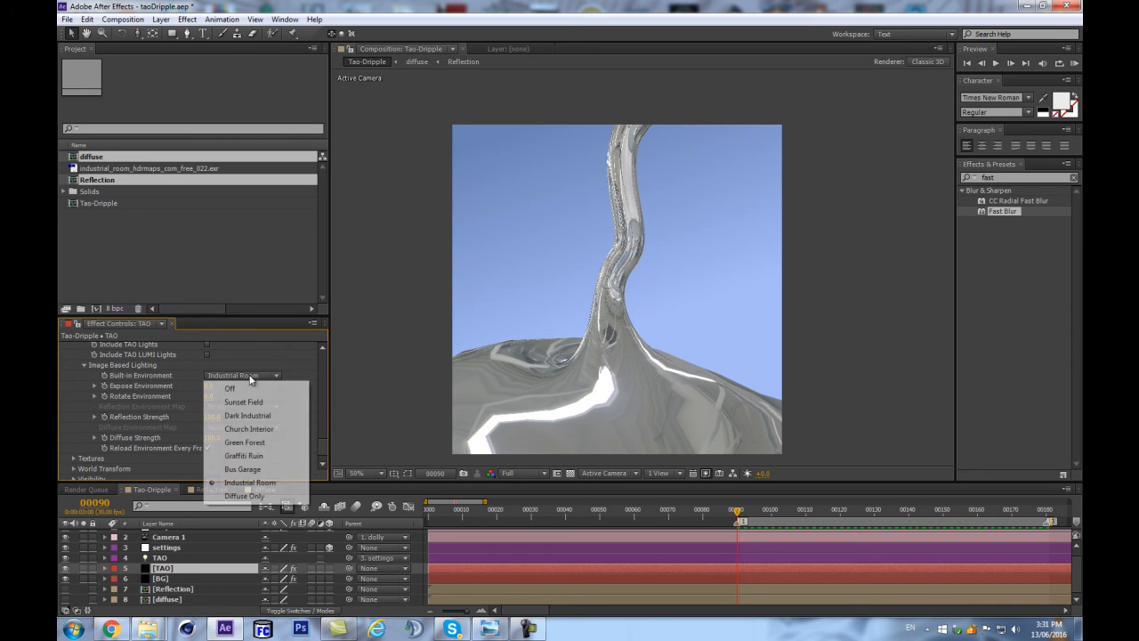
{"action": "left_click", "coordinate": [241, 387]}
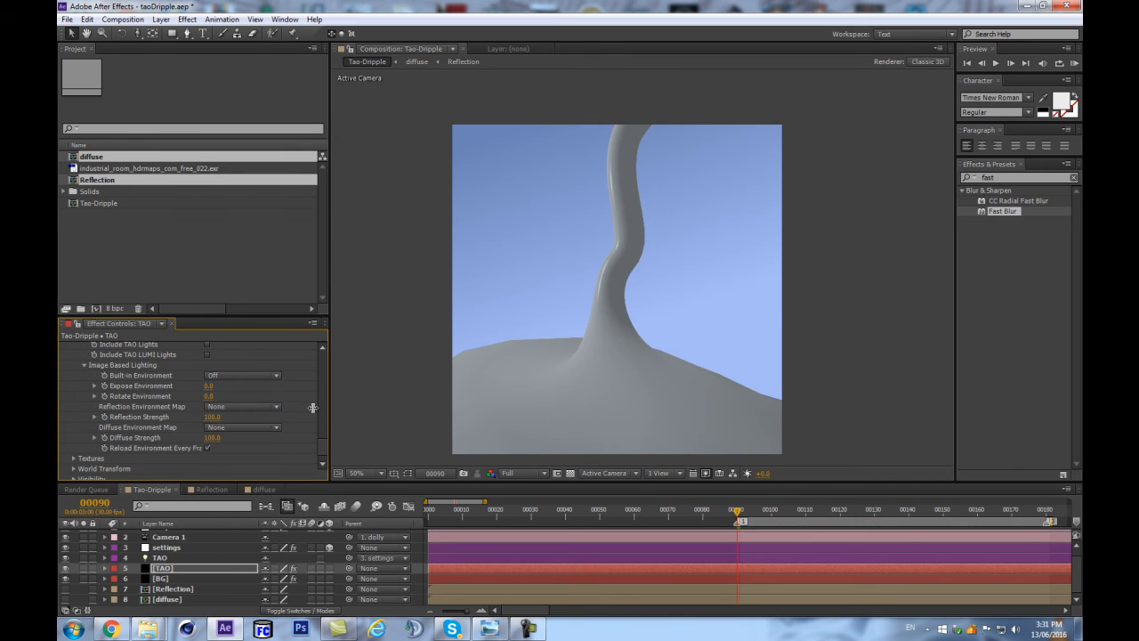
Assign the Reflection layer as Tao's Reflection Environment Map and the diffuse layer as its Diffuse Environment Map.
{"action": "left_click", "coordinate": [221, 406]}
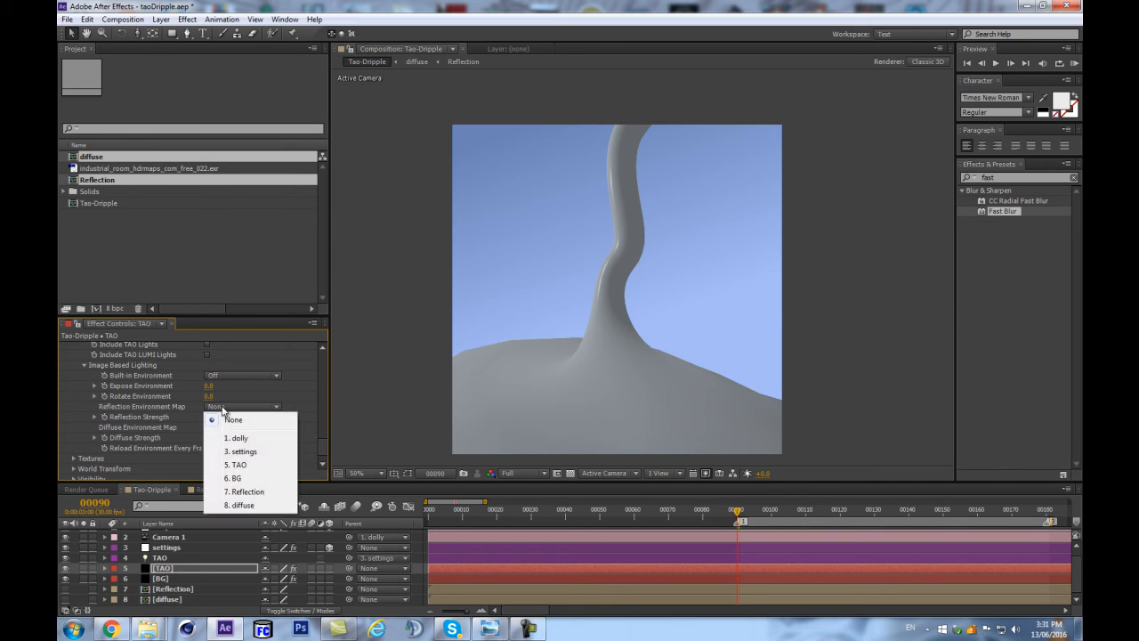
{"action": "left_click", "coordinate": [238, 492]}
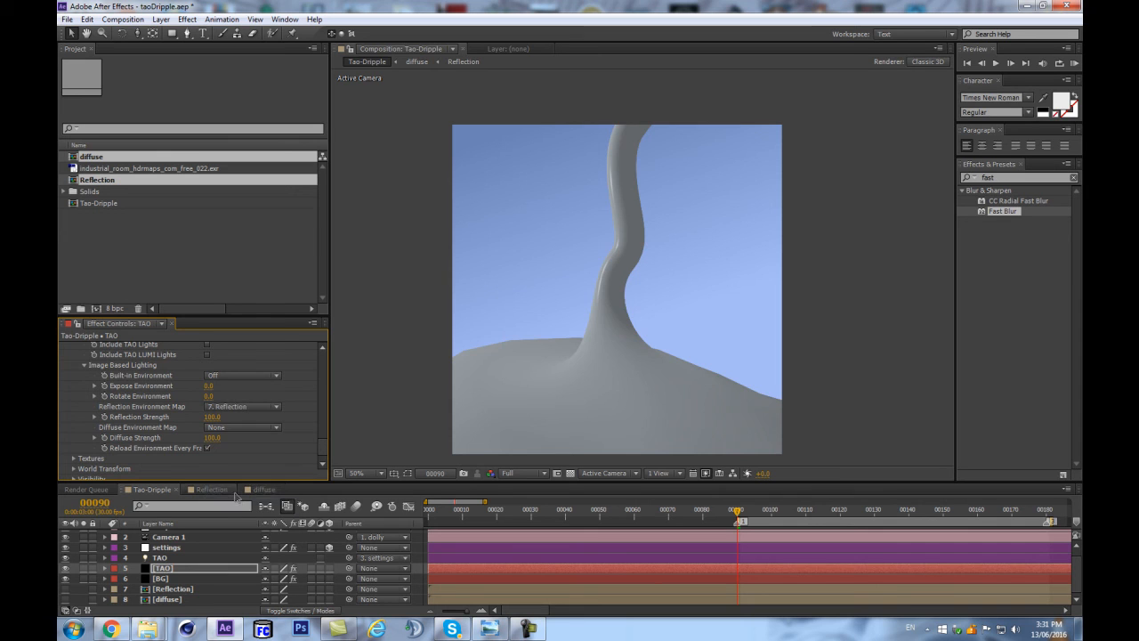
{"action": "left_click", "coordinate": [238, 428]}
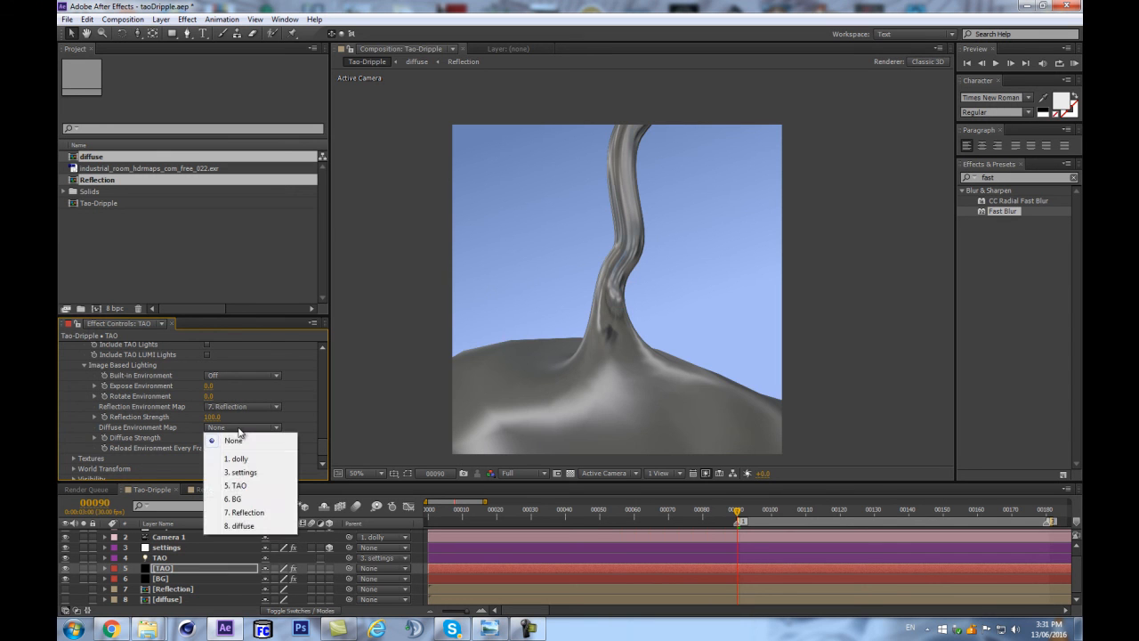
{"action": "left_click", "coordinate": [240, 526]}
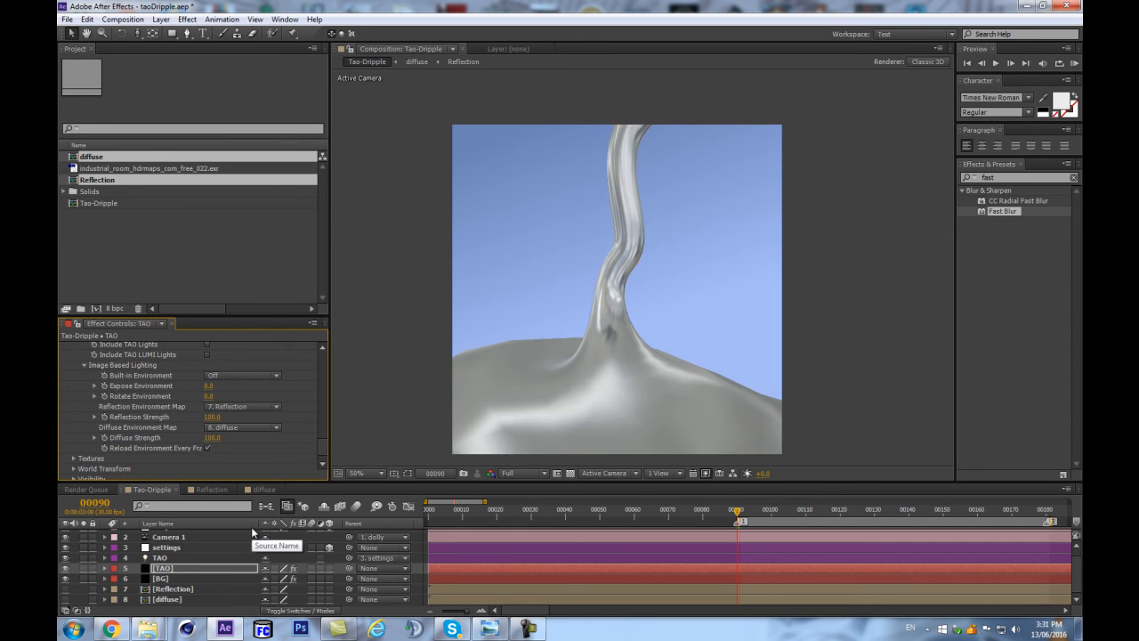
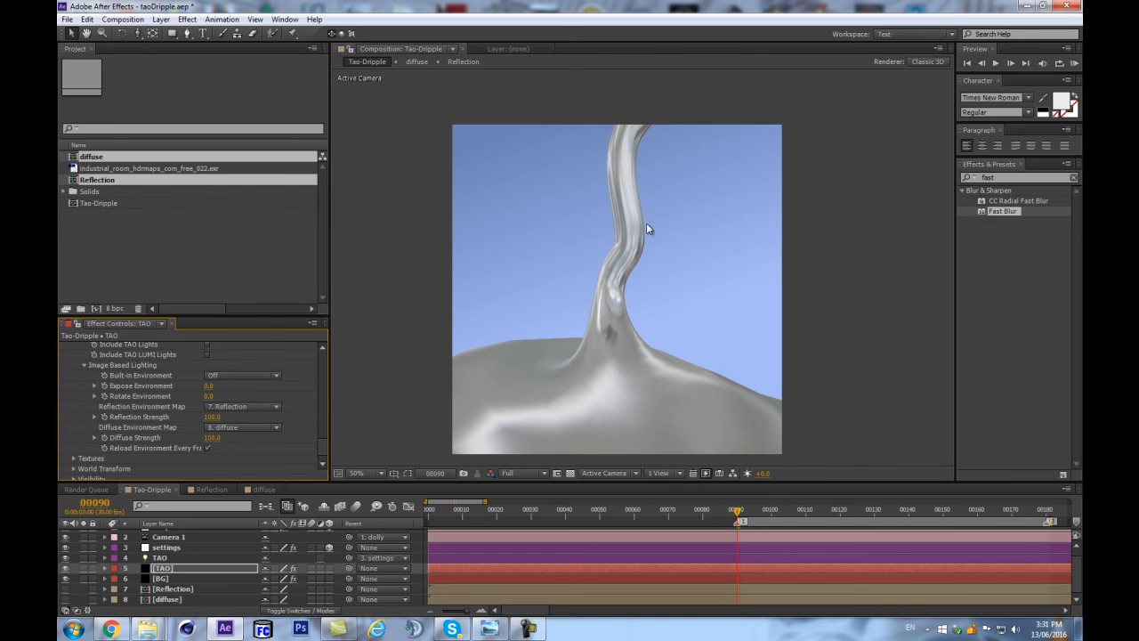
Try a Reflection Strength of 119 on the TAO layer, and undo the change.
{"action": "left_click_drag", "start_coordinate": [211, 417], "coordinate": [228, 409]}
{"action": "left_click_drag", "start_coordinate": [209, 437], "coordinate": [213, 431]}
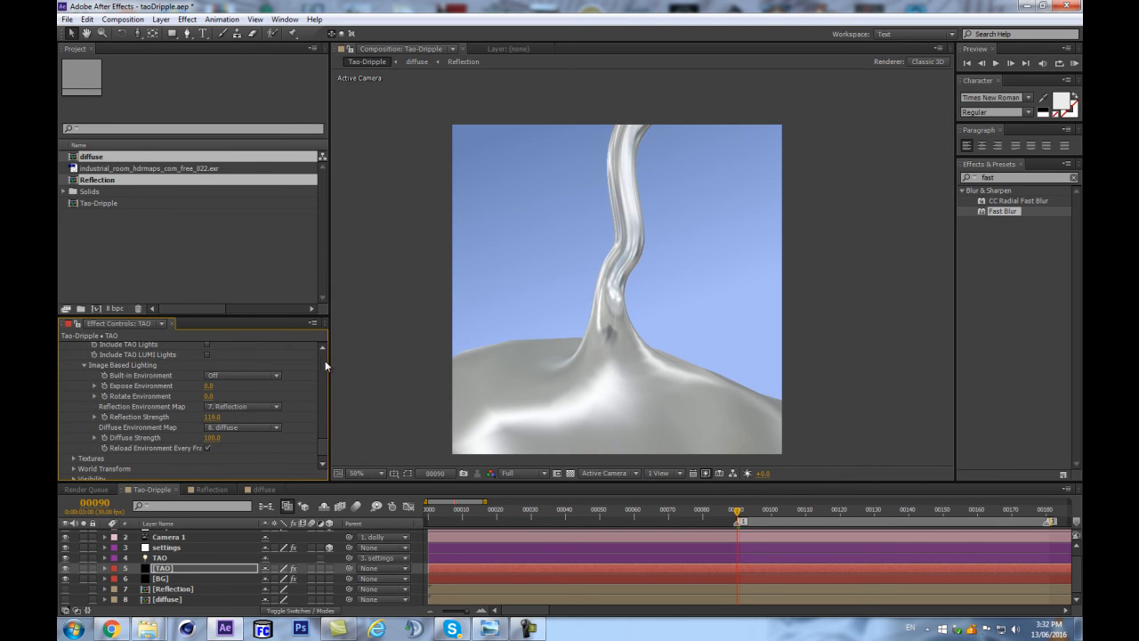
{"action": "key", "text": "ctrl+z"}
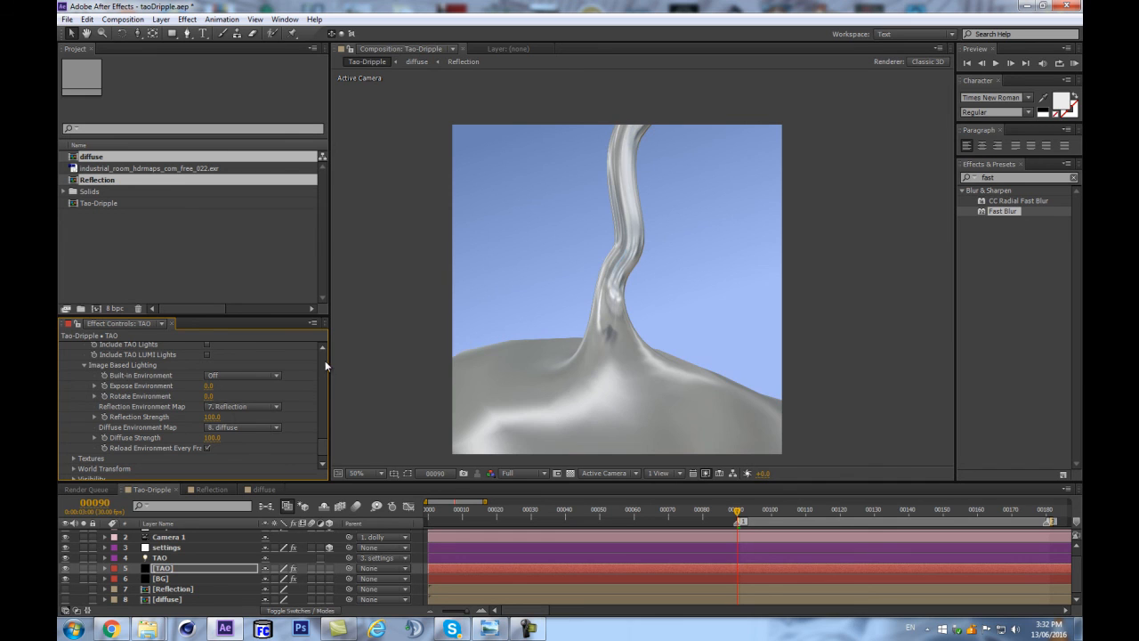
In the Reflection composition, set the EXR layer's Fast Blur Blurriness to 111, and return to Tao-Dripple.
{"action": "double_click", "coordinate": [161, 589]}
{"action": "left_click", "coordinate": [211, 356]}
{"action": "type", "text": "111"}
{"action": "key", "text": "Return"}
{"action": "left_click", "coordinate": [265, 508]}
{"action": "left_click", "coordinate": [195, 520]}
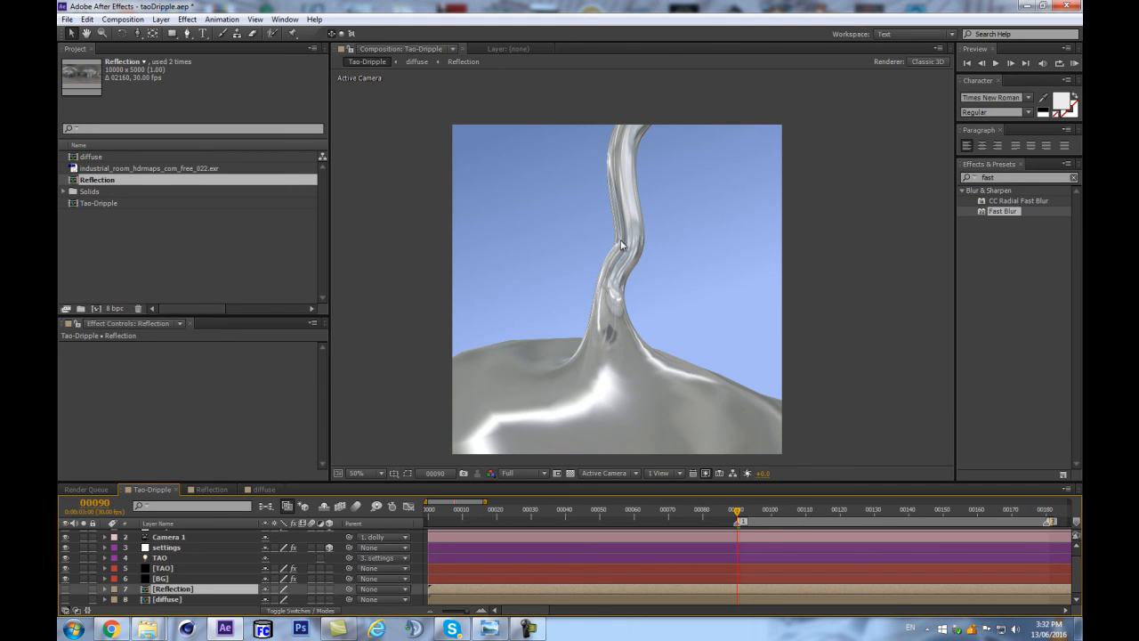
{"action": "left_click", "coordinate": [169, 569]}
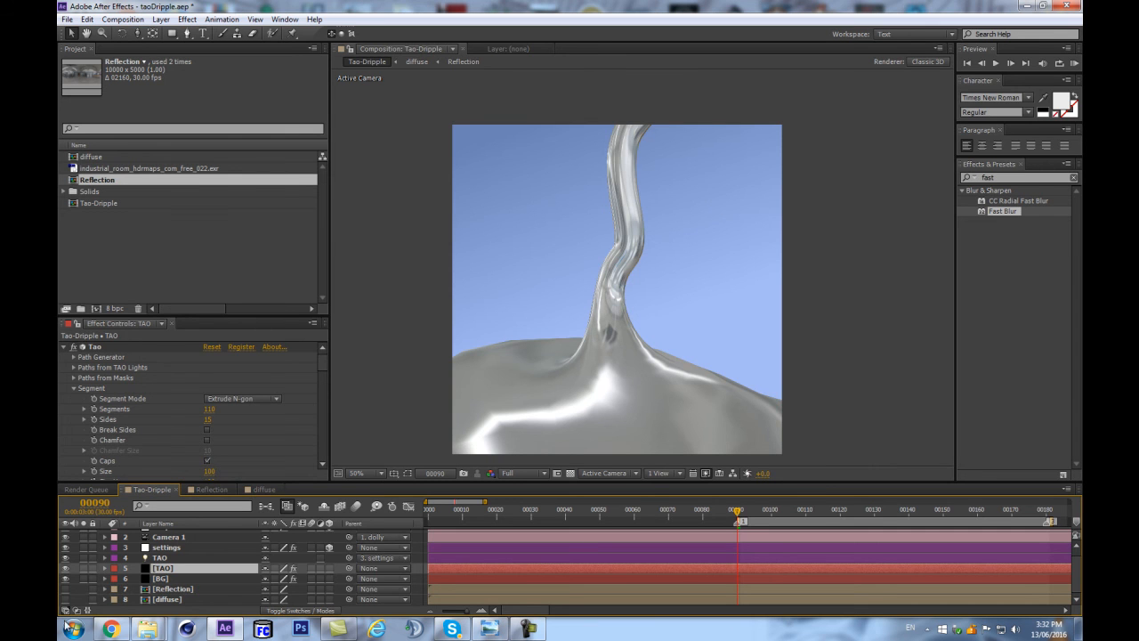
{"action": "double_click", "coordinate": [173, 588]}
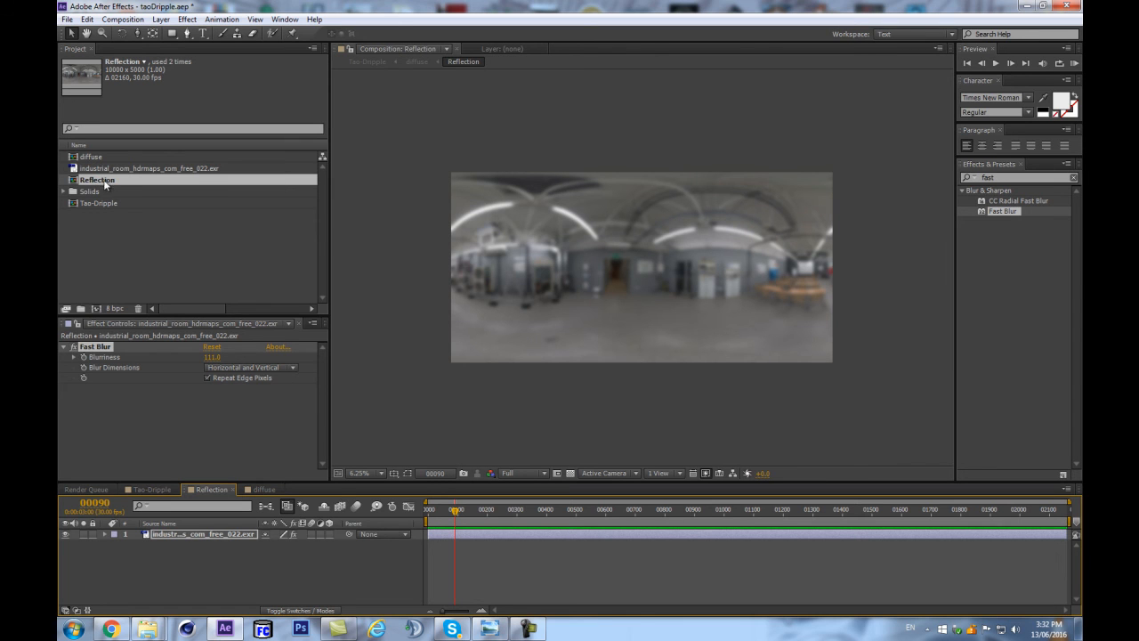
{"action": "left_click", "coordinate": [245, 536]}
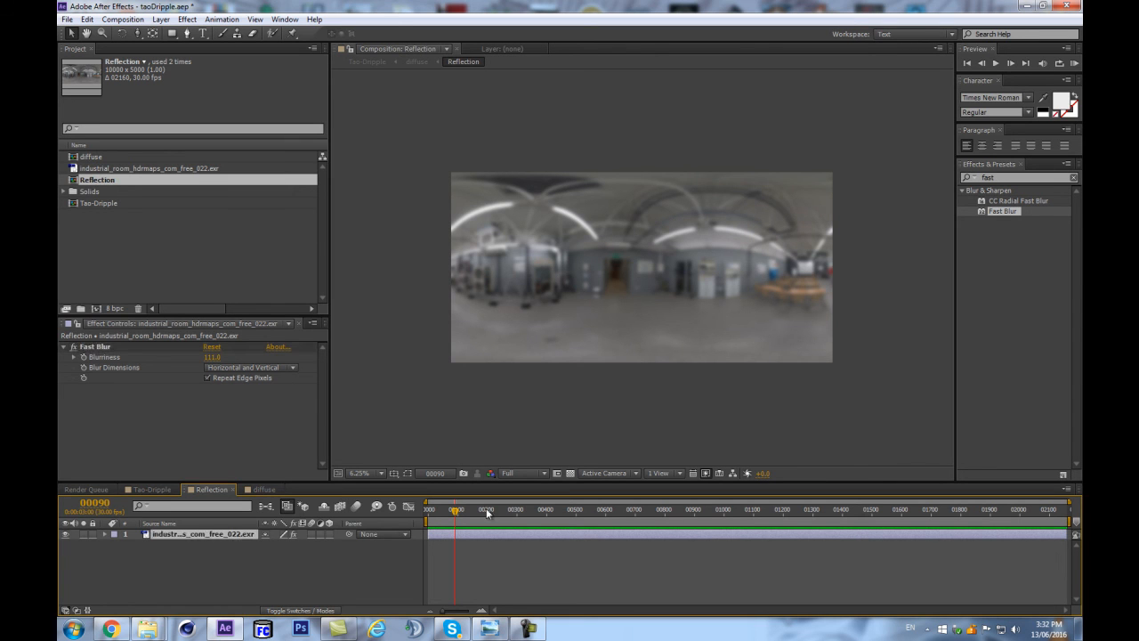
{"action": "left_click", "coordinate": [1020, 175]}
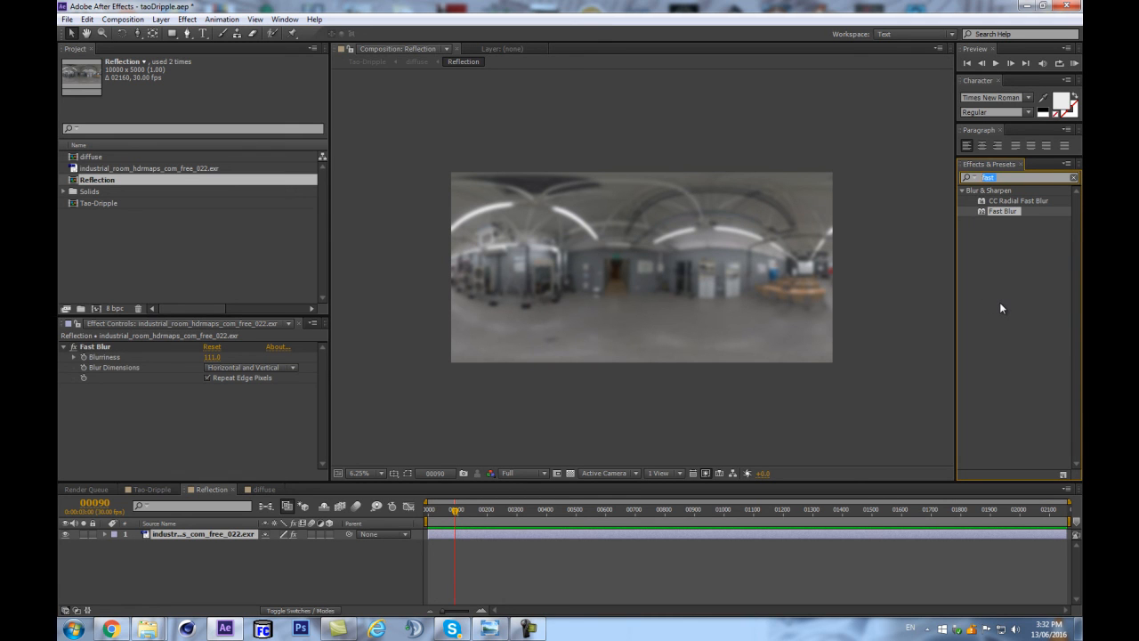
{"action": "left_click", "coordinate": [233, 535]}
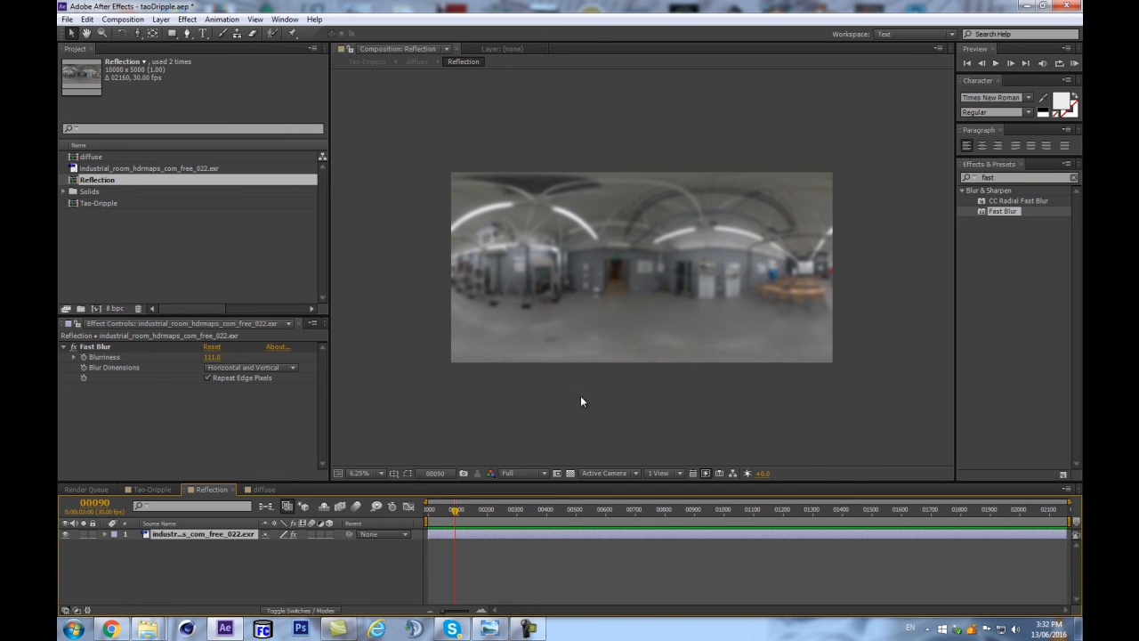
{"action": "key", "text": "ctrl+y"}
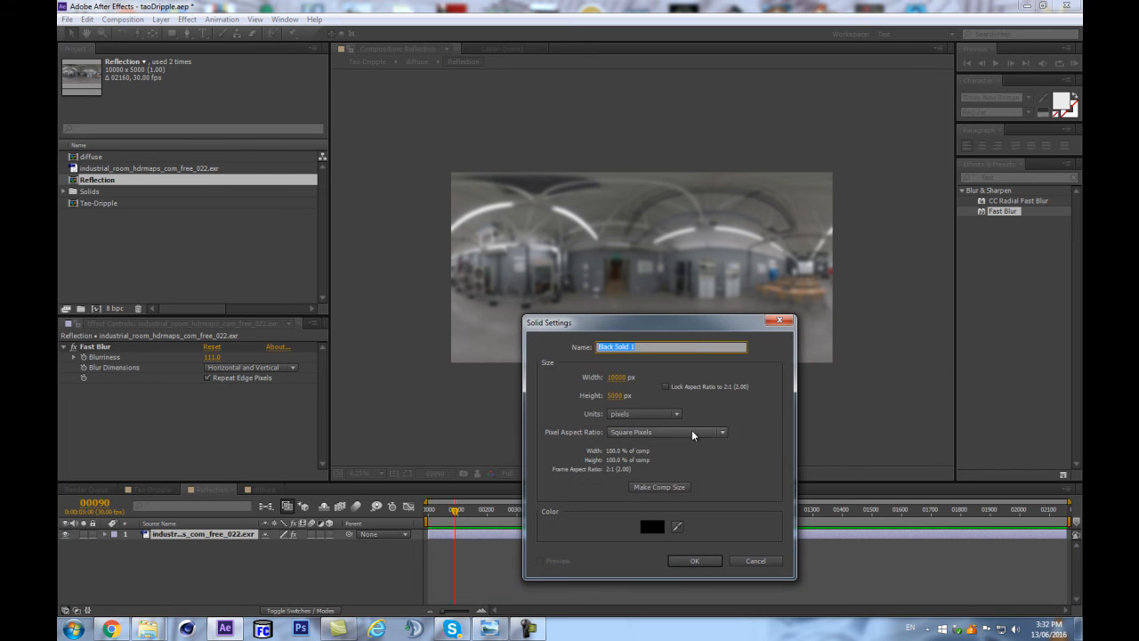
{"action": "left_click", "coordinate": [755, 559]}
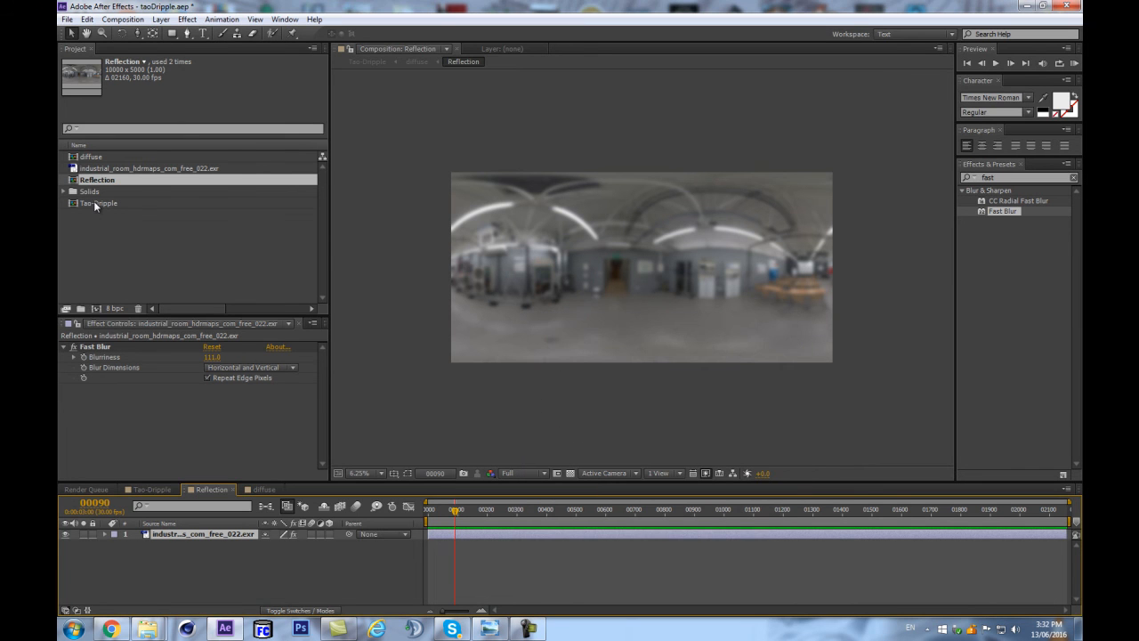
Copy the BG gradient layer from Tao-Dripple into the Reflection composition, above the EXR layer.
{"action": "double_click", "coordinate": [95, 203]}
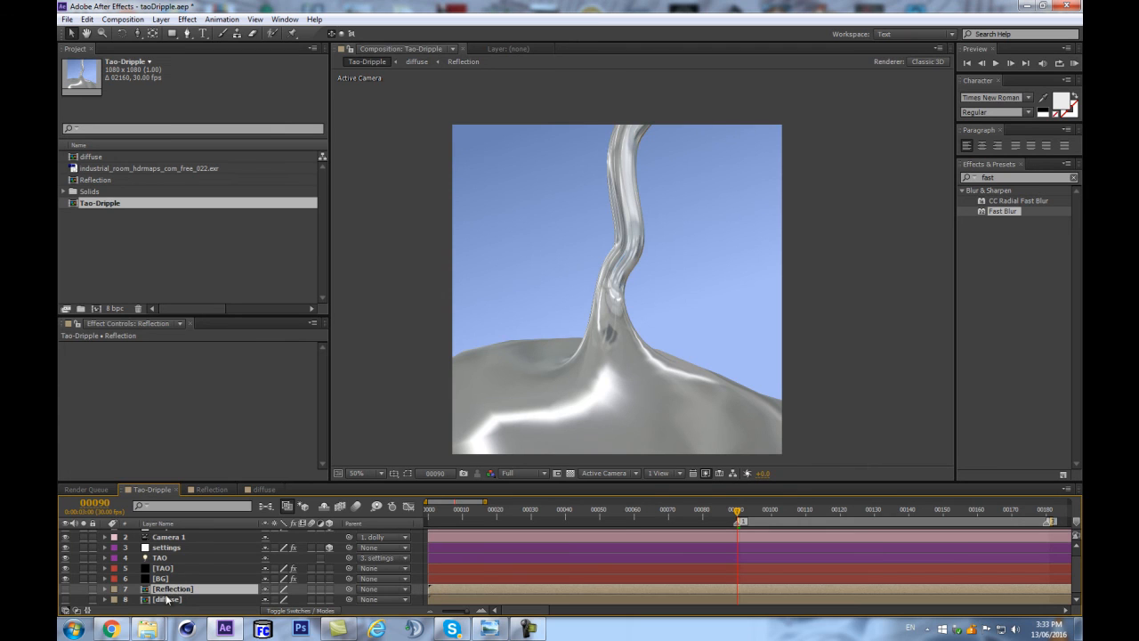
{"action": "left_click", "coordinate": [160, 578]}
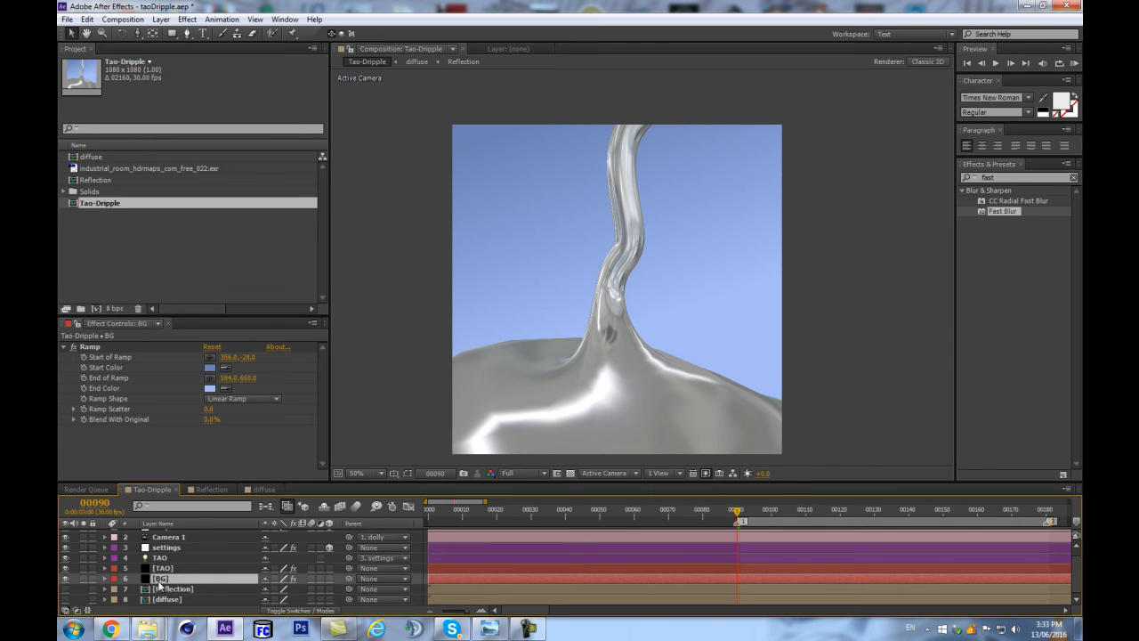
{"action": "double_click", "coordinate": [93, 180]}
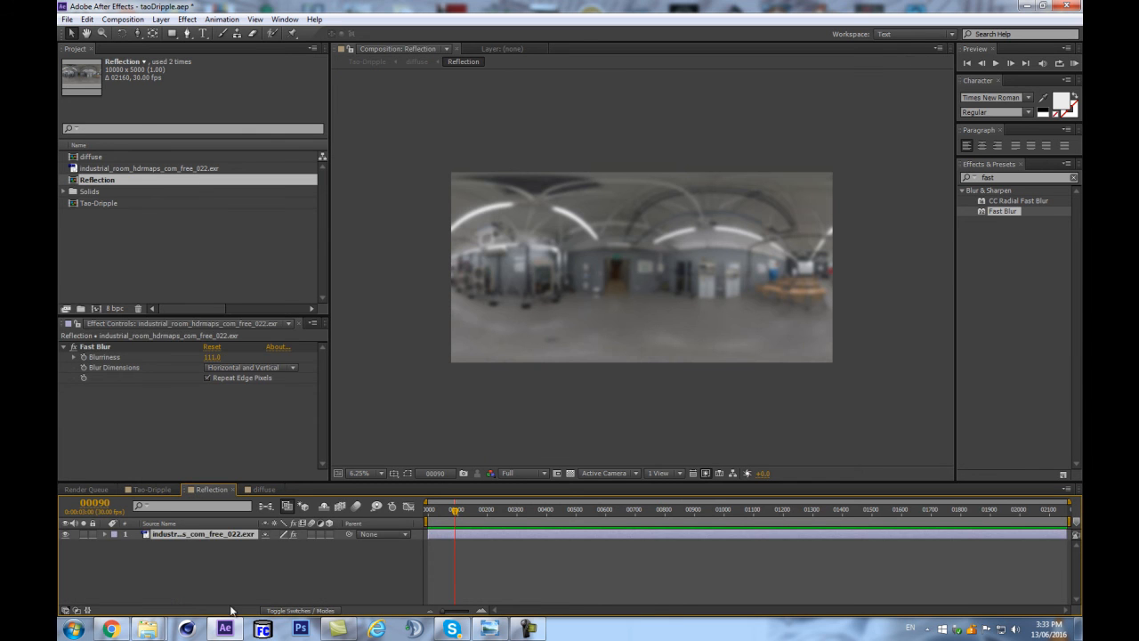
{"action": "key", "text": "ctrl+v"}
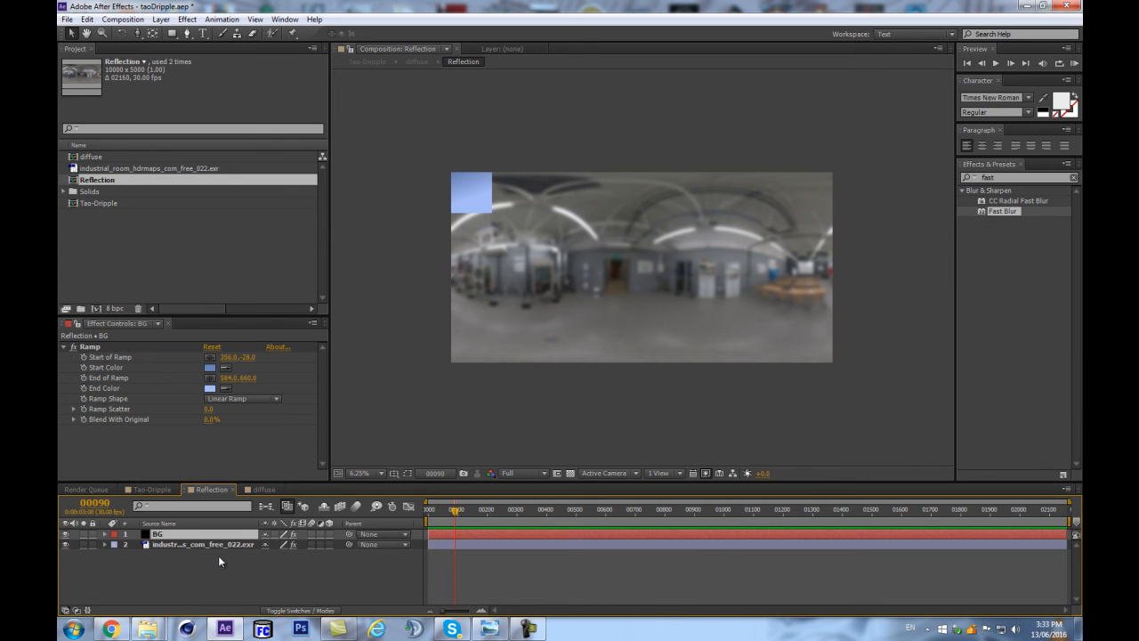
Resize the pasted BG solid to the composition size, 10000 x 5000 px, as a new solid and reset its position.
{"action": "key", "text": "ctrl+shift+y"}
{"action": "left_click", "coordinate": [804, 433]}
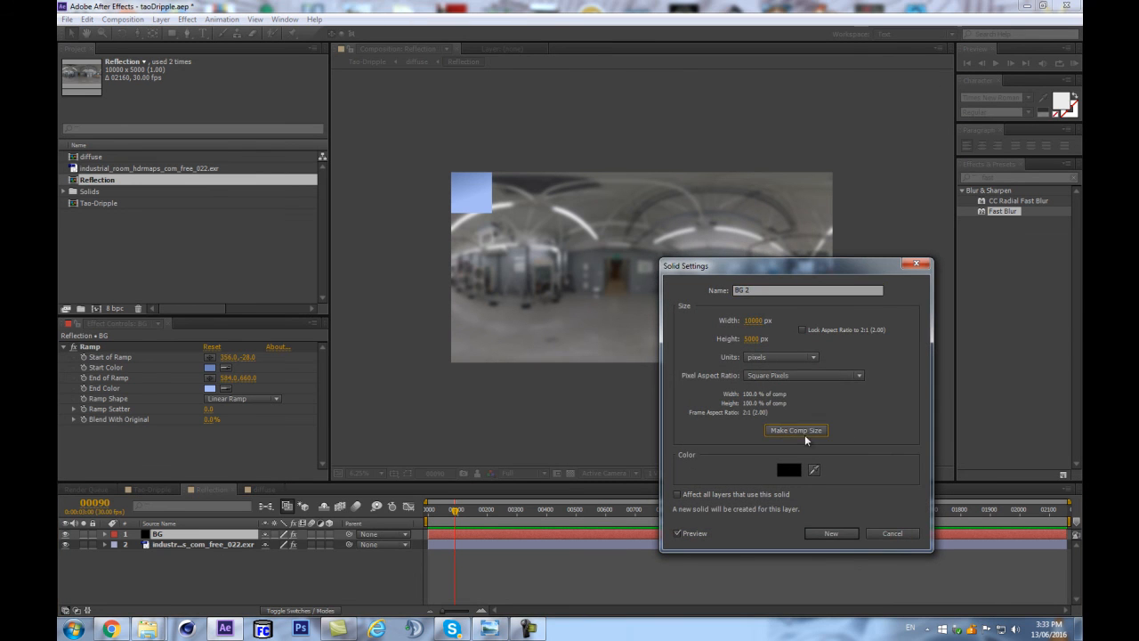
{"action": "left_click", "coordinate": [830, 533]}
{"action": "key", "text": "p"}
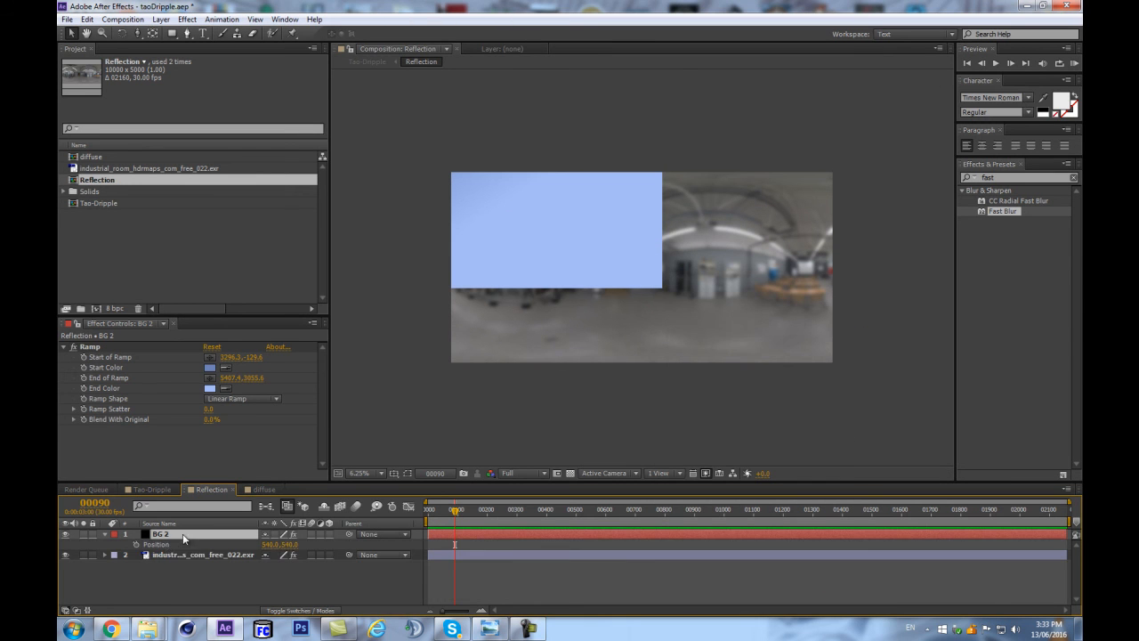
{"action": "right_click", "coordinate": [163, 548]}
{"action": "left_click", "coordinate": [194, 509]}
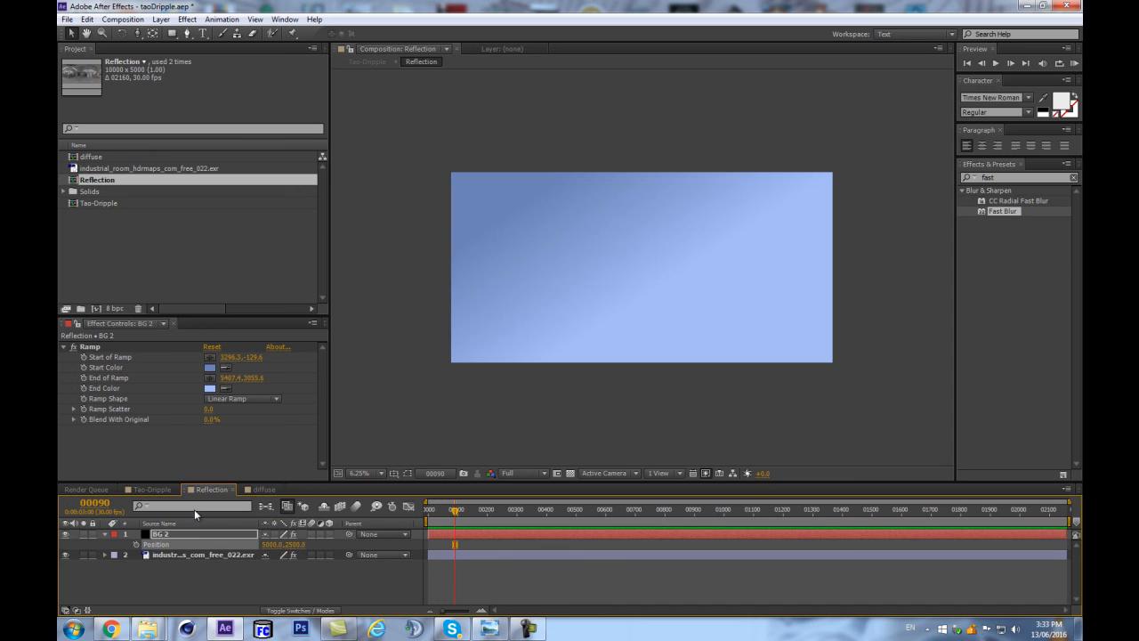
Set the BG 2 layer's blending mode to Overlay, and check the tinted reflection in Tao-Dripple.
{"action": "left_click", "coordinate": [219, 580]}
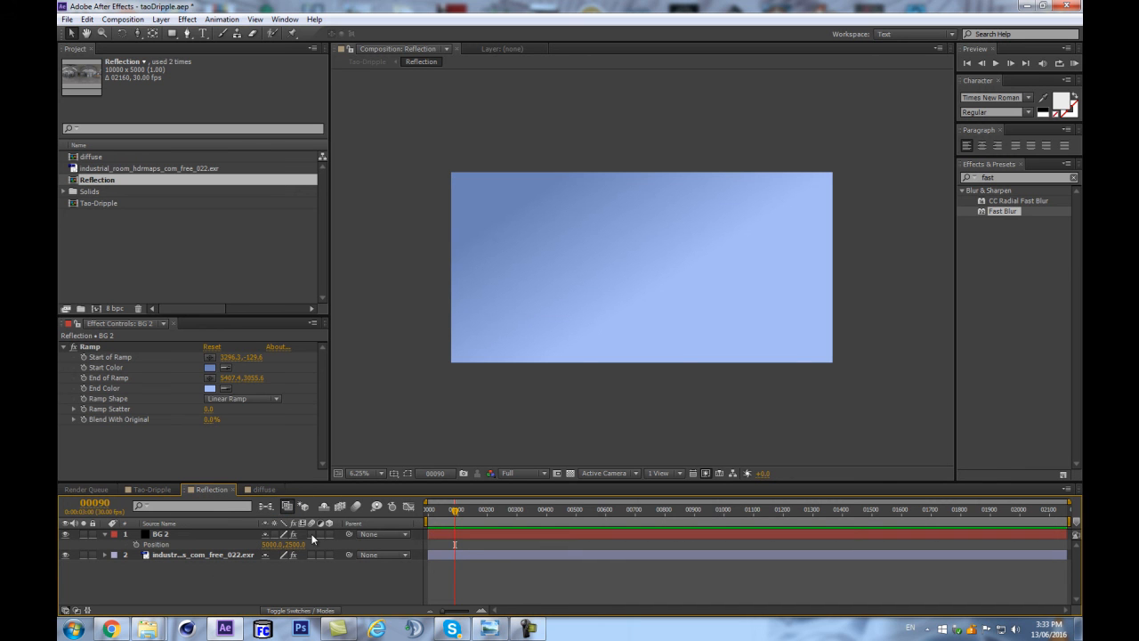
{"action": "key", "text": "F4"}
{"action": "left_click", "coordinate": [283, 537]}
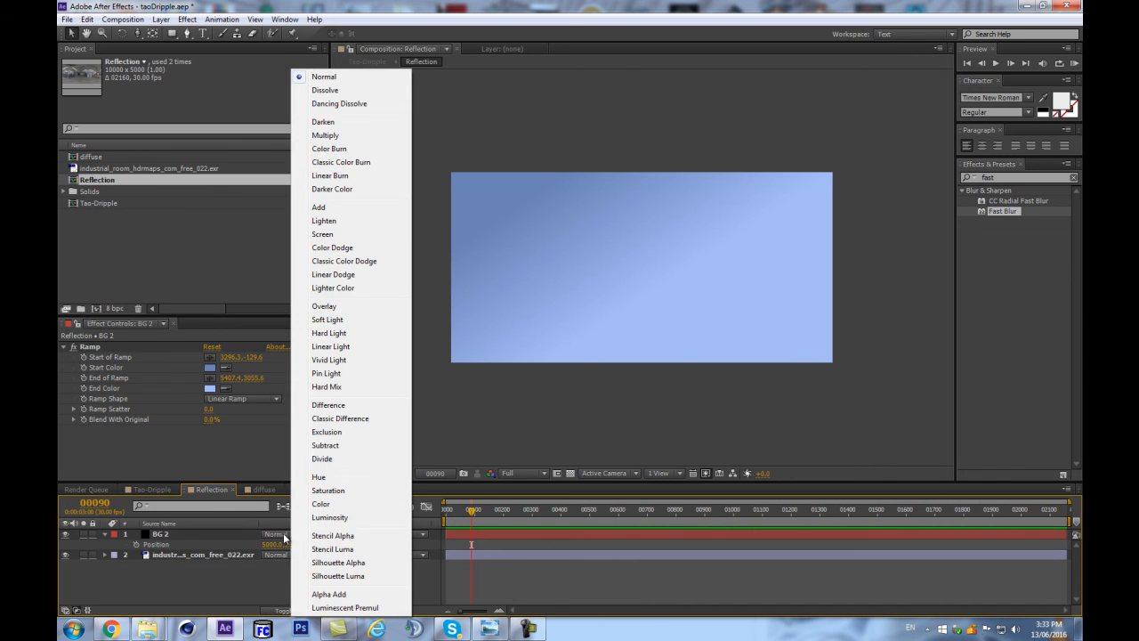
{"action": "left_click", "coordinate": [342, 309]}
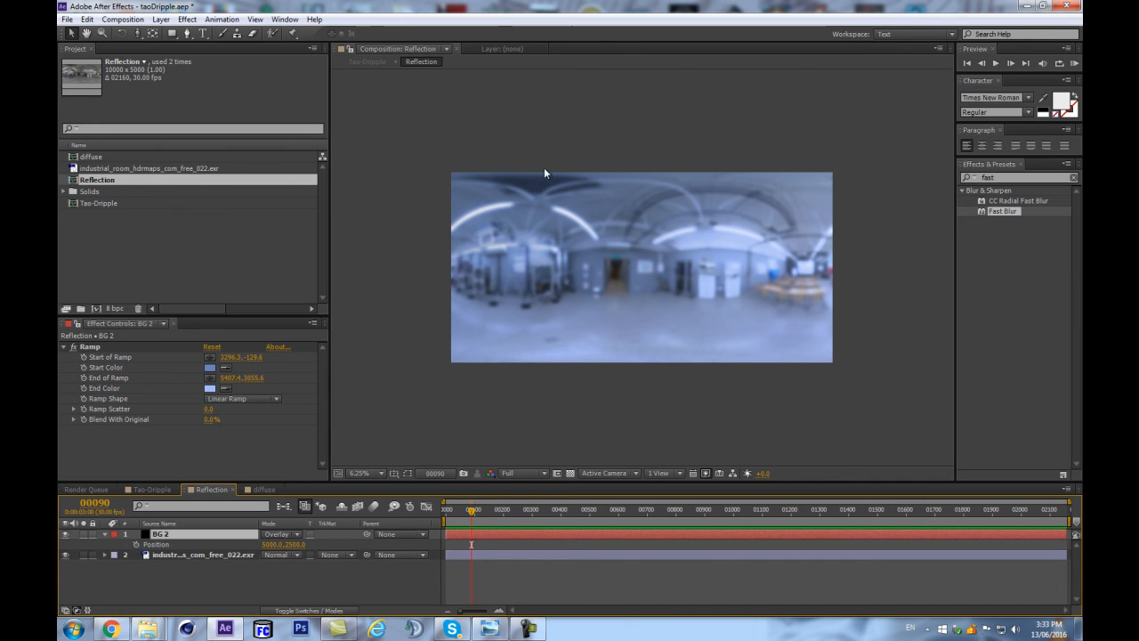
{"action": "key", "text": "Tab"}
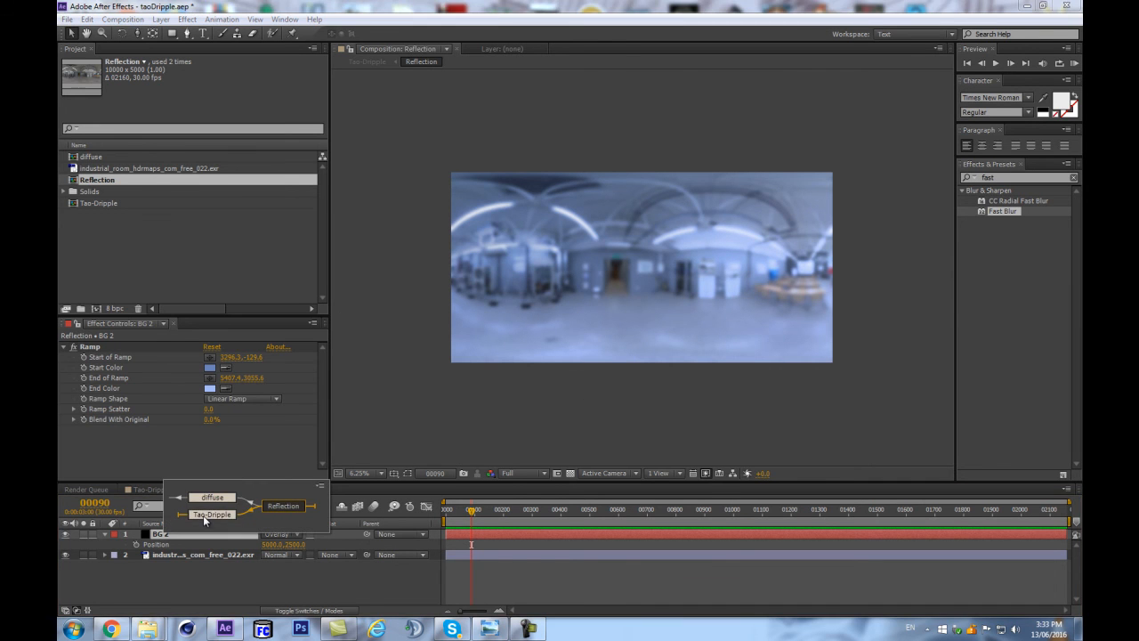
{"action": "left_click", "coordinate": [203, 515]}
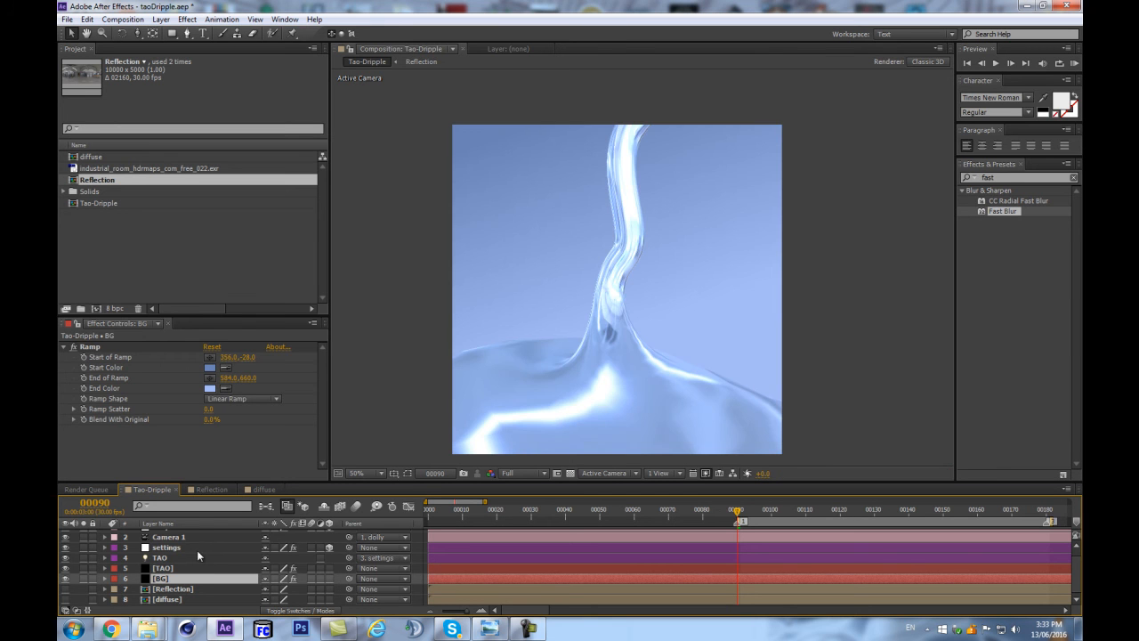
{"action": "scroll", "coordinate": [726, 365], "scroll_direction": "up", "scroll_amount": 1}
{"action": "scroll", "coordinate": [723, 366], "scroll_direction": "down", "scroll_amount": 2}
{"action": "scroll", "coordinate": [722, 366], "scroll_direction": "up", "scroll_amount": 1}
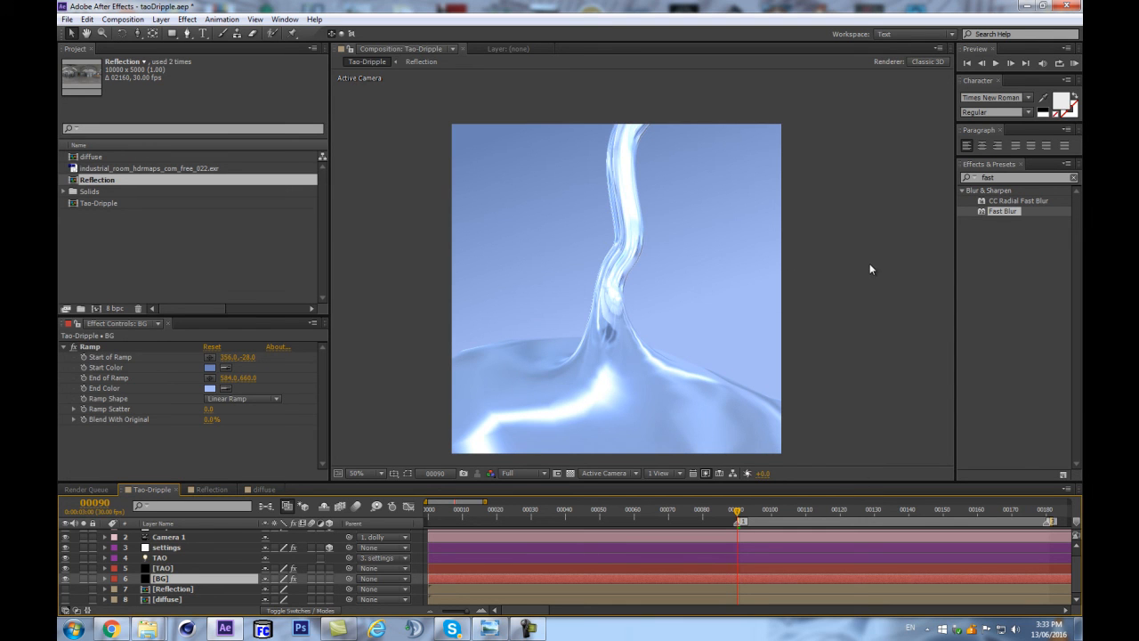
Set Fresnel to 41 in the TAO layer's Material & Lighting settings.
{"action": "left_click", "coordinate": [168, 570]}
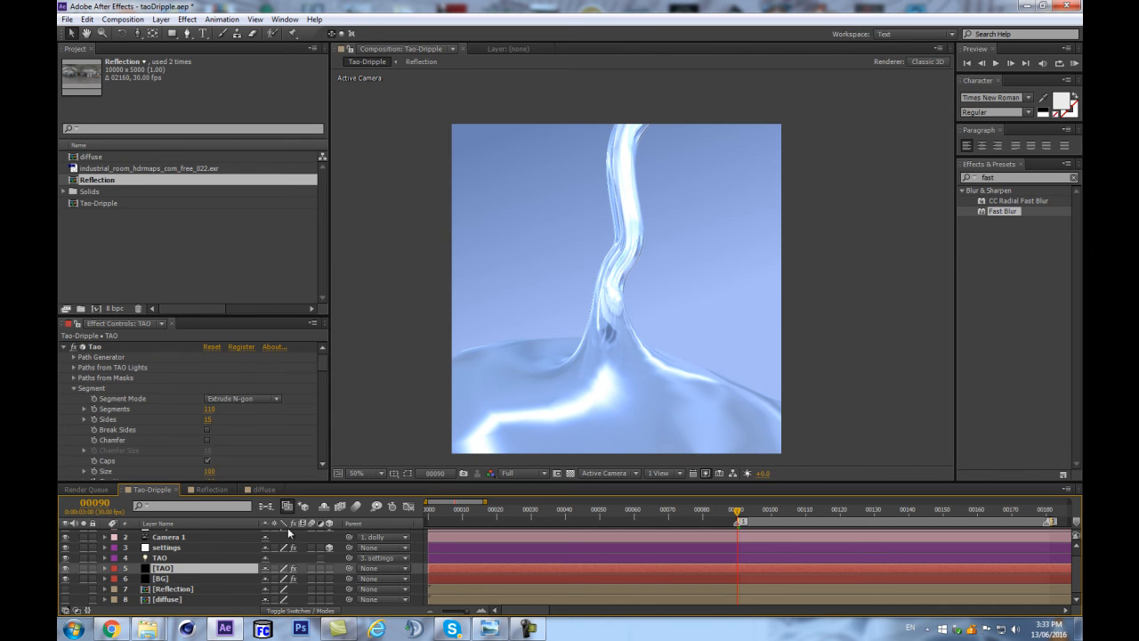
{"action": "left_click_drag", "start_coordinate": [224, 317], "coordinate": [208, 230]}
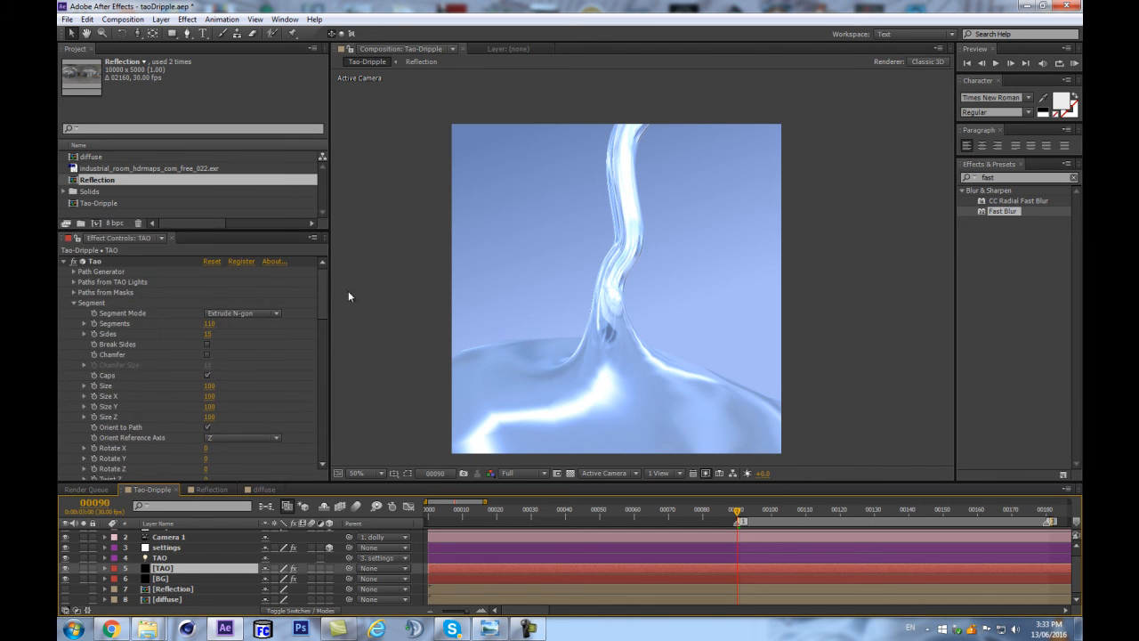
{"action": "scroll", "coordinate": [285, 416], "scroll_direction": "down", "scroll_amount": 10}
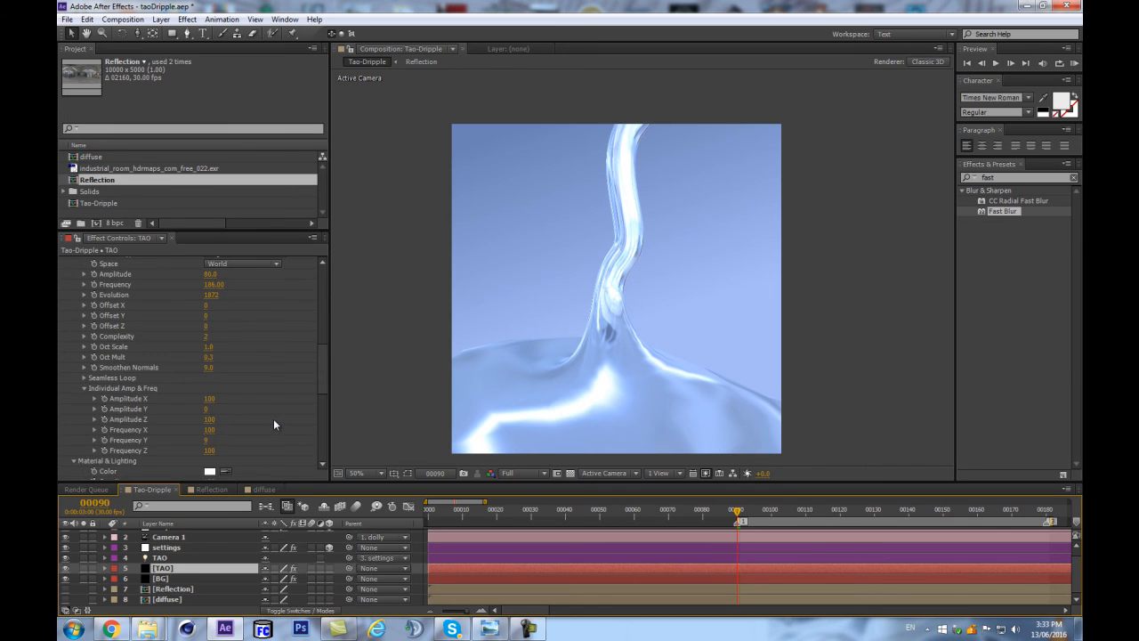
{"action": "scroll", "coordinate": [273, 419], "scroll_direction": "down", "scroll_amount": 10}
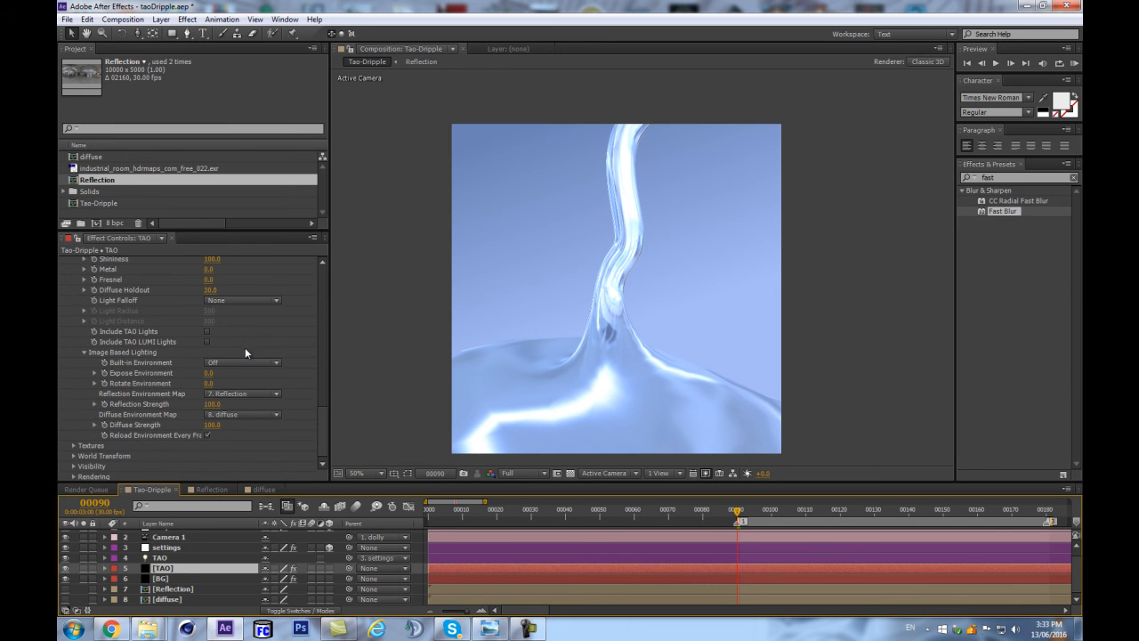
{"action": "left_click", "coordinate": [209, 280]}
{"action": "type", "text": "50"}
{"action": "key", "text": "Return"}
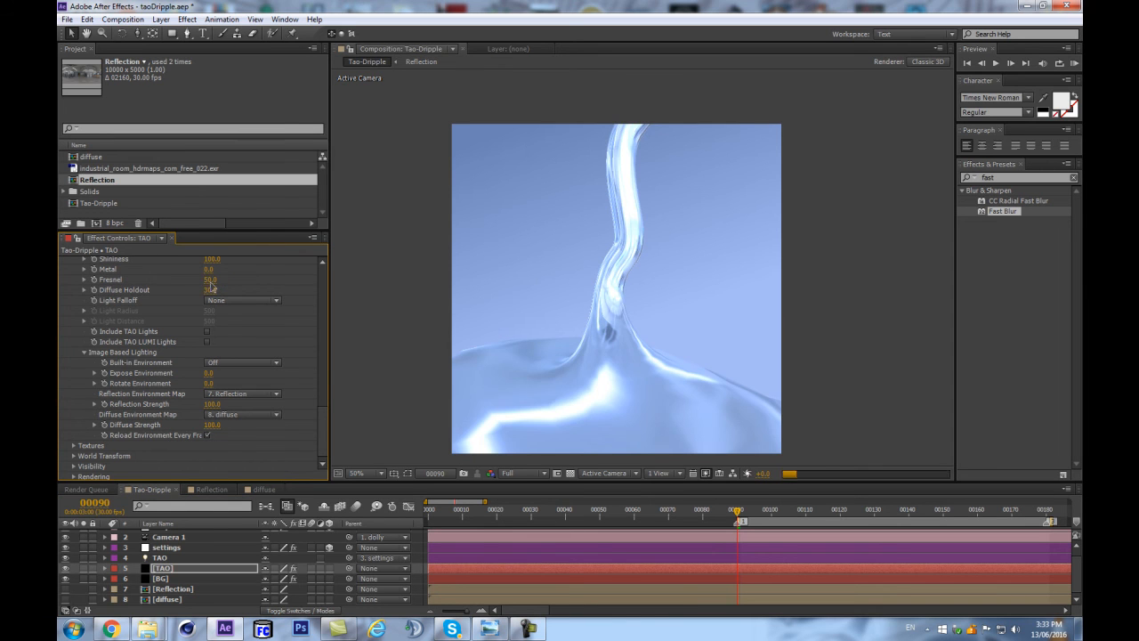
{"action": "left_click_drag", "start_coordinate": [210, 285], "coordinate": [197, 282]}
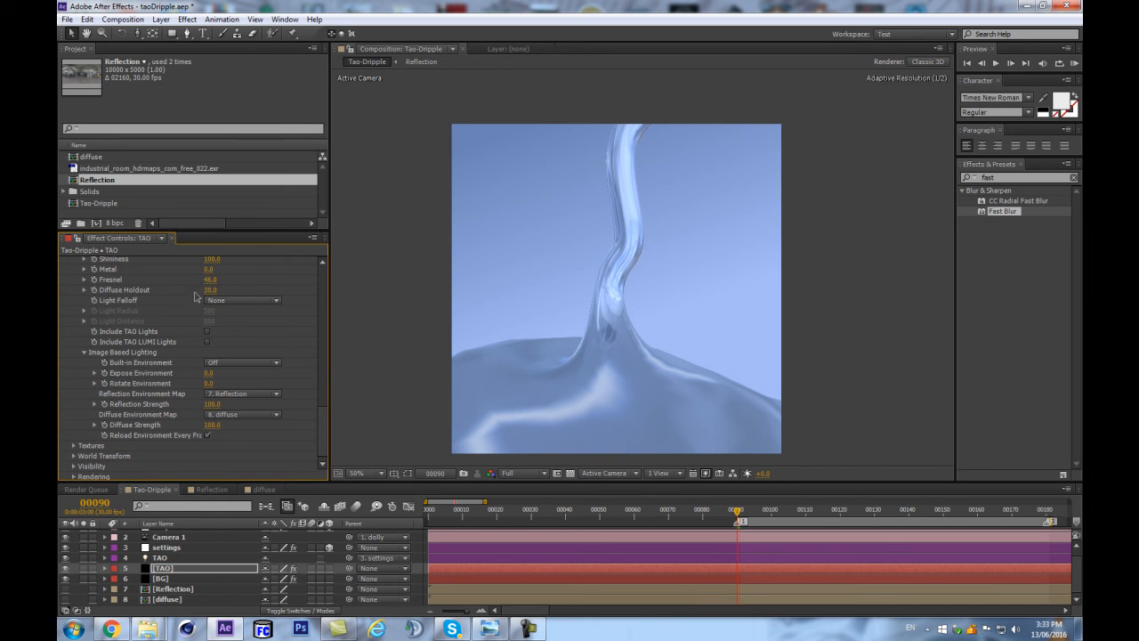
{"action": "left_click_drag", "start_coordinate": [211, 283], "coordinate": [198, 281]}
{"action": "left_click", "coordinate": [217, 290]}
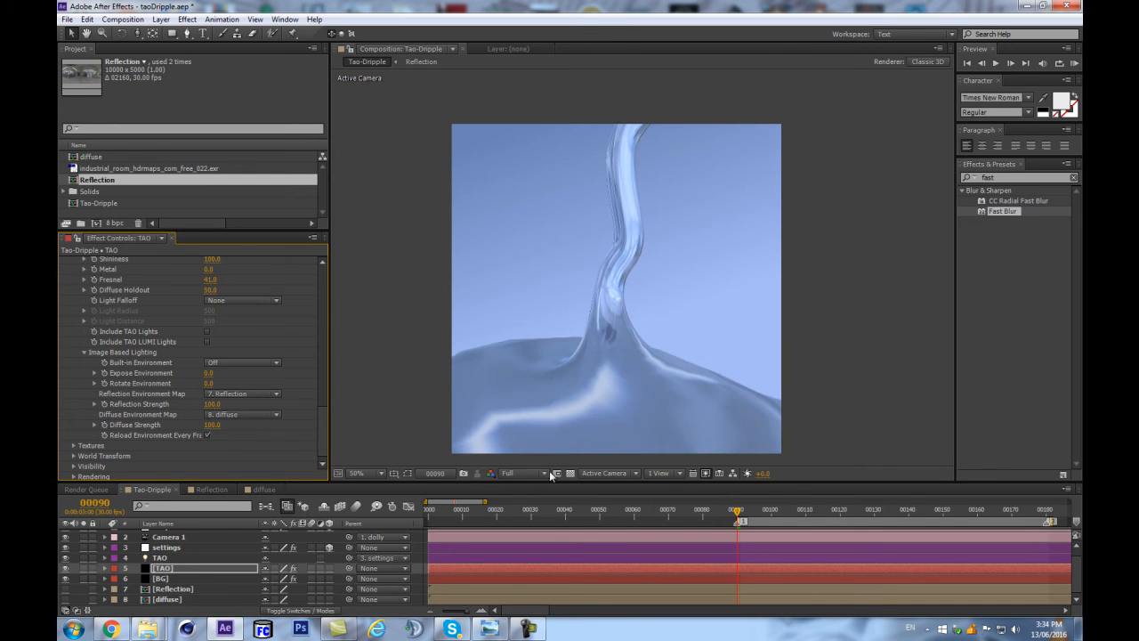
Switch the Tao-Dripple preview resolution to Quarter and preview the liquid at frame 100.
{"action": "left_click", "coordinate": [532, 469]}
{"action": "left_click", "coordinate": [530, 546]}
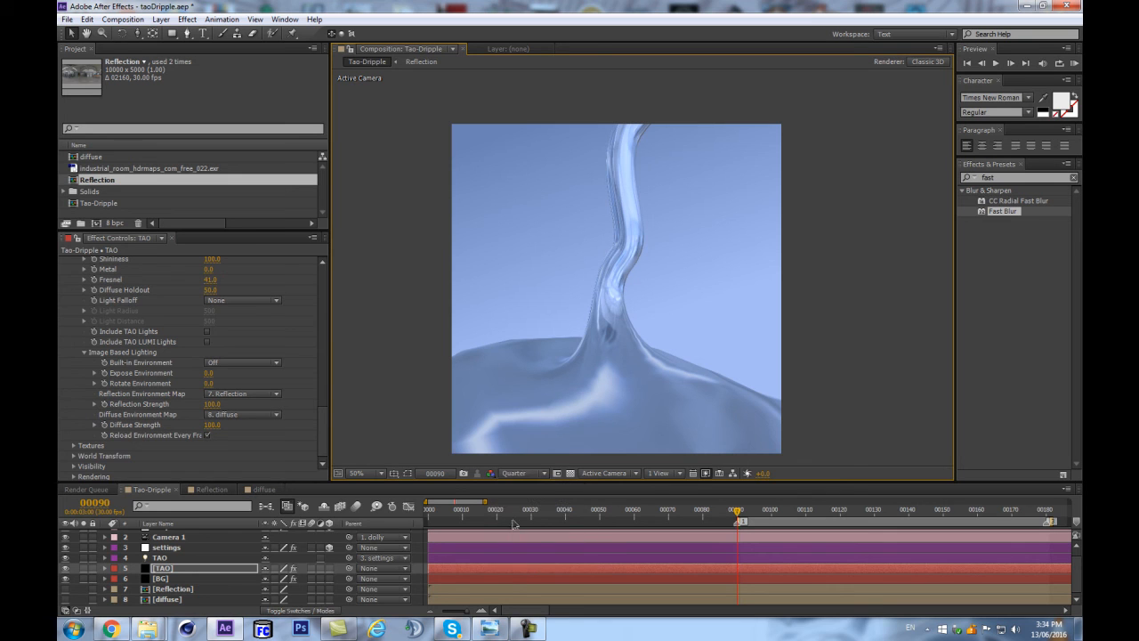
{"action": "left_click", "coordinate": [146, 293]}
{"action": "left_click_drag", "start_coordinate": [280, 229], "coordinate": [284, 258]}
{"action": "left_click", "coordinate": [806, 513]}
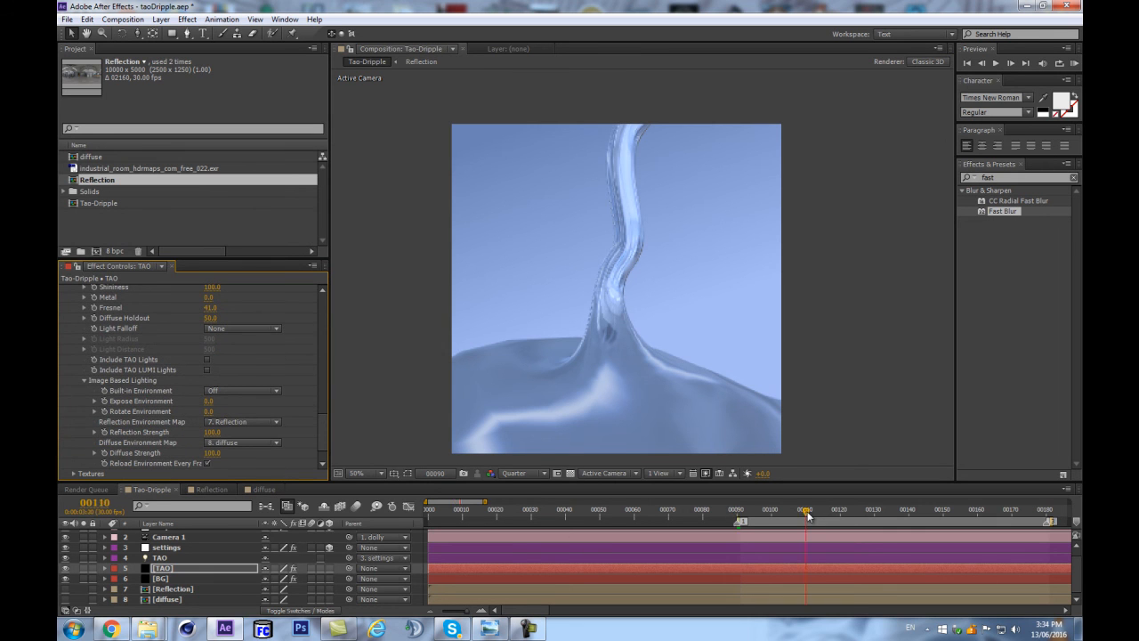
{"action": "left_click", "coordinate": [770, 513]}
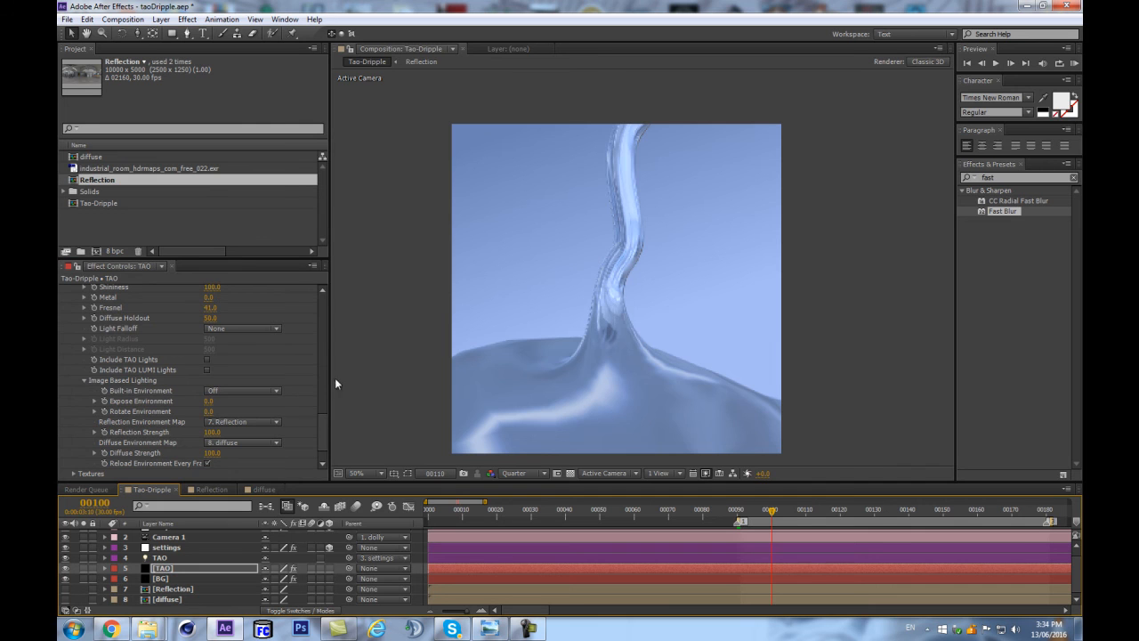
{"action": "mouse_move", "coordinate": [322, 425]}
{"action": "left_mouse_down"}
{"action": "mouse_move", "coordinate": [321, 379]}
{"action": "mouse_move", "coordinate": [321, 432]}
{"action": "left_mouse_up"}
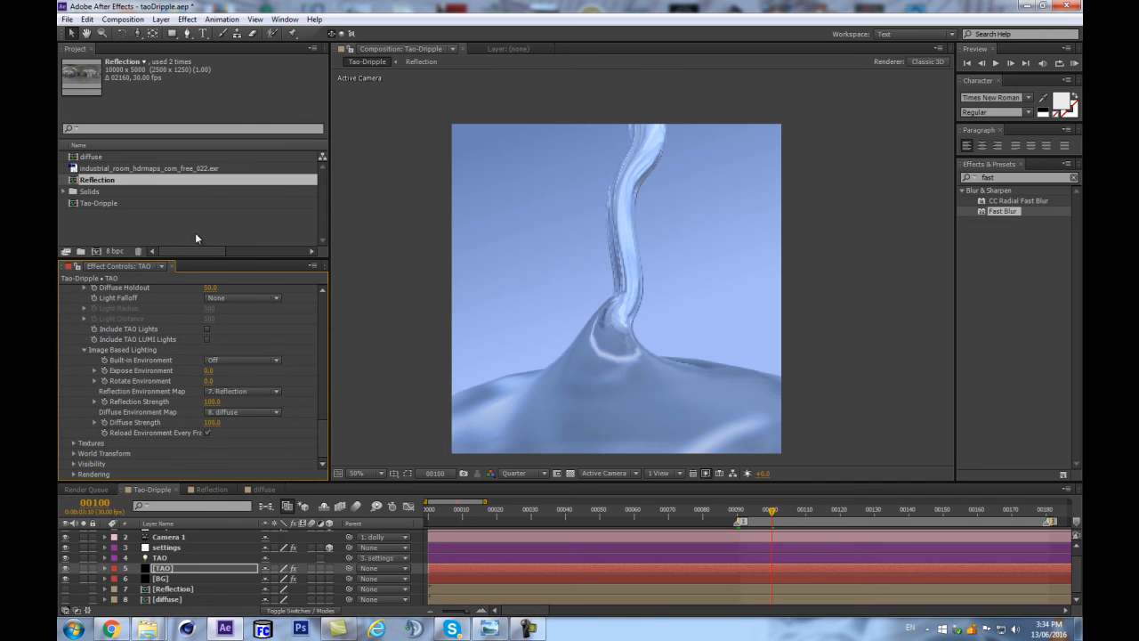
Inspect the tinted Reflection composition, and return to Tao-Dripple at frame 100.
{"action": "double_click", "coordinate": [89, 180]}
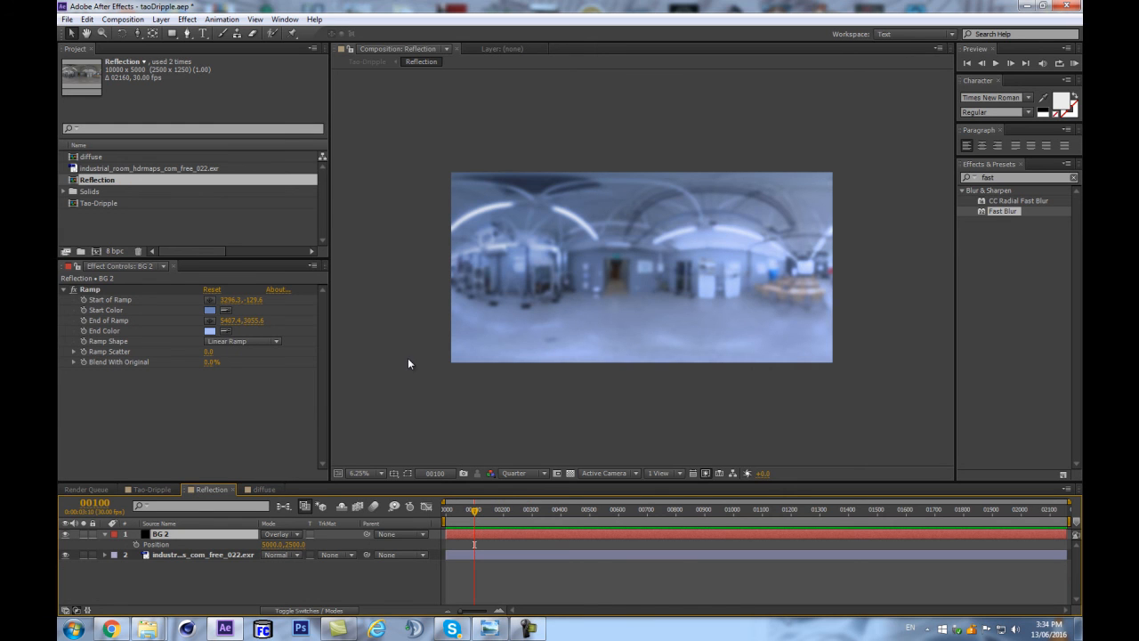
{"action": "scroll", "coordinate": [487, 336], "scroll_direction": "up", "scroll_amount": 1}
{"action": "scroll", "coordinate": [502, 356], "scroll_direction": "down", "scroll_amount": 2}
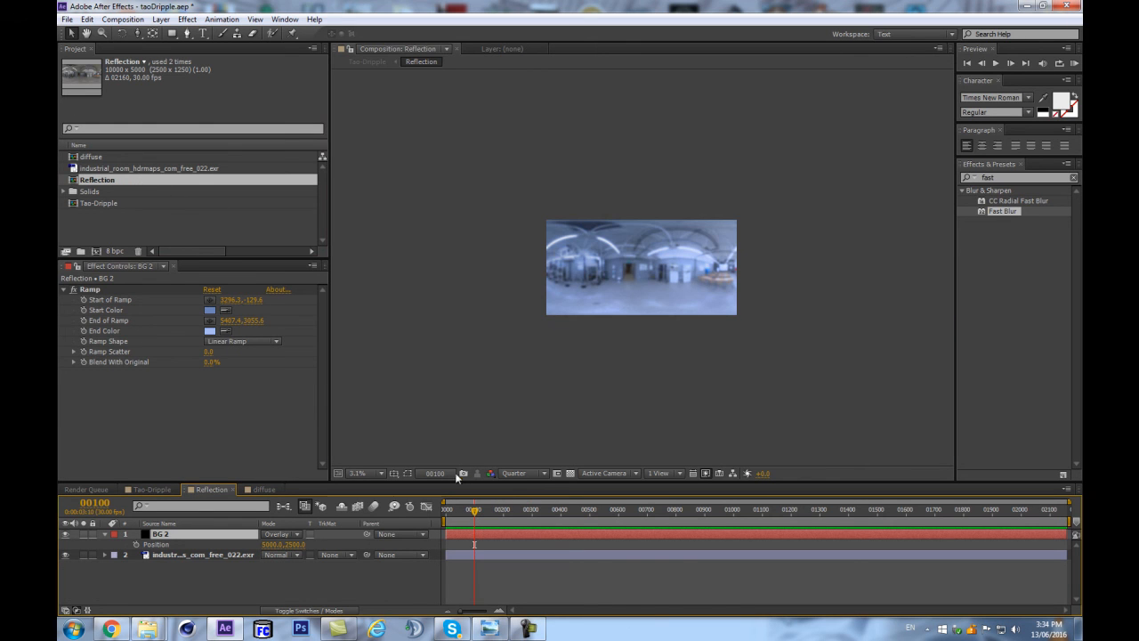
{"action": "left_click_drag", "start_coordinate": [475, 514], "coordinate": [447, 507]}
{"action": "left_click", "coordinate": [284, 506]}
{"action": "left_click", "coordinate": [215, 515]}
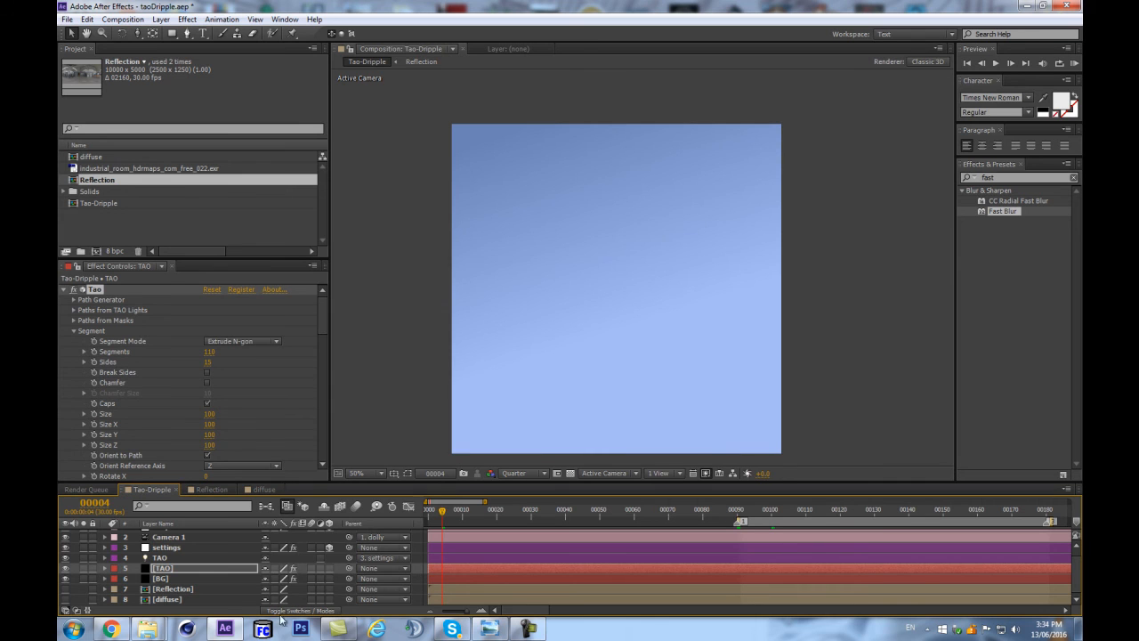
{"action": "left_click", "coordinate": [772, 516]}
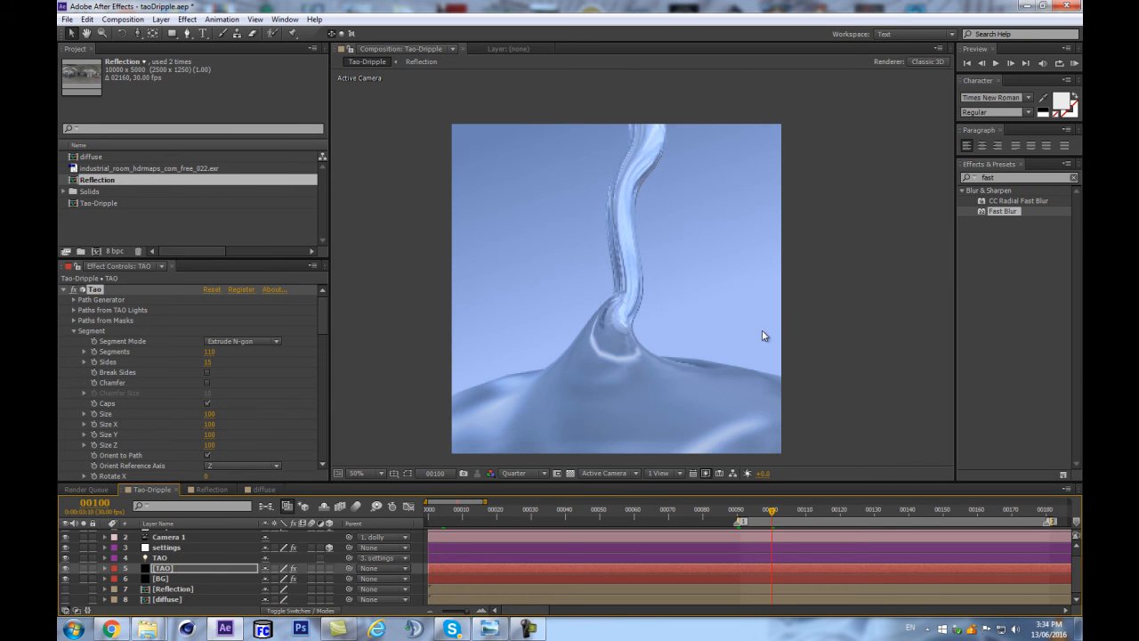
Set Specular to 68 and Diffuse Softness to 250 in the TAO layer's Material & Lighting settings.
{"action": "scroll", "coordinate": [259, 380], "scroll_direction": "down", "scroll_amount": 5}
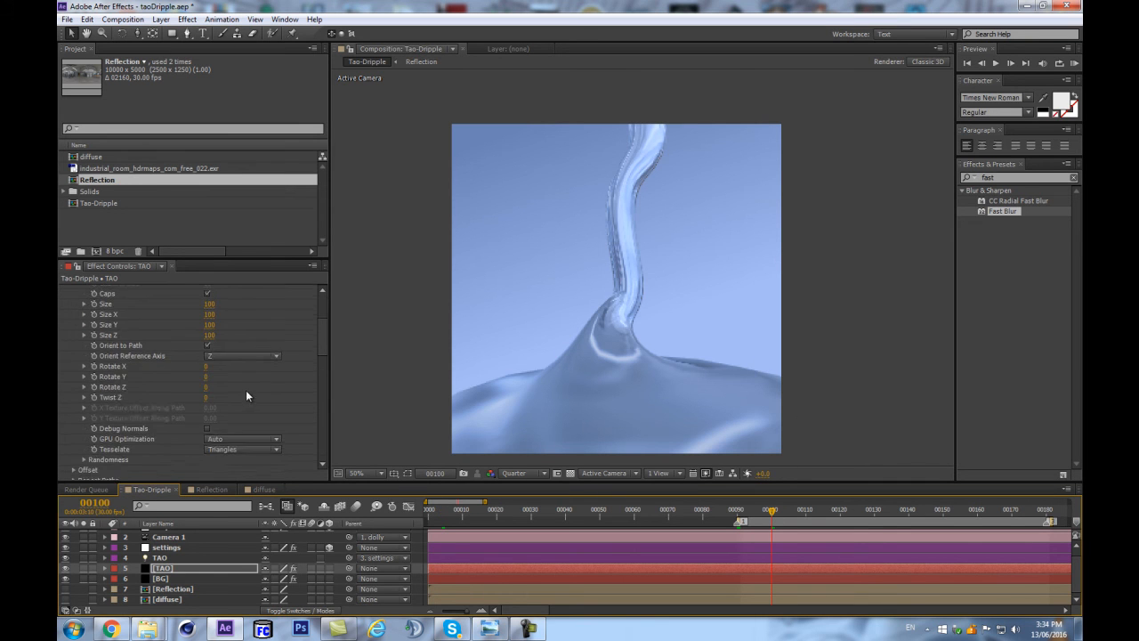
{"action": "scroll", "coordinate": [247, 389], "scroll_direction": "down", "scroll_amount": 6}
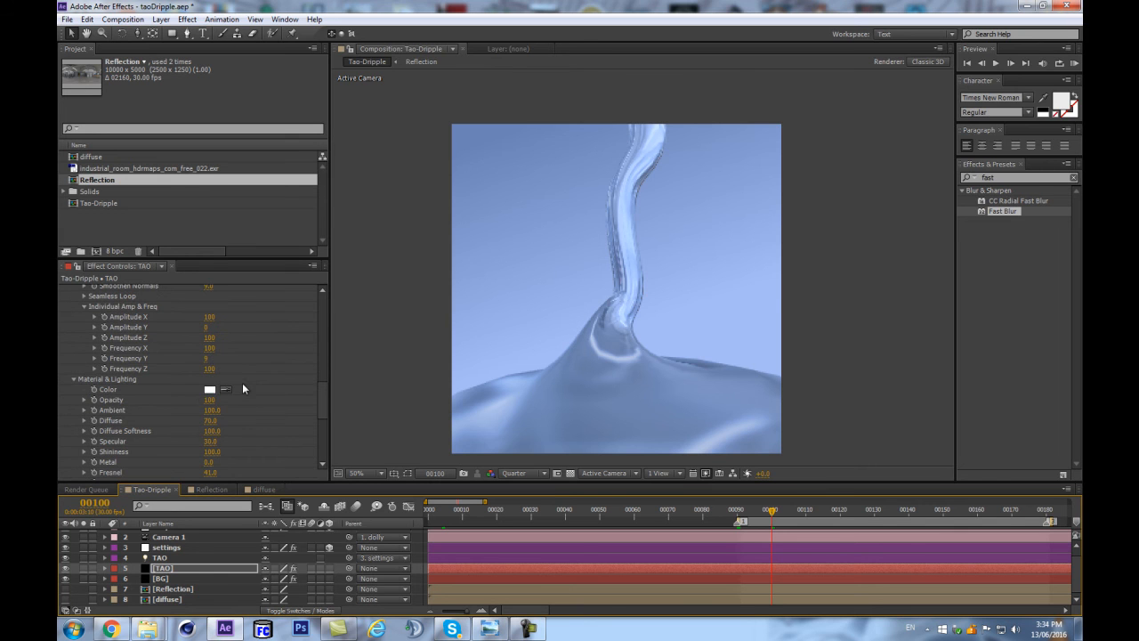
{"action": "scroll", "coordinate": [260, 381], "scroll_direction": "up", "scroll_amount": 2}
{"action": "scroll", "coordinate": [260, 381], "scroll_direction": "down", "scroll_amount": 4}
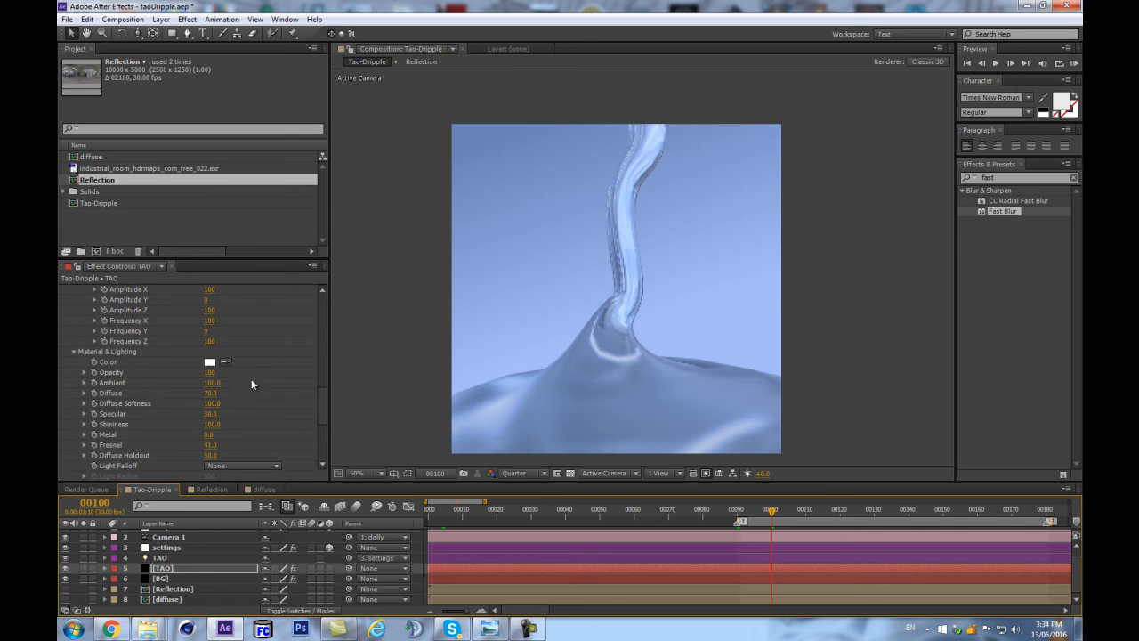
{"action": "left_click_drag", "start_coordinate": [216, 417], "coordinate": [277, 403]}
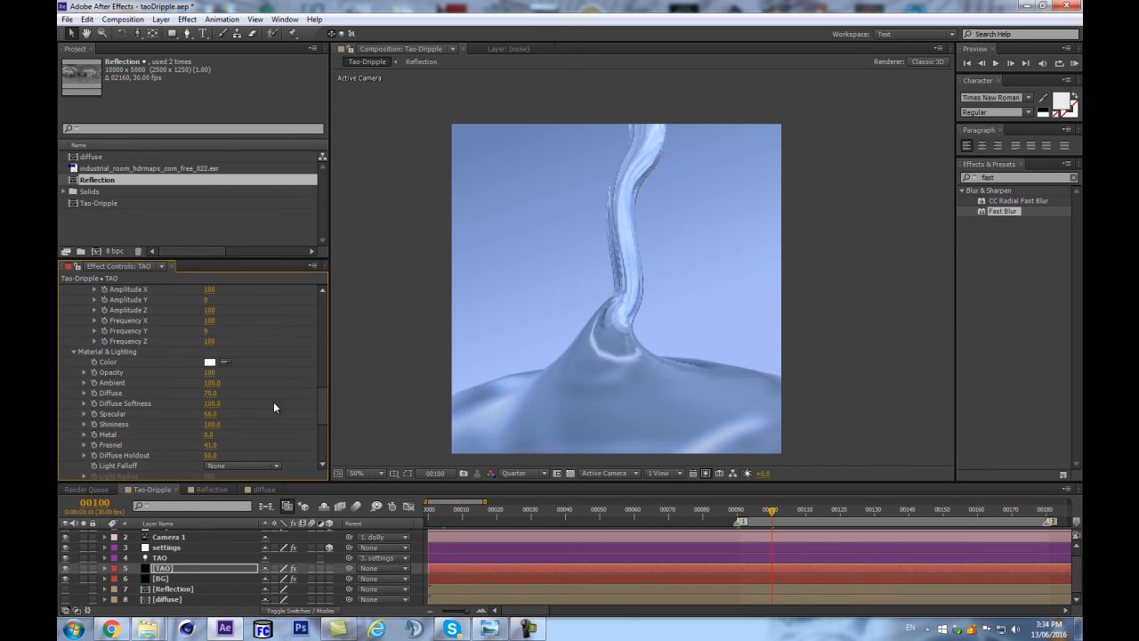
{"action": "left_click_drag", "start_coordinate": [213, 405], "coordinate": [243, 399]}
Set Expose Environment to 0.1 in the TAO layer's Image Based Lighting settings.
{"action": "scroll", "coordinate": [318, 402], "scroll_direction": "down", "scroll_amount": 5}
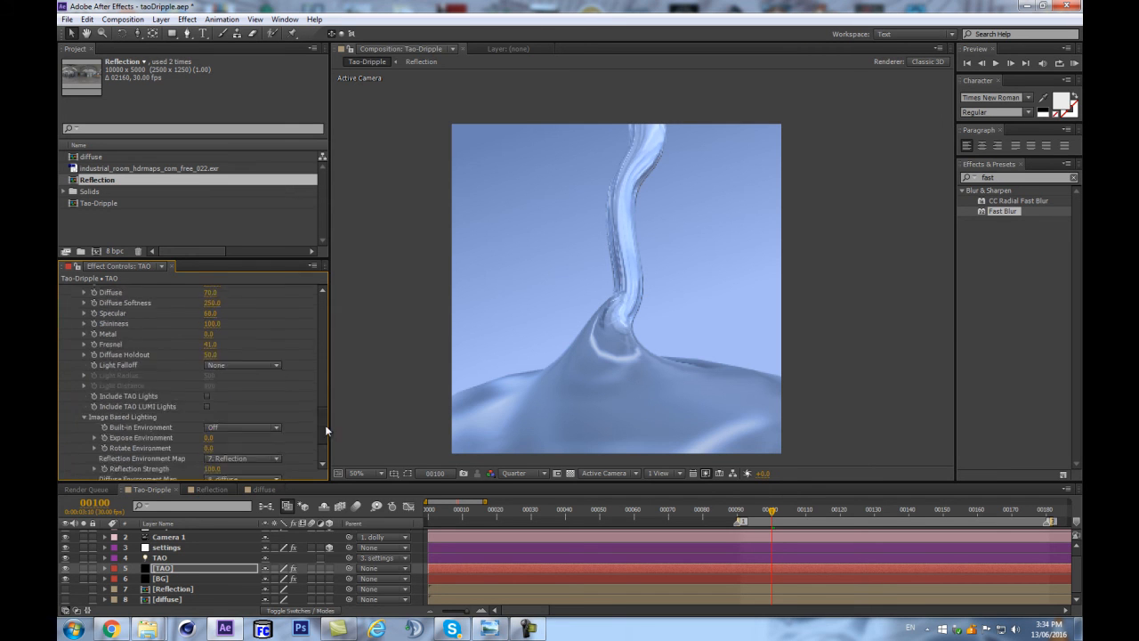
{"action": "scroll", "coordinate": [250, 397], "scroll_direction": "down", "scroll_amount": 3}
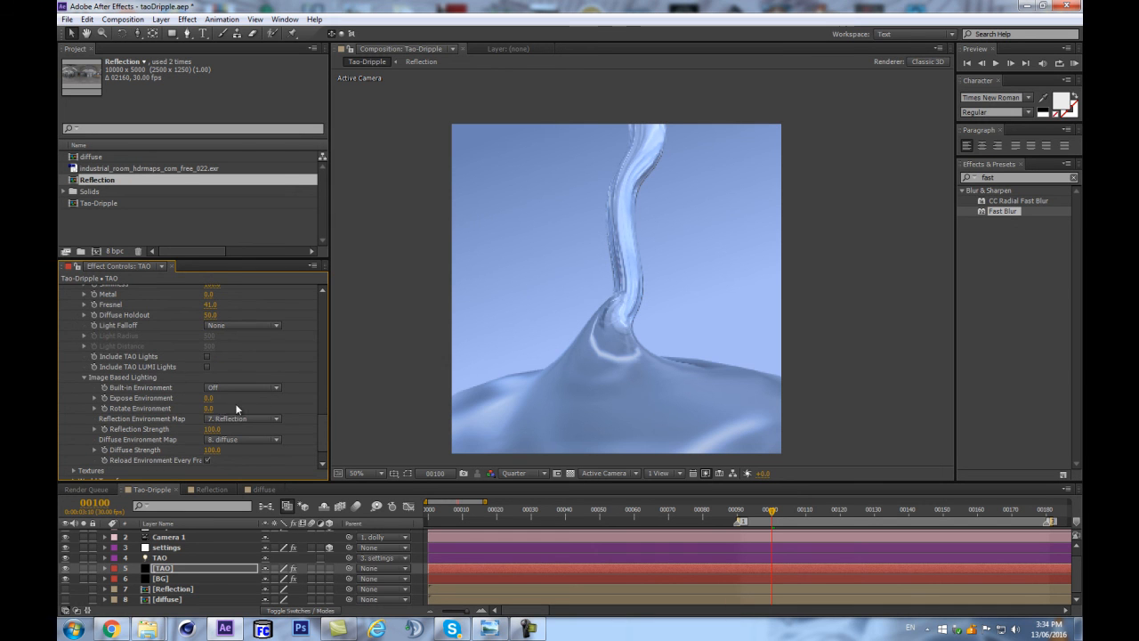
{"action": "left_click_drag", "start_coordinate": [208, 398], "coordinate": [249, 389]}
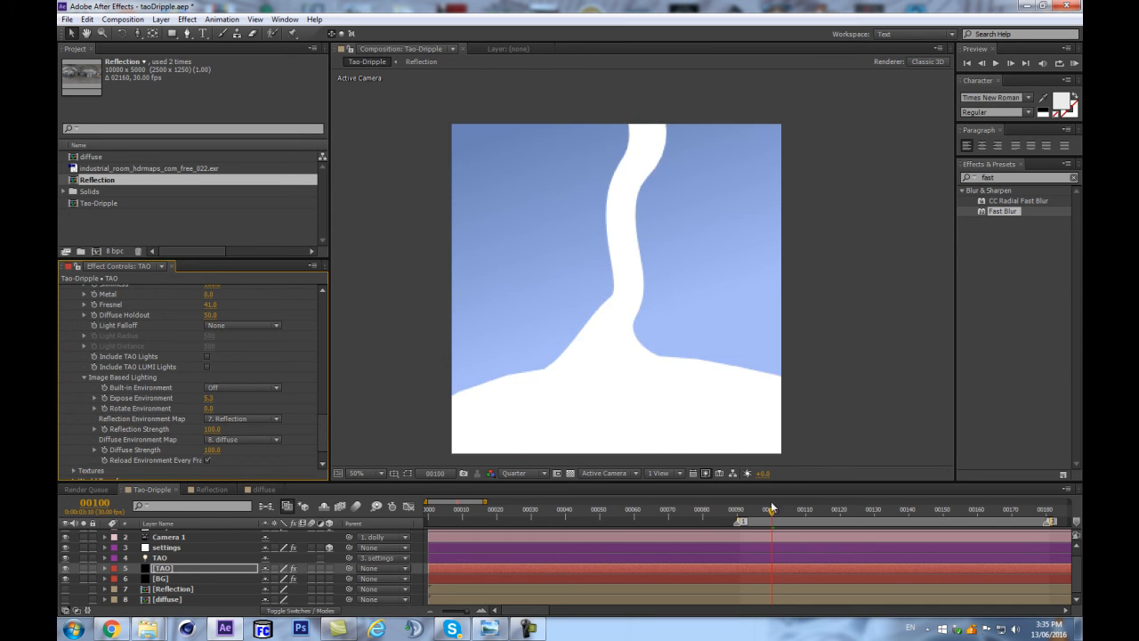
{"action": "key", "text": "ctrl+z"}
{"action": "left_click_drag", "start_coordinate": [205, 402], "coordinate": [221, 393]}
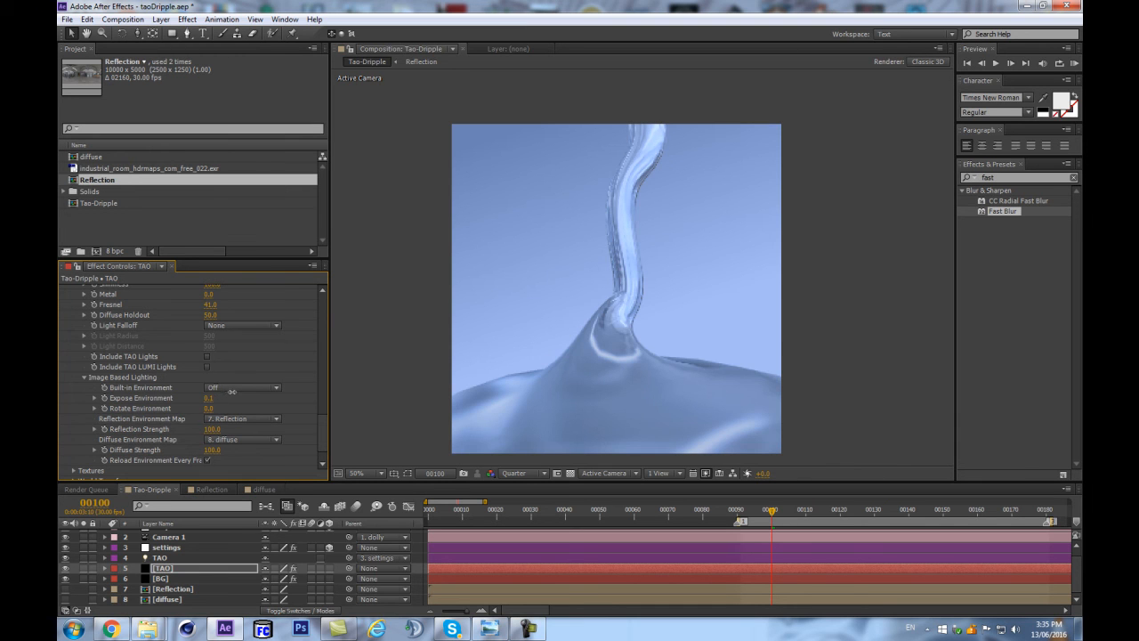
Set the TAO layer's Reflection Strength to 150 and Diffuse Strength to 88.
{"action": "left_click", "coordinate": [214, 429]}
{"action": "type", "text": "150"}
{"action": "key", "text": "Return"}
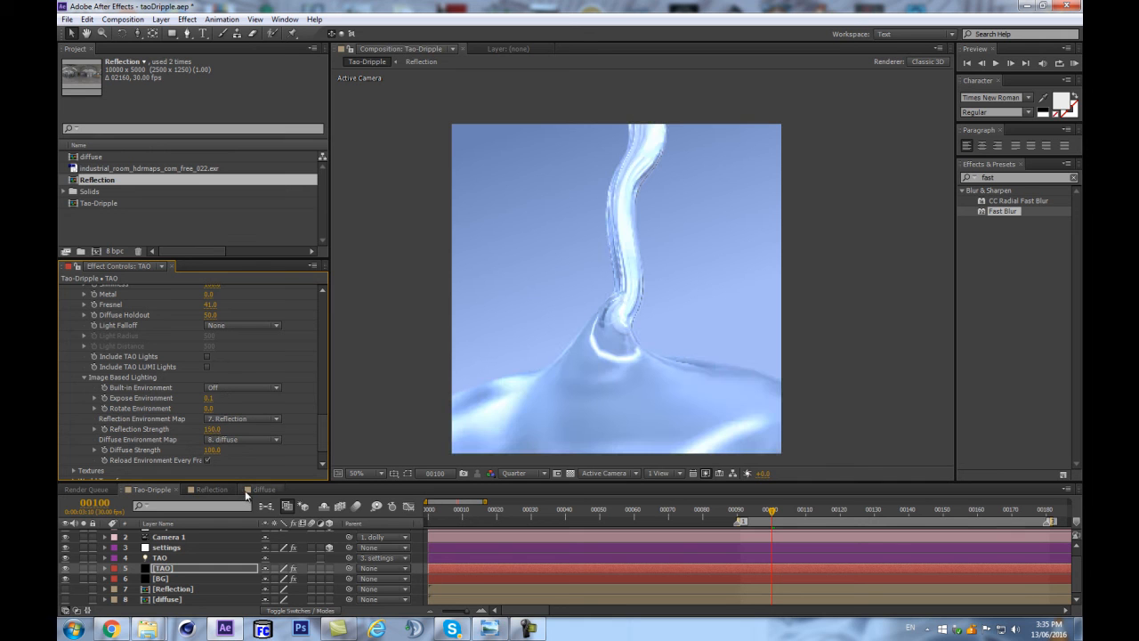
{"action": "left_click_drag", "start_coordinate": [211, 452], "coordinate": [198, 453]}
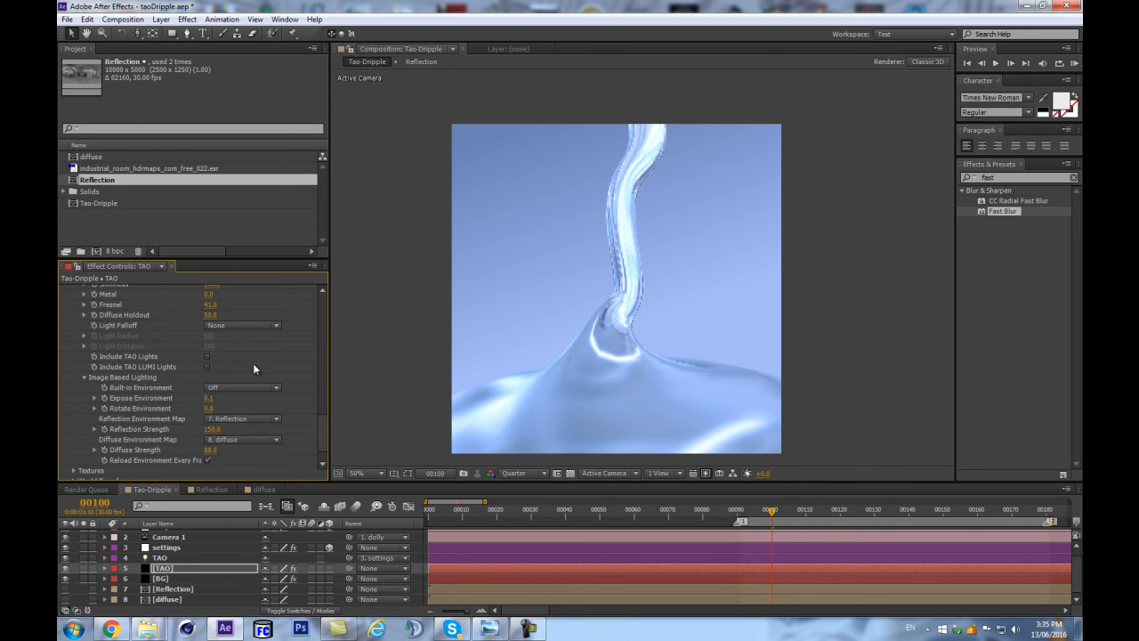
Set Shininess to 20 in the TAO layer's Material & Lighting settings.
{"action": "scroll", "coordinate": [249, 370], "scroll_direction": "up", "scroll_amount": 2}
{"action": "scroll", "coordinate": [245, 375], "scroll_direction": "up", "scroll_amount": 2}
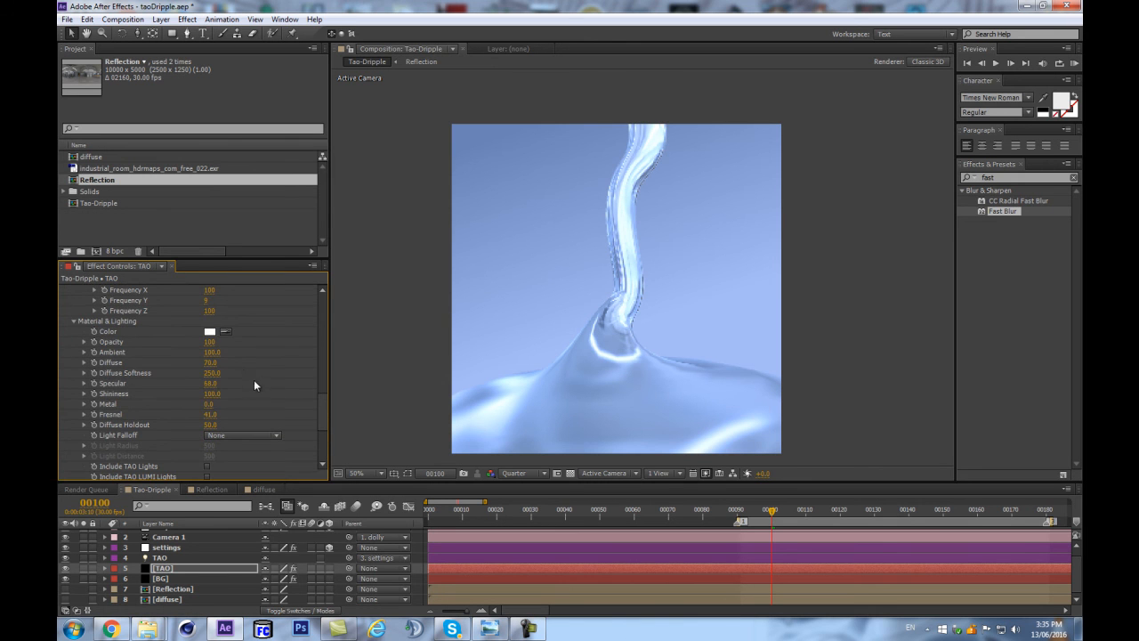
{"action": "left_click", "coordinate": [213, 394]}
{"action": "type", "text": "20"}
{"action": "key", "text": "Return"}
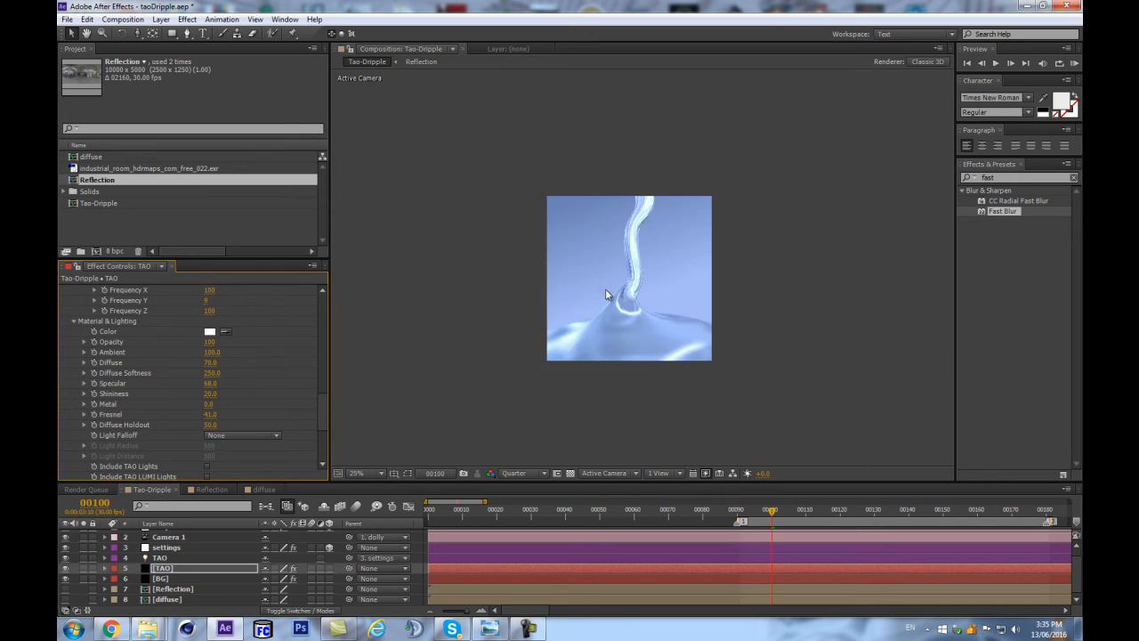
Try higher Diffuse Strength values in the TAO layer's Image Based Lighting settings, and undo them.
{"action": "scroll", "coordinate": [163, 384], "scroll_direction": "down", "scroll_amount": 4}
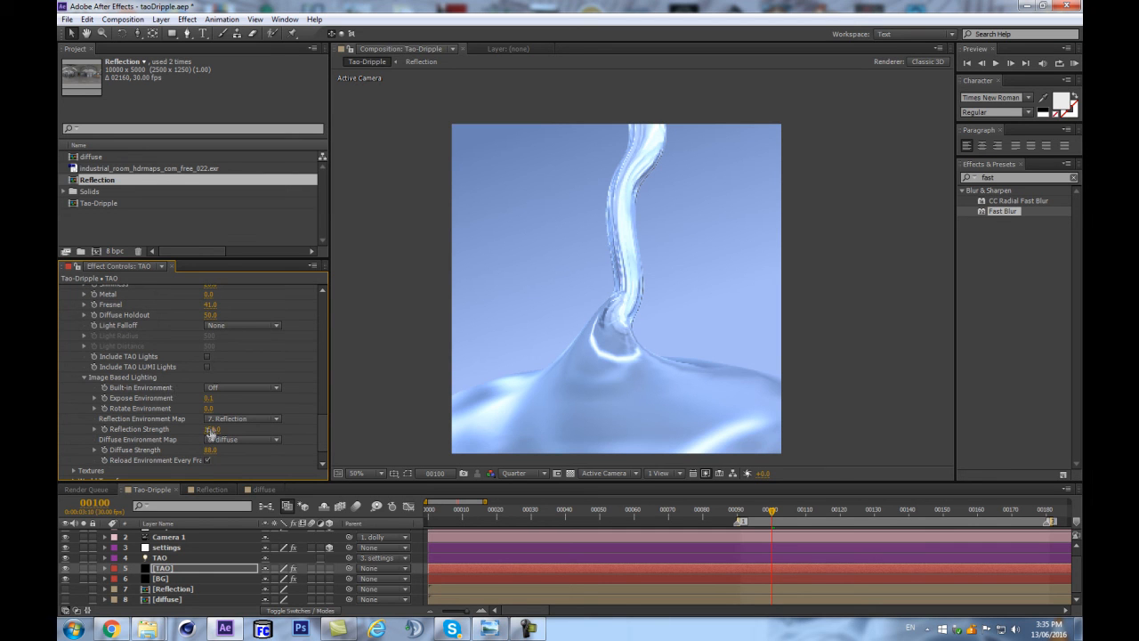
{"action": "left_click_drag", "start_coordinate": [208, 450], "coordinate": [234, 451]}
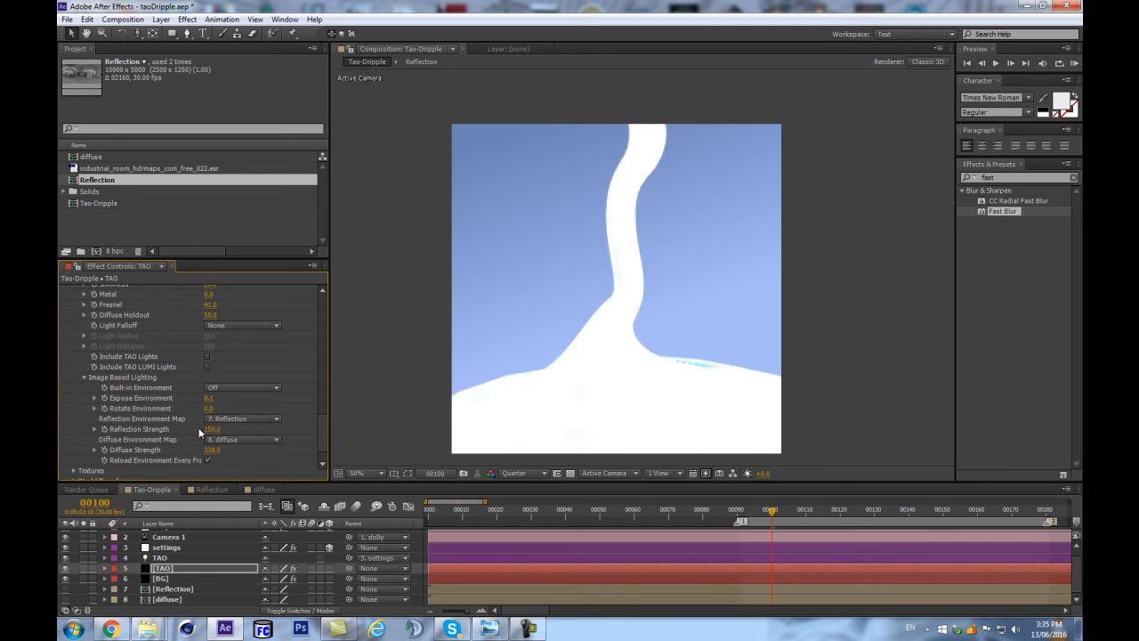
{"action": "key", "text": "ctrl+z"}
{"action": "left_click_drag", "start_coordinate": [210, 451], "coordinate": [222, 448]}
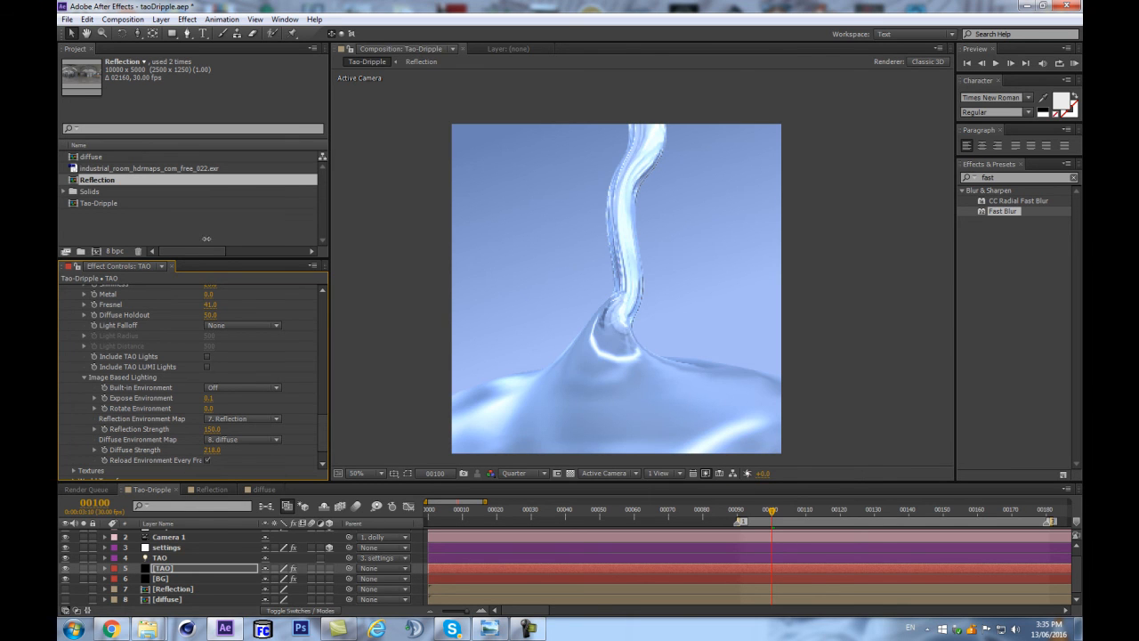
{"action": "key", "text": "ctrl+z"}
Switch the project's color depth to 32 bpc and save the project.
{"action": "left_click", "coordinate": [117, 252], "text": "alt"}
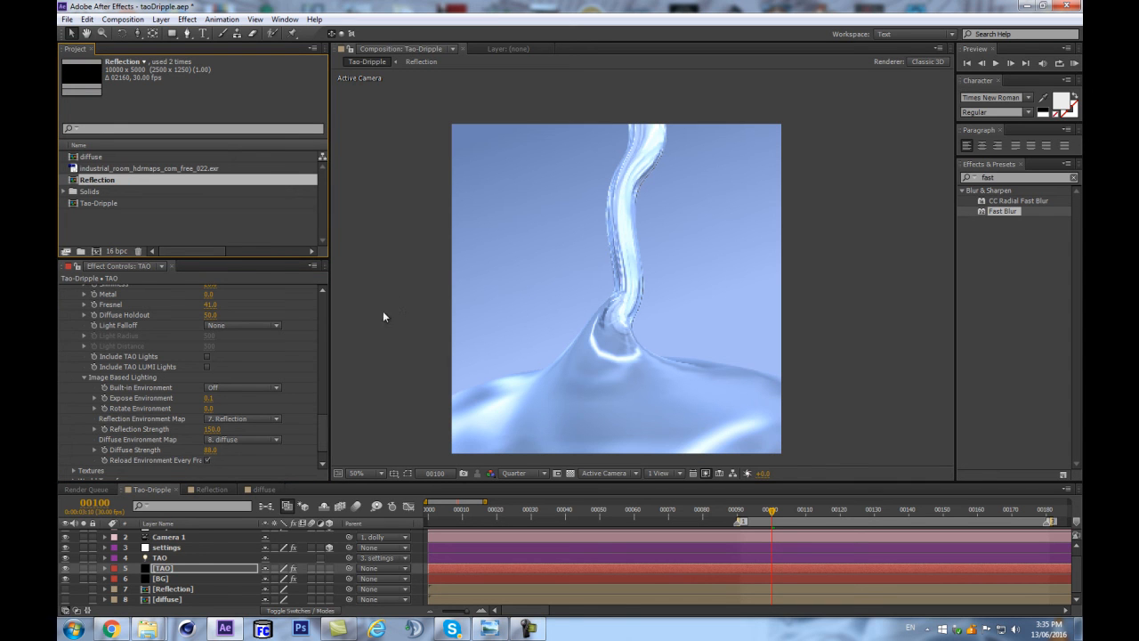
{"action": "left_click", "coordinate": [117, 251], "text": "alt"}
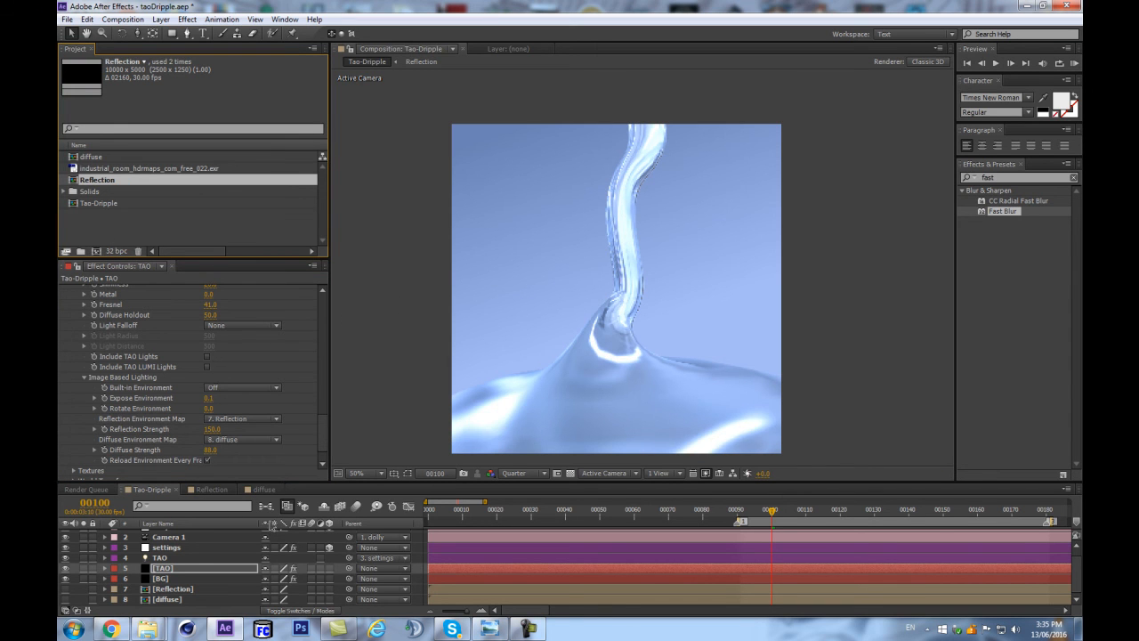
{"action": "key", "text": "ctrl+s"}
Add an adjustment layer above the dolly layer in Tao-Dripple and rename it CC.
{"action": "scroll", "coordinate": [204, 527], "scroll_direction": "up", "scroll_amount": 1}
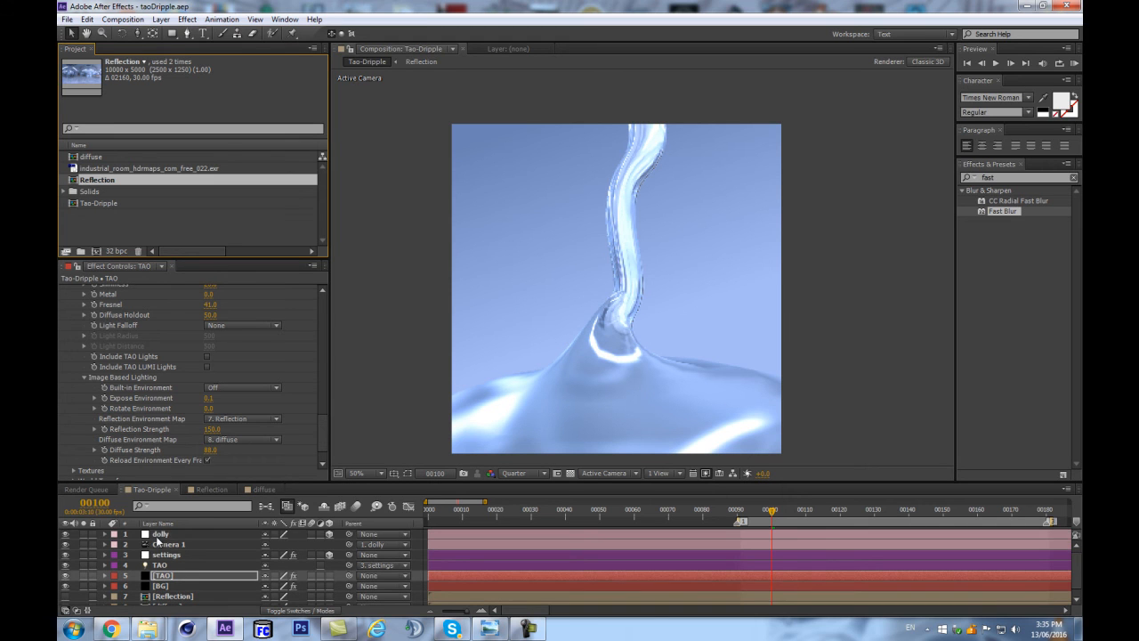
{"action": "left_click", "coordinate": [160, 534]}
{"action": "key", "text": "ctrl+alt+y"}
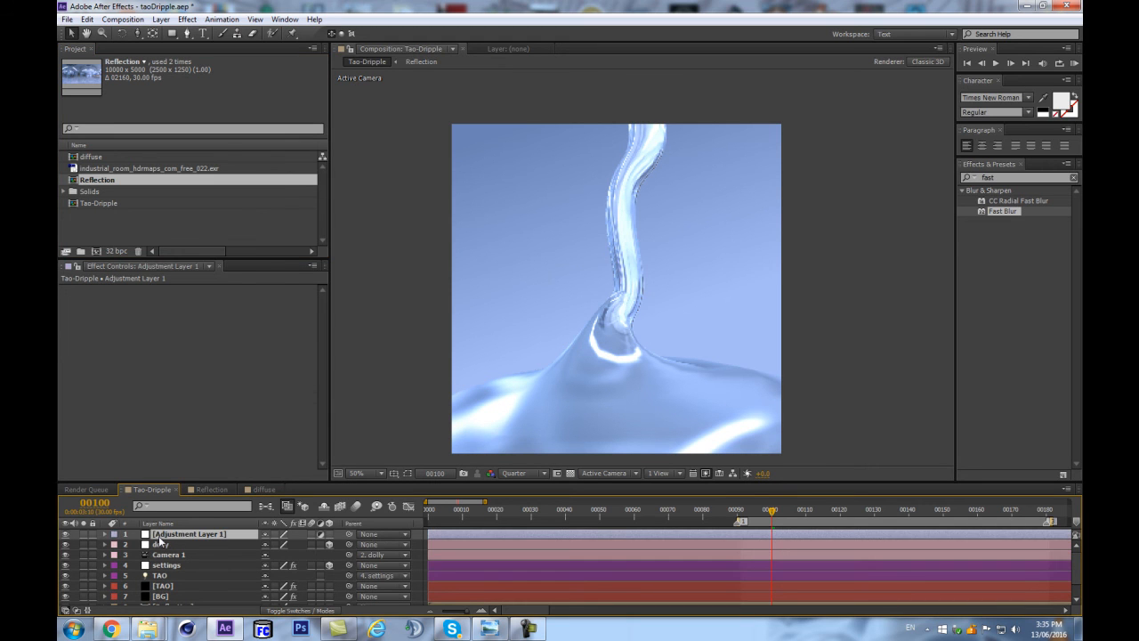
{"action": "key", "text": "Return"}
{"action": "type", "text": "CC"}
{"action": "key", "text": "Return"}
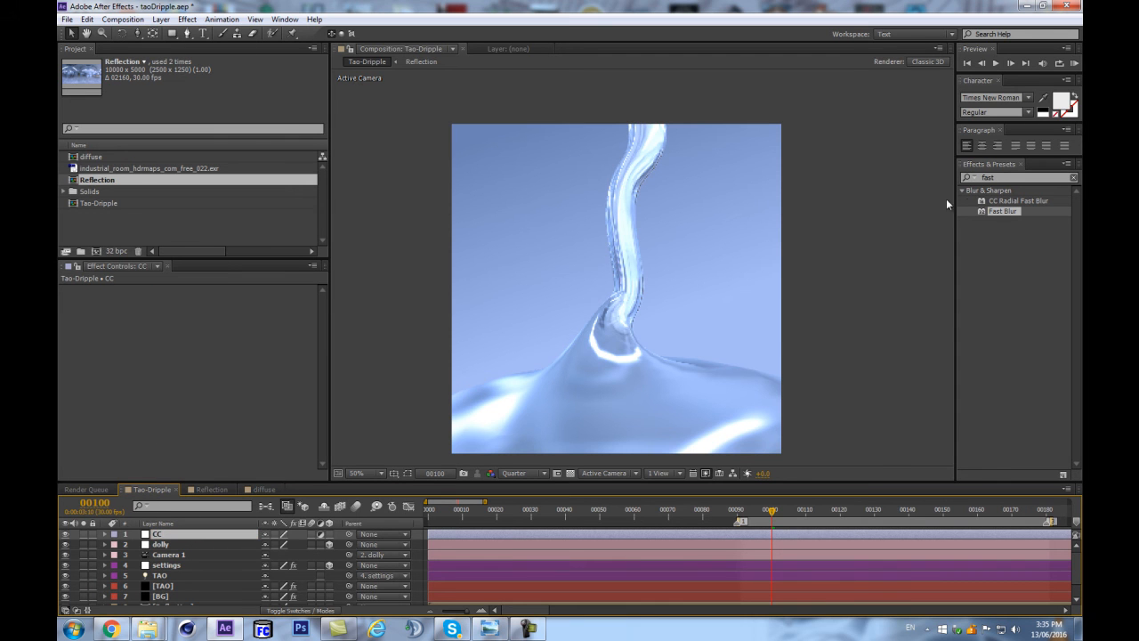
Find the Levels effect and apply it to the CC adjustment layer.
{"action": "left_click", "coordinate": [1013, 178]}
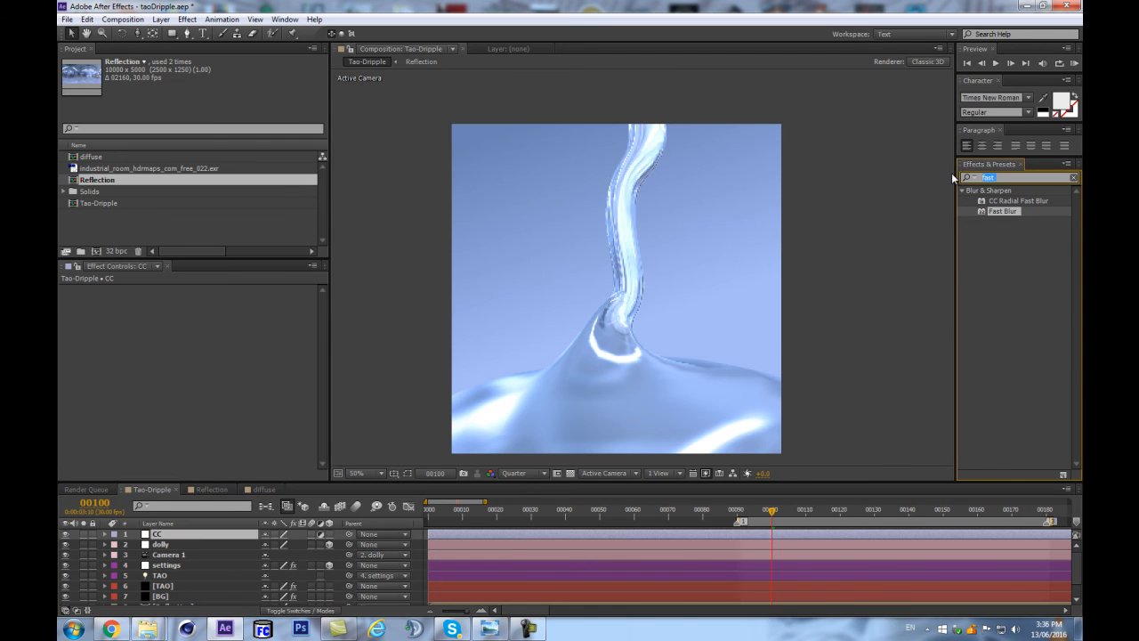
{"action": "type", "text": "cur"}
{"action": "key", "text": "BackSpace"}
{"action": "key", "text": "BackSpace"}
{"action": "key", "text": "BackSpace"}
{"action": "type", "text": "levels"}
{"action": "left_click_drag", "start_coordinate": [997, 263], "coordinate": [223, 535]}
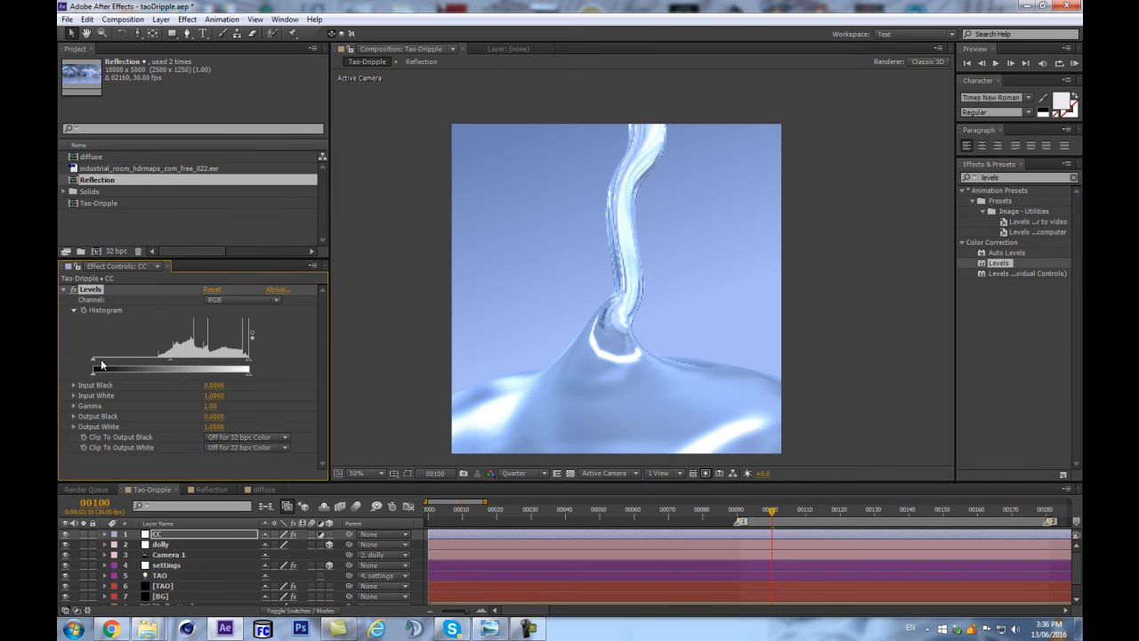
In Levels, set RGB Input Black to 0.3922 and Gamma to 1.49, and Red Input Black to 0.1765 with Red Gamma about 1.4.
{"action": "left_click_drag", "start_coordinate": [93, 359], "coordinate": [184, 361]}
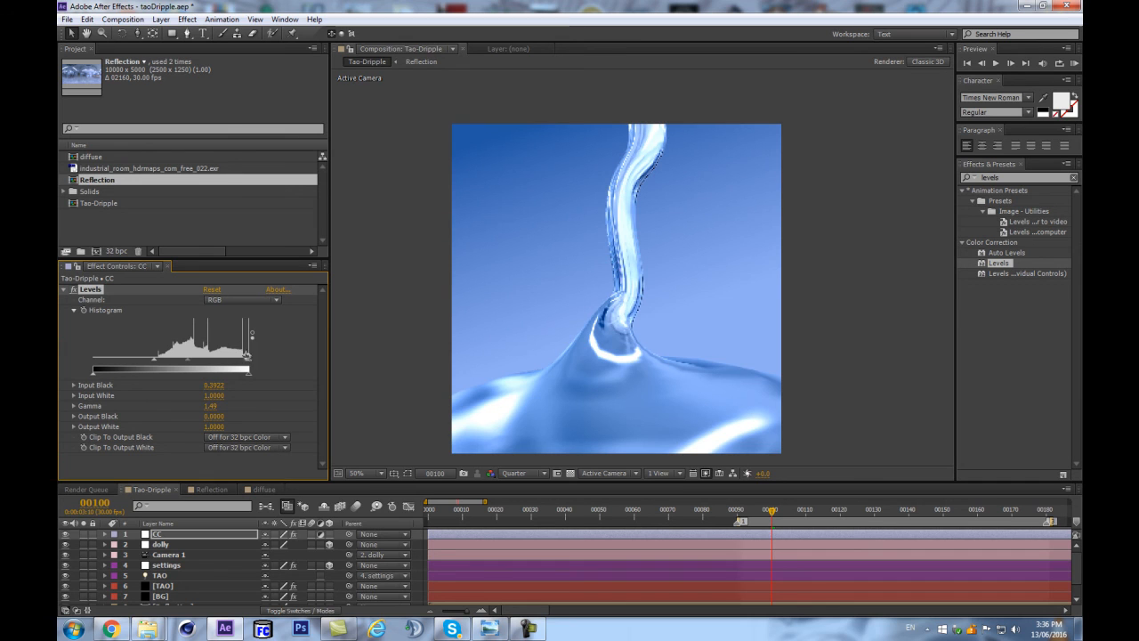
{"action": "left_click", "coordinate": [227, 299]}
{"action": "left_click", "coordinate": [235, 314]}
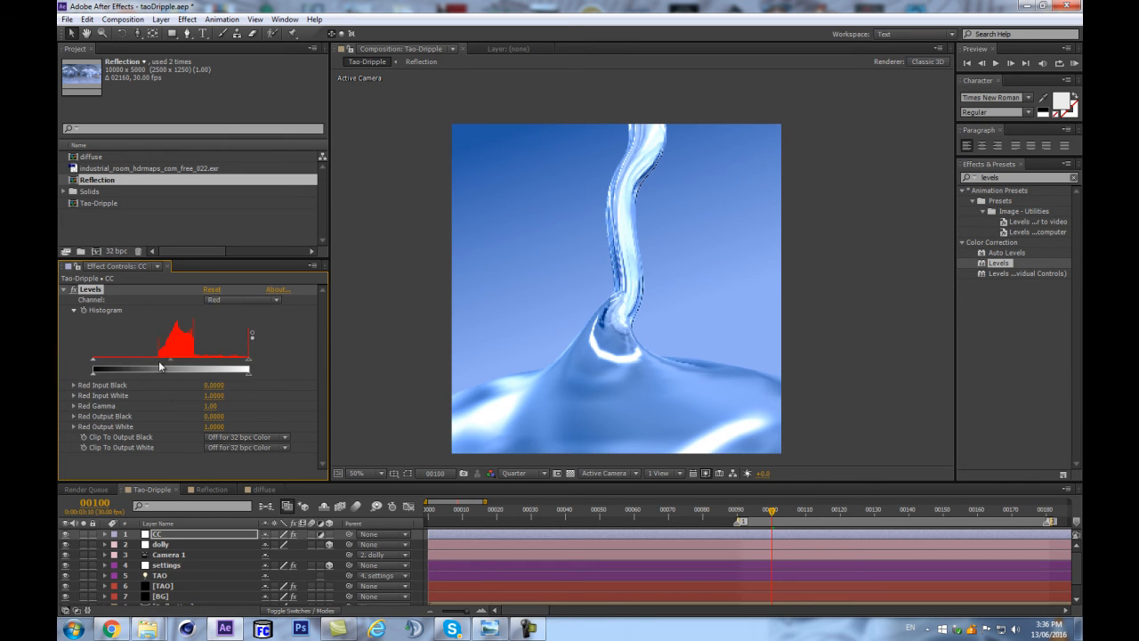
{"action": "left_click_drag", "start_coordinate": [94, 362], "coordinate": [171, 367]}
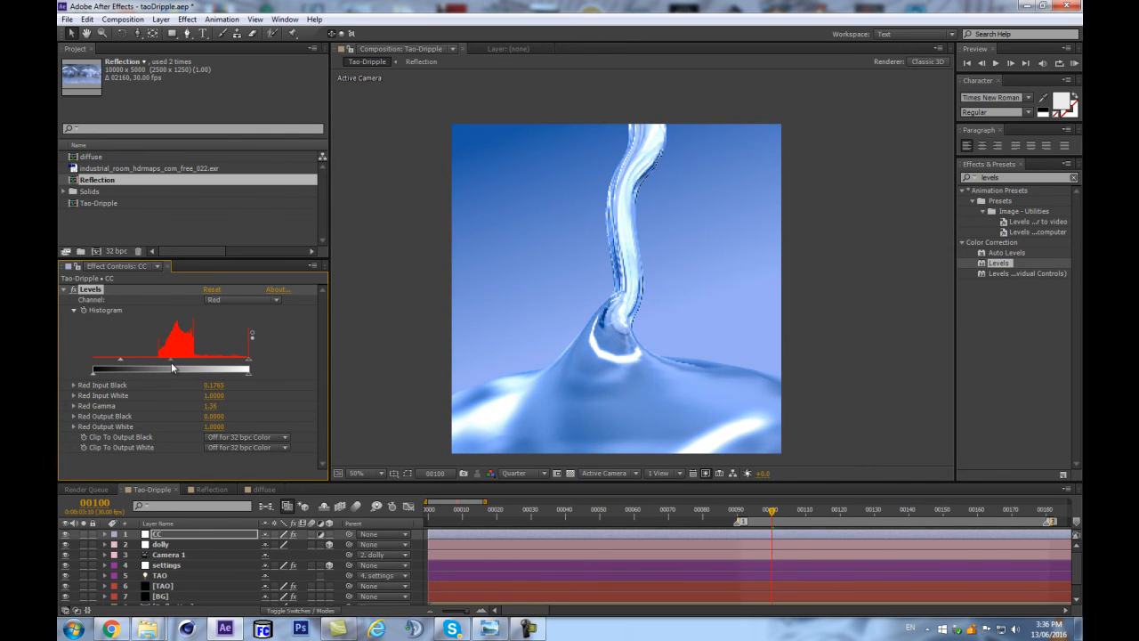
{"action": "left_click", "coordinate": [251, 301]}
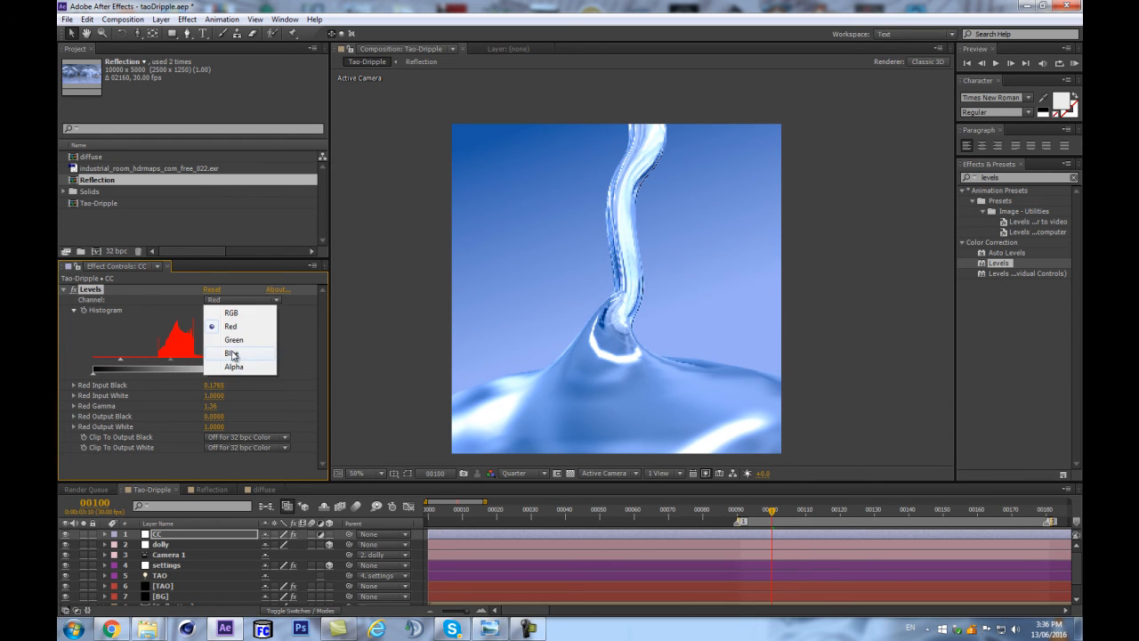
{"action": "left_click", "coordinate": [232, 353]}
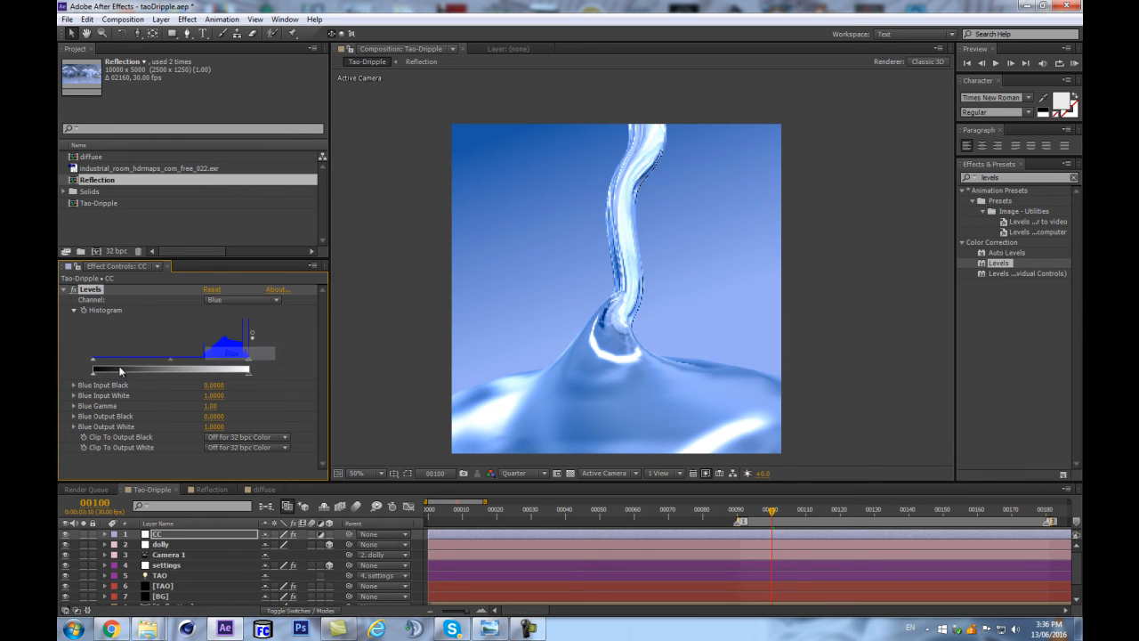
{"action": "left_click", "coordinate": [62, 289]}
Find the Curves effect and apply it to the CC layer after Levels.
{"action": "left_click", "coordinate": [1013, 181]}
{"action": "left_click_drag", "start_coordinate": [1008, 179], "coordinate": [912, 182]}
{"action": "type", "text": "curves"}
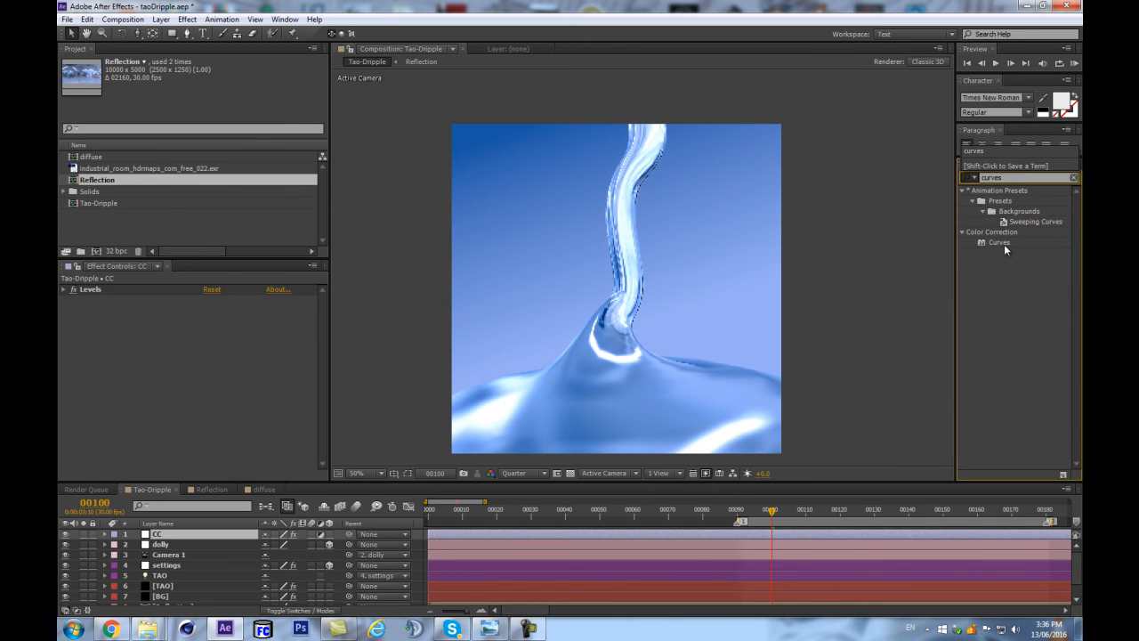
{"action": "left_click_drag", "start_coordinate": [1000, 242], "coordinate": [183, 409]}
Shape the RGB curve into a contrast-boosting S by lowering the shadows and raising the highlights, and collapse the Curves effect.
{"action": "left_click_drag", "start_coordinate": [105, 421], "coordinate": [108, 432]}
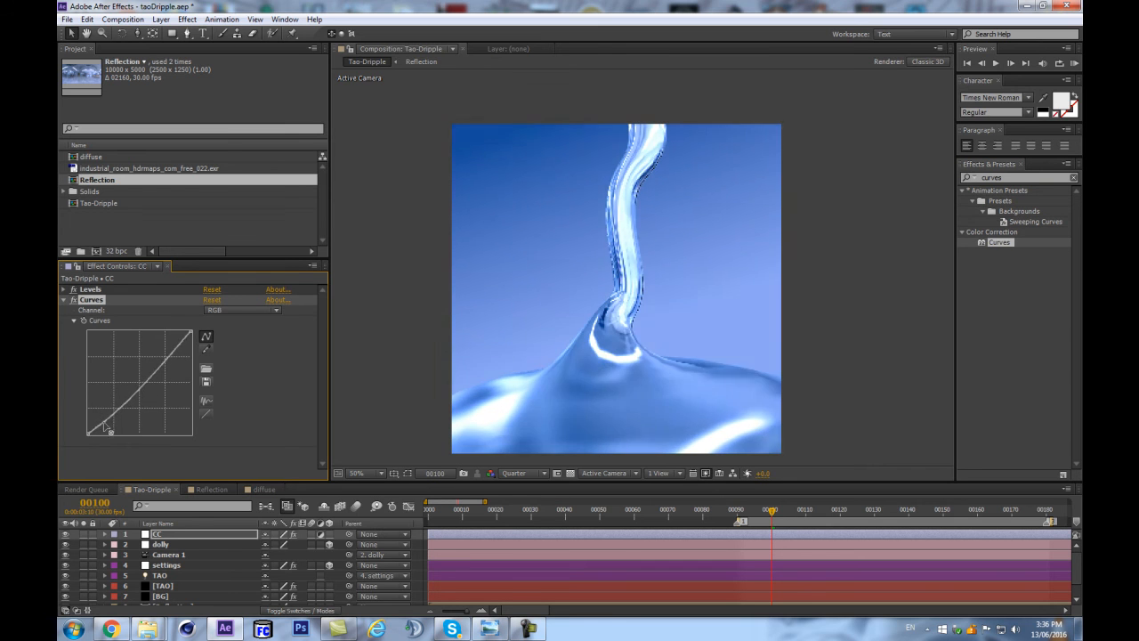
{"action": "left_click_drag", "start_coordinate": [172, 349], "coordinate": [169, 346]}
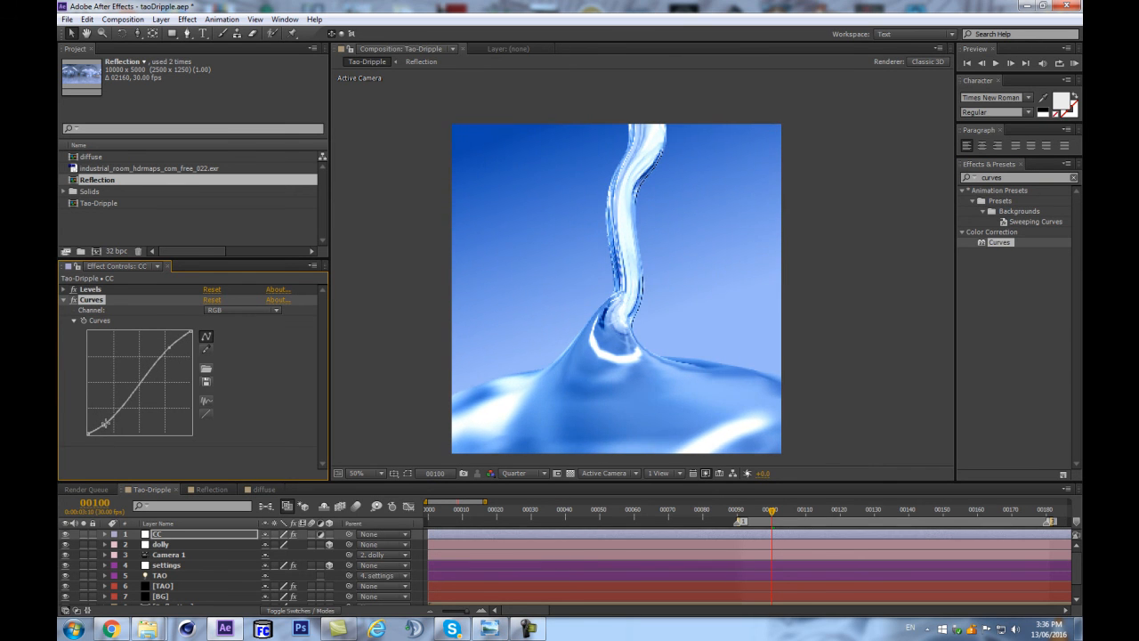
{"action": "left_click_drag", "start_coordinate": [103, 424], "coordinate": [110, 433]}
{"action": "left_click", "coordinate": [63, 299]}
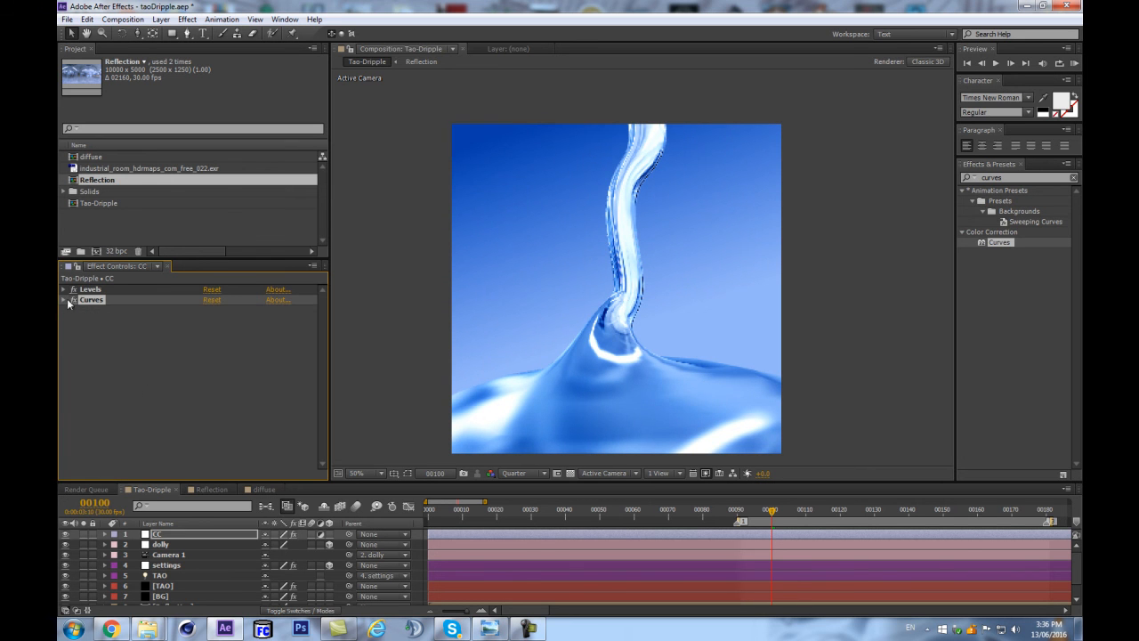
Find the Tint effect and apply it to the CC layer below Curves with Amount to Tint about 42%.
{"action": "double_click", "coordinate": [1013, 178]}
{"action": "type", "text": "tint"}
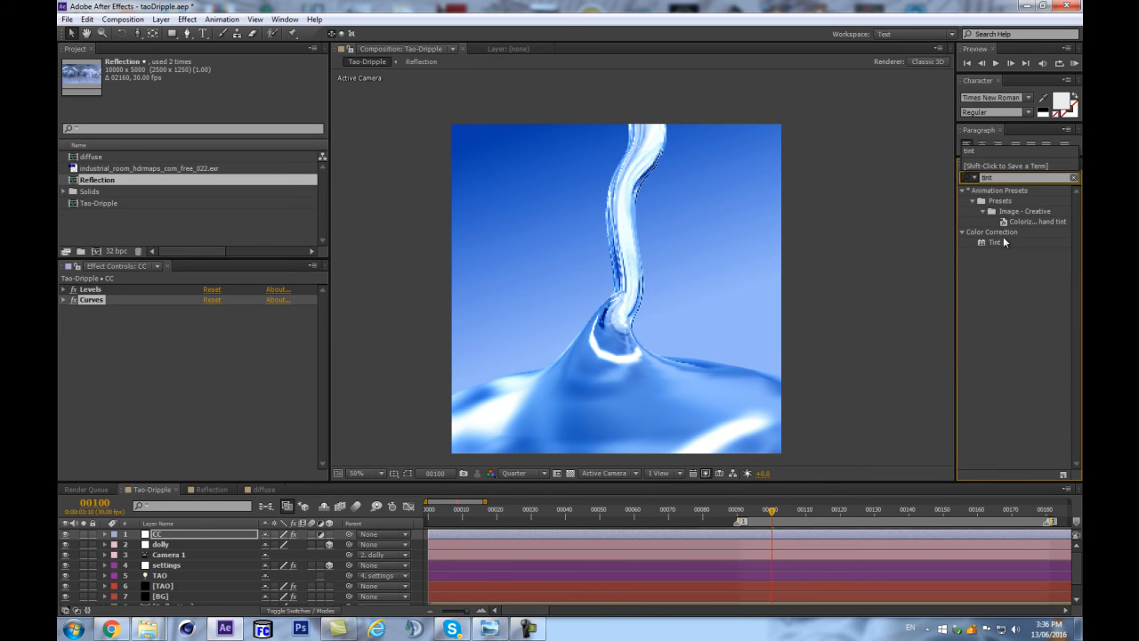
{"action": "left_click_drag", "start_coordinate": [994, 242], "coordinate": [157, 348]}
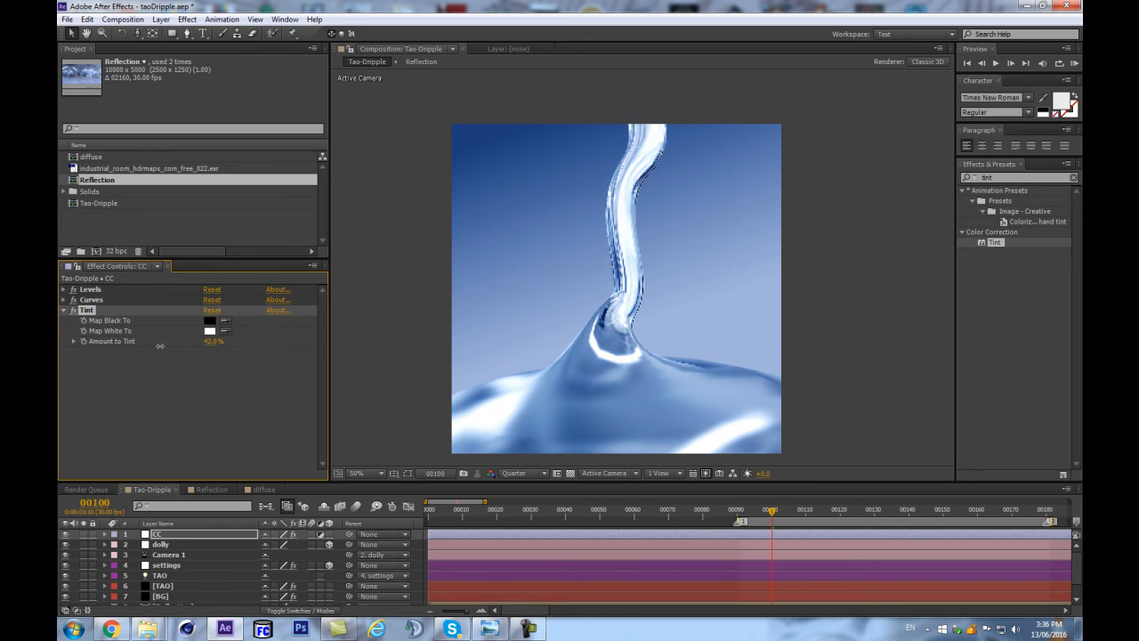
Preview the tinted animation and move the playhead to frame 90.
{"action": "left_click", "coordinate": [196, 537]}
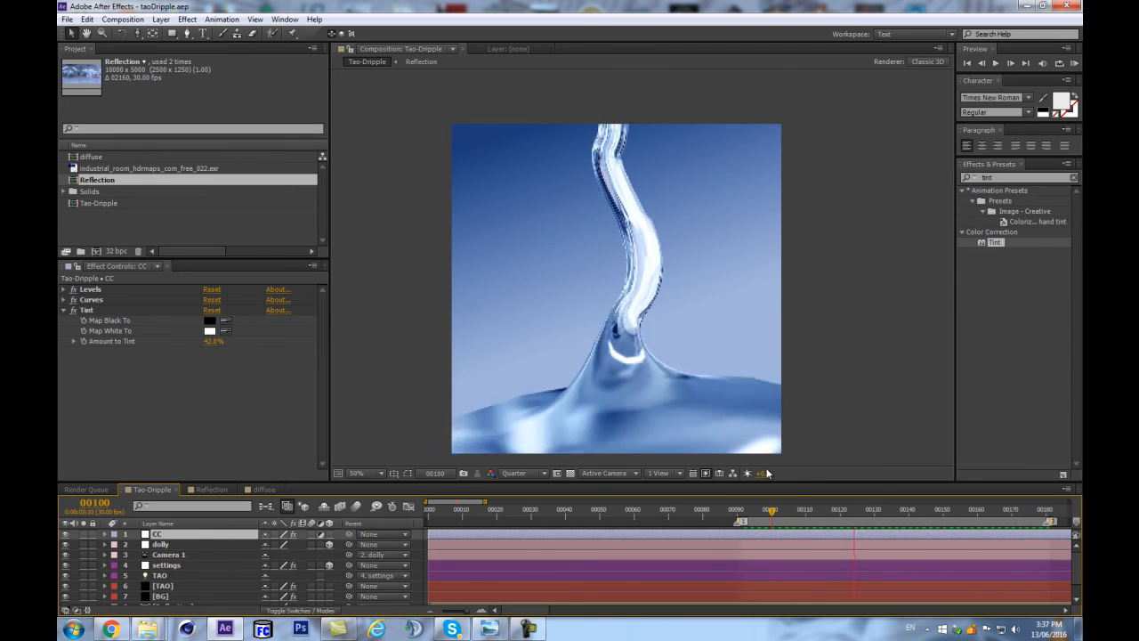
{"action": "key", "text": "space"}
{"action": "left_click_drag", "start_coordinate": [770, 511], "coordinate": [737, 514]}
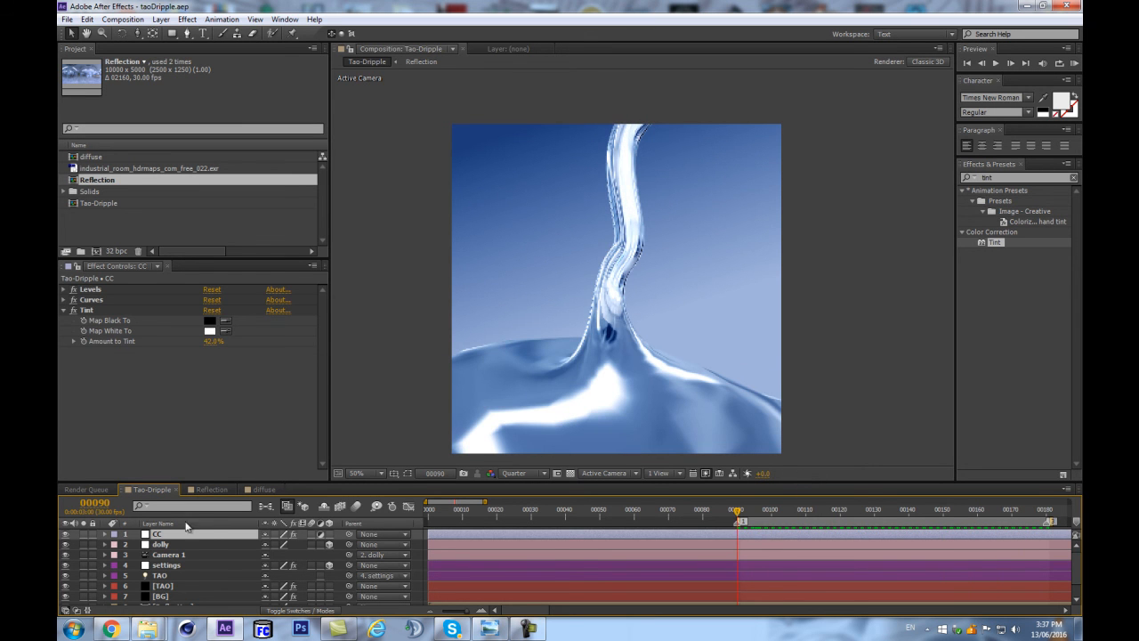
Select the TAO solid layer and bring up its Fractal Displacement settings.
{"action": "scroll", "coordinate": [178, 570], "scroll_direction": "down", "scroll_amount": 2}
{"action": "left_click", "coordinate": [163, 567]}
{"action": "scroll", "coordinate": [227, 369], "scroll_direction": "down", "scroll_amount": 10}
{"action": "scroll", "coordinate": [231, 391], "scroll_direction": "down", "scroll_amount": 3}
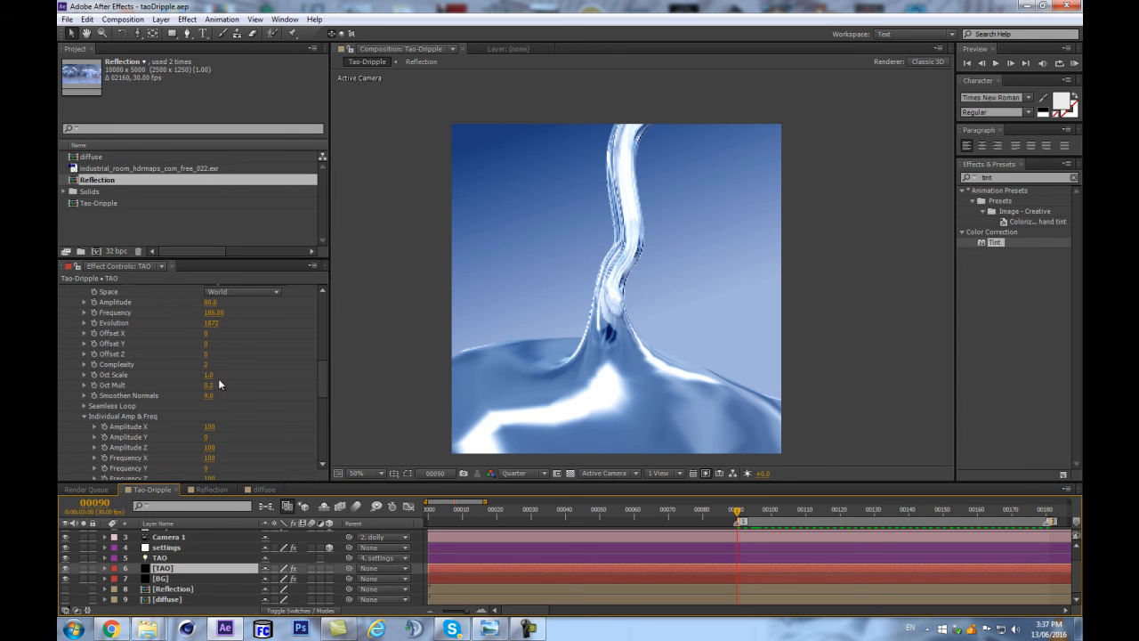
{"action": "scroll", "coordinate": [222, 383], "scroll_direction": "up", "scroll_amount": 2}
{"action": "scroll", "coordinate": [75, 356], "scroll_direction": "down", "scroll_amount": 1}
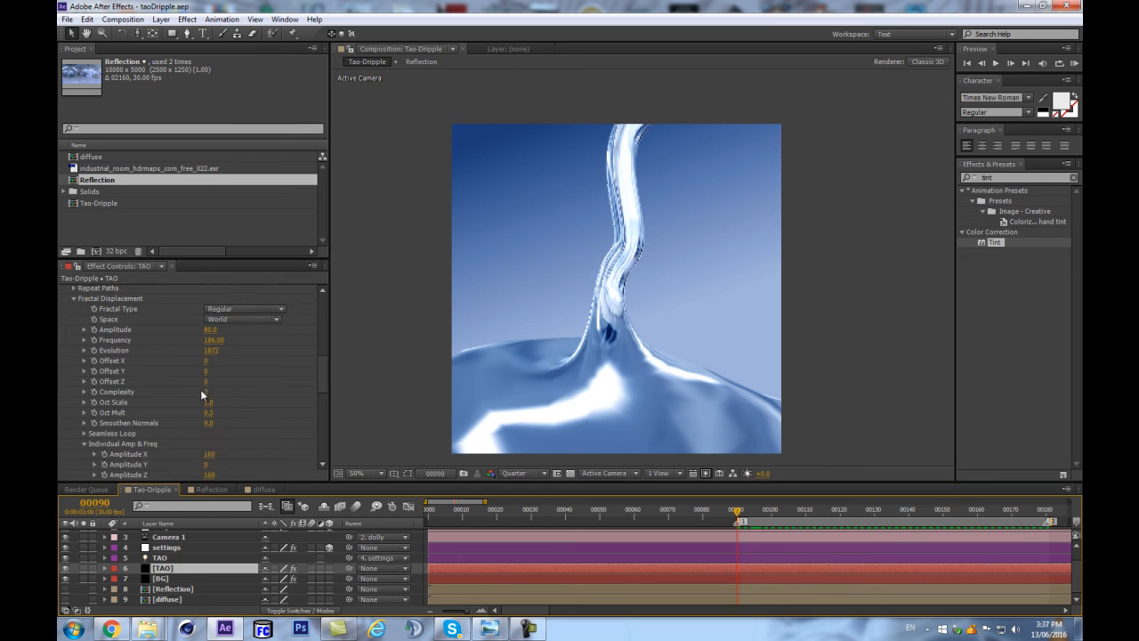
Try shifting the Fractal Displacement offsets on the TAO layer, undoing each change.
{"action": "left_click_drag", "start_coordinate": [208, 360], "coordinate": [322, 359]}
{"action": "key", "text": "ctrl+z"}
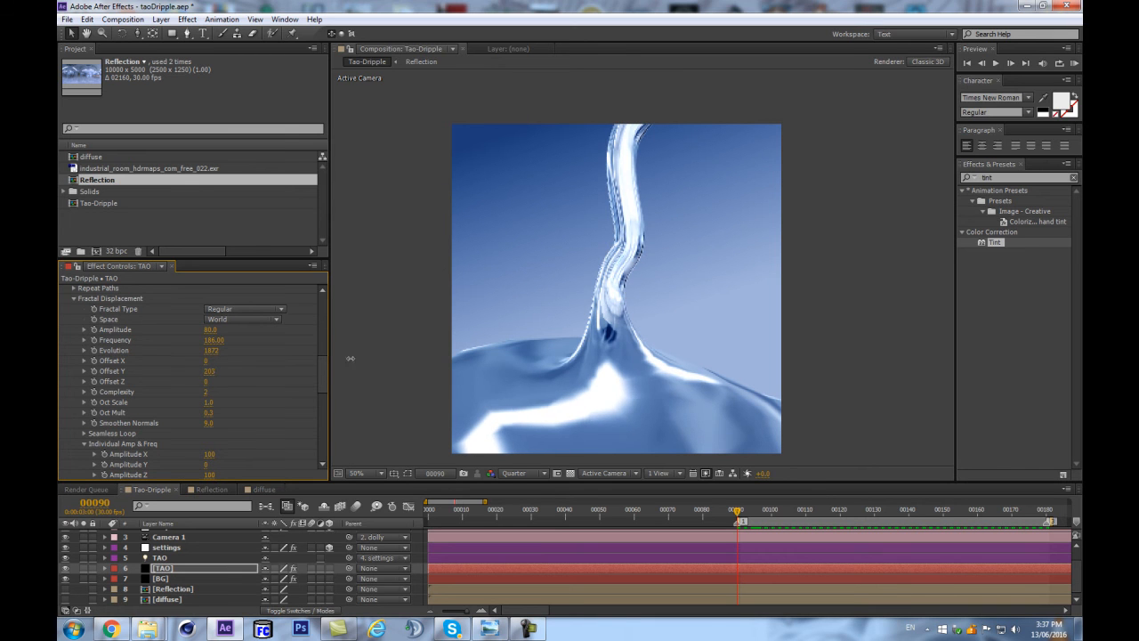
{"action": "key", "text": "ctrl+z"}
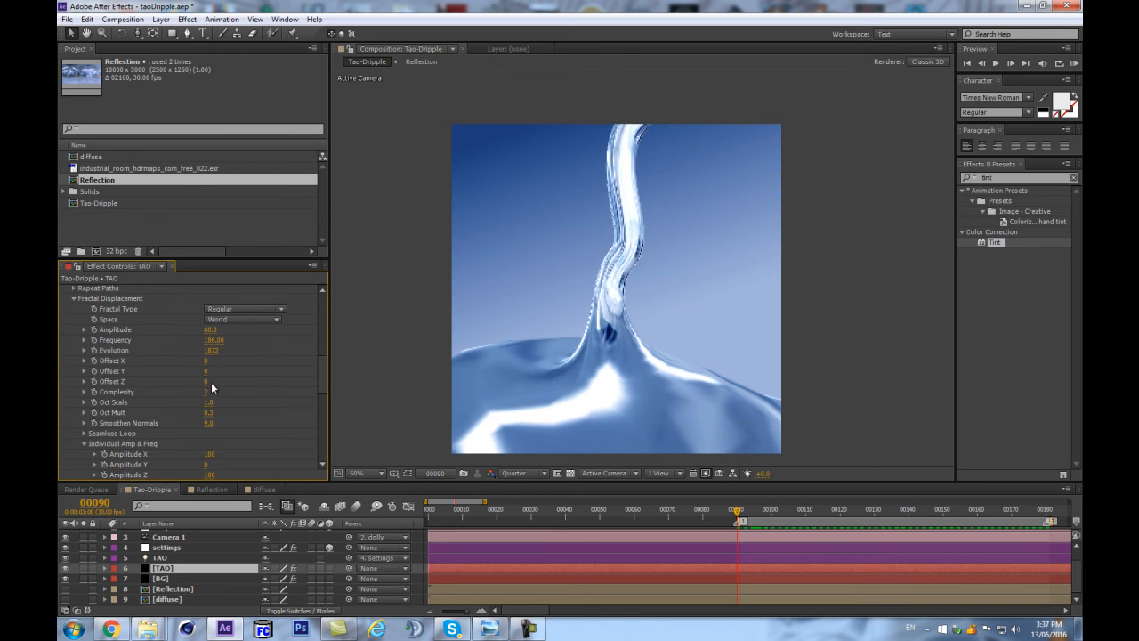
{"action": "left_click_drag", "start_coordinate": [205, 383], "coordinate": [309, 366]}
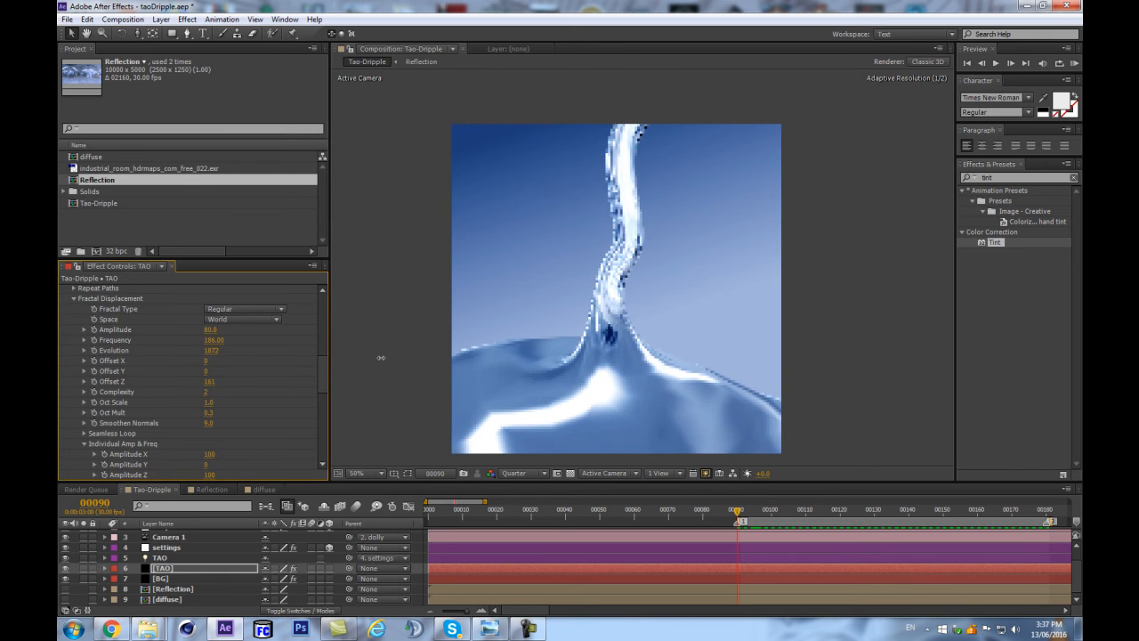
{"action": "key", "text": "ctrl+z"}
Under Individual Amp & Freq of the fractal displacement, set Amplitude Y to 50 and Frequency Y to 39.
{"action": "scroll", "coordinate": [230, 385], "scroll_direction": "down", "scroll_amount": 3}
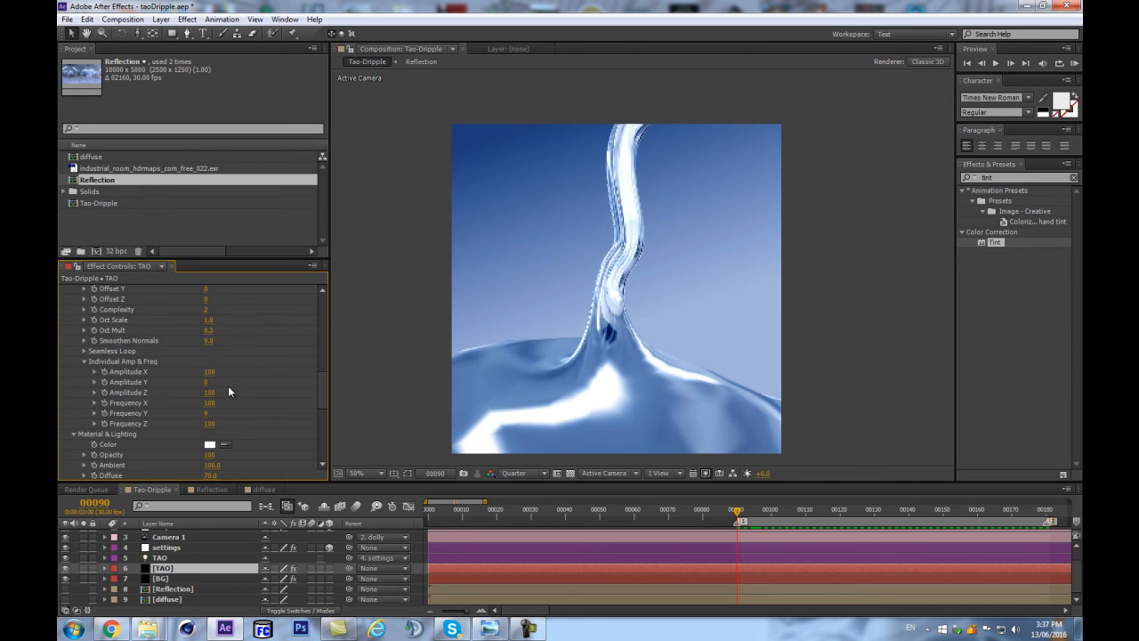
{"action": "left_click_drag", "start_coordinate": [206, 382], "coordinate": [212, 381]}
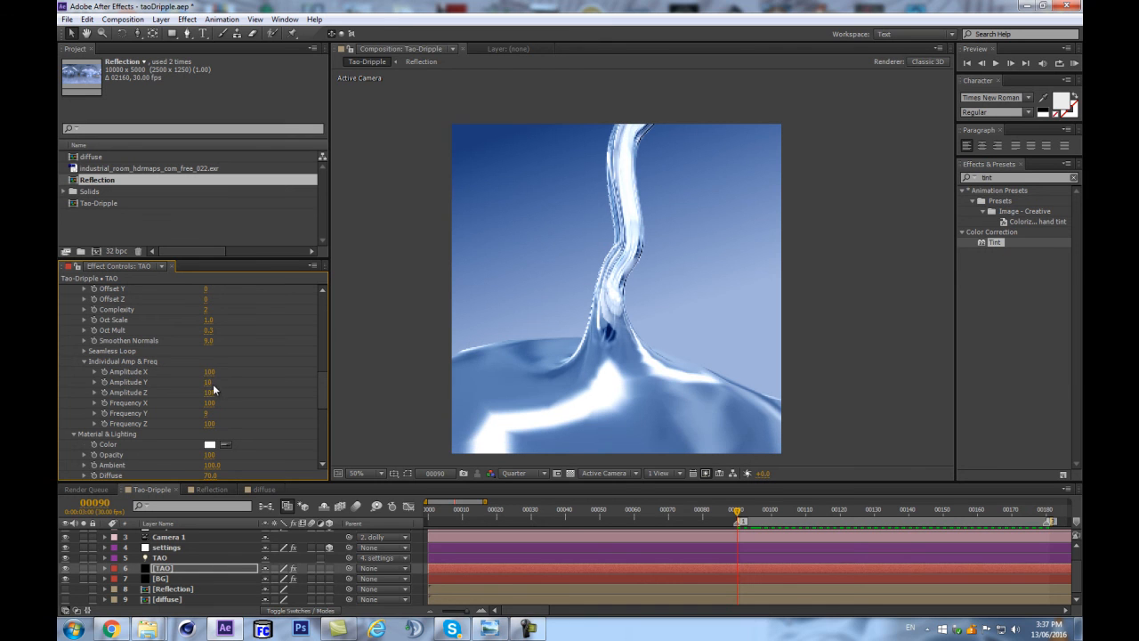
{"action": "left_click", "coordinate": [212, 383]}
{"action": "type", "text": "50"}
{"action": "key", "text": "Return"}
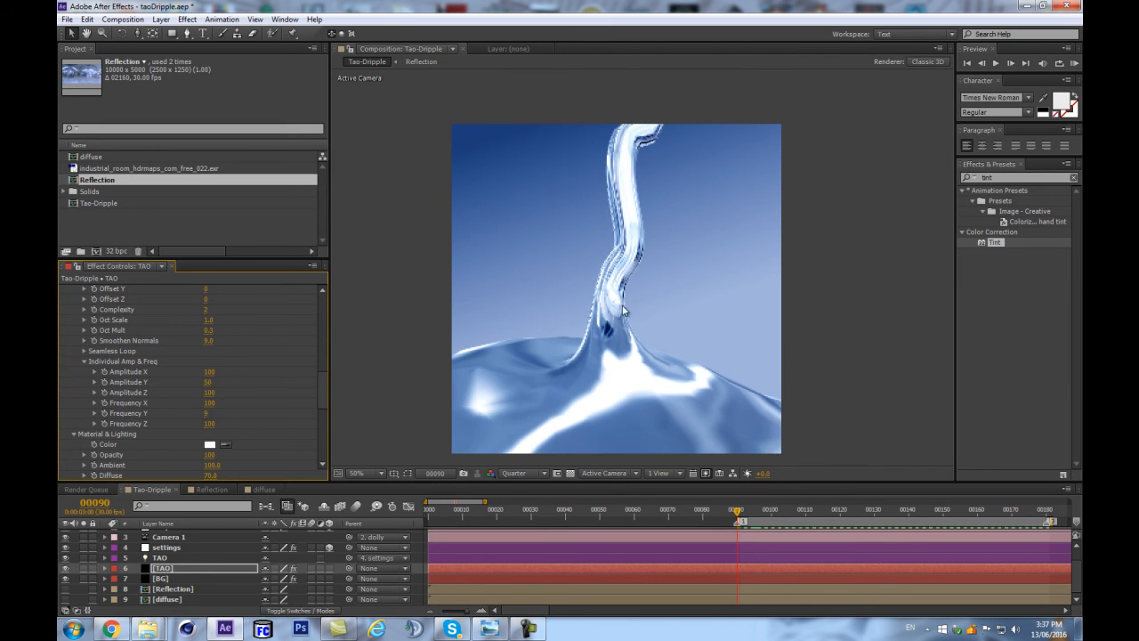
{"action": "left_click_drag", "start_coordinate": [206, 413], "coordinate": [227, 410]}
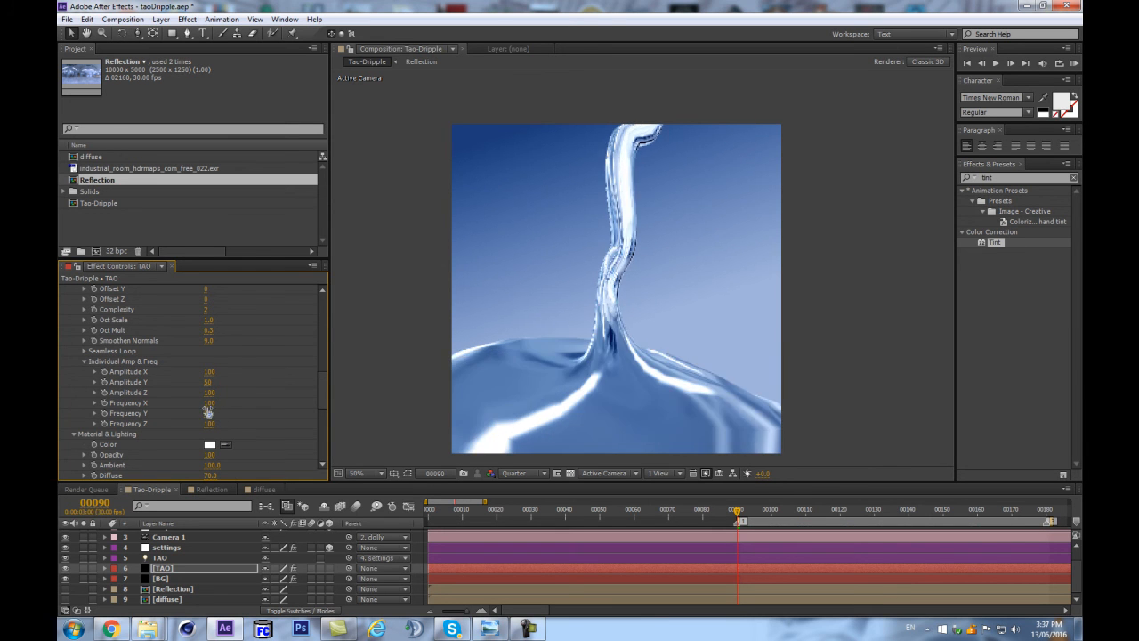
Set the fractal displacement Complexity to 1 on the TAO layer.
{"action": "scroll", "coordinate": [242, 396], "scroll_direction": "up", "scroll_amount": 3}
{"action": "left_click", "coordinate": [206, 392]}
{"action": "type", "text": "1"}
{"action": "key", "text": "Return"}
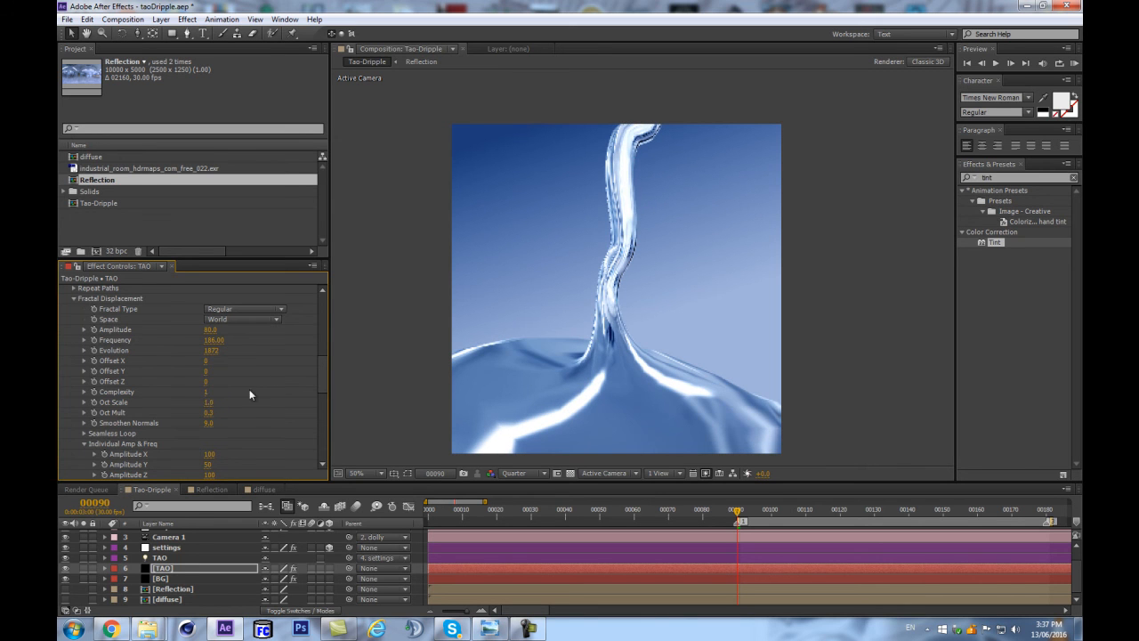
{"action": "left_click", "coordinate": [275, 376]}
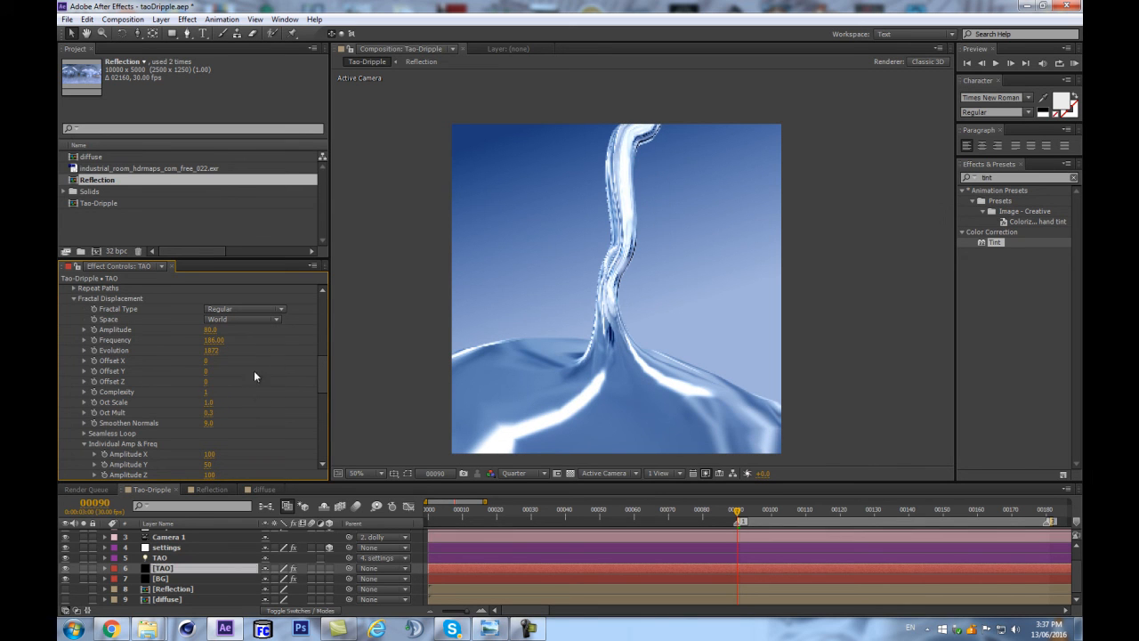
Keyframe the fractal Offset Y from 0 at frame 90 to 400 at frame 180.
{"action": "left_click", "coordinate": [95, 371]}
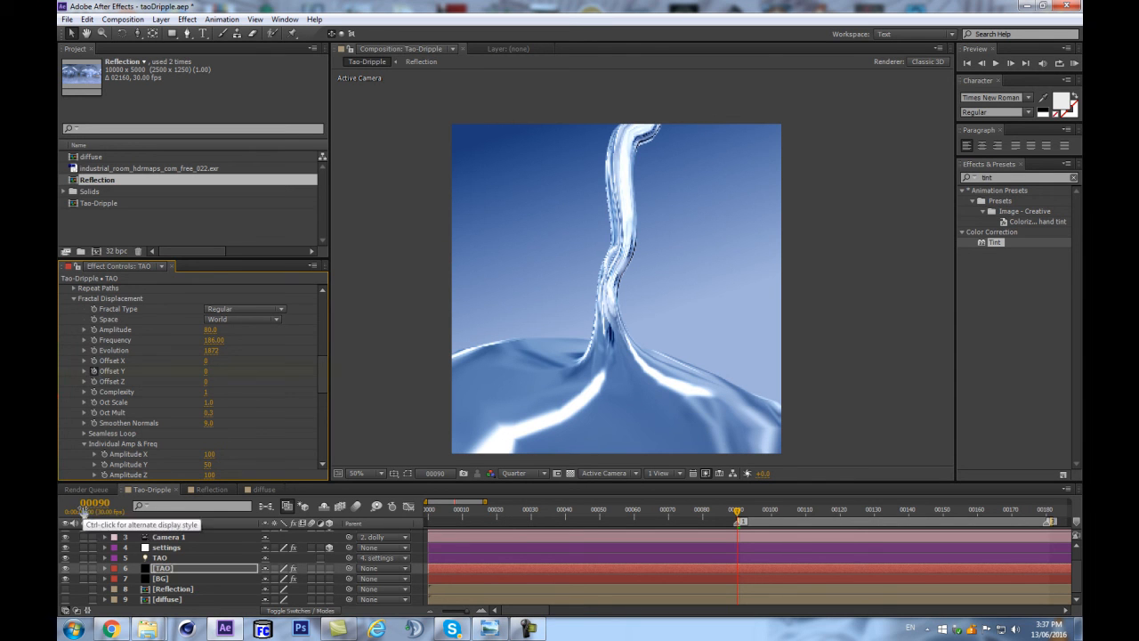
{"action": "key", "text": "3"}
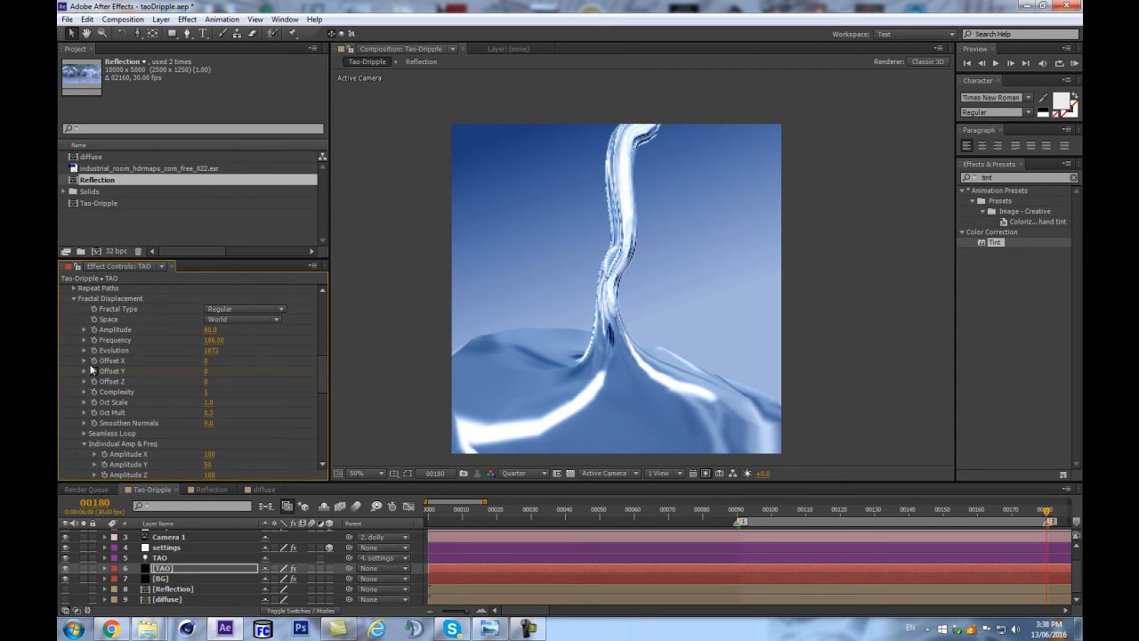
{"action": "left_click", "coordinate": [207, 371]}
{"action": "type", "text": "400"}
{"action": "key", "text": "Return"}
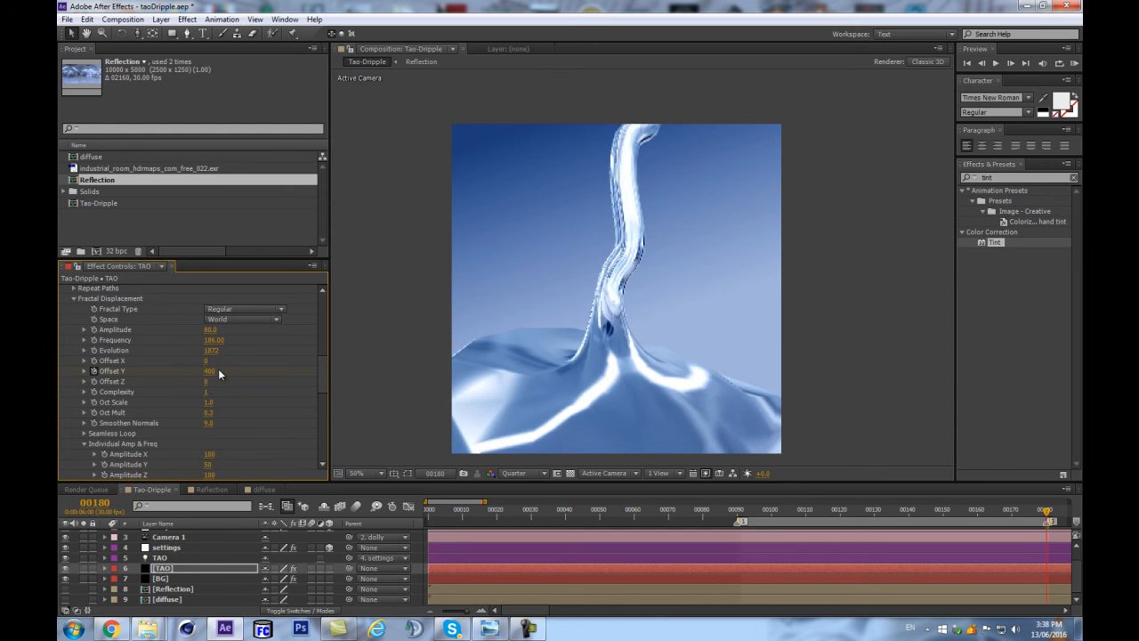
Expand Seamless Loop and set the loop's end frame at frame 180 with the Loop Setup Helper.
{"action": "scroll", "coordinate": [241, 389], "scroll_direction": "down", "scroll_amount": 3}
{"action": "left_click", "coordinate": [84, 323]}
{"action": "left_click", "coordinate": [243, 335]}
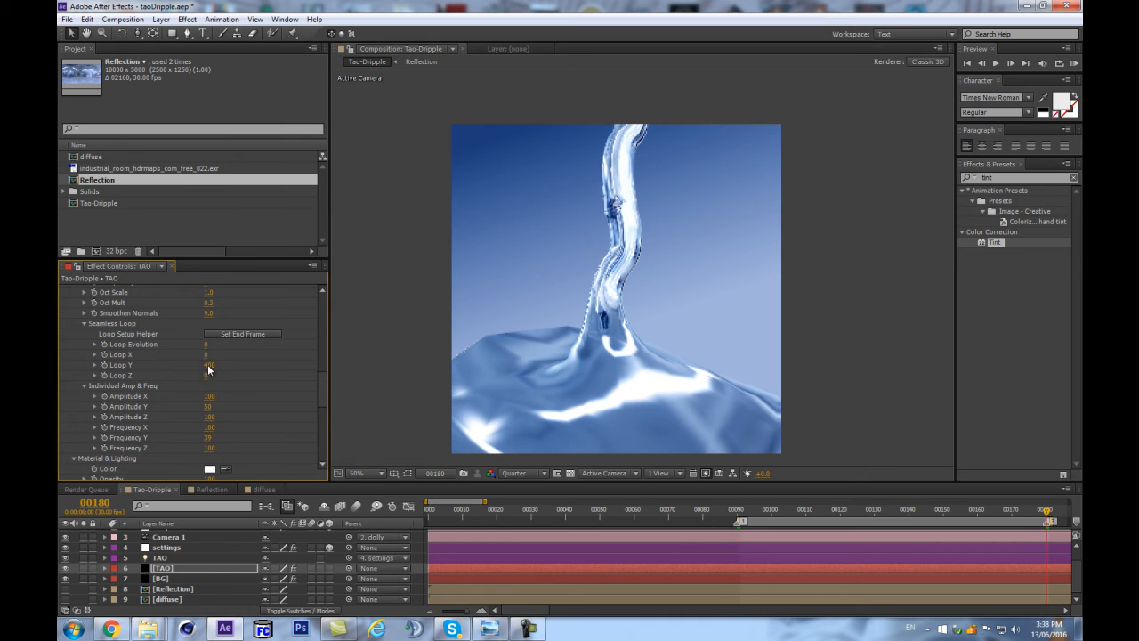
Preview the animation to check the seamless loop and its vertical flow speed.
{"action": "left_click", "coordinate": [214, 568]}
{"action": "key", "text": "space"}
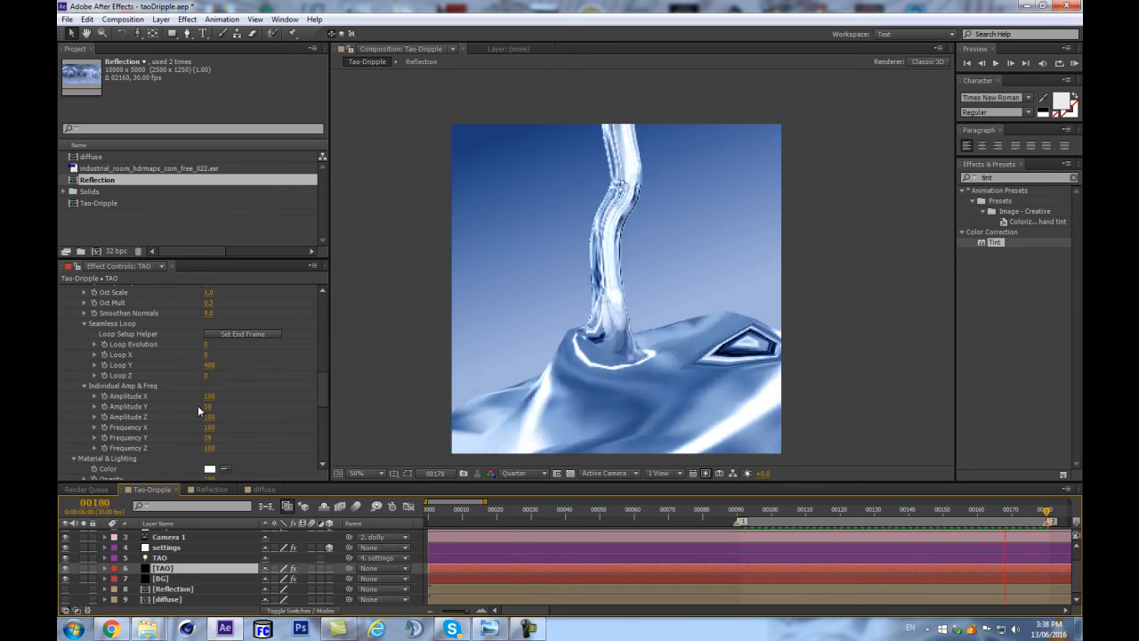
{"action": "key", "text": "Return"}
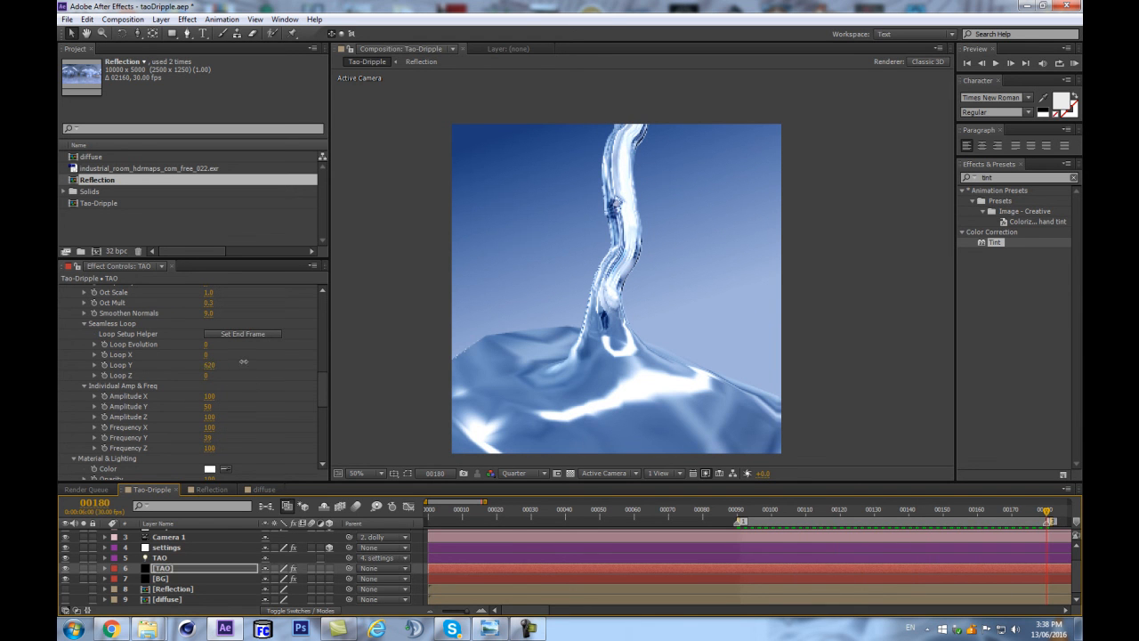
Set Loop Y and the frame 180 Offset Y keyframe both to 1620, and preview the faster loop.
{"action": "left_click", "coordinate": [212, 366]}
{"action": "key", "text": "Return"}
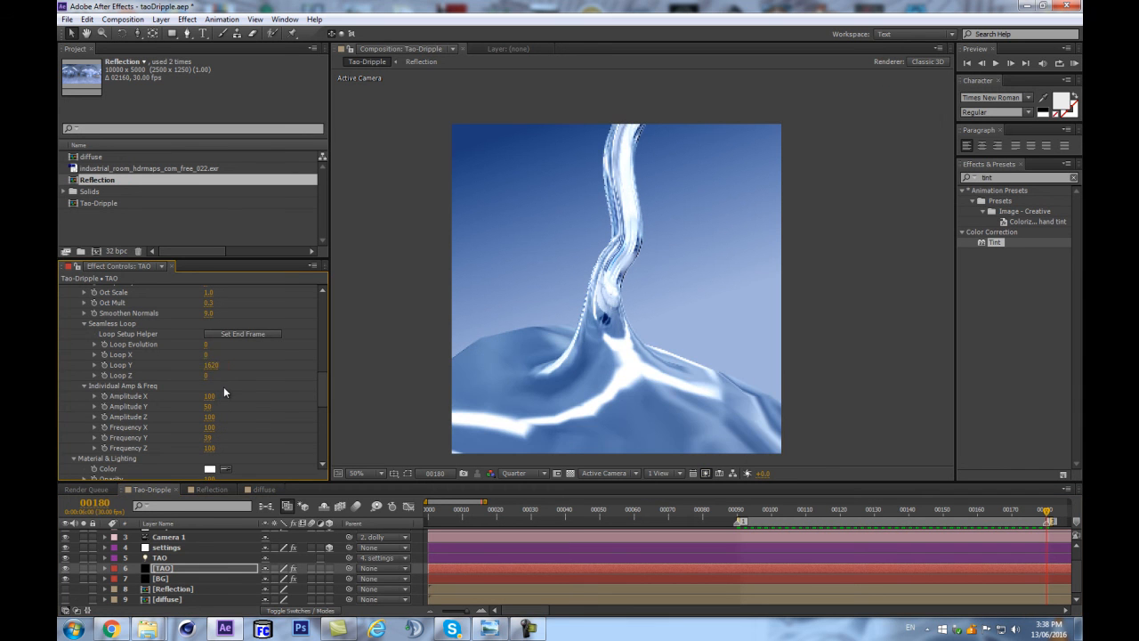
{"action": "scroll", "coordinate": [236, 410], "scroll_direction": "down", "scroll_amount": 1}
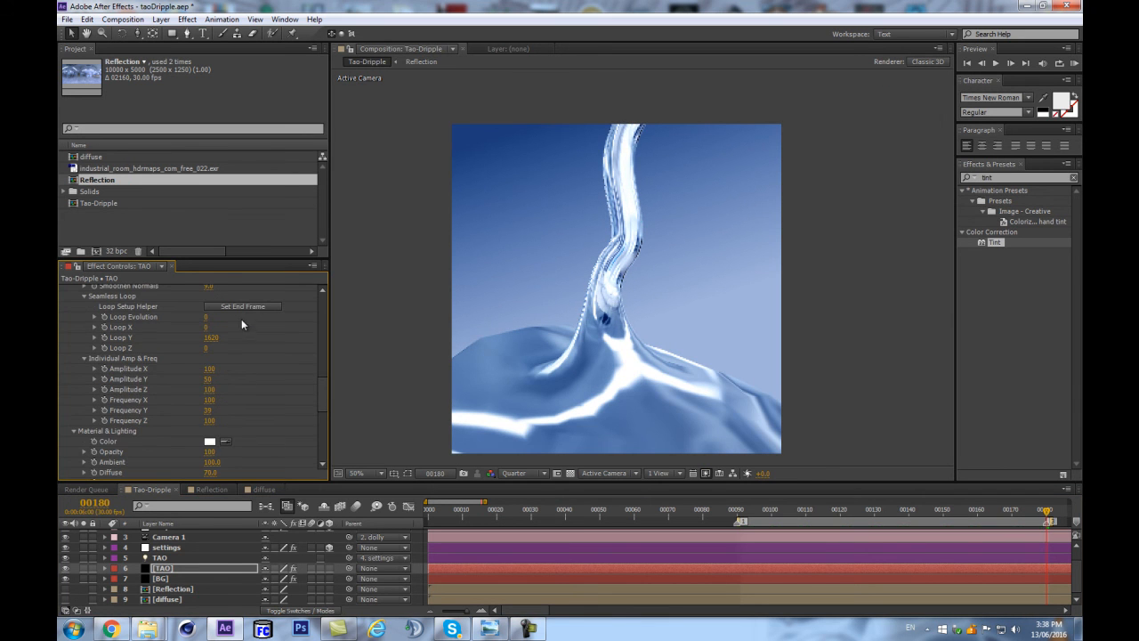
{"action": "scroll", "coordinate": [242, 320], "scroll_direction": "up", "scroll_amount": 2}
{"action": "left_click", "coordinate": [210, 289]}
{"action": "type", "text": "1620"}
{"action": "key", "text": "Return"}
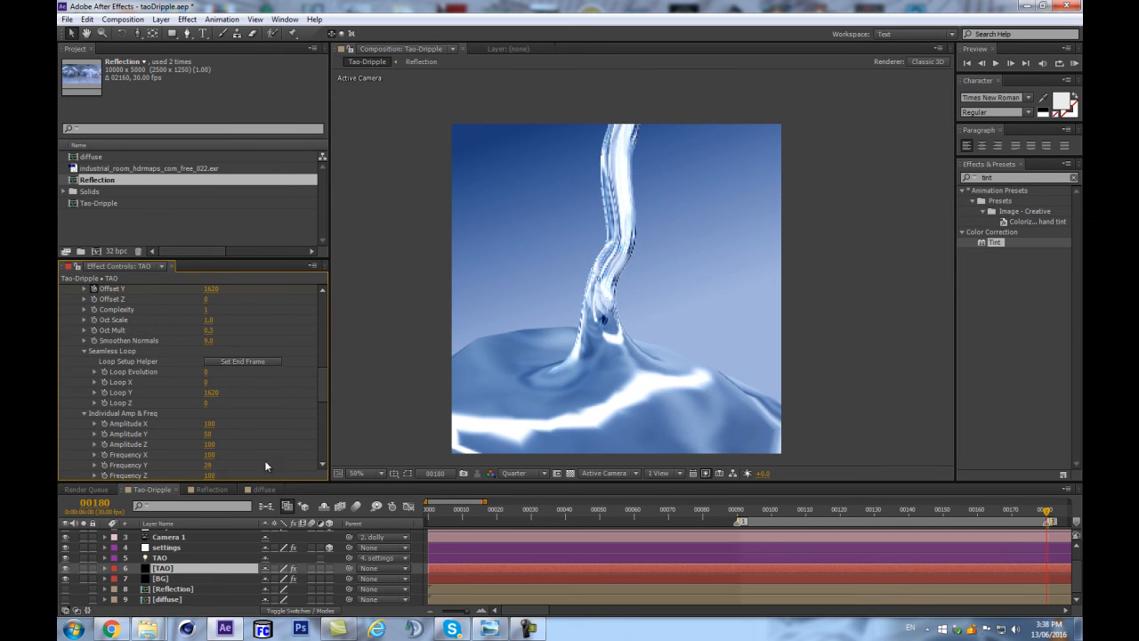
{"action": "left_click", "coordinate": [209, 570]}
{"action": "key", "text": "KP_0"}
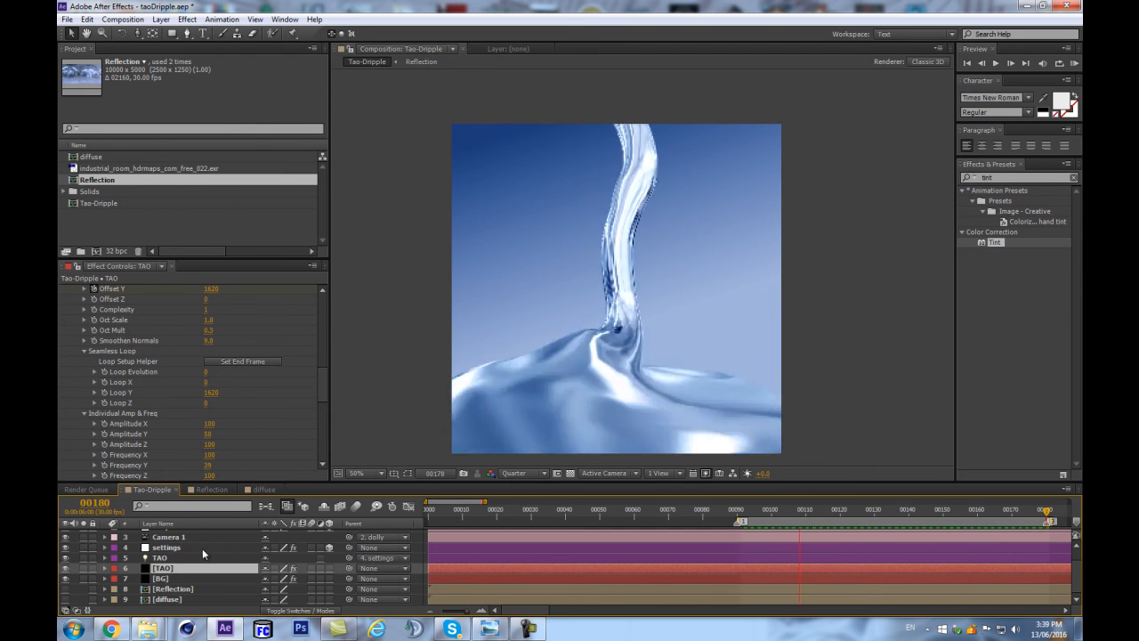
Smooth the Tao geometry by setting Segments to 510 and Sides to 44.
{"action": "scroll", "coordinate": [256, 365], "scroll_direction": "up", "scroll_amount": 6}
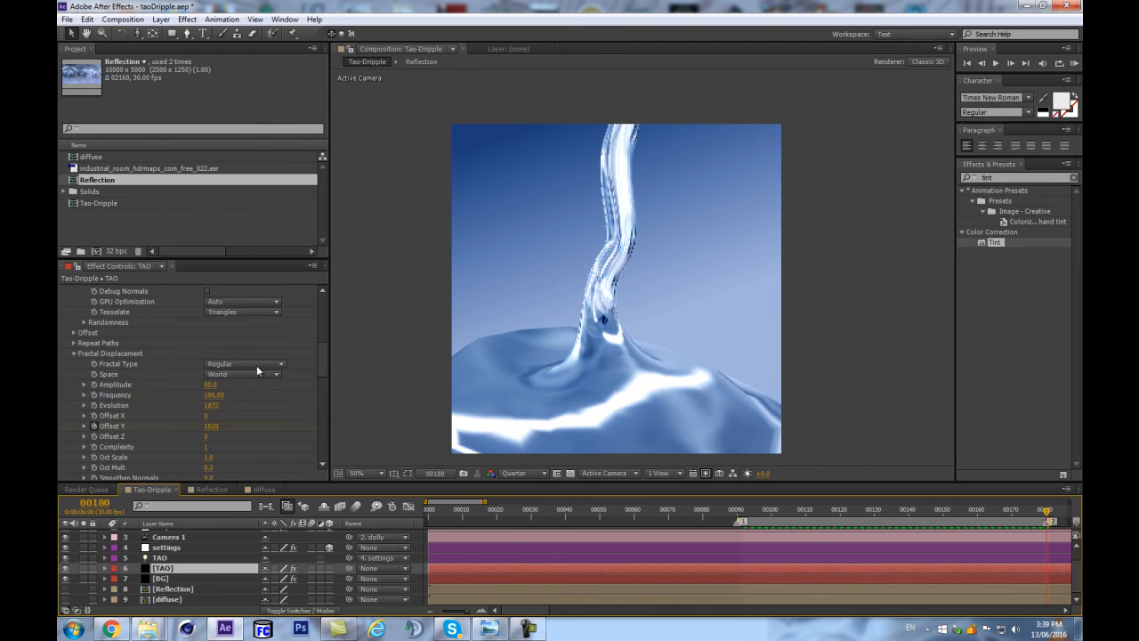
{"action": "scroll", "coordinate": [260, 371], "scroll_direction": "up", "scroll_amount": 5}
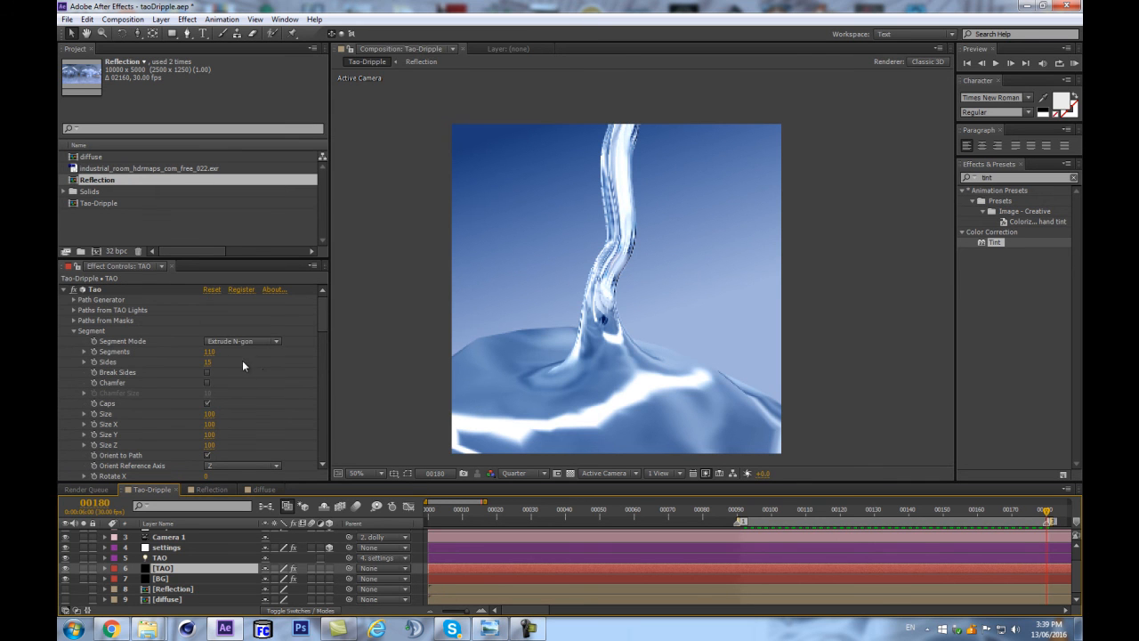
{"action": "left_click", "coordinate": [213, 352]}
{"action": "type", "text": "510"}
{"action": "key", "text": "Return"}
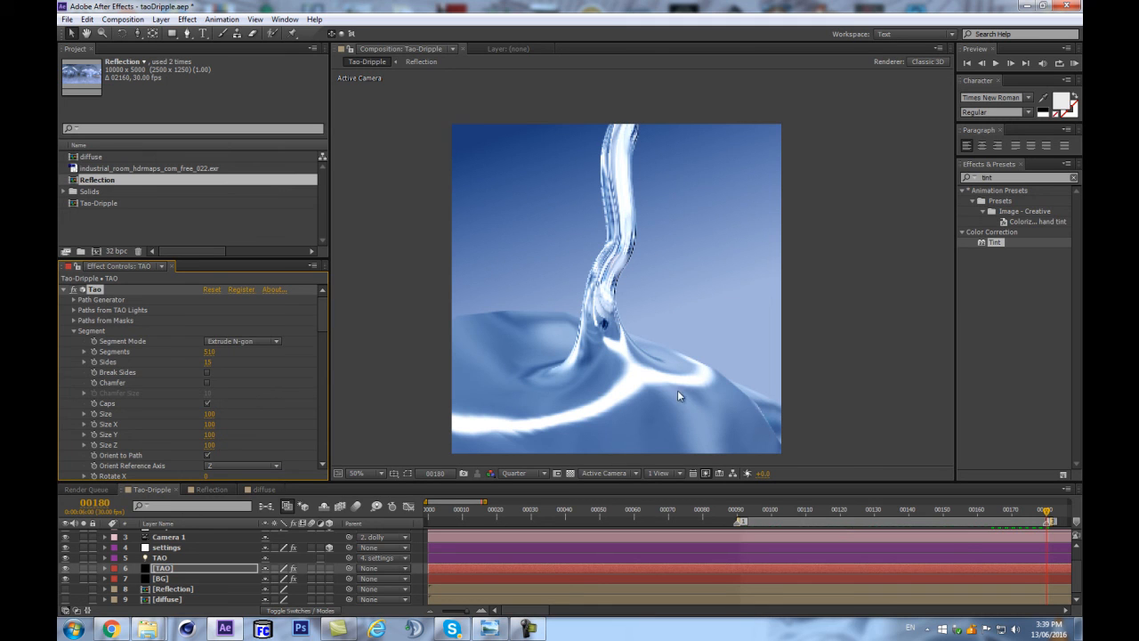
{"action": "left_click", "coordinate": [207, 363]}
{"action": "type", "text": "44"}
{"action": "key", "text": "Return"}
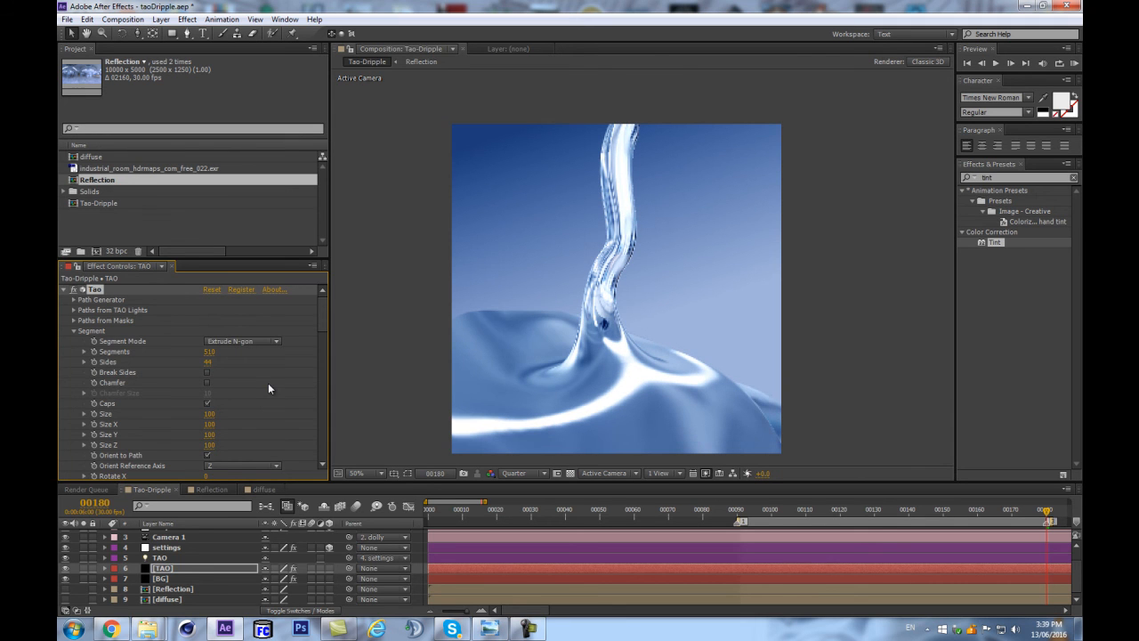
At frame 117, expand Tao's Visibility settings and sample the Fog Color from the light blue background.
{"action": "left_click_drag", "start_coordinate": [889, 508], "coordinate": [831, 513]}
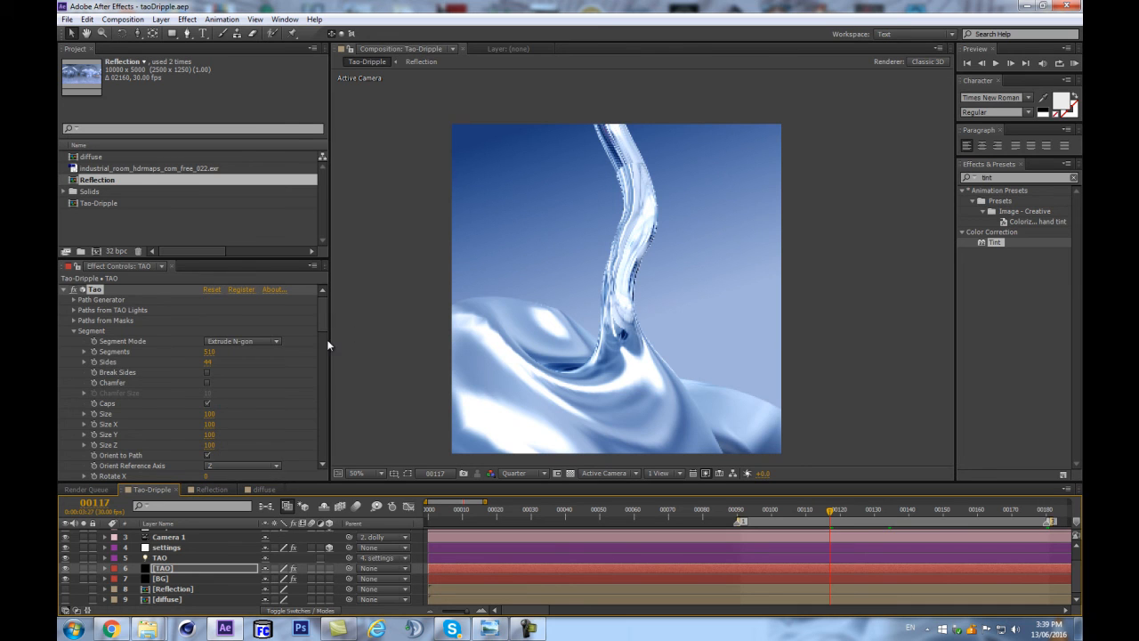
{"action": "scroll", "coordinate": [241, 367], "scroll_direction": "down", "scroll_amount": 4}
{"action": "scroll", "coordinate": [240, 366], "scroll_direction": "down", "scroll_amount": 7}
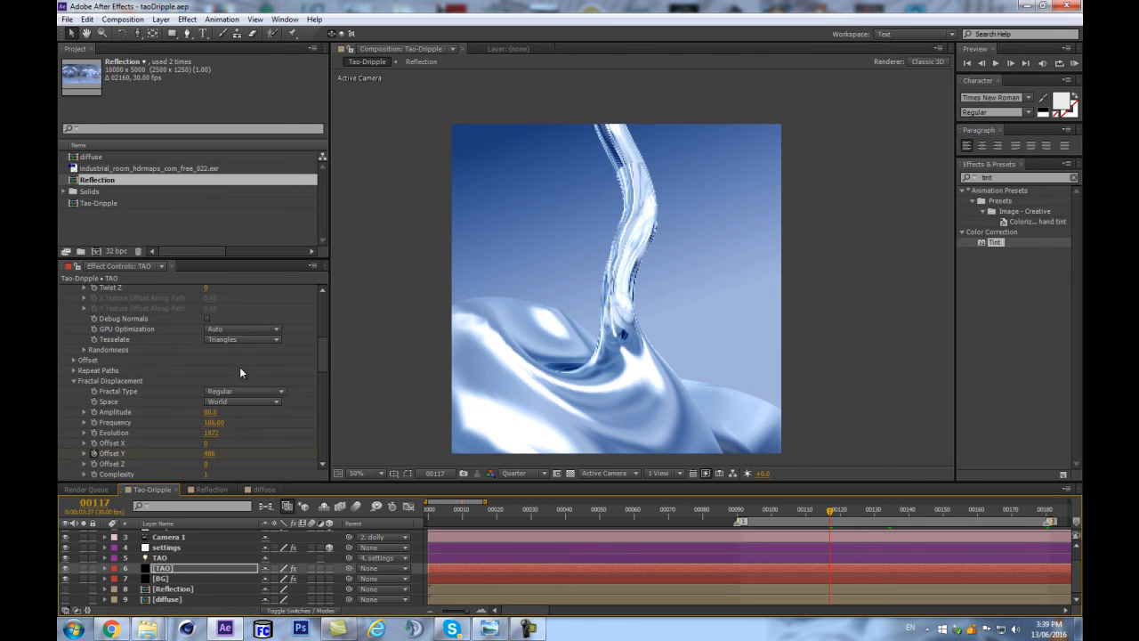
{"action": "scroll", "coordinate": [239, 367], "scroll_direction": "down", "scroll_amount": 5}
{"action": "scroll", "coordinate": [242, 392], "scroll_direction": "down", "scroll_amount": 8}
{"action": "left_click", "coordinate": [73, 474]}
{"action": "scroll", "coordinate": [67, 374], "scroll_direction": "down", "scroll_amount": 4}
{"action": "left_click", "coordinate": [75, 362]}
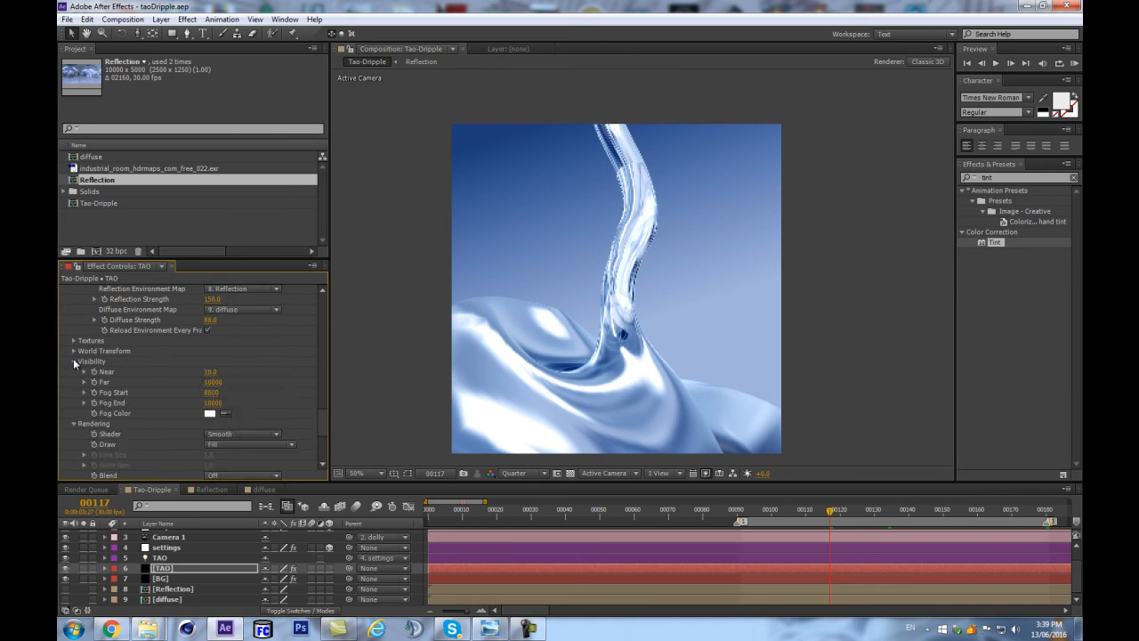
{"action": "left_click", "coordinate": [226, 414]}
{"action": "left_click", "coordinate": [662, 327]}
Reduce the Far visibility distance to 2000, trying larger values first.
{"action": "left_click", "coordinate": [213, 382]}
{"action": "type", "text": "4"}
{"action": "key", "text": "Return"}
{"action": "left_click", "coordinate": [212, 382]}
{"action": "type", "text": "4300"}
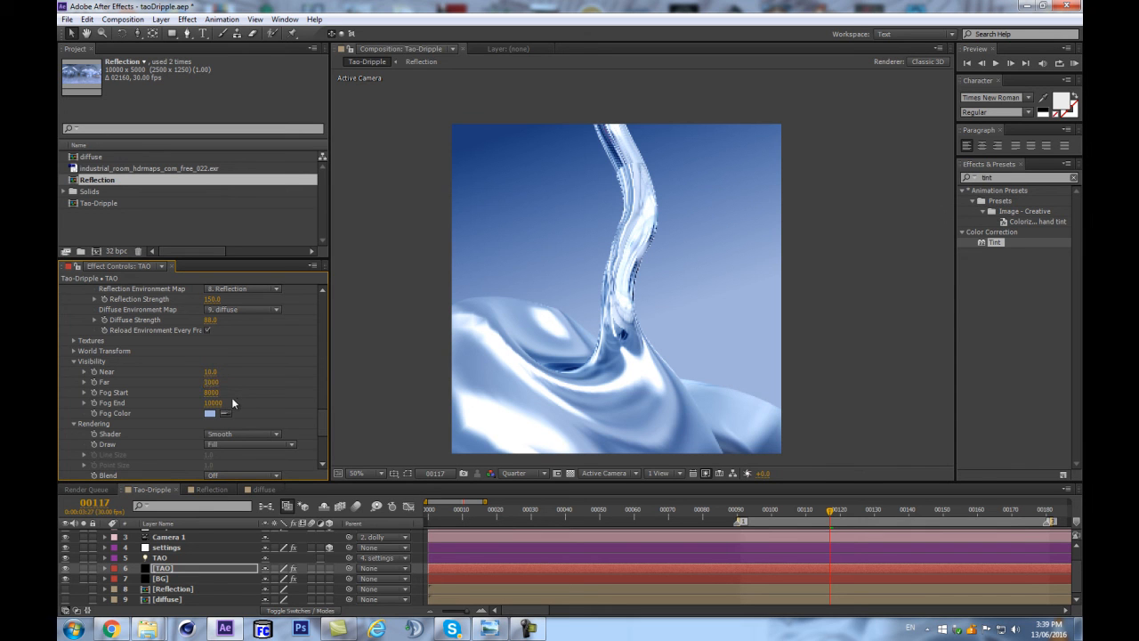
{"action": "left_click", "coordinate": [213, 383]}
{"action": "type", "text": "3000"}
{"action": "key", "text": "Return"}
Set Fog Start to 666 and Fog End to 1800 on the TAO layer.
{"action": "left_click", "coordinate": [208, 393]}
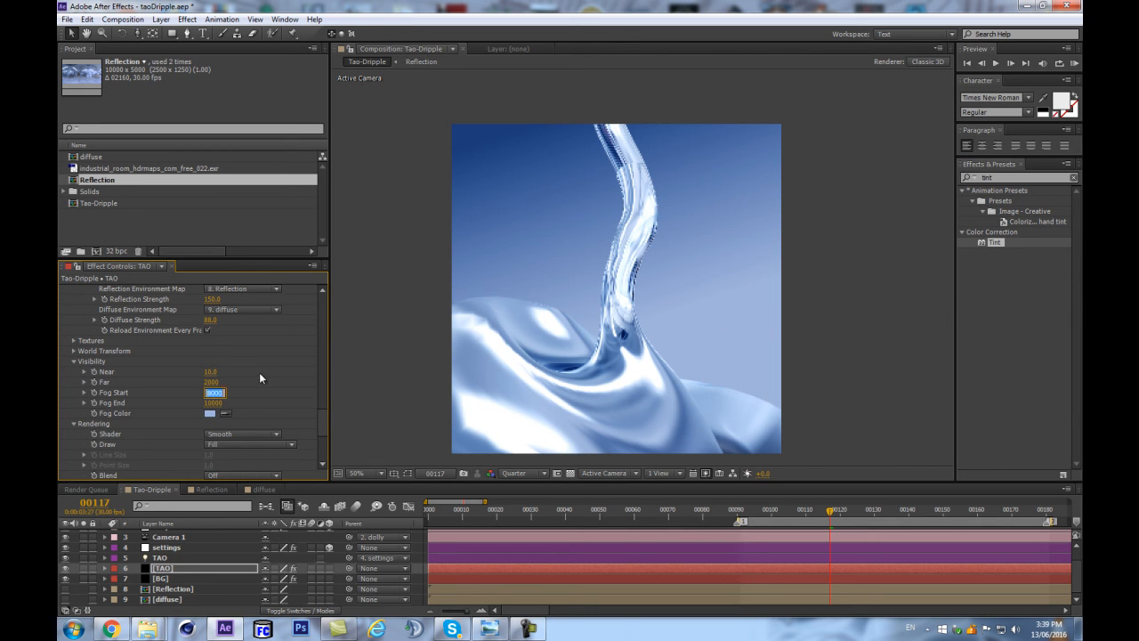
{"action": "type", "text": "666"}
{"action": "left_click", "coordinate": [219, 401]}
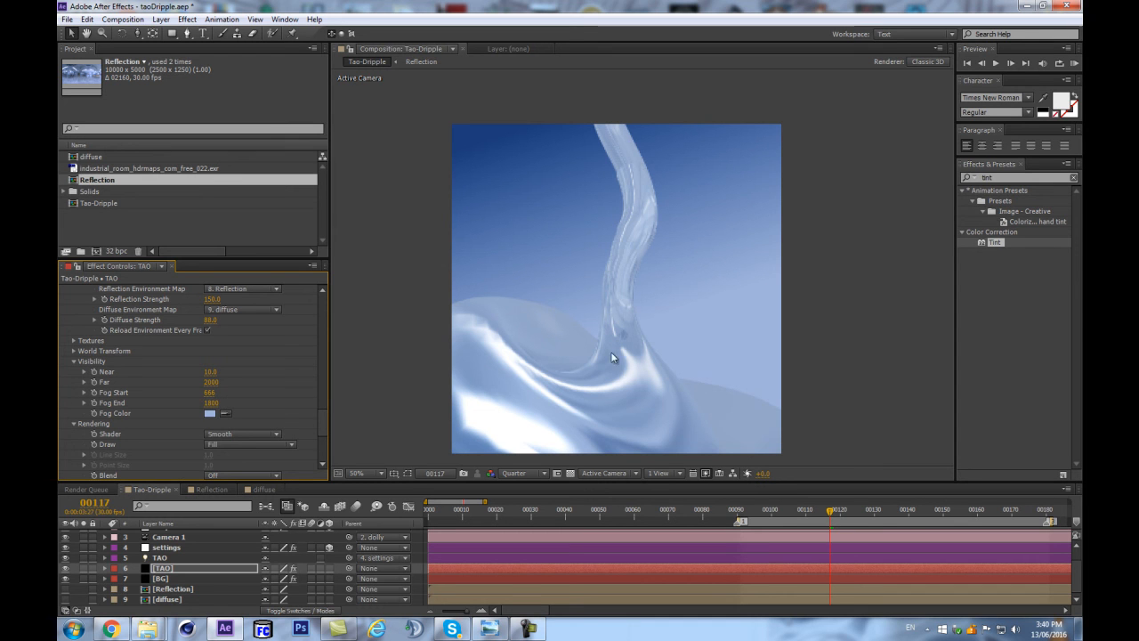
Adjust the TAO layer's fog range to a Fog Start of 888 and a Fog End of 2160.
{"action": "left_click_drag", "start_coordinate": [206, 402], "coordinate": [263, 398]}
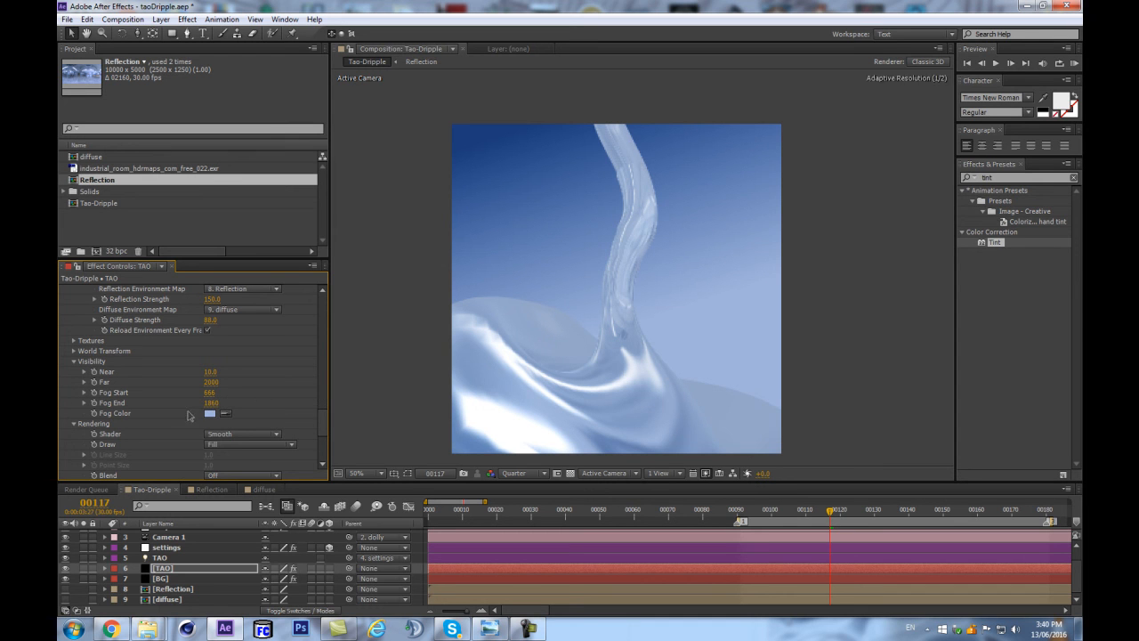
{"action": "left_click", "coordinate": [211, 392]}
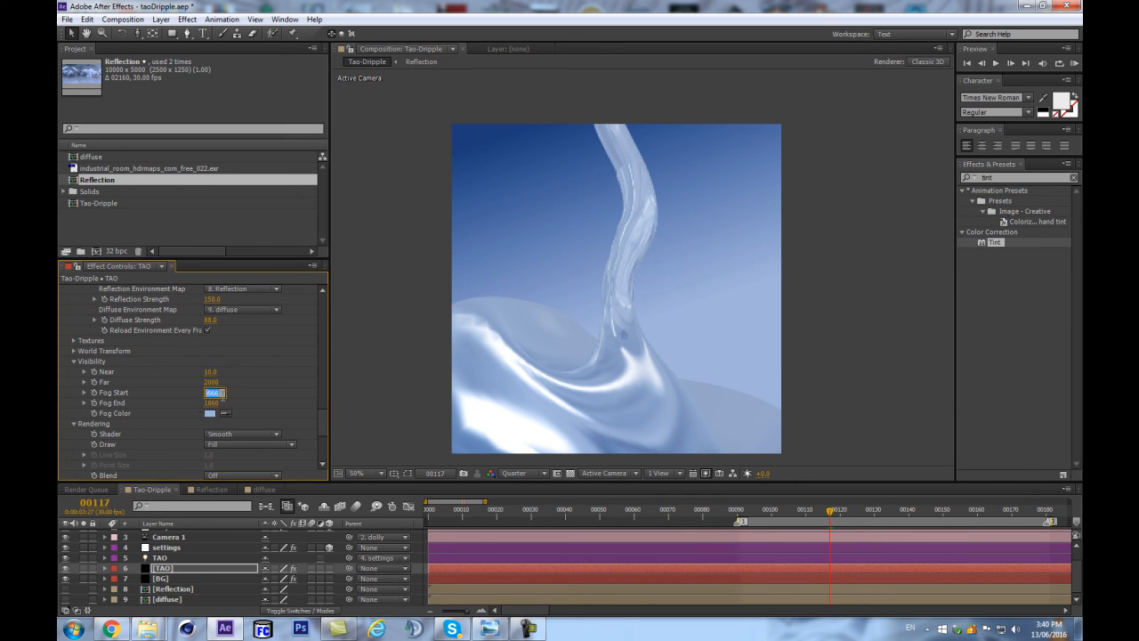
{"action": "key", "text": "Return"}
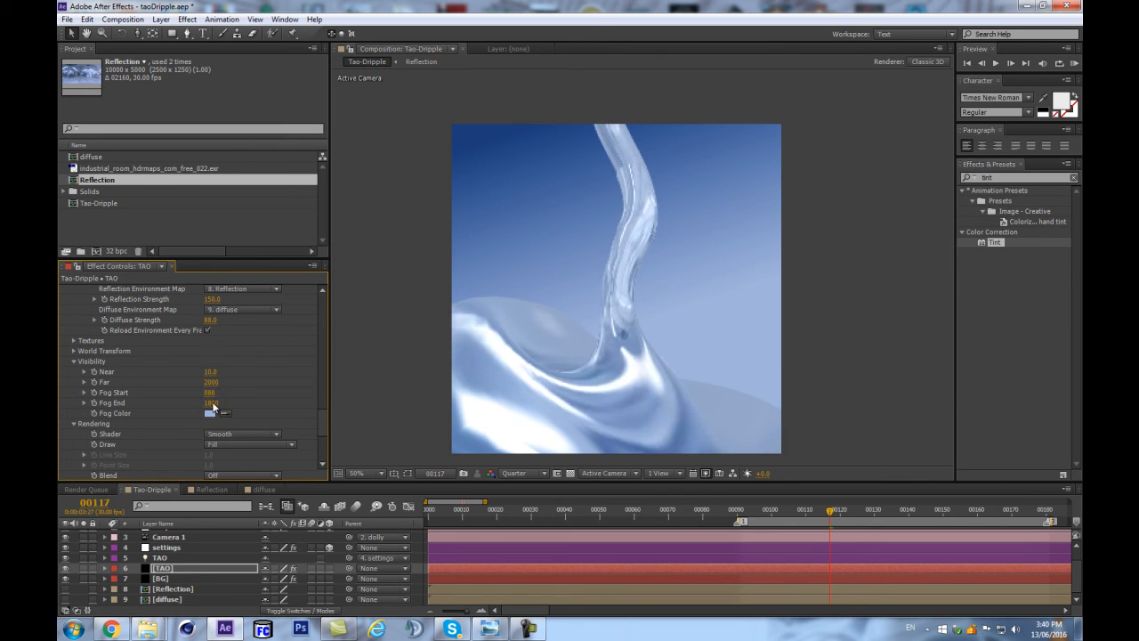
{"action": "left_click", "coordinate": [212, 404]}
{"action": "type", "text": "2160"}
{"action": "key", "text": "Return"}
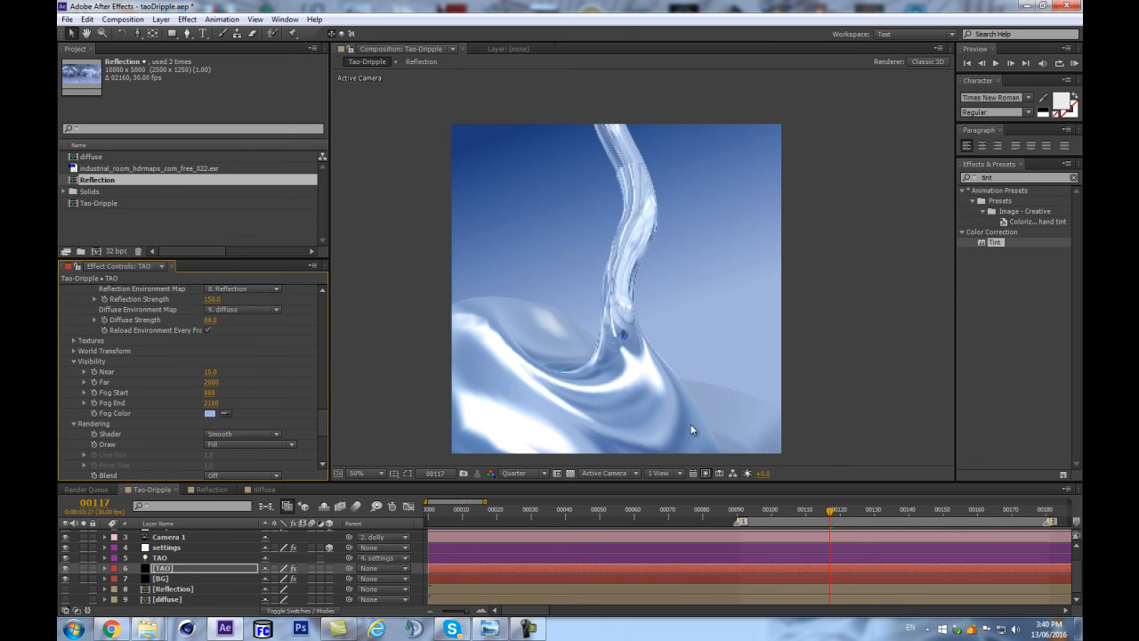
Set the Far visibility distance to 3000 and preview the animation.
{"action": "left_click", "coordinate": [212, 402]}
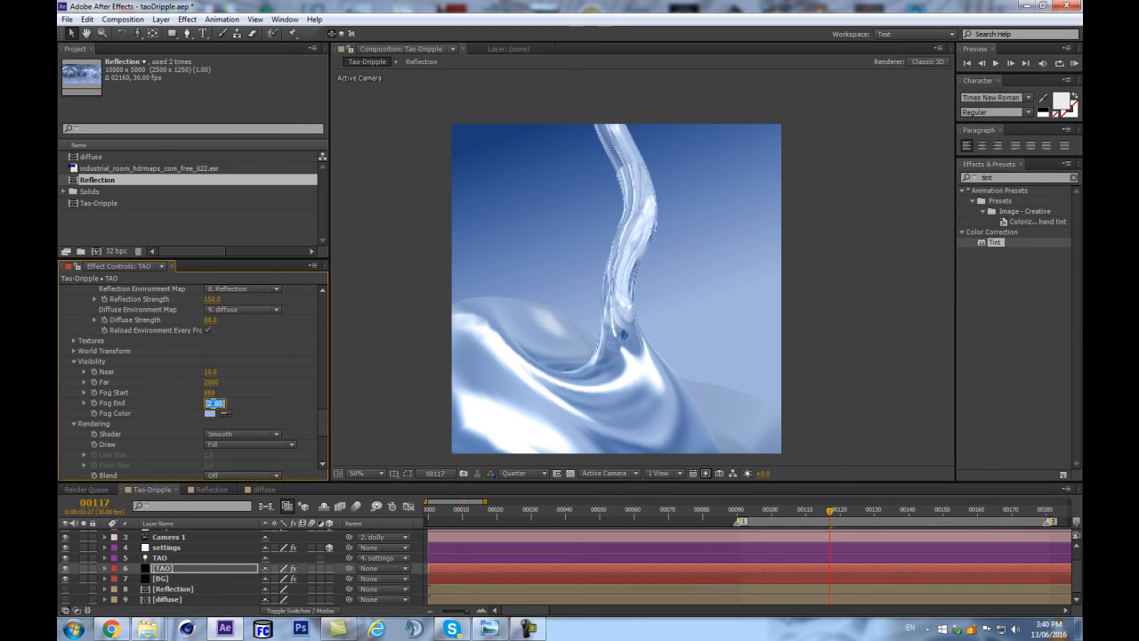
{"action": "left_click", "coordinate": [215, 381]}
{"action": "type", "text": "3000"}
{"action": "key", "text": "Return"}
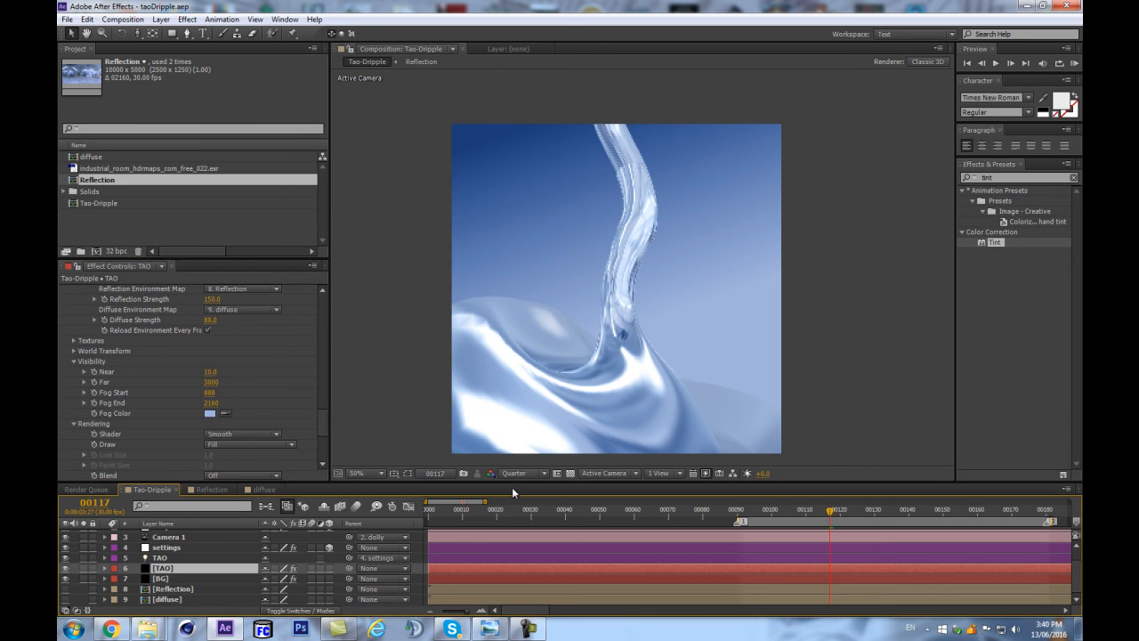
{"action": "key", "text": "KP_0"}
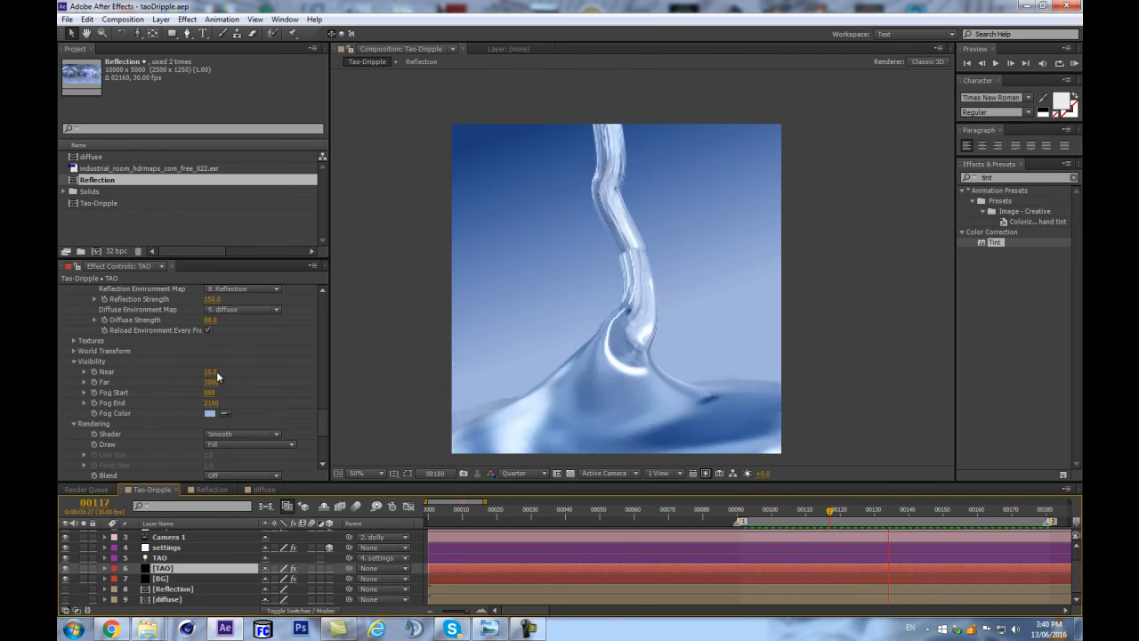
{"action": "key", "text": "space"}
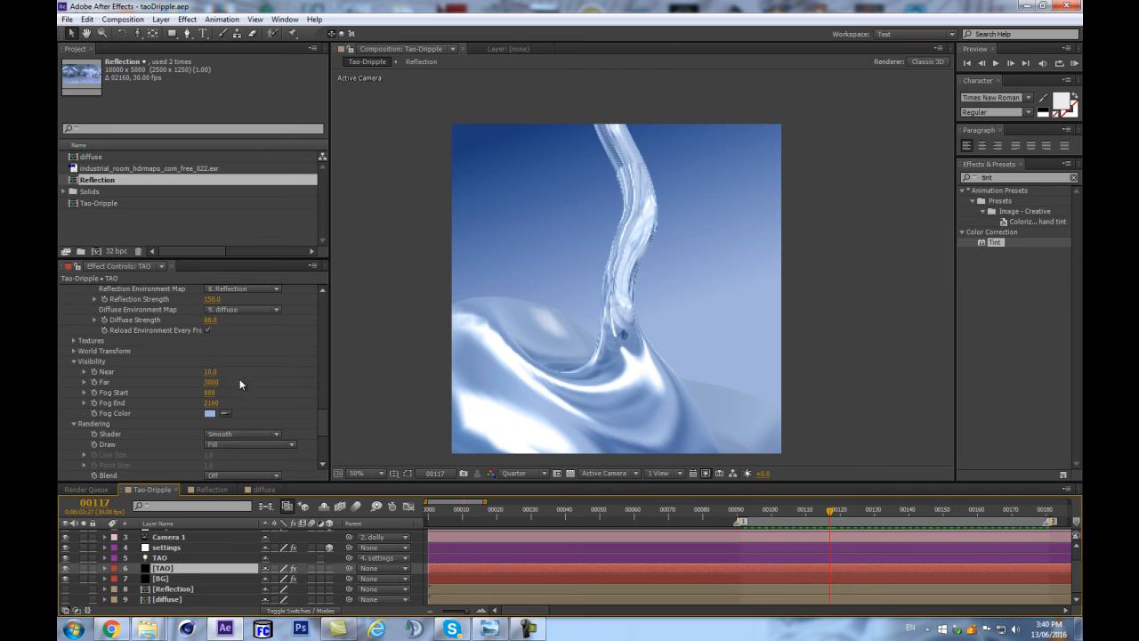
Try the Segment option for Space in Tao's Fractal Displacement, and undo the change.
{"action": "scroll", "coordinate": [155, 370], "scroll_direction": "up", "scroll_amount": 1}
{"action": "scroll", "coordinate": [156, 379], "scroll_direction": "up", "scroll_amount": 2}
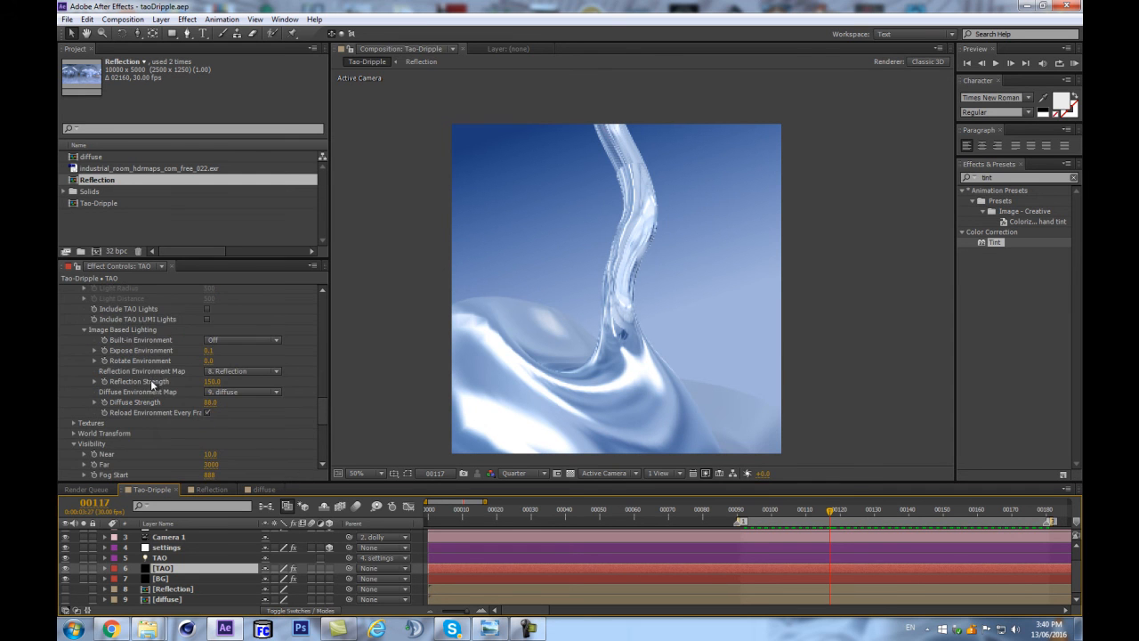
{"action": "scroll", "coordinate": [123, 382], "scroll_direction": "up", "scroll_amount": 2}
{"action": "scroll", "coordinate": [185, 394], "scroll_direction": "up", "scroll_amount": 4}
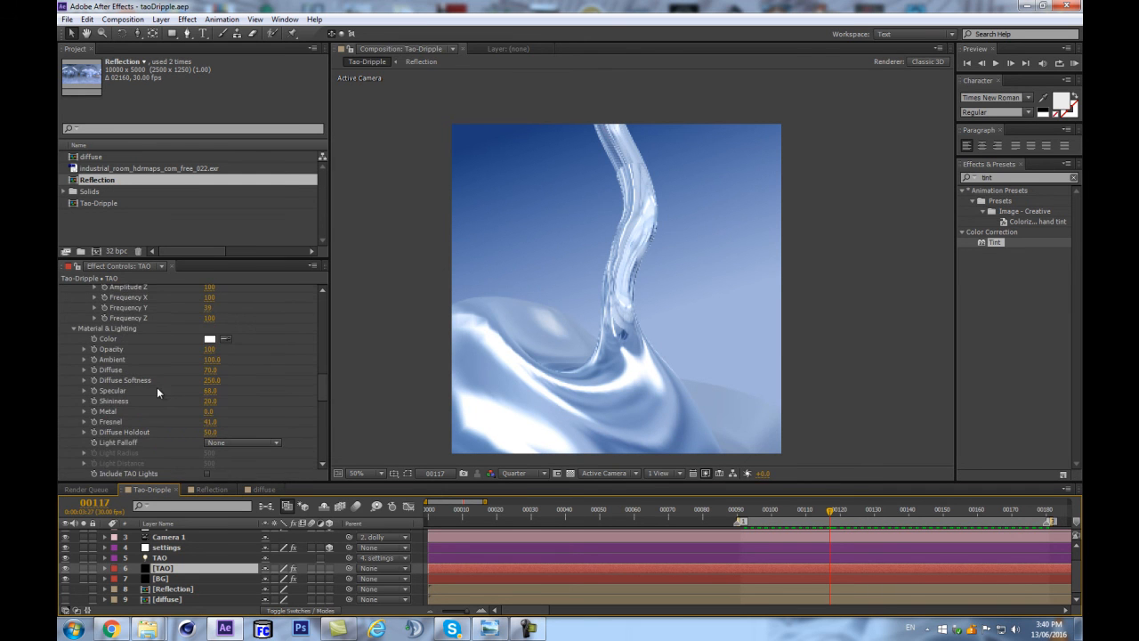
{"action": "scroll", "coordinate": [161, 388], "scroll_direction": "up", "scroll_amount": 8}
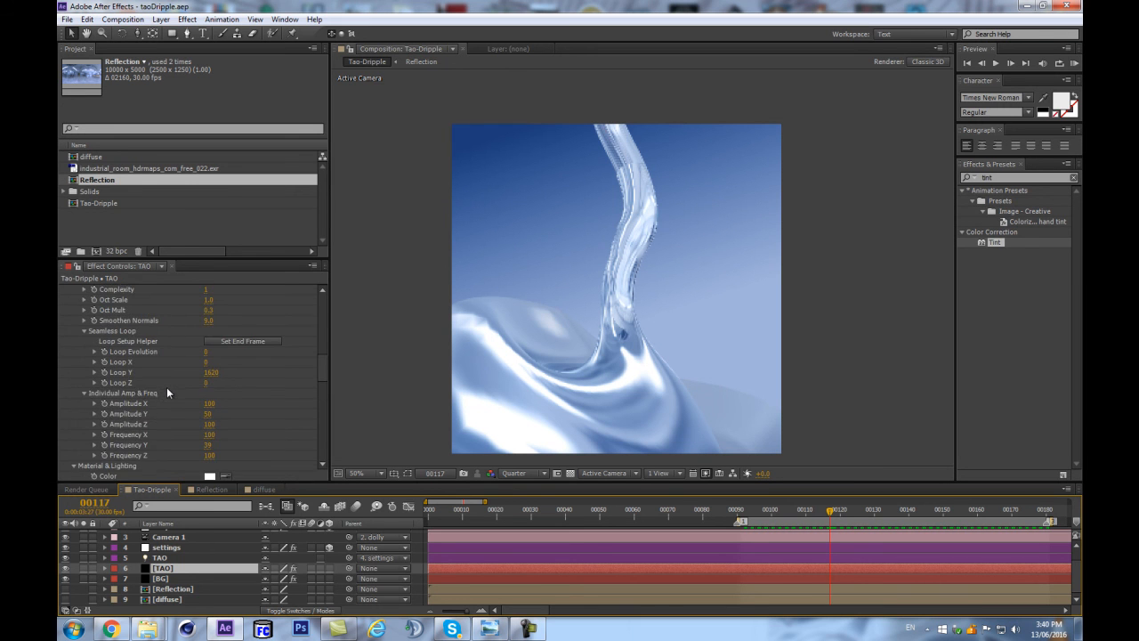
{"action": "scroll", "coordinate": [181, 388], "scroll_direction": "down", "scroll_amount": 2}
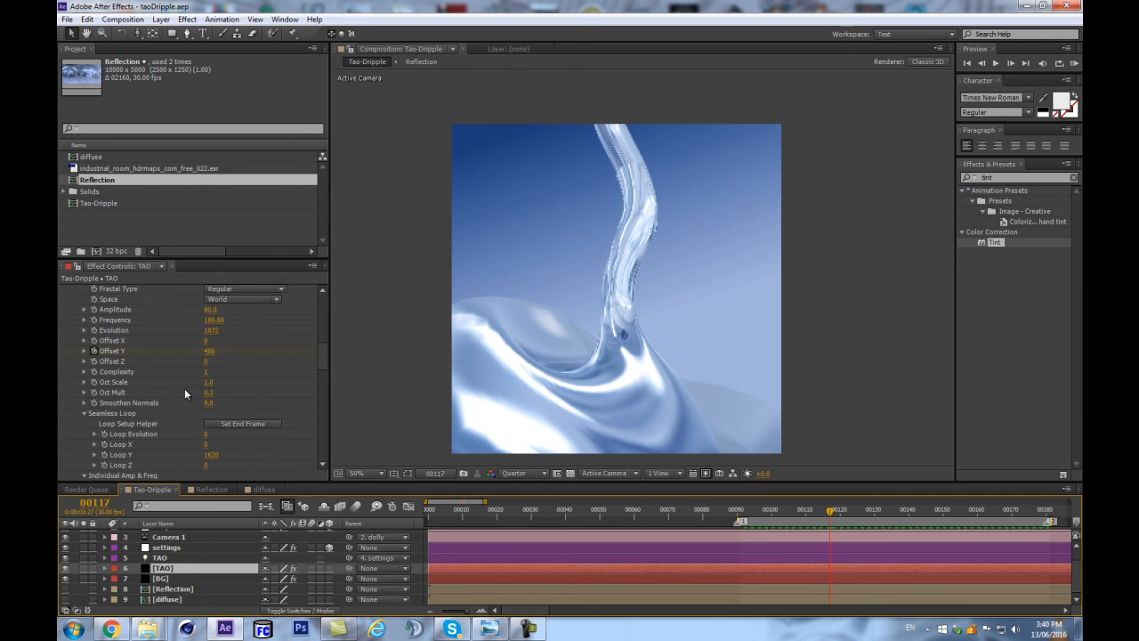
{"action": "scroll", "coordinate": [254, 385], "scroll_direction": "up", "scroll_amount": 3}
{"action": "left_click", "coordinate": [255, 382]}
{"action": "left_click", "coordinate": [260, 407]}
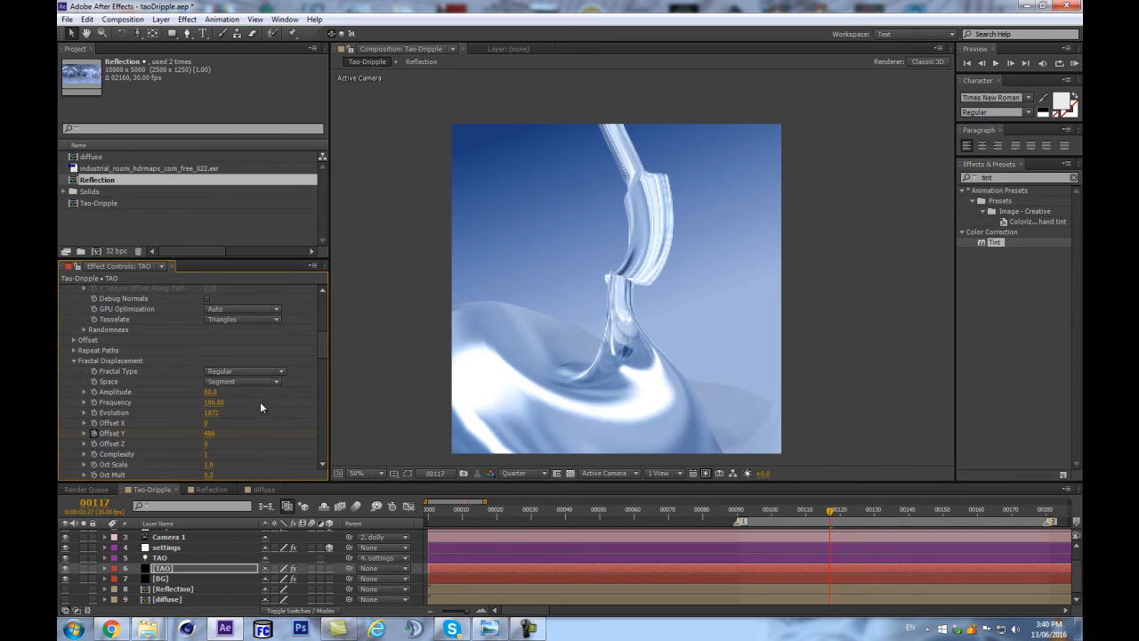
{"action": "key", "text": "ctrl+z"}
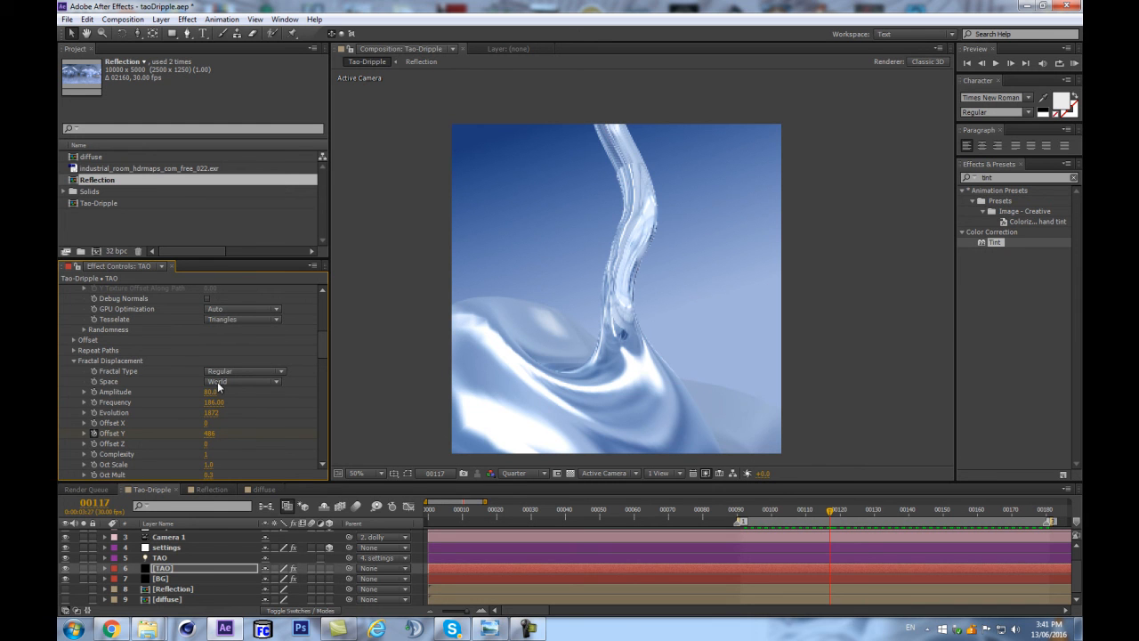
Preview the dripping loop again and review the TAO layer's Rendering settings.
{"action": "left_click", "coordinate": [166, 567]}
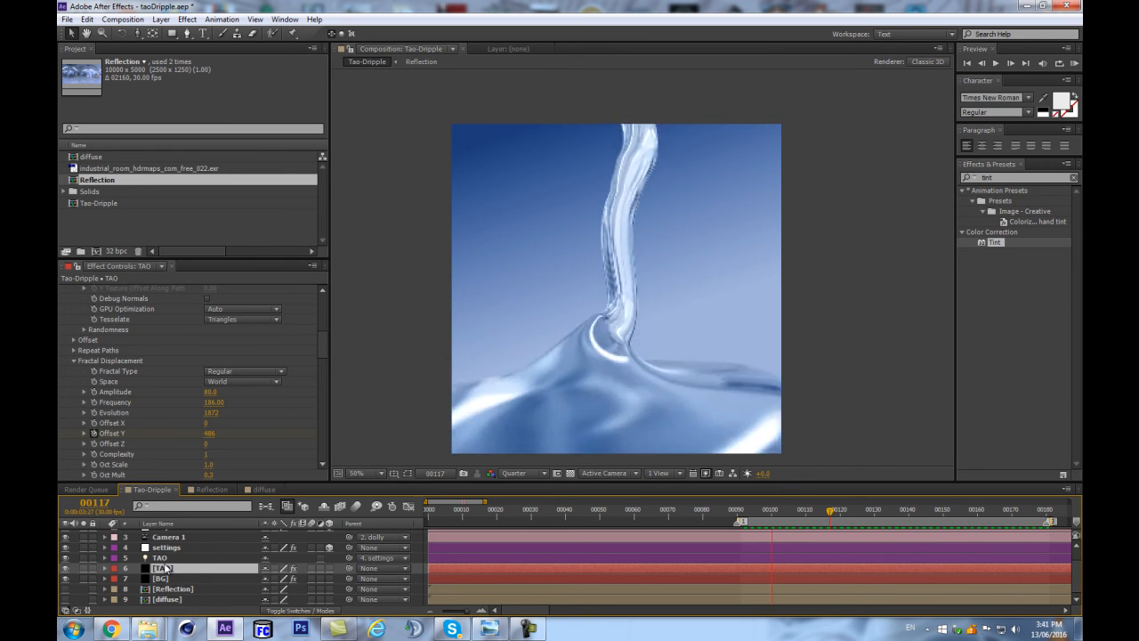
{"action": "key", "text": "space"}
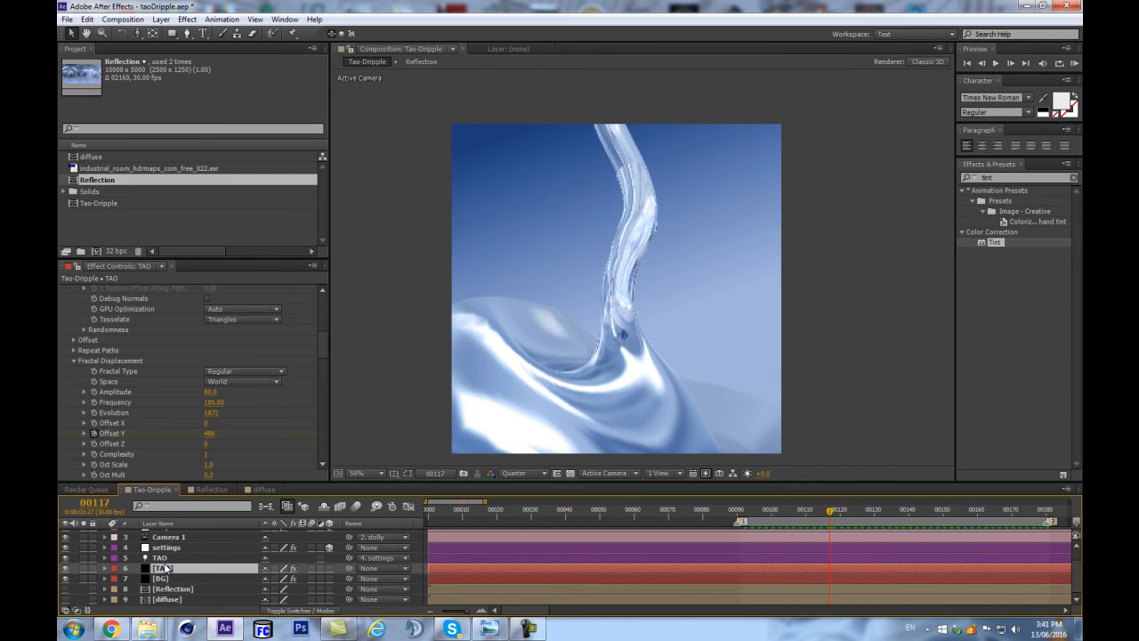
{"action": "scroll", "coordinate": [166, 559], "scroll_direction": "up", "scroll_amount": 1}
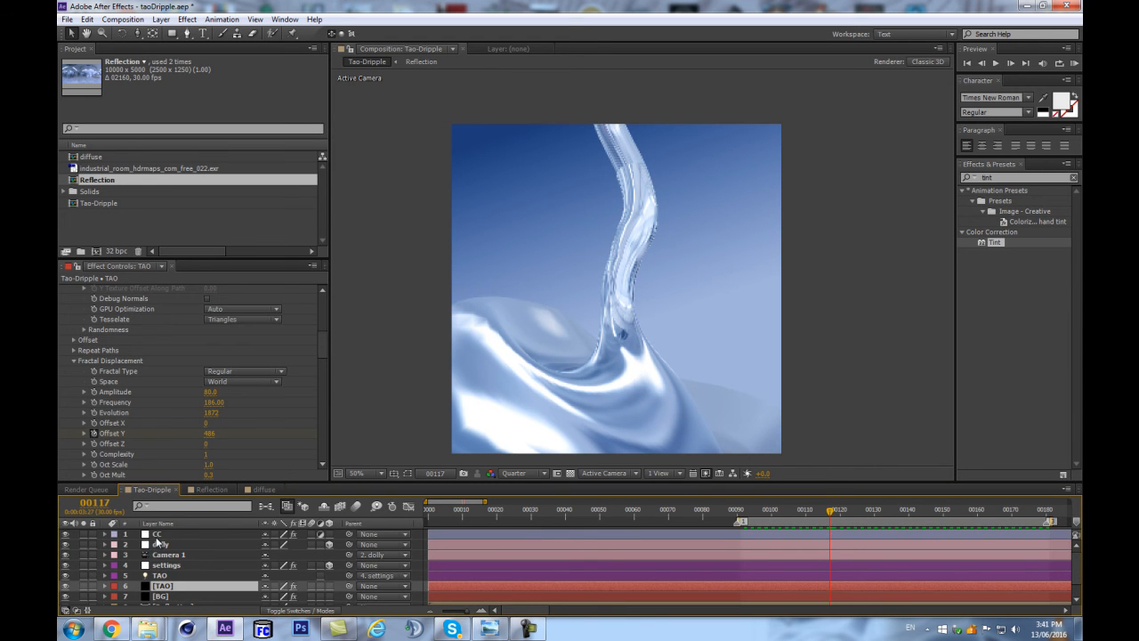
{"action": "left_click_drag", "start_coordinate": [324, 350], "coordinate": [325, 444]}
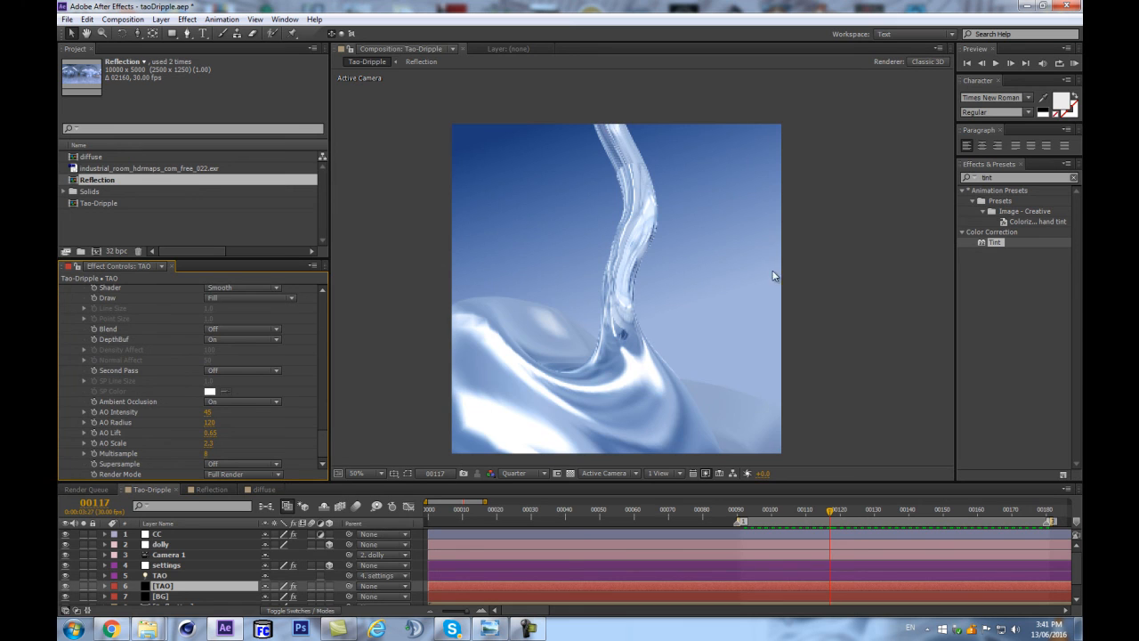
On the BG layer's Ramp, set the Start Color to greyish blue 7787A7 and Start of Ramp to 356, -98, and save the project.
{"action": "key", "text": "comma"}
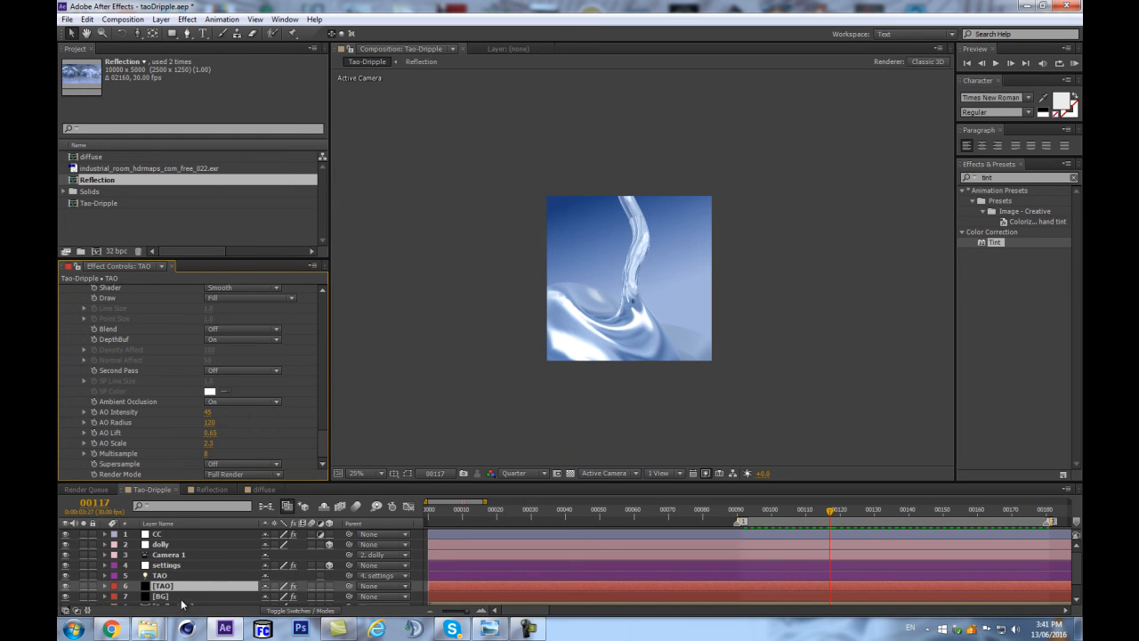
{"action": "scroll", "coordinate": [189, 601], "scroll_direction": "down", "scroll_amount": 1}
{"action": "left_click", "coordinate": [169, 579]}
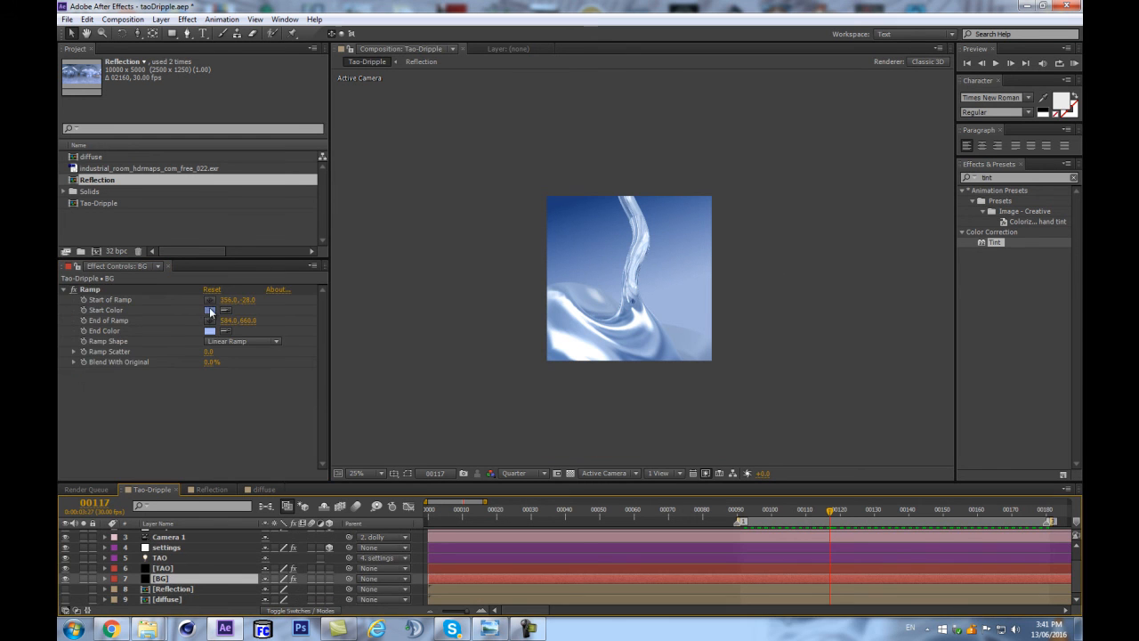
{"action": "left_click", "coordinate": [210, 310]}
{"action": "left_click_drag", "start_coordinate": [168, 351], "coordinate": [156, 350]}
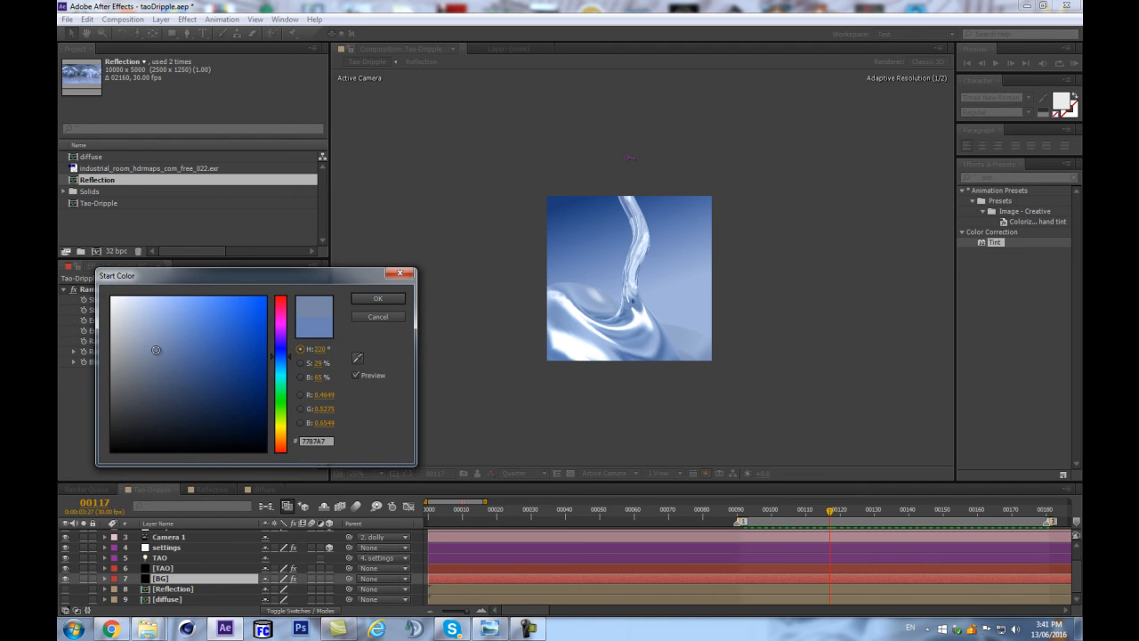
{"action": "left_click", "coordinate": [379, 299]}
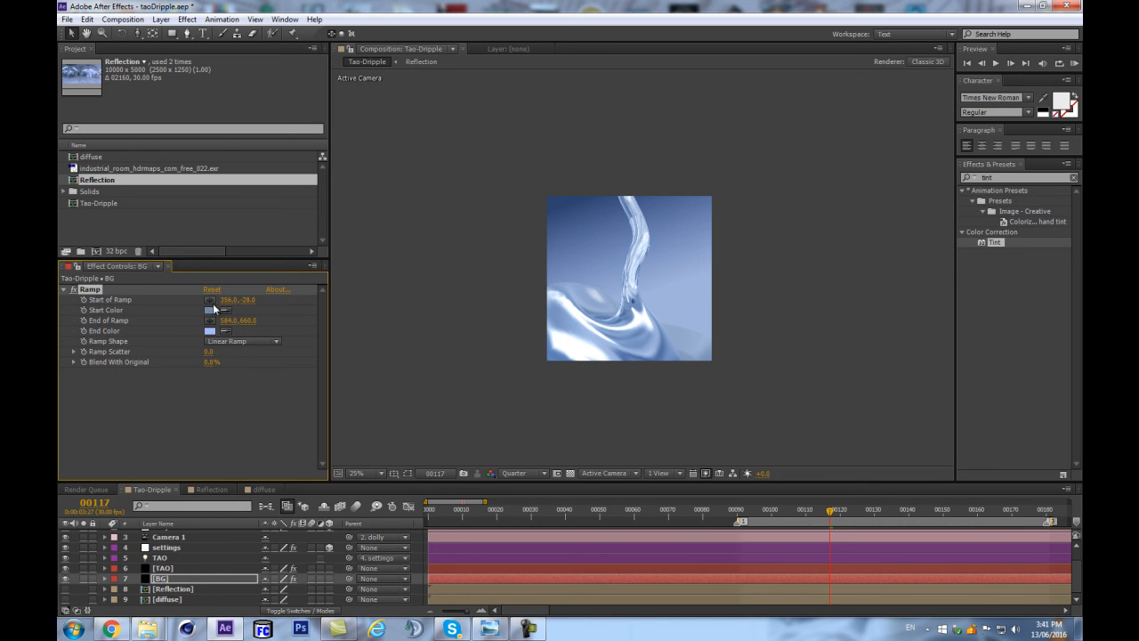
{"action": "left_click_drag", "start_coordinate": [246, 300], "coordinate": [237, 300]}
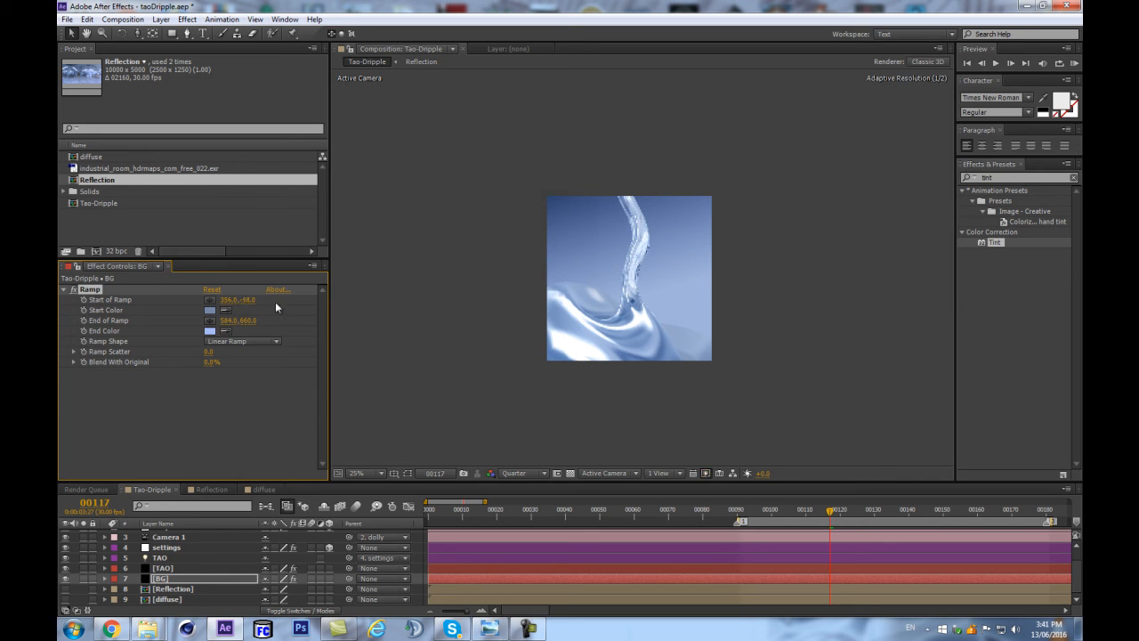
{"action": "key", "text": "ctrl+s"}
With no layer selected, draw a closed light-beam shape with the Pen tool, narrow beyond the frame's upper-right corner and widening across the liquid stream.
{"action": "left_click", "coordinate": [345, 538]}
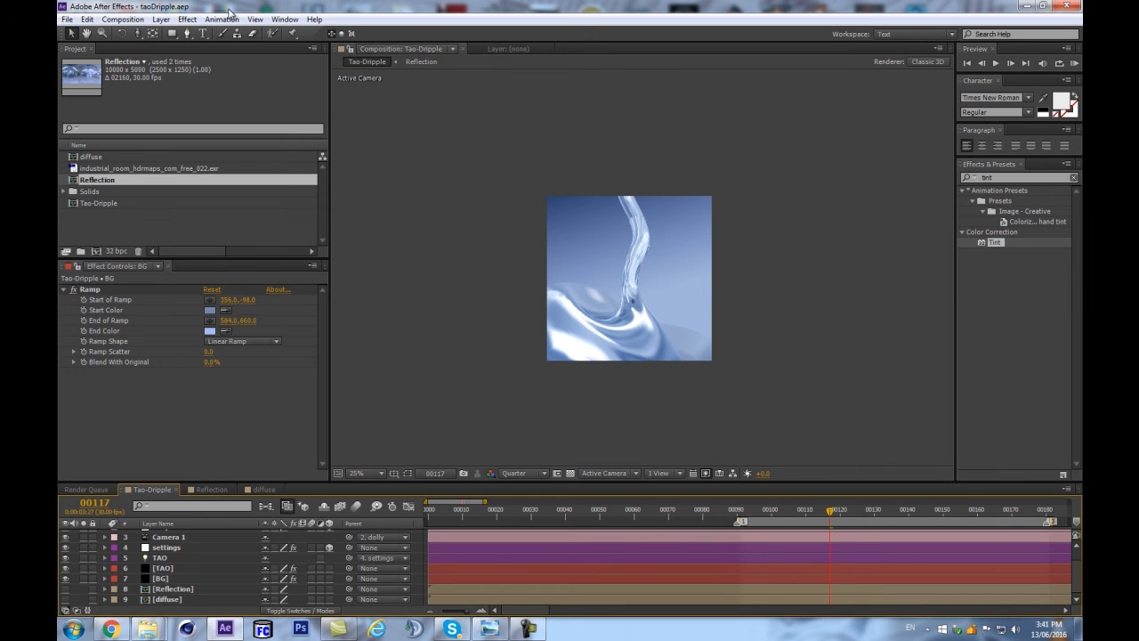
{"action": "left_click", "coordinate": [187, 33]}
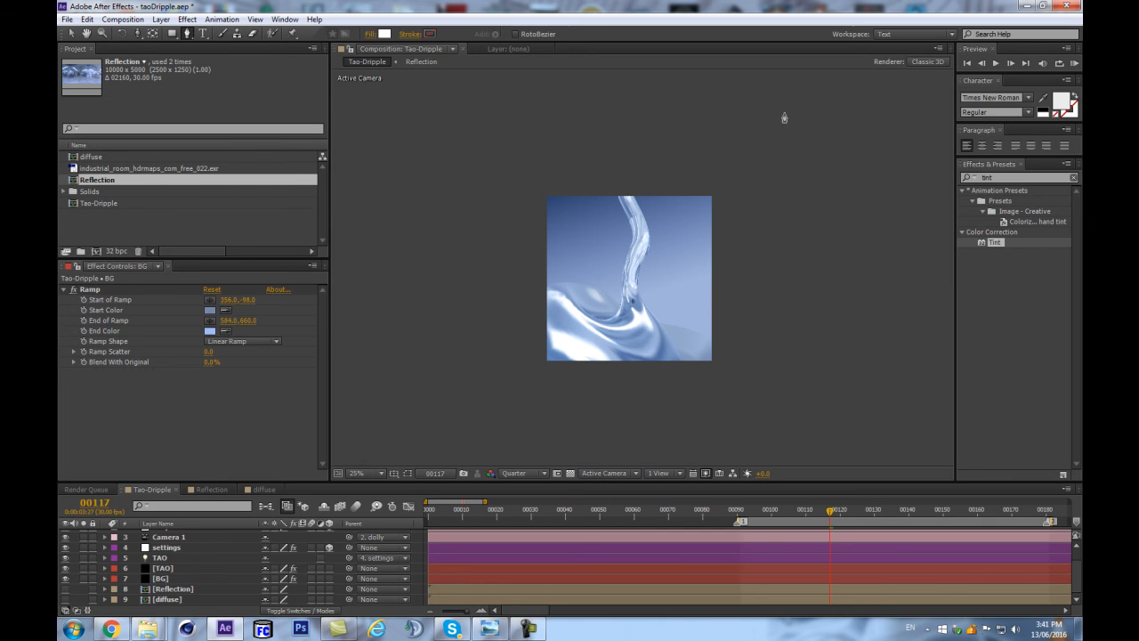
{"action": "left_click", "coordinate": [574, 326]}
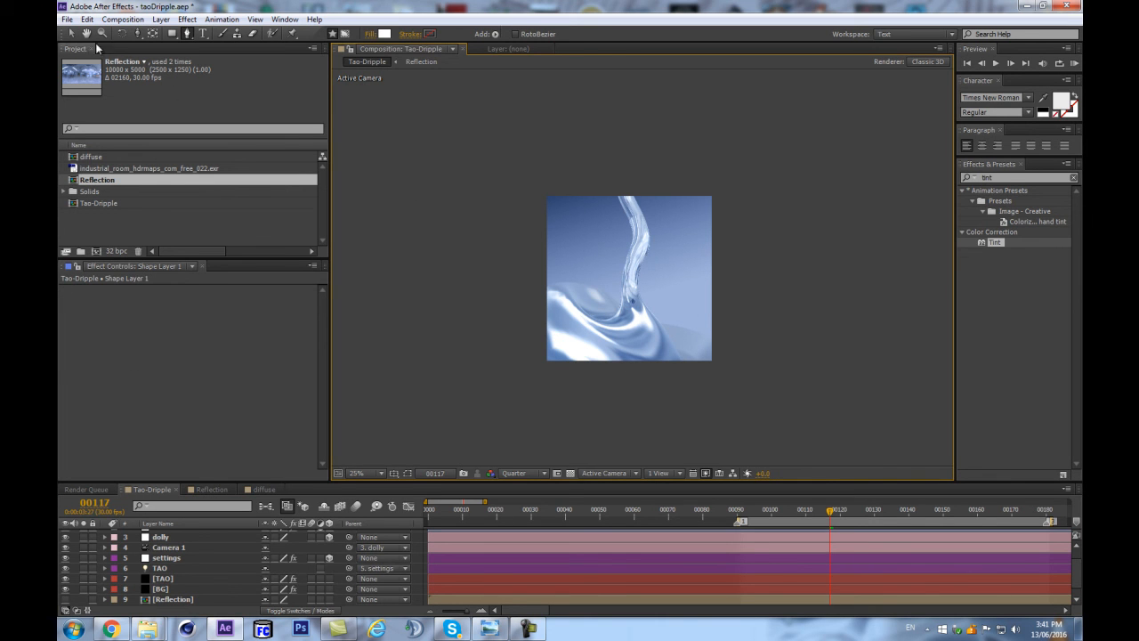
{"action": "key", "text": "ctrl+shift+h"}
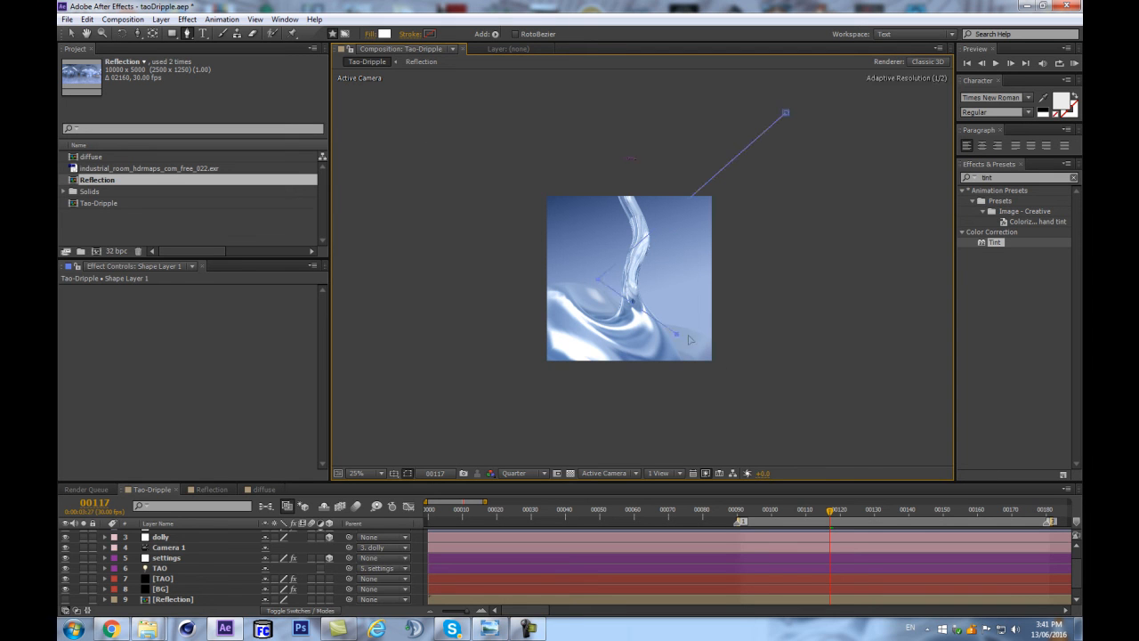
{"action": "left_click", "coordinate": [786, 115]}
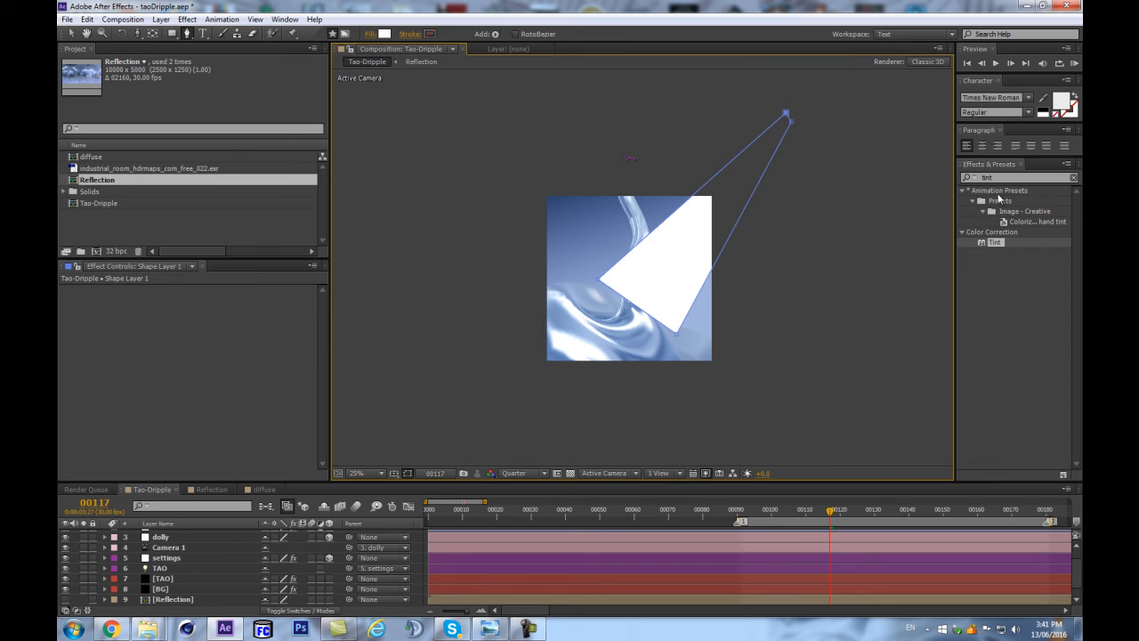
Change the beam shape's fill color to pale yellow.
{"action": "left_click", "coordinate": [385, 34]}
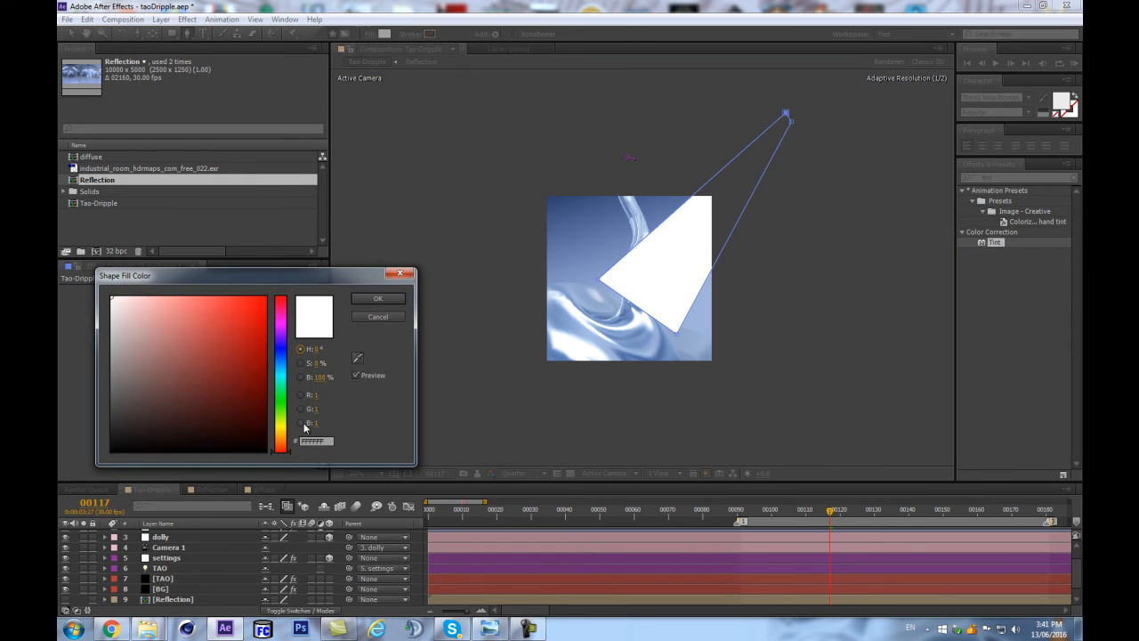
{"action": "left_click", "coordinate": [282, 427]}
{"action": "left_click_drag", "start_coordinate": [152, 297], "coordinate": [165, 294]}
{"action": "left_click", "coordinate": [377, 298]}
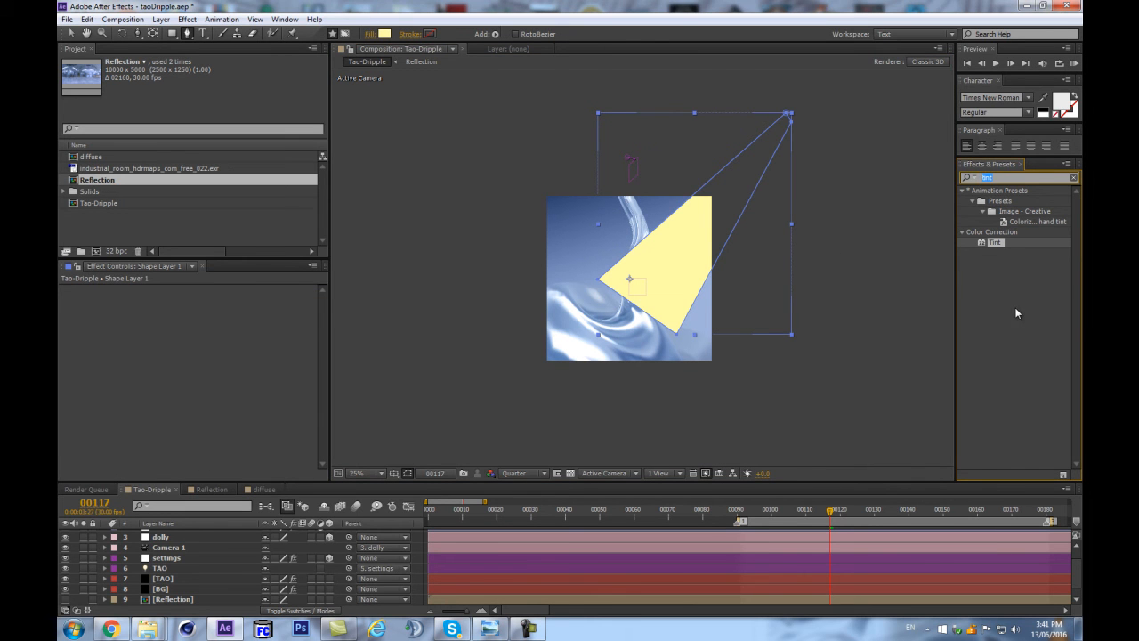
Apply Fast Blur to Shape Layer 1 with Blurriness 517 and set the layer's blending mode to Screen.
{"action": "type", "text": "fast"}
{"action": "left_click_drag", "start_coordinate": [1001, 211], "coordinate": [713, 216]}
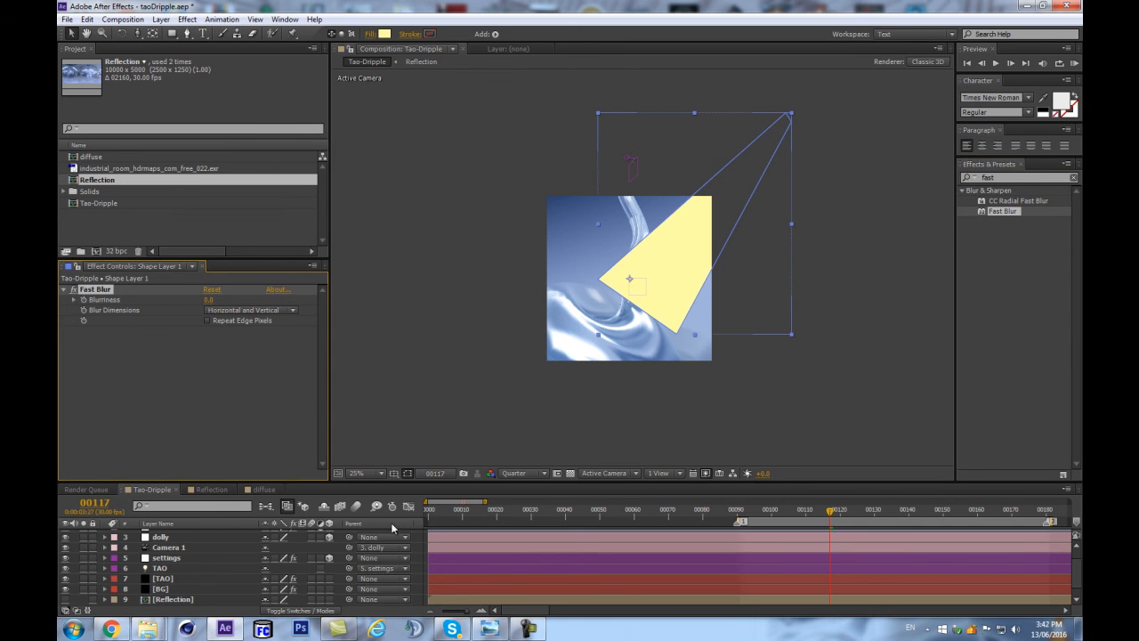
{"action": "scroll", "coordinate": [168, 564], "scroll_direction": "up", "scroll_amount": 2}
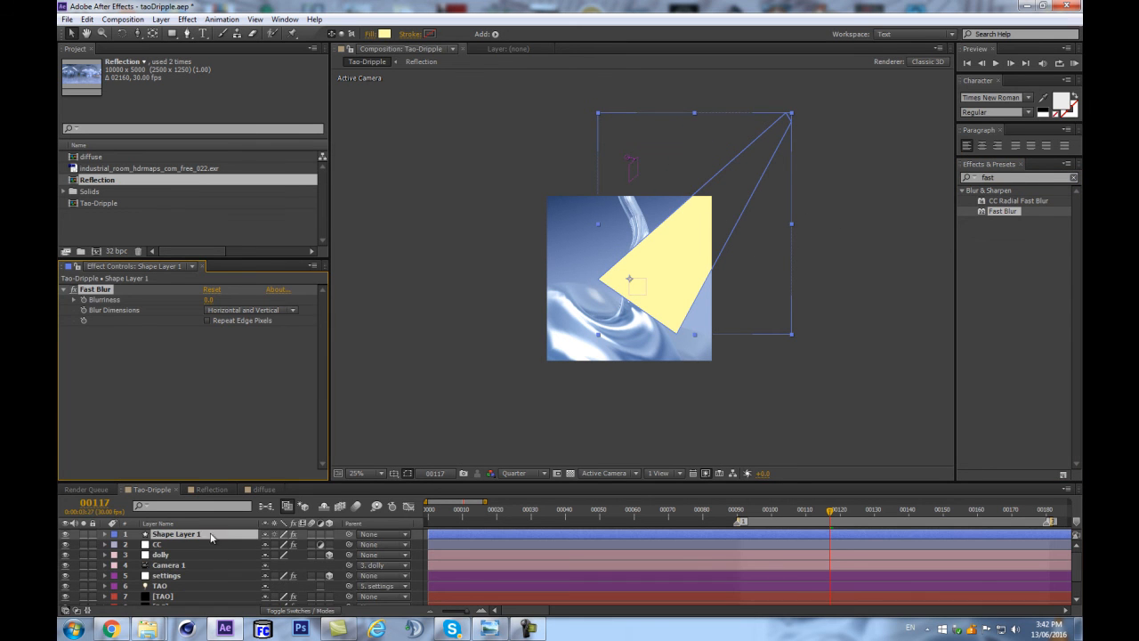
{"action": "key", "text": "F4"}
{"action": "left_click", "coordinate": [282, 534]}
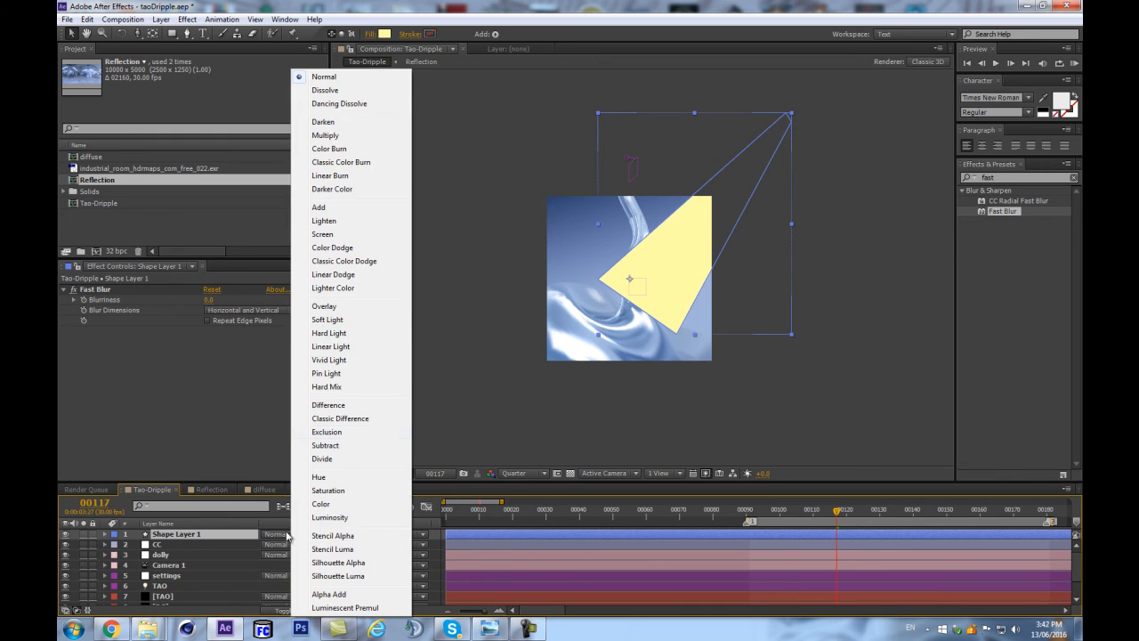
{"action": "left_click", "coordinate": [322, 234]}
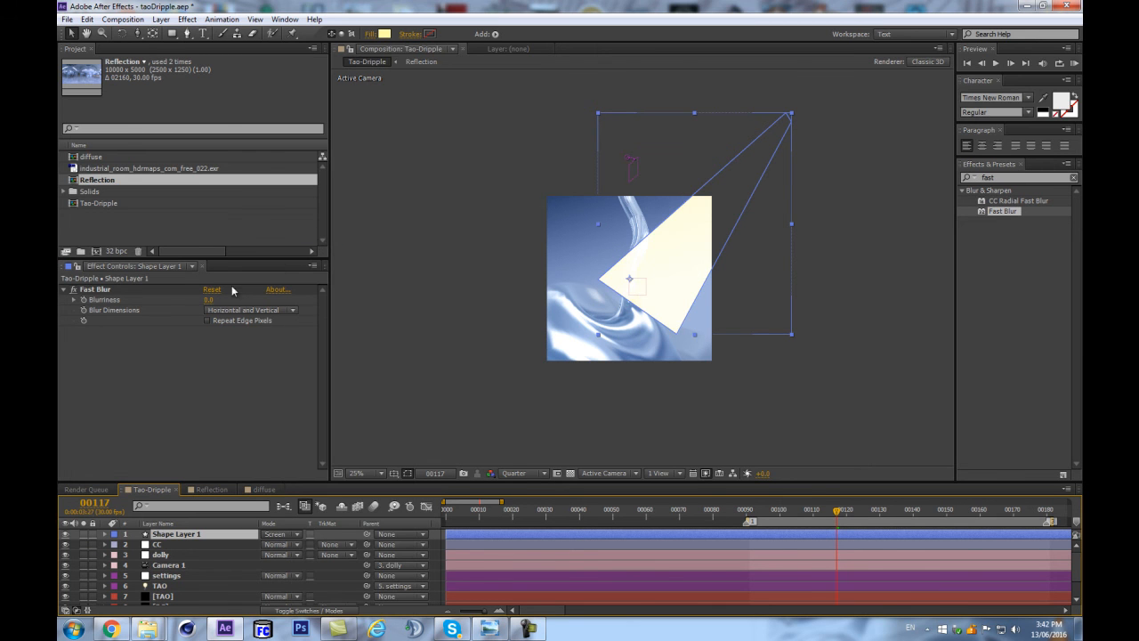
{"action": "left_click_drag", "start_coordinate": [212, 300], "coordinate": [440, 248]}
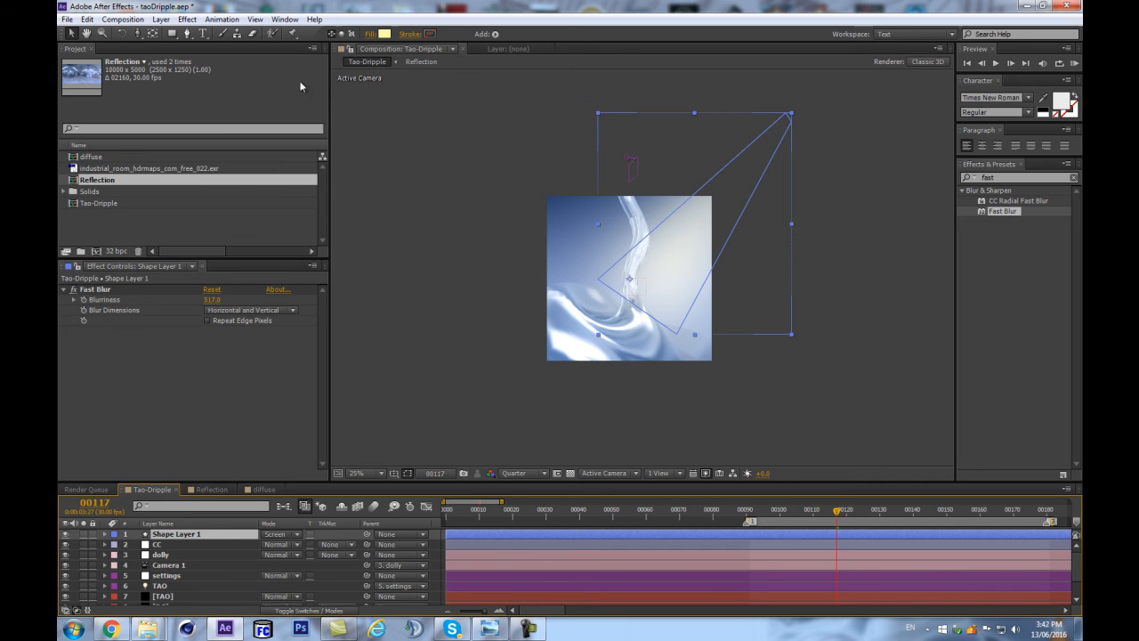
Change the light-beam shape's fill color to a stronger yellow, E5E339.
{"action": "left_click", "coordinate": [384, 34]}
{"action": "left_click_drag", "start_coordinate": [185, 311], "coordinate": [229, 307]}
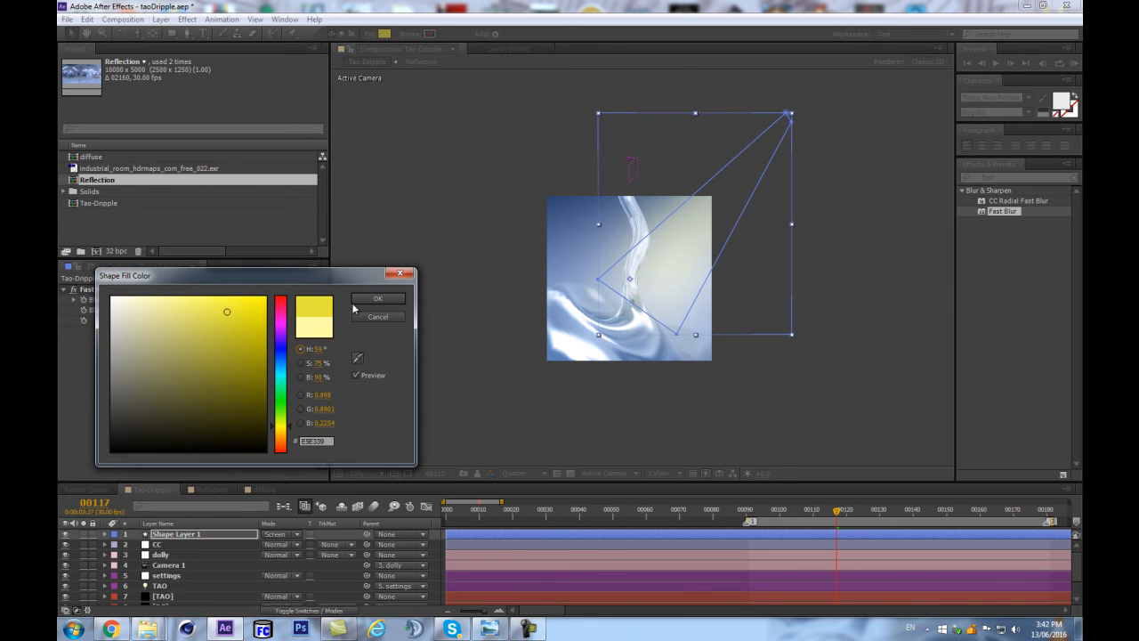
{"action": "left_click", "coordinate": [372, 299]}
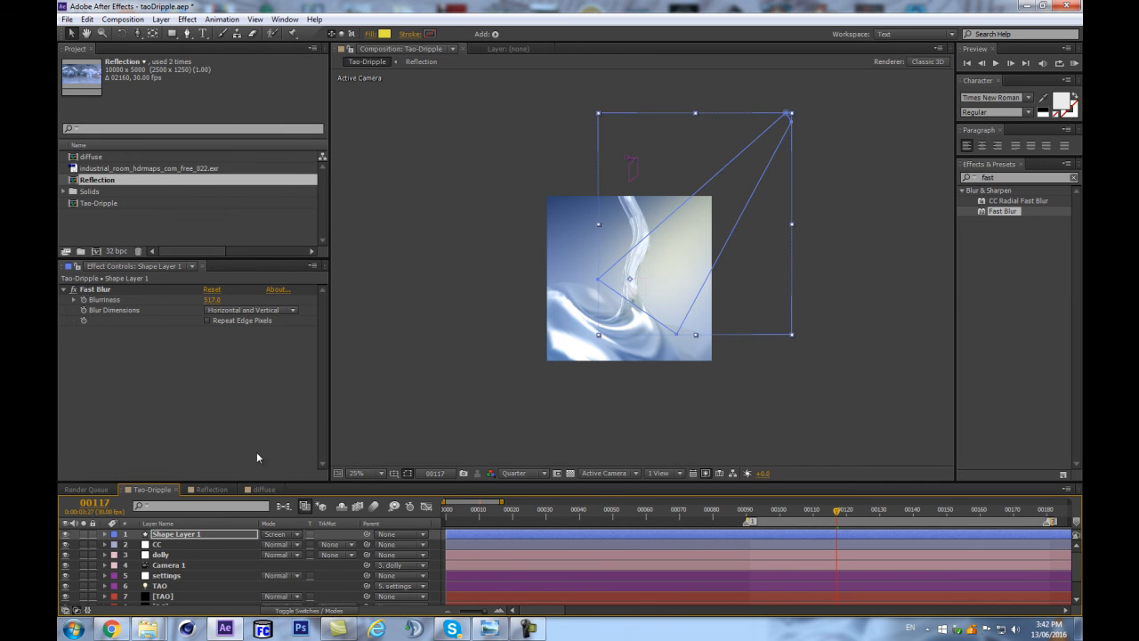
Scale Shape Layer 1 to 87% and shift the beam slightly left toward the liquid stream.
{"action": "key", "text": "s"}
{"action": "mouse_move", "coordinate": [265, 546]}
{"action": "left_mouse_down"}
{"action": "mouse_move", "coordinate": [246, 546]}
{"action": "mouse_move", "coordinate": [269, 545]}
{"action": "left_mouse_up"}
{"action": "left_click_drag", "start_coordinate": [684, 258], "coordinate": [674, 258]}
{"action": "scroll", "coordinate": [644, 282], "scroll_direction": "up", "scroll_amount": 2}
{"action": "scroll", "coordinate": [478, 293], "scroll_direction": "down", "scroll_amount": 2}
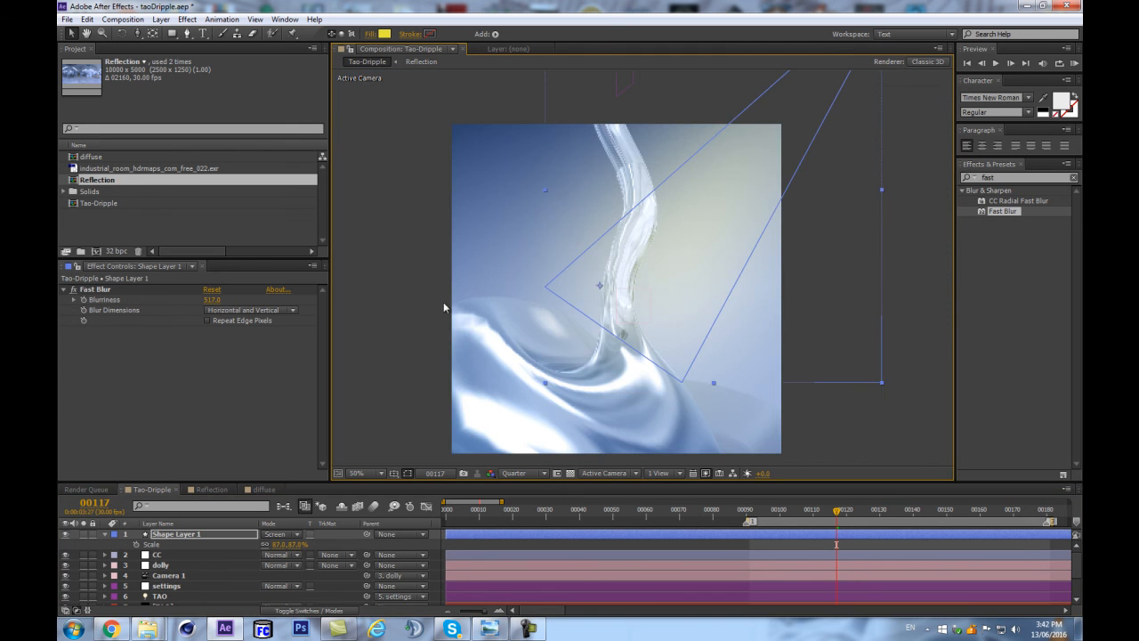
Set the beam's Fast Blur Blurriness to 454 and change its fill color to orange FFAE00.
{"action": "left_click", "coordinate": [211, 299]}
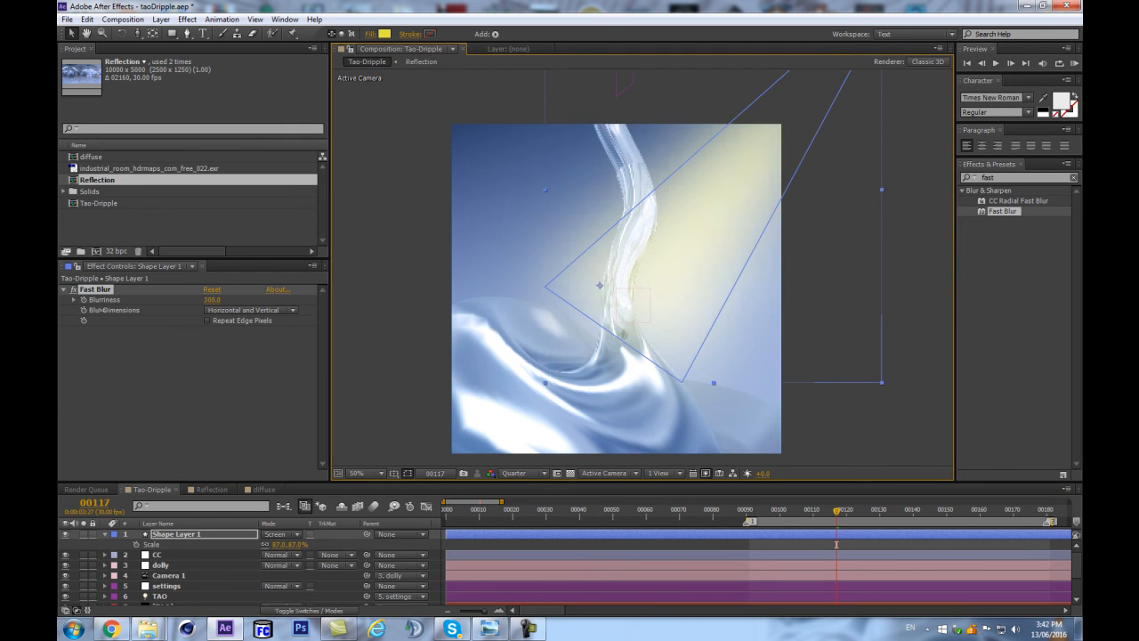
{"action": "left_click", "coordinate": [384, 34]}
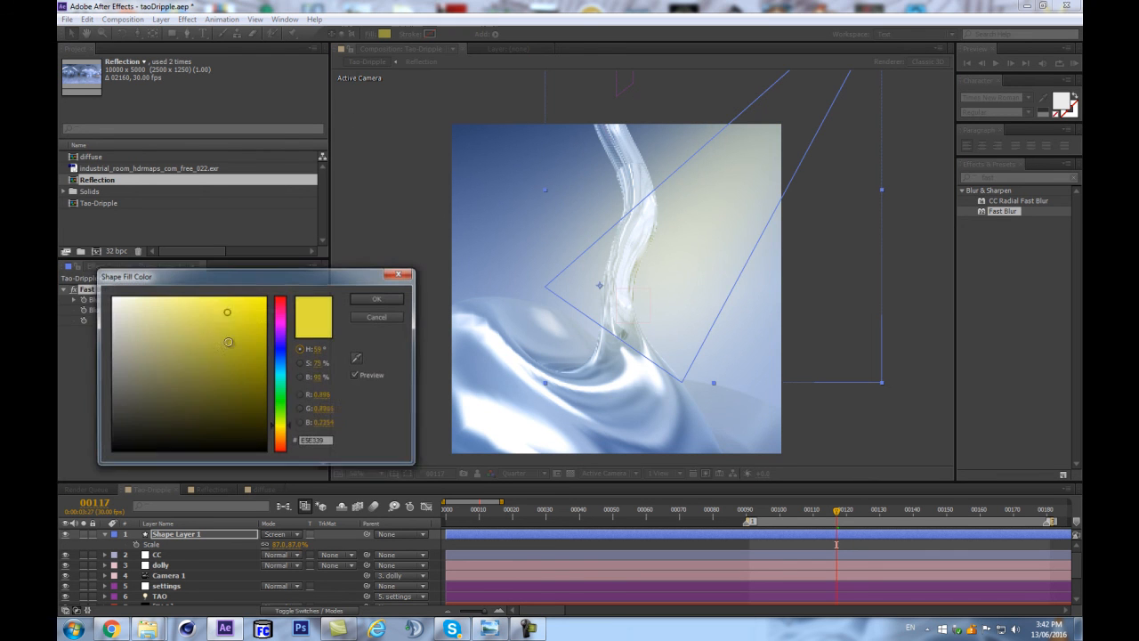
{"action": "left_click_drag", "start_coordinate": [282, 427], "coordinate": [284, 438]}
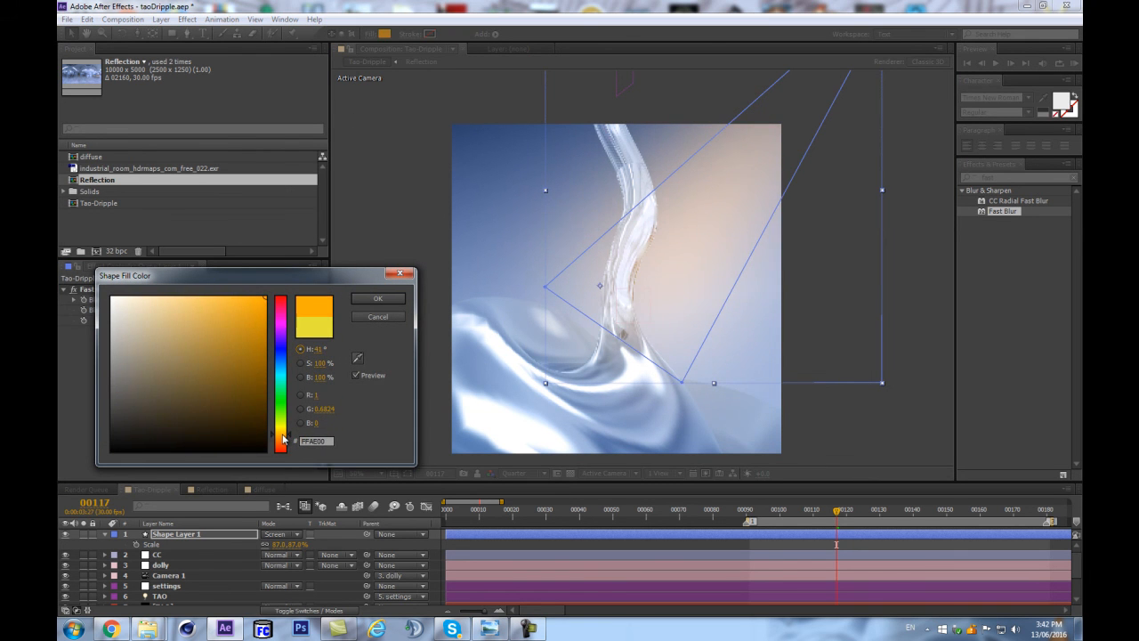
{"action": "left_click", "coordinate": [378, 298]}
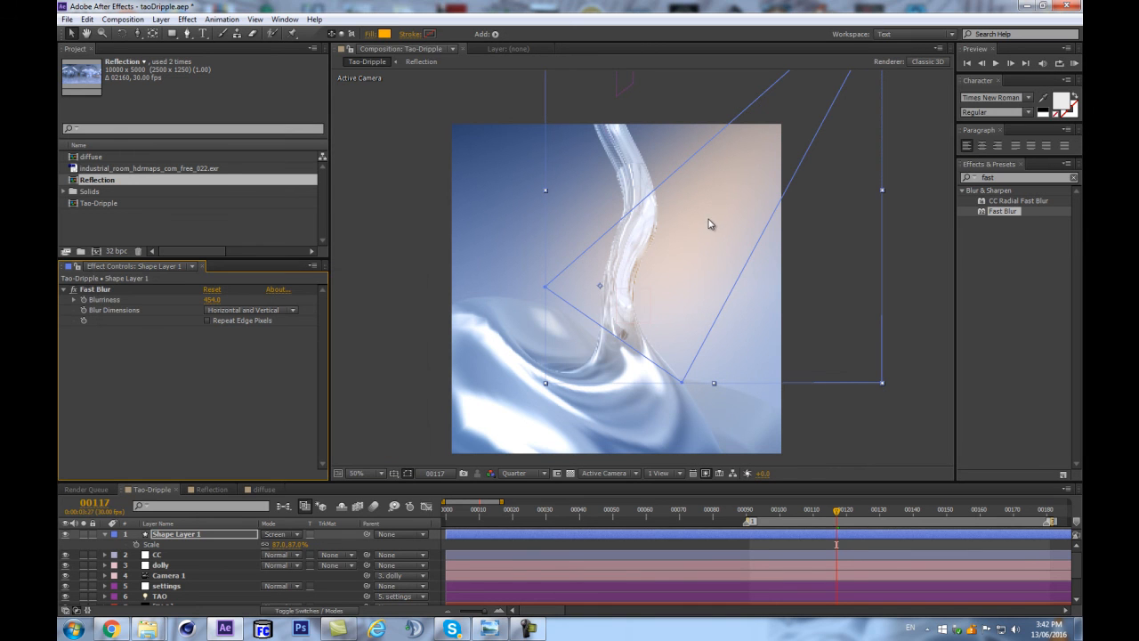
Hide the layer controls in the viewer and raise Shape Layer 1's Fast Blur Blurriness to 596.
{"action": "key", "text": "ctrl+shift+h"}
{"action": "scroll", "coordinate": [725, 216], "scroll_direction": "down", "scroll_amount": 1}
{"action": "scroll", "coordinate": [725, 216], "scroll_direction": "up", "scroll_amount": 1}
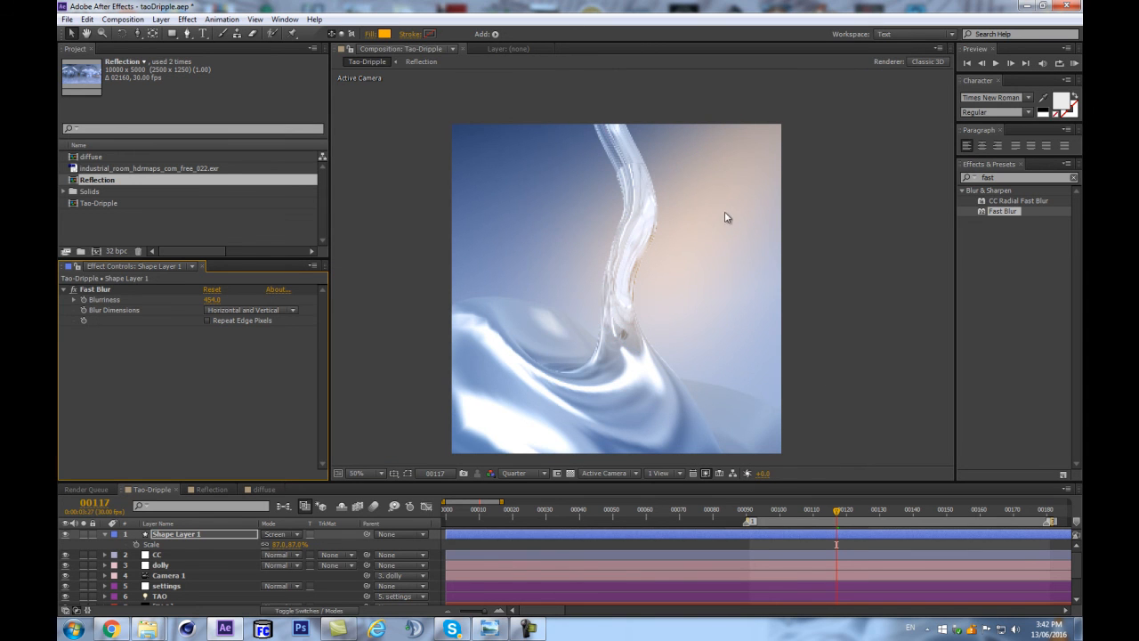
{"action": "left_click_drag", "start_coordinate": [216, 301], "coordinate": [278, 285]}
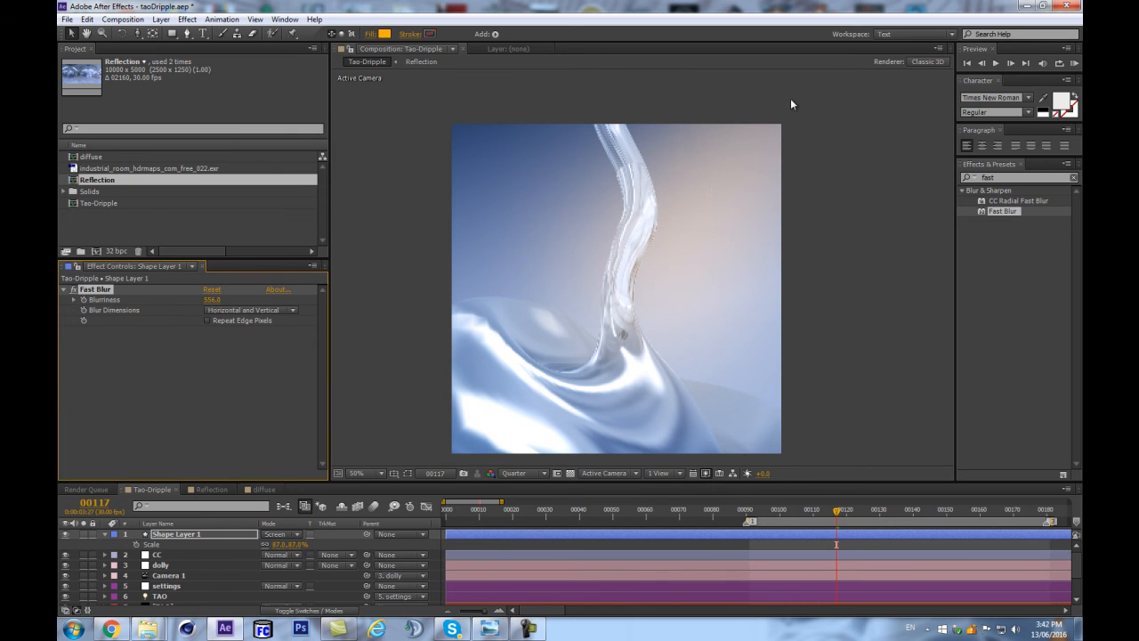
{"action": "scroll", "coordinate": [722, 171], "scroll_direction": "down", "scroll_amount": 1}
{"action": "left_click", "coordinate": [65, 534]}
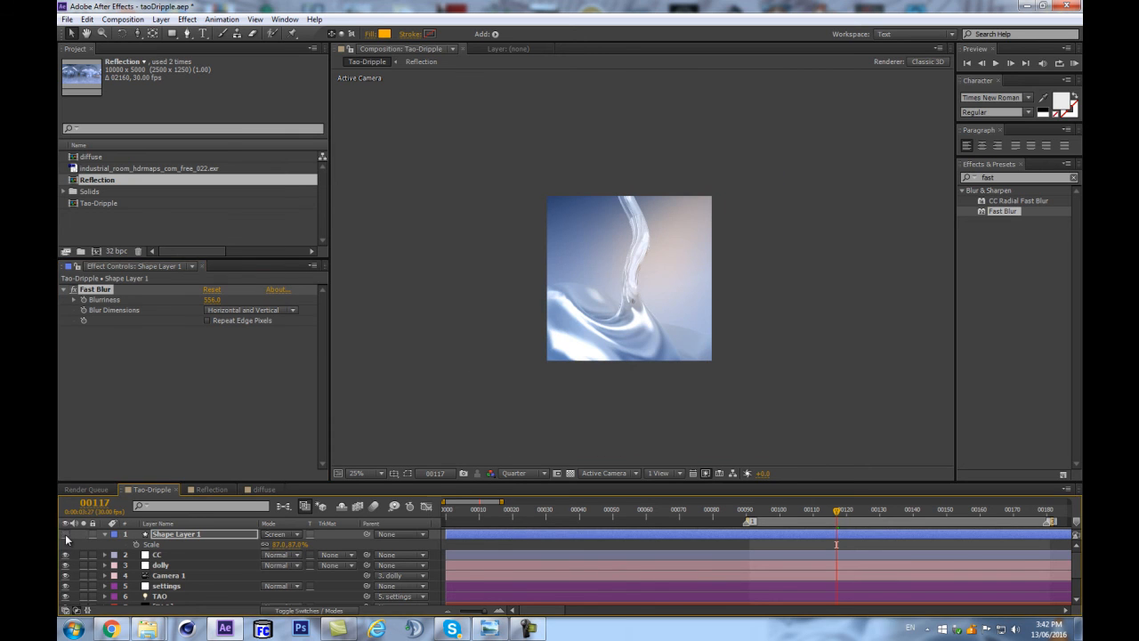
{"action": "scroll", "coordinate": [643, 267], "scroll_direction": "up", "scroll_amount": 1}
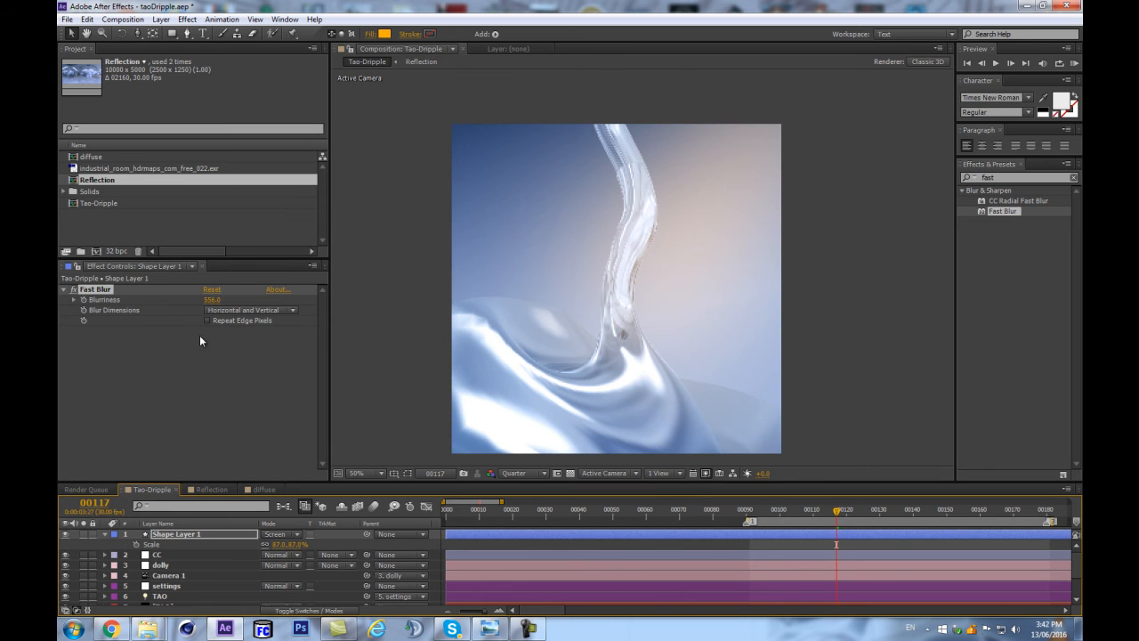
{"action": "left_click_drag", "start_coordinate": [204, 300], "coordinate": [233, 301]}
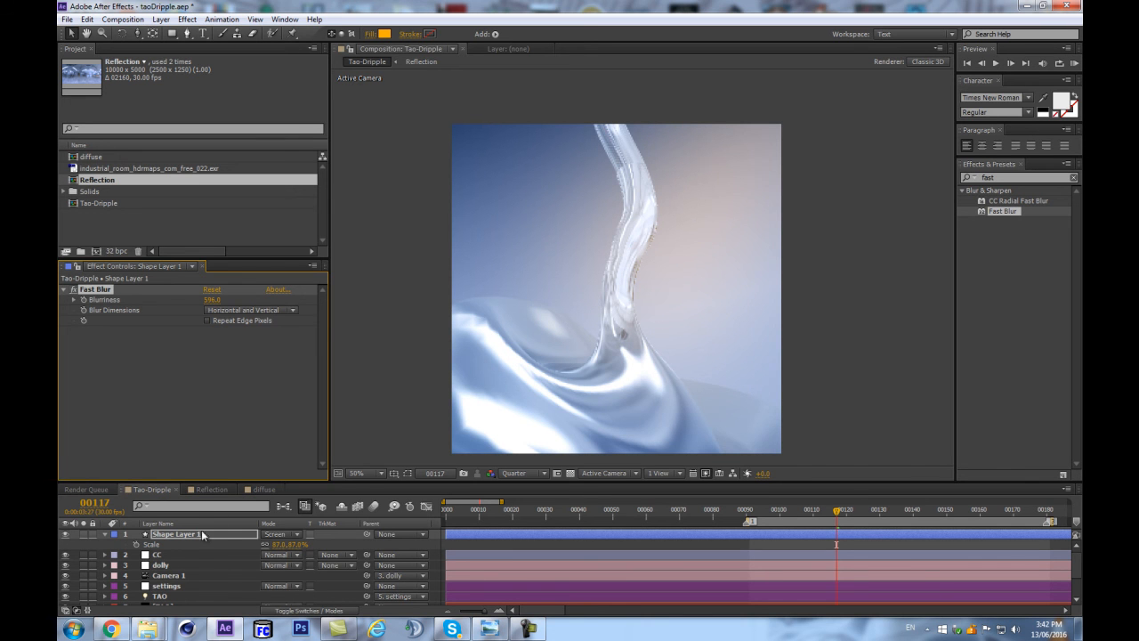
Try Smoothen Normals at 2 in the TAO layer's Fractal Displacement and set it back to 6.
{"action": "left_click", "coordinate": [162, 565]}
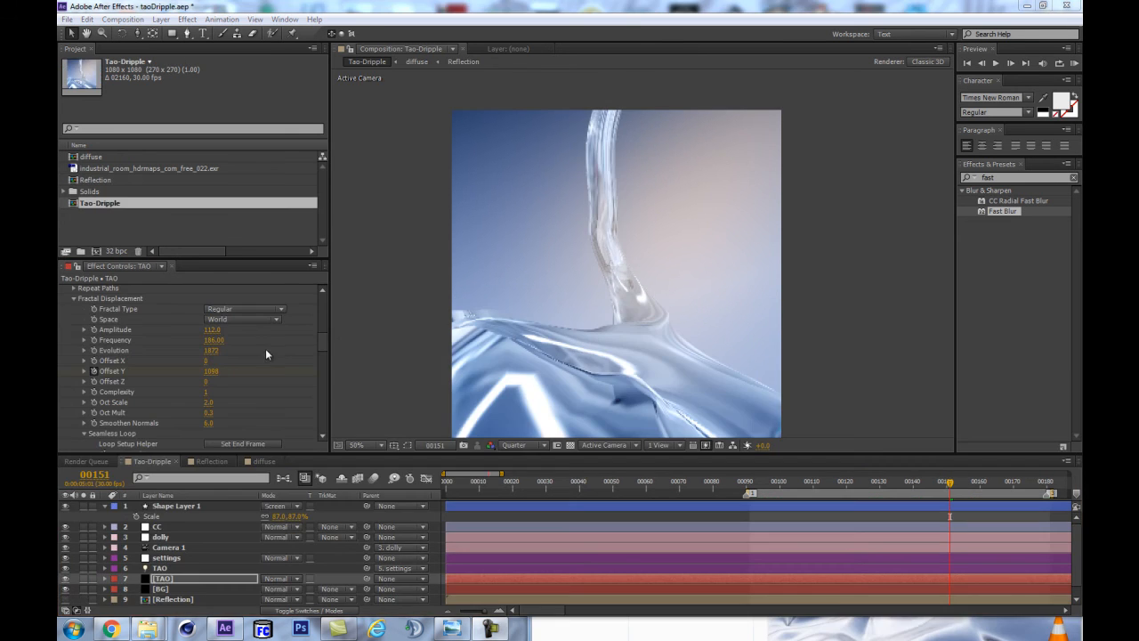
{"action": "left_click", "coordinate": [323, 338]}
{"action": "scroll", "coordinate": [325, 342], "scroll_direction": "up", "scroll_amount": 1}
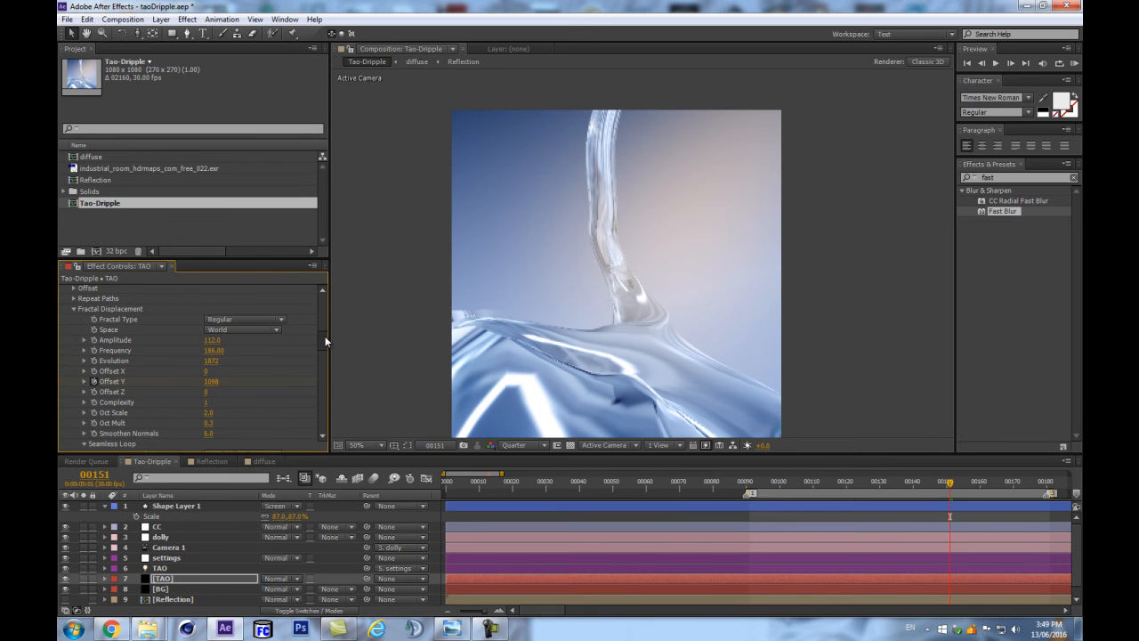
{"action": "left_click", "coordinate": [209, 434]}
{"action": "type", "text": "2"}
{"action": "key", "text": "Return"}
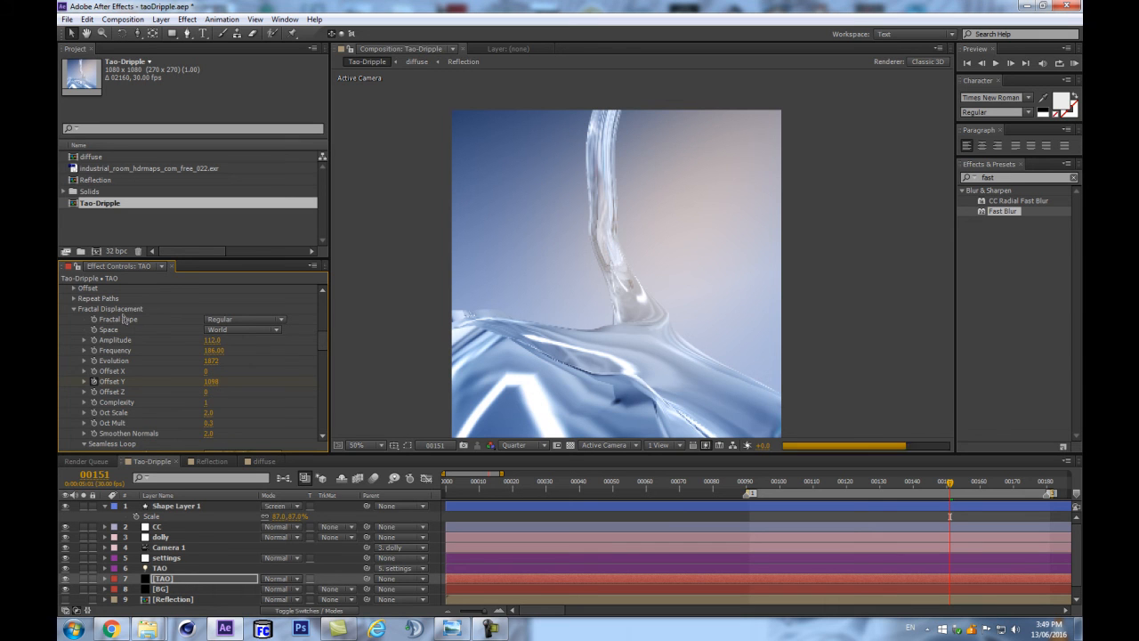
{"action": "left_click", "coordinate": [208, 435]}
{"action": "type", "text": "6"}
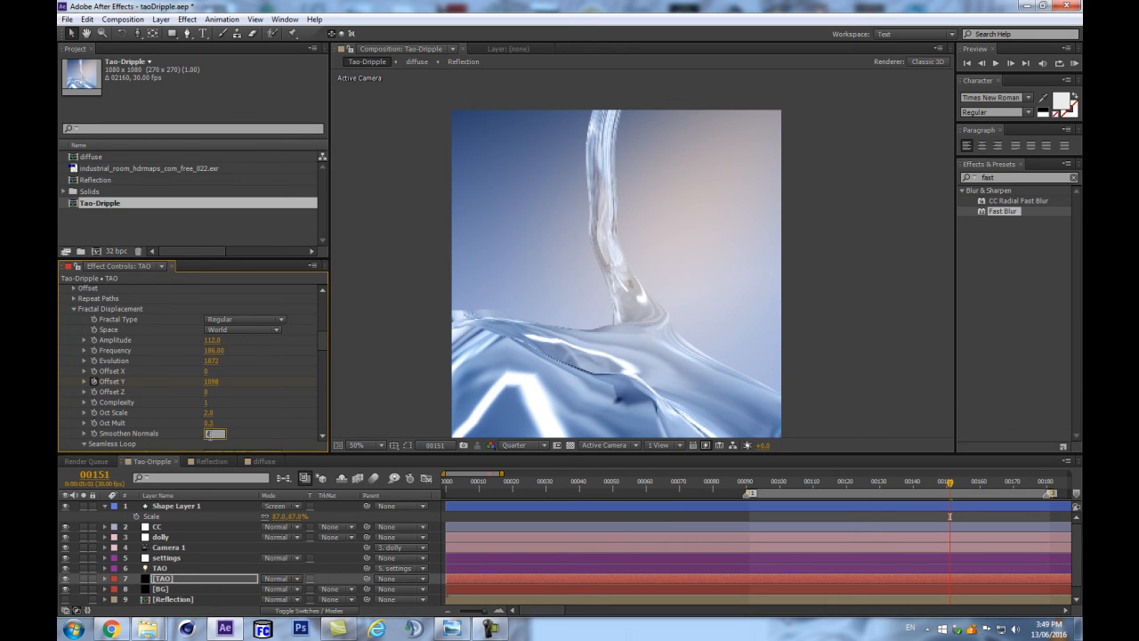
{"action": "key", "text": "Return"}
Set the Fractal Displacement Frequency to 200 and check the liquid at frames 108 and 97.
{"action": "left_click", "coordinate": [213, 350]}
{"action": "type", "text": "200"}
{"action": "key", "text": "Return"}
{"action": "scroll", "coordinate": [668, 397], "scroll_direction": "up", "scroll_amount": 1}
{"action": "scroll", "coordinate": [668, 397], "scroll_direction": "down", "scroll_amount": 1}
{"action": "left_click", "coordinate": [804, 485]}
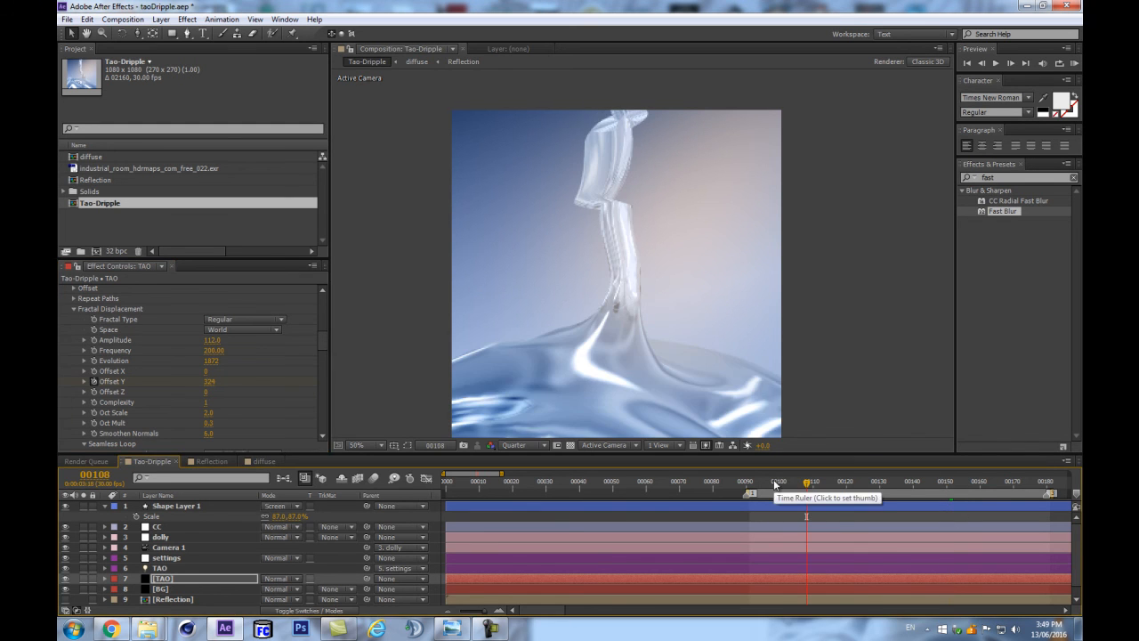
{"action": "left_click", "coordinate": [771, 485]}
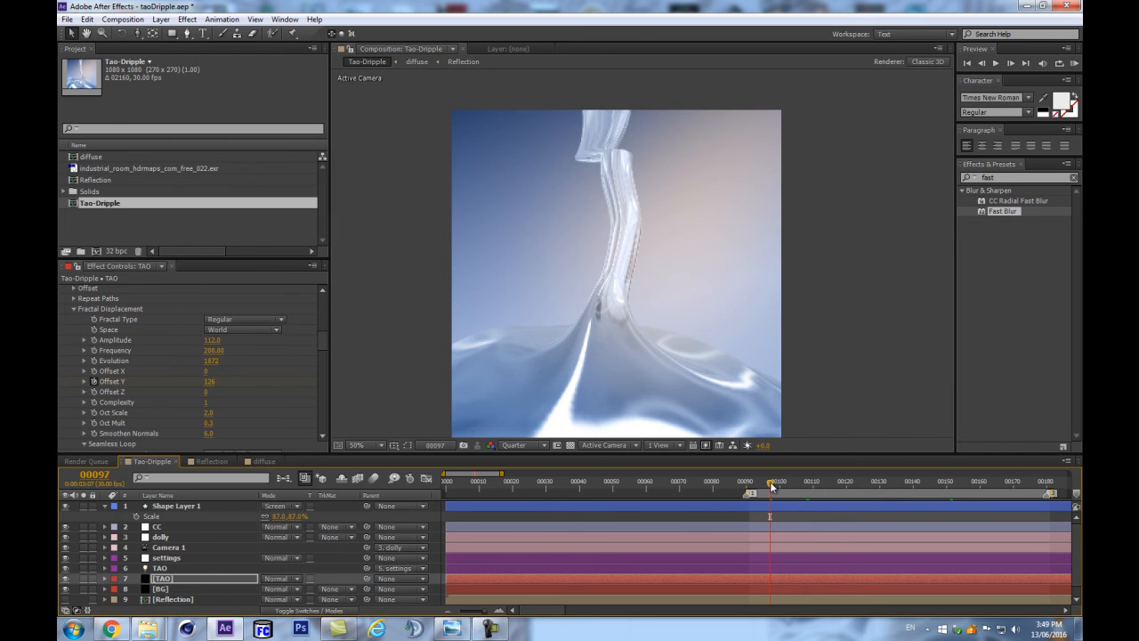
In Fractal Displacement, reset Oct Mult to 0.5, set Complexity to 2 and reset Oct Scale.
{"action": "scroll", "coordinate": [271, 538], "scroll_direction": "down", "scroll_amount": 1}
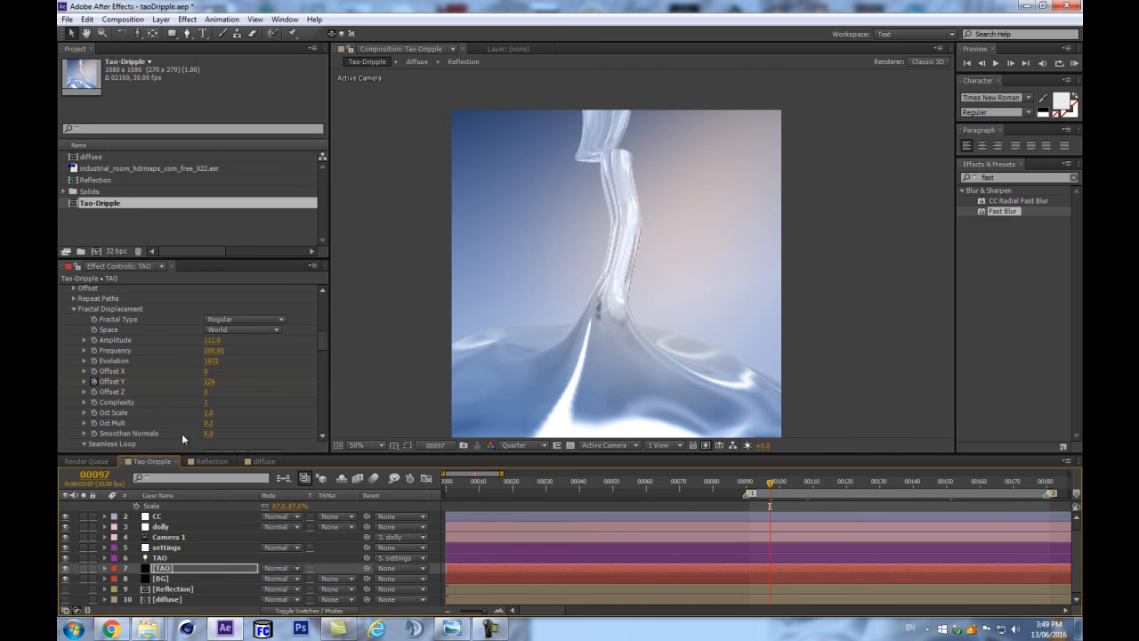
{"action": "scroll", "coordinate": [206, 397], "scroll_direction": "down", "scroll_amount": 3}
{"action": "left_click", "coordinate": [208, 367]}
{"action": "right_click", "coordinate": [133, 370]}
{"action": "left_click", "coordinate": [149, 451]}
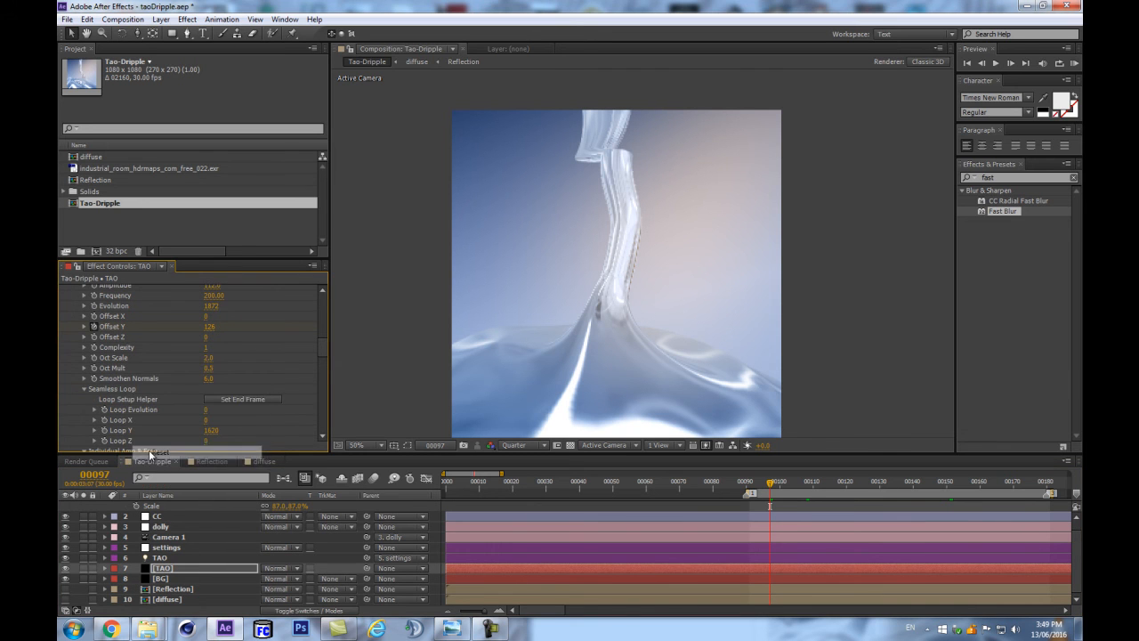
{"action": "left_click", "coordinate": [207, 348]}
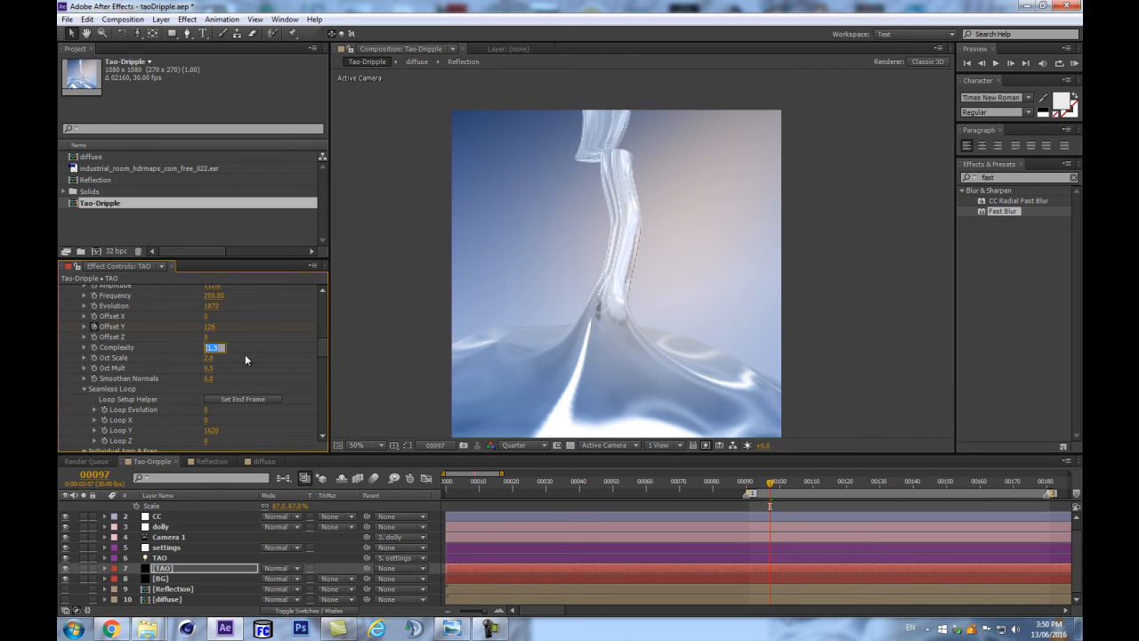
{"action": "key", "text": "Return"}
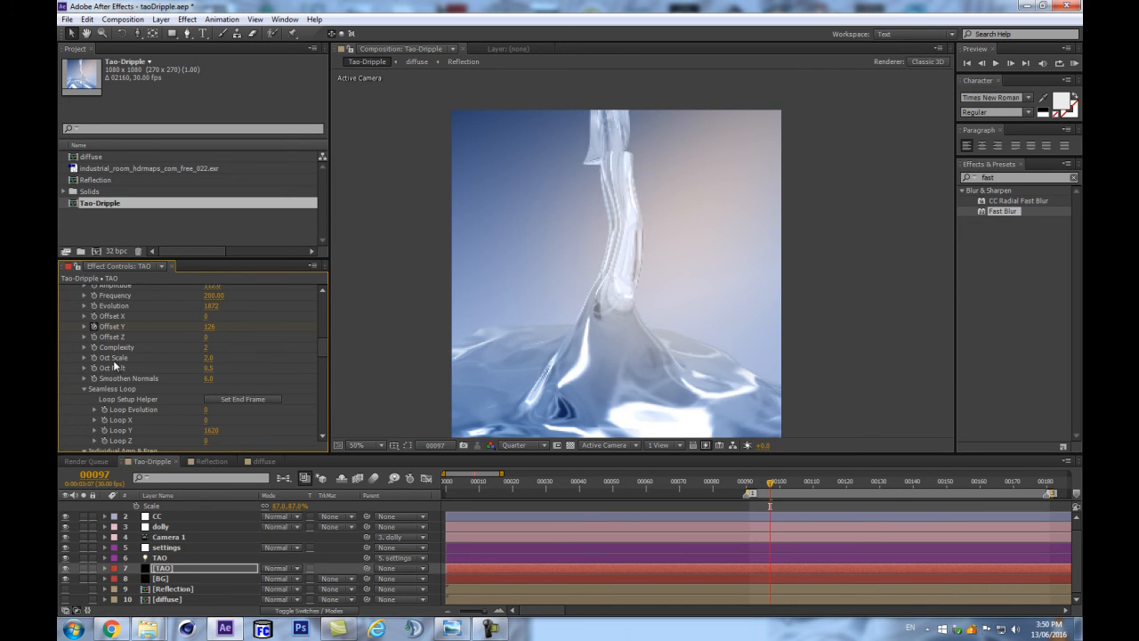
{"action": "right_click", "coordinate": [117, 361]}
{"action": "left_click", "coordinate": [134, 441]}
Under Individual Amp & Freq, set Frequency Y to 100 and increase Amplitude Y.
{"action": "scroll", "coordinate": [157, 391], "scroll_direction": "down", "scroll_amount": 1}
{"action": "scroll", "coordinate": [228, 380], "scroll_direction": "up", "scroll_amount": 2}
{"action": "scroll", "coordinate": [227, 381], "scroll_direction": "down", "scroll_amount": 4}
{"action": "left_click", "coordinate": [208, 420]}
{"action": "key", "text": "Return"}
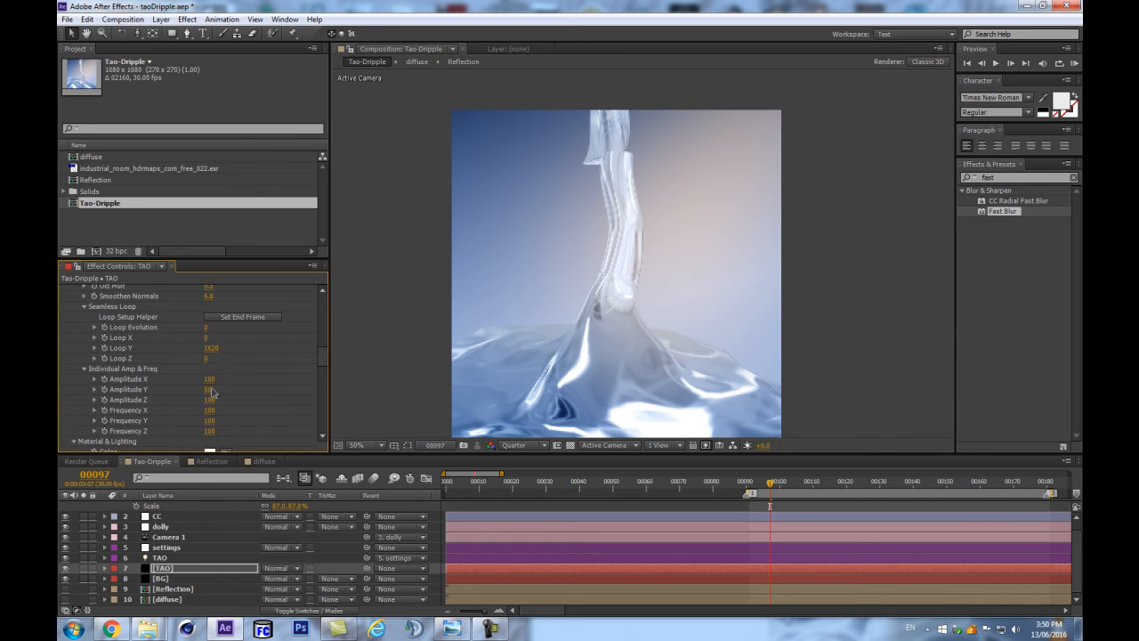
{"action": "left_click", "coordinate": [210, 391]}
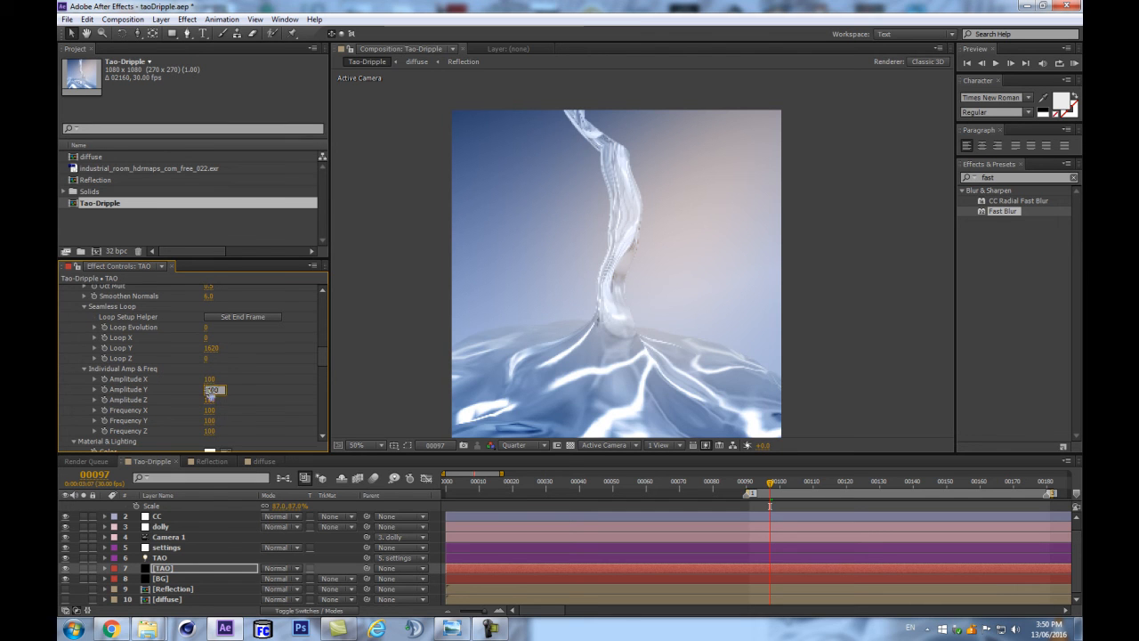
{"action": "key", "text": "Return"}
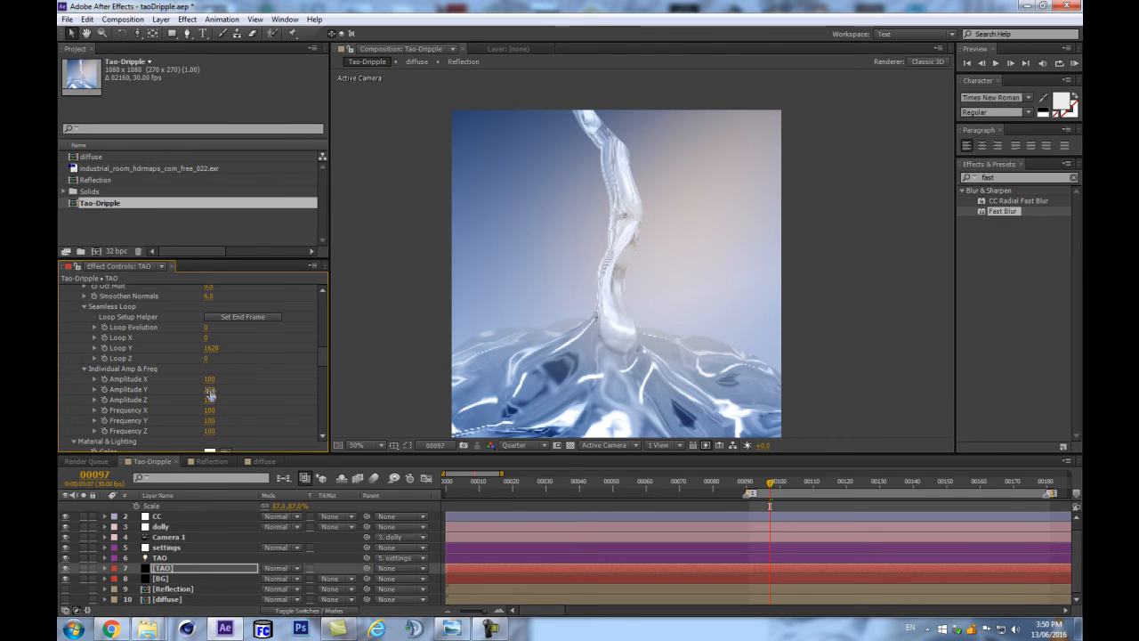
Try to run a RAM preview of the work area.
{"action": "left_click", "coordinate": [217, 578]}
{"action": "key", "text": "KP_0"}
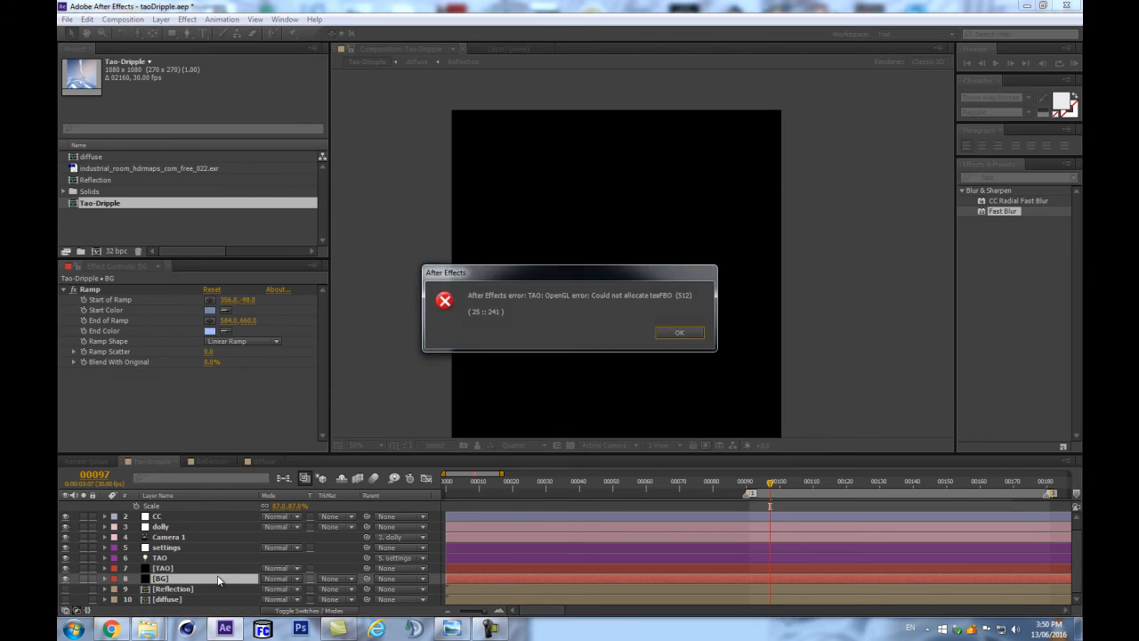
{"action": "key", "text": "Return"}
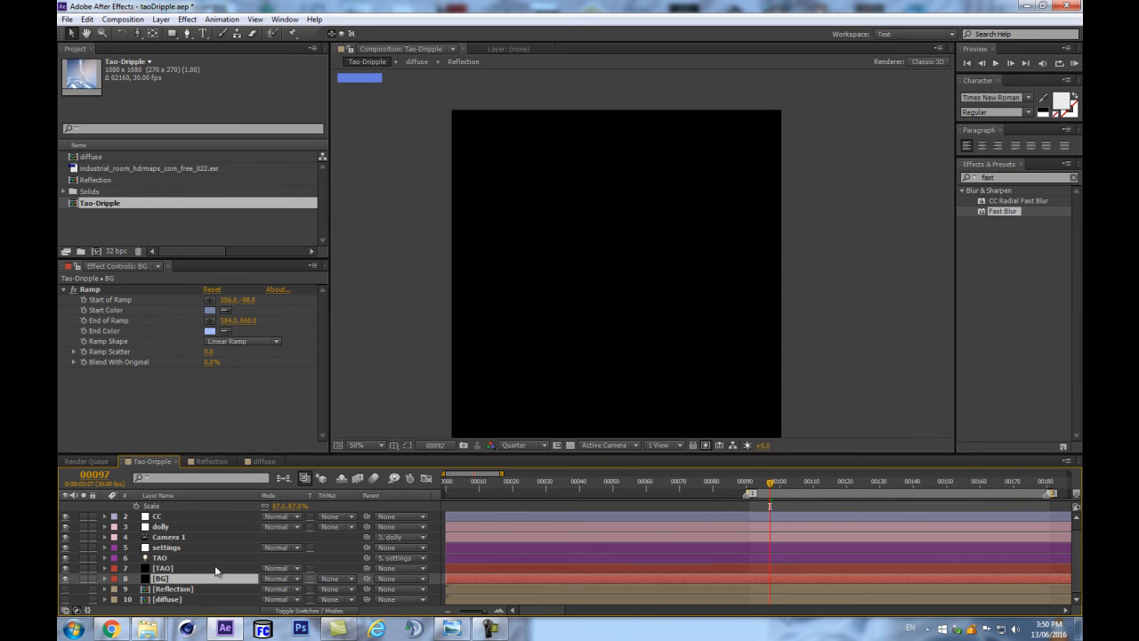
Set the Tao effect's segment Sides to 12 and check the composition at other frames.
{"action": "left_click", "coordinate": [209, 568]}
{"action": "left_click", "coordinate": [207, 353]}
{"action": "left_click", "coordinate": [208, 361]}
{"action": "key", "text": "Return"}
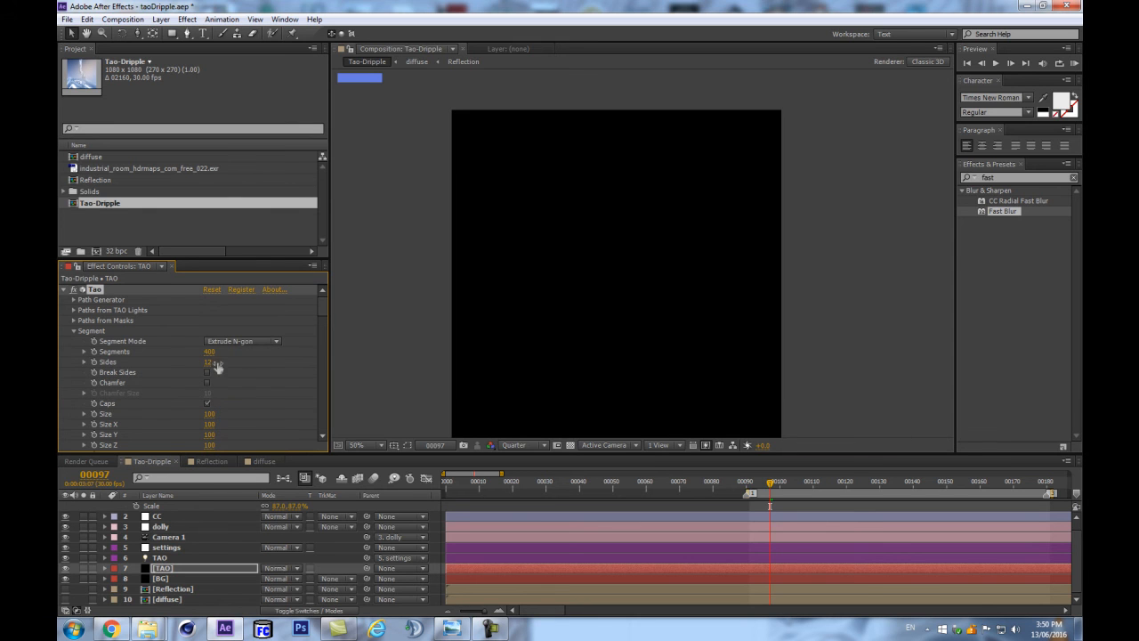
{"action": "left_click", "coordinate": [813, 482]}
{"action": "left_click", "coordinate": [732, 483]}
{"action": "key", "text": "Home"}
Set the Tao effect's Segments to 200 and scrub the start of the work area to check the liquid.
{"action": "left_click", "coordinate": [209, 352]}
{"action": "type", "text": "200"}
{"action": "key", "text": "Return"}
{"action": "left_click", "coordinate": [776, 482]}
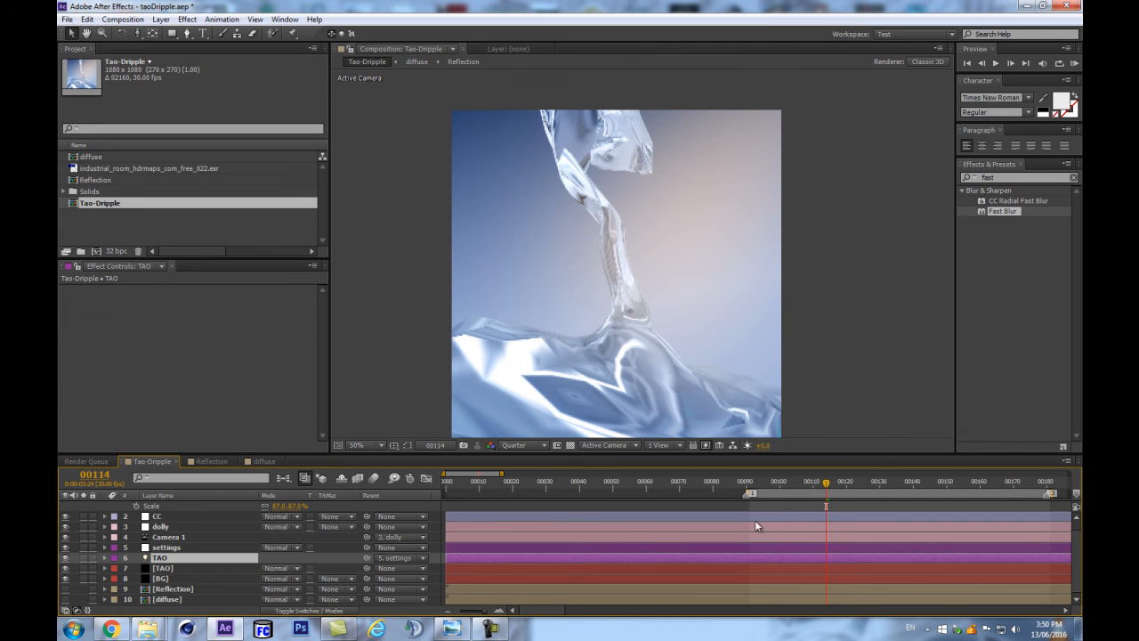
{"action": "left_click_drag", "start_coordinate": [776, 482], "coordinate": [800, 478]}
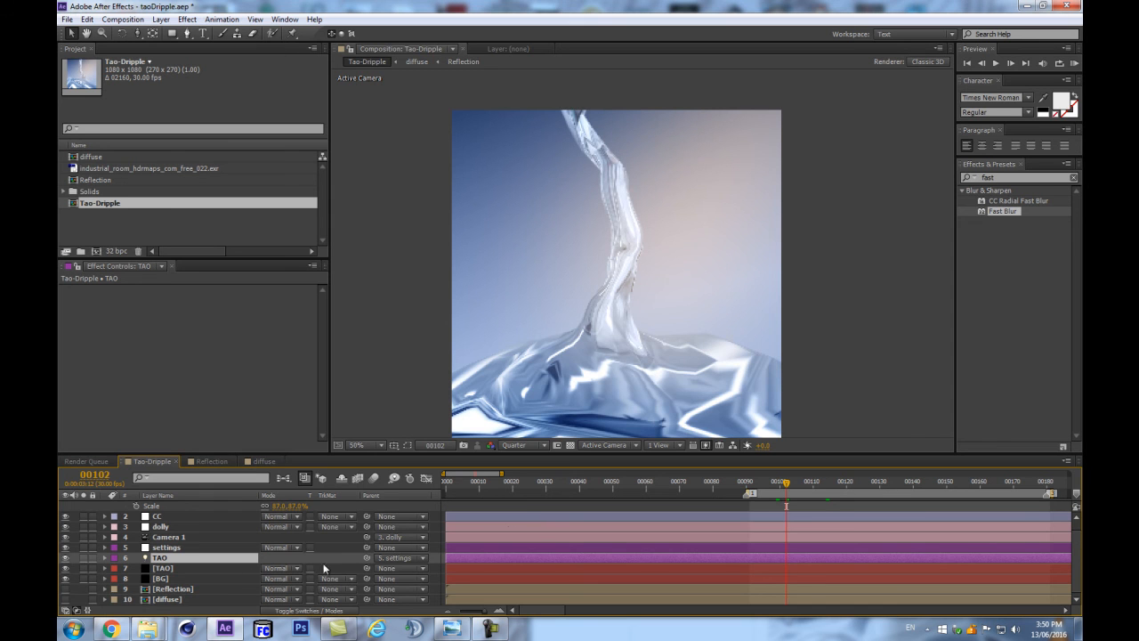
Run a RAM preview of the loop and inspect the liquid's shape at frames 129 and 137.
{"action": "key", "text": "KP_0"}
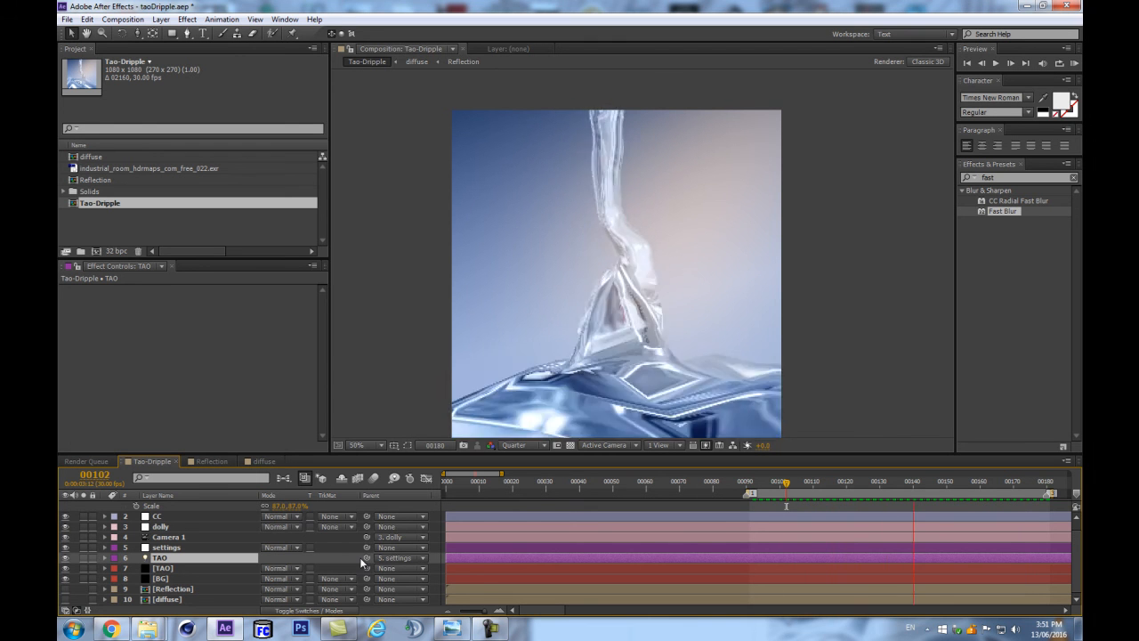
{"action": "left_click", "coordinate": [878, 482]}
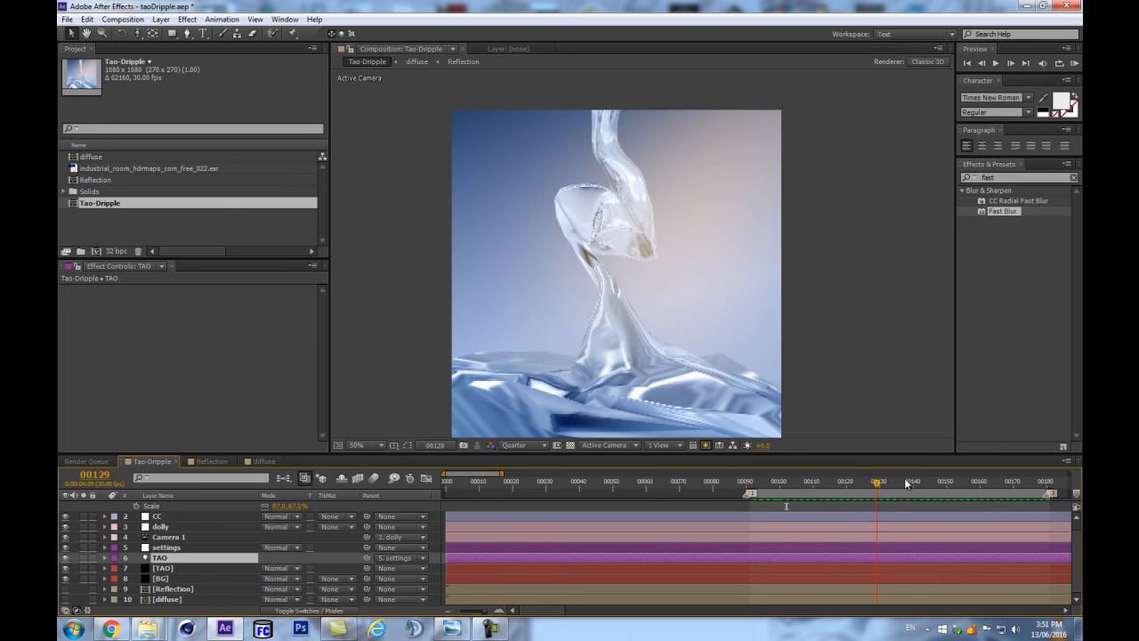
{"action": "left_click", "coordinate": [903, 482]}
Reveal the TAO light's animated properties in an enlarged timeline, try enabling its Radius expression and disable it again.
{"action": "left_click_drag", "start_coordinate": [841, 456], "coordinate": [765, 340]}
{"action": "key", "text": "u"}
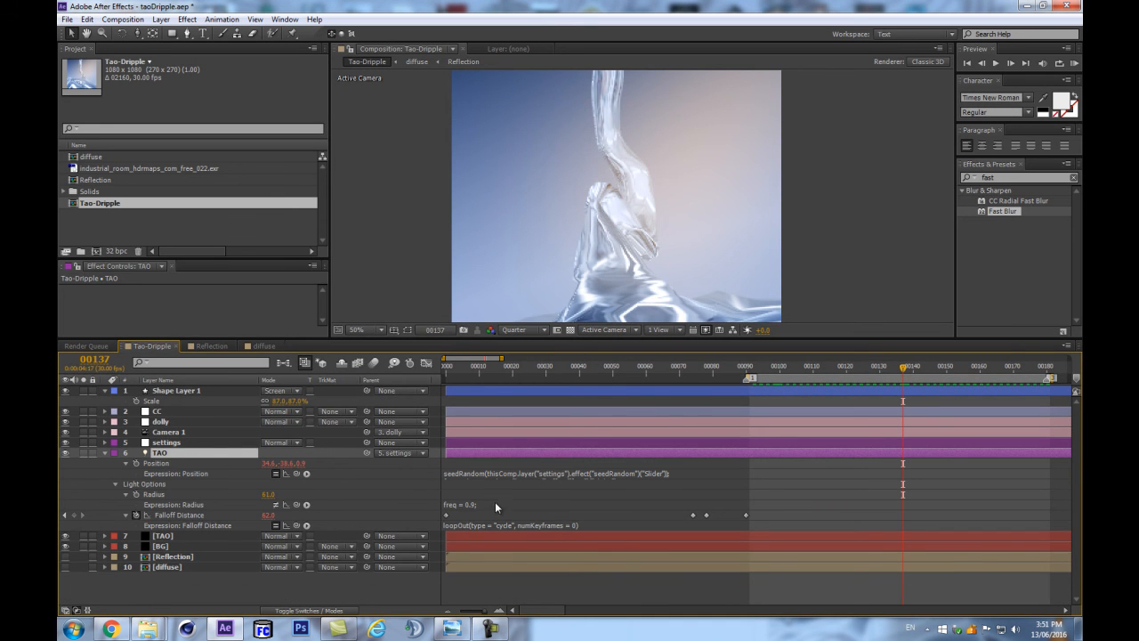
{"action": "left_click", "coordinate": [275, 505]}
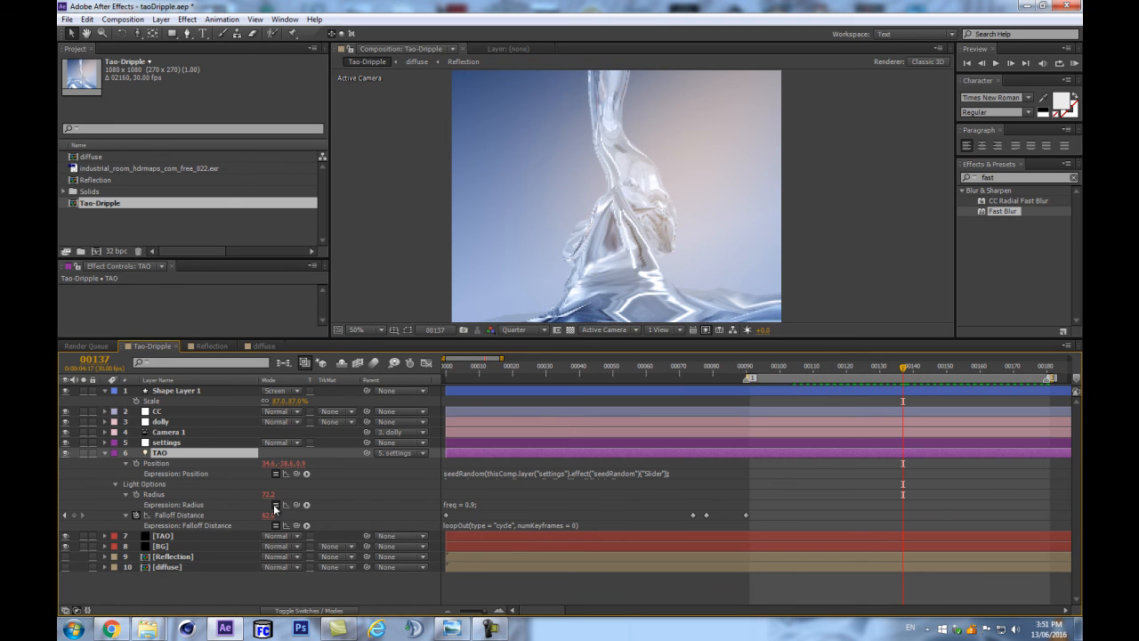
{"action": "left_click", "coordinate": [275, 505]}
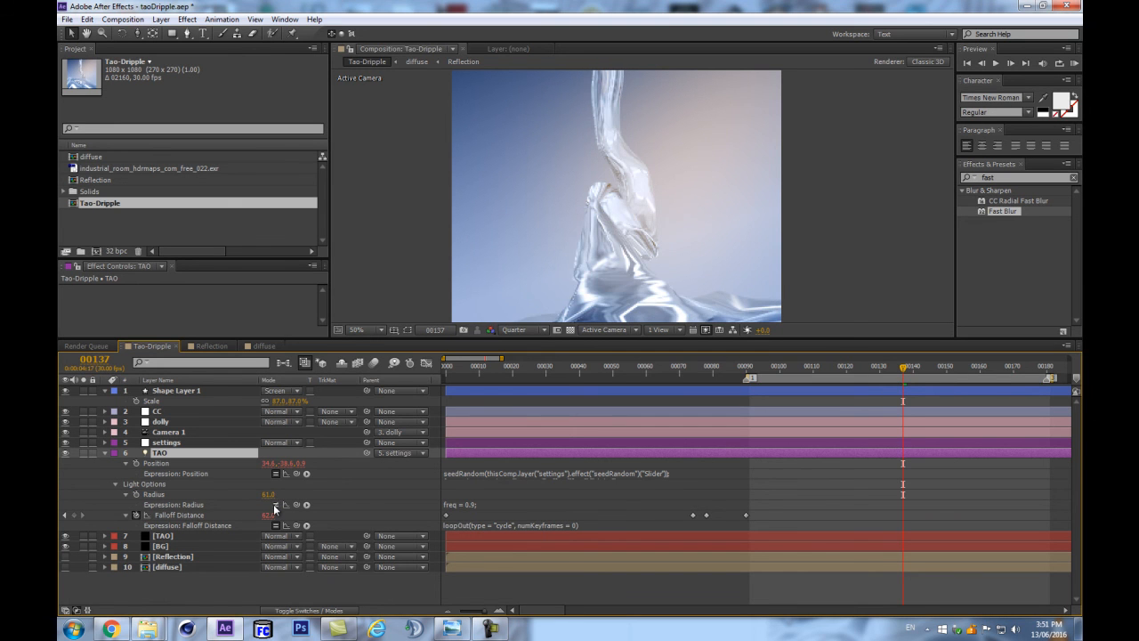
{"action": "left_click_drag", "start_coordinate": [464, 527], "coordinate": [486, 555]}
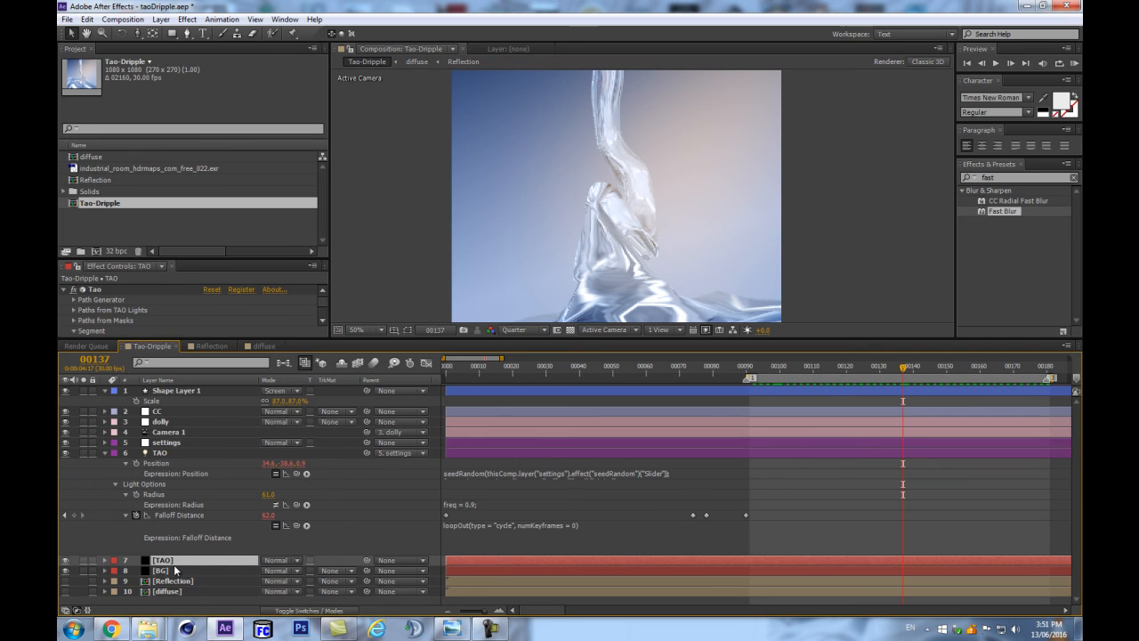
Remove the Falloff Distance keyframes from the TAO light and set its Falloff Distance to 100.
{"action": "left_click", "coordinate": [447, 380]}
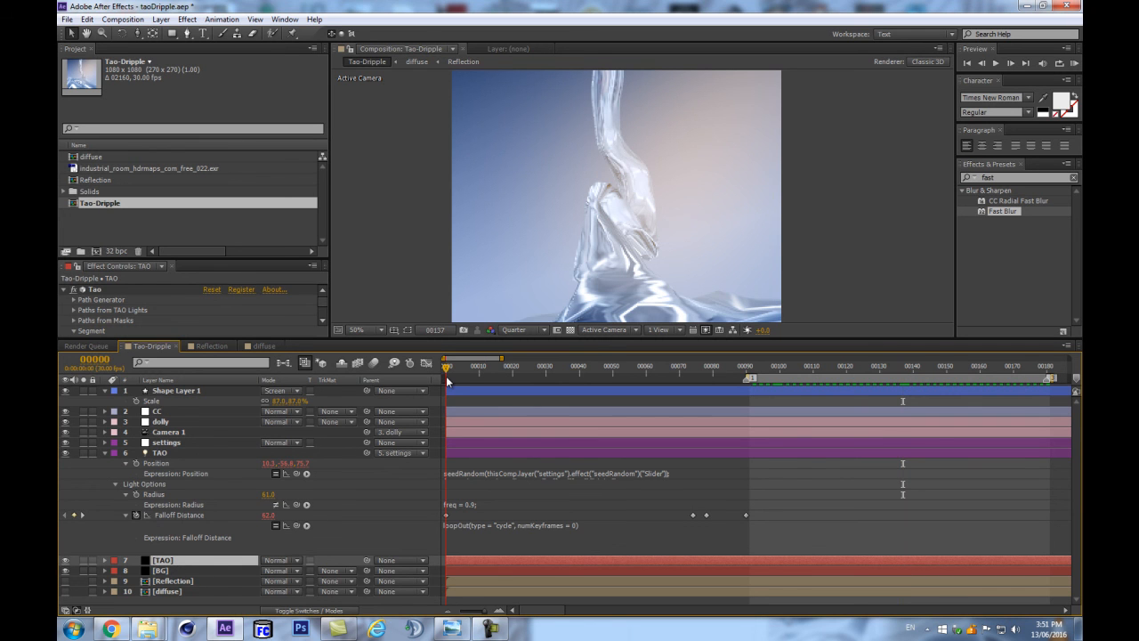
{"action": "left_click", "coordinate": [699, 367]}
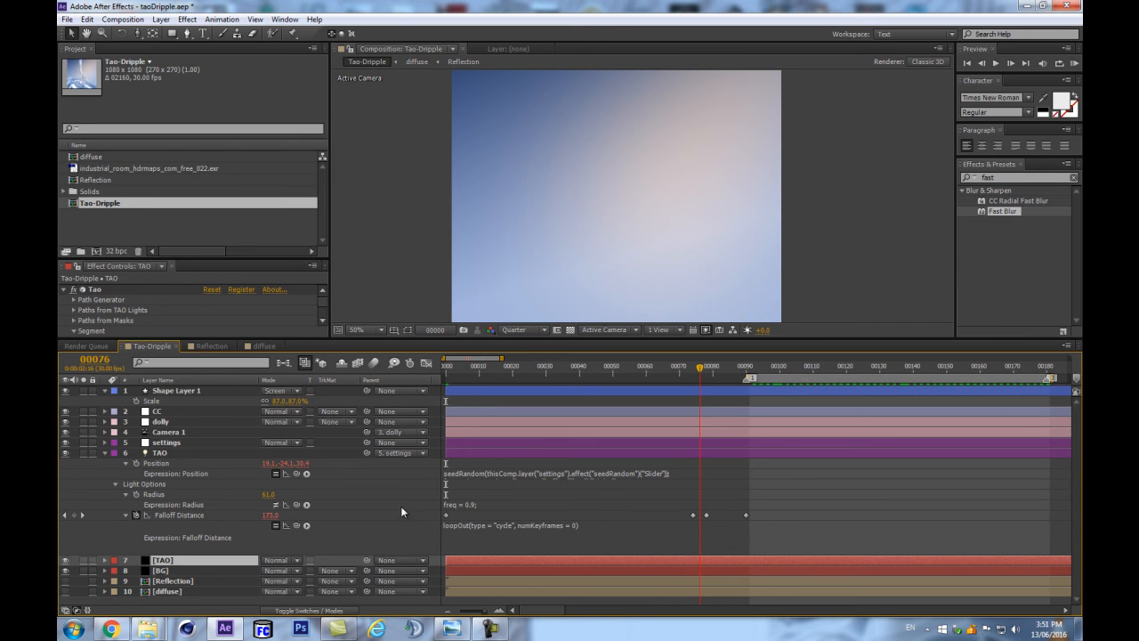
{"action": "left_click", "coordinate": [137, 515]}
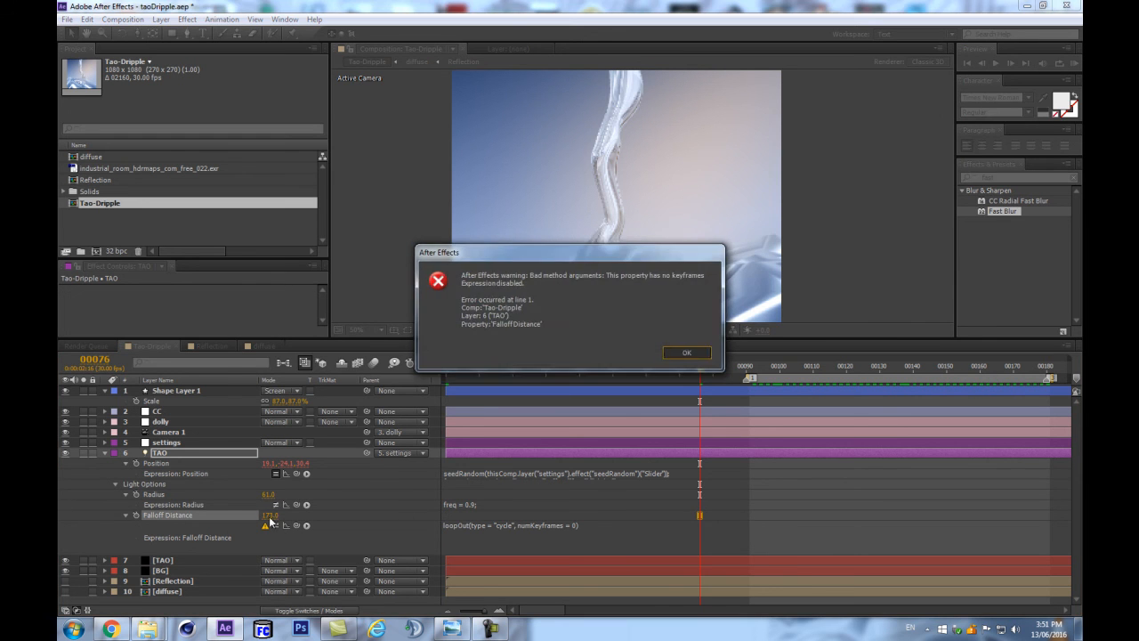
{"action": "key", "text": "Return"}
{"action": "left_click", "coordinate": [269, 516]}
{"action": "type", "text": "100"}
{"action": "key", "text": "Return"}
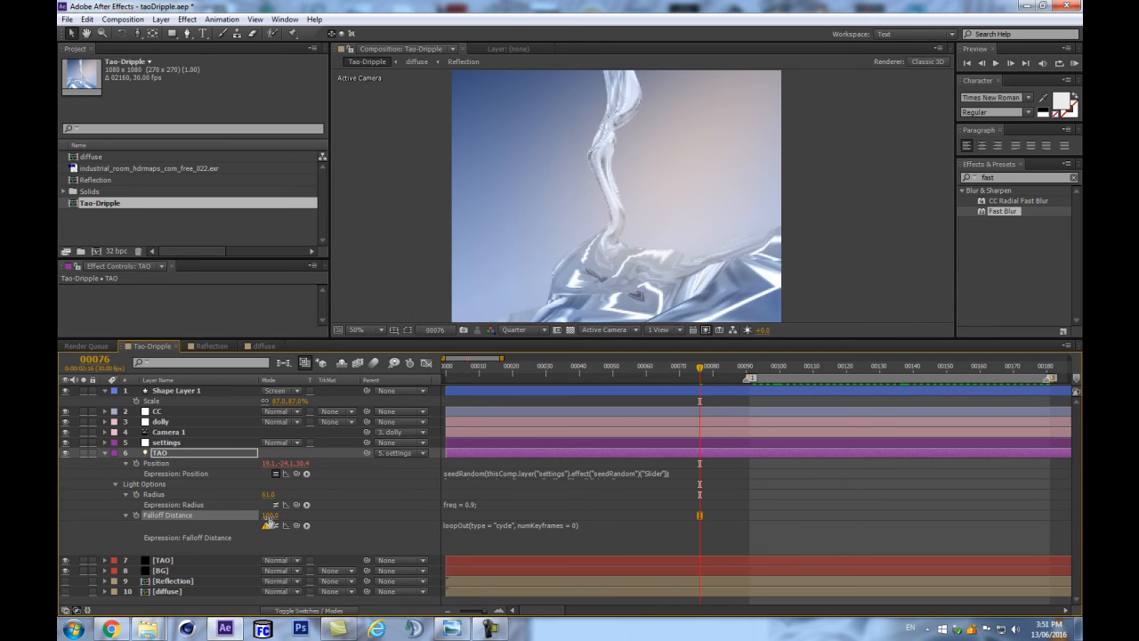
Delete the loopOut expression from the TAO light's Falloff Distance.
{"action": "scroll", "coordinate": [659, 295], "scroll_direction": "down", "scroll_amount": 1}
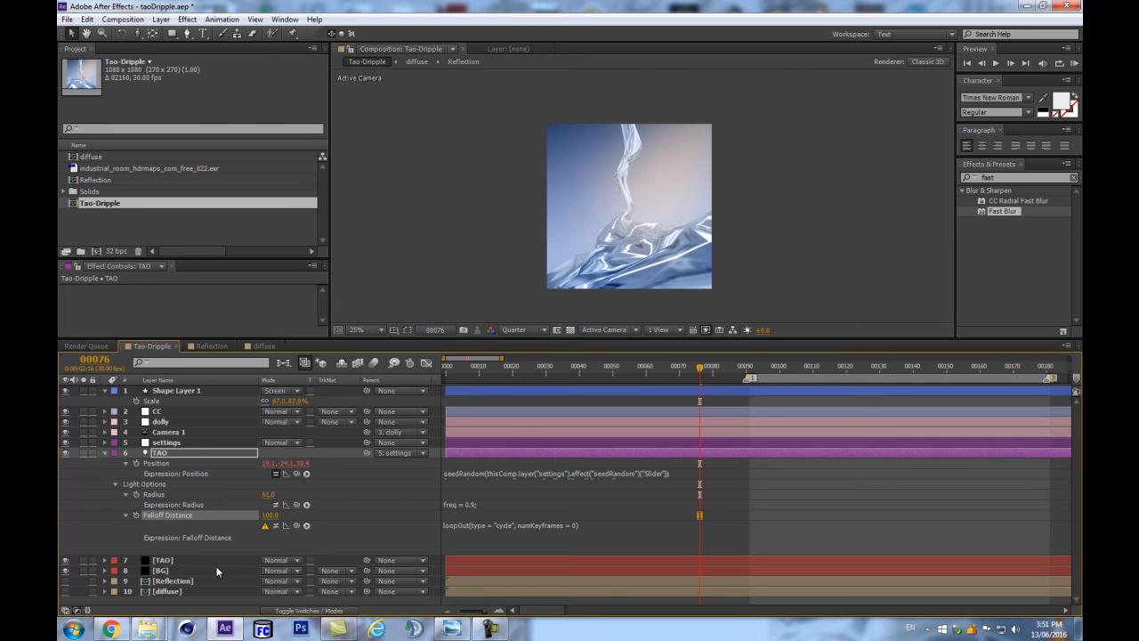
{"action": "left_click", "coordinate": [275, 526]}
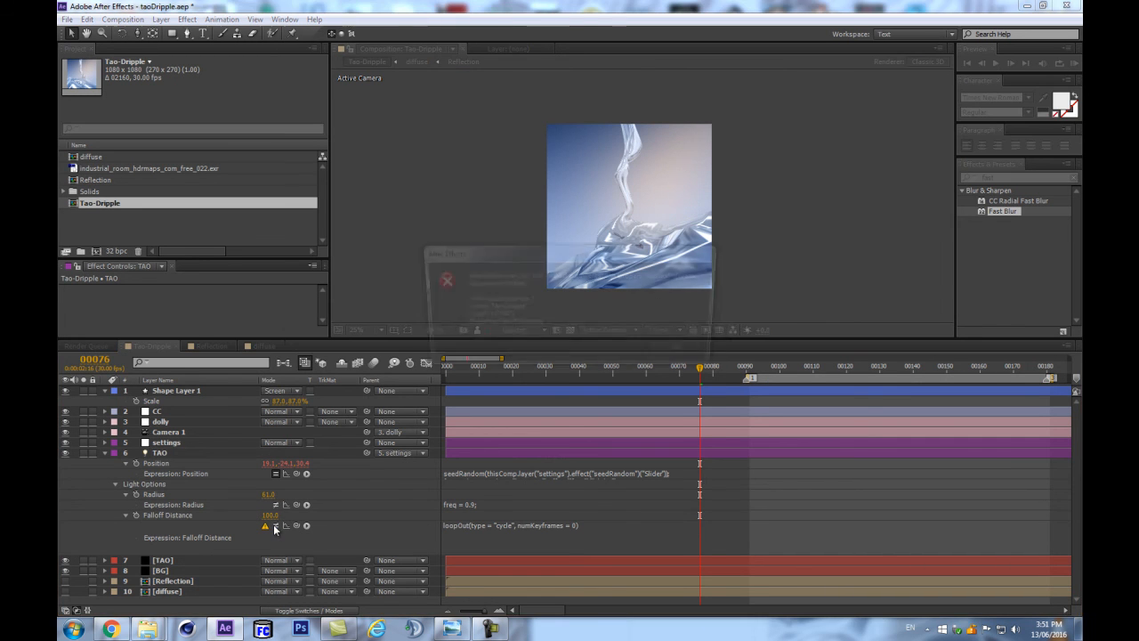
{"action": "left_click", "coordinate": [669, 357]}
{"action": "left_click", "coordinate": [474, 528]}
{"action": "key", "text": "Delete"}
{"action": "left_click", "coordinate": [420, 515]}
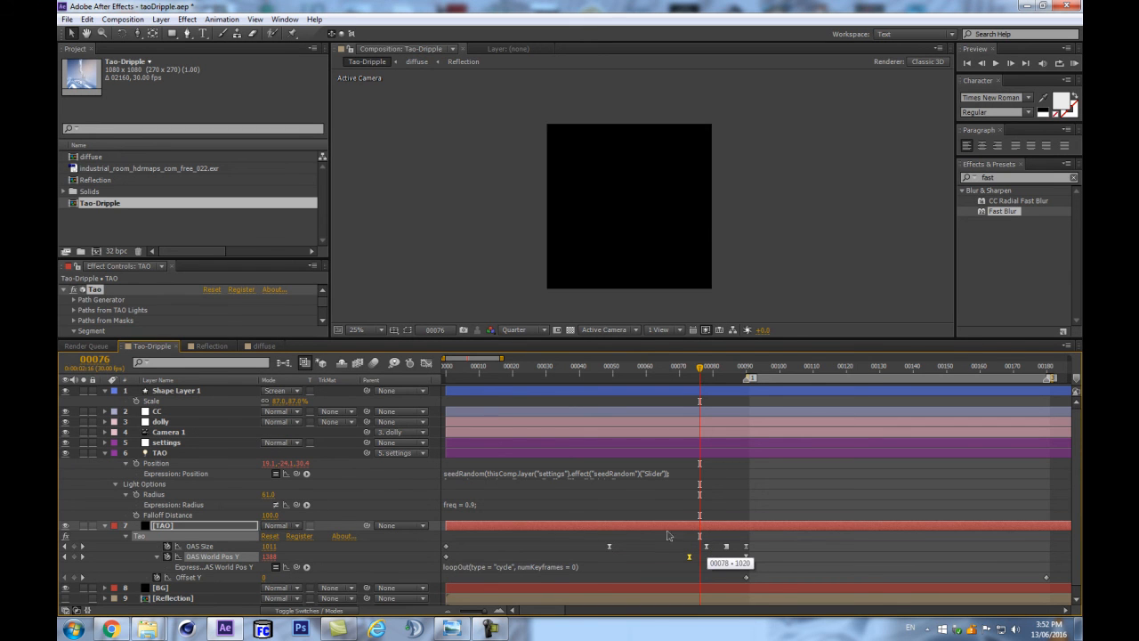
Set the Fractal Type in the Tao effect's Fractal Displacement to Multi.
{"action": "left_click", "coordinate": [706, 425]}
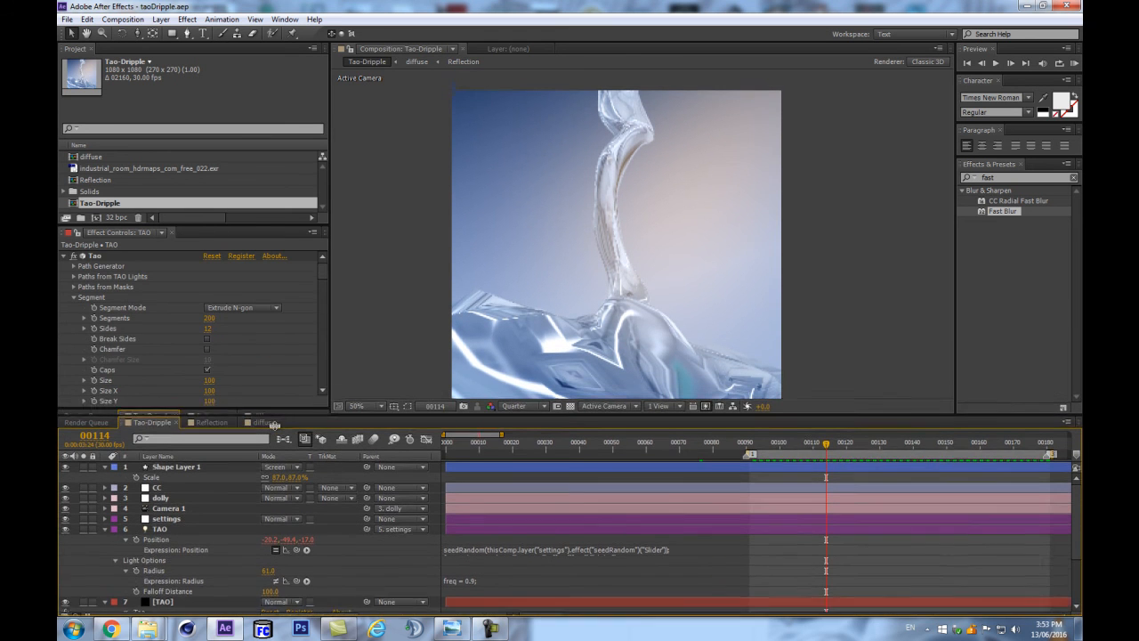
{"action": "scroll", "coordinate": [252, 347], "scroll_direction": "down", "scroll_amount": 5}
{"action": "left_click_drag", "start_coordinate": [321, 346], "coordinate": [338, 310]}
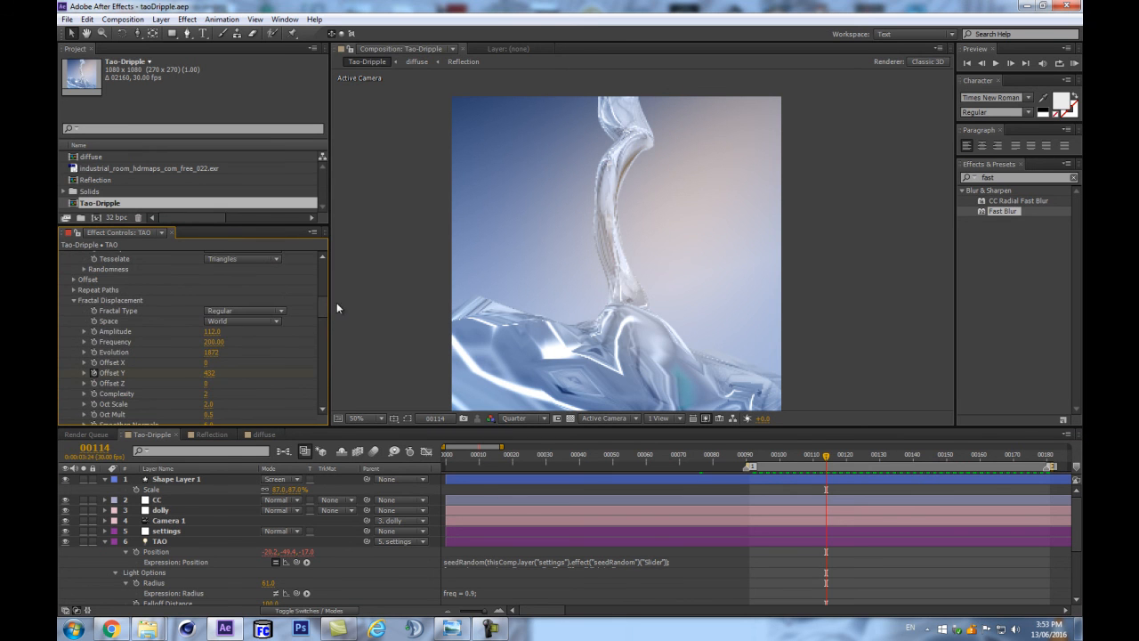
{"action": "left_click", "coordinate": [255, 311]}
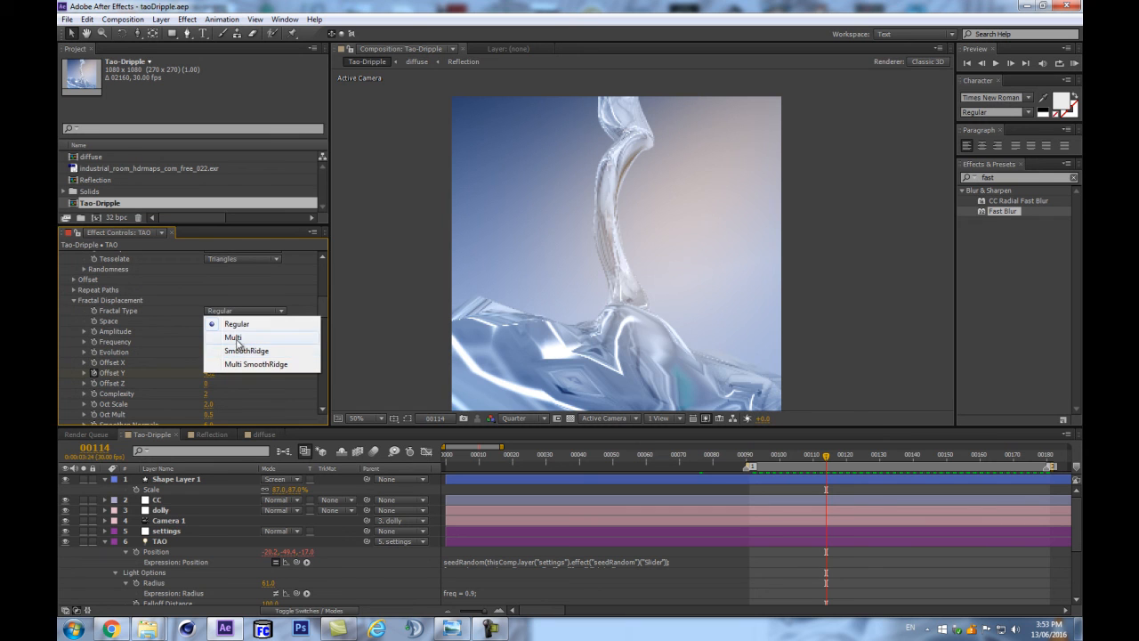
{"action": "left_click", "coordinate": [234, 338]}
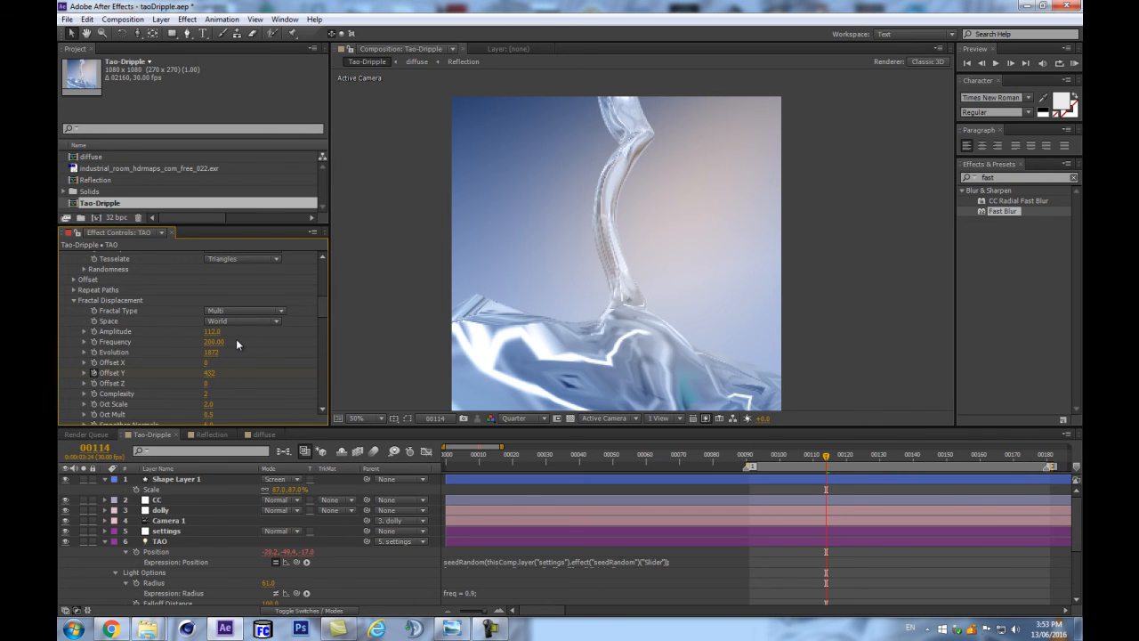
{"action": "scroll", "coordinate": [236, 343], "scroll_direction": "down", "scroll_amount": 2}
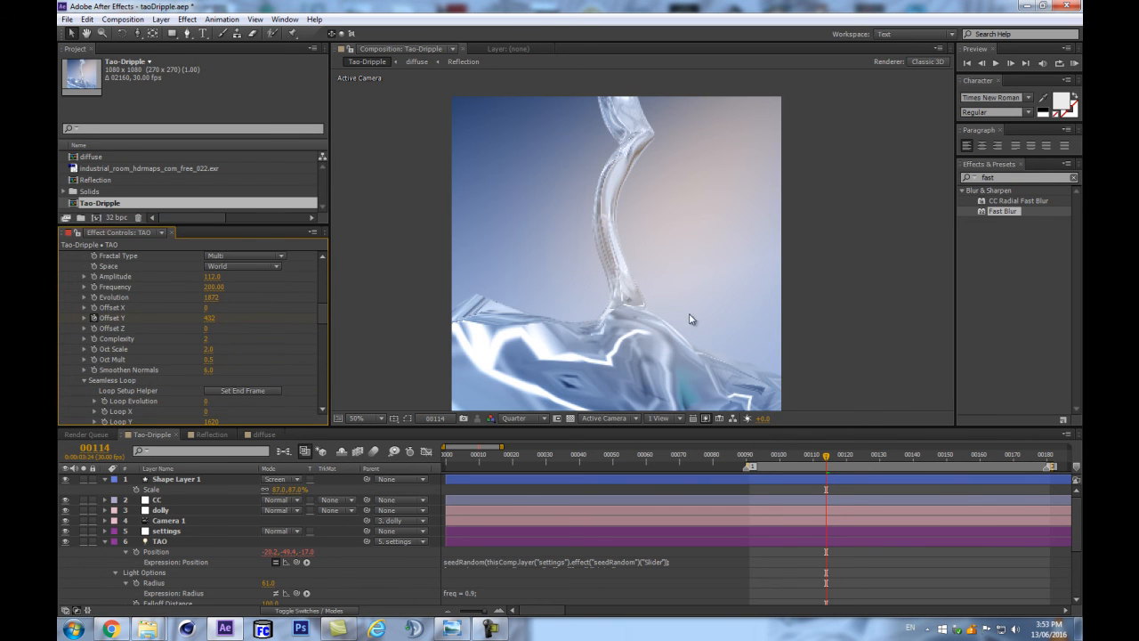
Play back the work area to check the motion of the displaced liquid, and stop the preview.
{"action": "left_click", "coordinate": [210, 543]}
{"action": "key", "text": "space"}
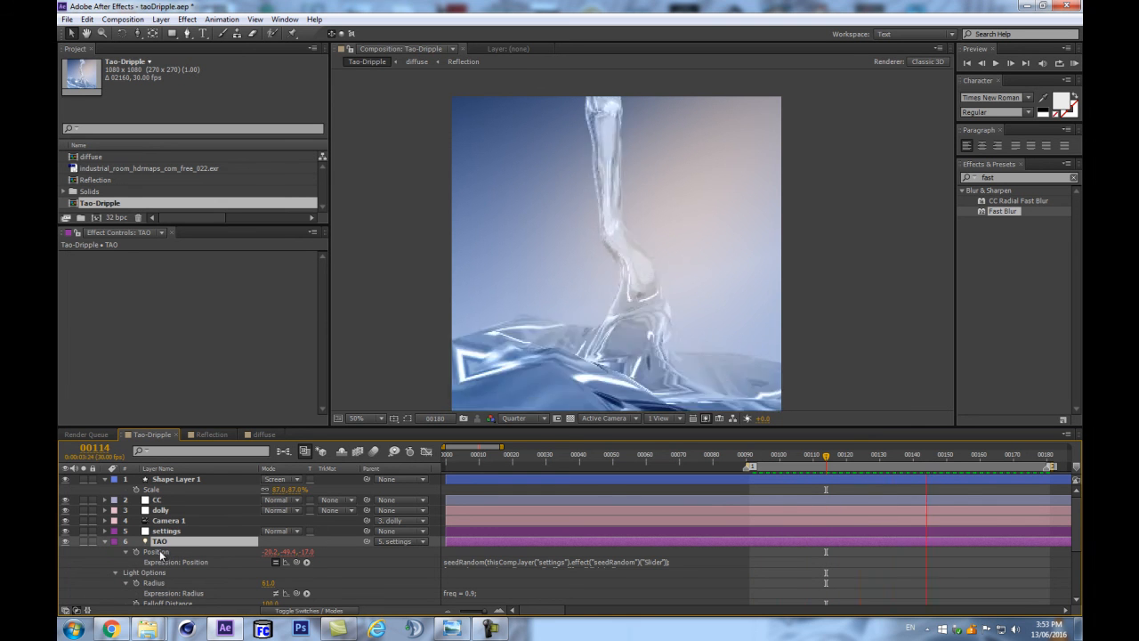
{"action": "key", "text": "space"}
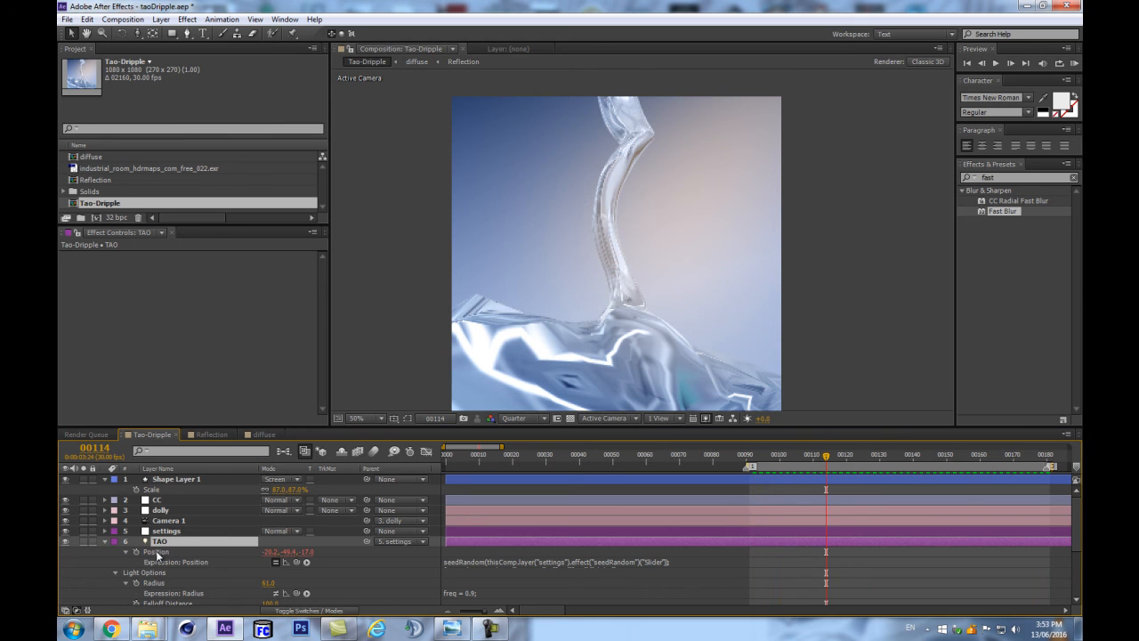
Set both Segments and Sides of the Tao effect on the TAO solid layer to 400.
{"action": "left_click", "coordinate": [169, 534]}
{"action": "left_click", "coordinate": [170, 543]}
{"action": "scroll", "coordinate": [187, 537], "scroll_direction": "down", "scroll_amount": 5}
{"action": "left_click", "coordinate": [167, 580]}
{"action": "left_click", "coordinate": [171, 518]}
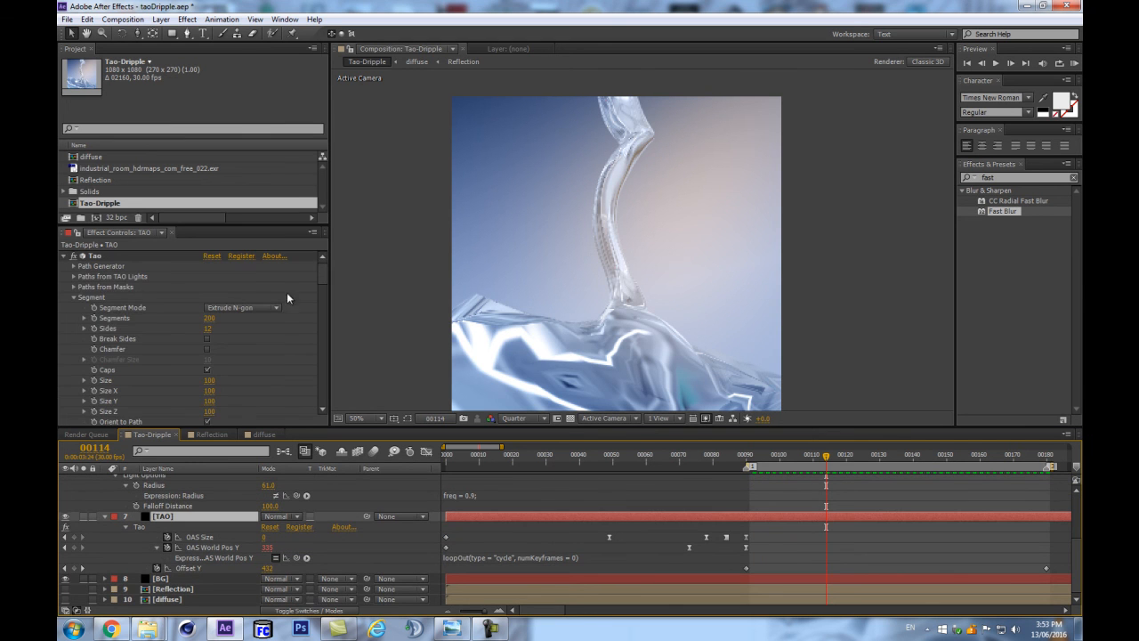
{"action": "left_click", "coordinate": [207, 329]}
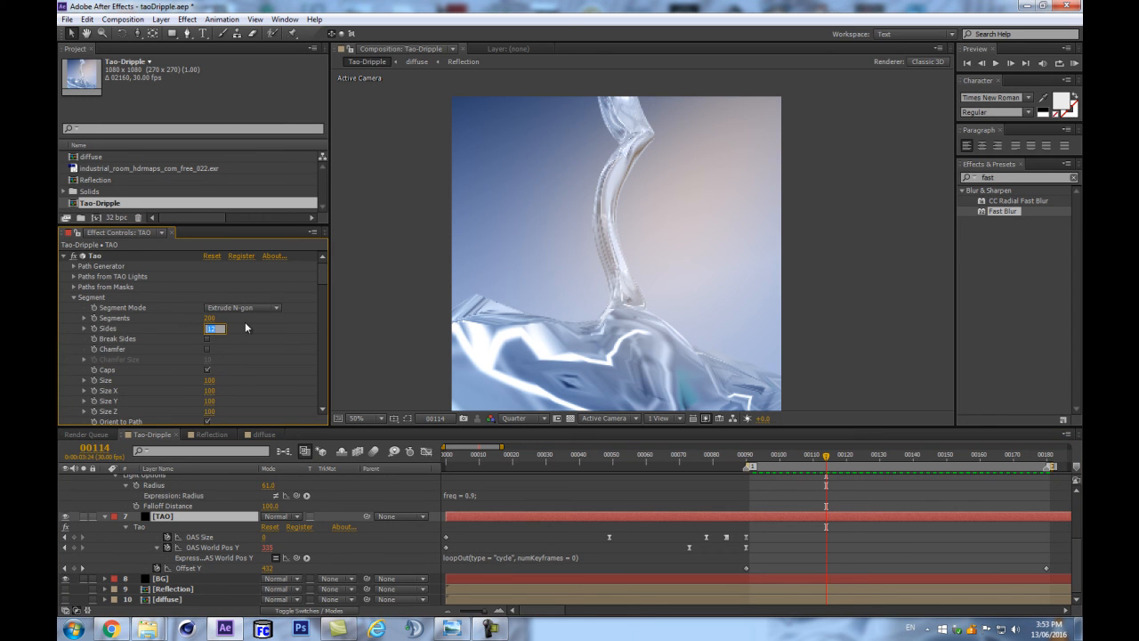
{"action": "key", "text": "shift+Tab"}
{"action": "type", "text": "400"}
{"action": "key", "text": "Return"}
{"action": "left_click", "coordinate": [210, 329]}
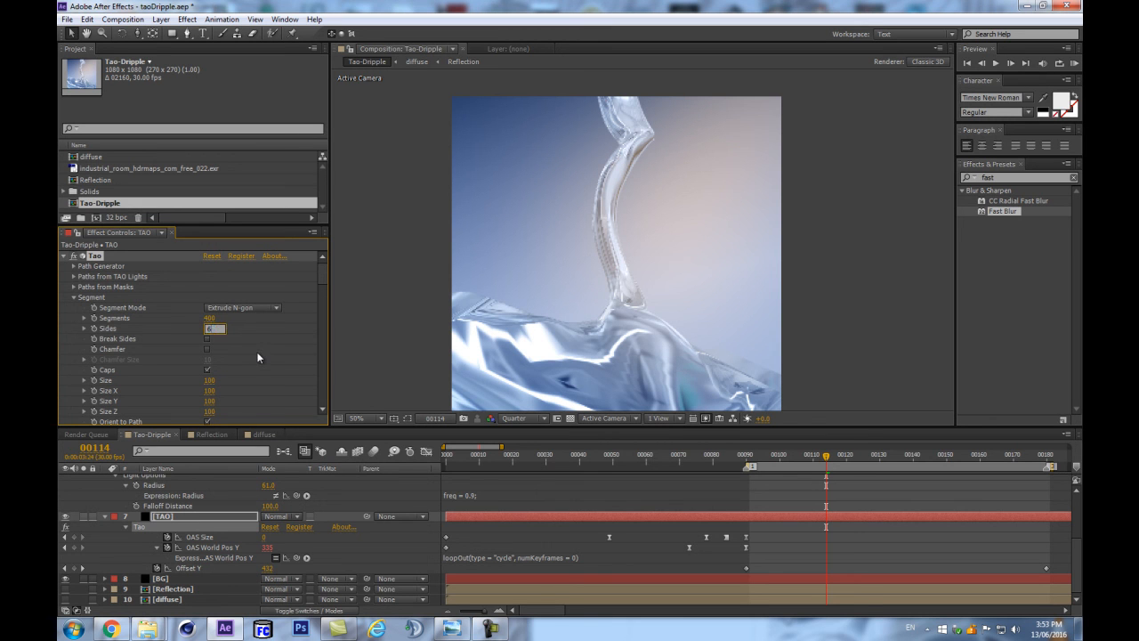
{"action": "key", "text": "Return"}
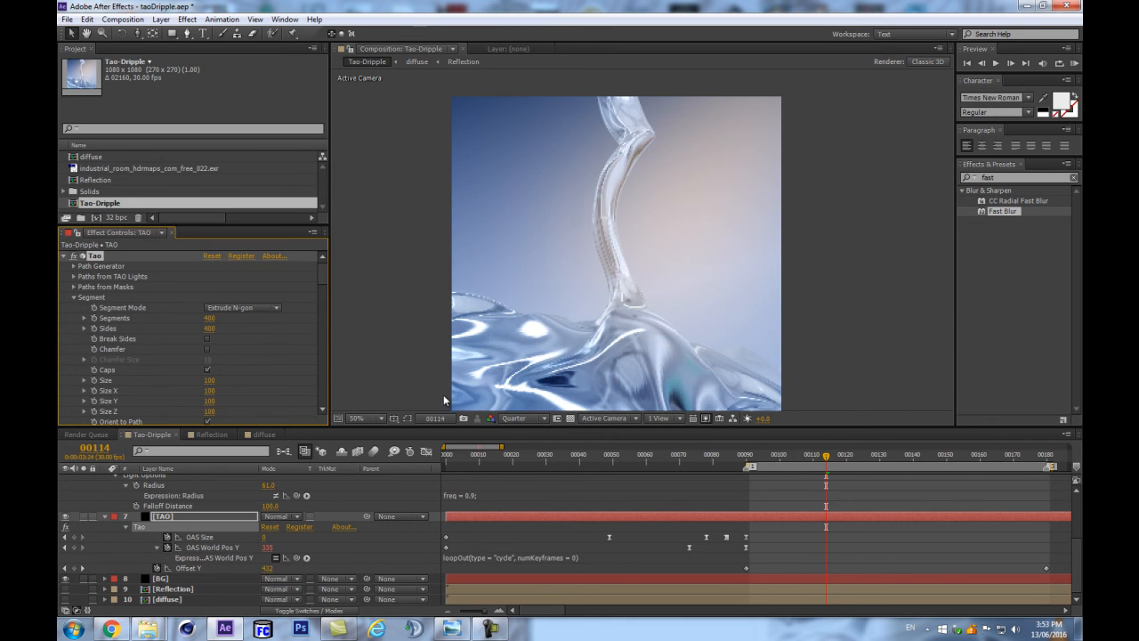
Inspect the liquid's surface detail in the composition at frames 110, 115 and 123.
{"action": "left_click_drag", "start_coordinate": [446, 280], "coordinate": [440, 248]}
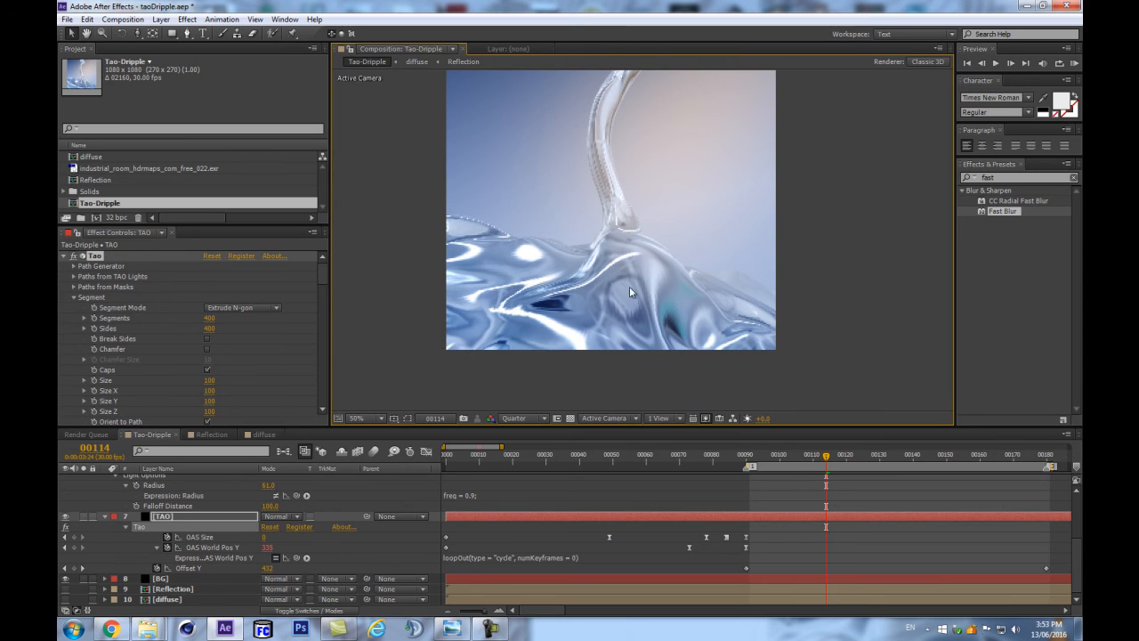
{"action": "left_click_drag", "start_coordinate": [580, 219], "coordinate": [562, 258]}
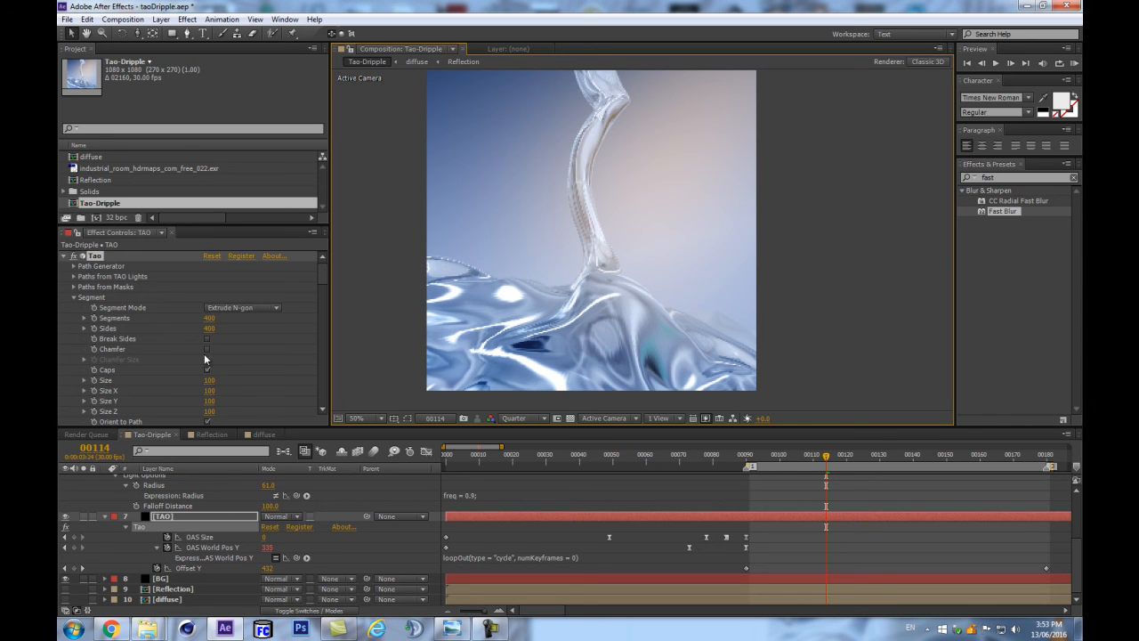
{"action": "left_click", "coordinate": [772, 480]}
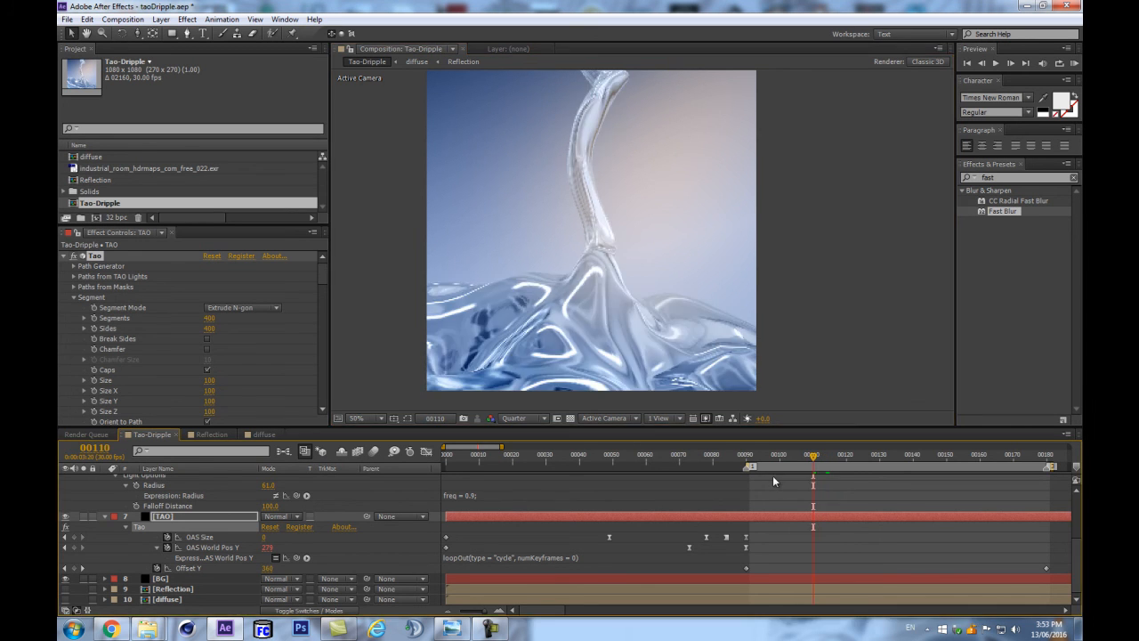
{"action": "left_click", "coordinate": [780, 458]}
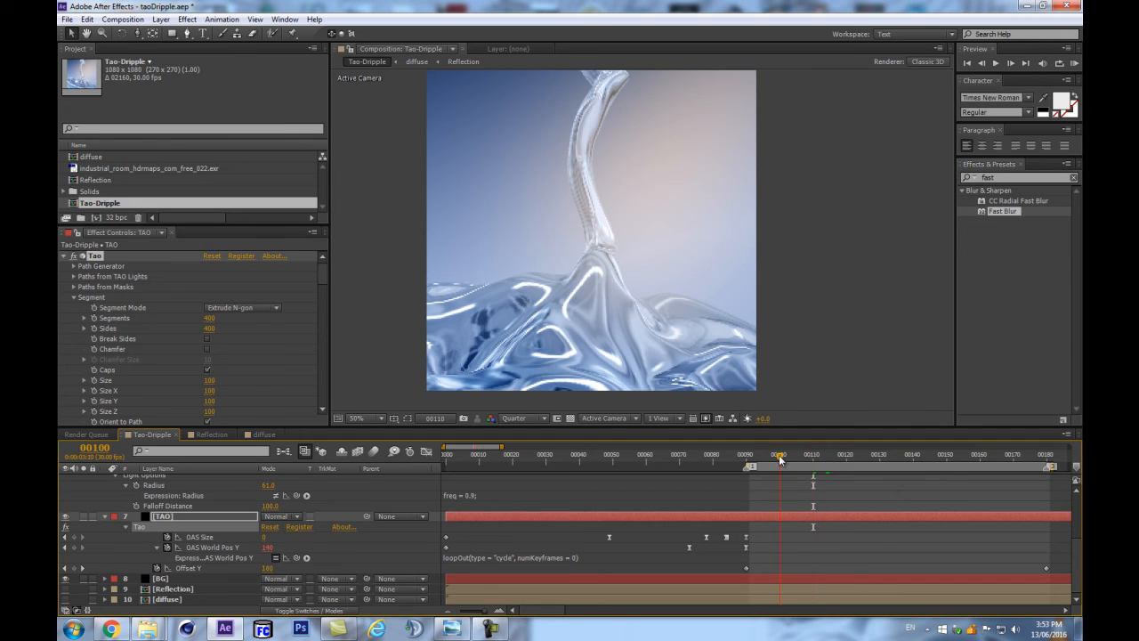
{"action": "left_click", "coordinate": [829, 456]}
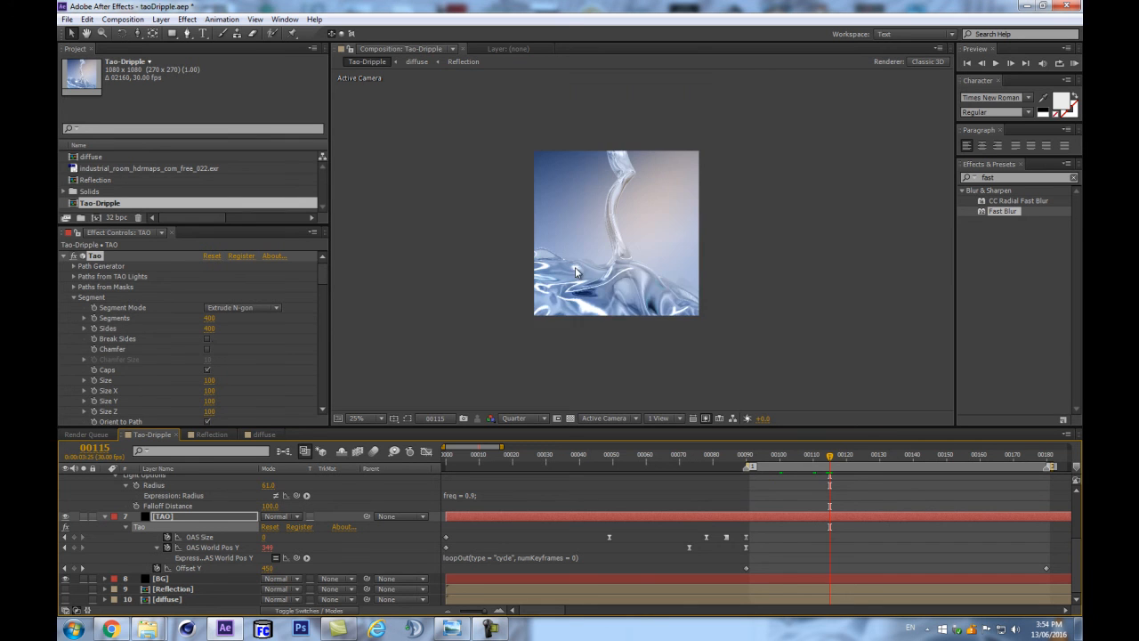
{"action": "left_click", "coordinate": [853, 454]}
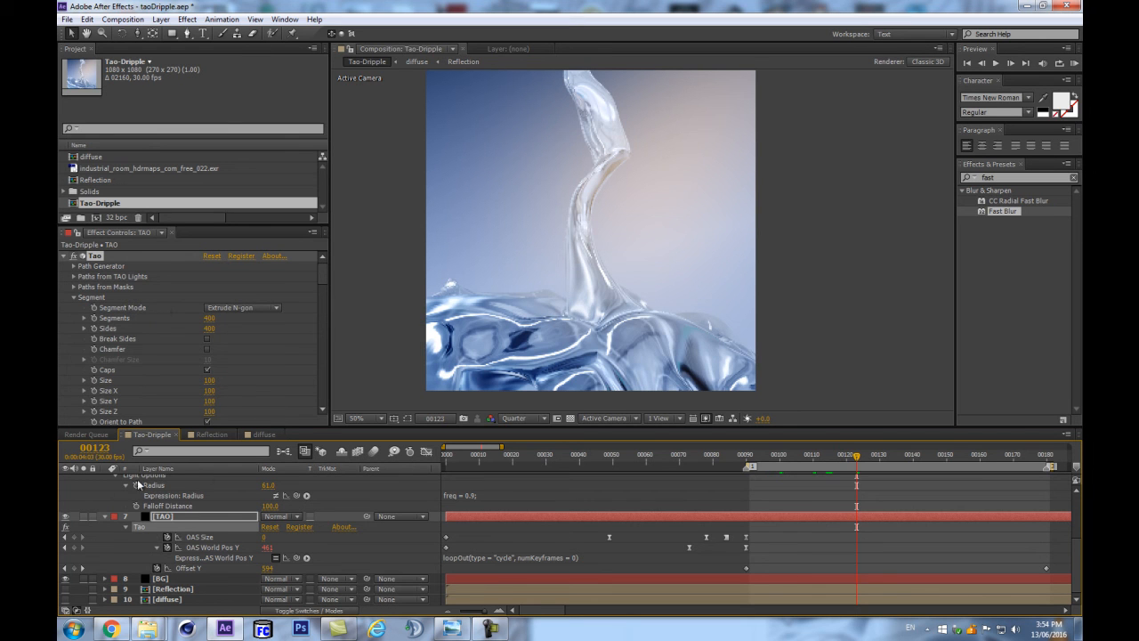
Collapse the expanded properties of the TAO solid, Shape Layer 1 and the TAO light.
{"action": "left_click", "coordinate": [105, 516]}
{"action": "scroll", "coordinate": [114, 516], "scroll_direction": "up", "scroll_amount": 2}
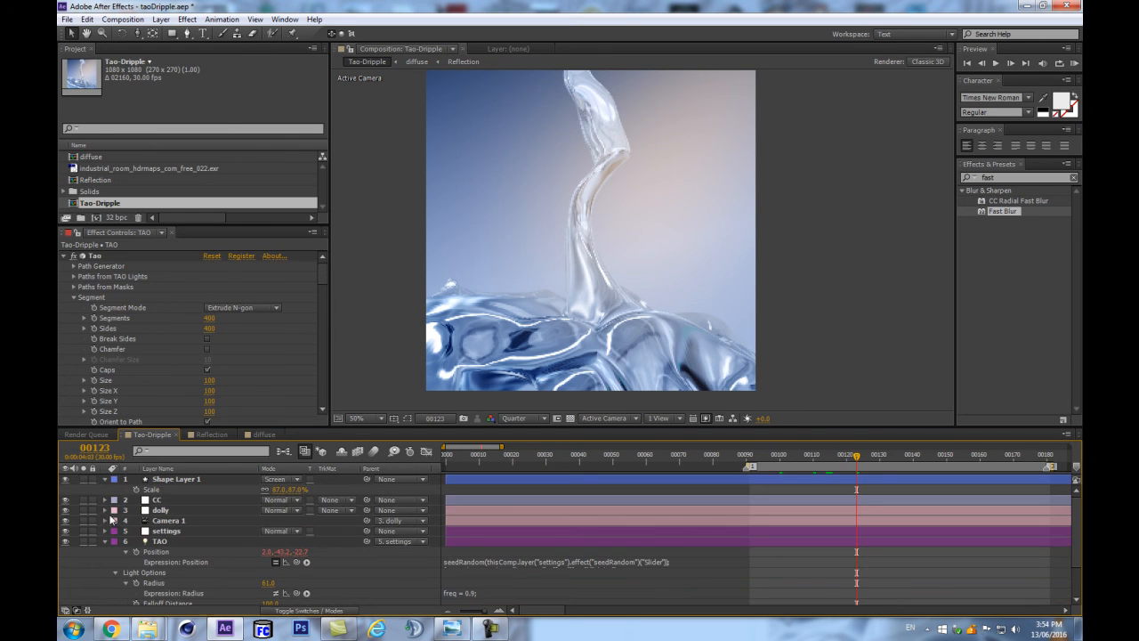
{"action": "left_click", "coordinate": [105, 479]}
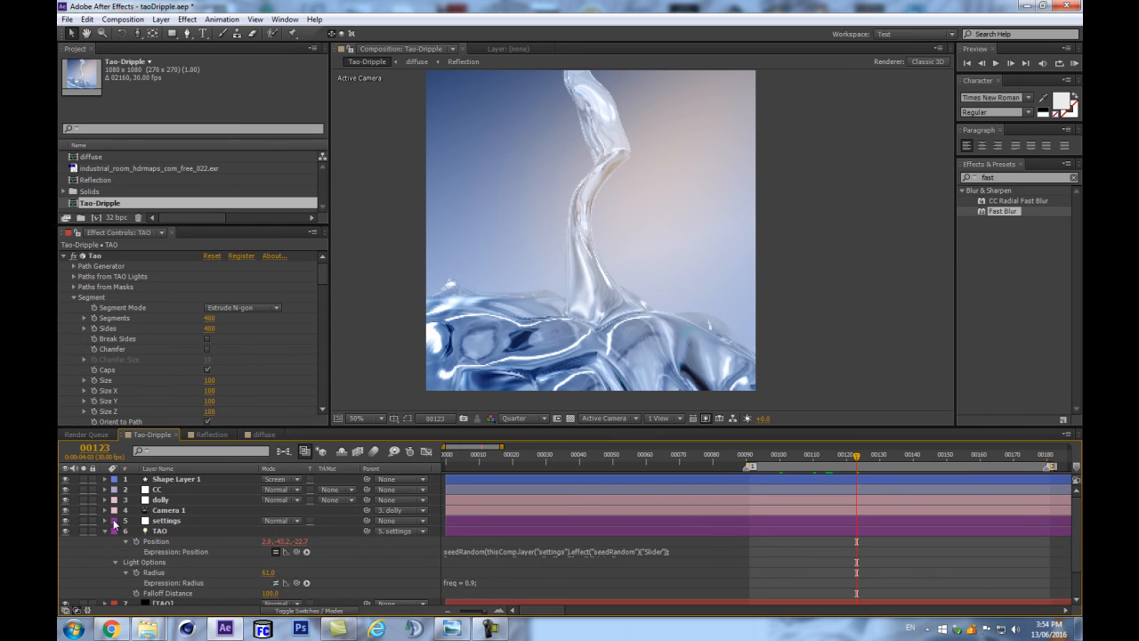
{"action": "left_click", "coordinate": [105, 531]}
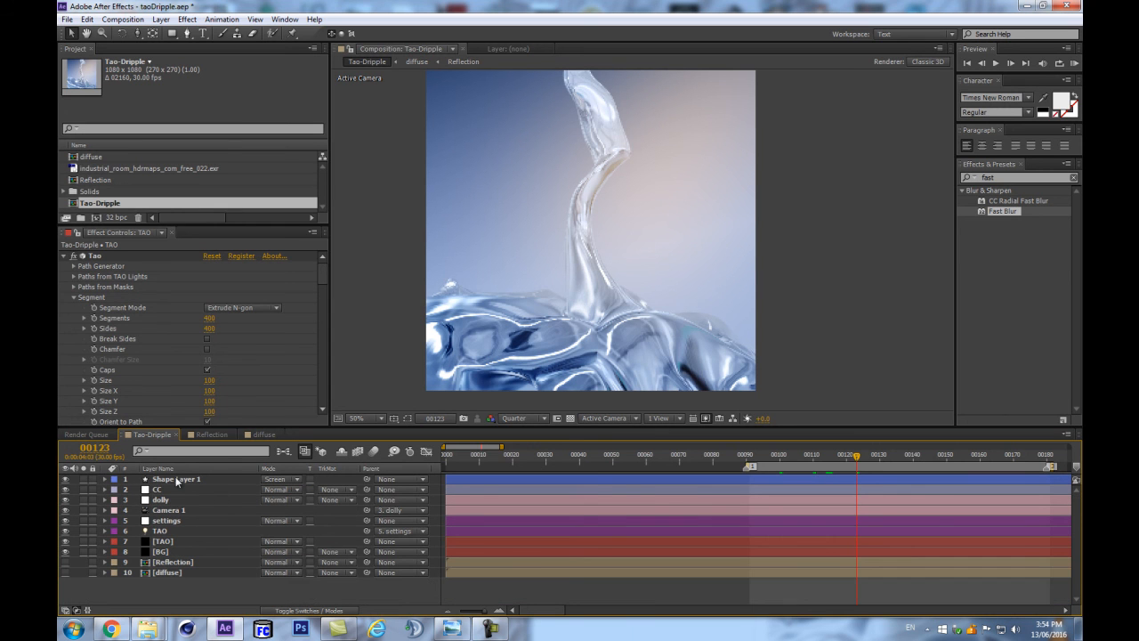